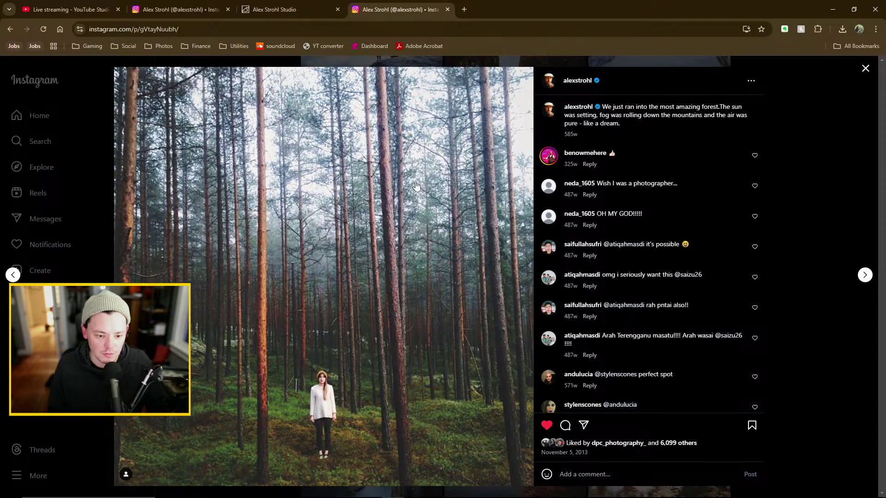
Check how long ago the forest post was published, highlighting the age below its caption and clearing the highlight
drag(579, 134, 554, 139)
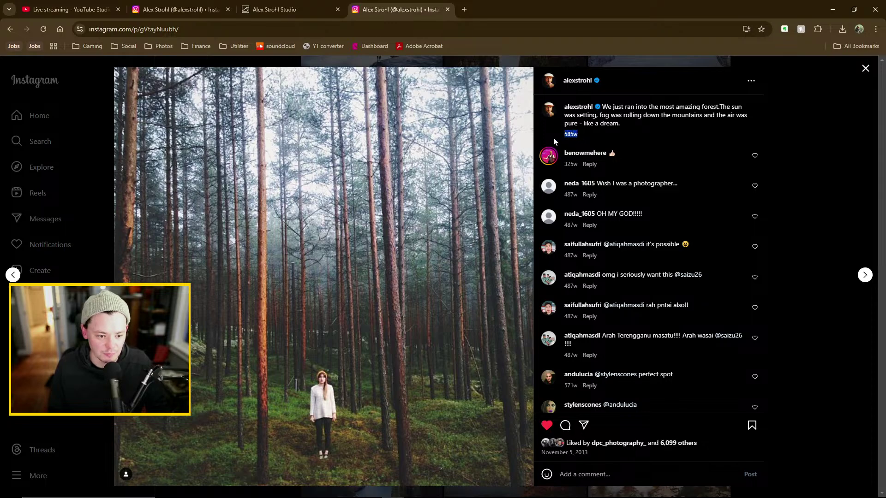
click(577, 134)
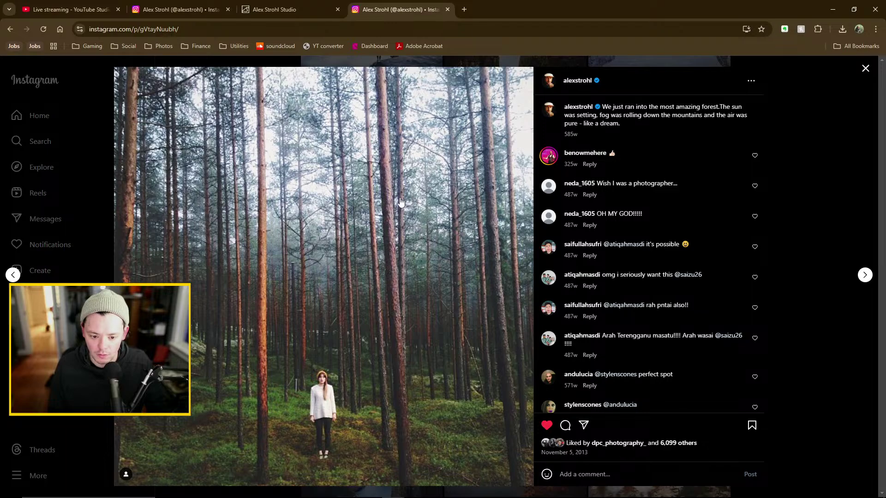
scroll(654, 255, down, 5)
scroll(604, 218, up, 5)
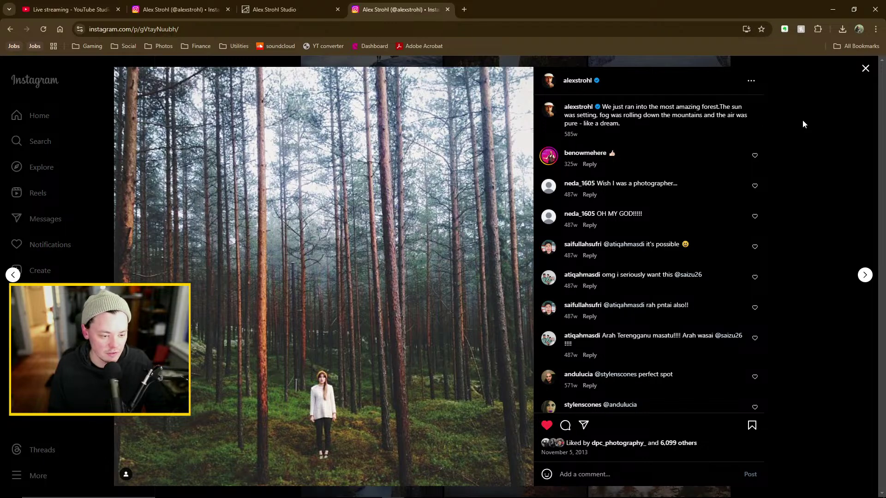
Open the photographer's already loaded main profile page and look over its header and most recent posts
key(ctrl+2)
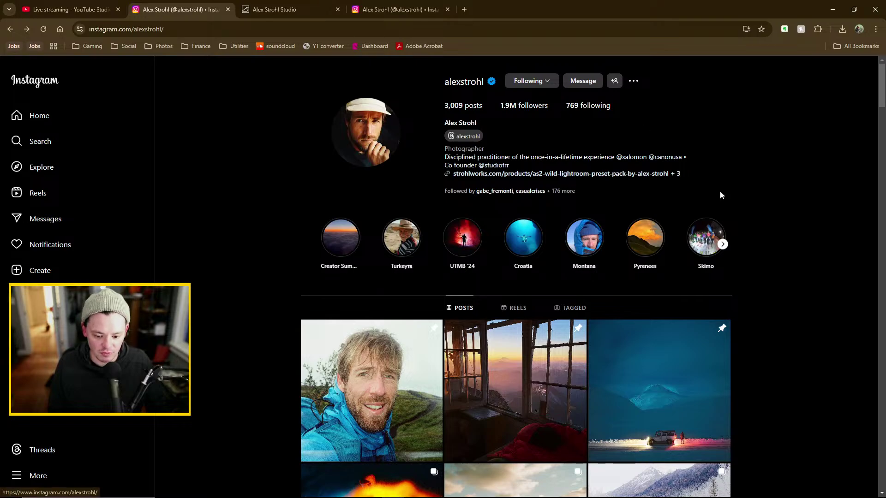
scroll(807, 198, down, 8)
scroll(780, 183, up, 8)
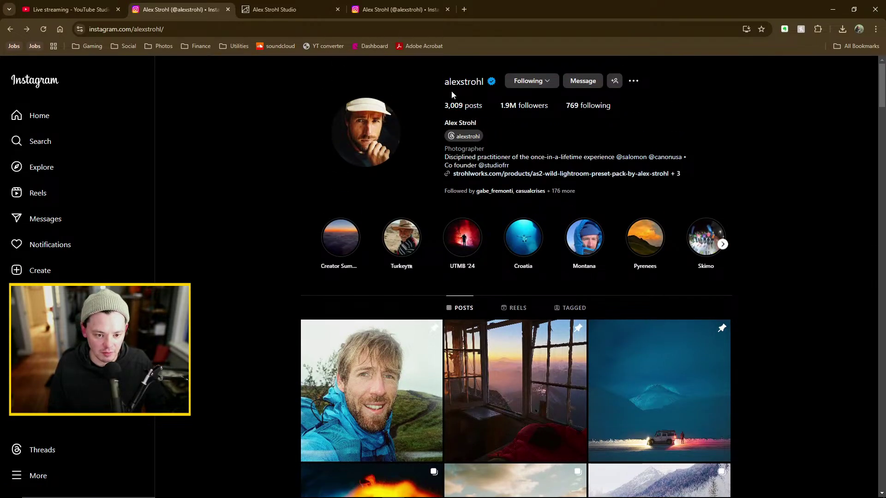
Return to the forest post, close it, and examine the early posts surrounding it in the profile grid
click(397, 9)
click(825, 160)
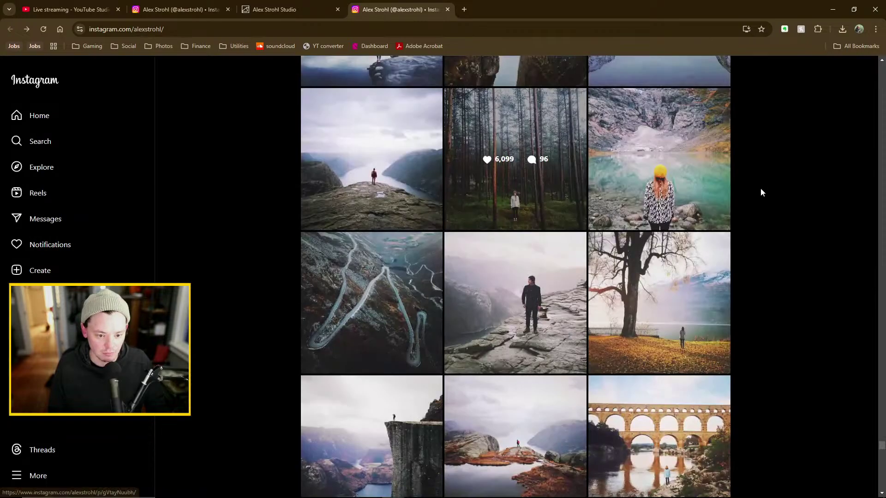
scroll(783, 203, down, 10)
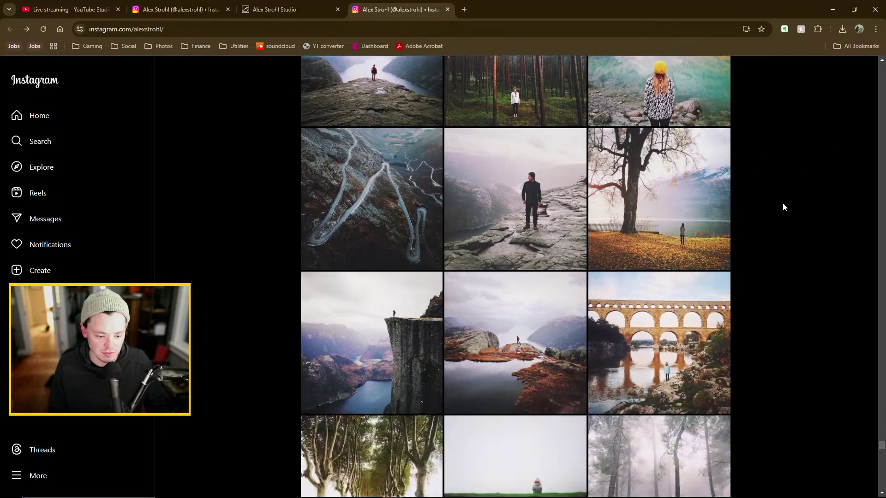
scroll(783, 203, up, 9)
scroll(782, 203, up, 1)
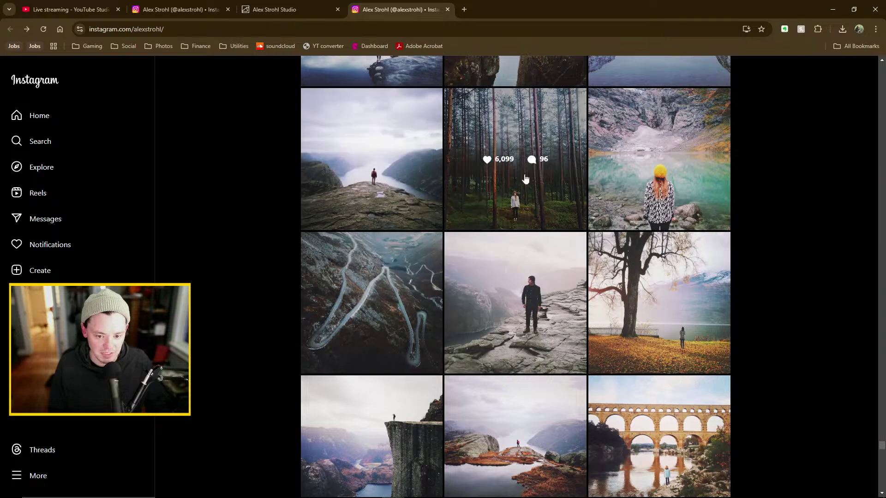
scroll(800, 208, up, 1)
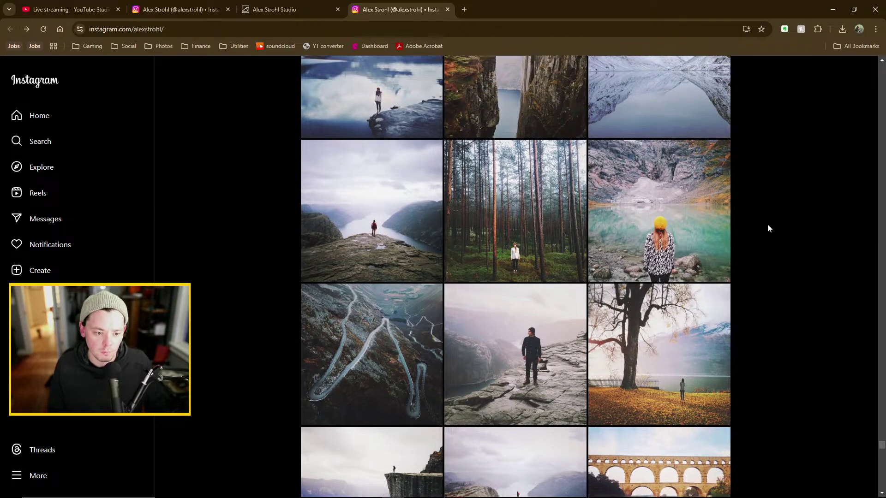
scroll(766, 224, up, 3)
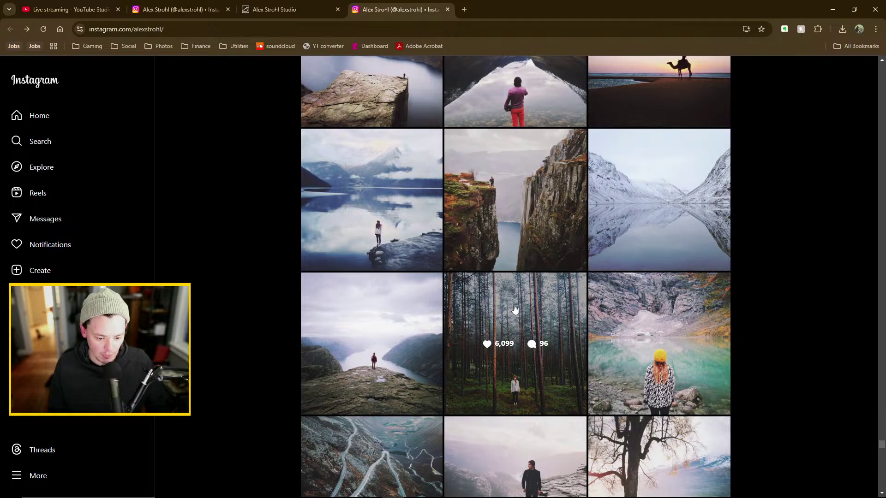
View the forest post and the cliff-edge post above it enlarged, closing each one to return to the grid
click(550, 284)
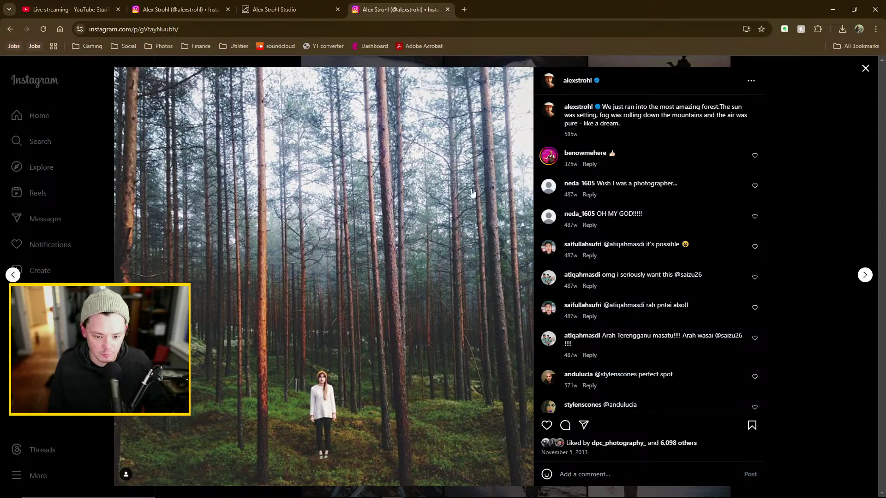
click(865, 69)
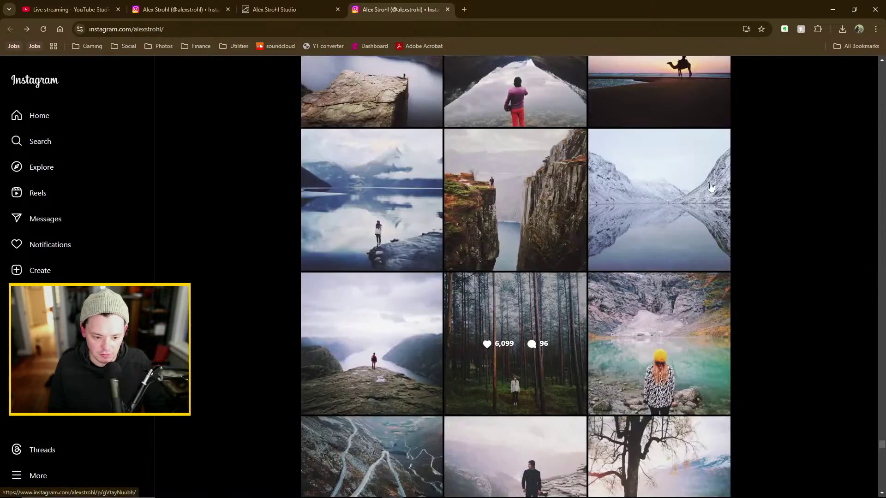
click(499, 237)
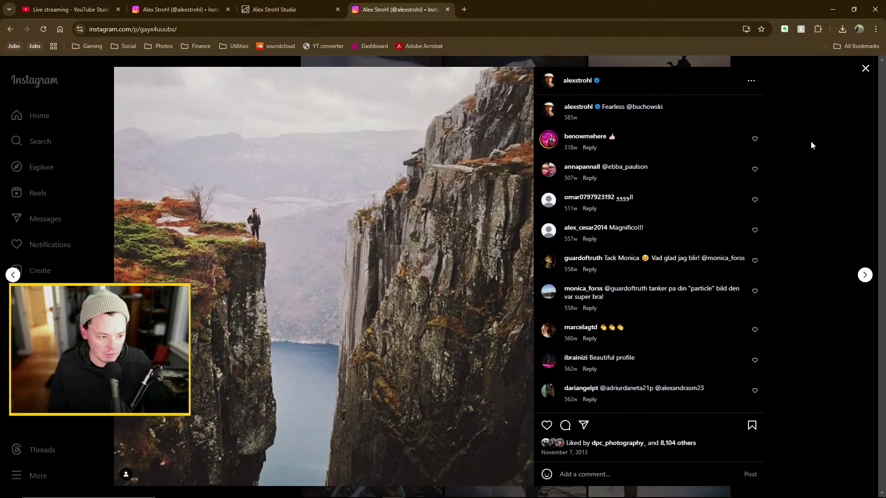
click(806, 173)
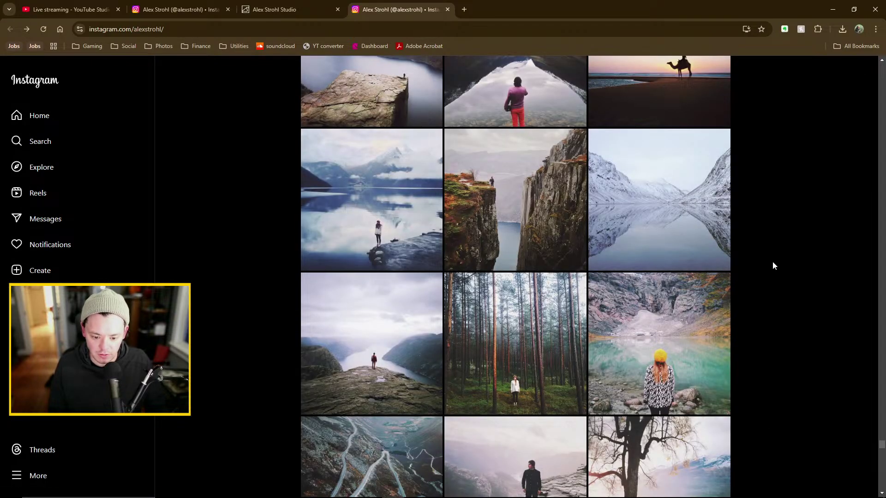
Browse the profile grid from the late-2013 cliff and forest photos towards newer posts, examining how subjects and colours develop
scroll(787, 256, up, 3)
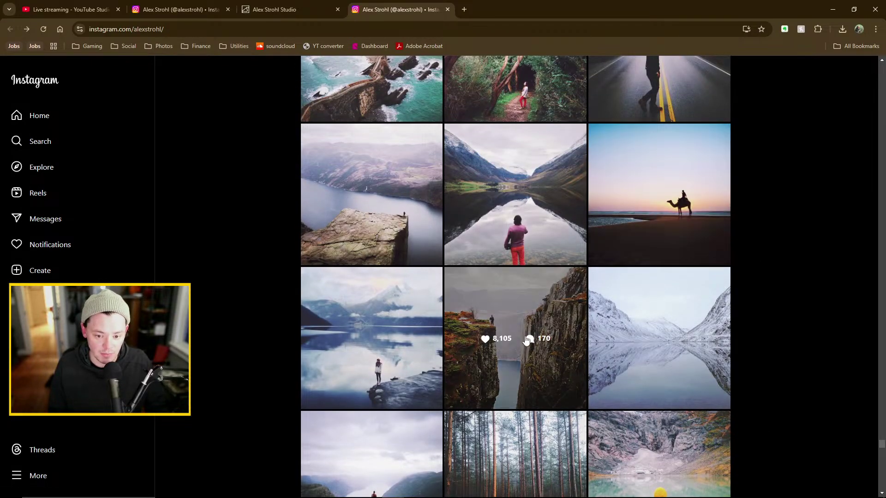
scroll(556, 314, down, 3)
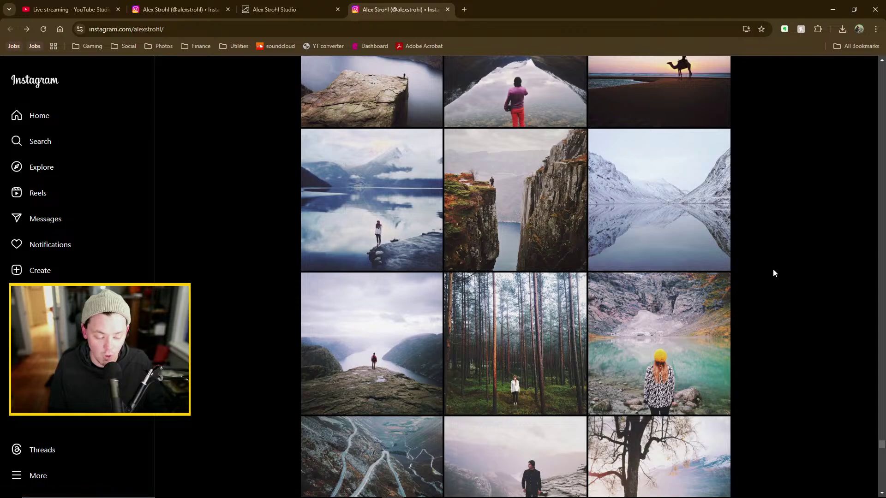
scroll(782, 267, up, 7)
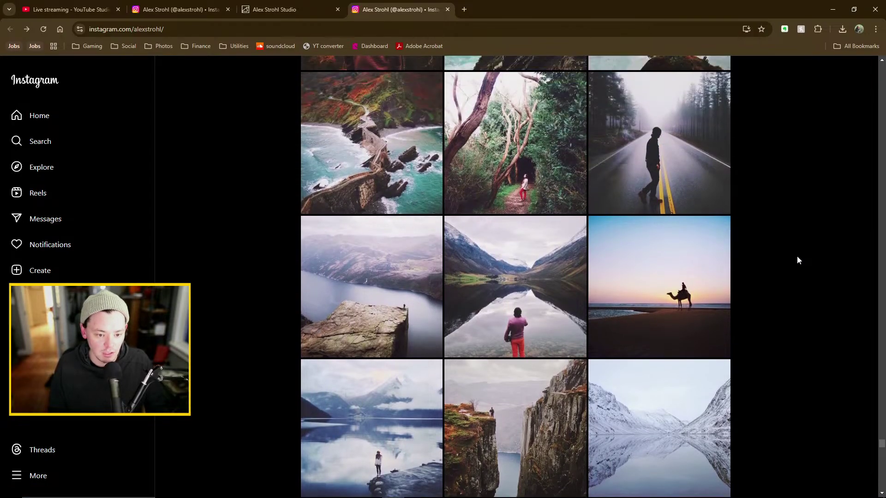
scroll(793, 261, up, 6)
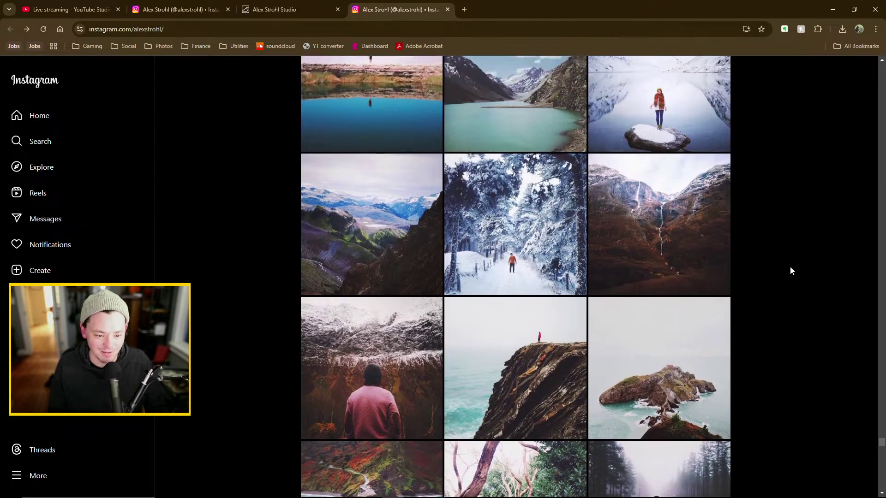
scroll(787, 262, up, 4)
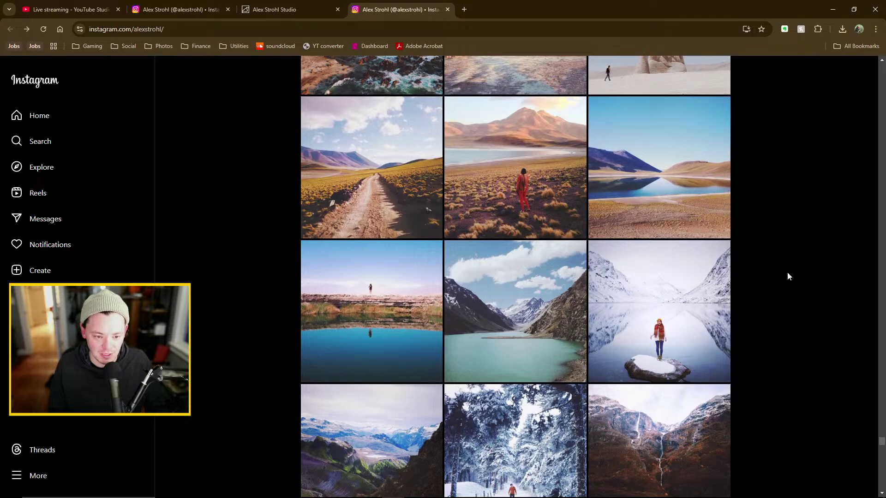
scroll(787, 272, up, 2)
scroll(787, 271, up, 3)
scroll(785, 265, up, 6)
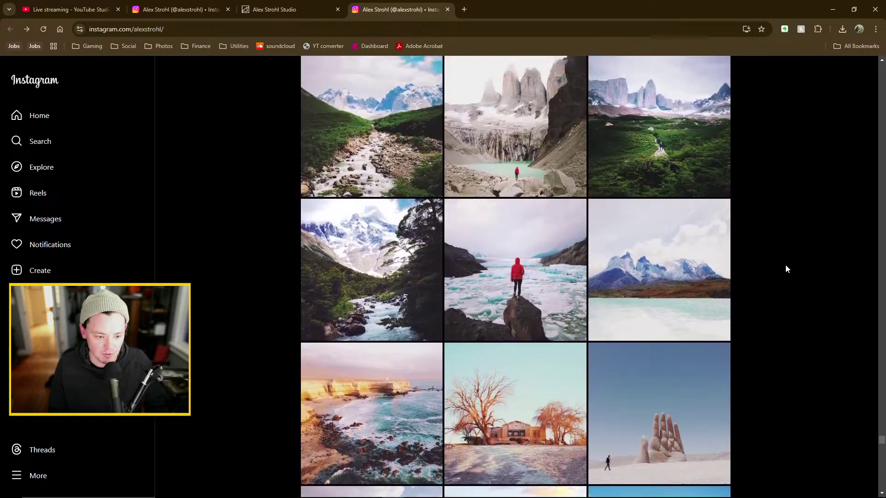
scroll(787, 263, up, 14)
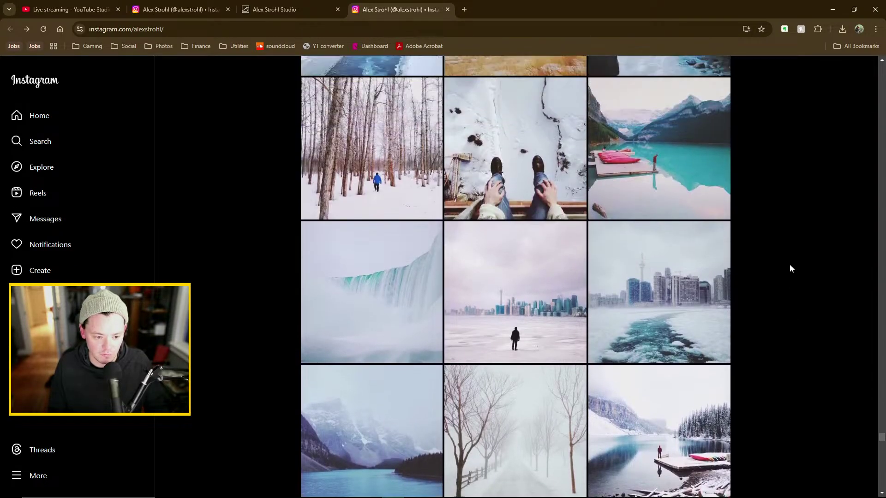
scroll(790, 265, up, 15)
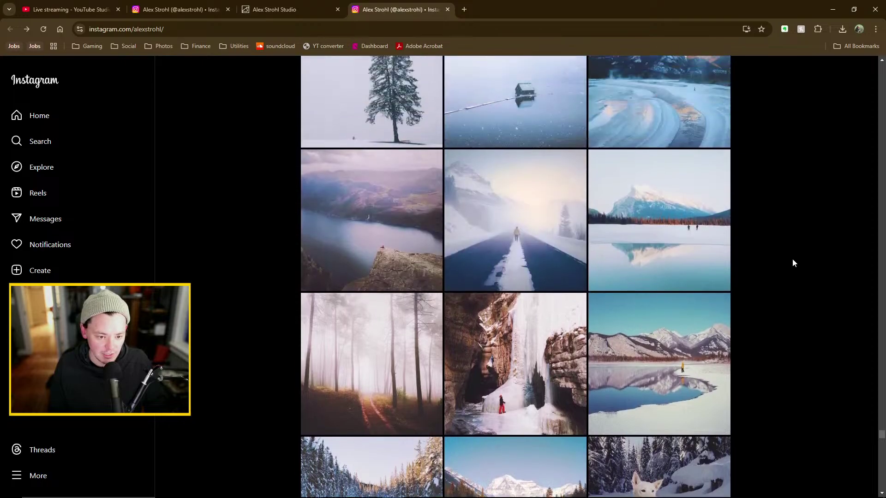
scroll(791, 263, up, 3)
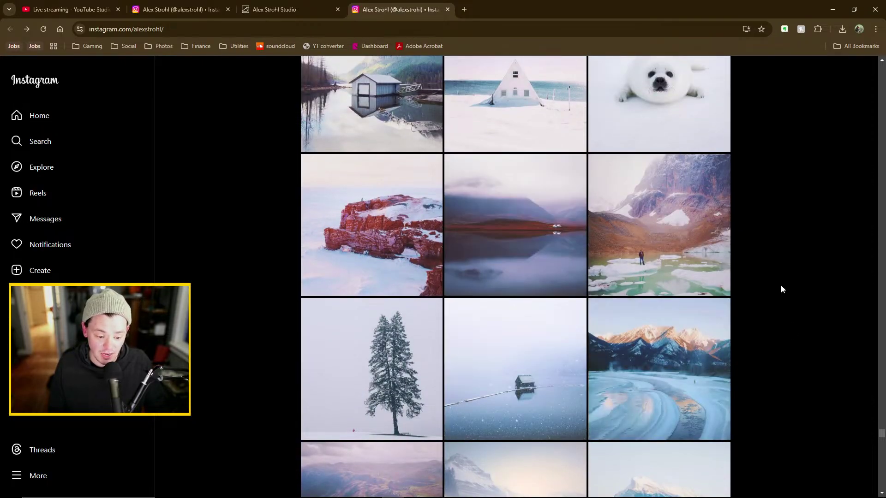
scroll(794, 251, up, 18)
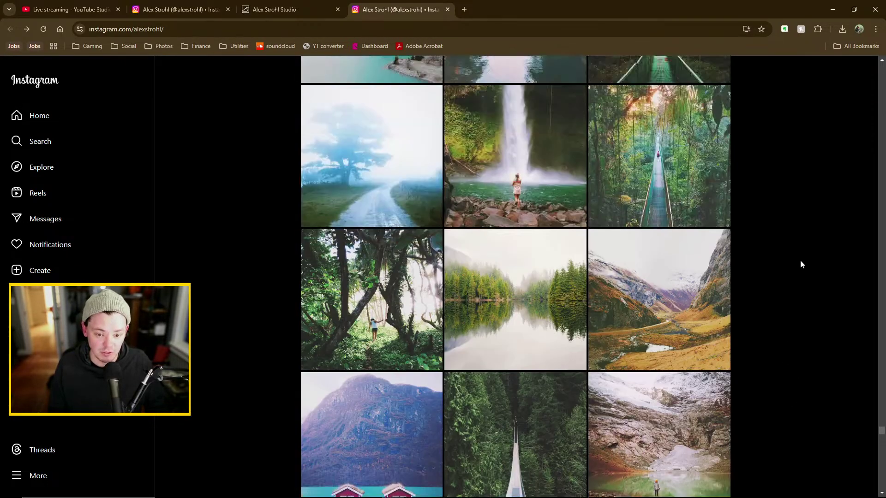
scroll(800, 262, up, 18)
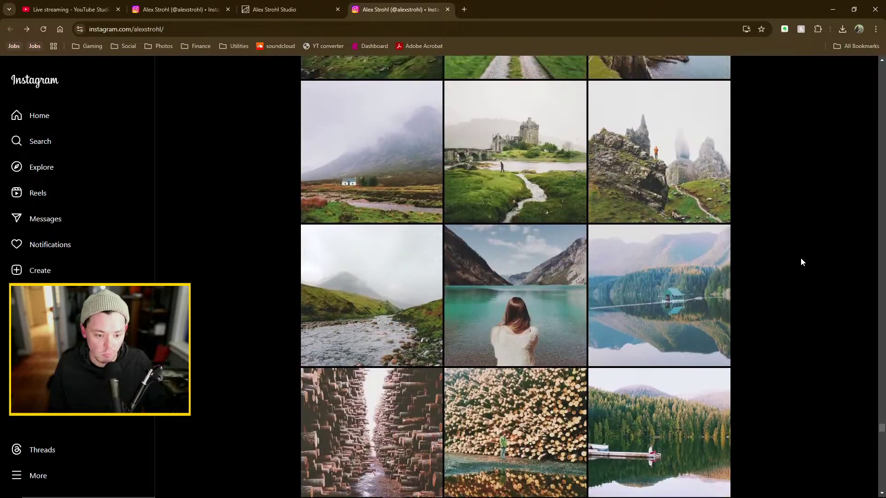
scroll(800, 259, up, 10)
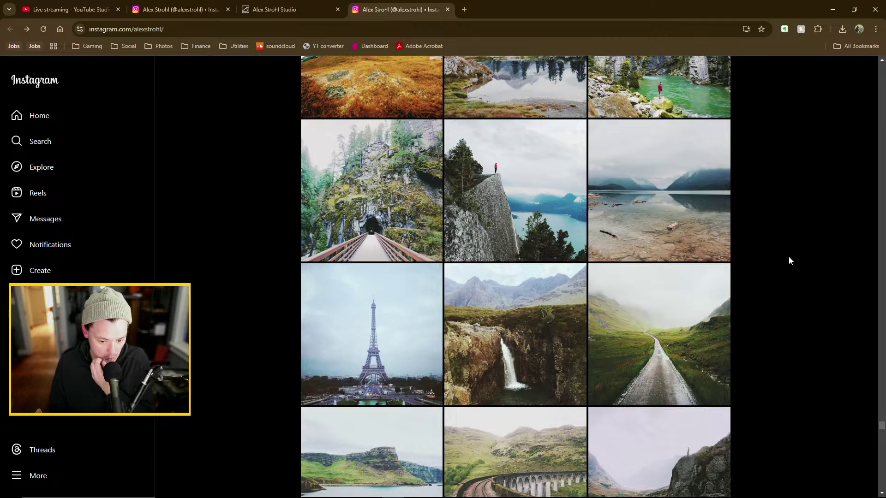
Compare the green highland landscapes with the rows around the Eiffel Tower and waterfall photos in the grid
scroll(786, 259, down, 1)
scroll(787, 259, down, 4)
scroll(800, 281, down, 2)
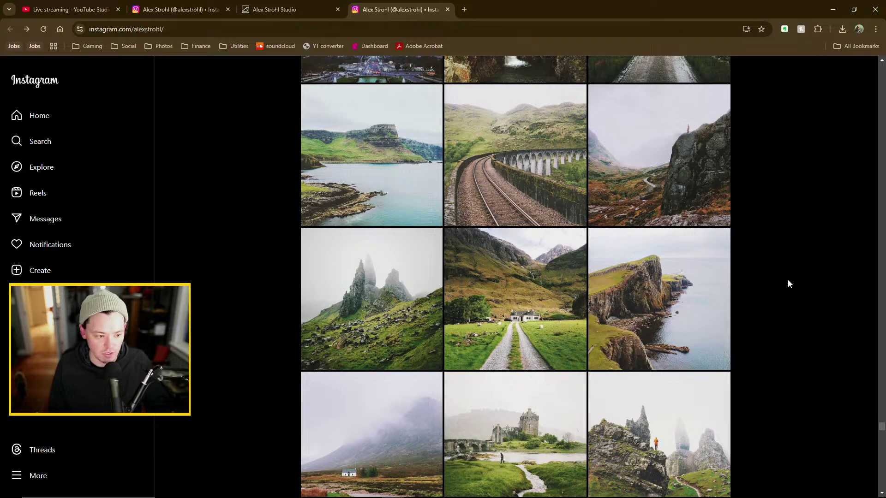
scroll(779, 268, up, 7)
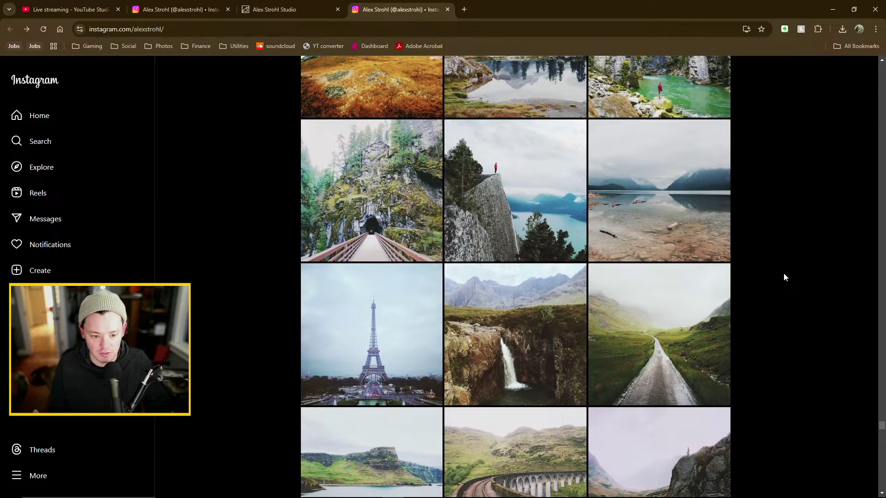
Browse the profile grid from the Eiffel Tower row towards newer posts, examining the lake, mountain and cabin photos up to the Crater Lake row
scroll(781, 266, up, 4)
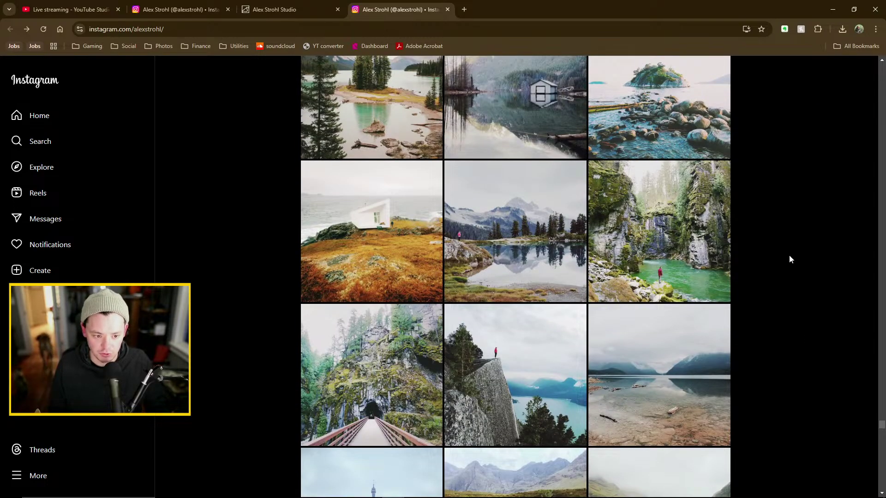
scroll(790, 258, up, 4)
scroll(775, 263, up, 3)
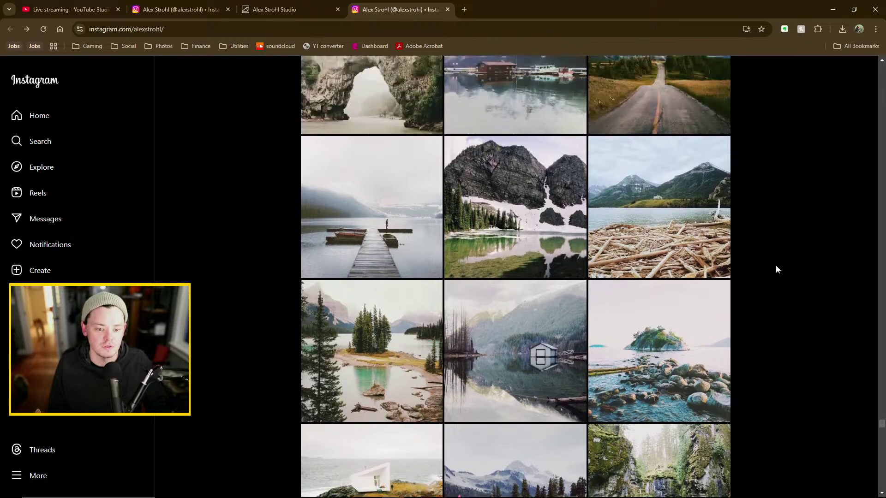
scroll(772, 250, up, 6)
scroll(776, 256, up, 2)
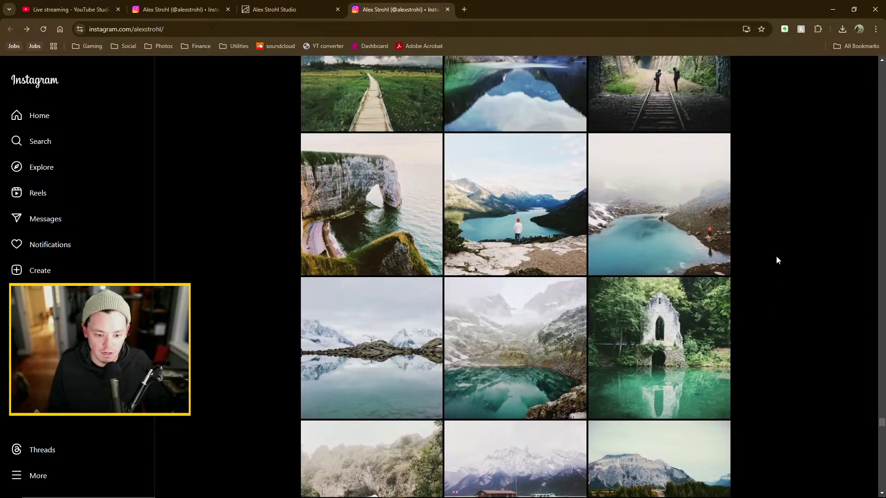
scroll(775, 261, up, 7)
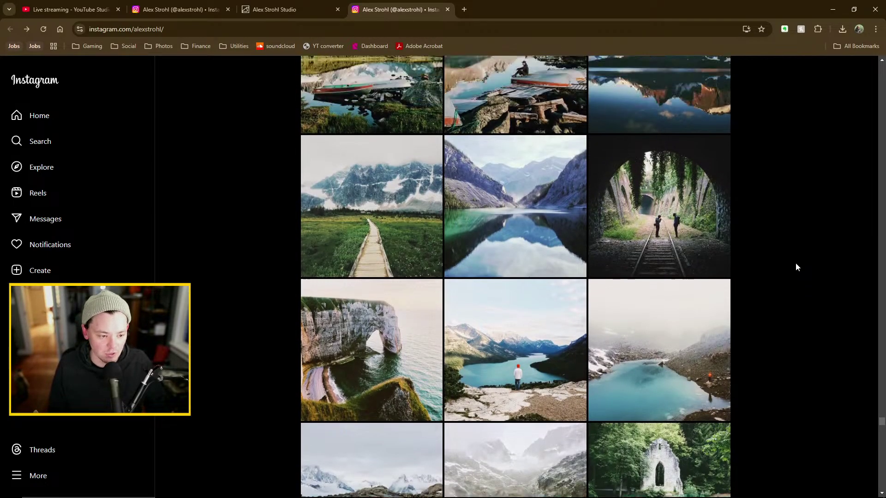
scroll(816, 235, up, 2)
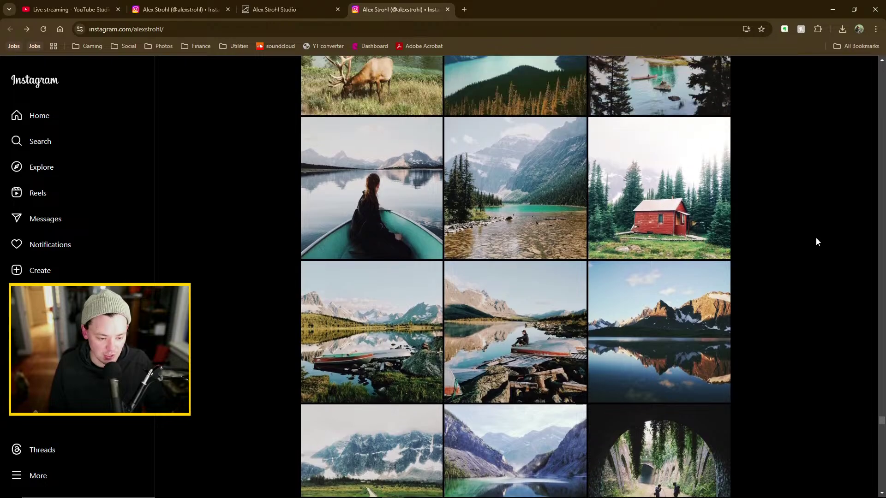
scroll(807, 240, up, 4)
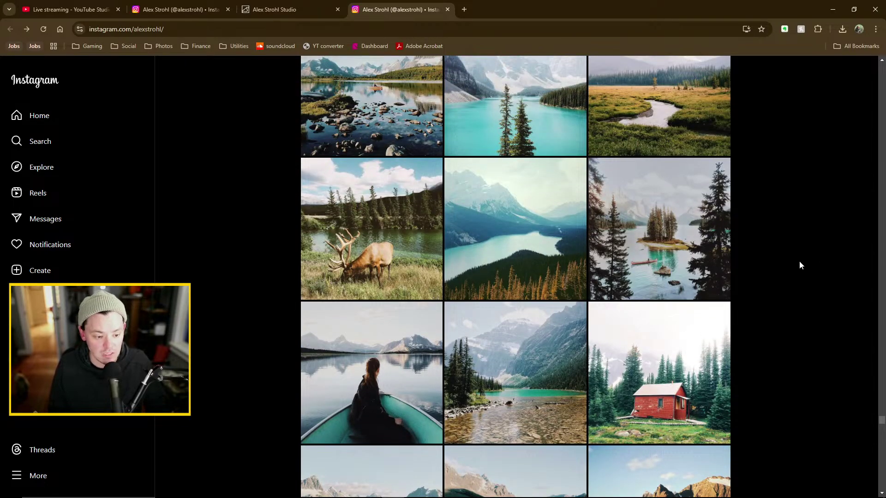
scroll(814, 251, up, 12)
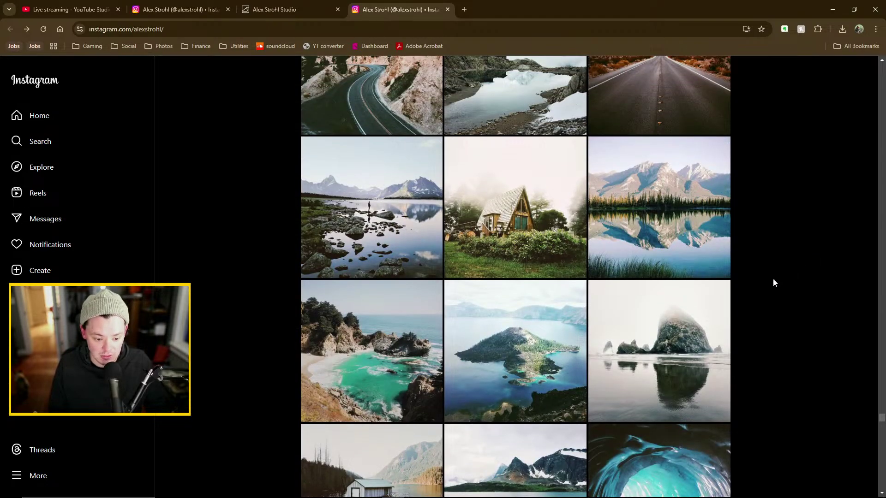
View the Crater Lake post and the neighbouring Haystack Rock post enlarged, revisit Crater Lake for comparison, and return to the grid
click(530, 311)
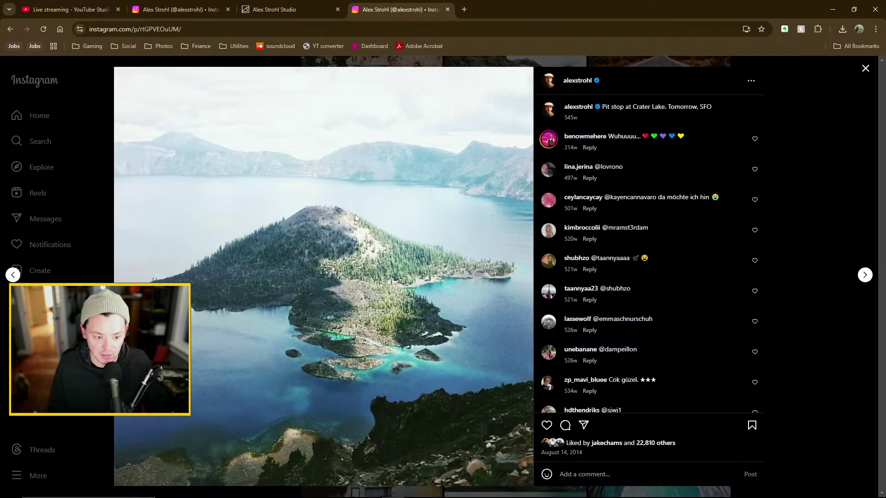
click(832, 185)
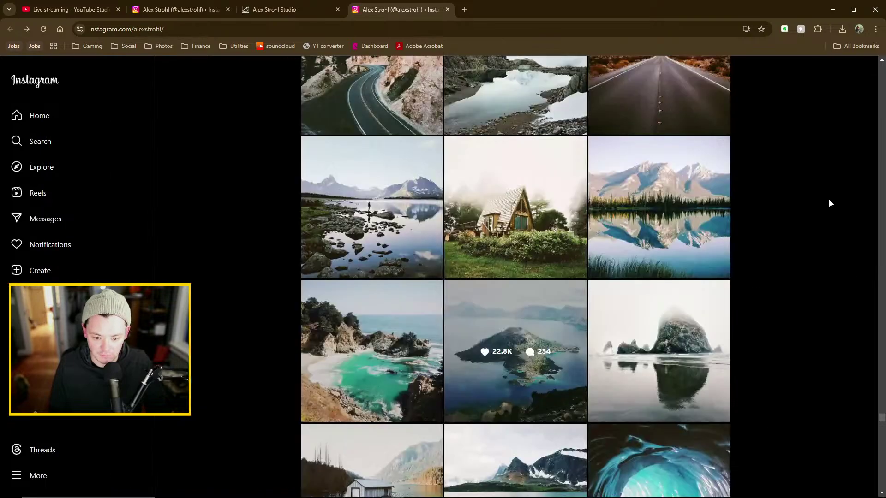
scroll(816, 252, down, 2)
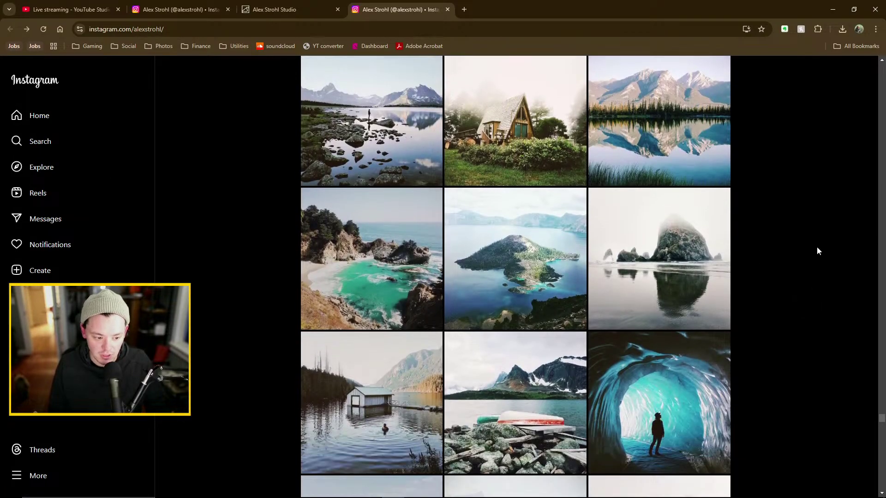
click(678, 284)
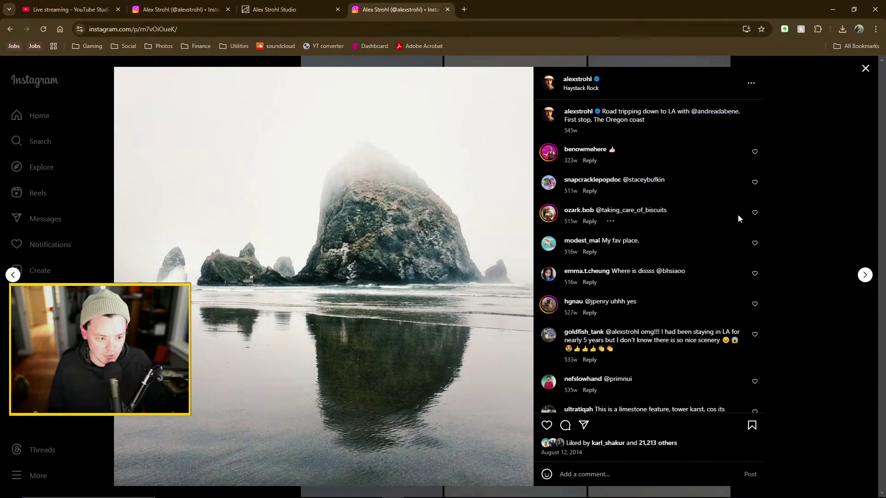
click(802, 193)
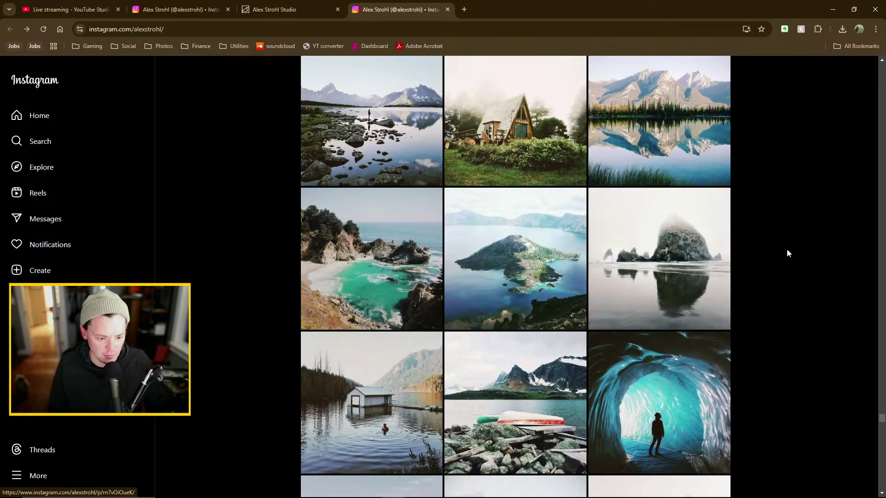
click(565, 223)
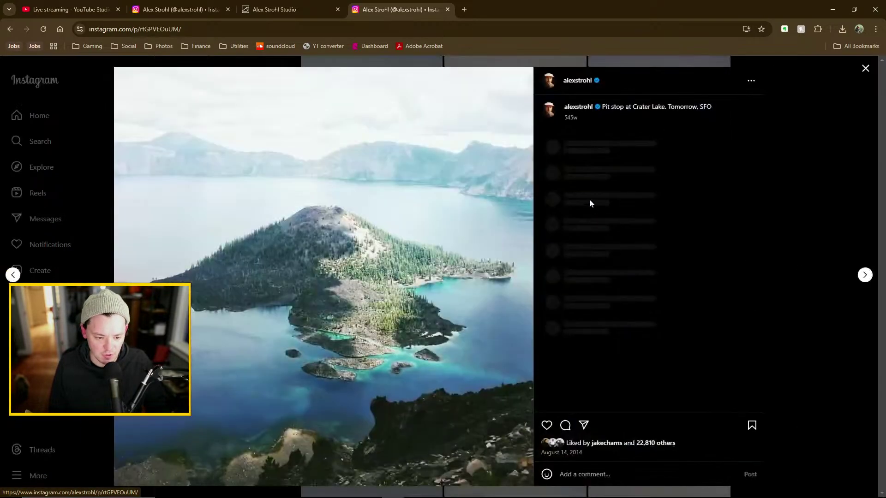
click(799, 200)
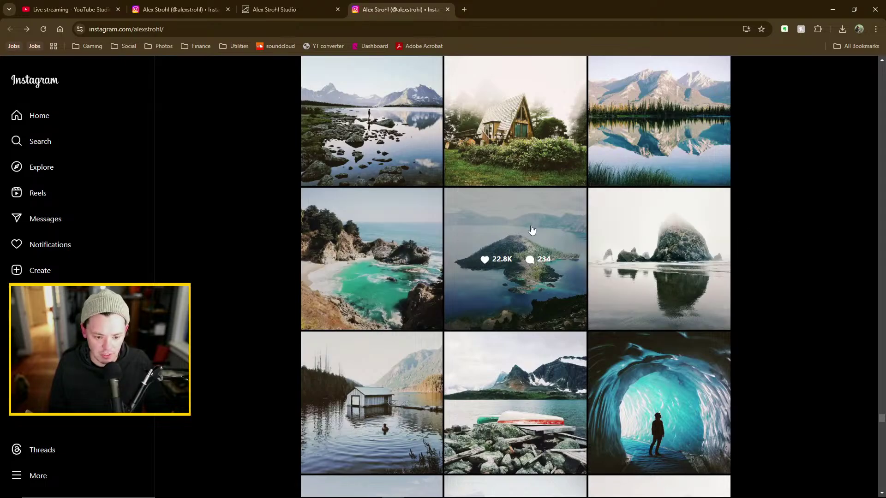
Examine the newer grid rows from the A-frame cabin and desert road photos up to the red triangular house and autumn river photos
scroll(763, 234, up, 2)
scroll(813, 241, up, 5)
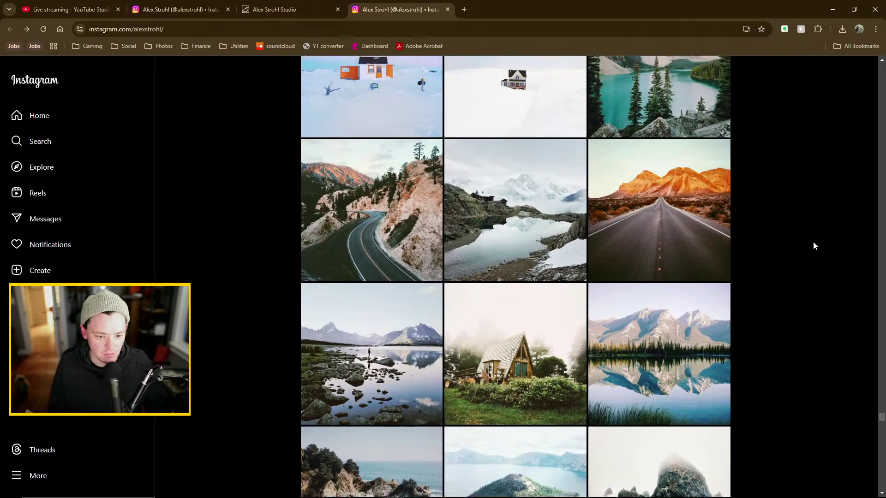
scroll(802, 254, up, 7)
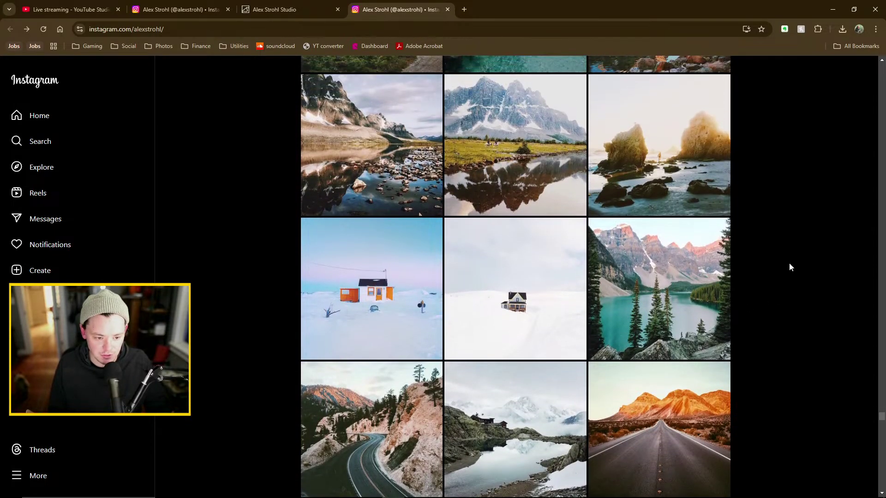
scroll(793, 265, up, 6)
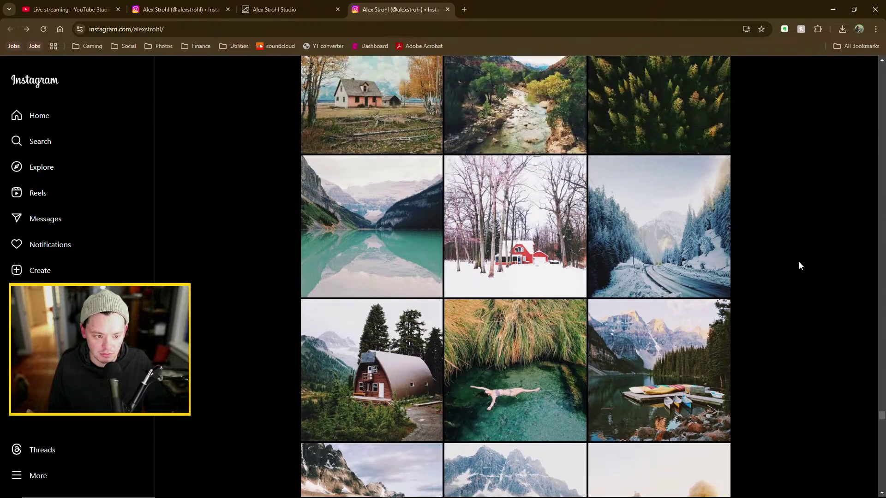
scroll(796, 265, up, 5)
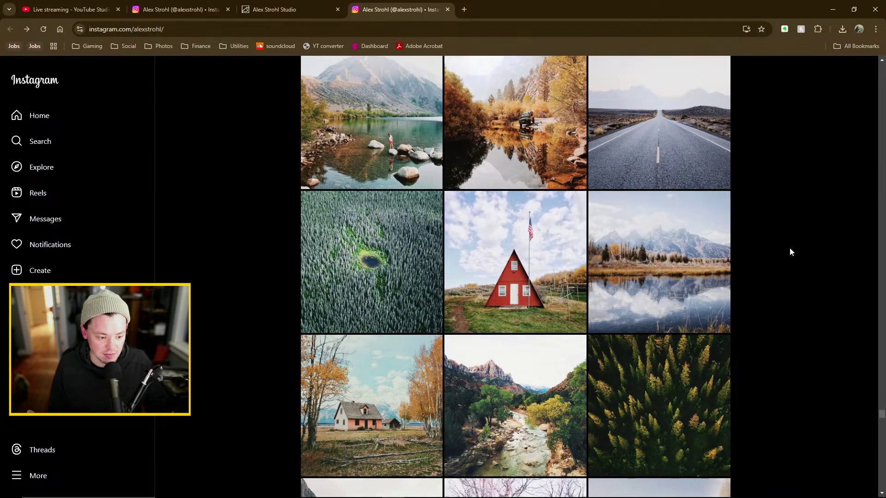
scroll(738, 210, down, 1)
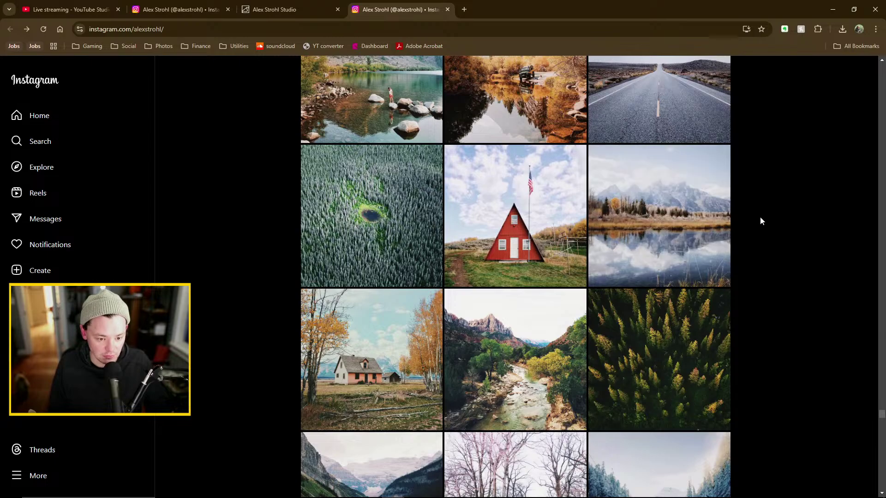
scroll(784, 224, up, 2)
scroll(812, 239, up, 1)
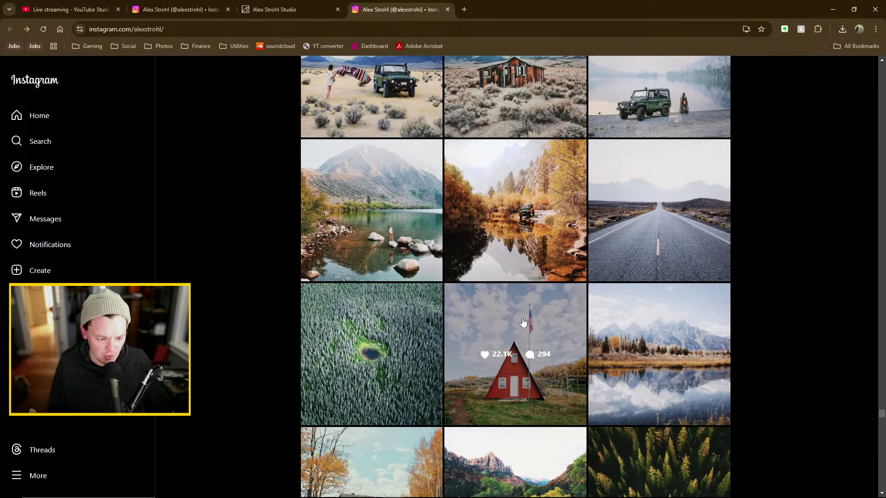
scroll(803, 274, up, 1)
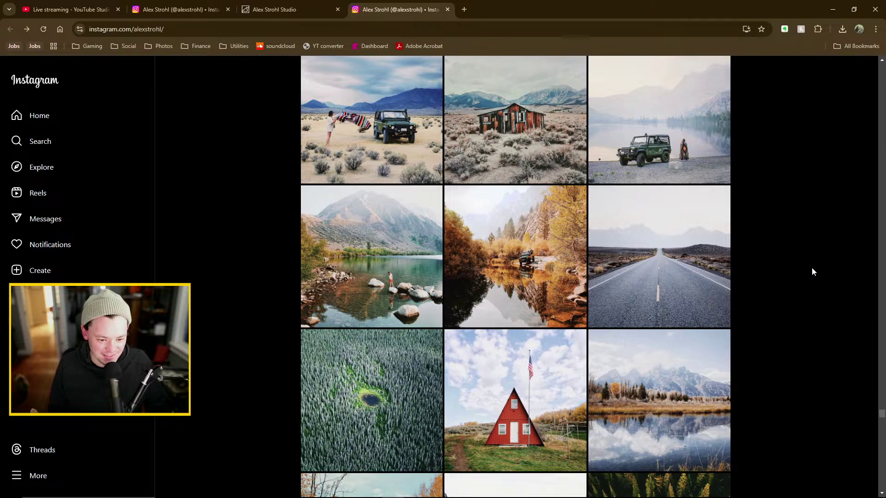
Continue through the grid from the green off-roader photos to the misty Pacific Northwest forest posts, comparing their muted tones
scroll(811, 272, up, 6)
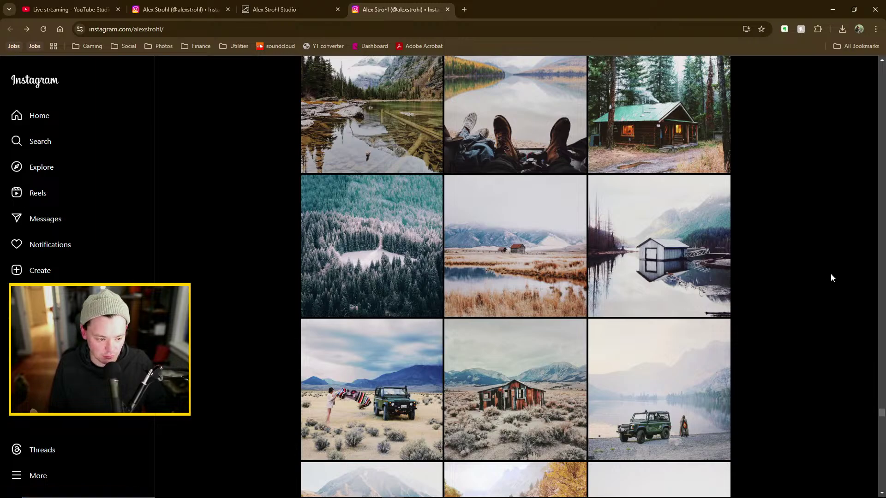
scroll(796, 289, up, 2)
scroll(797, 290, up, 6)
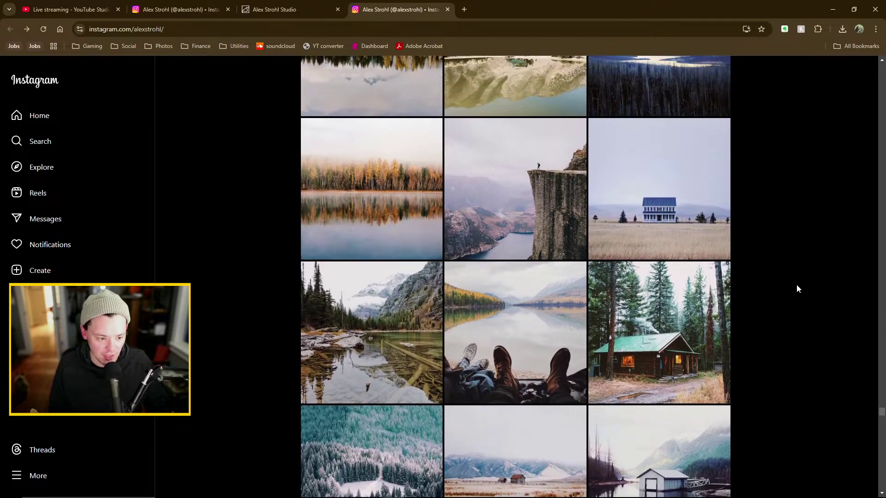
scroll(795, 290, up, 7)
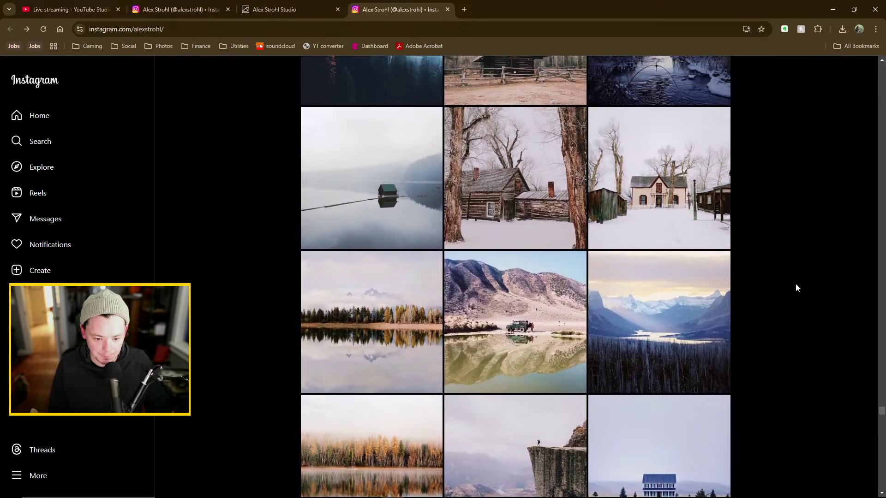
scroll(795, 284, up, 5)
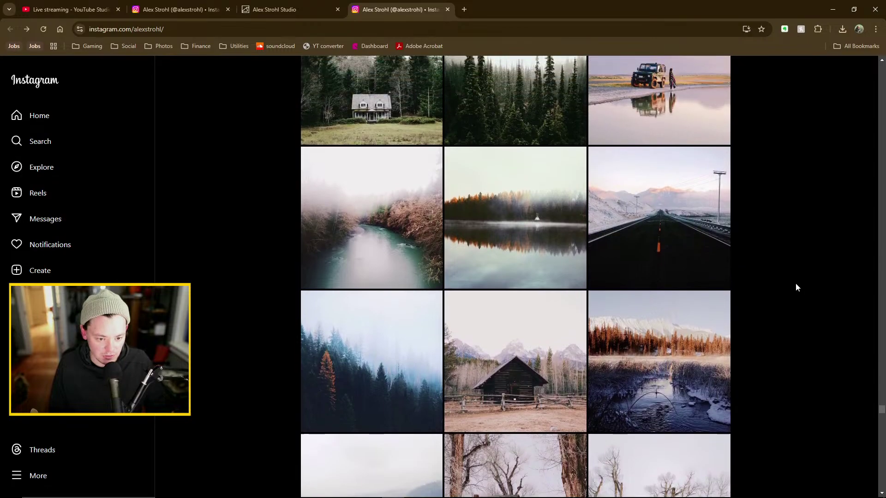
scroll(849, 250, up, 3)
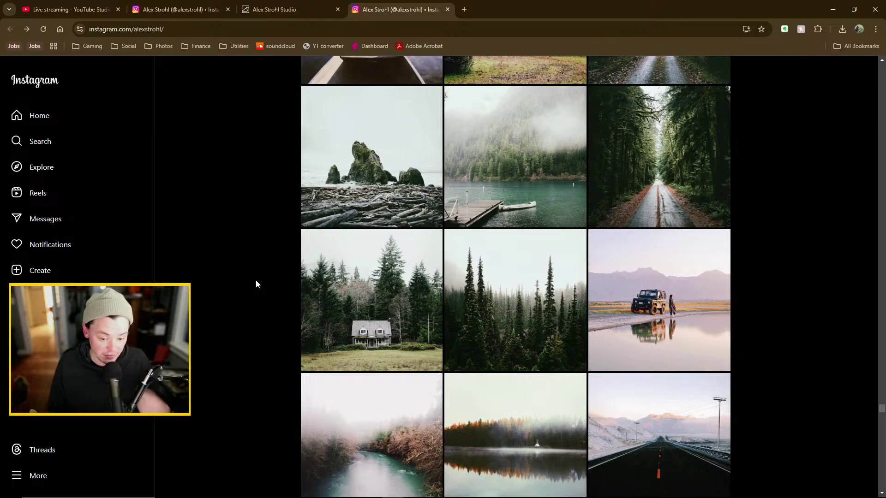
View the November 2014 posts of the house beneath tall firs and the wet forest road enlarged, closing each one
click(371, 299)
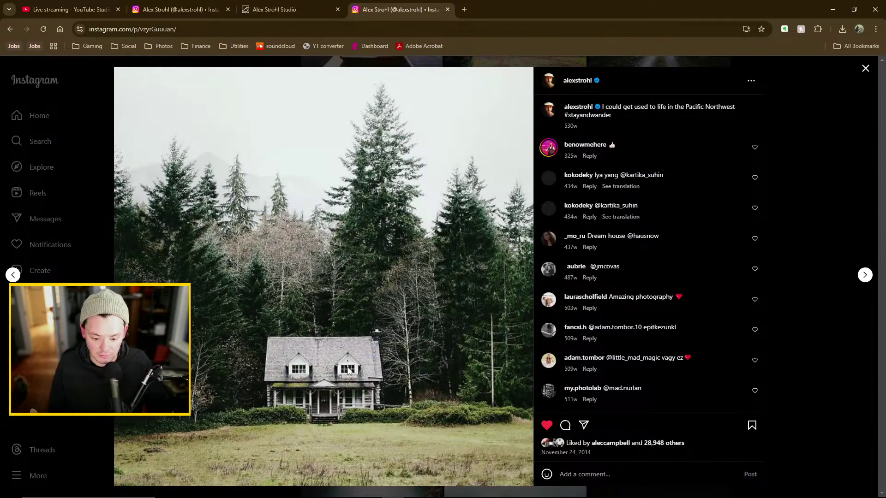
click(808, 202)
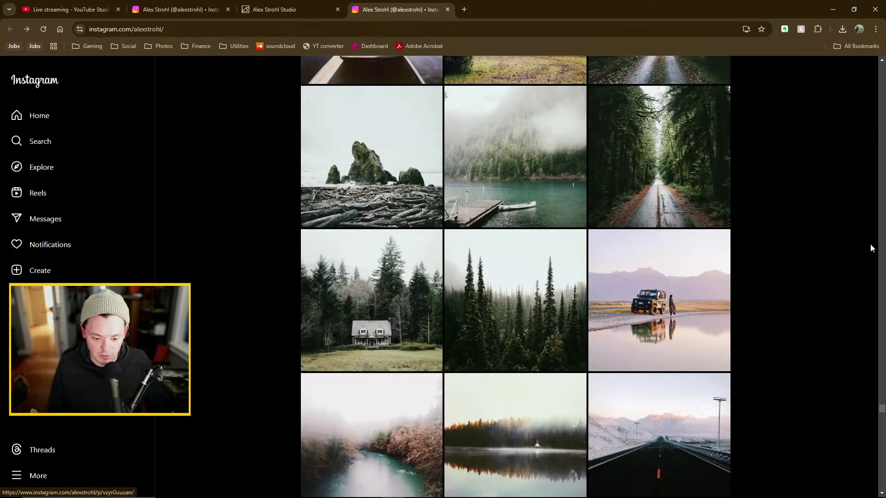
scroll(819, 253, up, 1)
scroll(826, 261, up, 2)
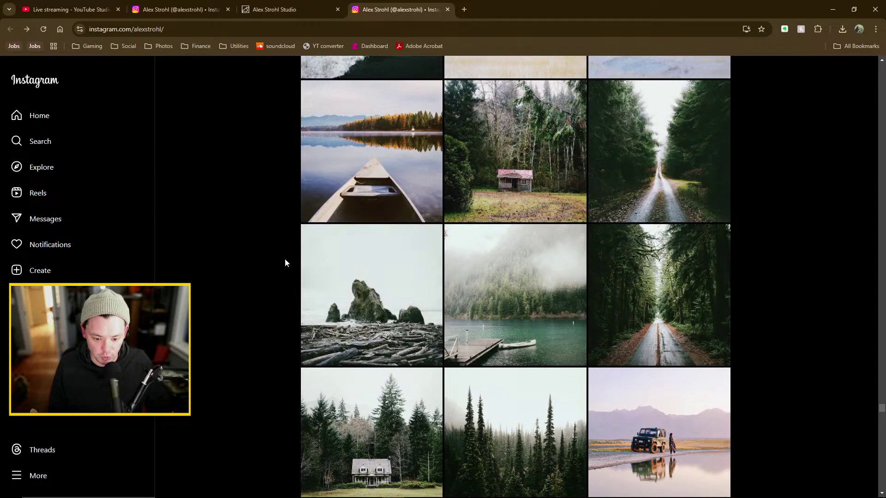
click(722, 263)
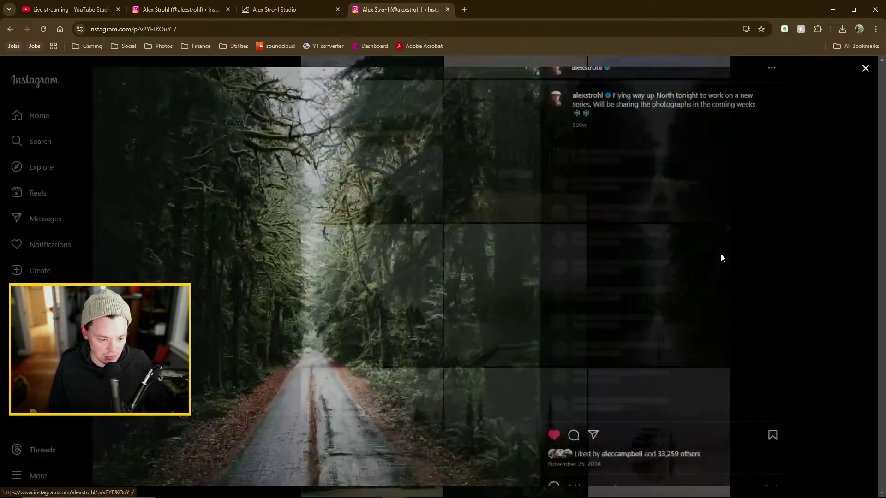
click(802, 226)
Review the winter landscape and snowy cabin rows above the forest roads, and open the Yellowstone post of bare trees over orange grass
scroll(802, 251, up, 2)
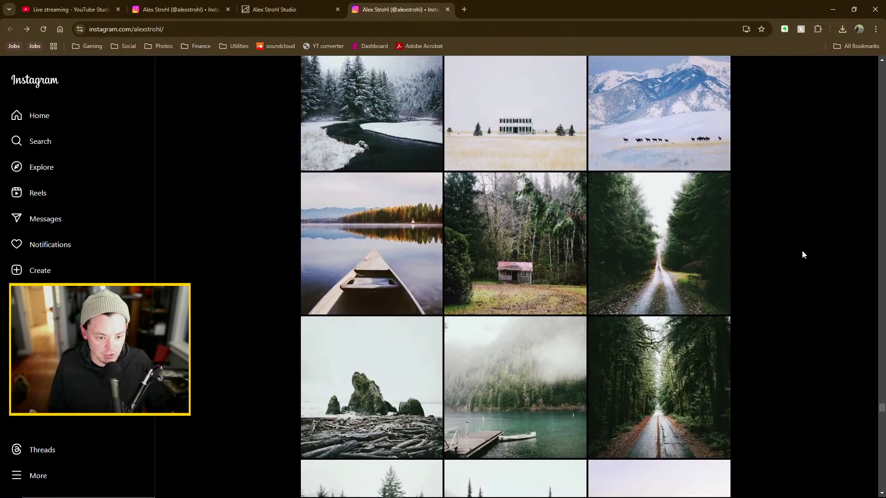
scroll(804, 255, up, 3)
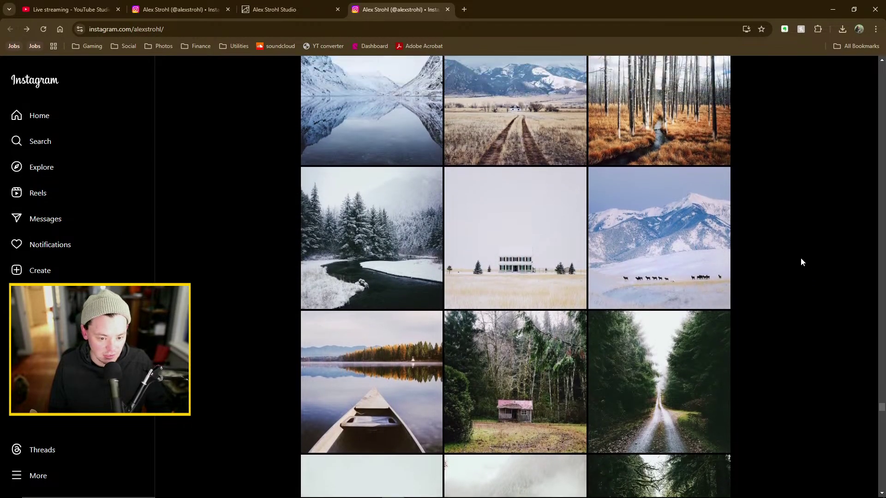
scroll(801, 258, up, 3)
scroll(808, 258, up, 2)
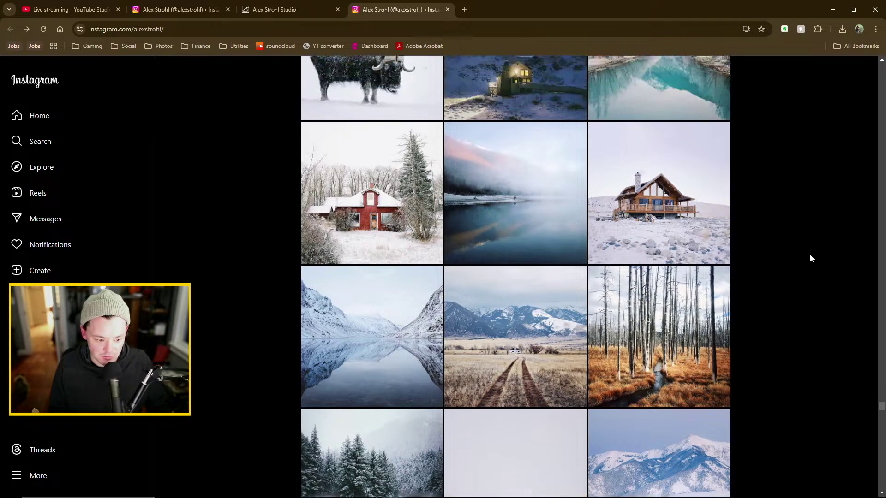
scroll(799, 278, down, 3)
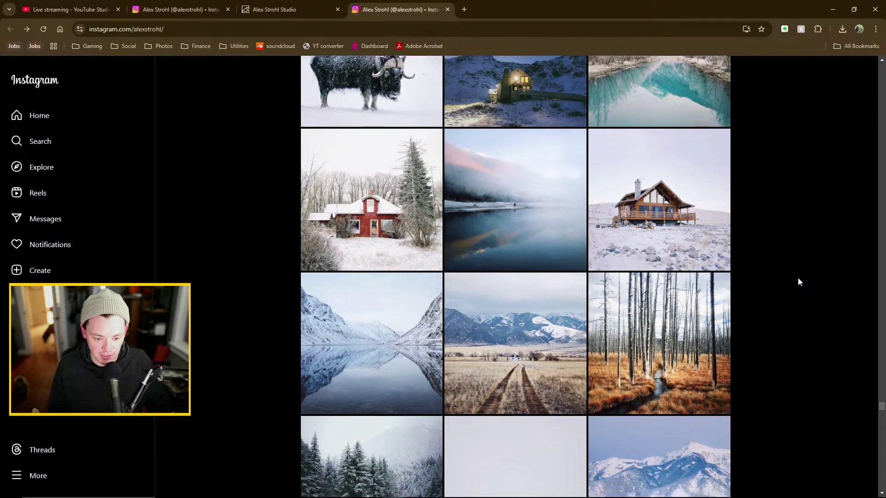
click(699, 202)
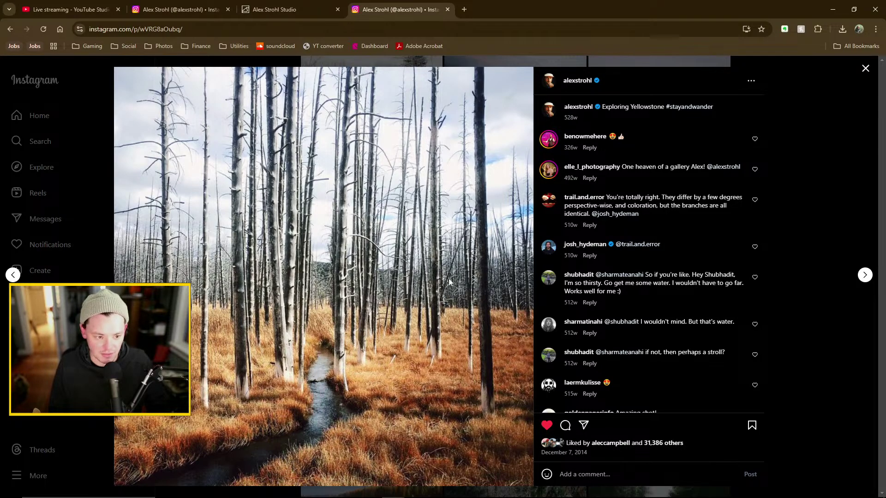
Close the Yellowstone post and review the newer winter rows from the elk and bison photos up to the red cabin in snowy woods
click(820, 218)
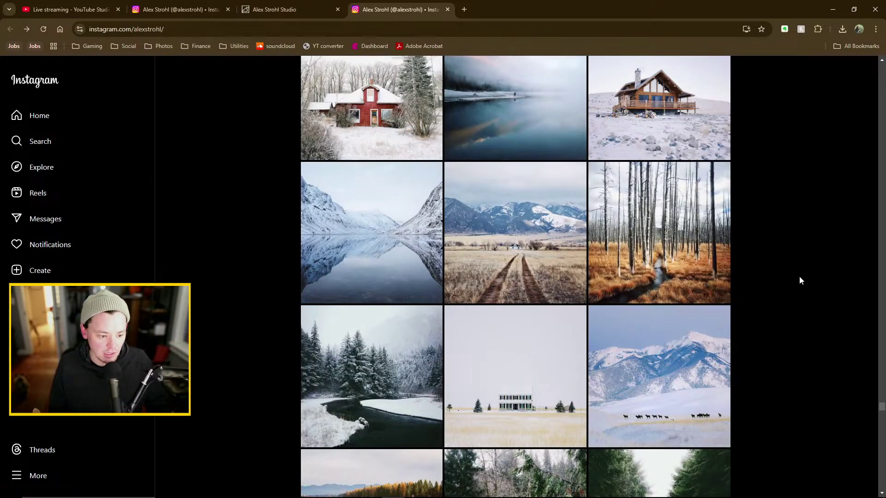
scroll(807, 240, up, 15)
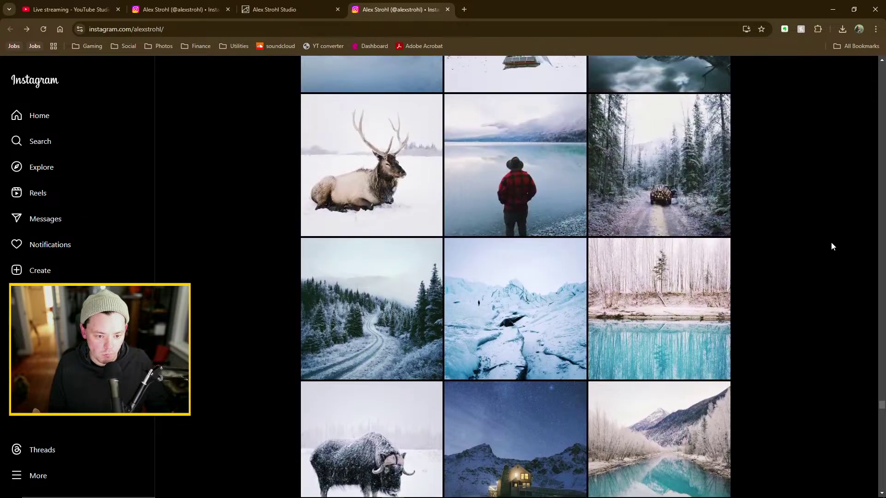
scroll(839, 240, up, 15)
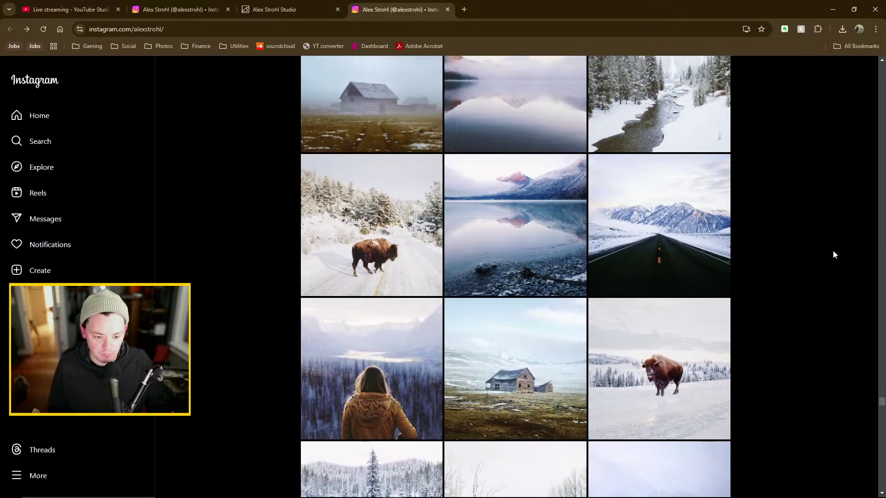
scroll(825, 247, up, 10)
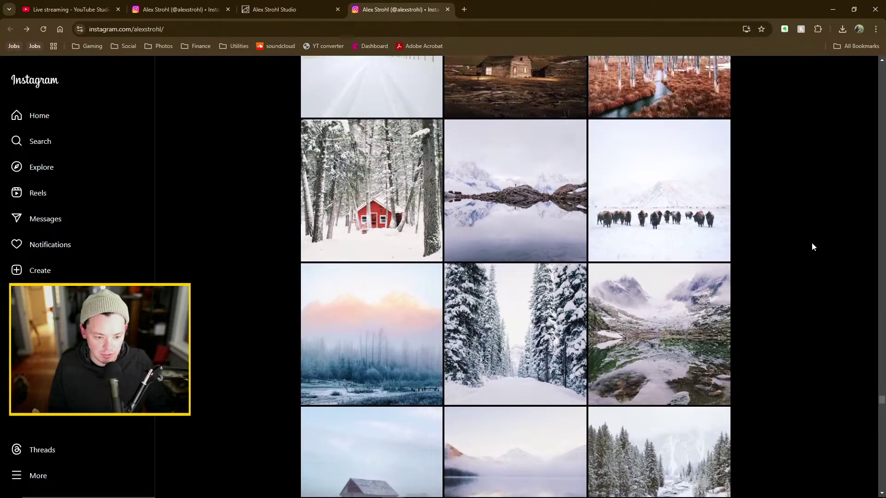
scroll(810, 245, up, 3)
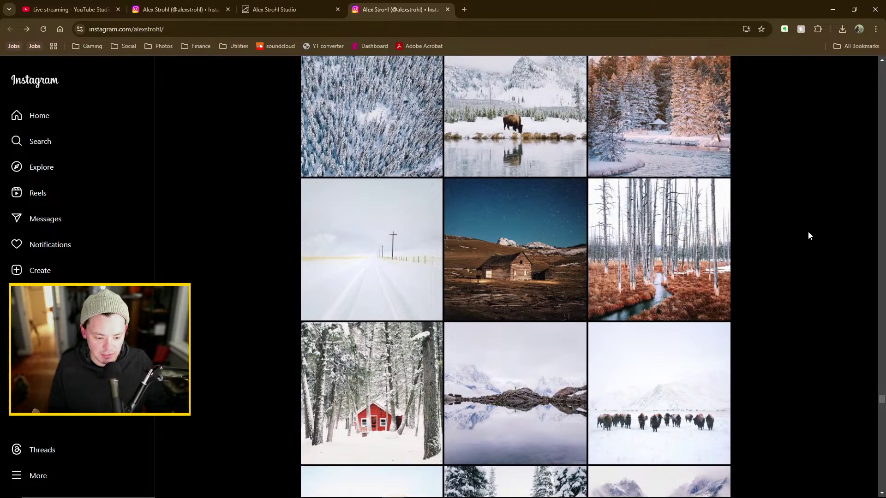
View the January 2015 Alps post of a hiker reflected in a mountain lake enlarged, and close it
scroll(808, 235, down, 3)
click(505, 214)
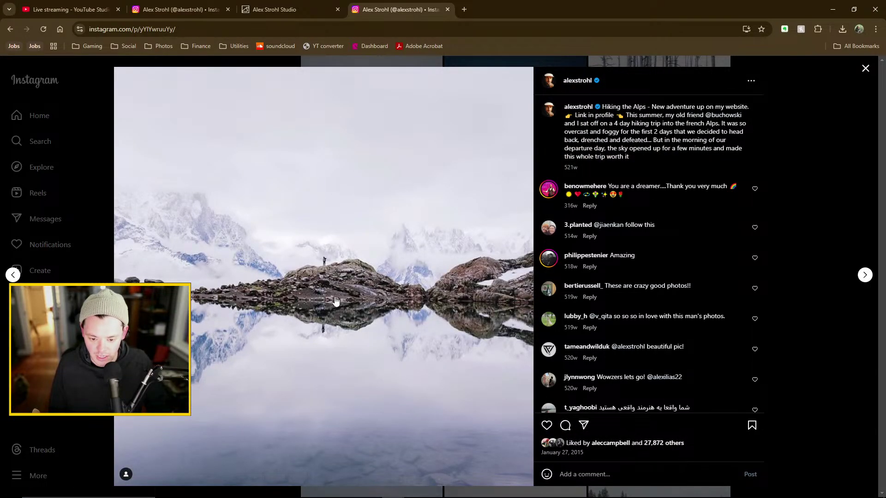
click(825, 196)
Examine the rows from the starlit barn and aerial snowy forest photos up to the Monument Valley and Horseshoe Bend photos
scroll(816, 251, up, 2)
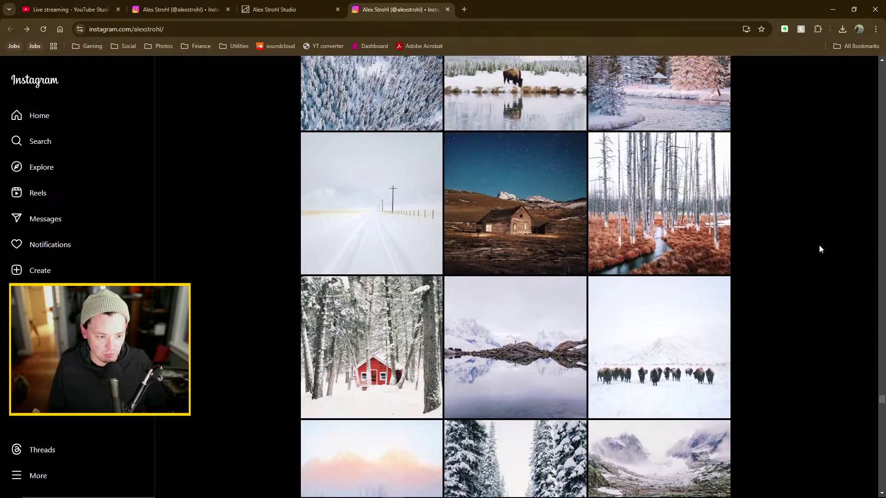
scroll(825, 254, up, 6)
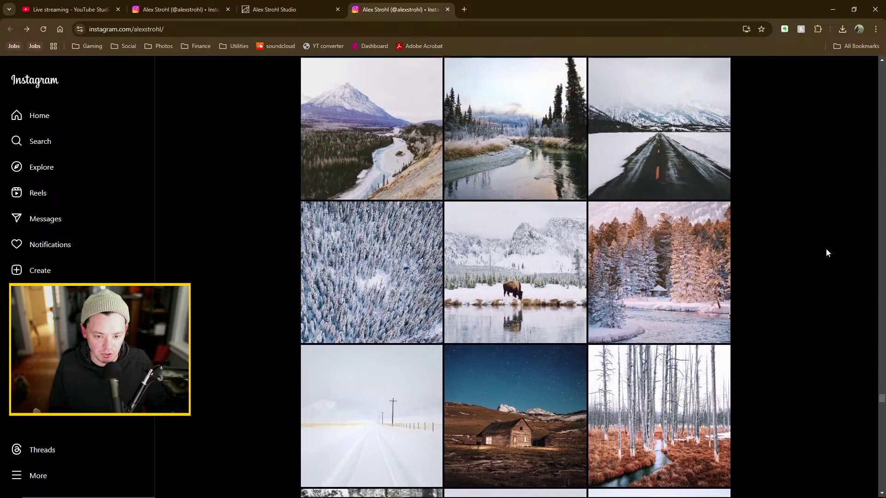
scroll(823, 240, up, 3)
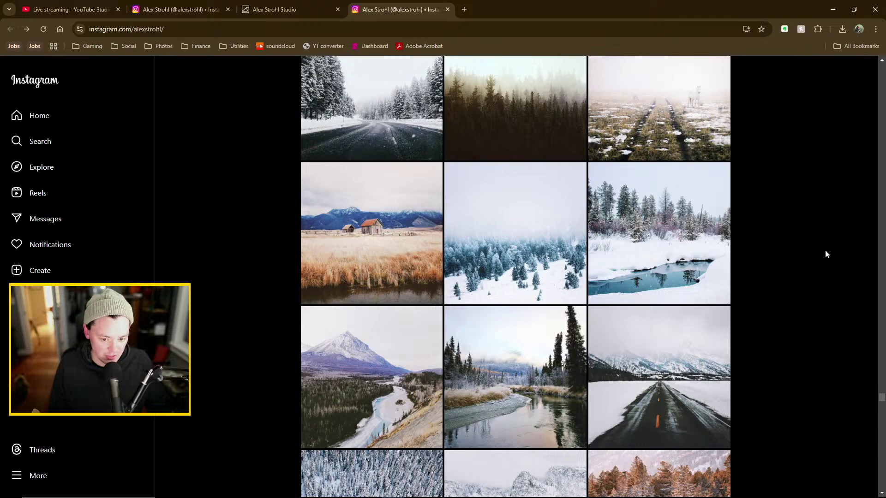
scroll(825, 252, up, 6)
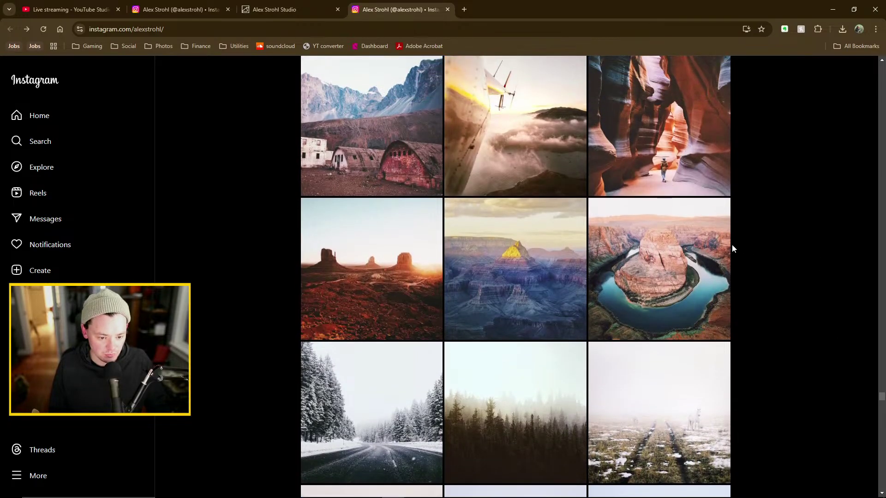
scroll(787, 226, up, 1)
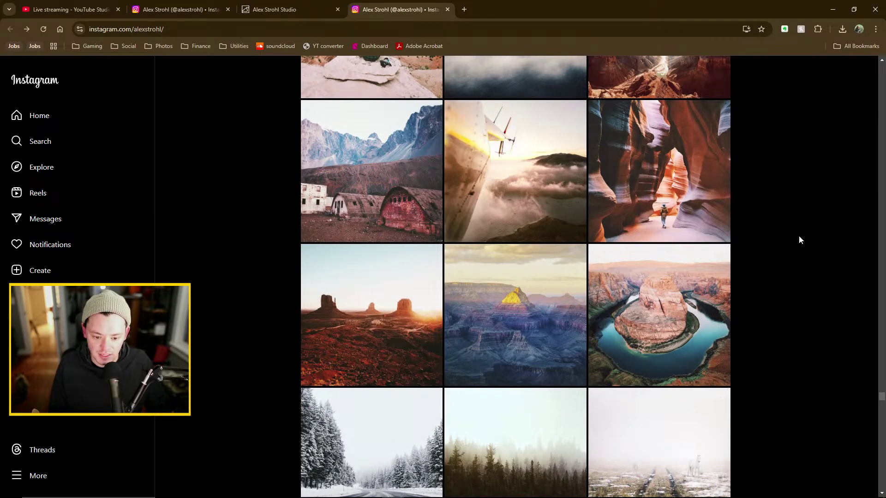
Continue through the grid from the slot canyon photos past the coastal rocks and A-frame cabins to the turquoise lake and forest road
scroll(798, 235, up, 2)
scroll(790, 211, up, 7)
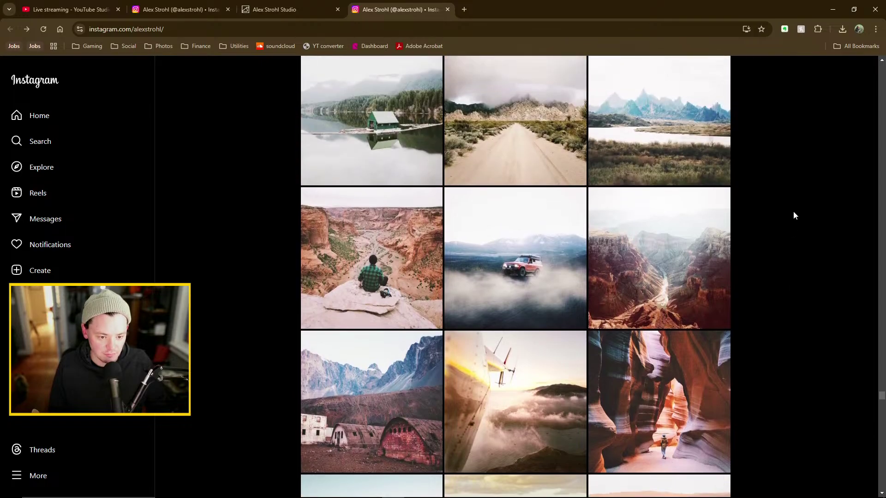
scroll(796, 222, up, 3)
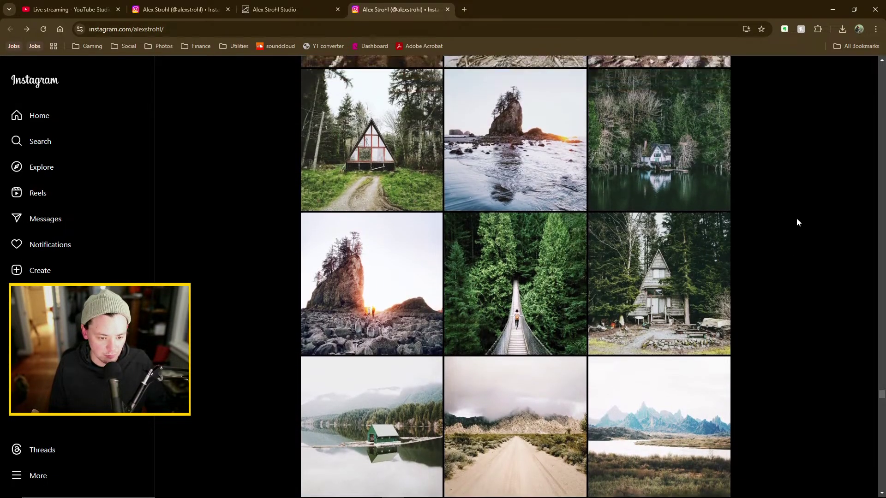
scroll(794, 213, up, 5)
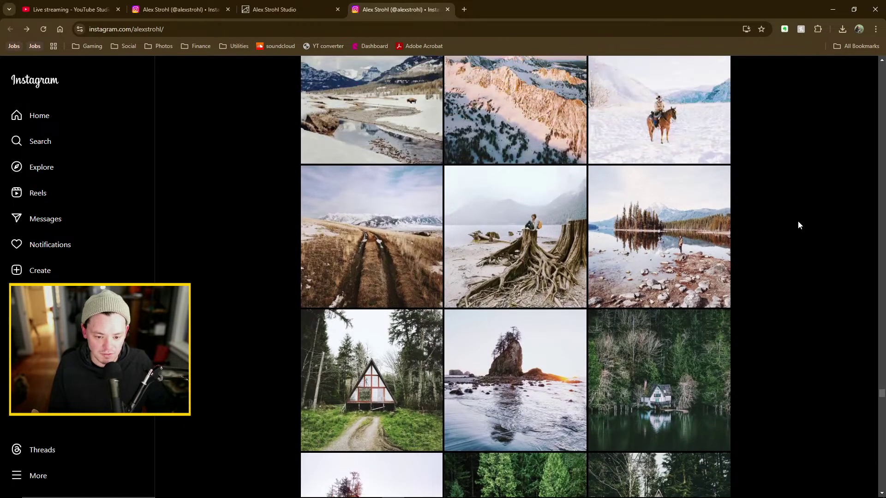
scroll(789, 224, up, 4)
scroll(790, 226, up, 10)
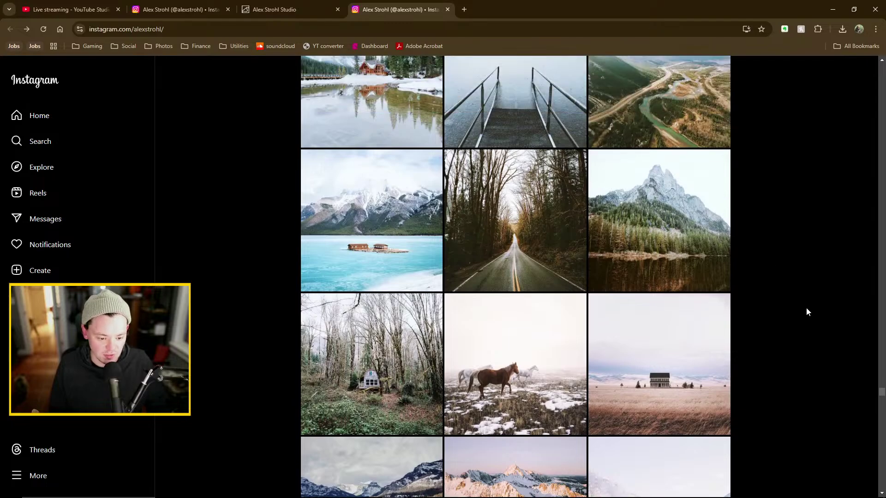
Look back at the muted horse, prairie house and snowy rider photos, and move on to the white off-roader and misty A-frame row
scroll(798, 259, down, 8)
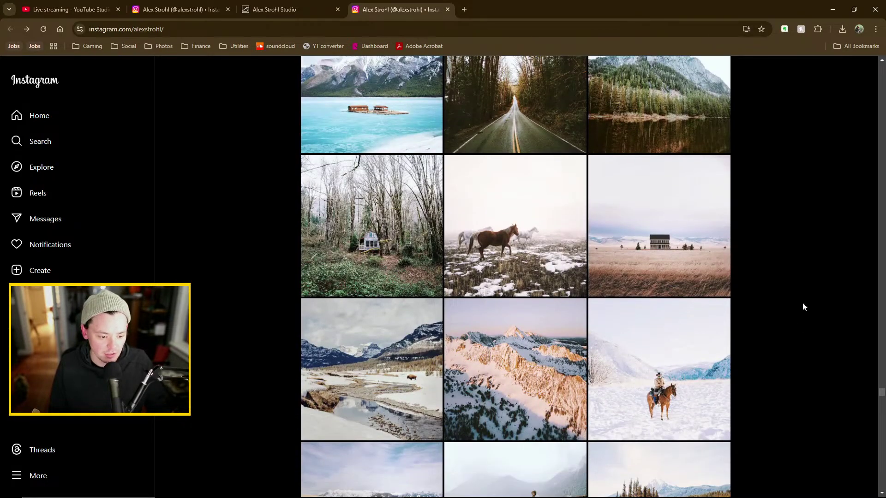
scroll(813, 266, down, 2)
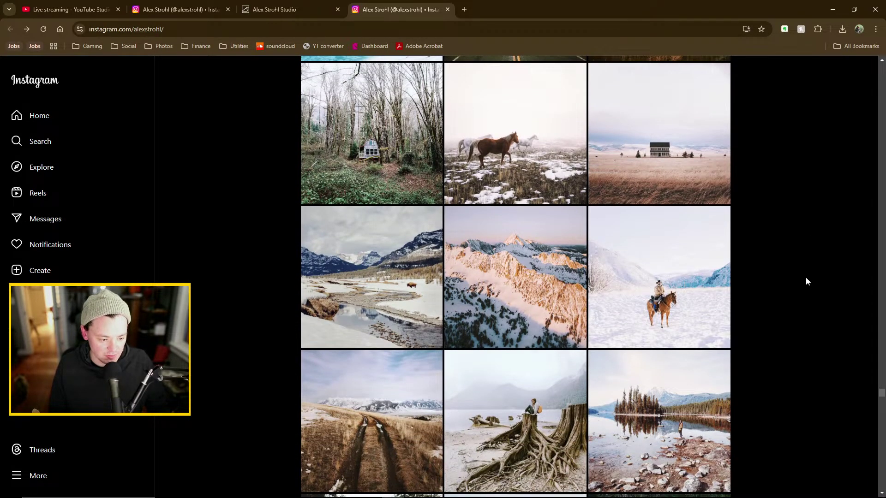
scroll(805, 278, up, 6)
scroll(796, 278, up, 6)
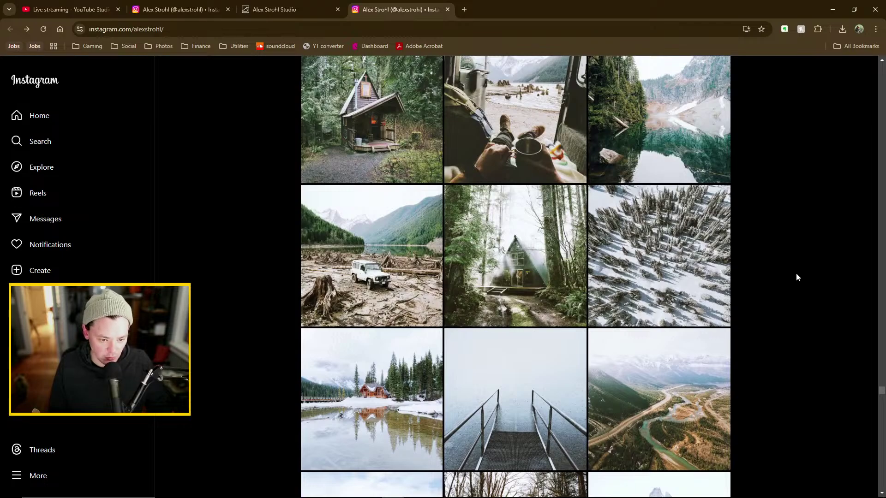
Review the forest cabin, backpacker and lake rows up to the photos of the purple-sky boathouse and the tree stump on a misty lake
scroll(795, 273, up, 7)
scroll(796, 274, up, 7)
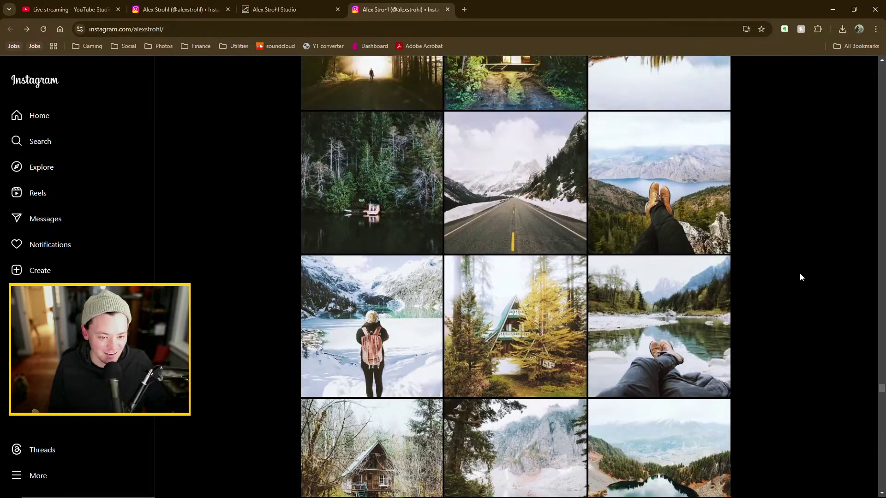
scroll(787, 257, up, 8)
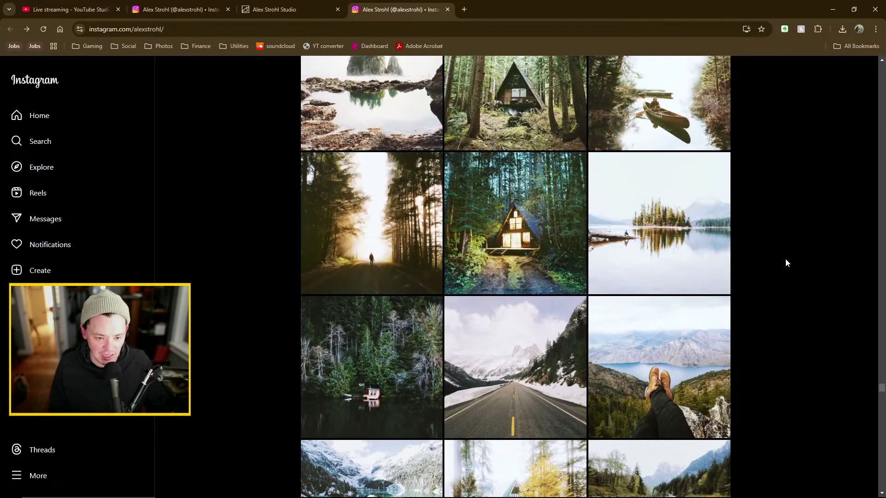
scroll(791, 257, up, 16)
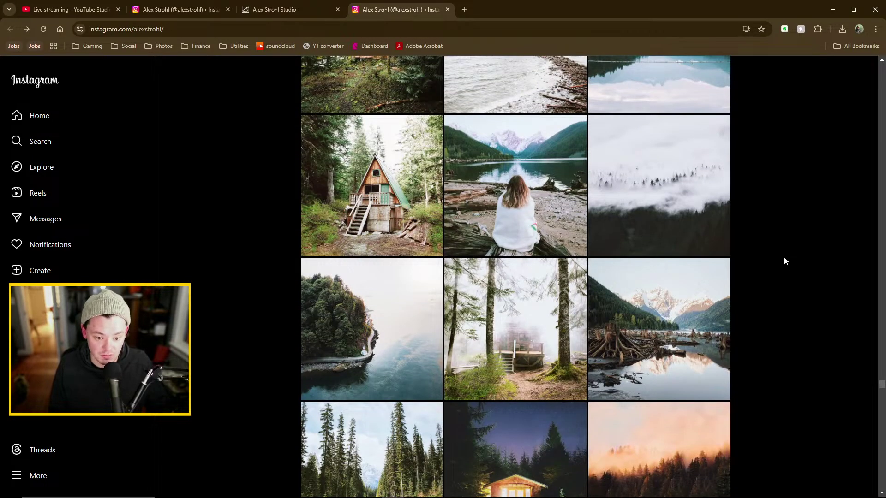
scroll(784, 257, up, 7)
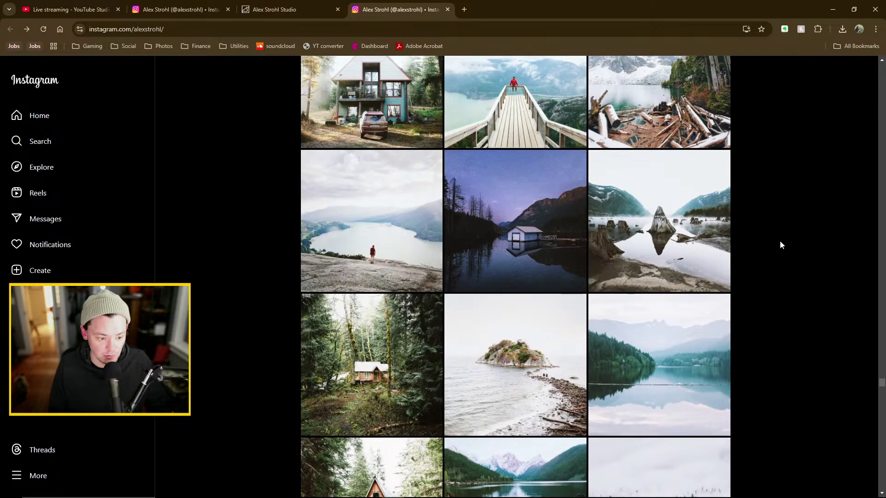
View the May 2015 Jones Lake post of the tree stump at first light enlarged, and return to its grid row
click(684, 192)
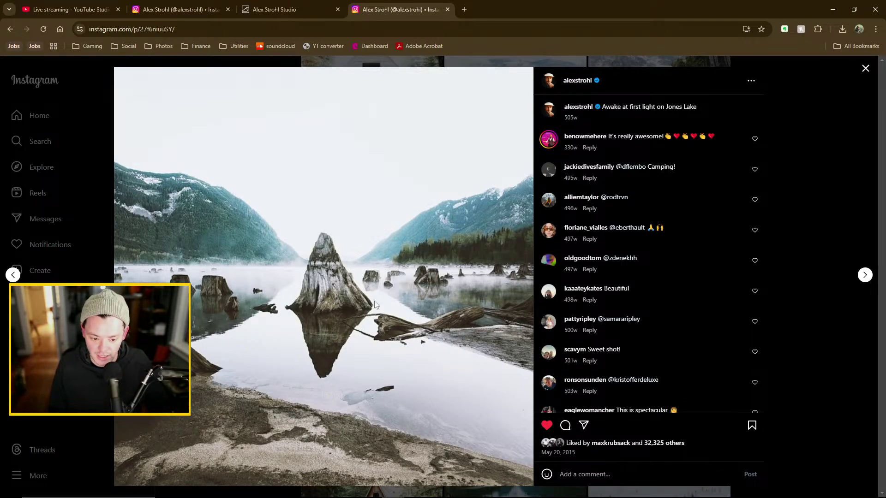
click(774, 95)
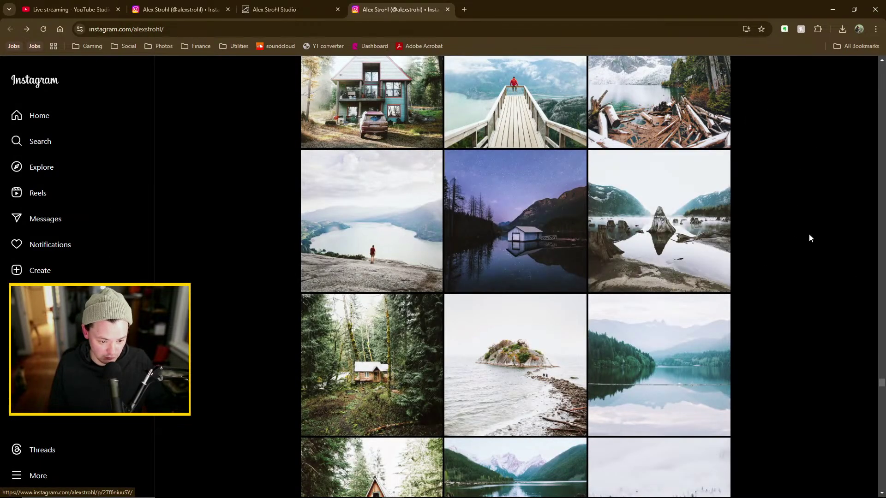
scroll(810, 273, up, 1)
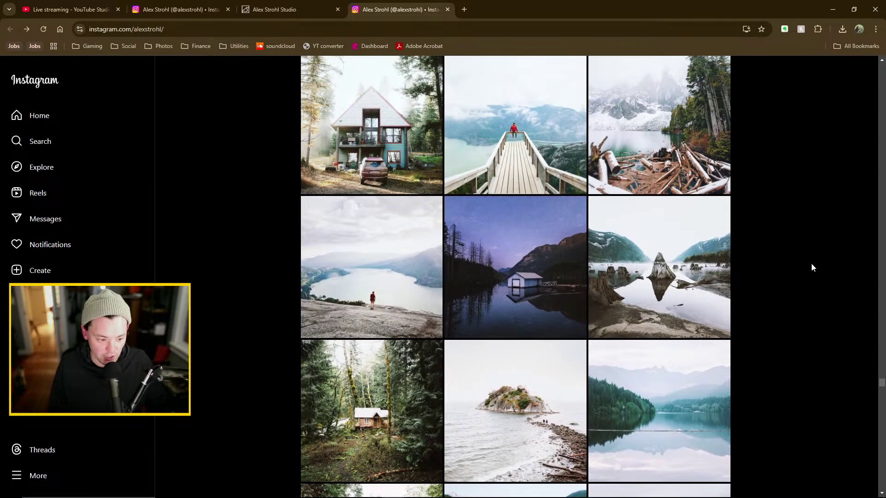
Examine the rows above the teal house, from the canoe and suspension bridge photos to the glowing yellow tent and mountain lake photos
scroll(810, 266, up, 4)
scroll(808, 284, up, 1)
scroll(806, 275, up, 5)
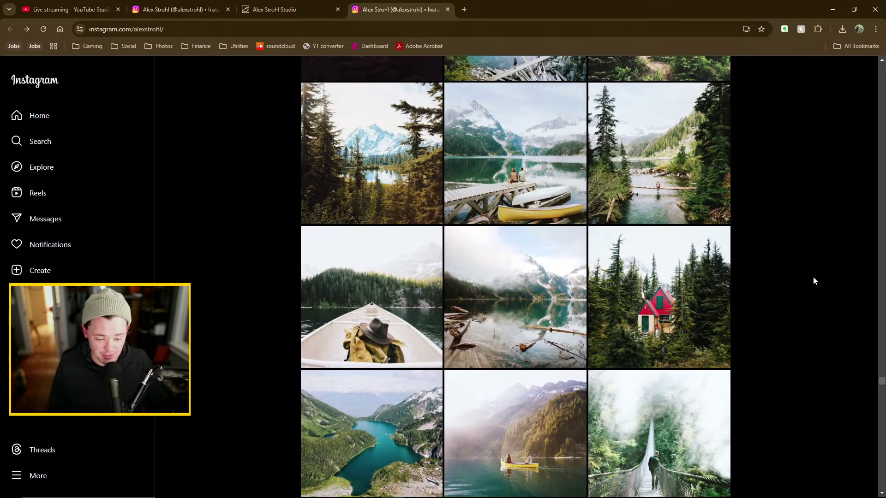
scroll(812, 278, up, 5)
scroll(837, 245, up, 2)
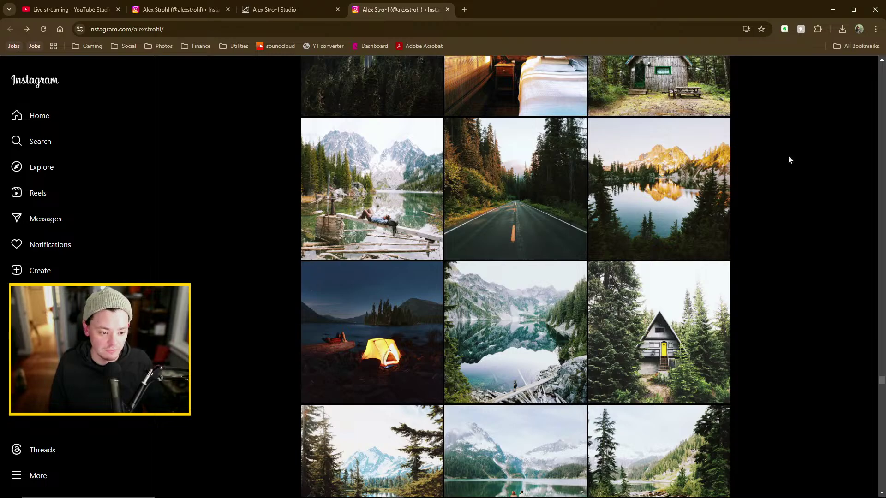
scroll(807, 177, down, 2)
scroll(805, 177, up, 1)
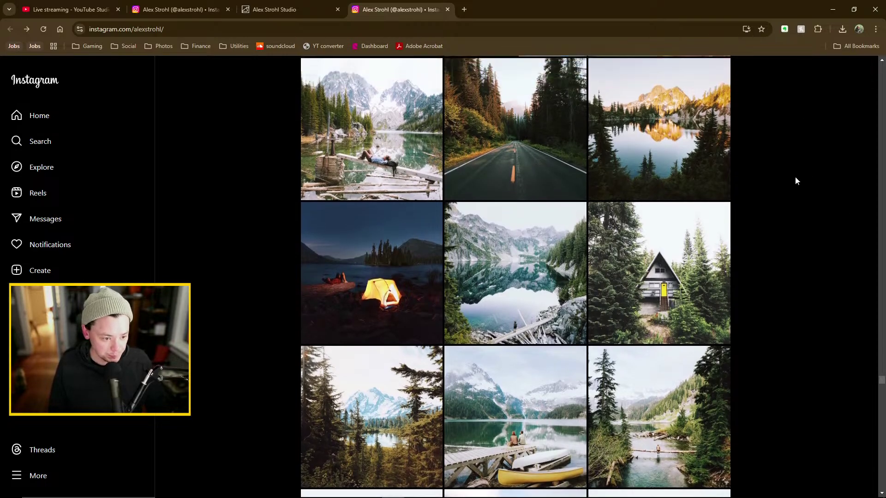
Continue through the grid past the log cabin bedroom and canoe photos to the snowy blue truck and wet forest road photos
scroll(822, 195, up, 6)
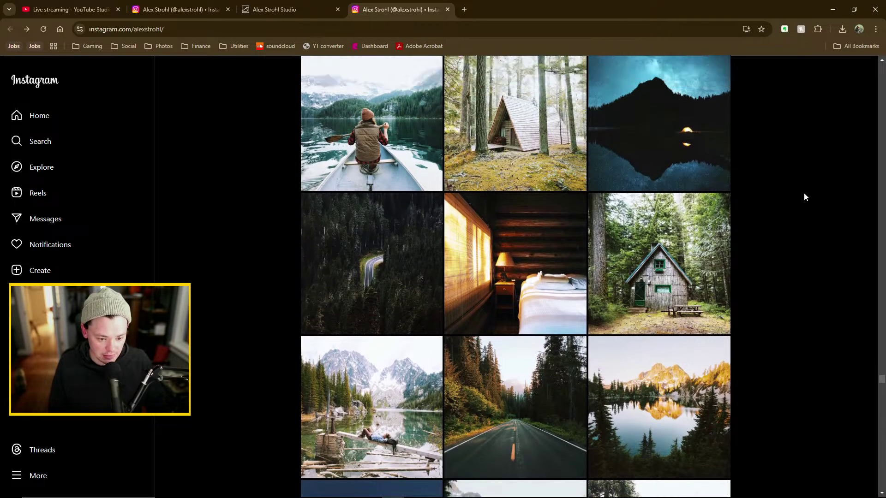
scroll(766, 231, up, 1)
scroll(795, 225, up, 4)
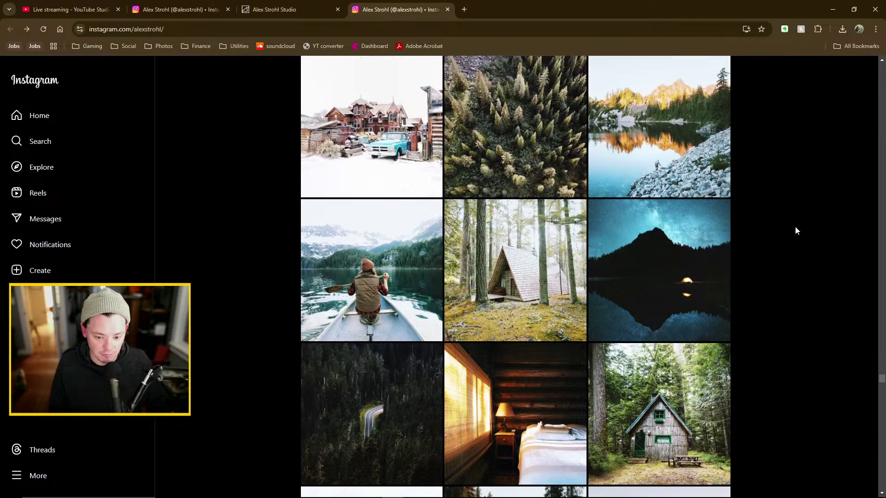
scroll(804, 224, up, 5)
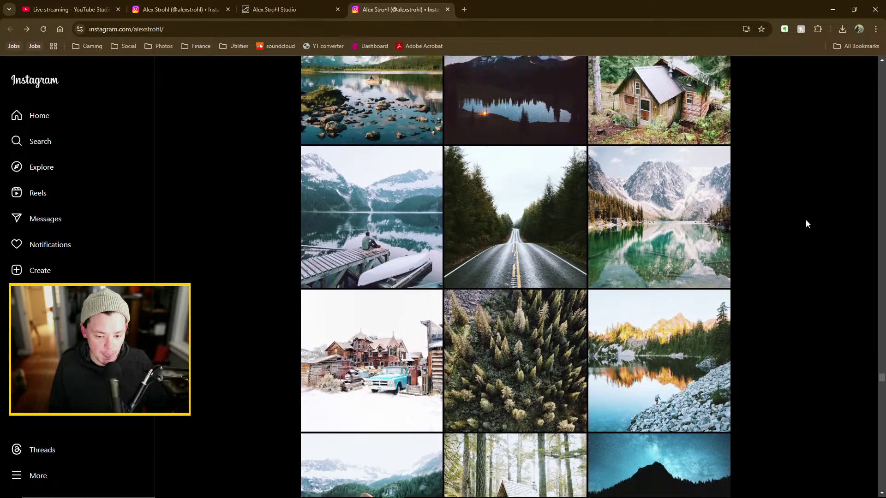
Review the newer rows from the red tent and forest cabin photos up to the snowy A-frame, sea stack and turquoise beach photos
scroll(820, 226, up, 5)
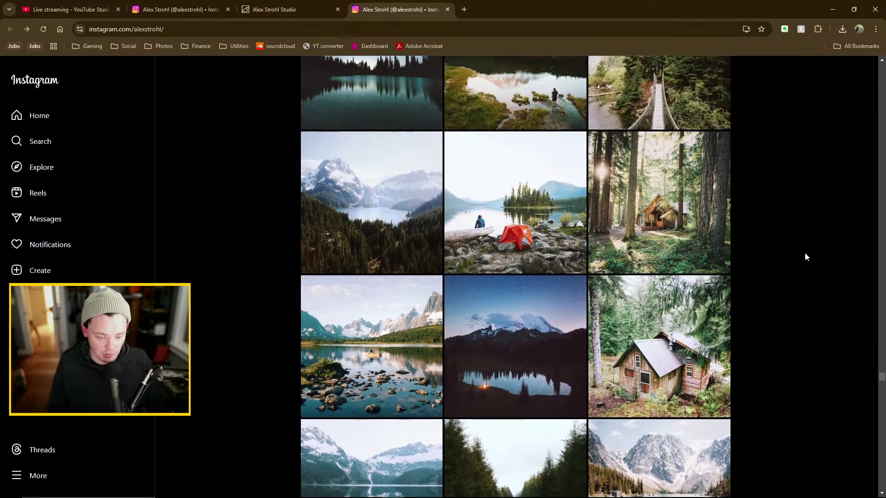
scroll(803, 239, up, 2)
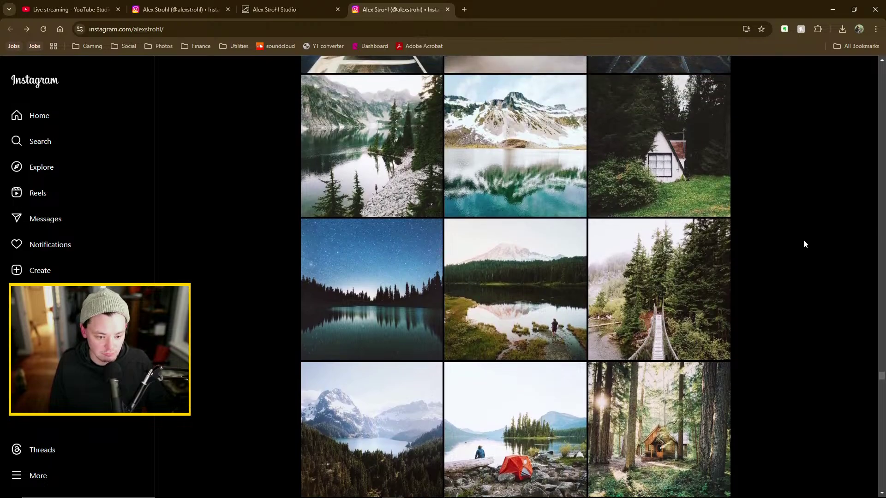
scroll(809, 226, up, 5)
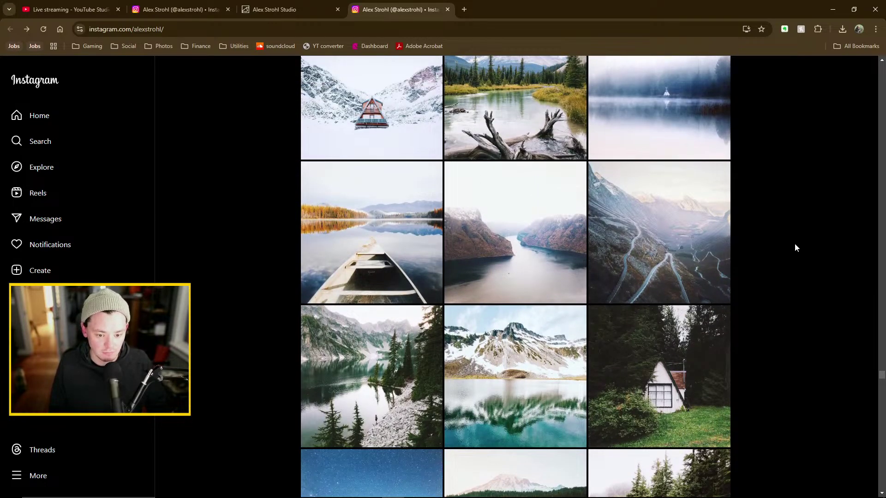
scroll(799, 243, up, 5)
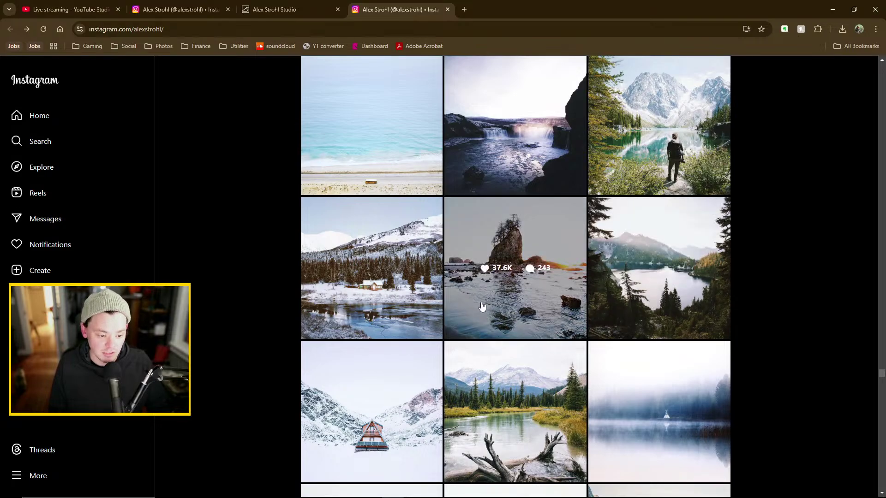
View the July 2015 La Push sea stack and Snow Lake posts enlarged, returning to the photo grid after each
click(492, 292)
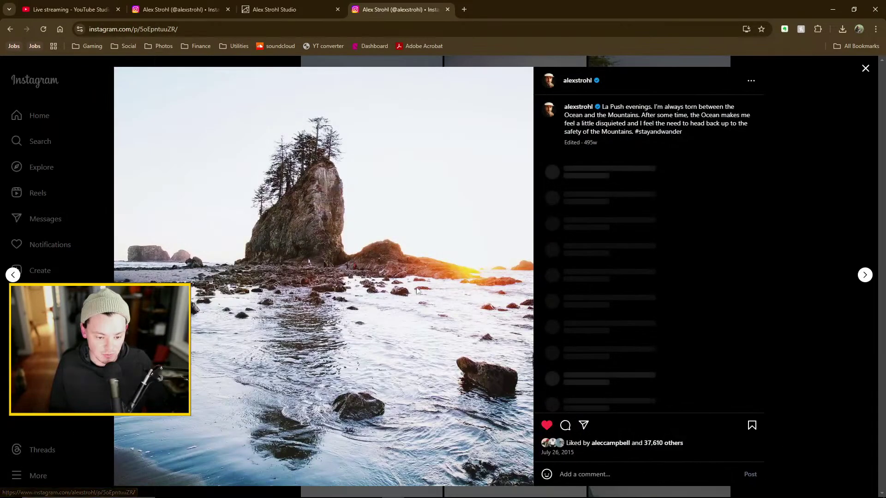
click(829, 200)
scroll(787, 262, up, 2)
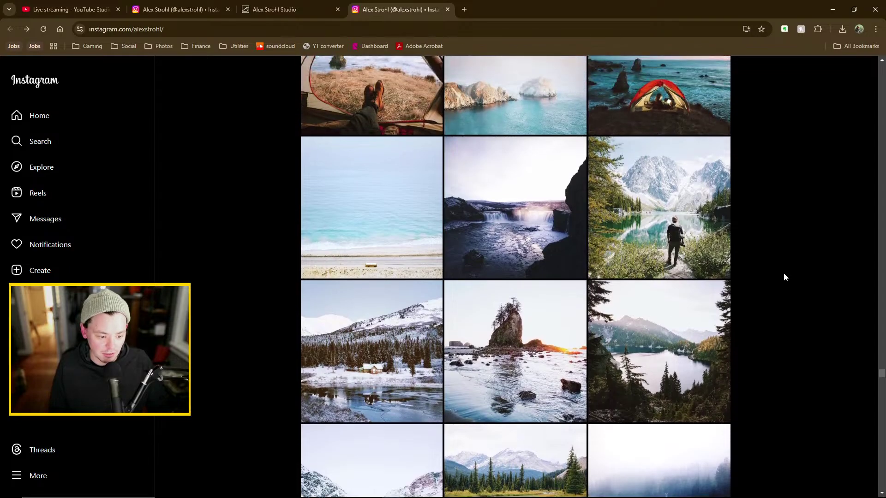
click(673, 359)
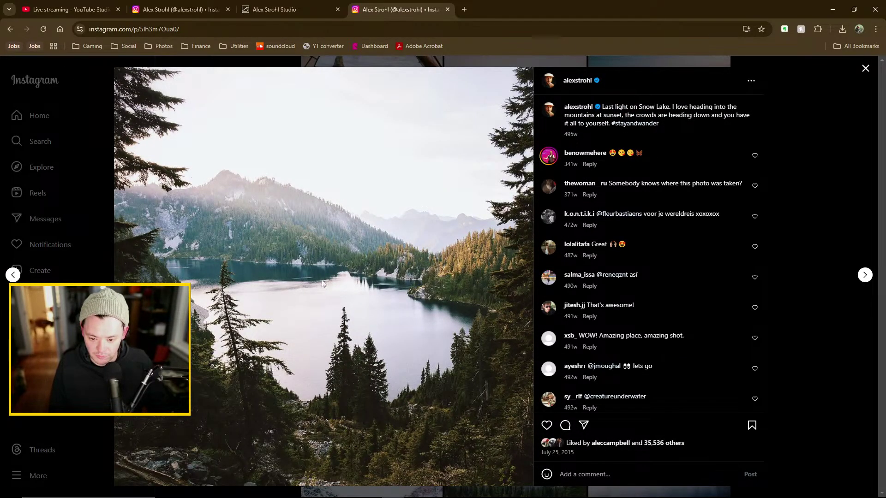
click(844, 202)
View the August 2015 Mangart Pass post of the figure on the grassy ridge enlarged, and return to the grid
scroll(799, 221, up, 7)
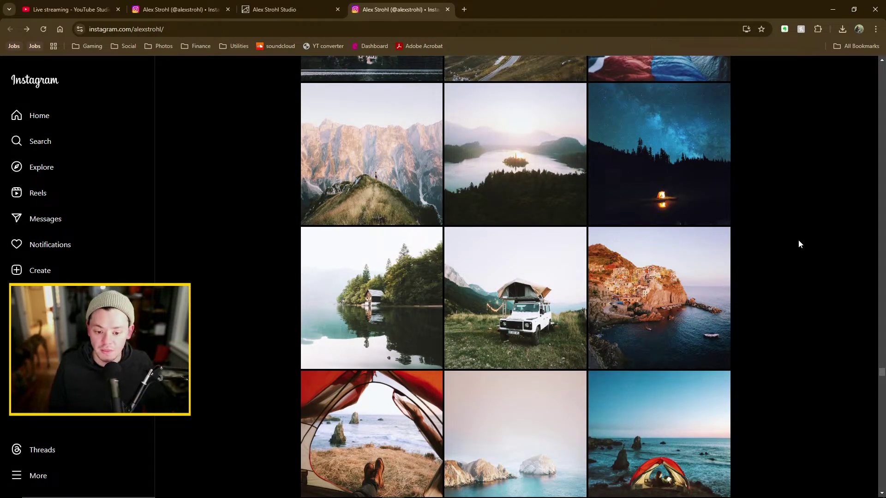
scroll(804, 238, up, 5)
click(338, 359)
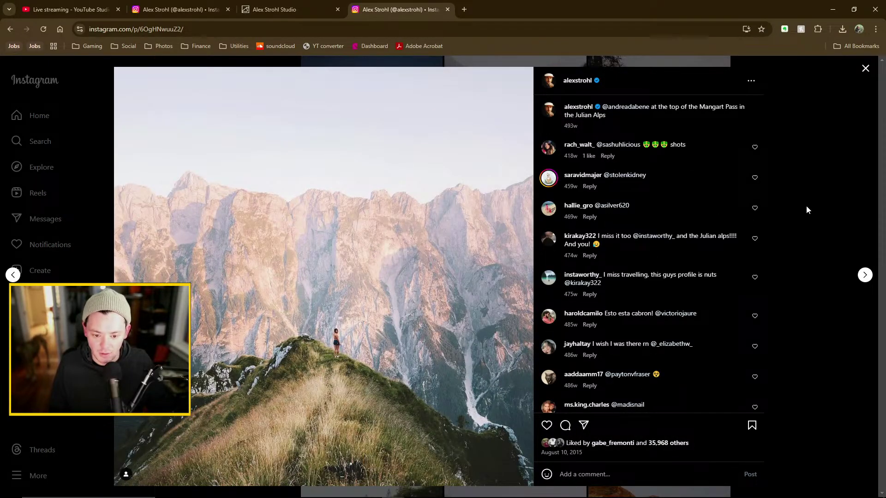
click(804, 211)
Review the rows above the ridge photo, from the tent and winding road shots to the alpine lake boathouse and yellow raincoat photos
scroll(767, 248, up, 3)
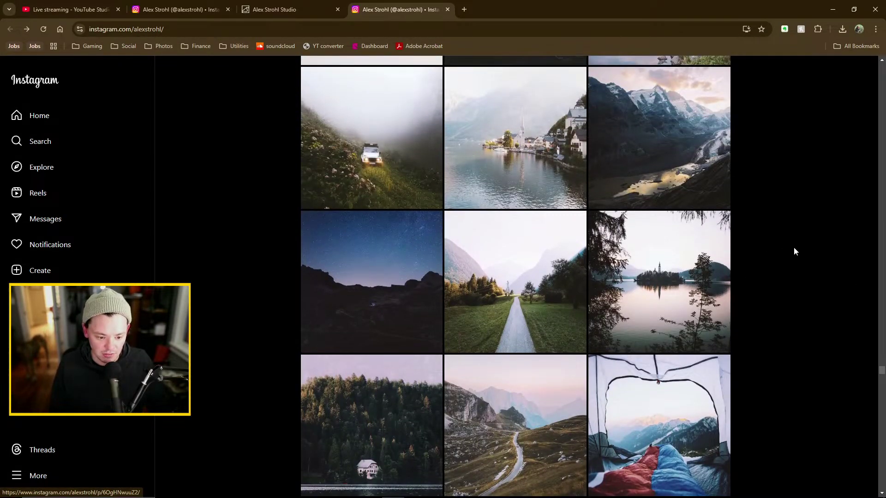
scroll(796, 249, up, 8)
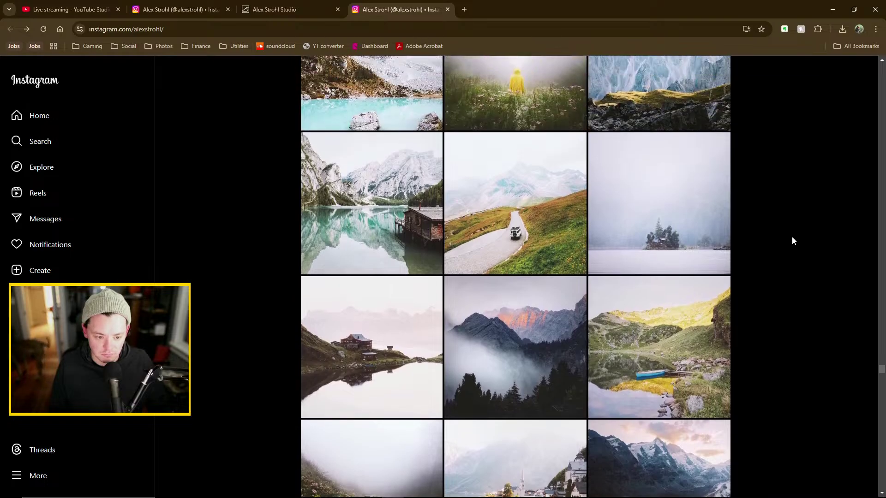
scroll(792, 240, up, 5)
Jump far ahead to much newer posts and examine the rows between the purple heather, autumn lake and iceberg arch photos
drag(882, 374, 864, 126)
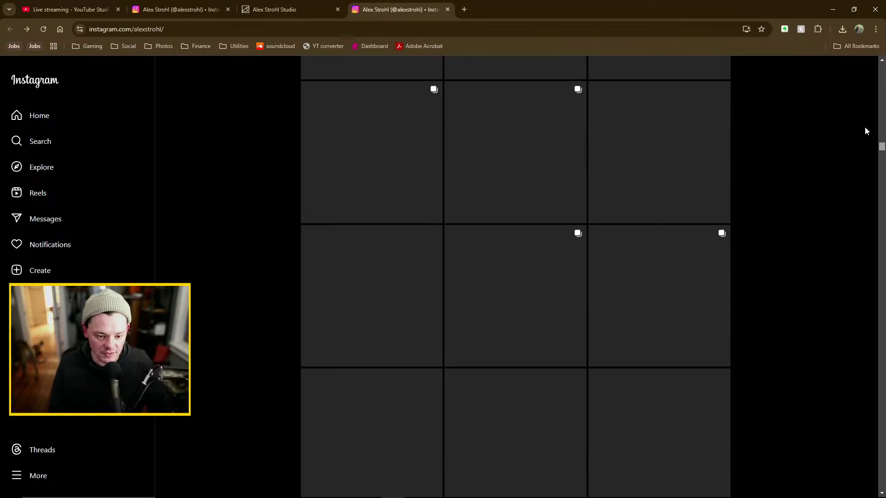
scroll(814, 292, up, 5)
scroll(812, 288, up, 12)
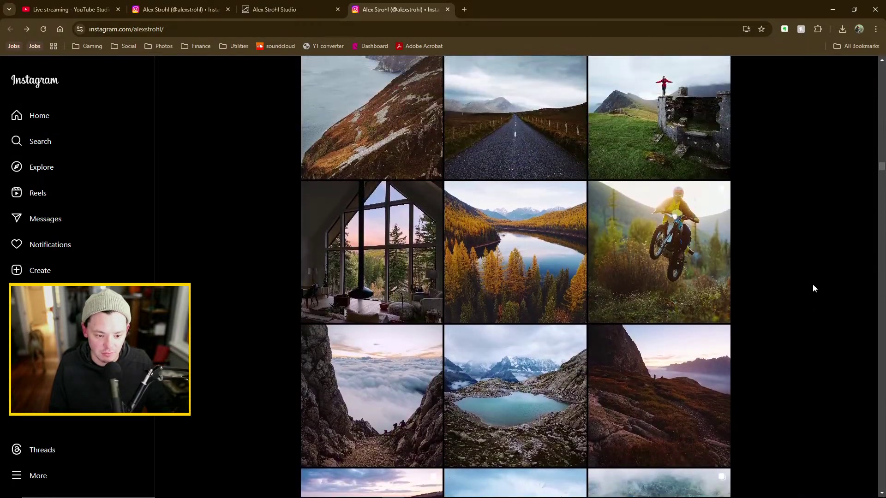
scroll(812, 284, up, 10)
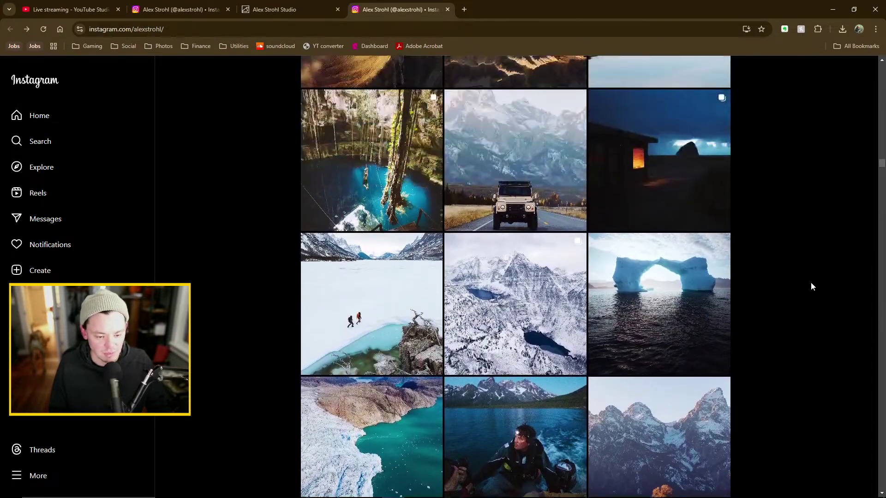
scroll(803, 267, down, 6)
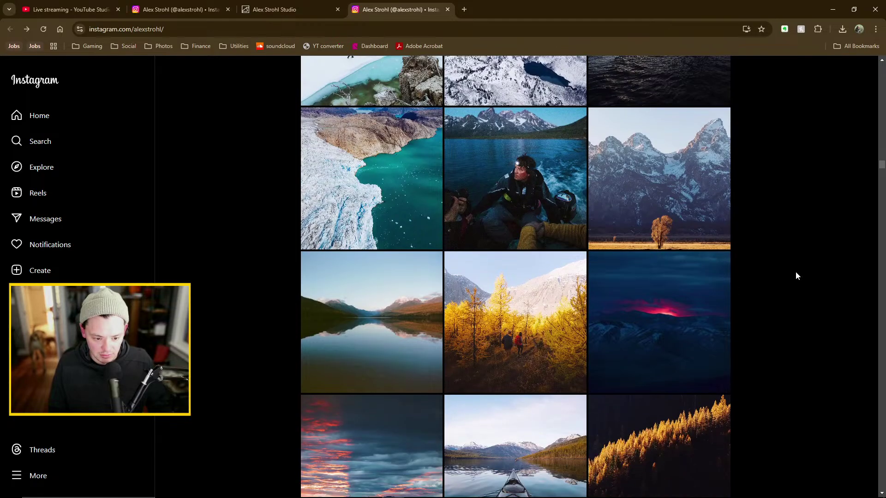
scroll(800, 267, down, 5)
scroll(801, 270, down, 15)
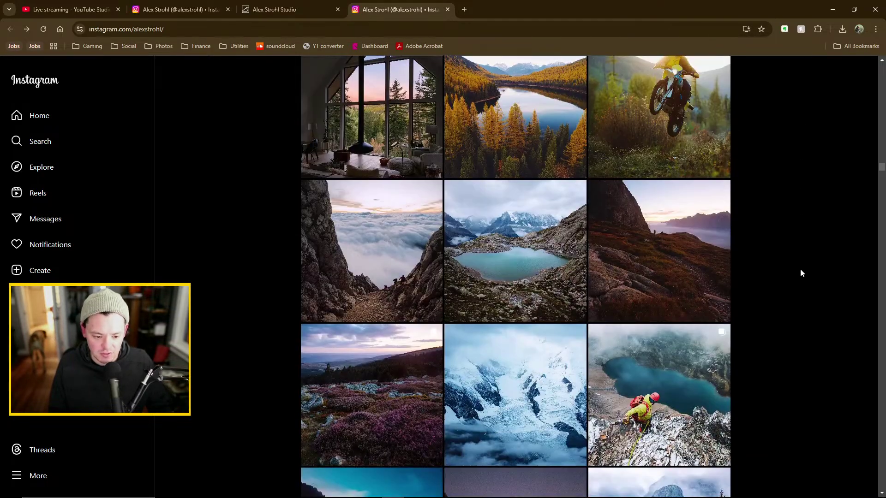
scroll(802, 281, up, 20)
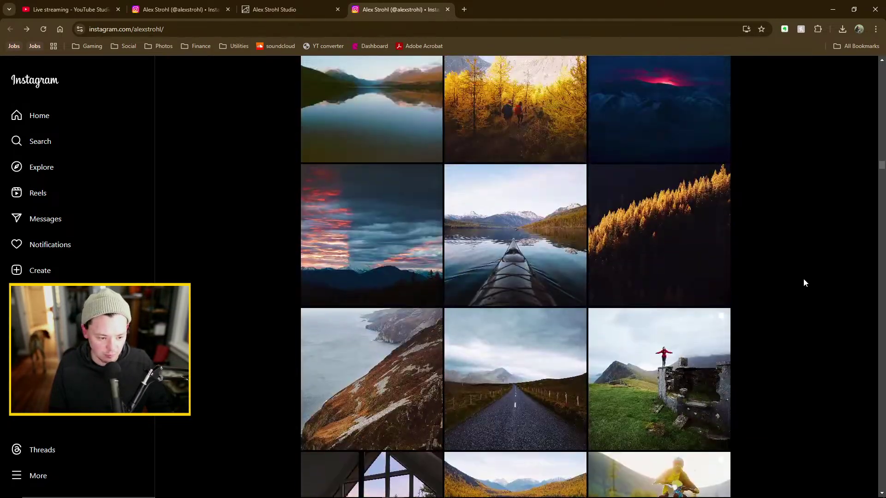
Continue through the newer rows from the glowing Christmas tree and pink mountain photos to the bison, kayak and A-frame desk photos
scroll(803, 288, up, 18)
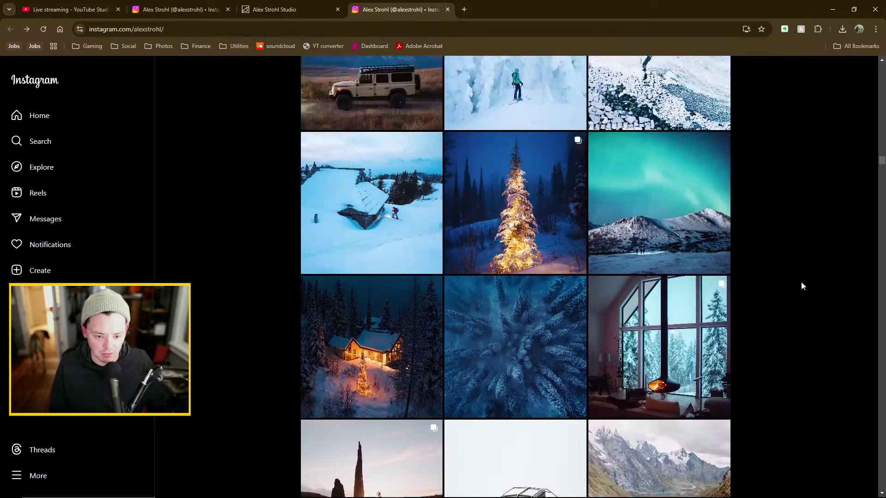
scroll(801, 285, up, 20)
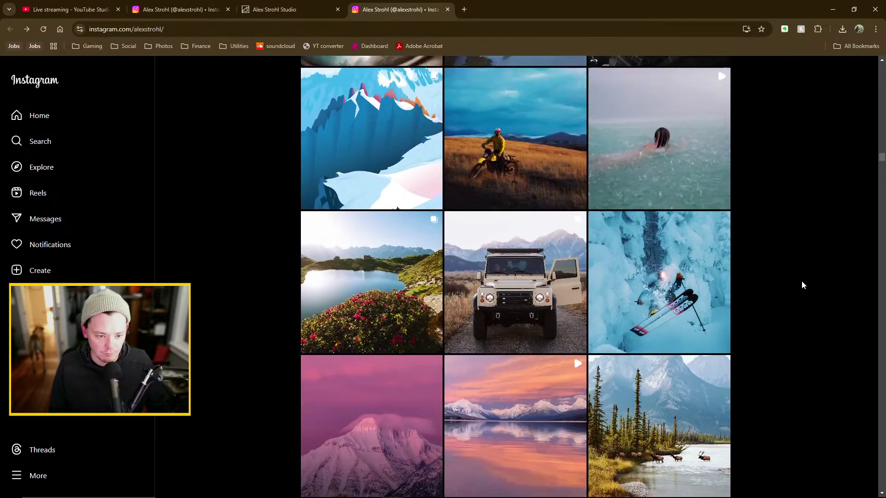
scroll(802, 285, up, 3)
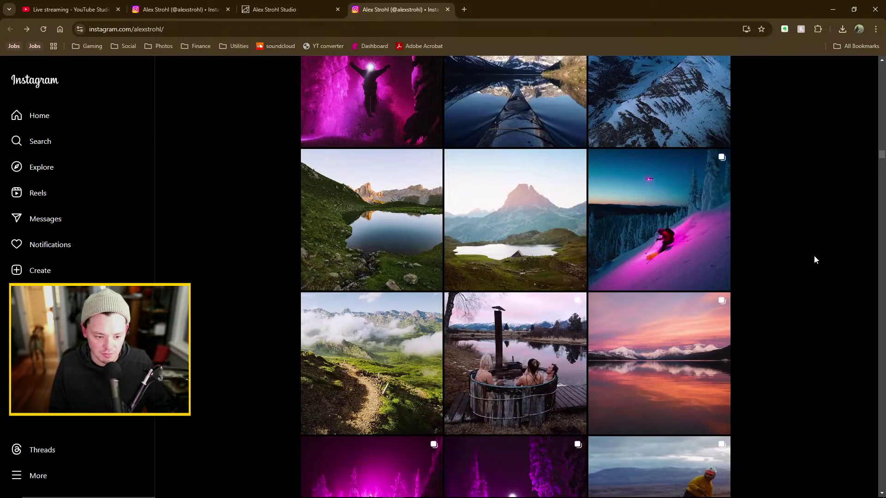
scroll(815, 267, up, 9)
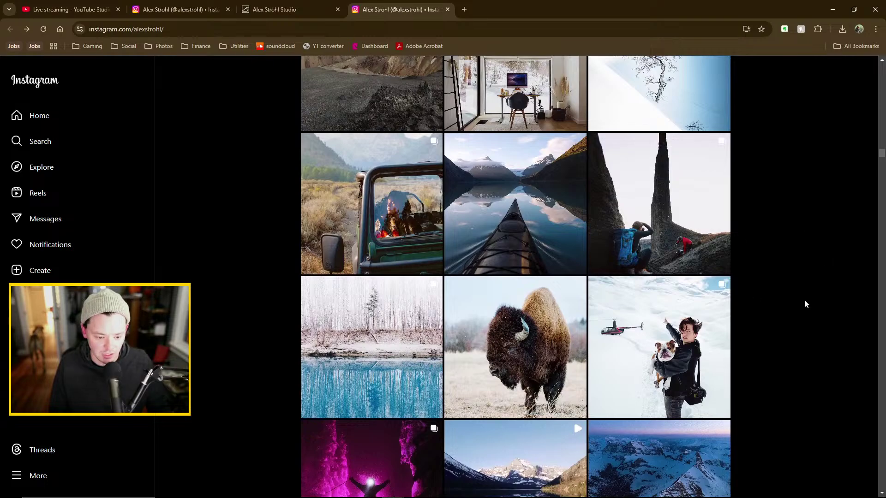
scroll(821, 274, up, 2)
scroll(820, 275, up, 5)
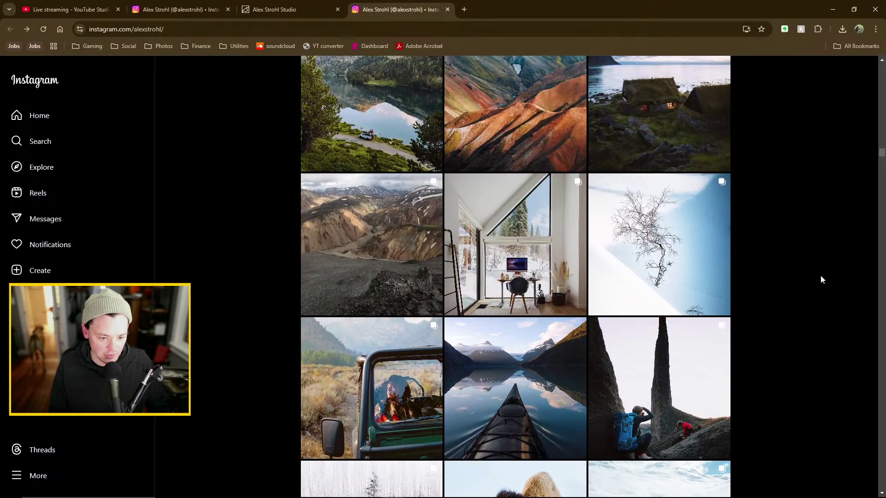
Examine the rows around the beach hammock, river forest, snowy bicycle and lit mountain cabin photos
scroll(820, 276, up, 7)
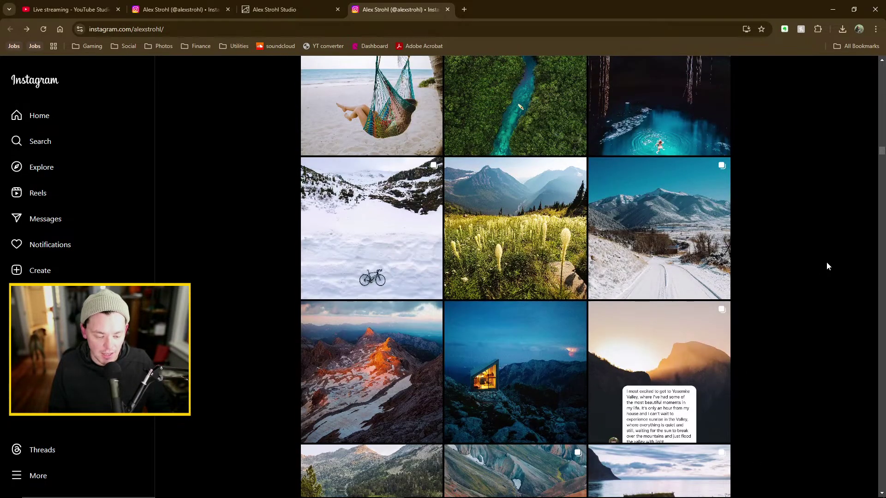
scroll(834, 285, up, 4)
scroll(827, 263, down, 3)
scroll(826, 281, down, 2)
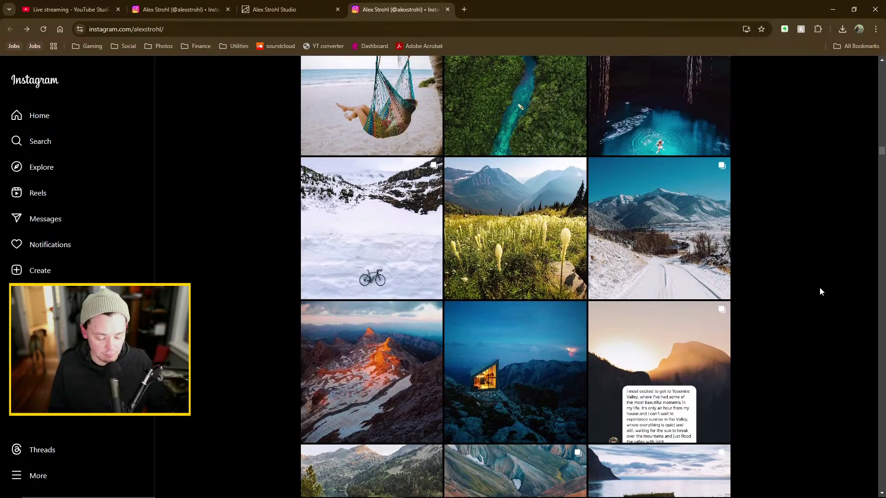
scroll(823, 277, up, 2)
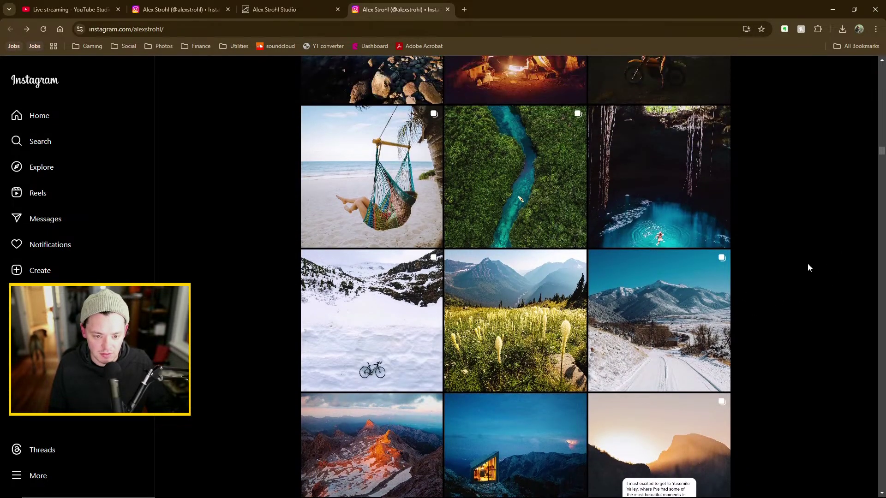
scroll(799, 259, up, 2)
Review the rows from the campfire tree and island lake photos past the camper vans to the Land Rover and glowing cave photos
scroll(779, 265, up, 3)
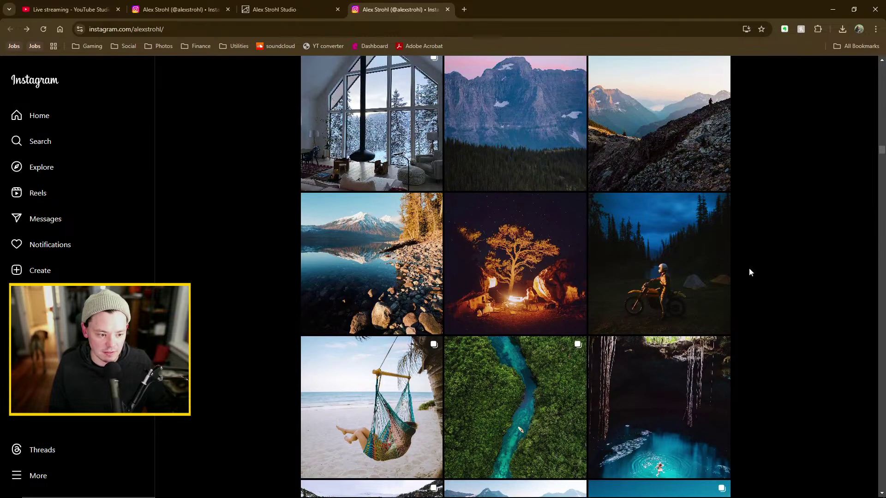
scroll(804, 255, up, 4)
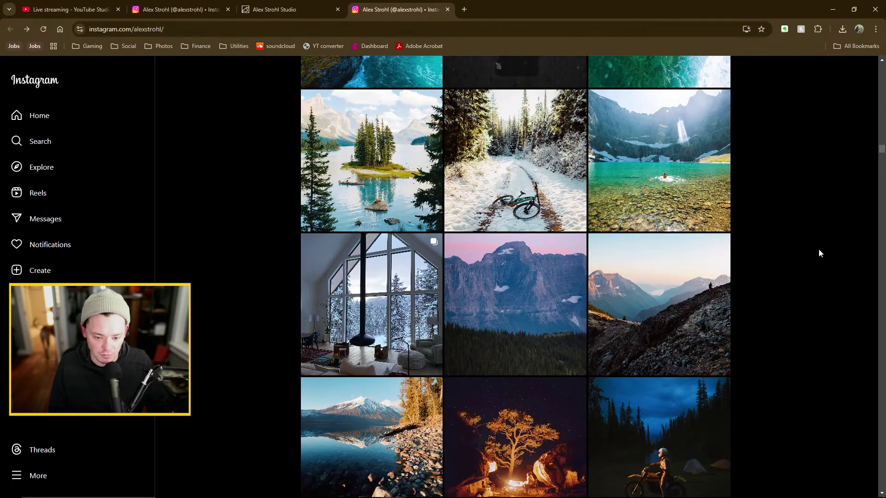
scroll(784, 238, up, 2)
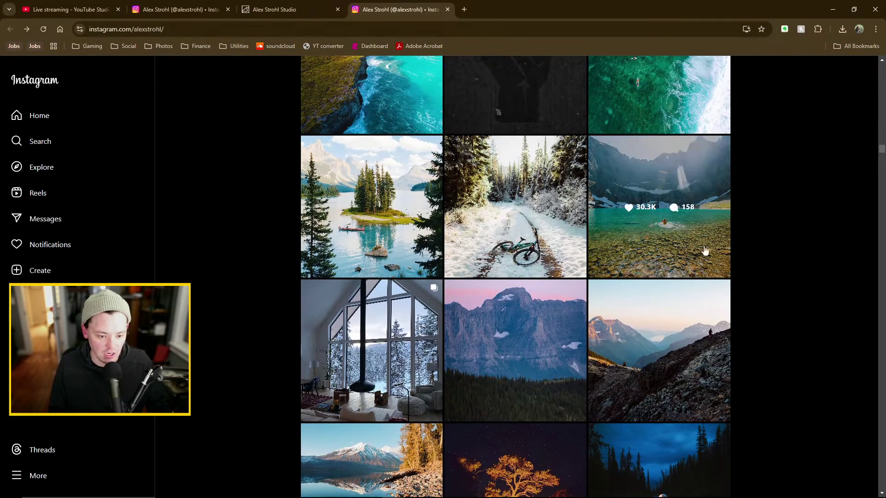
scroll(774, 245, up, 7)
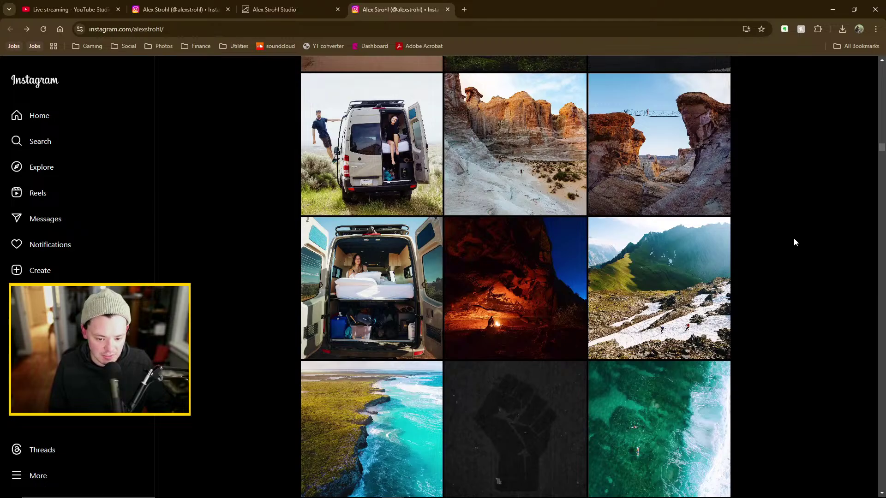
scroll(784, 236, up, 18)
scroll(802, 228, up, 9)
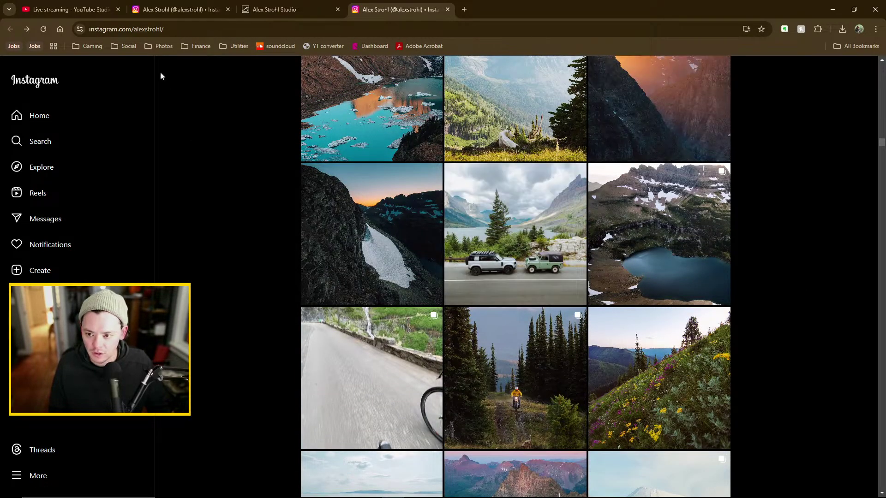
scroll(511, 196, up, 13)
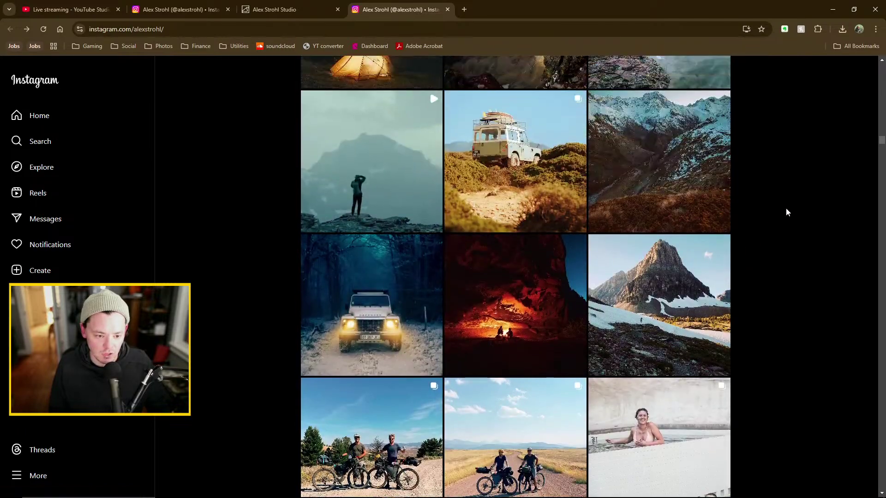
Jump to the most recent part of the feed and review it from the orange dust cloud to the 48 Hours in the Alps reel
drag(879, 143, 880, 69)
scroll(779, 198, down, 7)
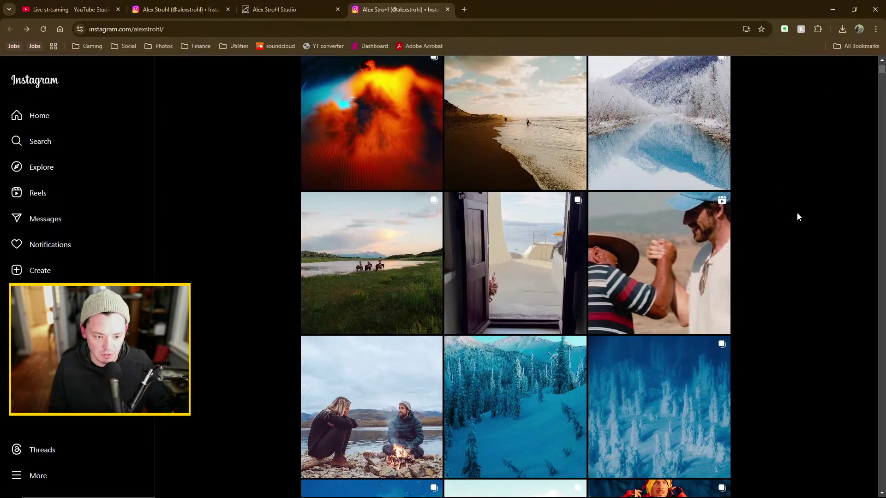
scroll(797, 216, down, 3)
scroll(797, 217, down, 2)
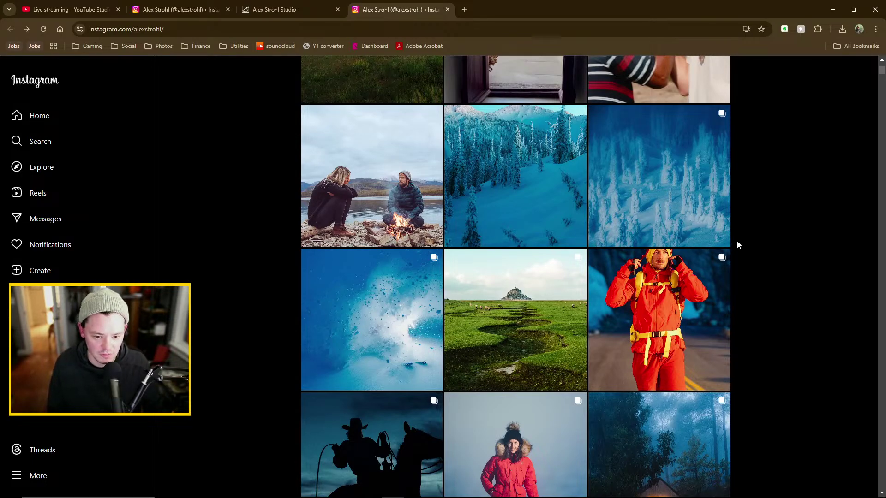
scroll(756, 190, down, 7)
scroll(793, 199, down, 5)
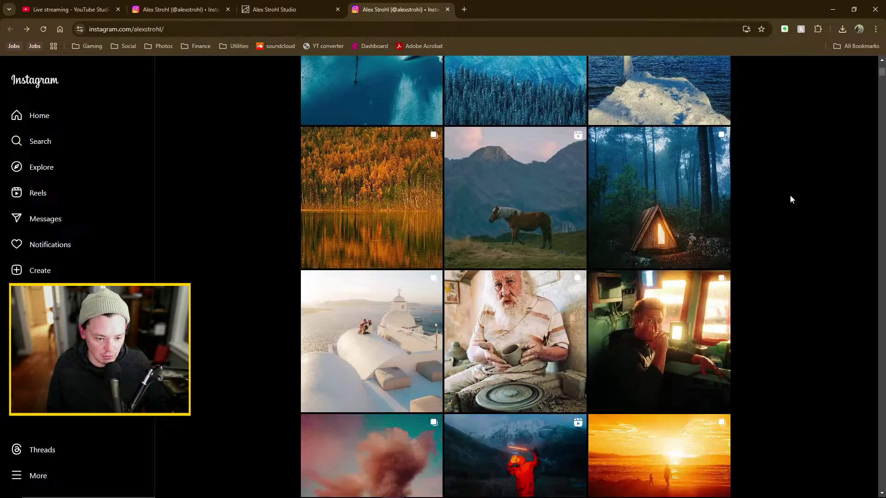
scroll(791, 189, down, 9)
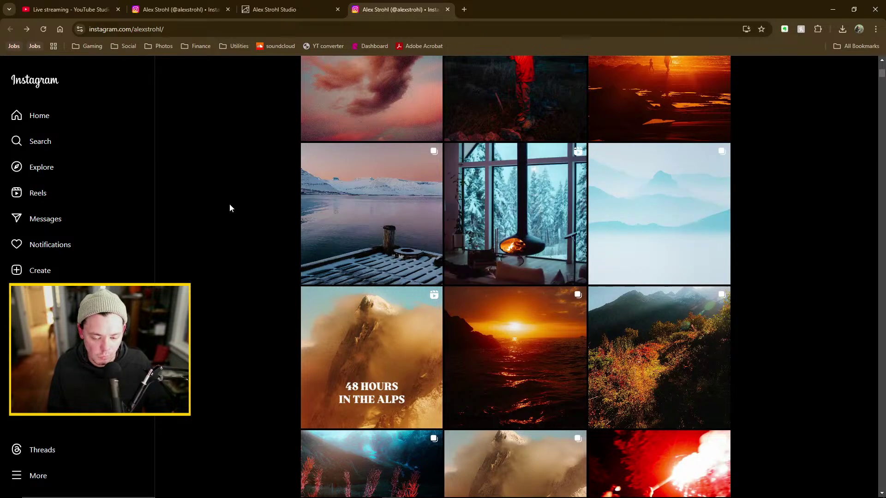
Switch to the photographer's website, show the Personal photo work, and open the Fjords of Norway project in a new tab
click(267, 9)
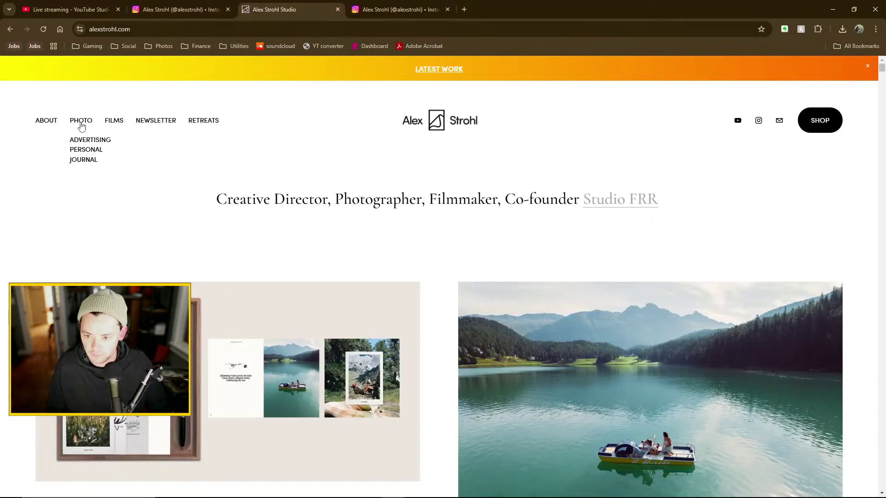
click(83, 150)
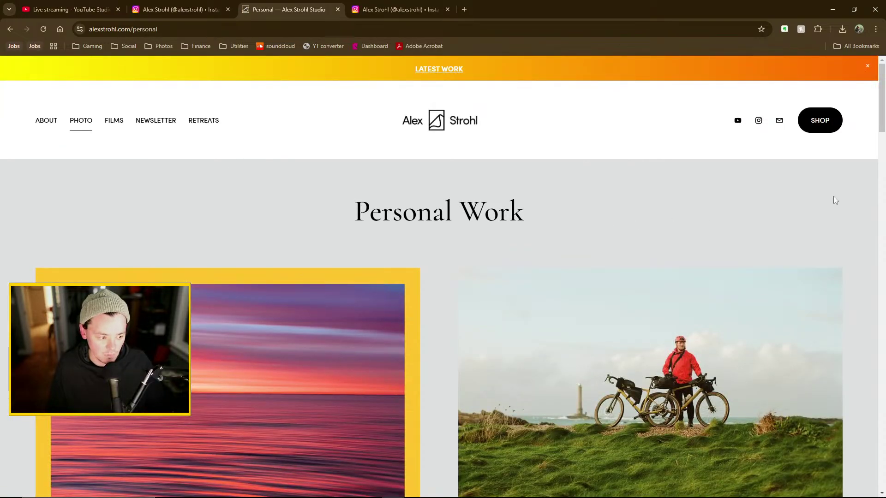
scroll(848, 195, down, 20)
scroll(830, 281, down, 5)
scroll(593, 303, down, 6)
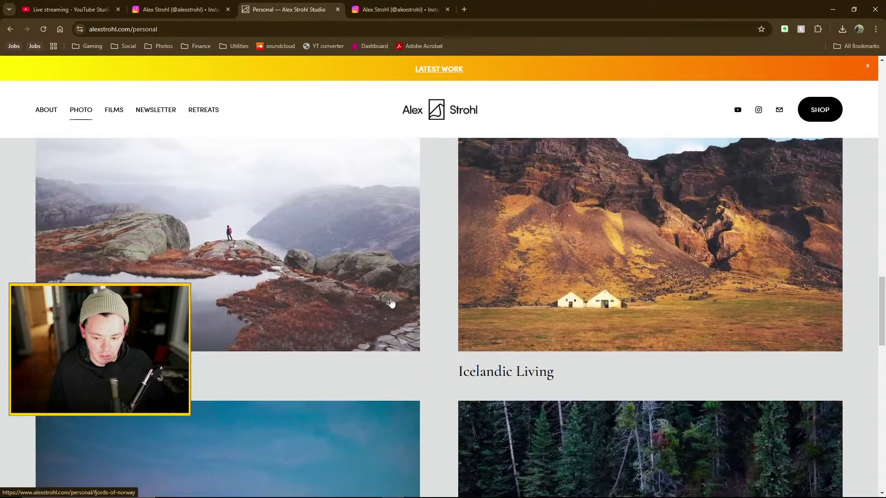
right_click(231, 237)
click(258, 251)
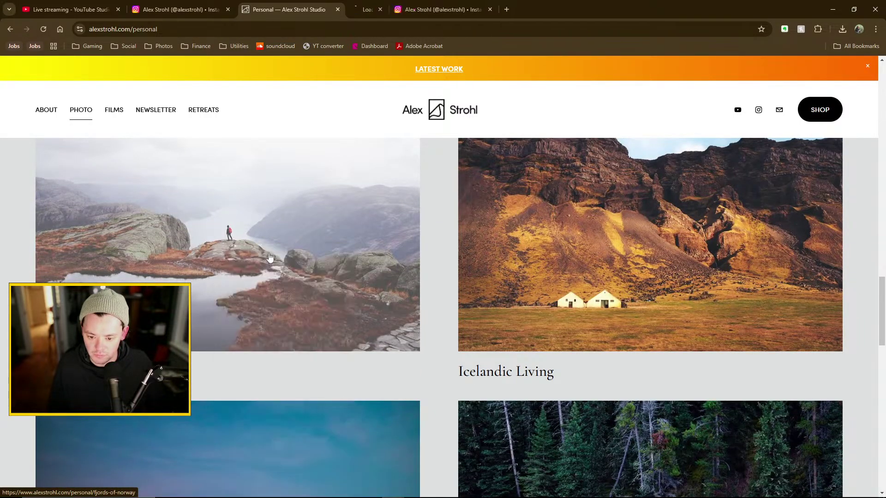
Switch to the Fjords of Norway project and review its photos from the autumn valley and lake reflection to the pine forest
key(ctrl+Tab)
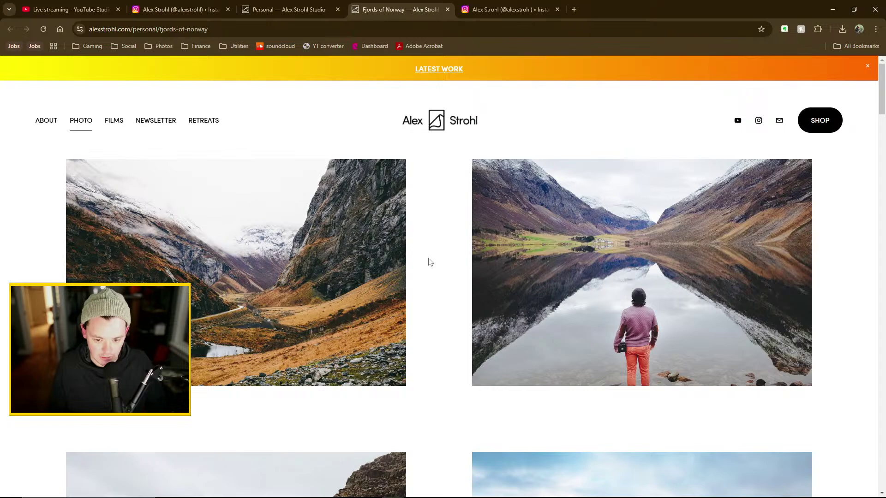
scroll(434, 256, down, 3)
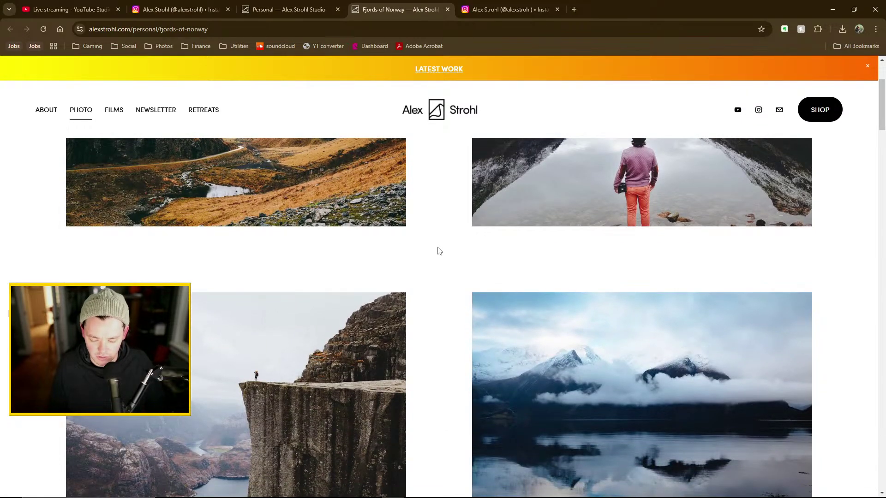
scroll(439, 251, up, 3)
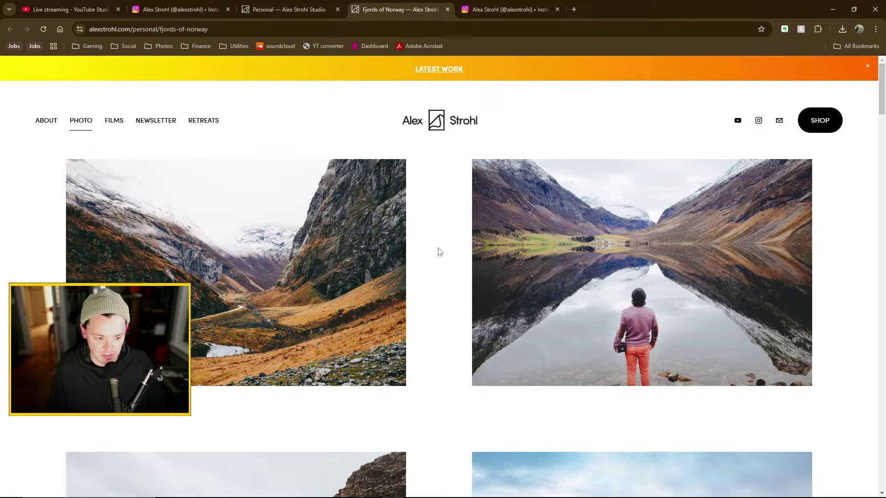
scroll(439, 251, down, 4)
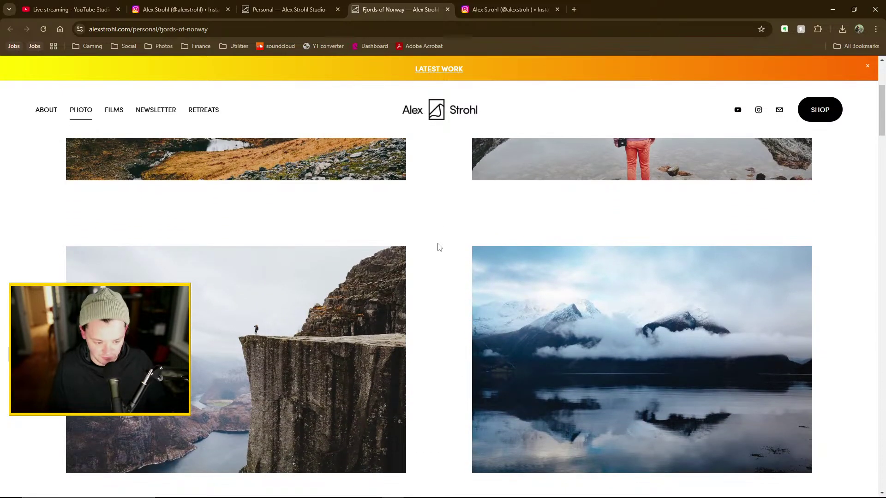
scroll(439, 248, down, 3)
scroll(439, 247, up, 2)
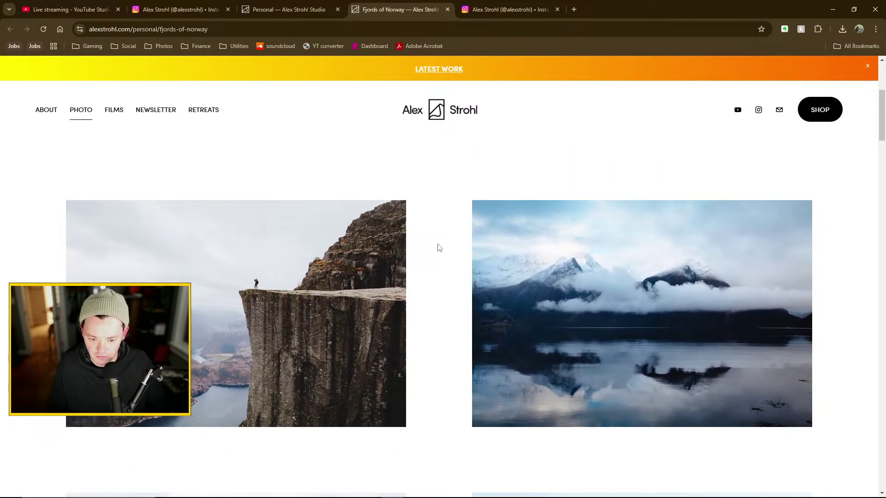
scroll(439, 248, down, 1)
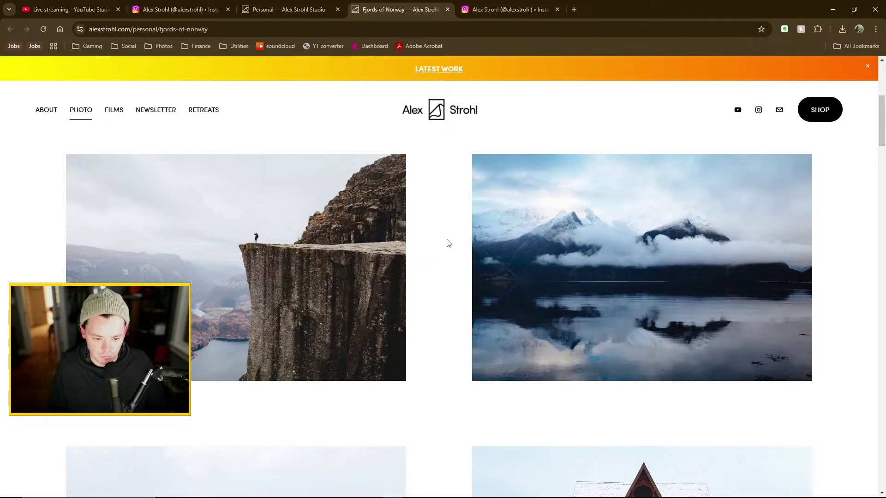
scroll(441, 247, down, 5)
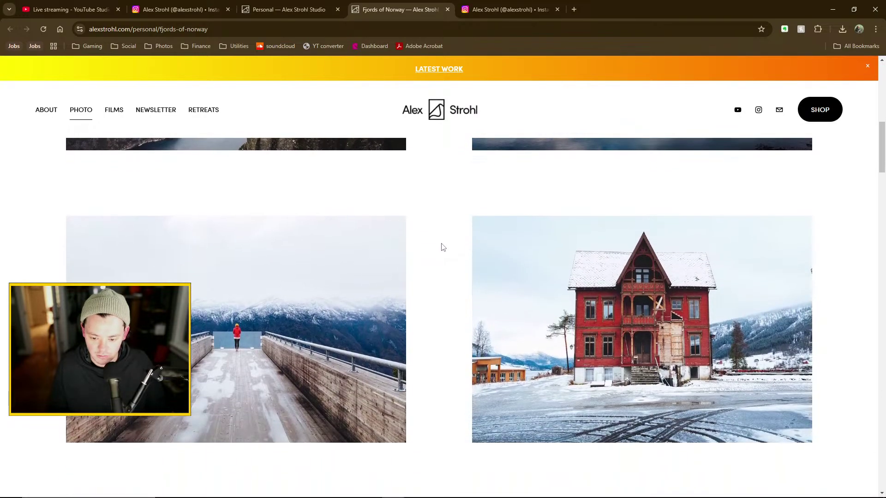
scroll(442, 248, down, 5)
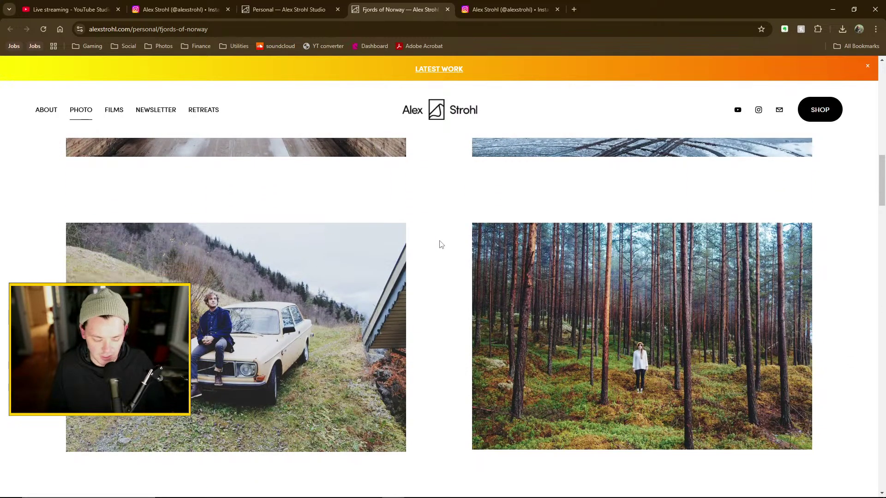
scroll(441, 244, down, 2)
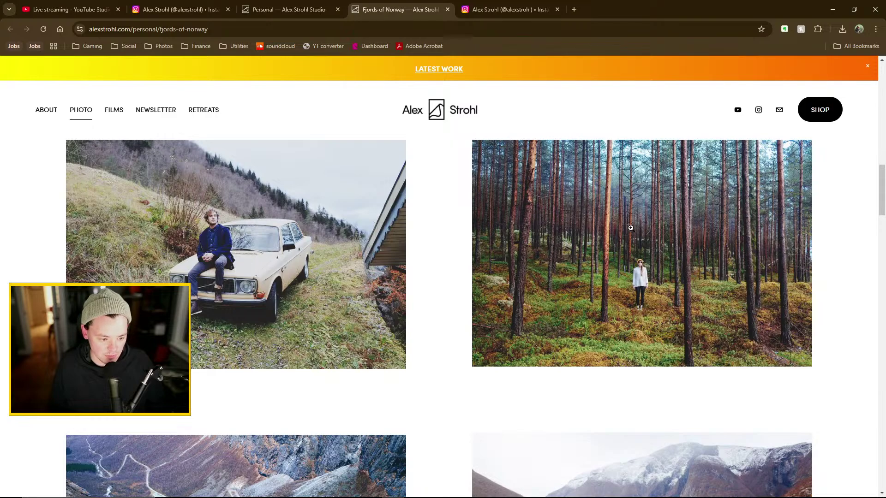
View the pine forest portrait enlarged, go on to the backpacker by the fjord, and close the enlarged view
click(599, 304)
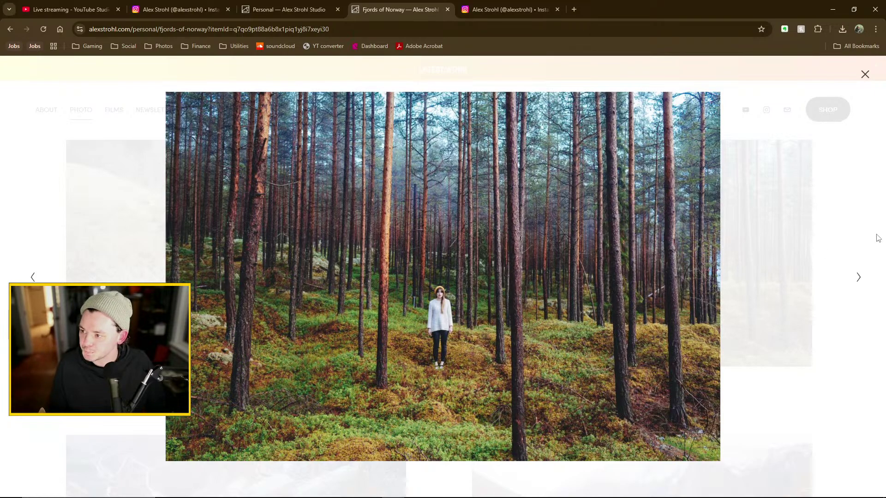
key(Right)
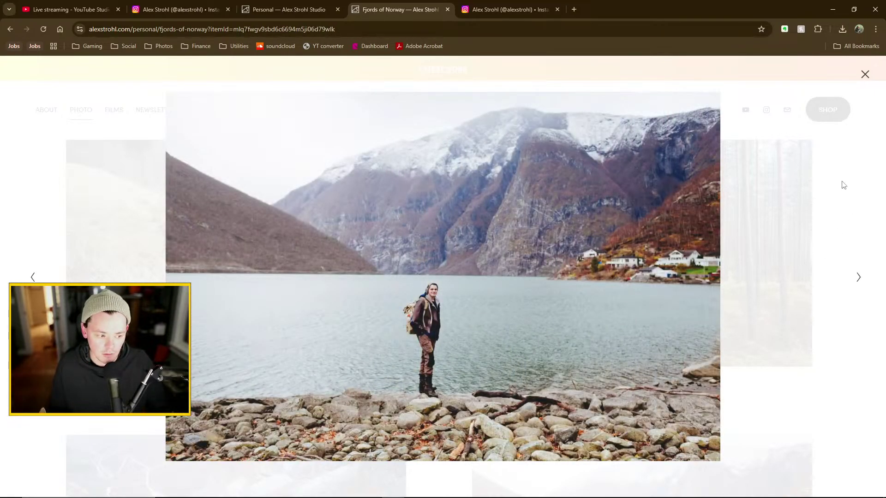
click(865, 76)
View the photo of the figure walking down the mossy green hillside enlarged, and close it after examining it
scroll(823, 284, down, 10)
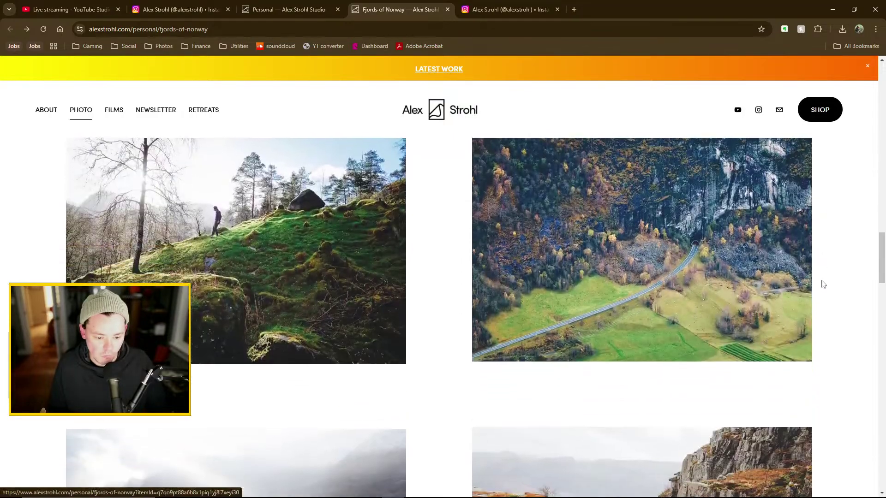
click(311, 228)
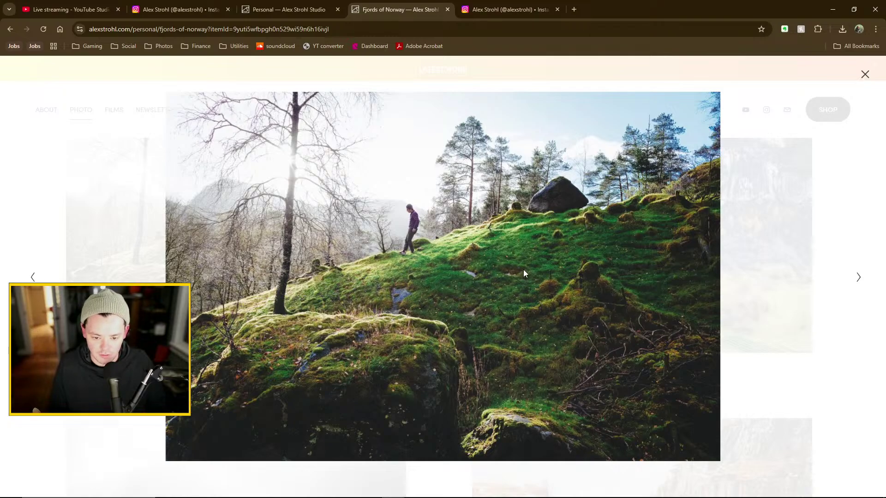
click(833, 212)
click(864, 77)
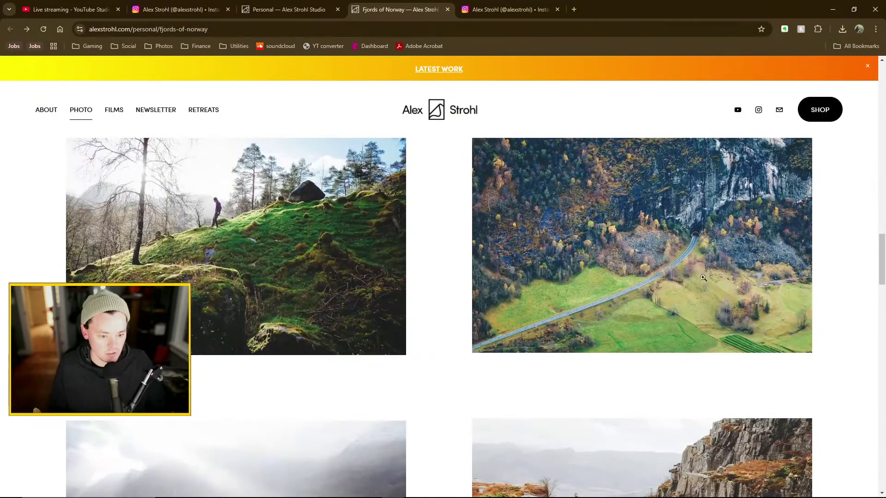
View the photo of the person on the cliff edge enlarged, advance to the mountain waterfall photo, and close the enlarged view
scroll(835, 295, down, 5)
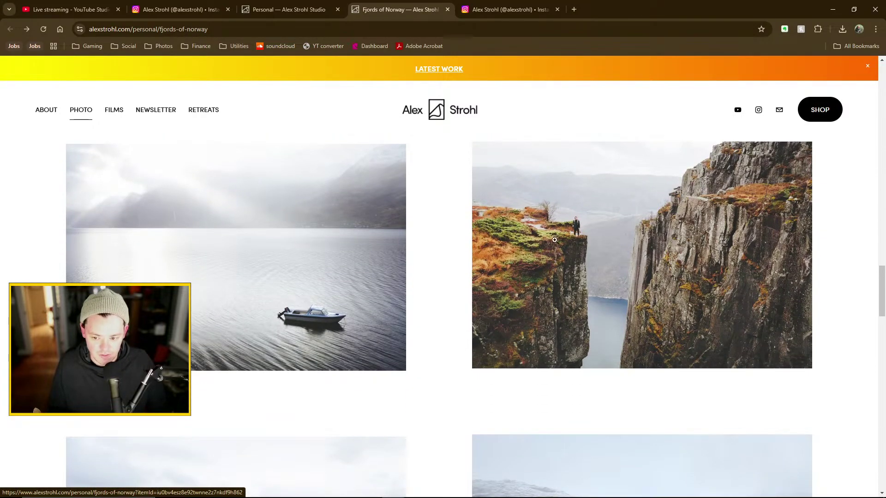
scroll(576, 268, up, 1)
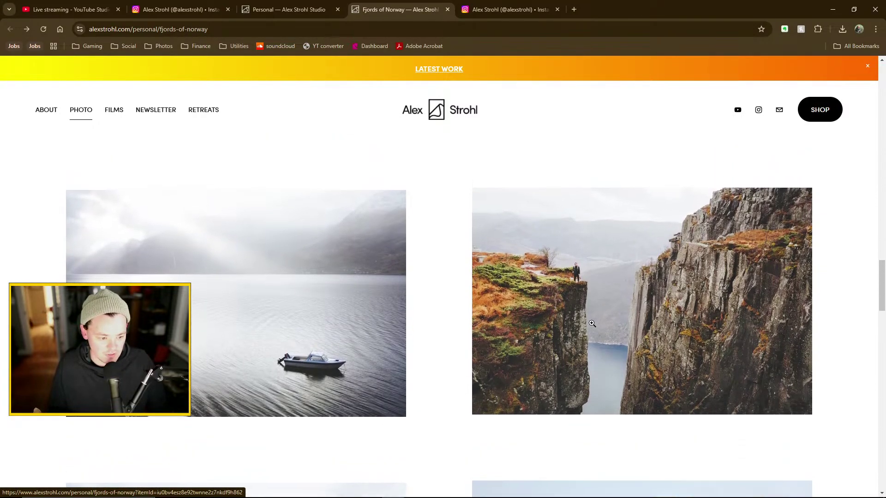
click(526, 292)
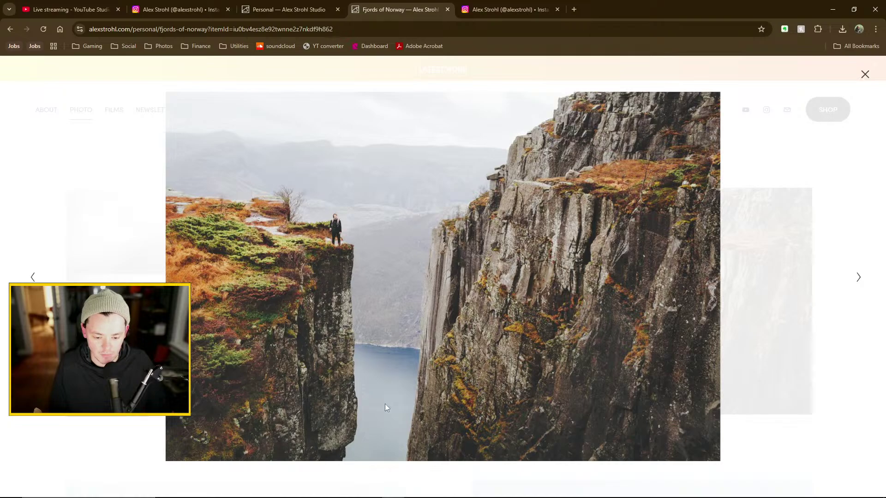
key(Right)
key(Right)
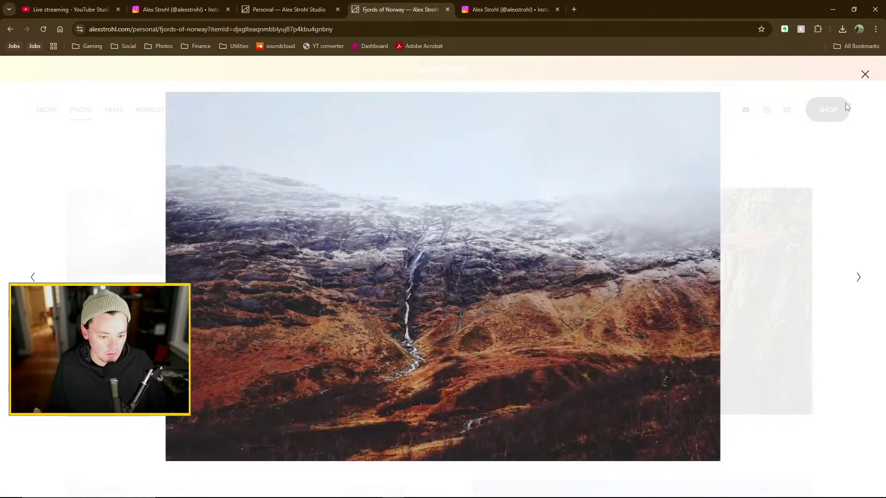
click(863, 74)
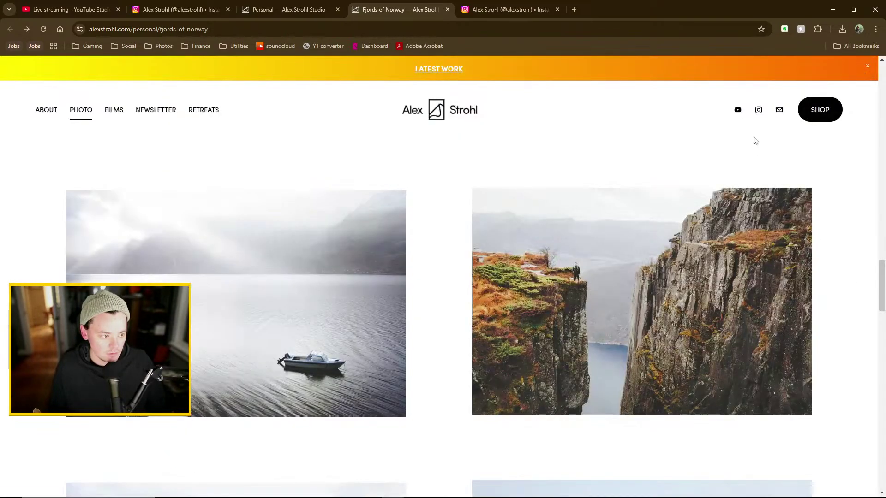
View the photo of the hiker with a red backpack above the misty fjord enlarged, and close it
scroll(417, 216, down, 6)
click(303, 268)
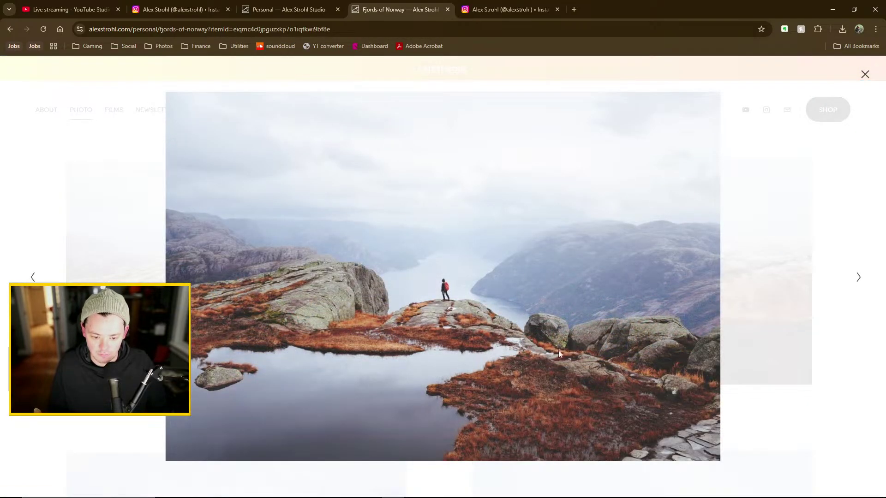
click(866, 77)
Review the remaining snowy mountain and cabin photos of the Norway project and return to its beginning
scroll(841, 270, down, 6)
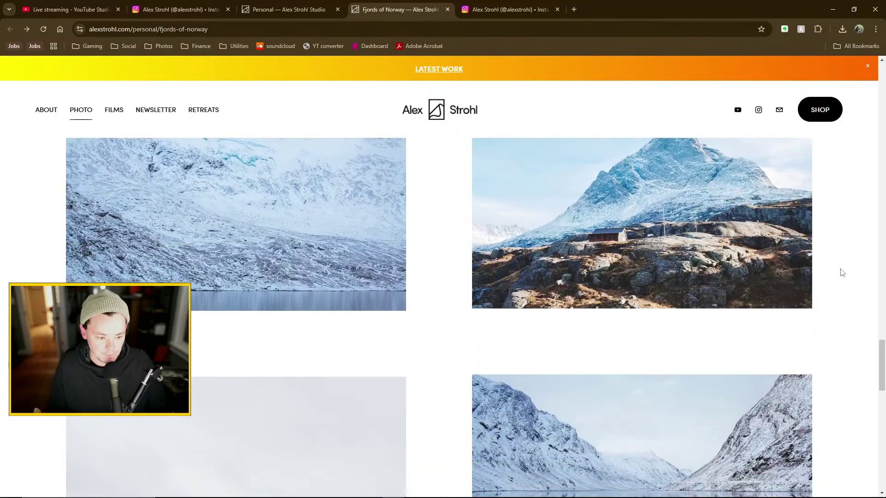
scroll(841, 271, down, 10)
scroll(848, 283, up, 11)
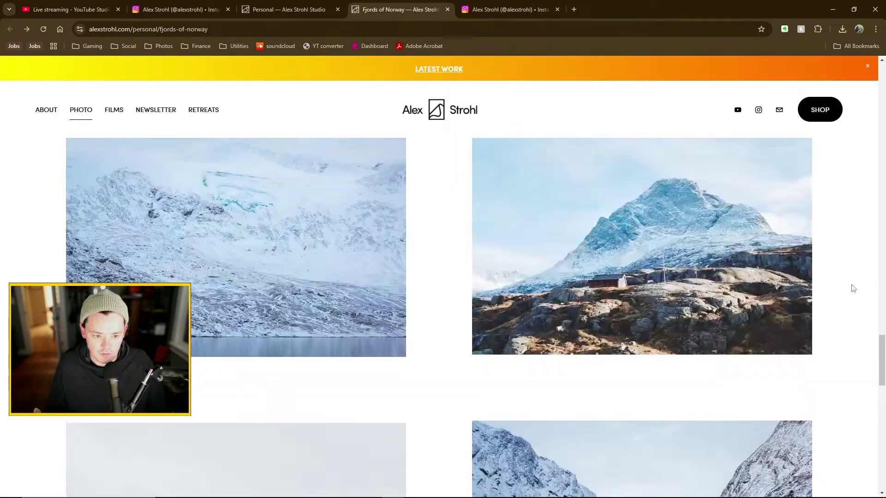
scroll(851, 287, up, 15)
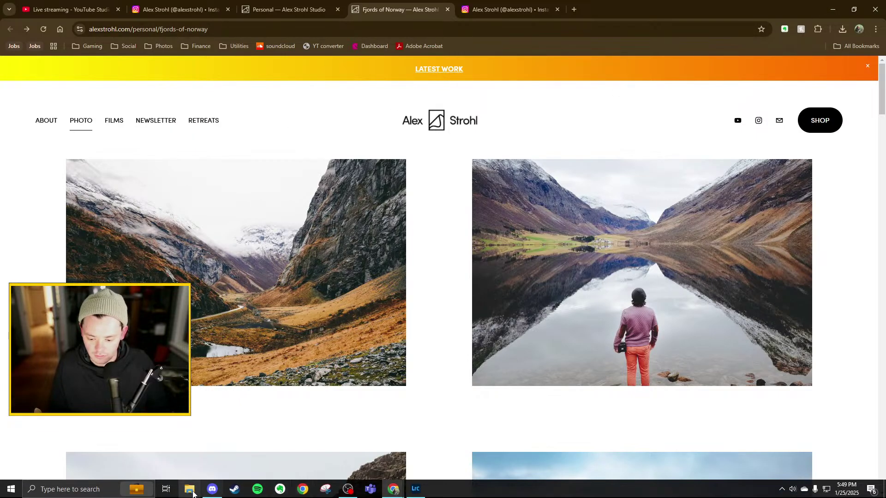
Switch to File Explorer, open the photographer's folder on the Desktop, and move the window aside to uncover the web page
click(189, 489)
click(288, 134)
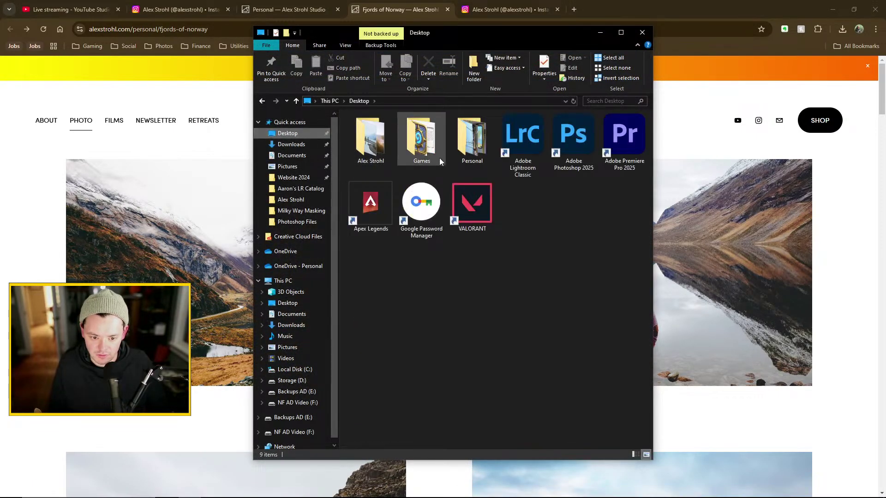
double_click(370, 138)
drag(516, 33, 276, 28)
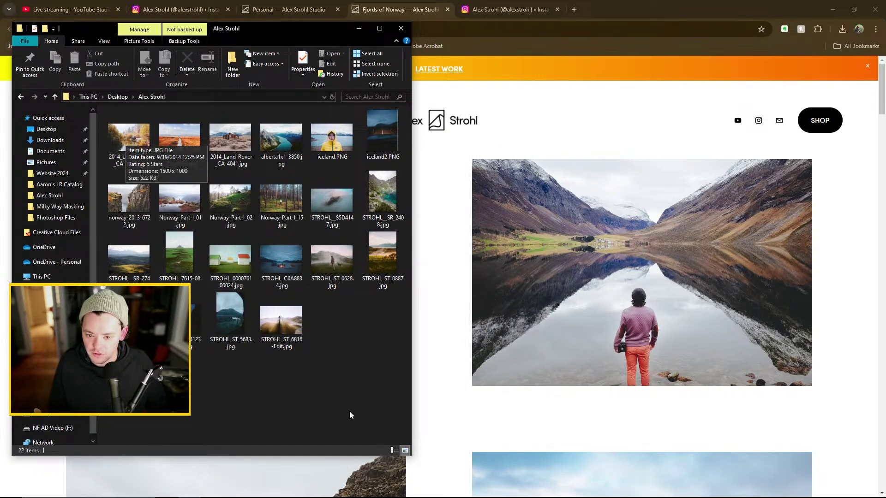
Open 2014_Land-Rover_CA-3586.jpg in the photo viewer and compare it with 2014_Land-Rover_CA-3633.jpg
double_click(131, 151)
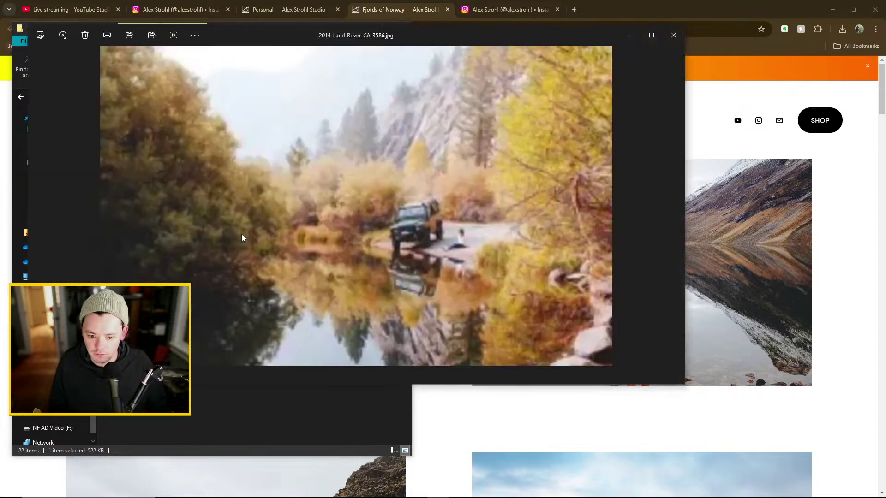
key(Right)
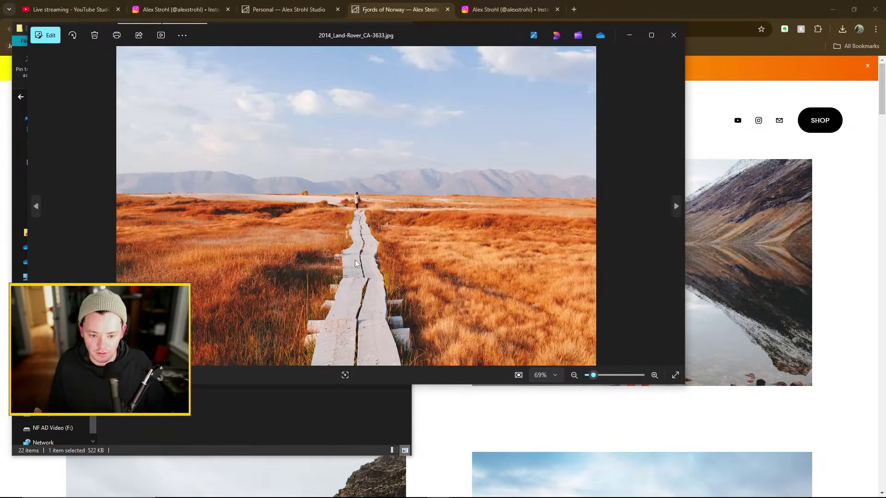
key(Left)
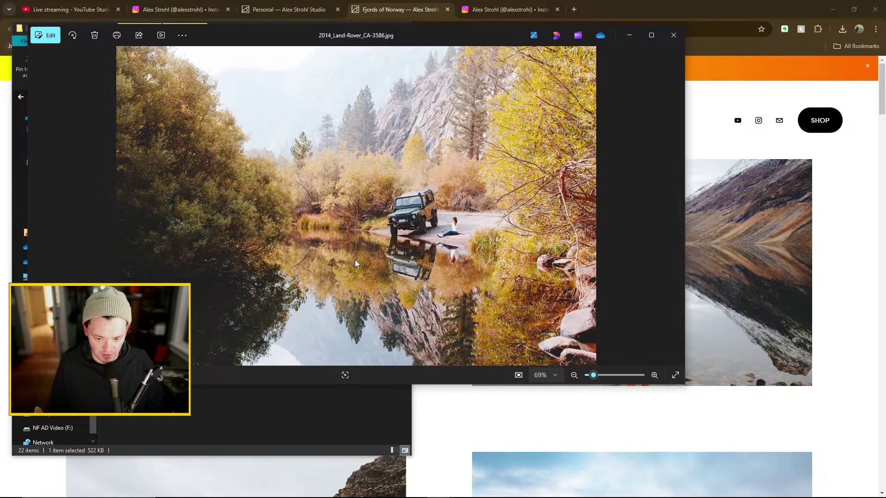
key(Right)
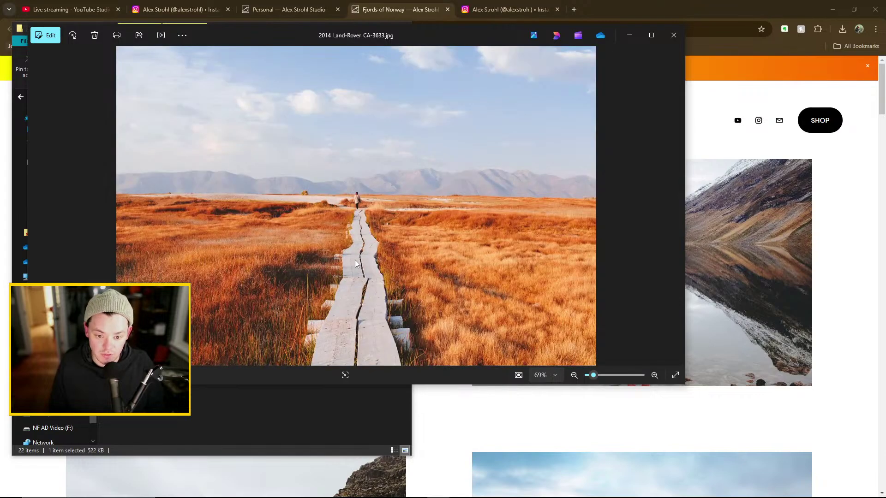
Browse the saved photos past iceland.PNG and STROHL__SR_2743.jpg to STROHL_ST_0887.jpg, and close the photo viewer
key(Right)
key(Right)
key(Right)
key(Right)
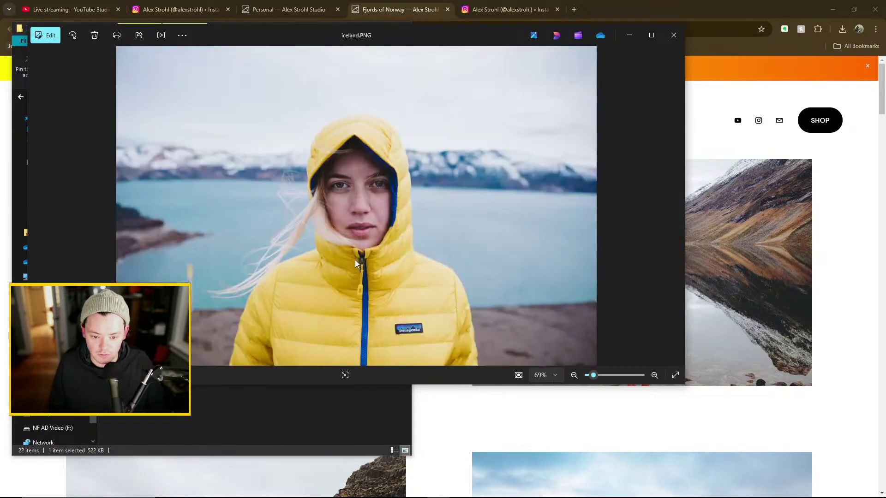
key(Right)
key(Right)
key(Right)
key(Right)
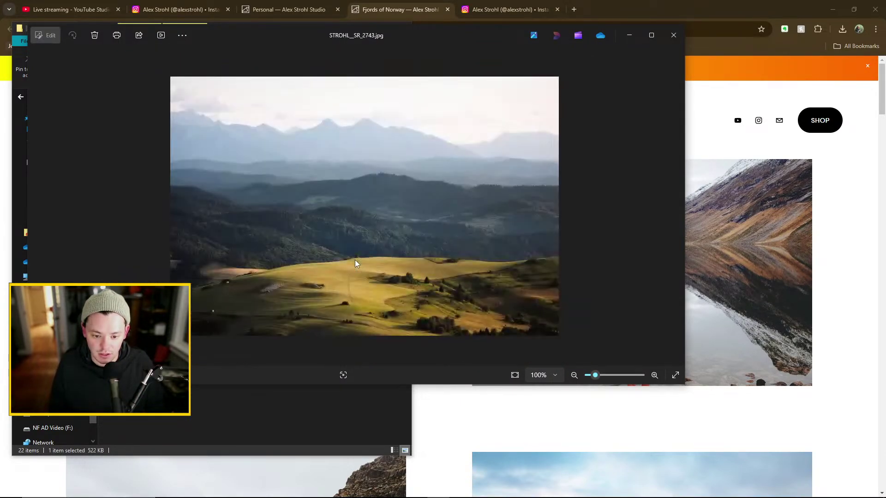
key(Right)
key(Right)
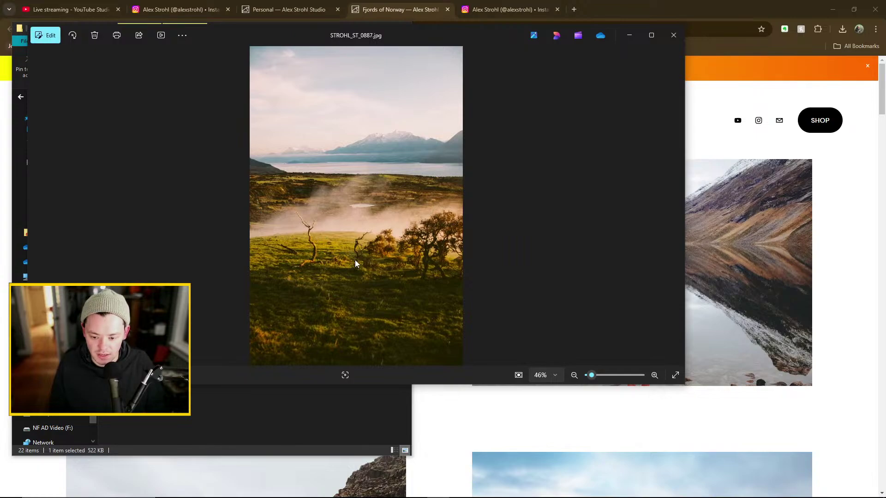
click(674, 35)
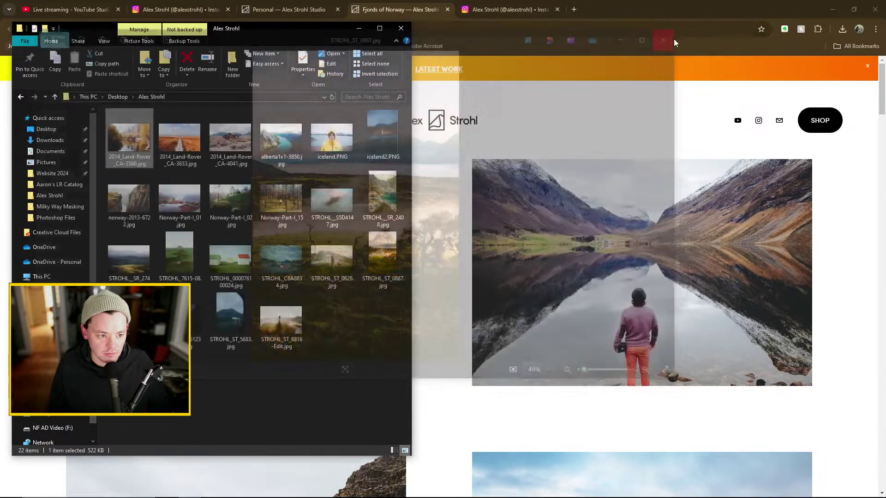
click(298, 345)
click(351, 328)
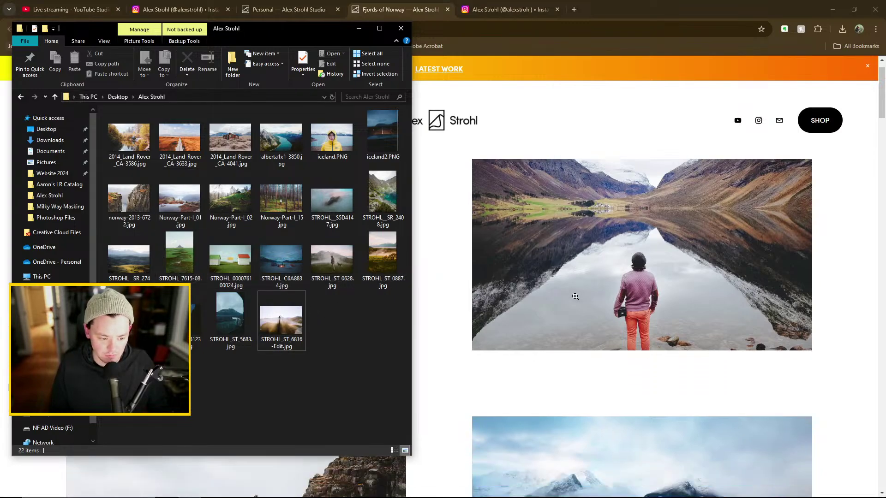
scroll(554, 295, down, 4)
scroll(553, 295, up, 4)
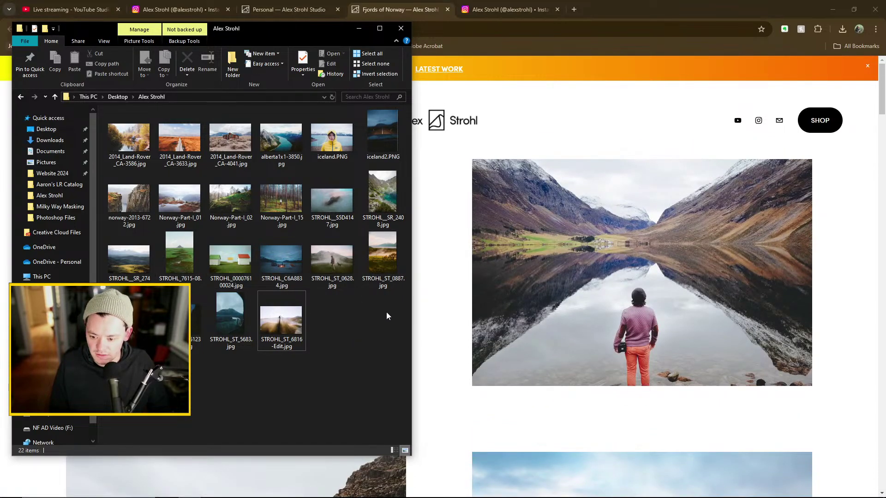
Switch to Lightroom Classic, look through the photographer's collection, and open the gloomy Icelandic road photo _E9A8290.CR2 in Loupe view
drag(411, 304, 424, 303)
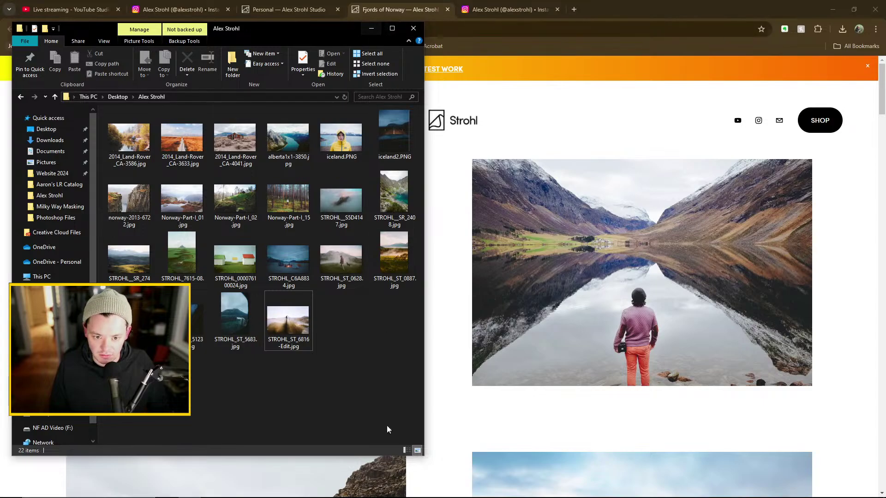
mouse_move(382, 491)
click(416, 489)
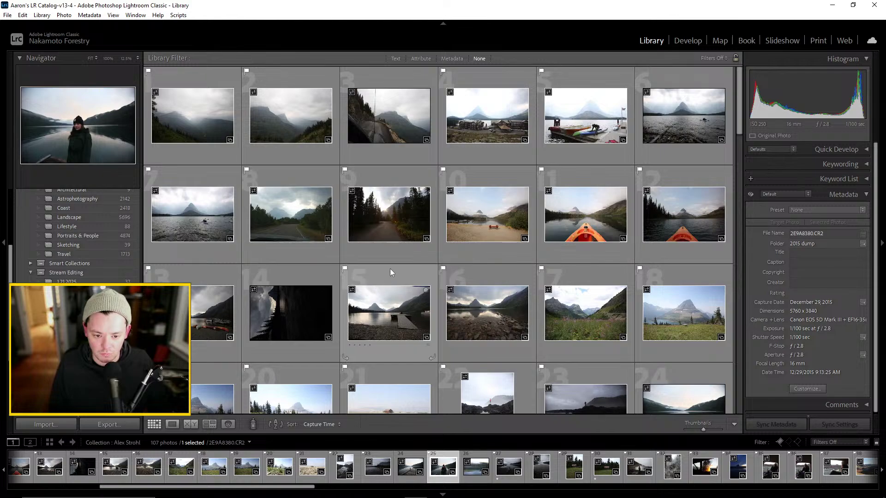
scroll(469, 258, down, 5)
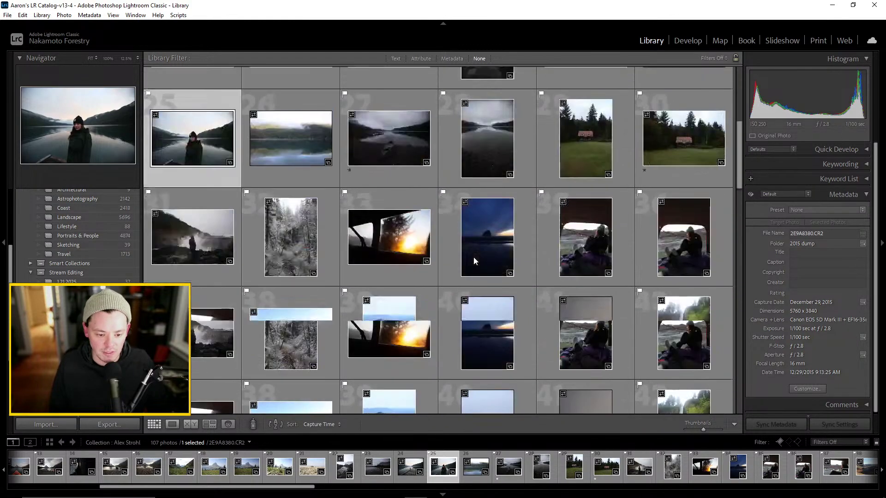
scroll(473, 257, down, 15)
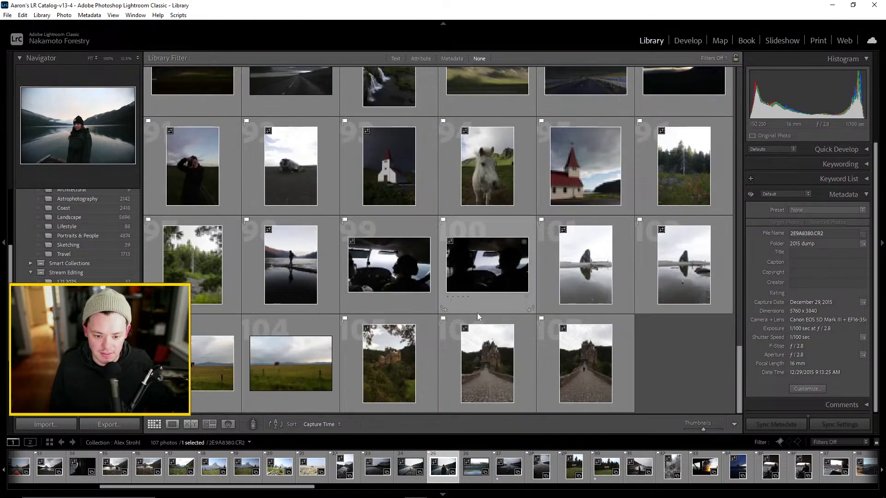
scroll(498, 299, up, 3)
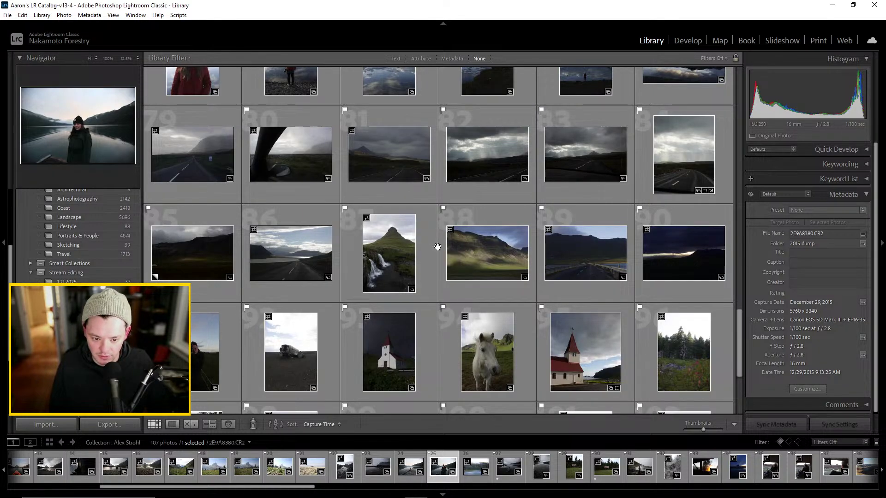
scroll(437, 247, up, 2)
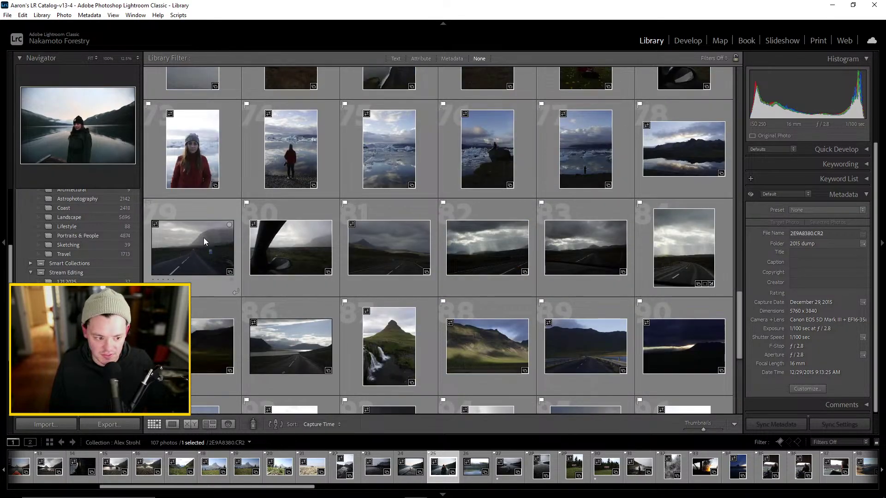
double_click(203, 237)
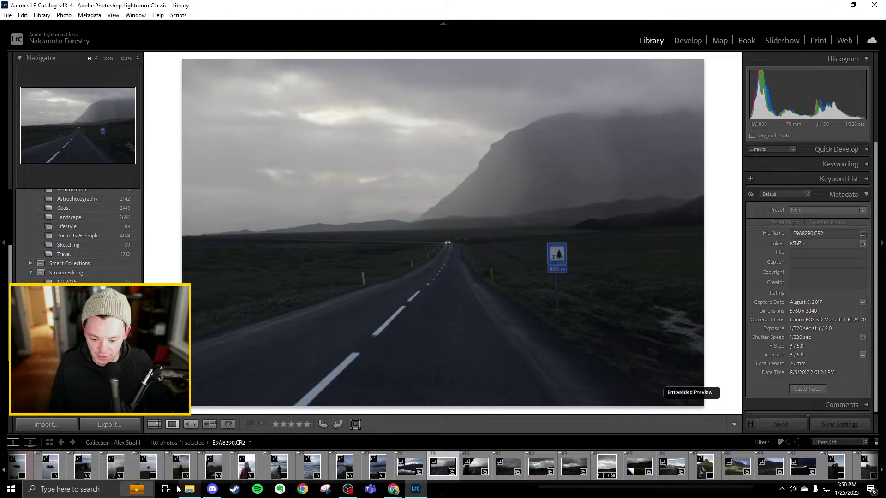
Open iceland2.PNG from the narrowed sample-photo folder window and place its viewer beside the road photo in Lightroom
click(188, 489)
drag(425, 239, 288, 229)
double_click(242, 187)
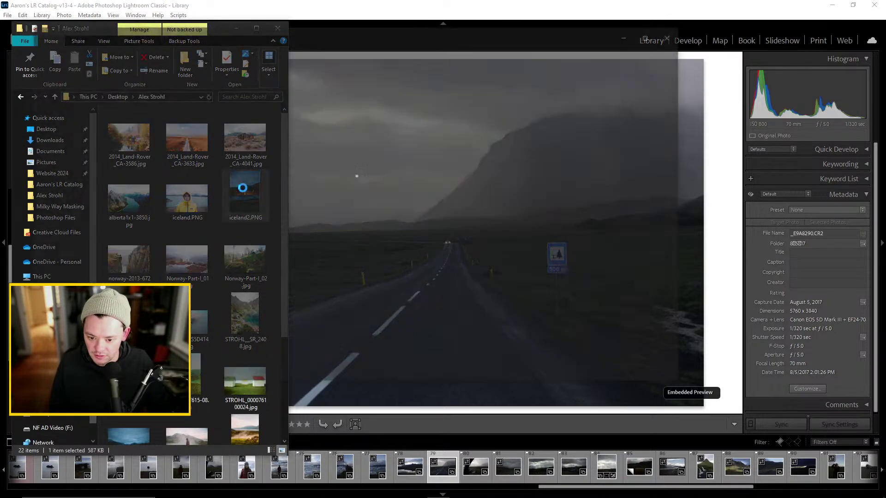
drag(427, 31, 602, 105)
drag(857, 153, 451, 150)
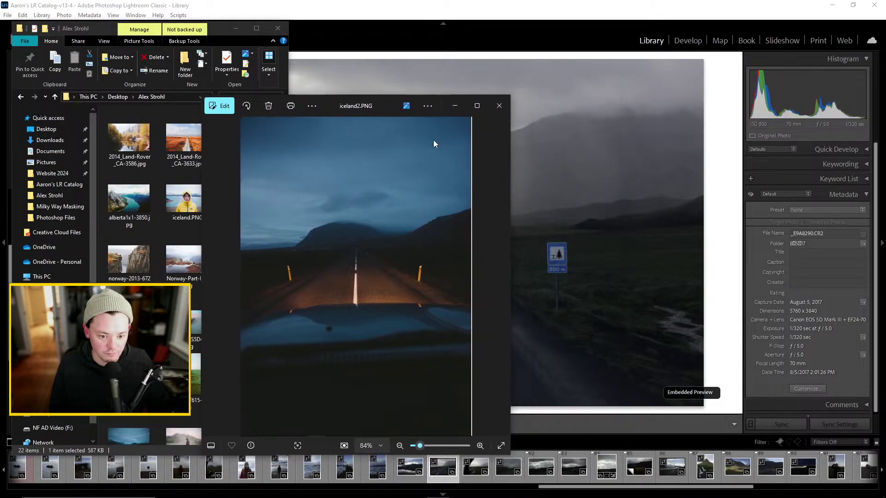
drag(385, 108, 745, 51)
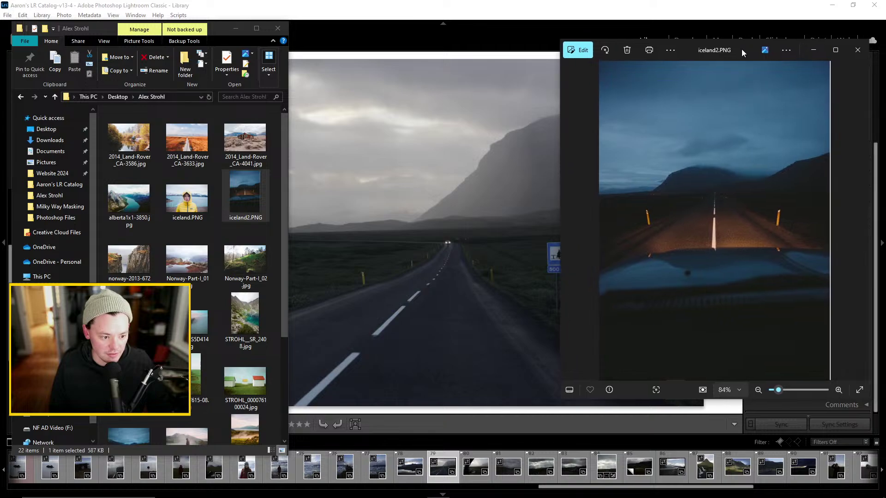
Zoom into the mountain and dark roadside of iceland2.PNG to compare them with the road photo, and close the viewer
scroll(672, 196, up, 5)
scroll(667, 171, up, 4)
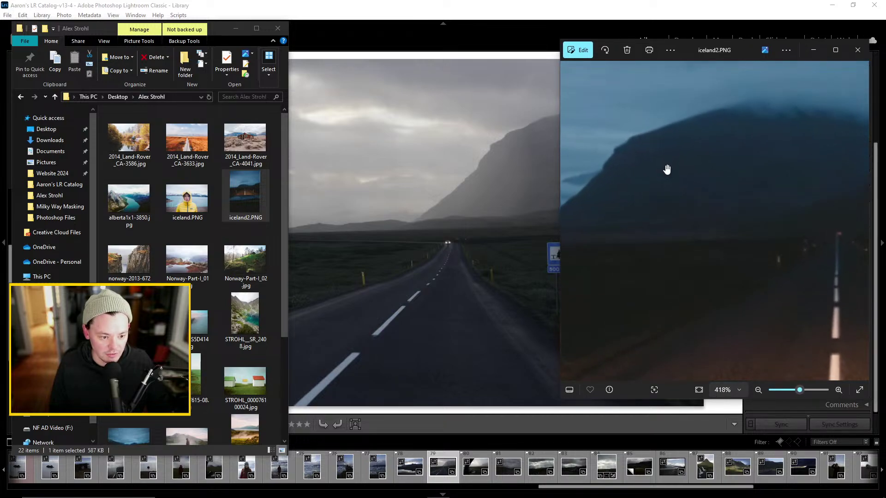
drag(640, 187, 722, 185)
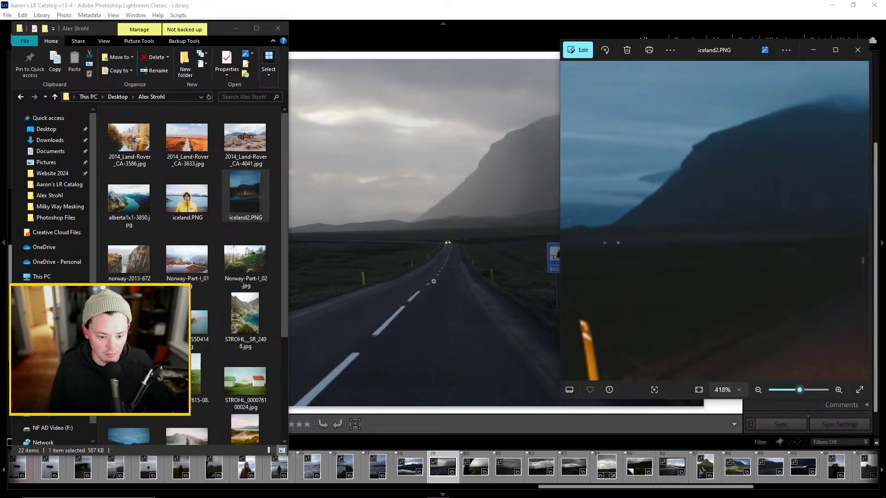
click(857, 50)
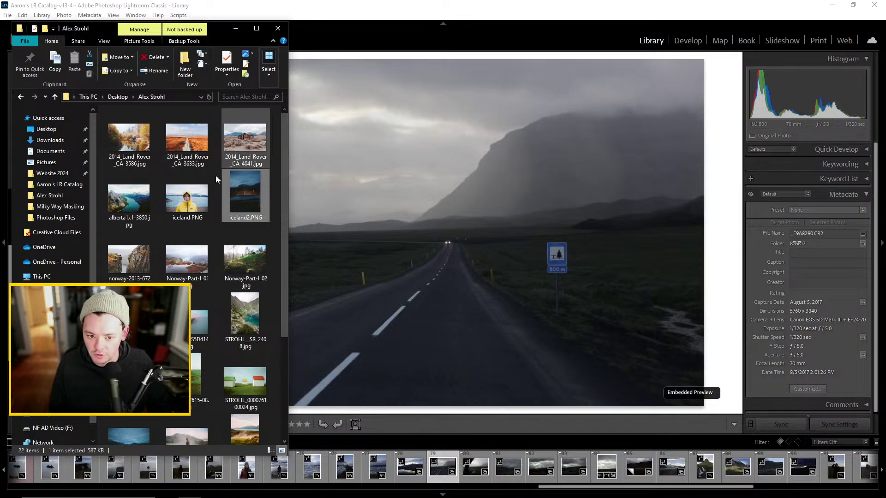
Look through the saved sample photos in the folder, clear the selection, and minimize File Explorer
scroll(193, 260, down, 3)
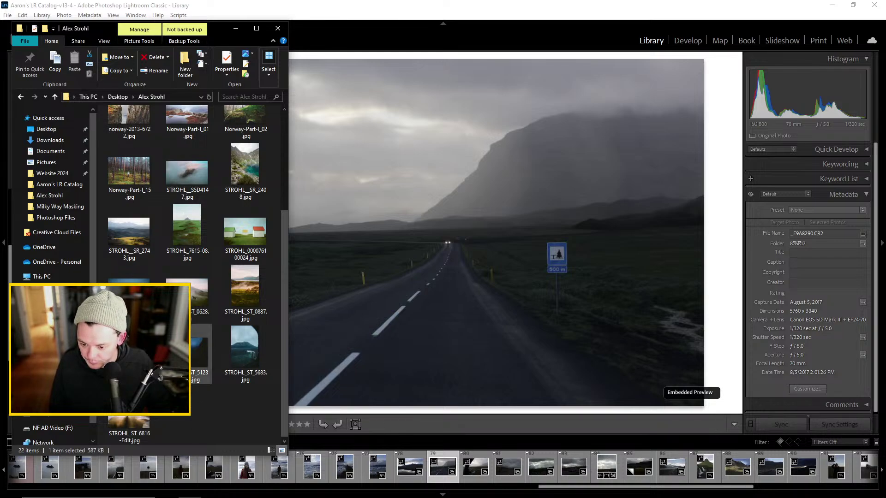
scroll(191, 273, up, 3)
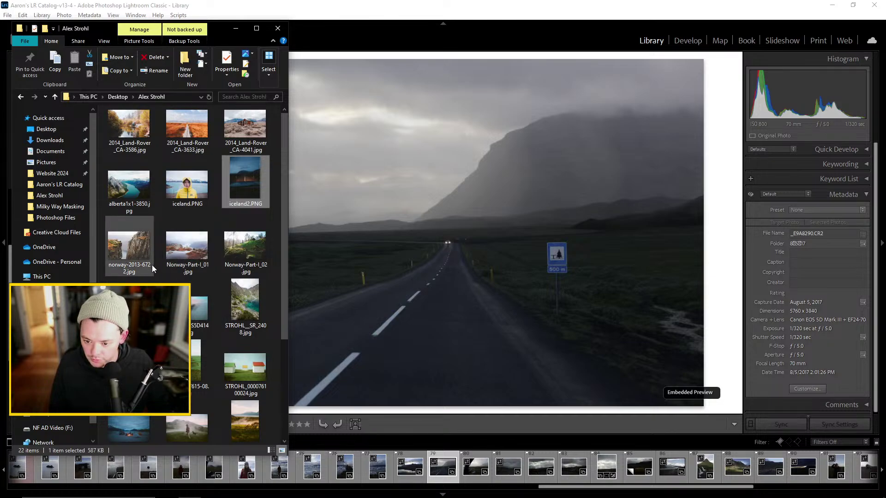
scroll(159, 259, down, 2)
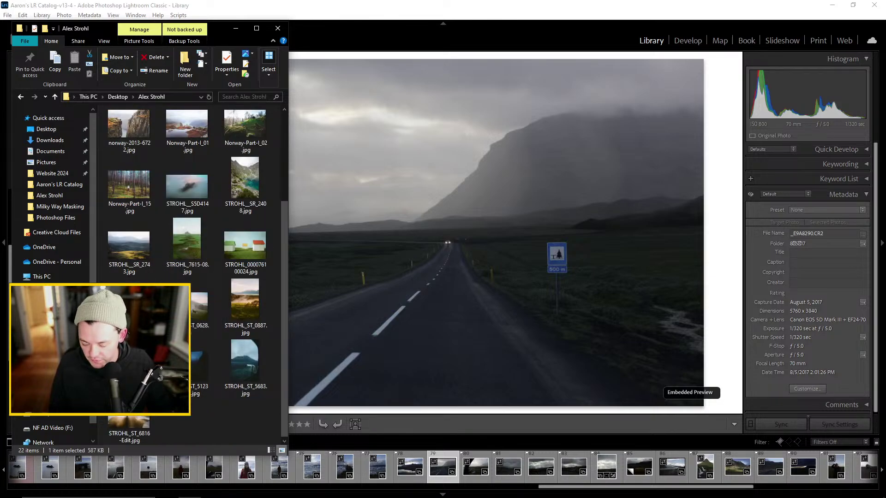
click(193, 407)
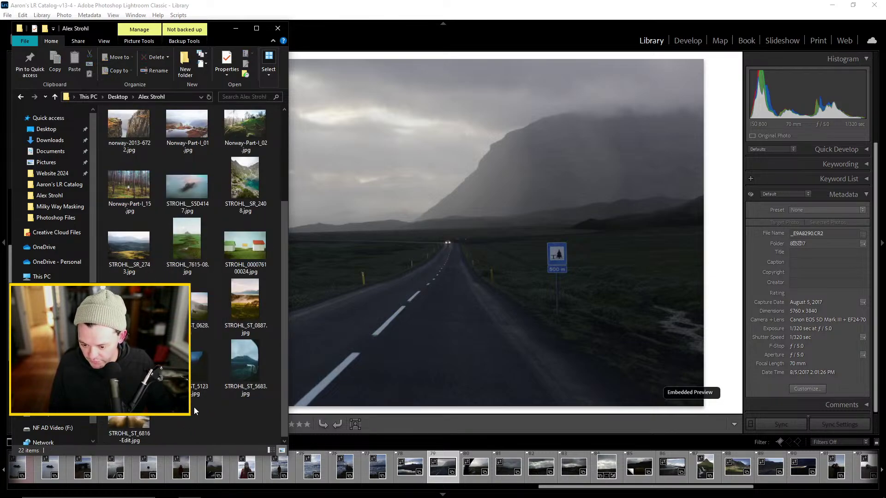
click(235, 28)
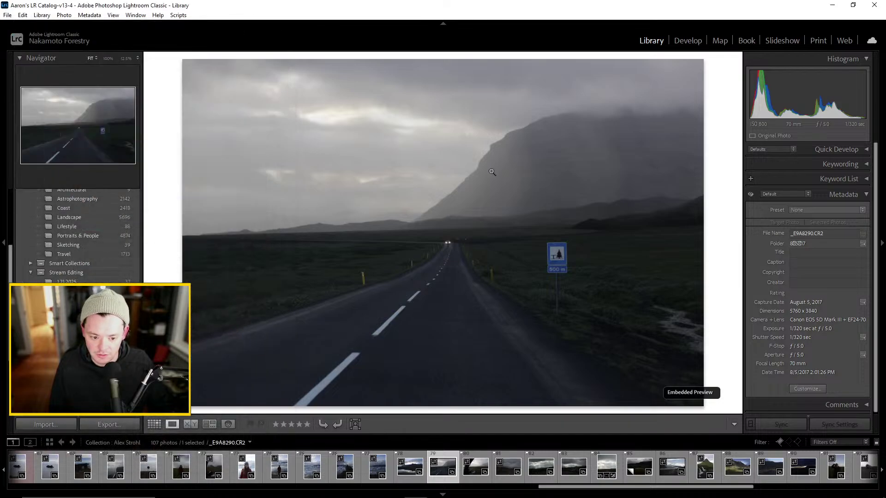
Return to the start of the Lightroom collection in Grid view, and switch to the photographer's Instagram profile in Chrome
click(154, 423)
scroll(523, 222, up, 10)
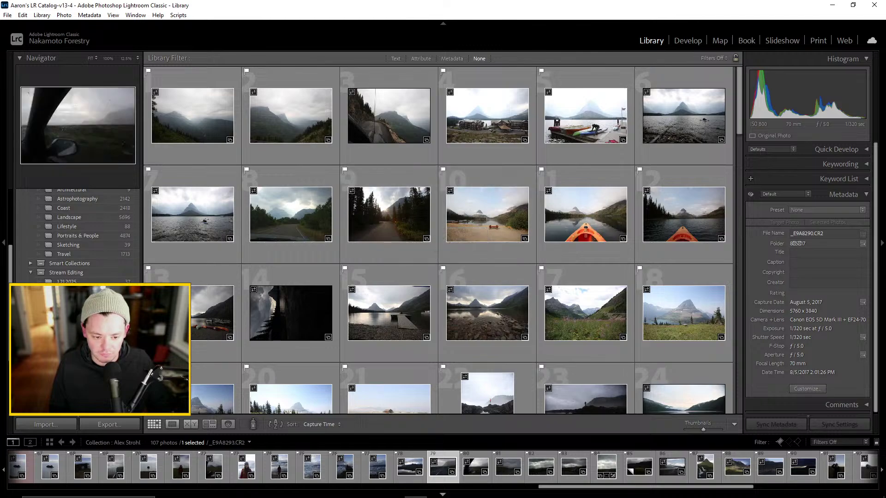
mouse_move(418, 492)
mouse_move(390, 492)
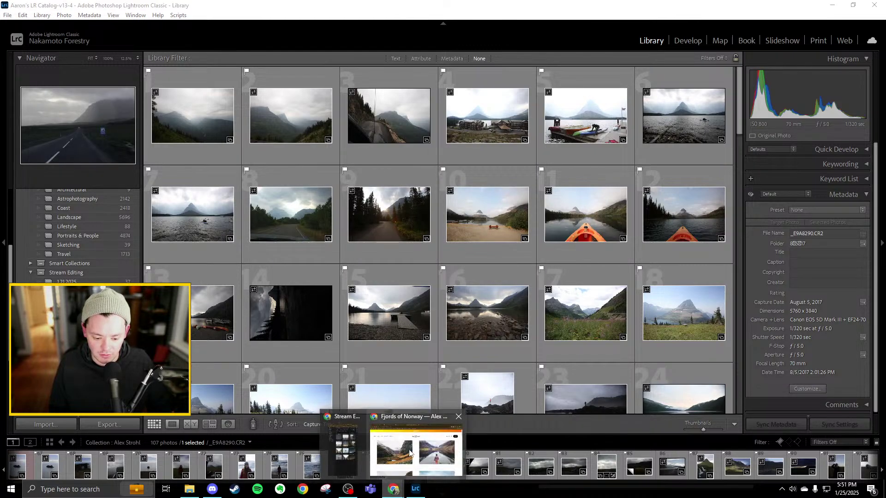
click(411, 455)
click(487, 4)
Examine the colours and subjects of the recent posts in the photographer's feed, starting again from the profile header
scroll(711, 332, down, 10)
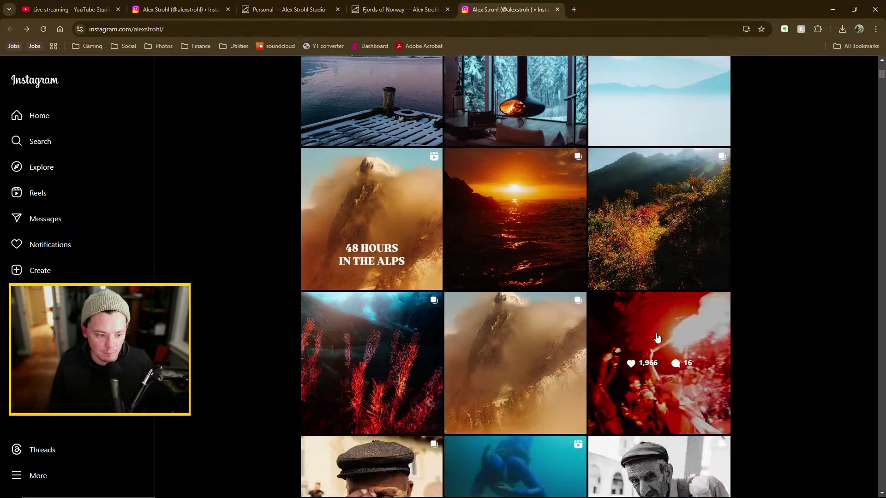
scroll(710, 332, up, 1)
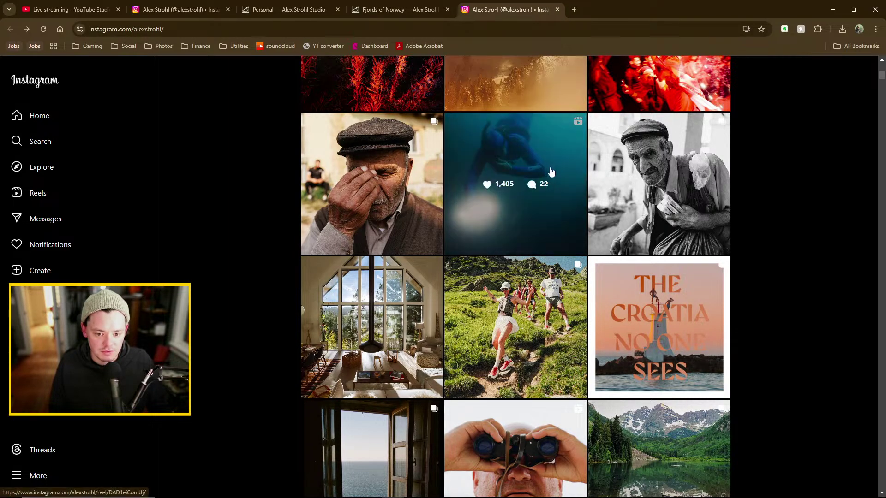
scroll(559, 173, up, 20)
scroll(560, 173, up, 20)
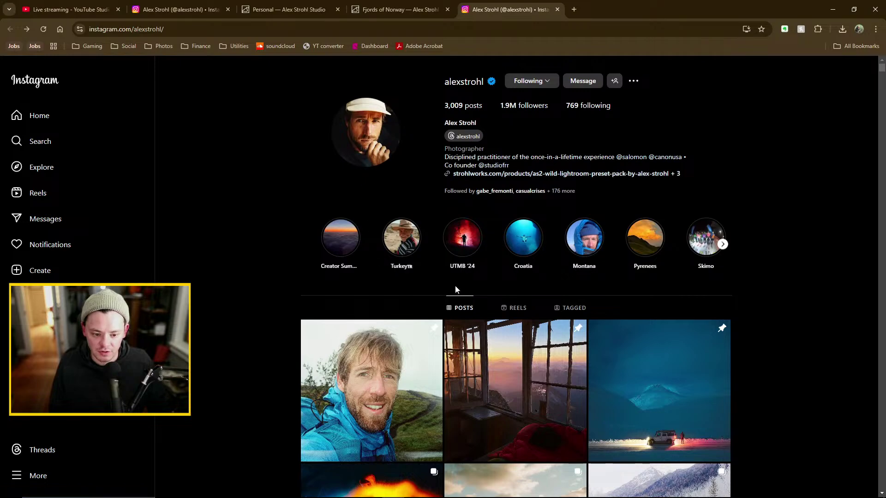
scroll(453, 290, down, 5)
scroll(512, 287, down, 6)
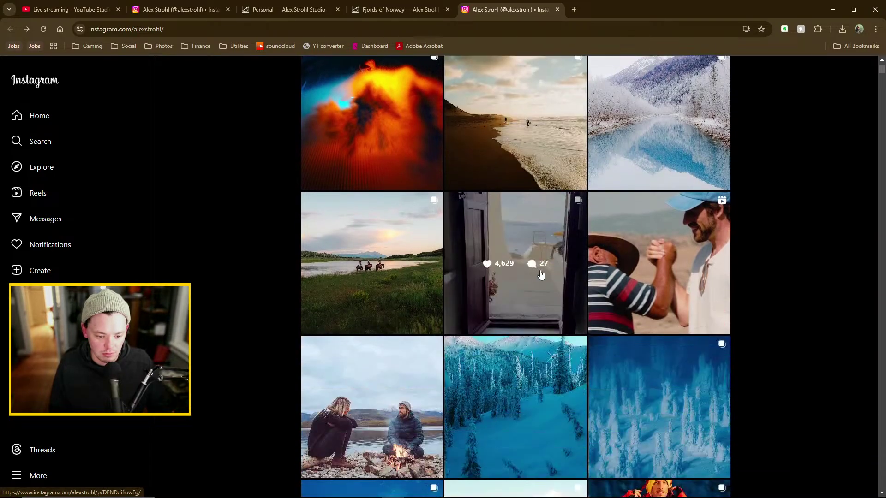
Open the December 31, 2024 post with horse riders by a lake and go through its photos to the dirt bikes
click(397, 212)
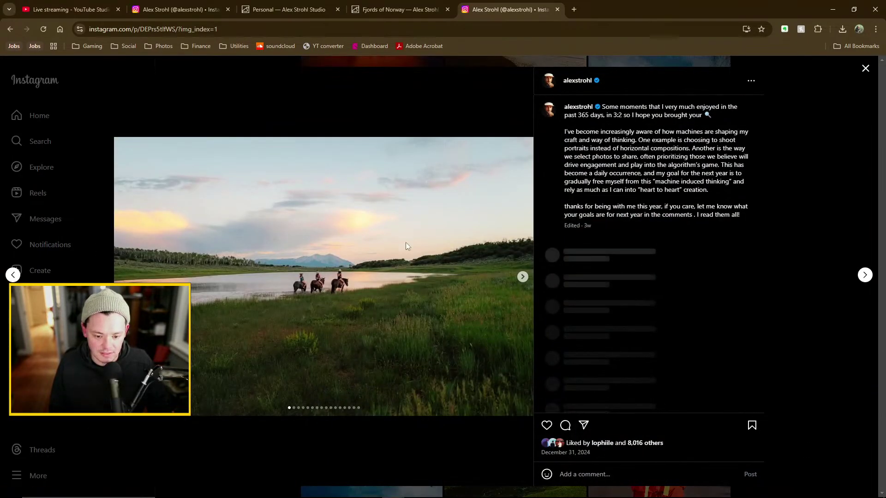
click(525, 278)
click(522, 277)
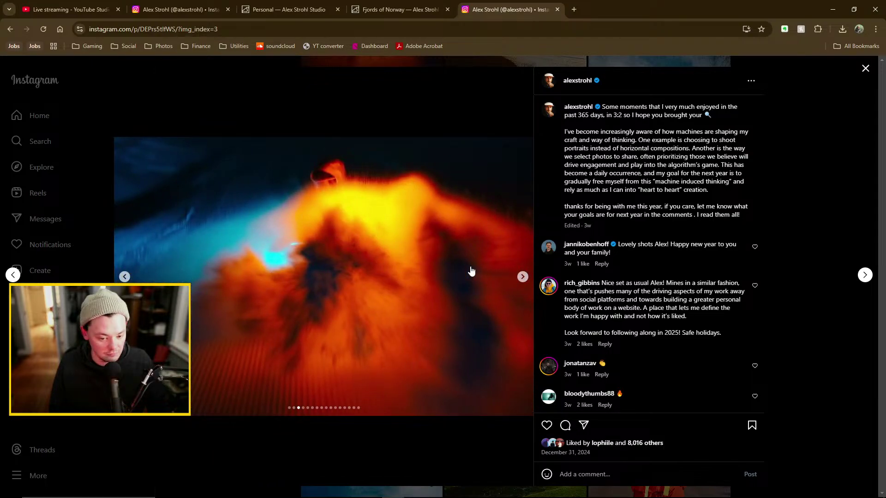
click(523, 277)
click(522, 277)
click(522, 277)
click(523, 277)
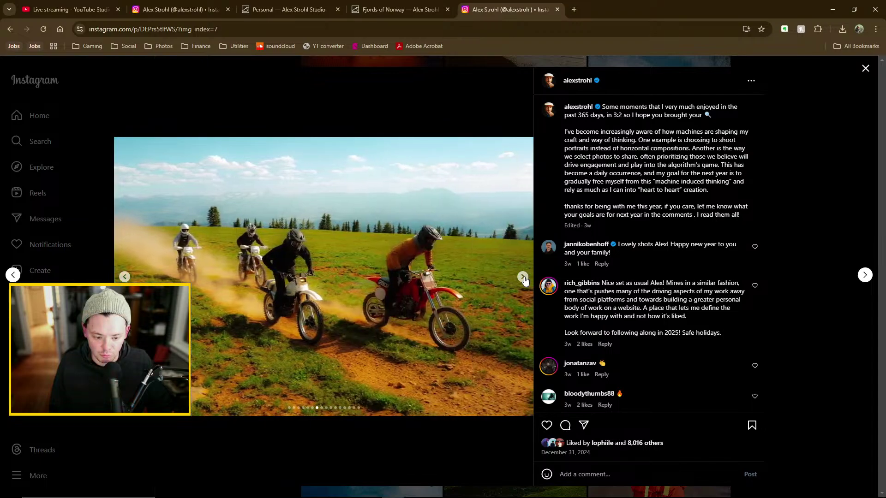
Compare the dirt bike photo with the alpine trail photo, and continue through the post to the misty turquoise peak
click(522, 277)
click(125, 277)
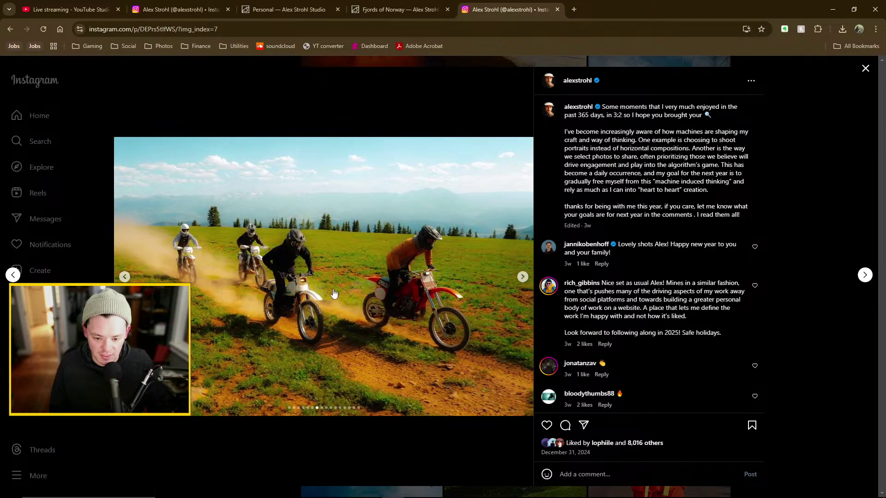
click(523, 278)
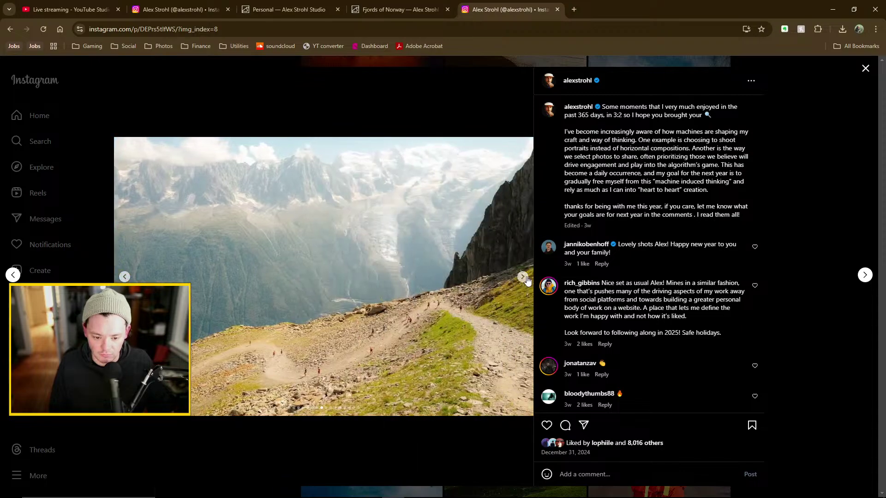
click(521, 277)
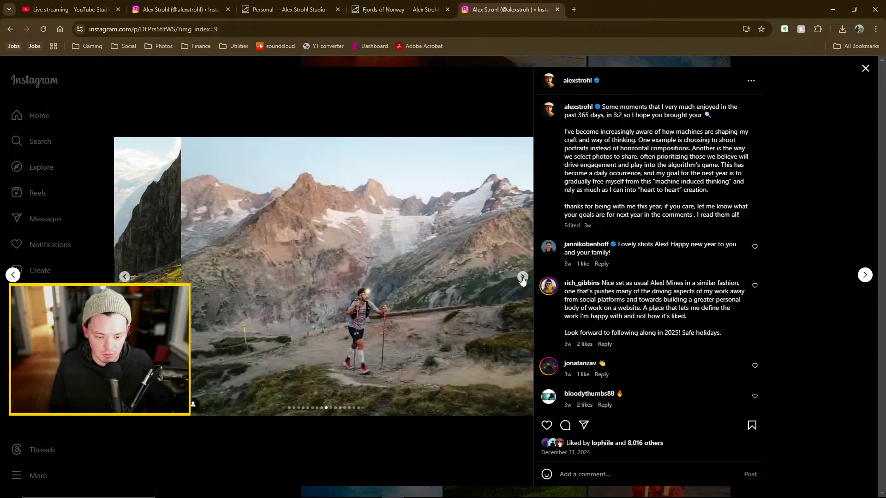
click(523, 277)
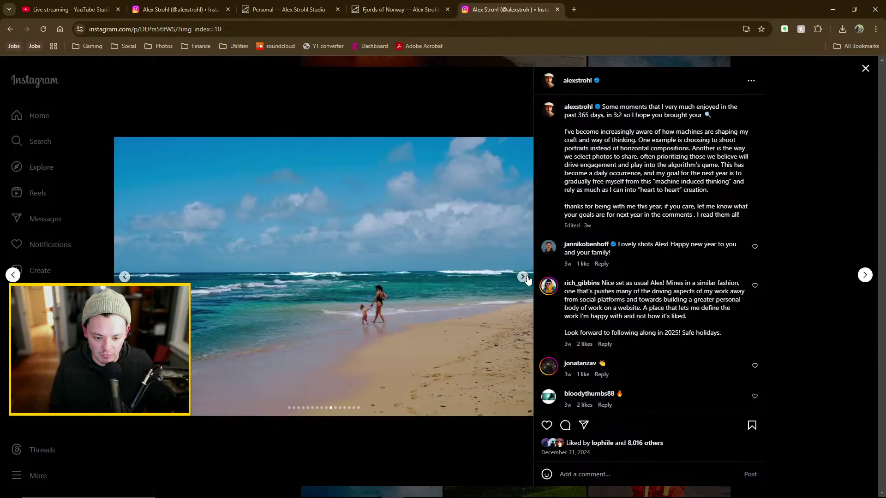
click(523, 277)
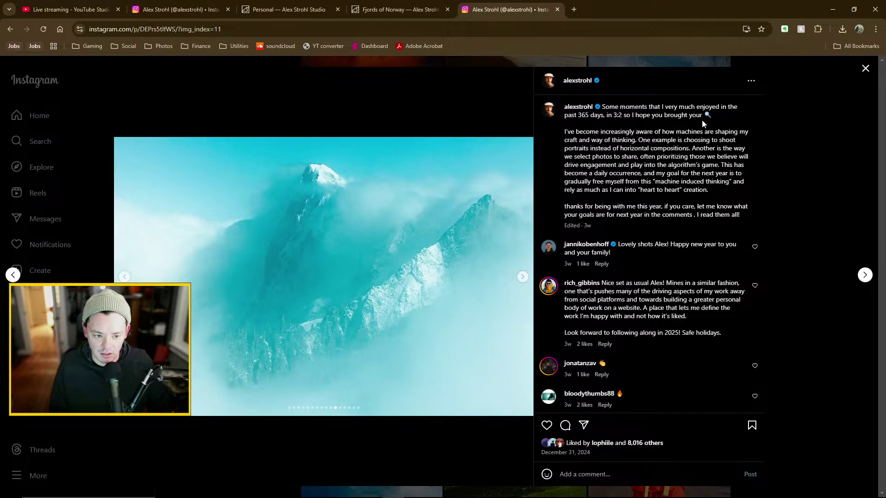
Close the post and review older feed photos down to the autumn lake and the lit forest cabin
click(787, 112)
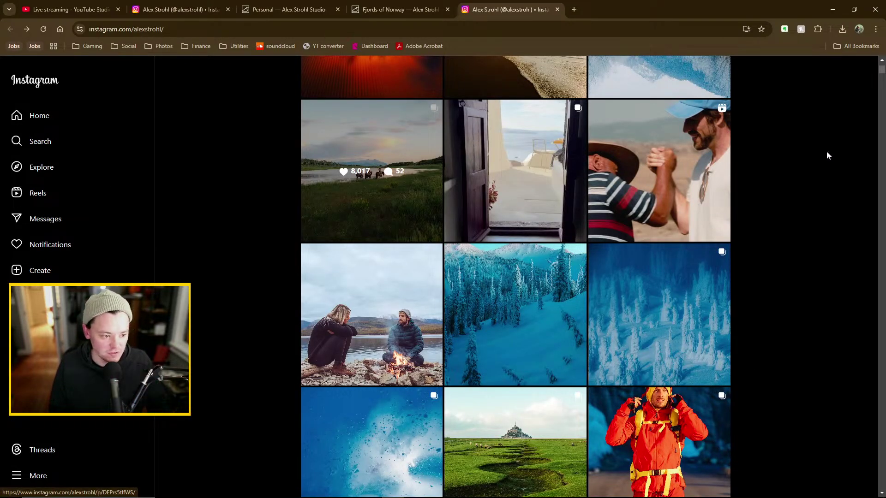
scroll(776, 205, down, 7)
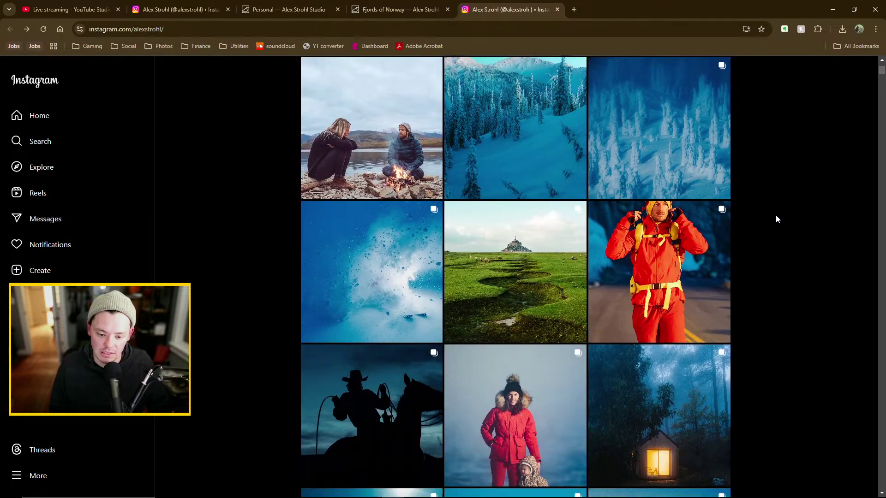
scroll(771, 226, down, 5)
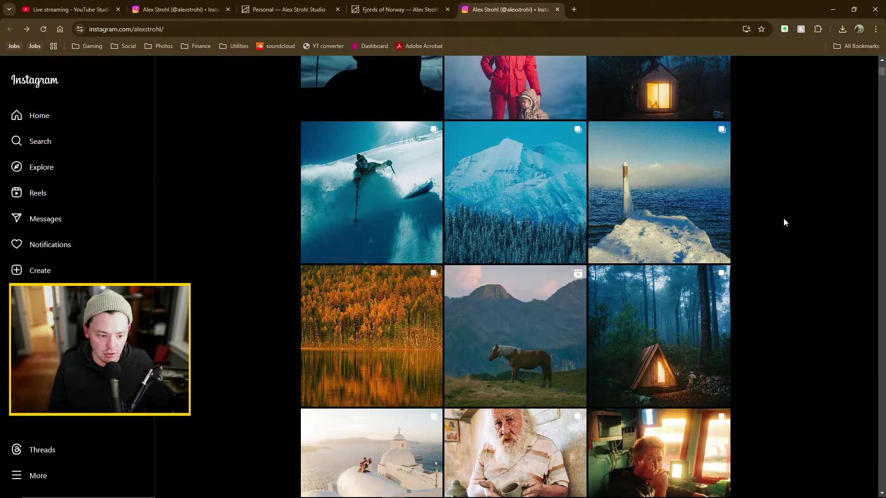
Open the November 1, 2024 post with the lit forest cabin and go through its photos to the man among flying sparks
scroll(783, 217, down, 6)
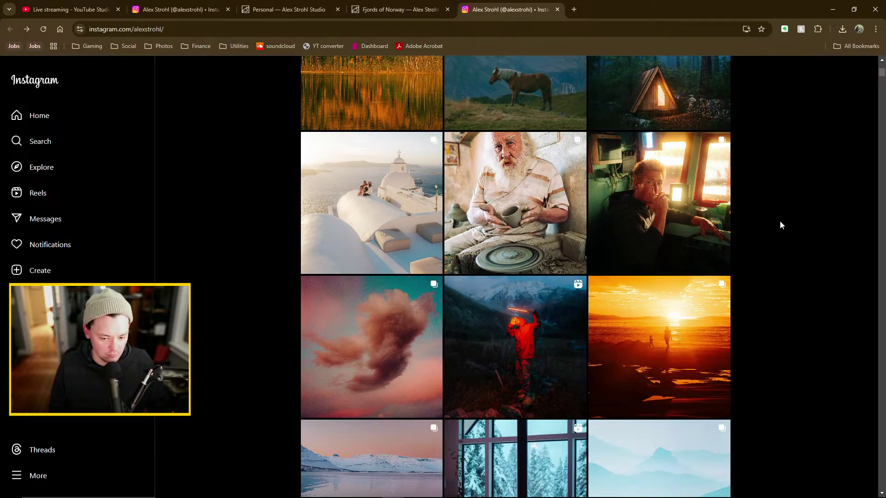
scroll(785, 223, up, 1)
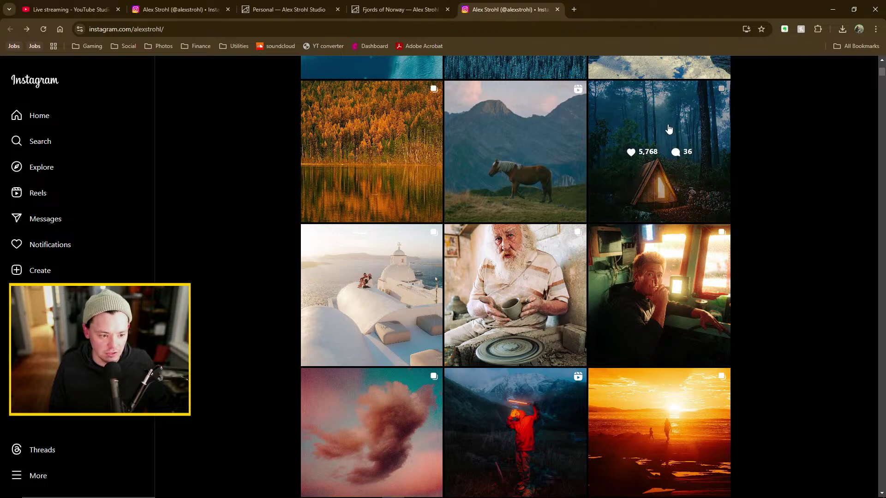
click(662, 196)
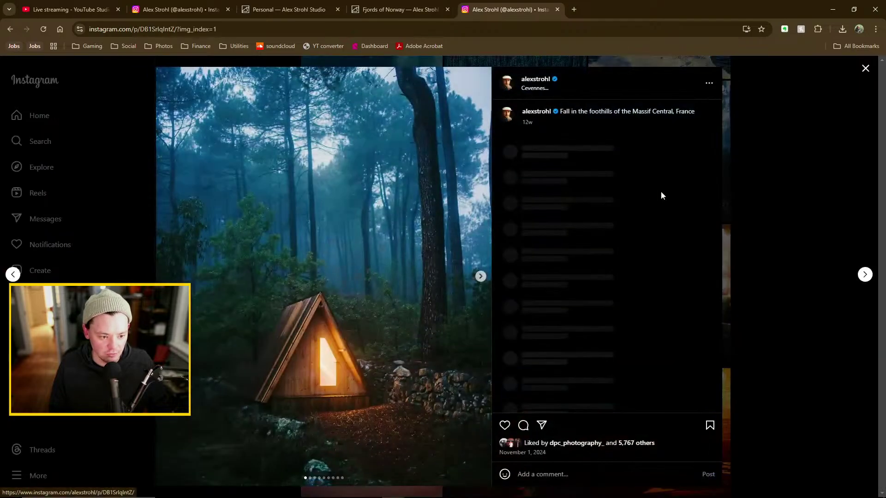
click(480, 277)
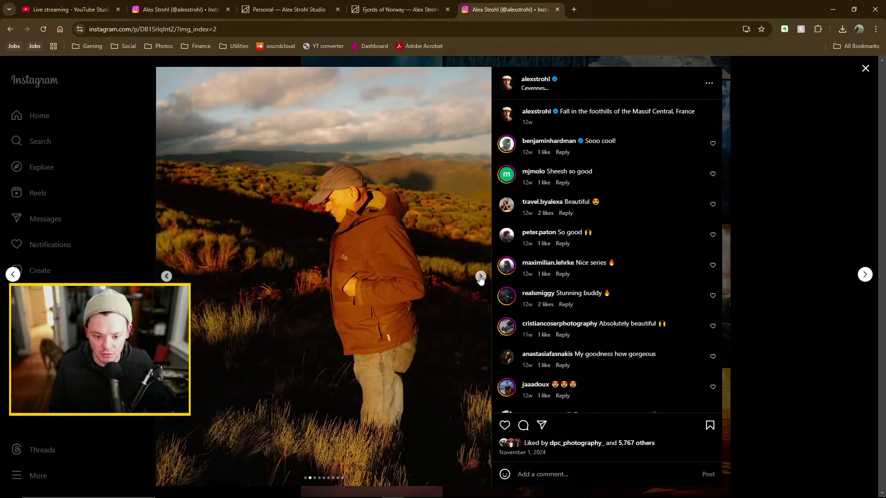
click(480, 278)
click(480, 280)
click(480, 278)
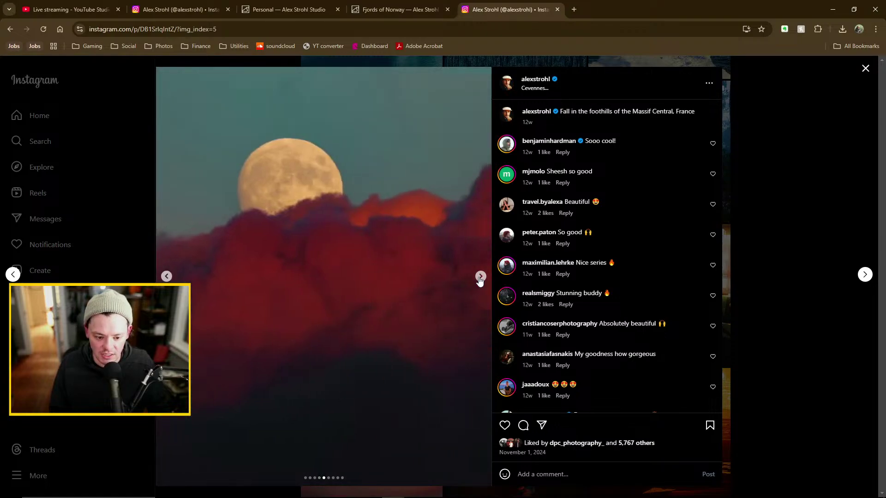
click(480, 277)
click(480, 277)
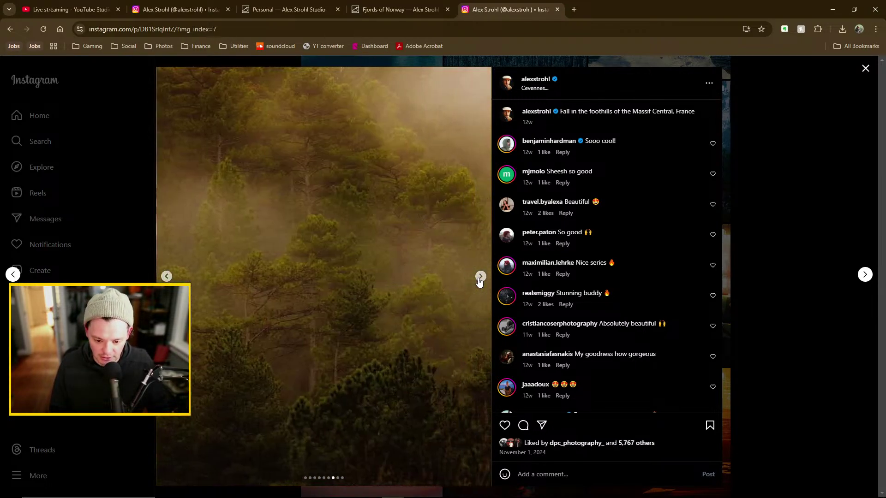
click(481, 277)
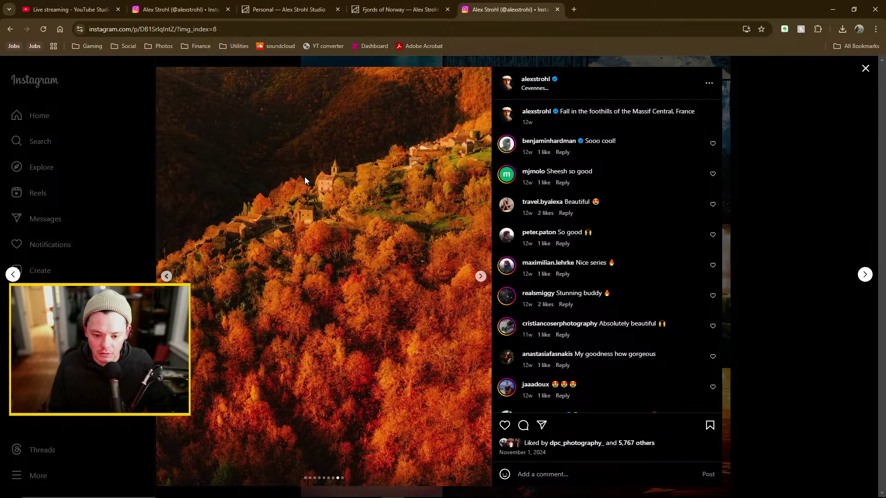
click(480, 277)
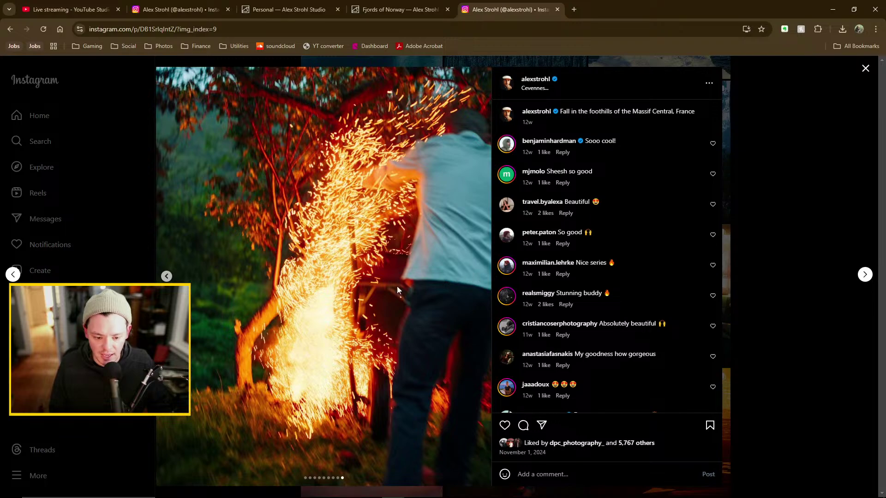
Go back through the post's photos to the black-and-white portrait of the elderly woman, and close the post
click(167, 276)
click(166, 276)
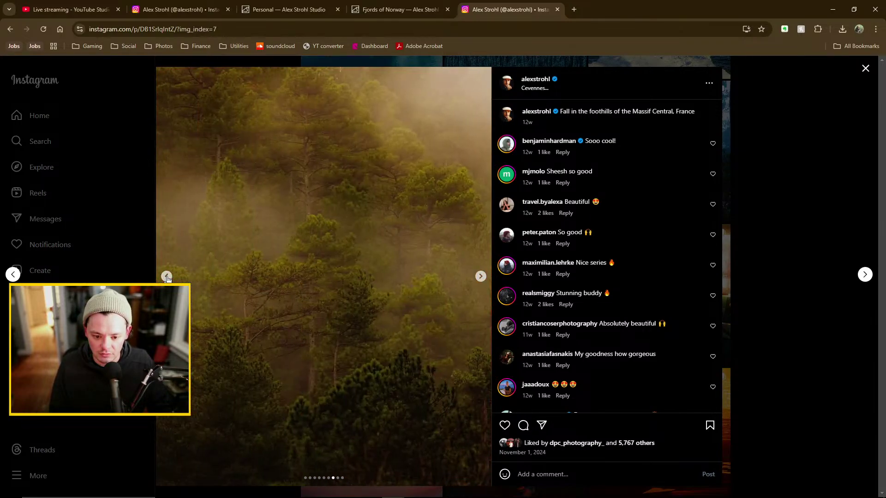
click(167, 277)
click(166, 276)
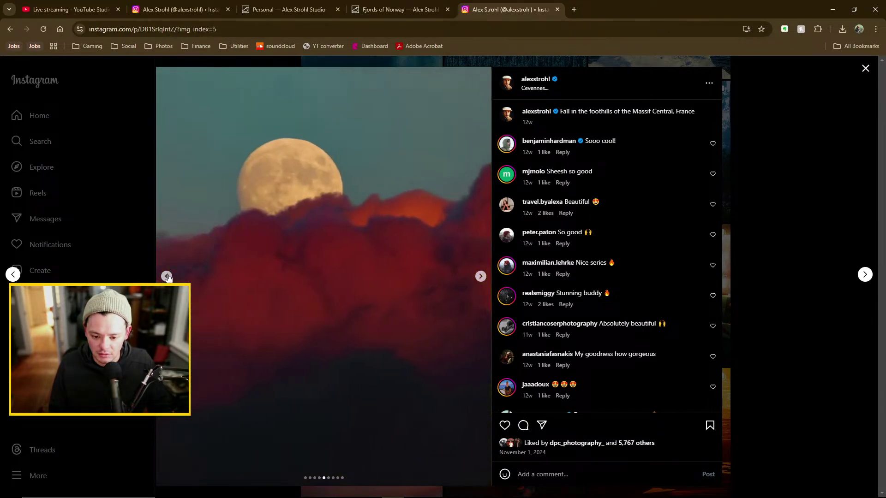
click(167, 276)
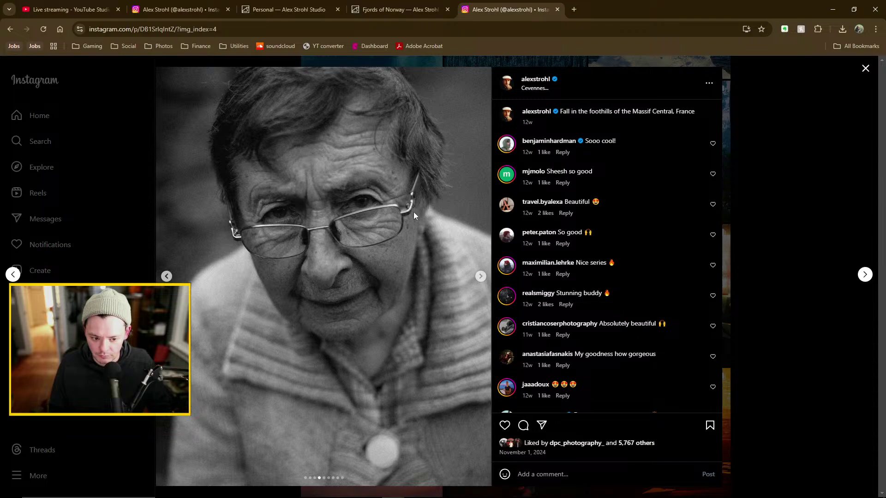
click(760, 81)
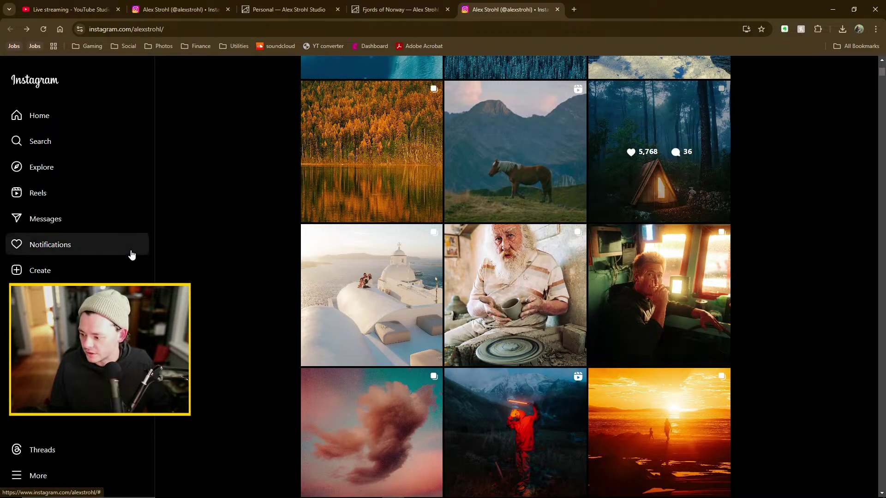
Examine the colours and subjects of older feed posts, from the Santorini rooftops down to the motorcycle and wooden hot tub
scroll(230, 271, down, 3)
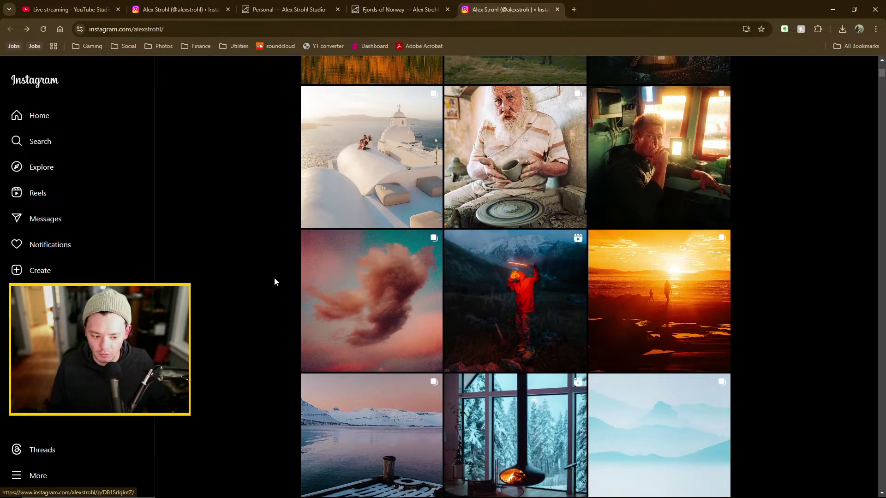
scroll(259, 272, down, 6)
scroll(260, 272, up, 2)
scroll(259, 274, down, 5)
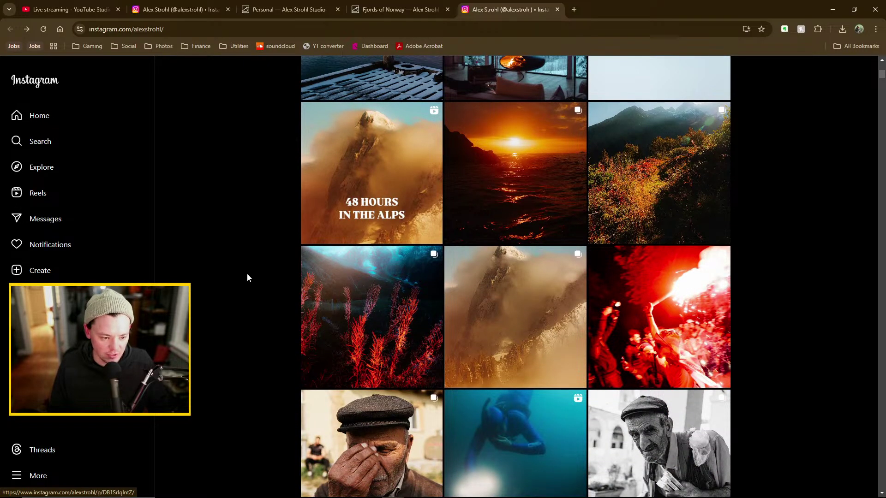
scroll(252, 261, down, 3)
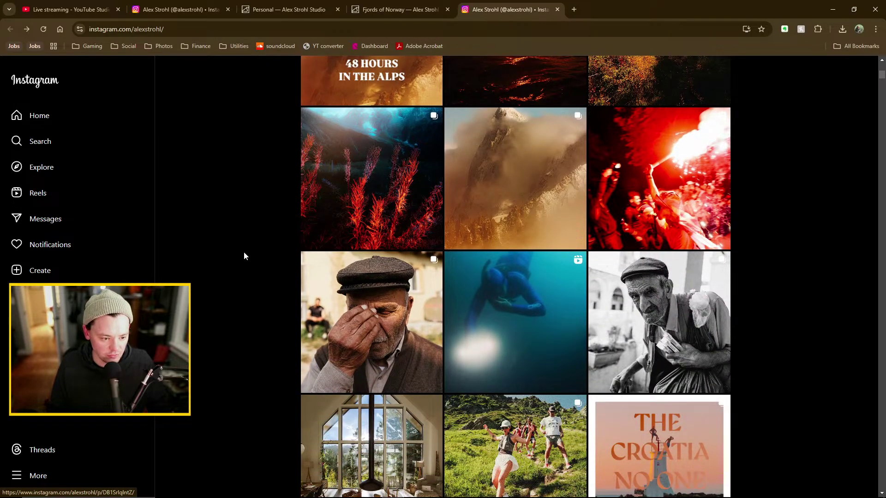
scroll(243, 251, down, 3)
scroll(252, 262, down, 4)
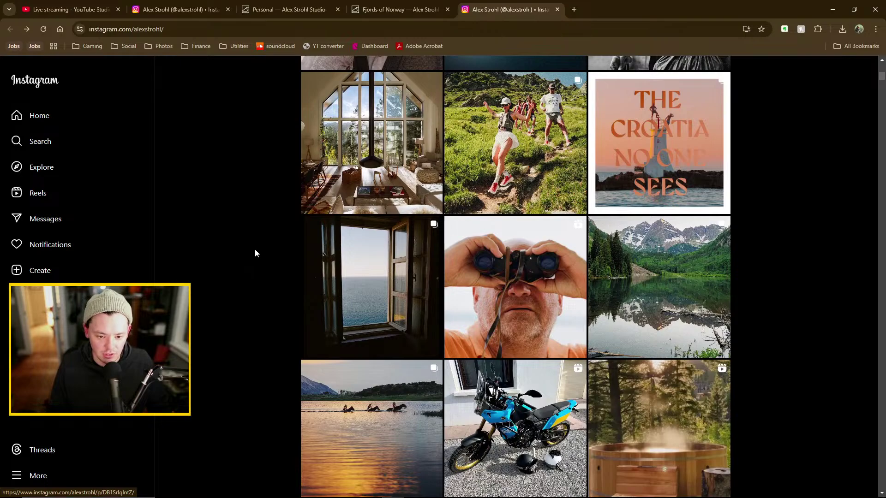
scroll(793, 245, down, 2)
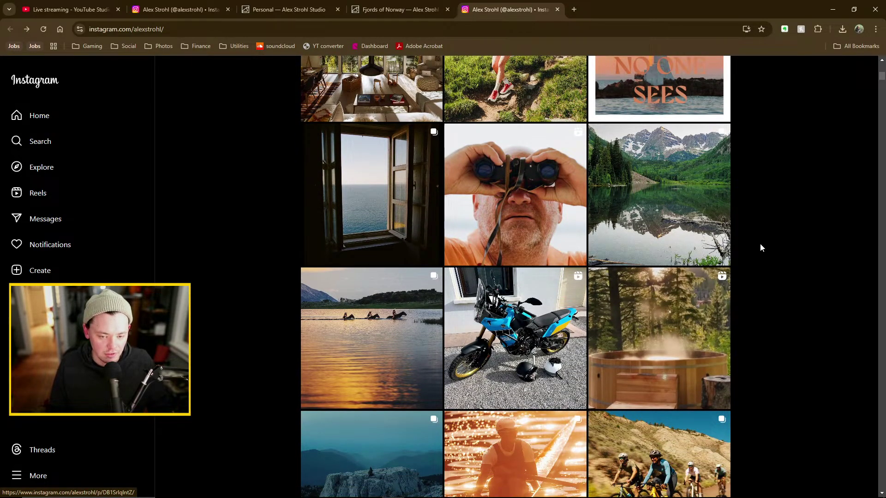
Switch to the other Instagram profile page, search for "fursty" and open that account's profile
click(180, 10)
click(31, 141)
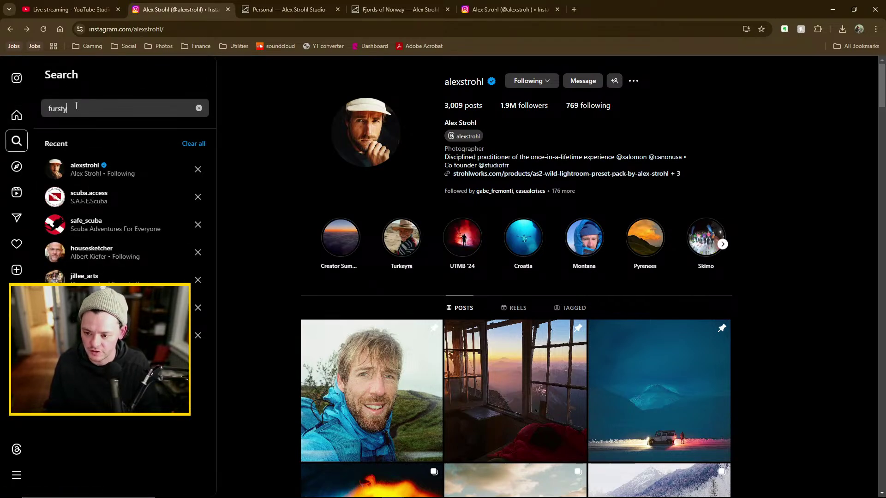
click(109, 190)
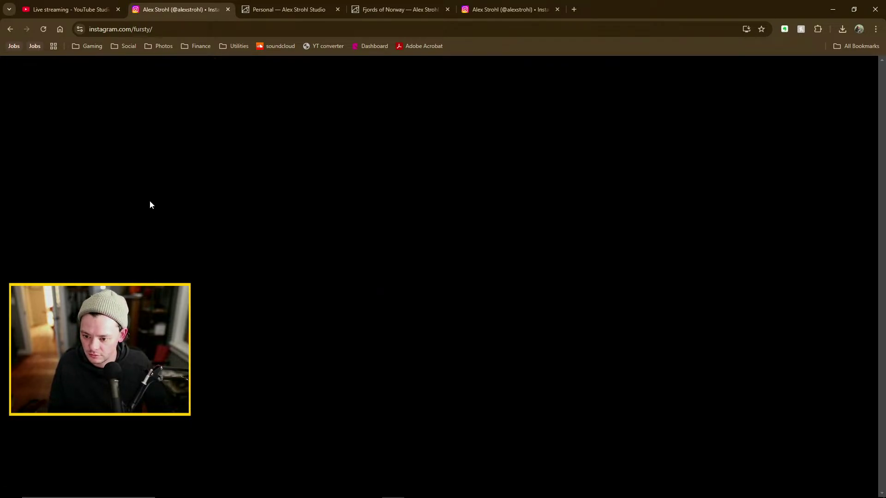
Examine the palette and subjects across the fursty feed, from the pinned eagle and owl photos down to the older iceberg posts
scroll(807, 219, down, 9)
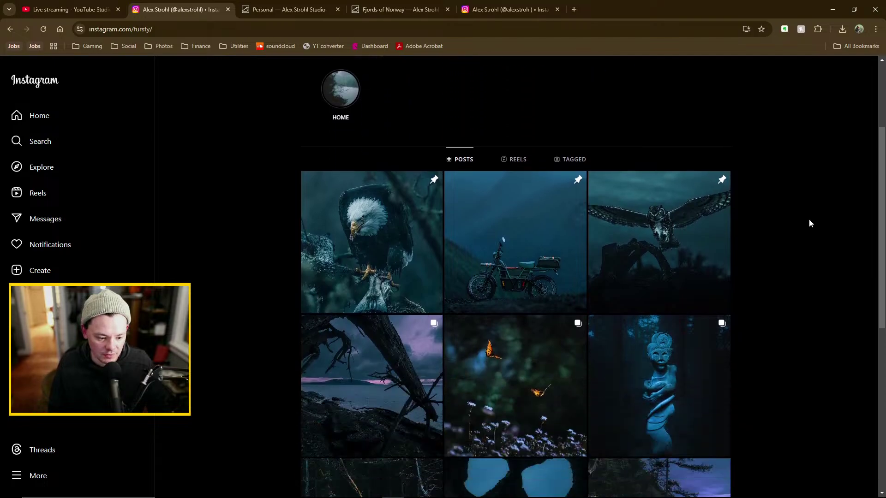
scroll(793, 209, down, 5)
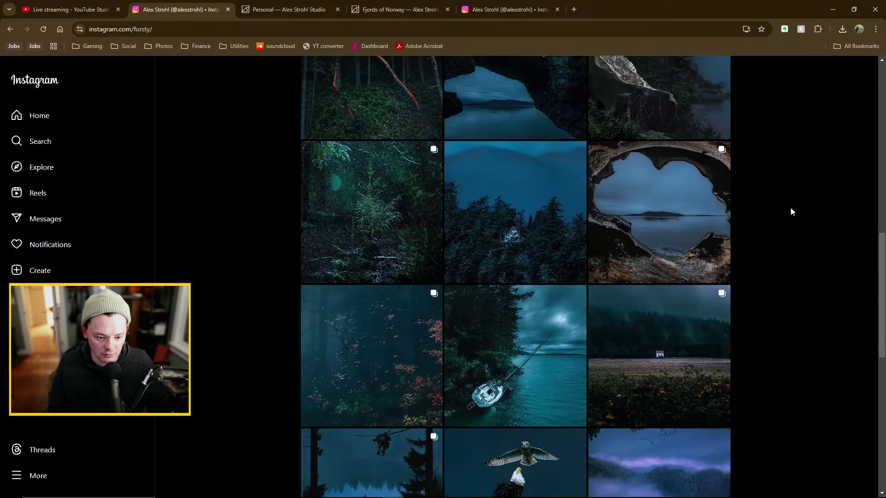
scroll(785, 226, down, 6)
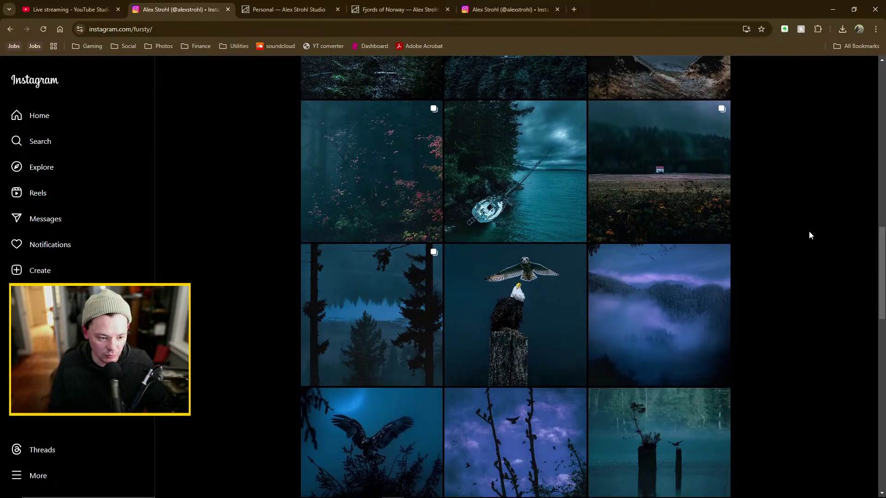
scroll(789, 224, down, 12)
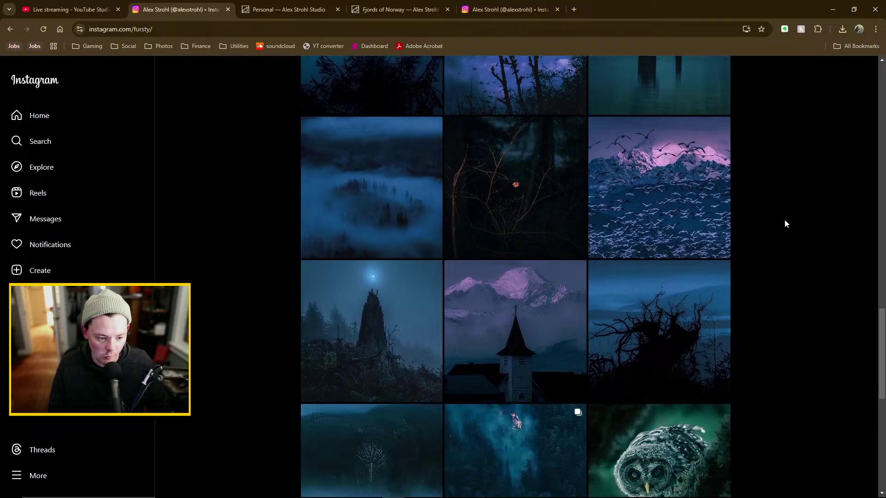
scroll(784, 221, down, 12)
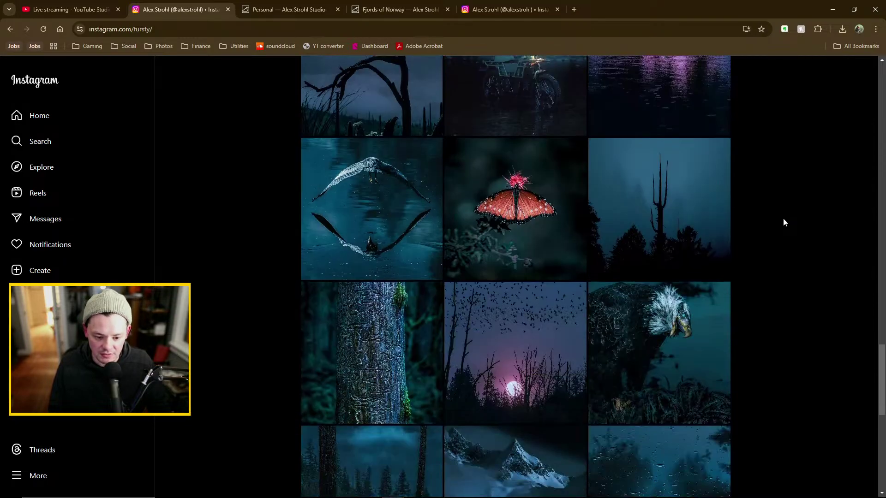
scroll(783, 229, down, 16)
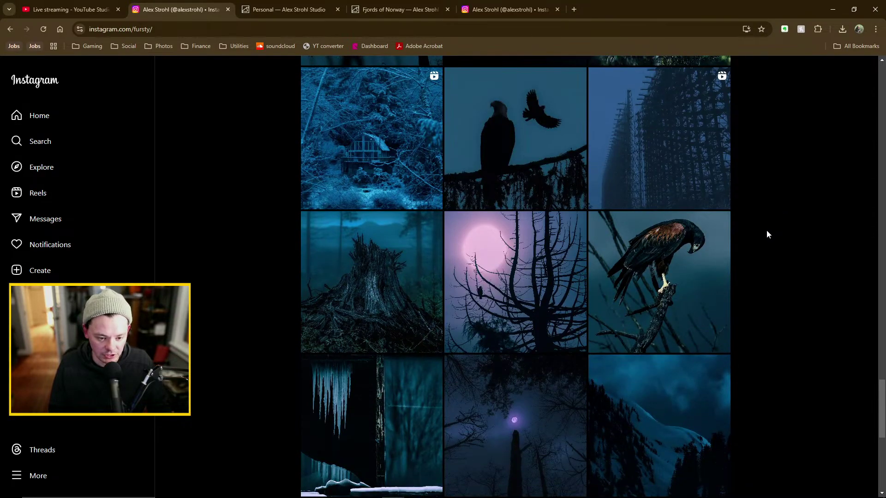
scroll(761, 233, down, 9)
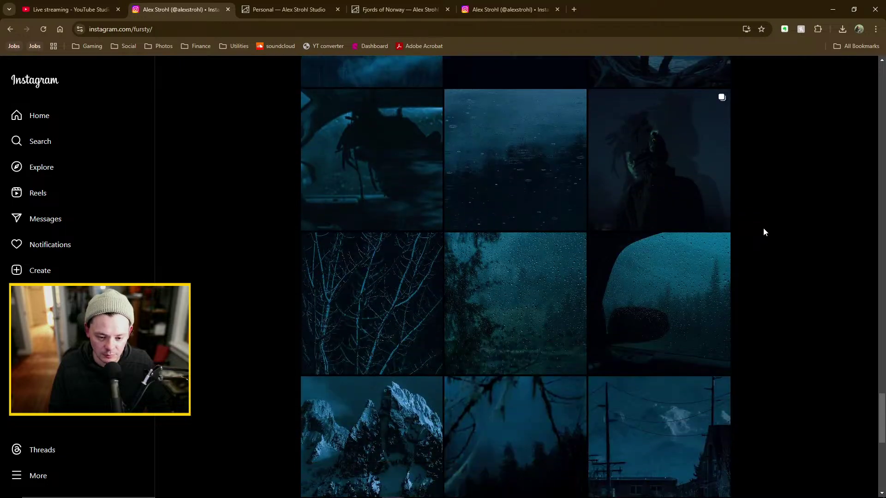
scroll(764, 231, down, 12)
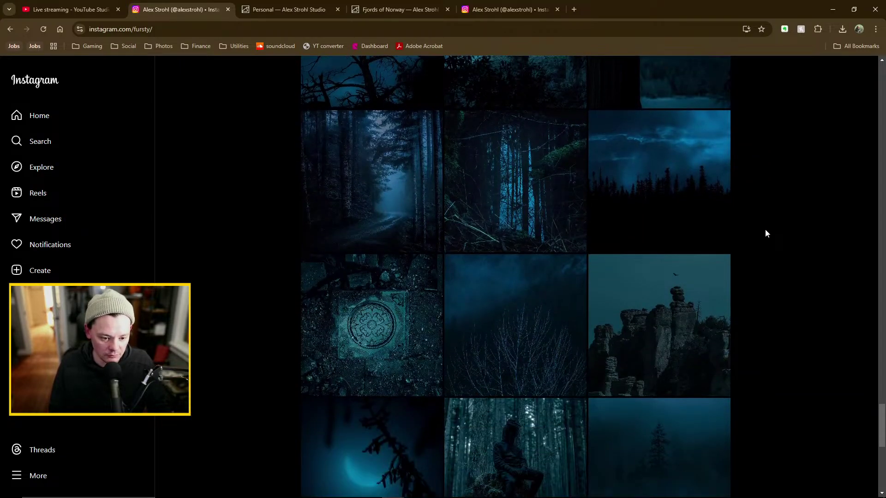
scroll(768, 235, down, 13)
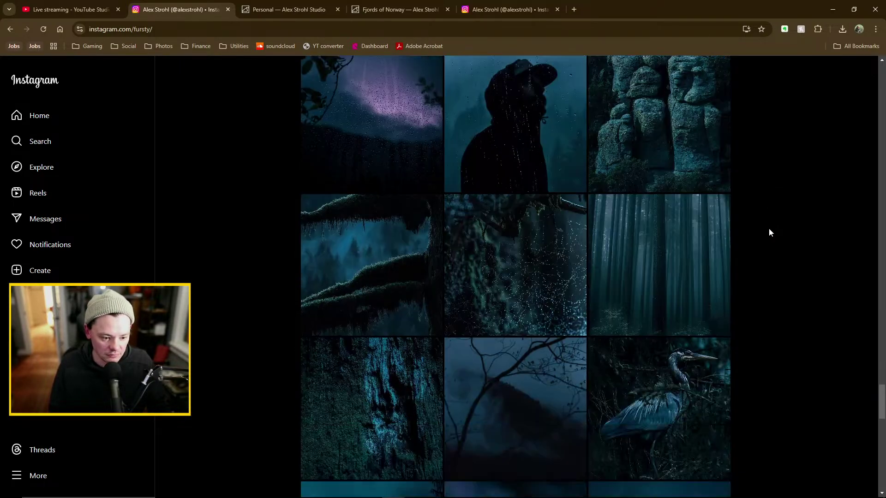
scroll(768, 226, down, 20)
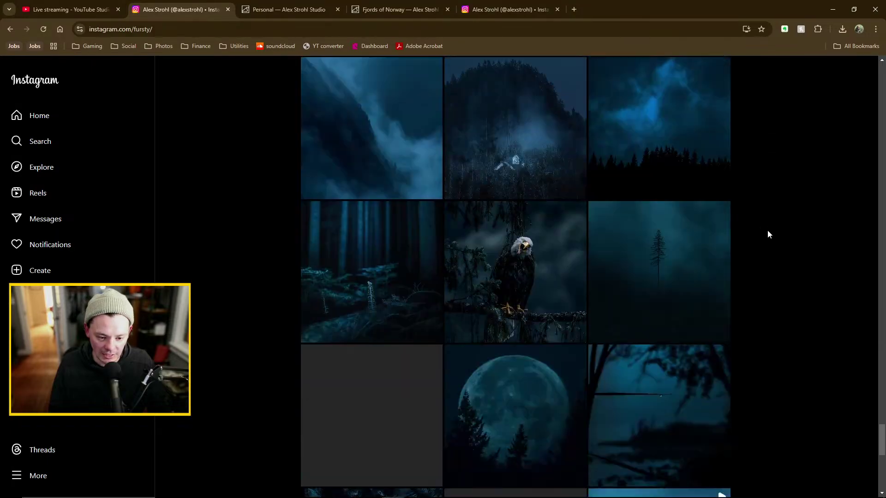
scroll(765, 235, down, 15)
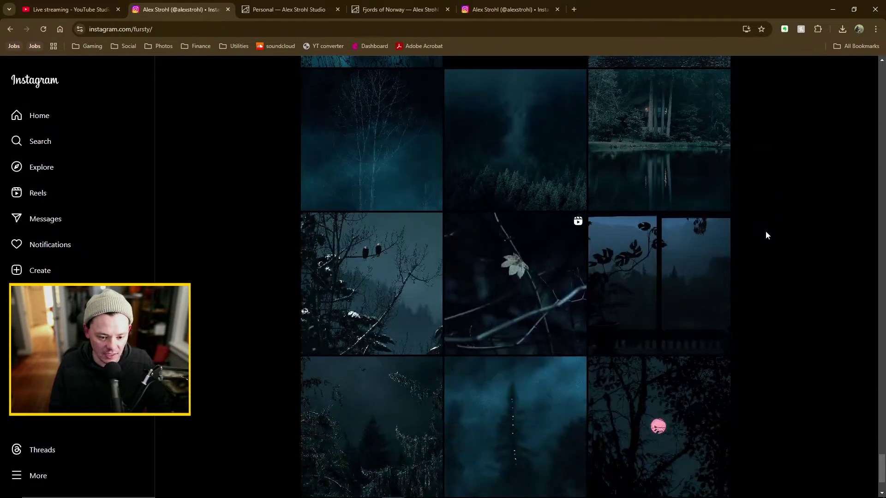
scroll(765, 234, down, 14)
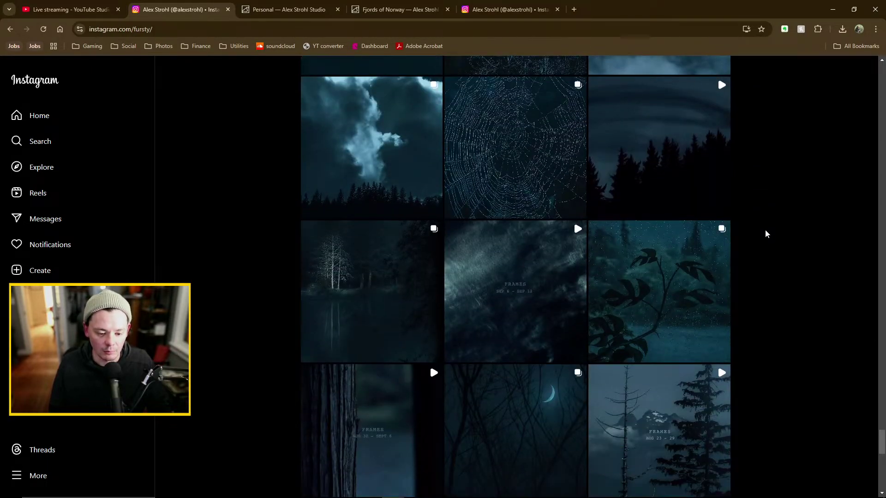
scroll(759, 236, down, 15)
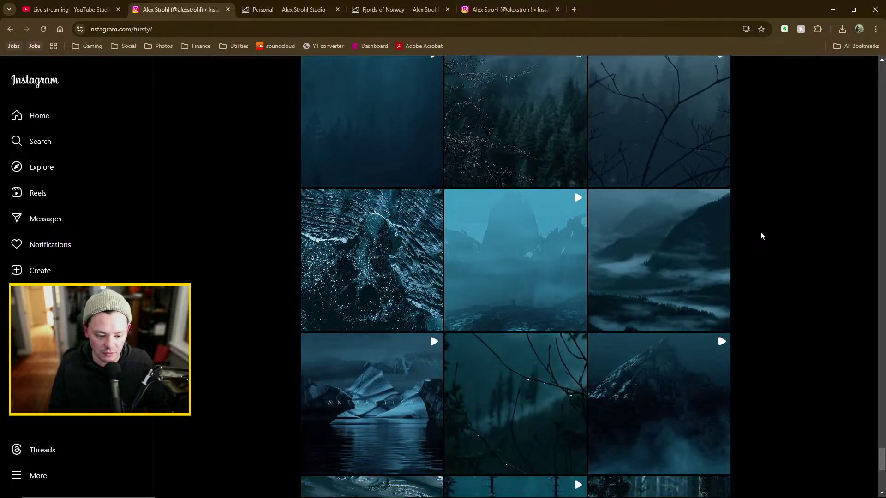
scroll(761, 234, down, 5)
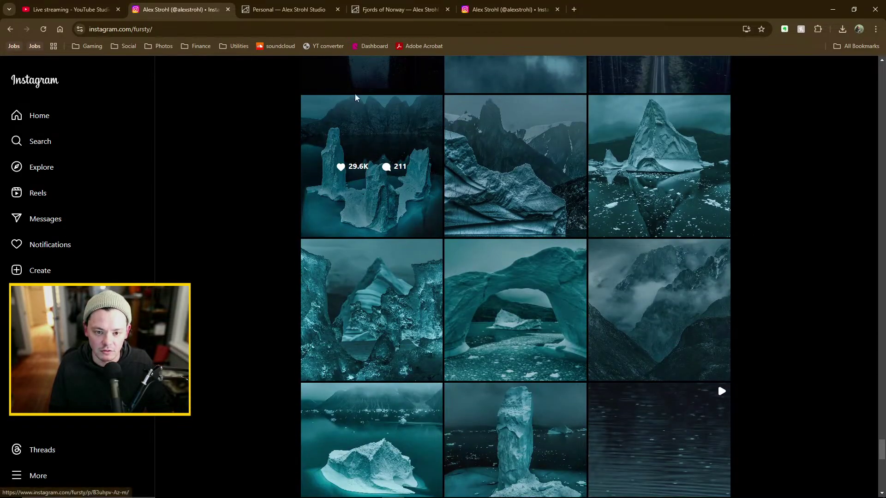
Return to the alexstrohl feed and review the older posts down to the cyclists, cliff diver and glowing cave
click(481, 5)
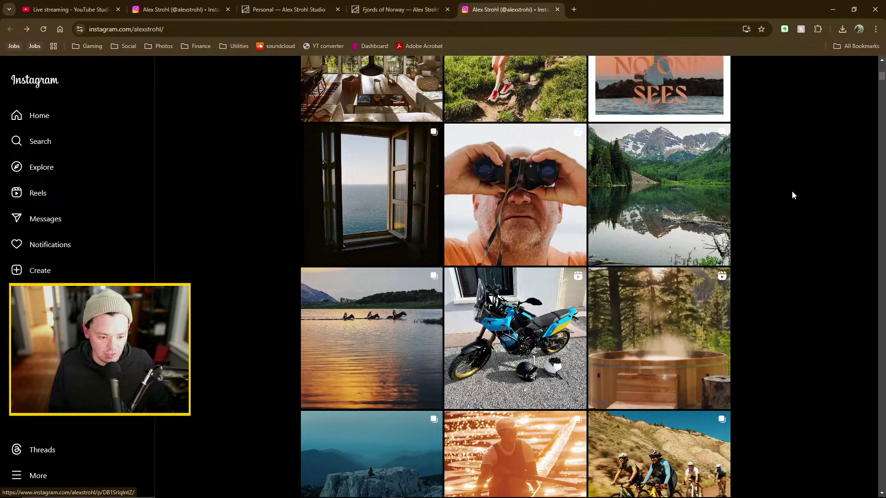
scroll(789, 192, down, 3)
scroll(778, 237, down, 3)
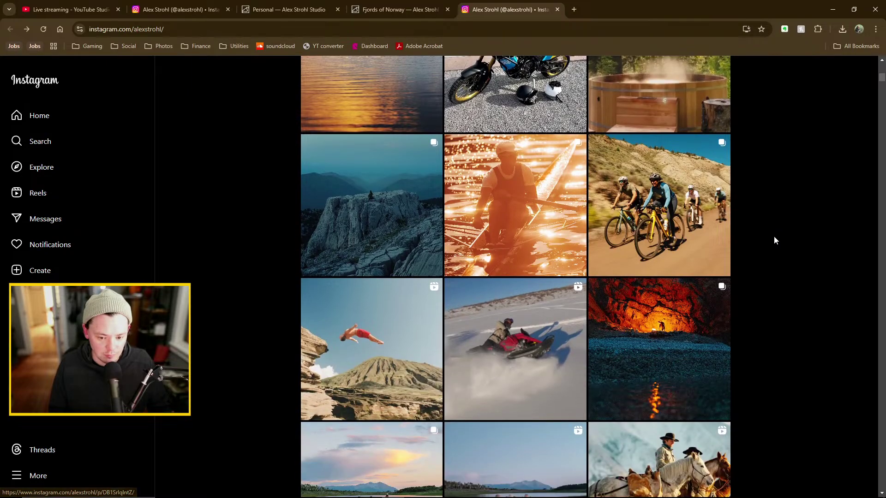
Open the feed post of the gravel cyclists on the dirt road, view its first photo, and close it
scroll(857, 227, down, 1)
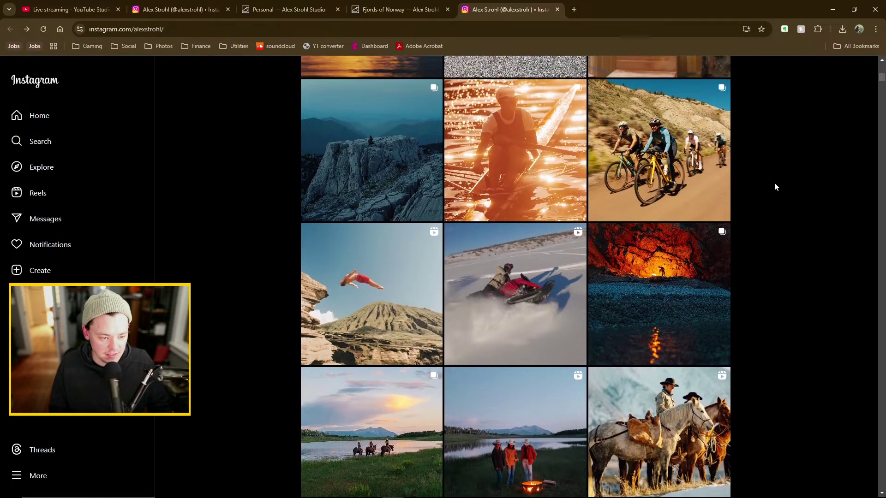
scroll(719, 174, up, 1)
click(688, 194)
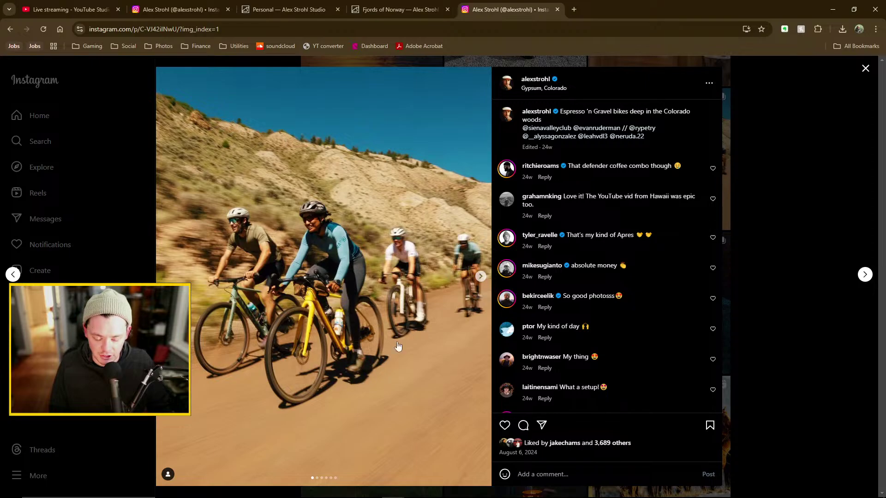
click(791, 114)
Examine the colours and subjects of the older feed posts, from the glowing cave and horse riders down to the sharks and Hawaiian coast
scroll(768, 203, down, 2)
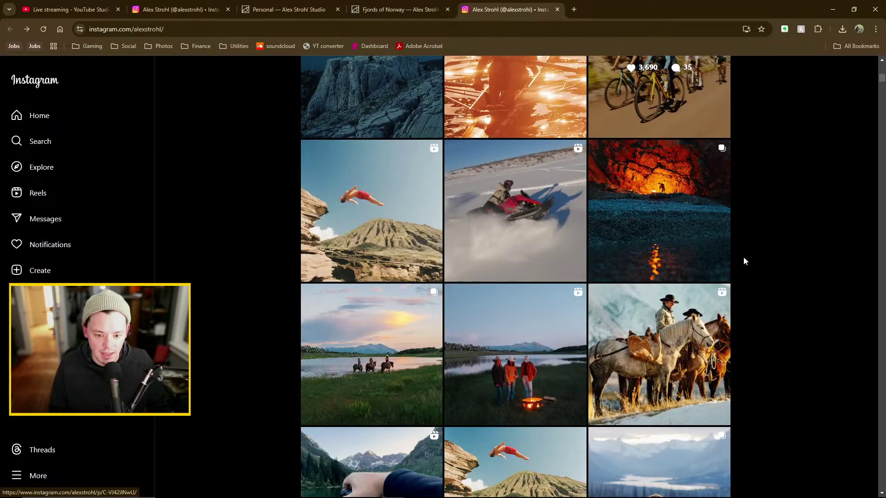
scroll(838, 201, down, 4)
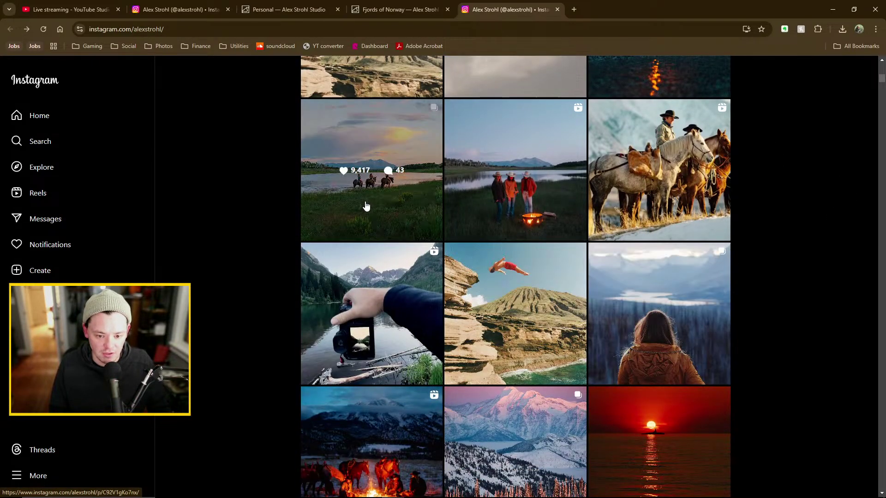
scroll(782, 234, down, 3)
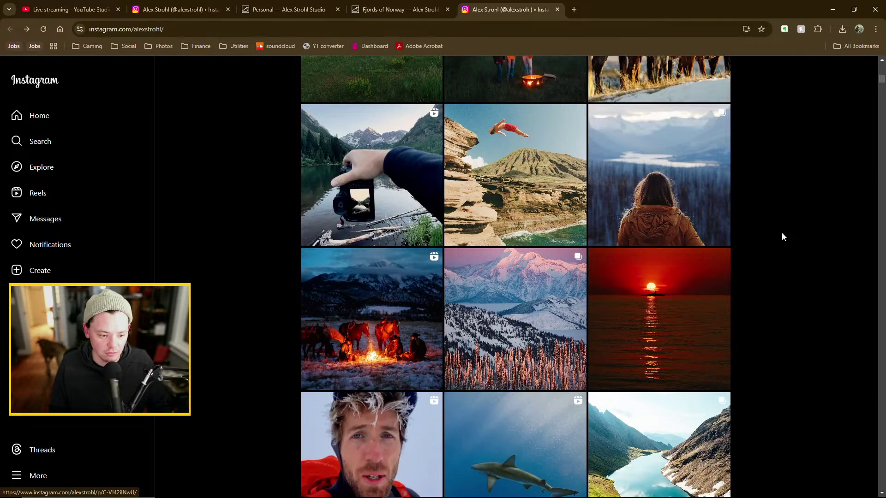
scroll(794, 198, down, 1)
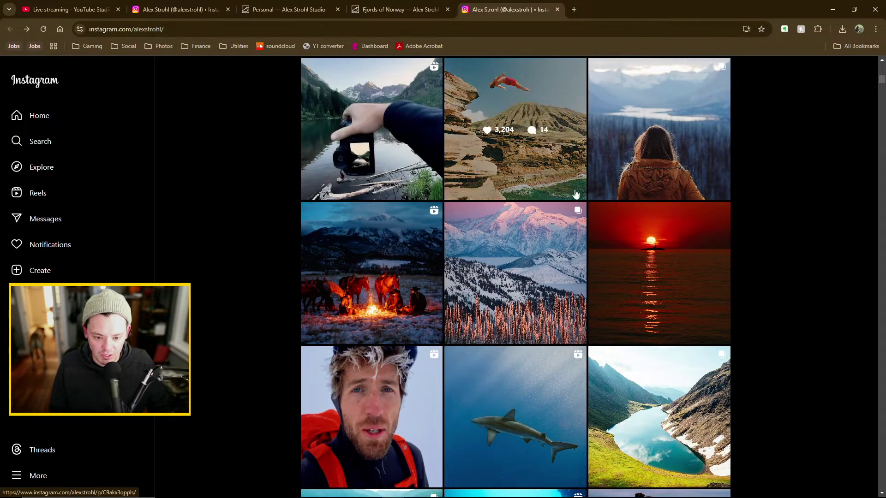
scroll(762, 189, down, 2)
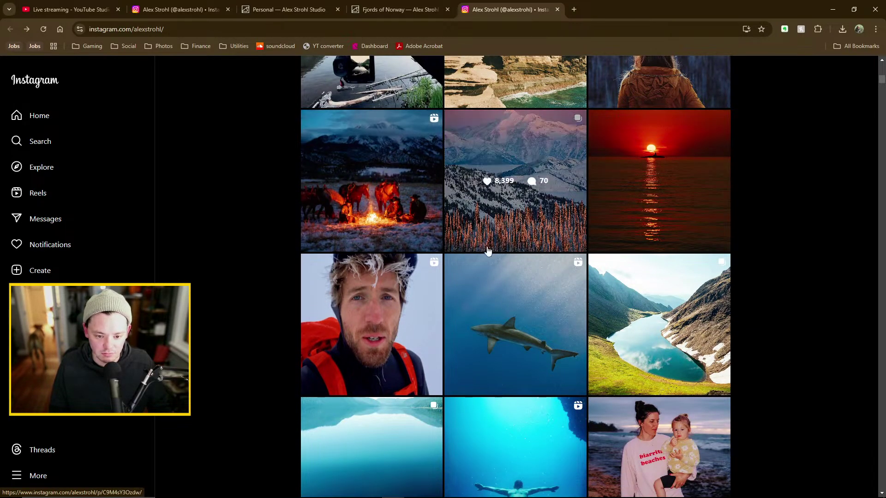
scroll(793, 236, down, 4)
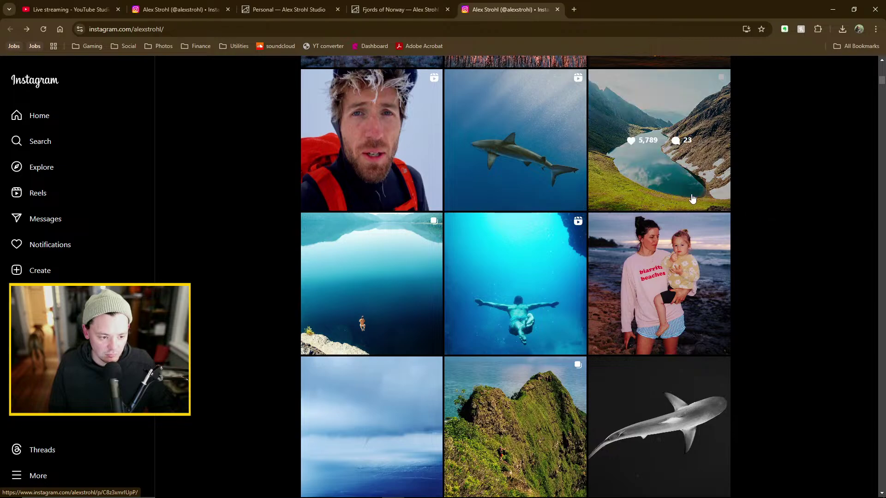
scroll(813, 223, down, 6)
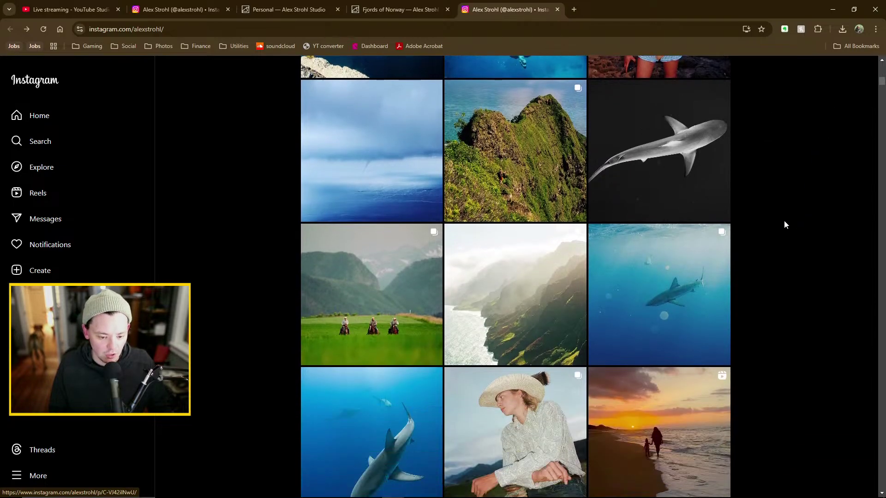
scroll(765, 210, down, 11)
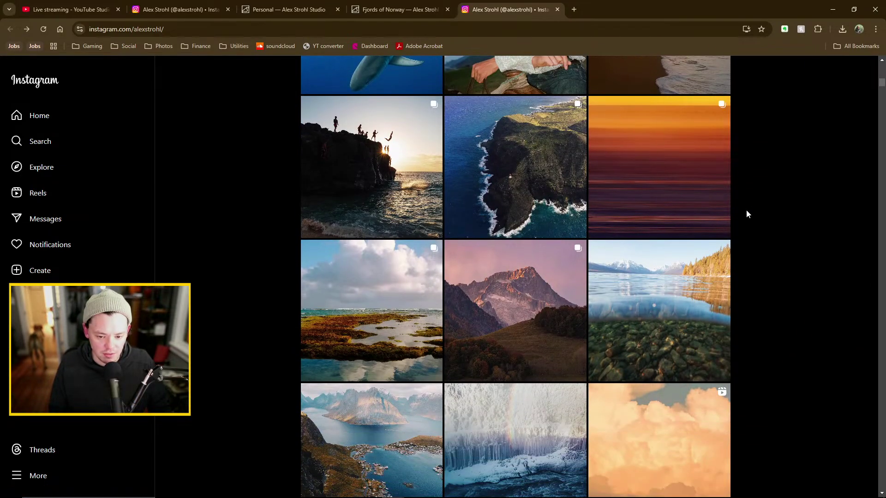
Compare the older feed posts from the snowy cabin and lit tree through the campfire and bikepacking shots to the Kulm hotel
scroll(743, 221, down, 6)
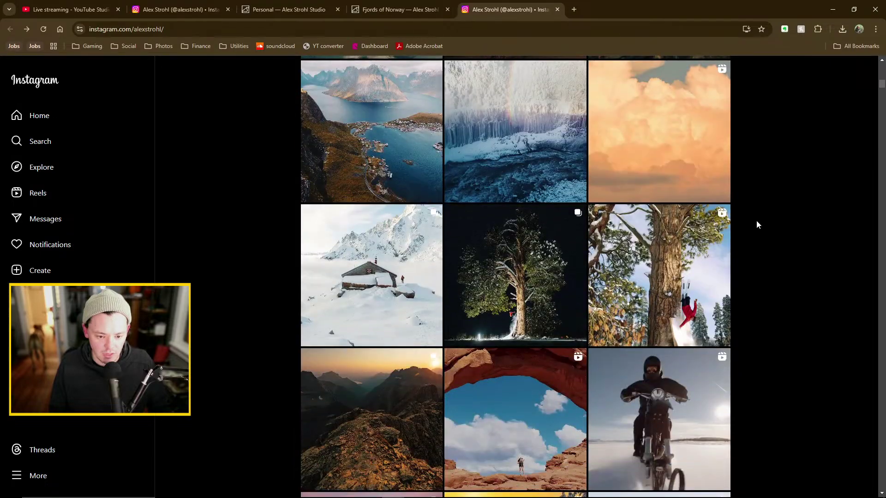
scroll(773, 215, down, 9)
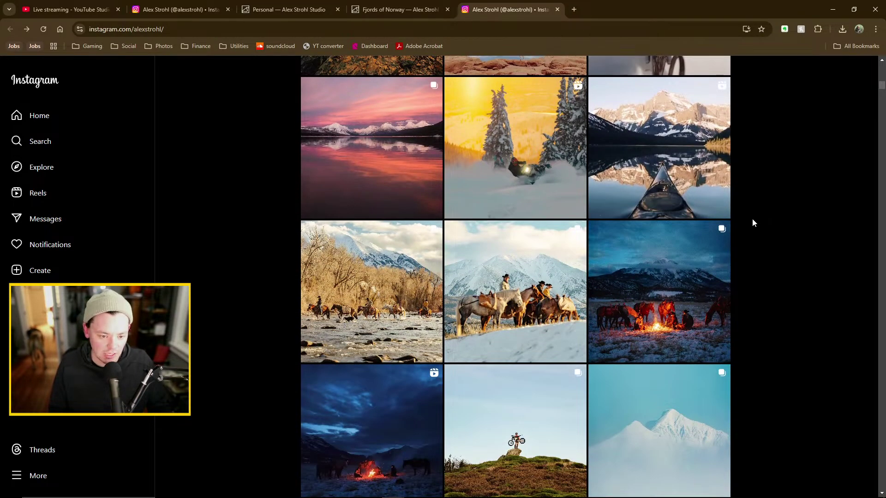
scroll(750, 214, down, 4)
scroll(767, 217, up, 3)
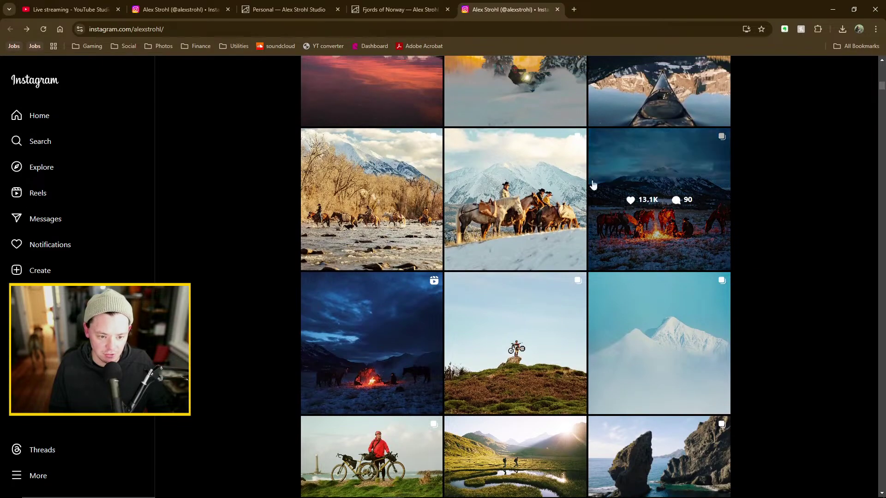
scroll(853, 226, down, 8)
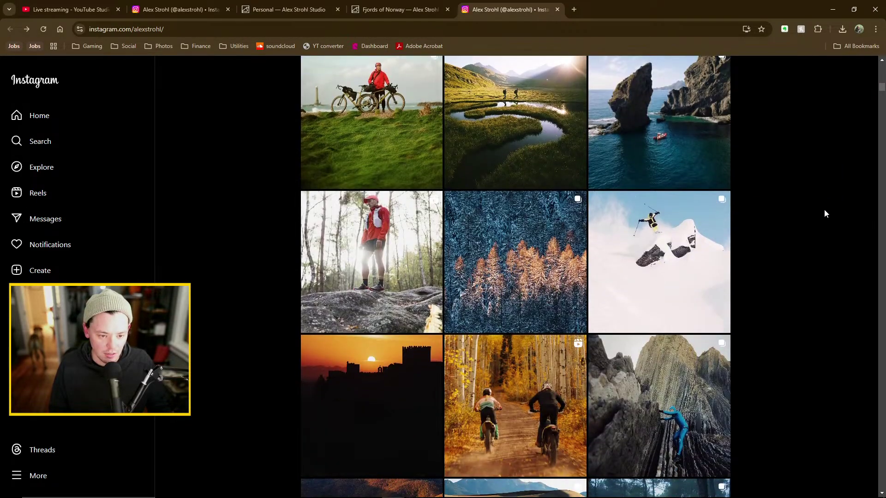
scroll(824, 209, up, 2)
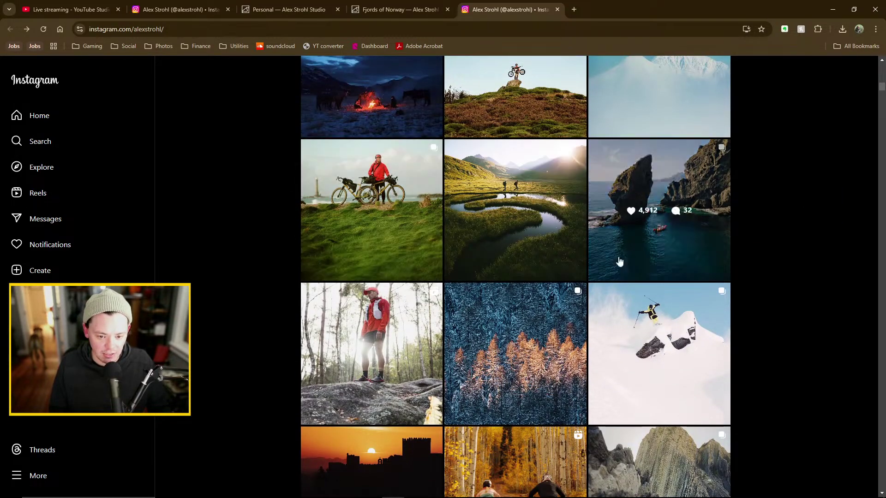
scroll(829, 287, down, 9)
scroll(682, 306, down, 4)
scroll(652, 221, down, 4)
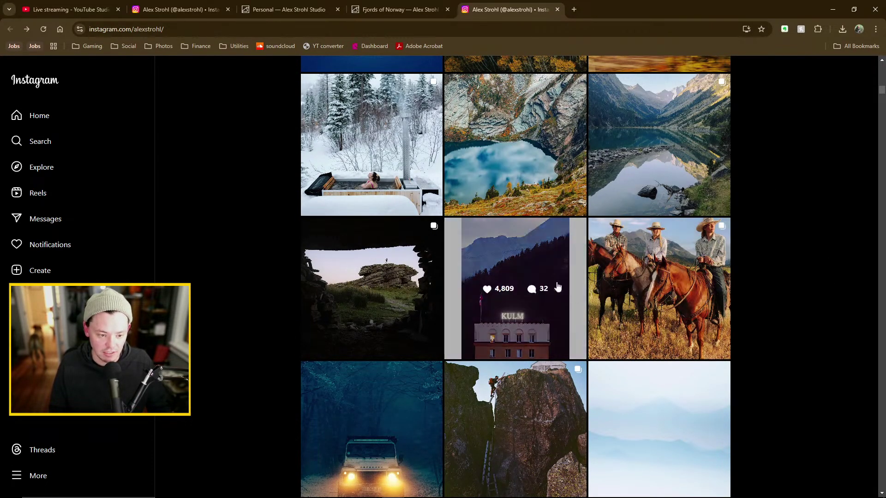
Examine the editing style of still older feed posts, from the Defender with headlights down to the Canyon advert and turquoise swimmer
scroll(832, 298, down, 6)
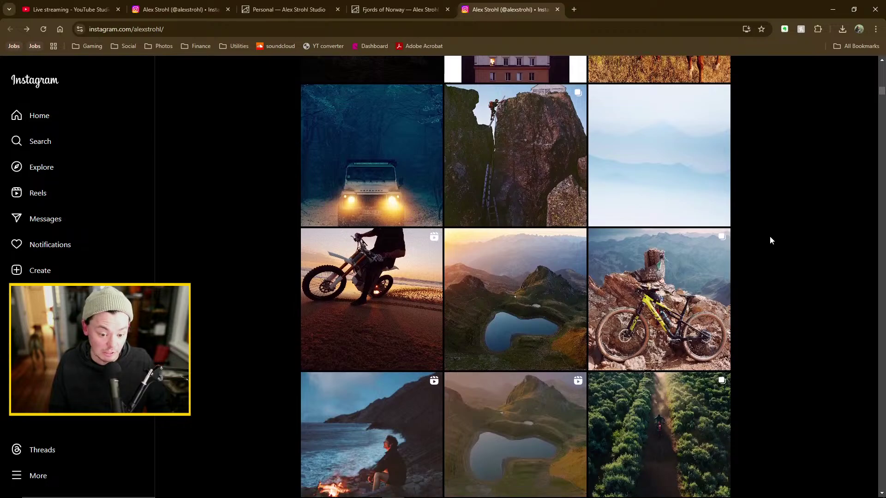
scroll(769, 237, down, 6)
scroll(767, 247, down, 5)
scroll(789, 313, down, 4)
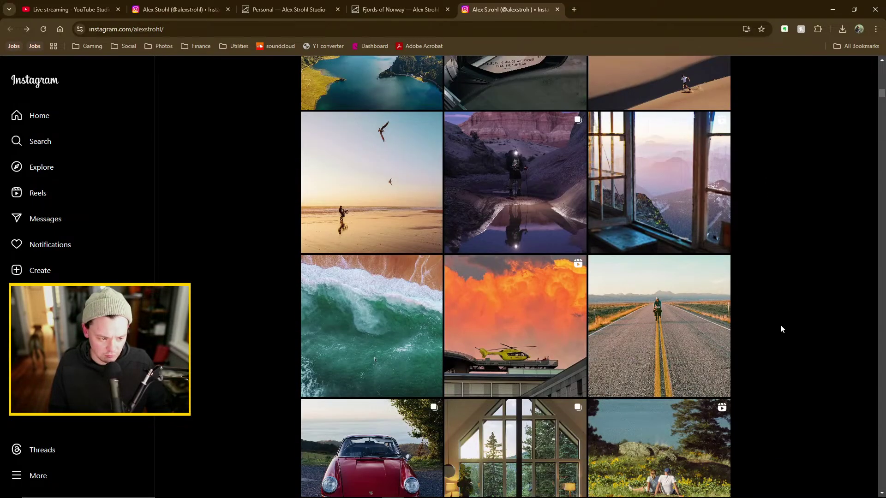
scroll(791, 221, down, 7)
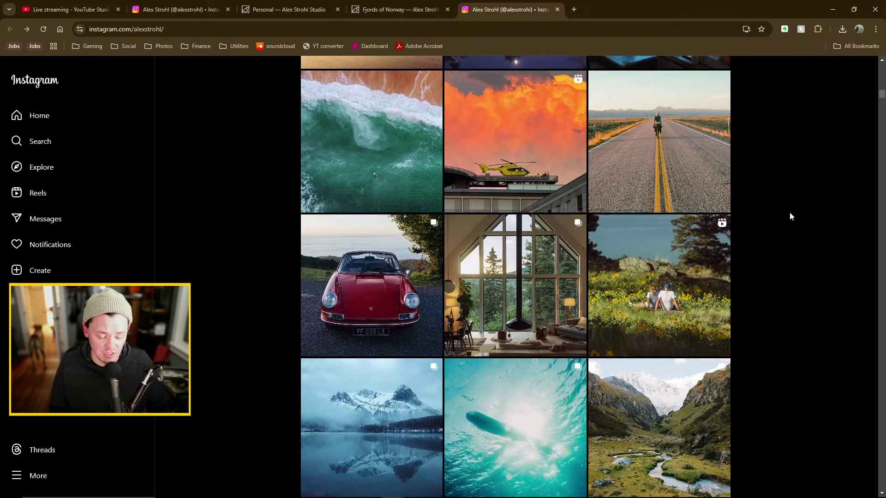
scroll(787, 203, down, 7)
scroll(788, 203, down, 6)
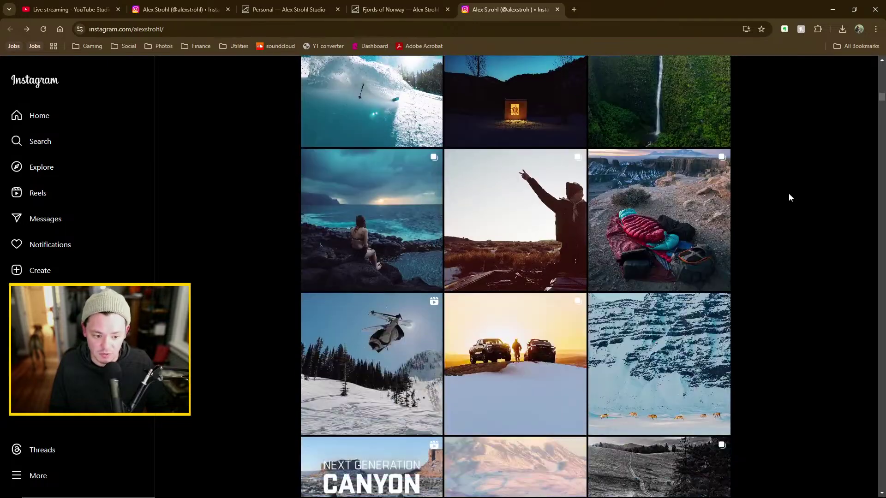
scroll(787, 176, down, 8)
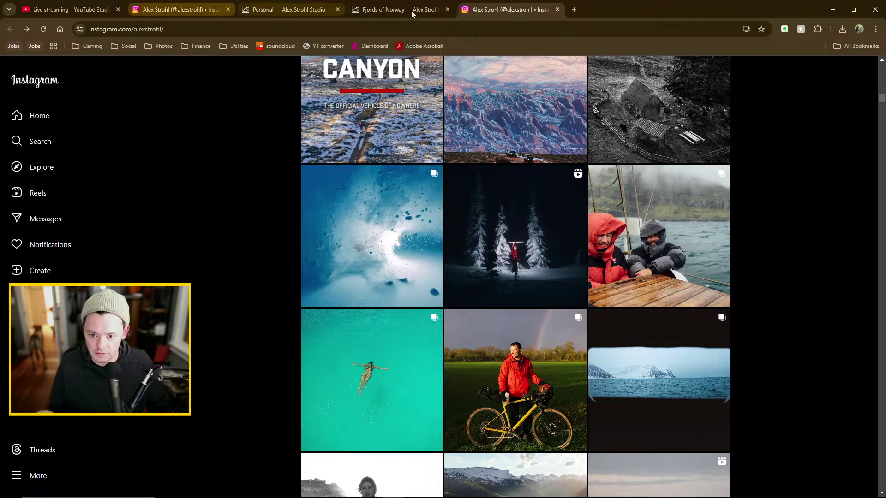
Switch to Lightroom Classic and look over the lake and mountain raw photos in the Alex Strohl collection
click(832, 10)
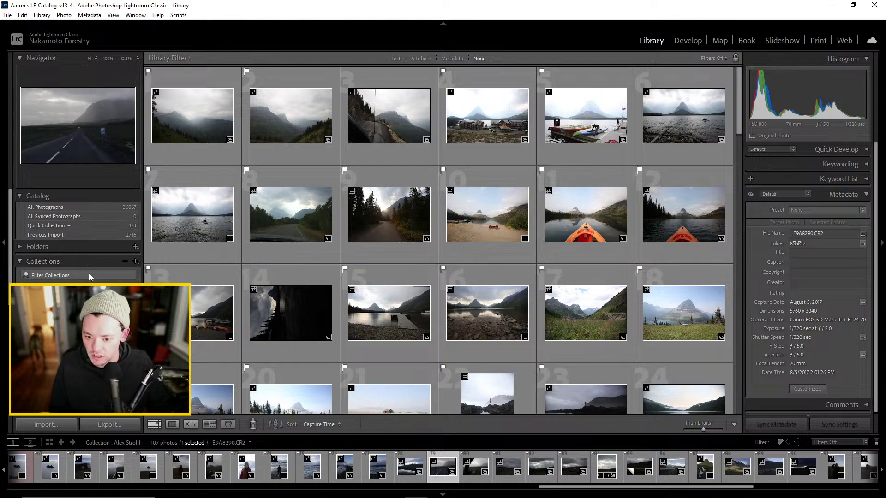
scroll(90, 276, down, 3)
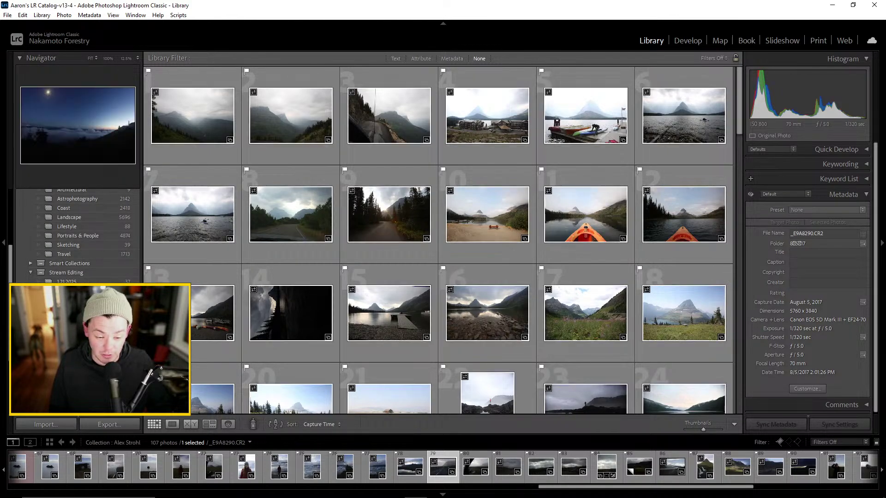
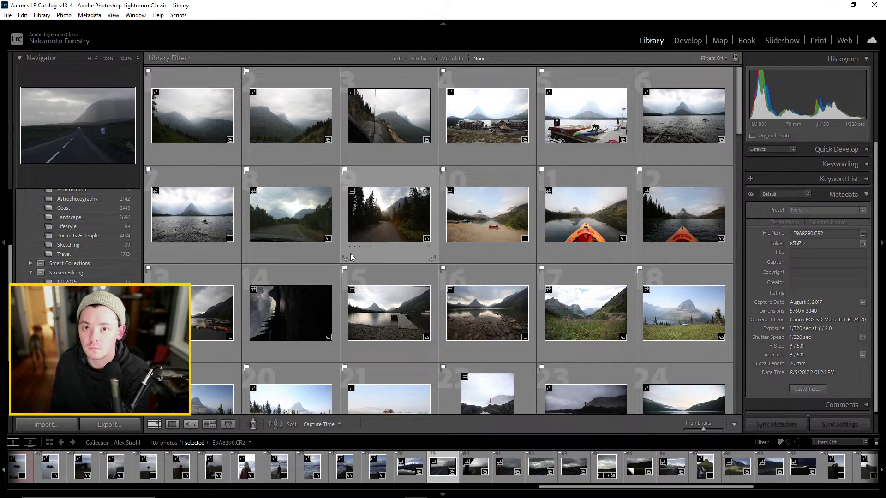
scroll(494, 250, down, 3)
scroll(494, 250, up, 3)
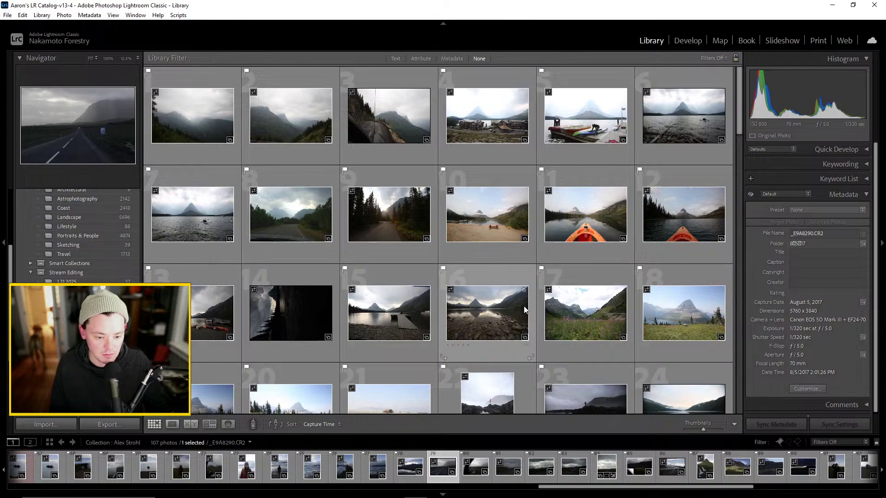
Switch back to the alexstrohl Instagram feed in Chrome and review the posts around the Canyon advert down to the green river valley
mouse_move(398, 481)
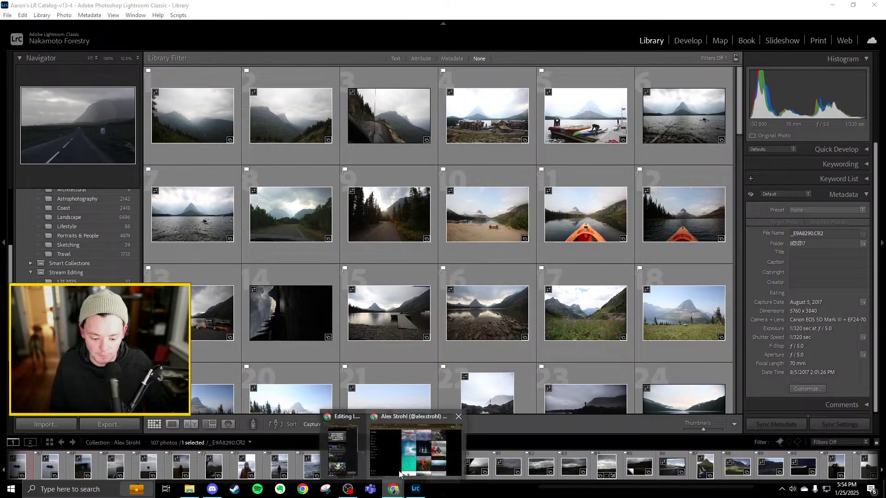
click(410, 455)
scroll(571, 300, down, 4)
scroll(538, 289, up, 8)
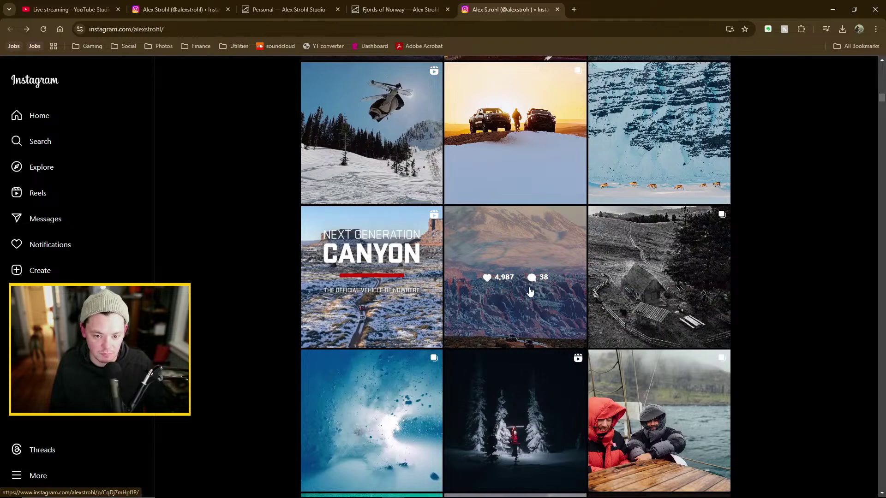
scroll(535, 276, up, 2)
scroll(600, 281, down, 9)
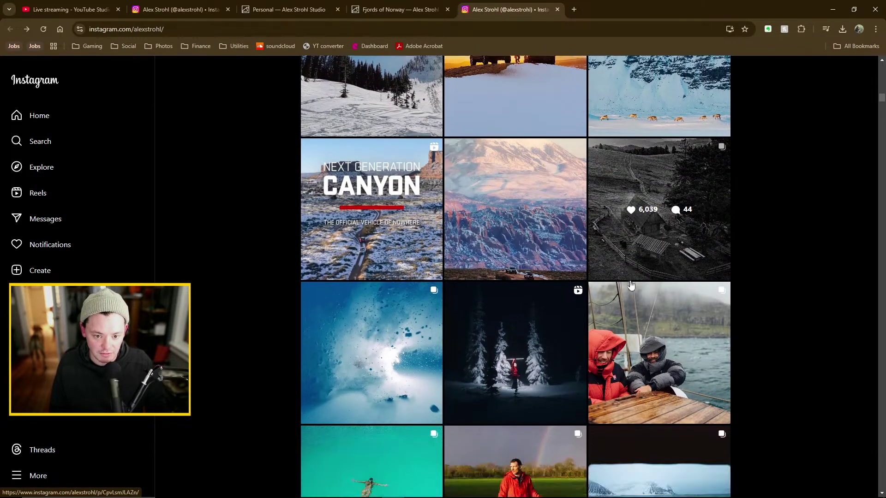
scroll(617, 291, down, 4)
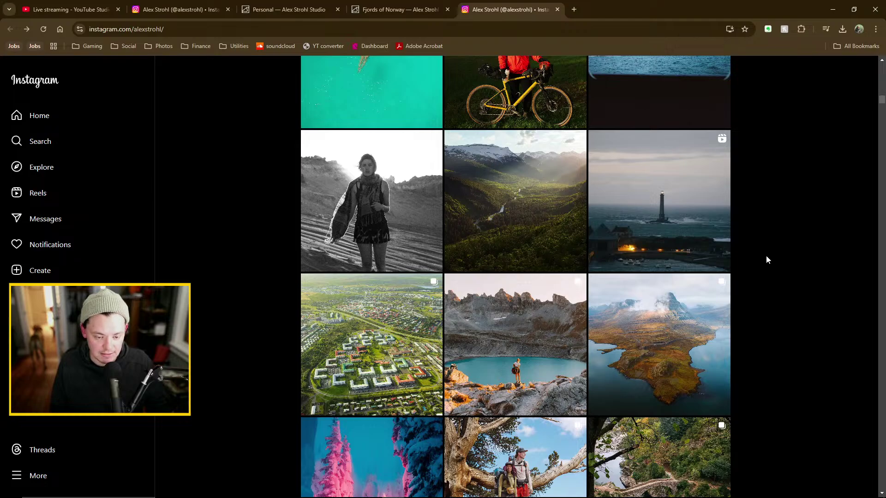
Open the green river valley post about water in Glacier NP, view all three of its photos, and close it
scroll(764, 259, down, 1)
click(532, 181)
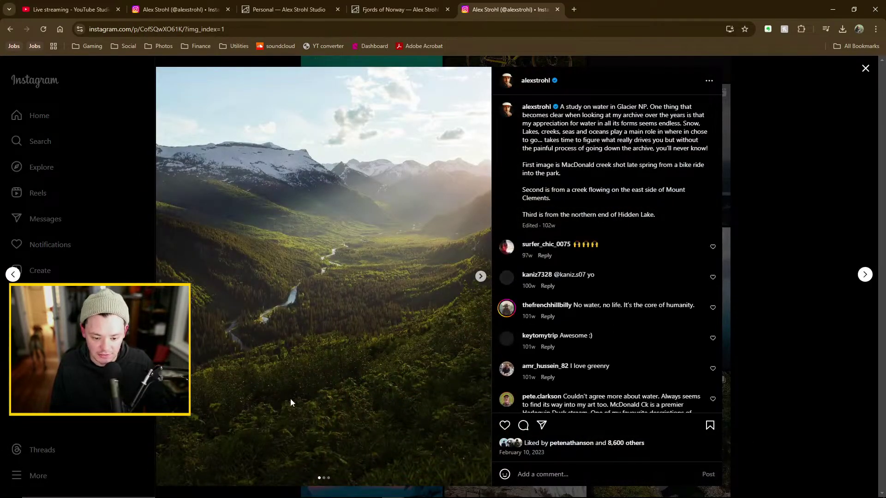
click(480, 276)
click(480, 277)
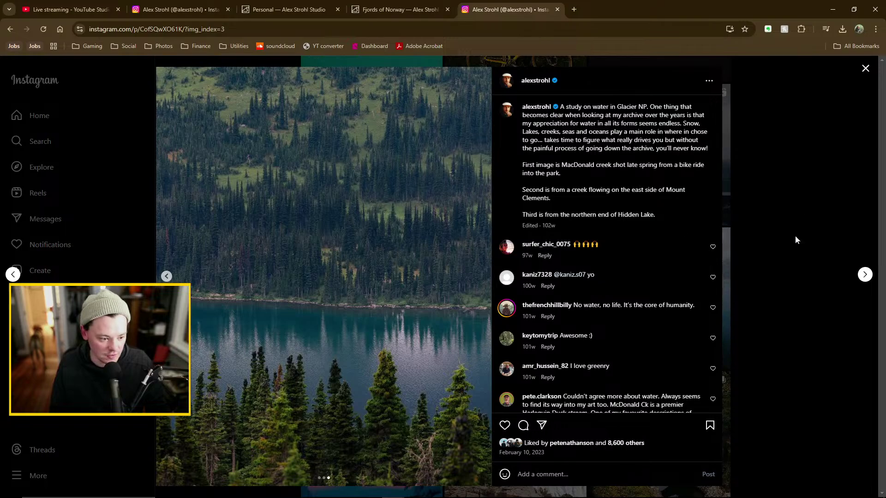
click(790, 248)
Review the older feed posts from the pink-lit snowy trees and lighthouse down to the purple mountains and the iceberg at sunset
scroll(796, 253, down, 5)
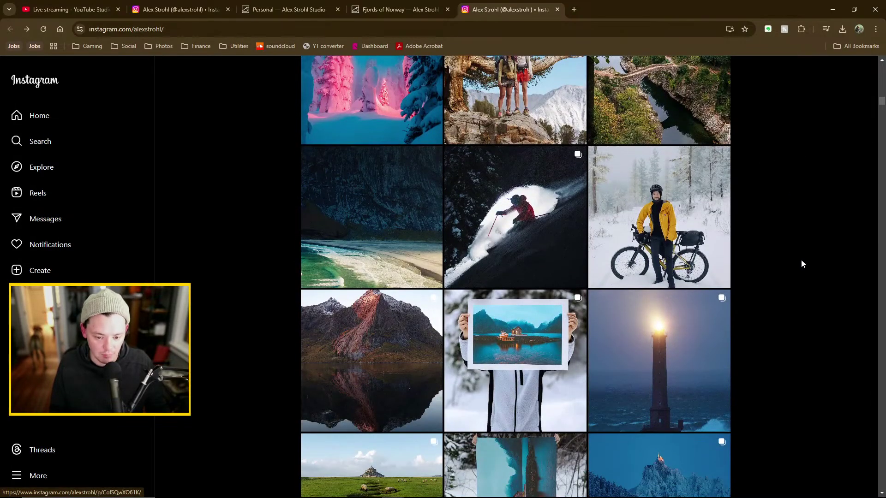
scroll(803, 265, down, 4)
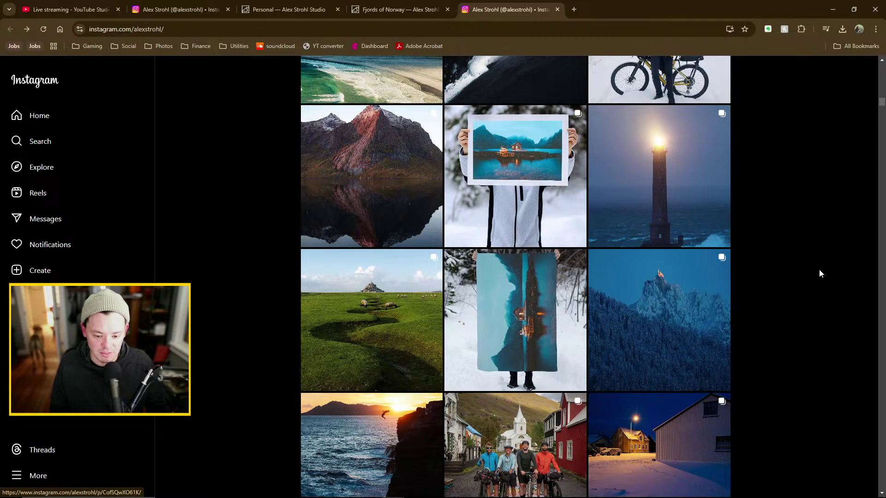
scroll(820, 263, down, 3)
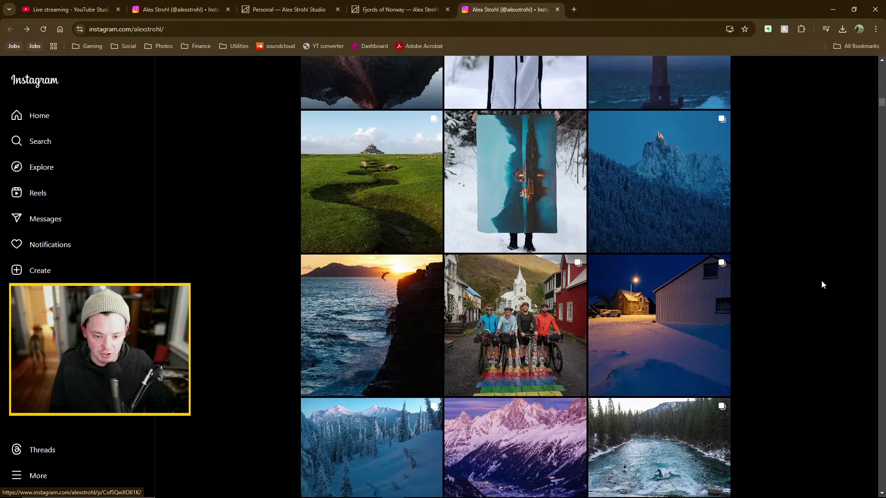
scroll(812, 279, down, 8)
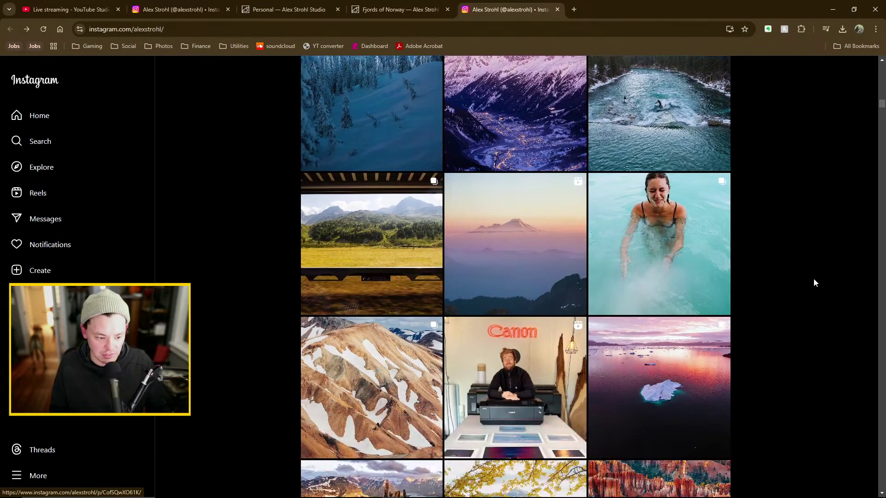
Open the Narsaq, Greenland post with the iceberg at sunset, view all five of its photos, and close it
scroll(807, 281, down, 4)
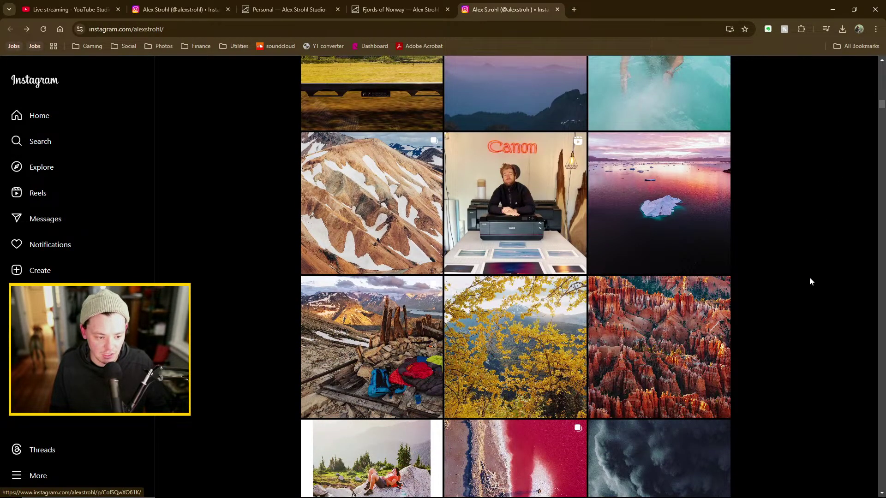
scroll(801, 276, down, 2)
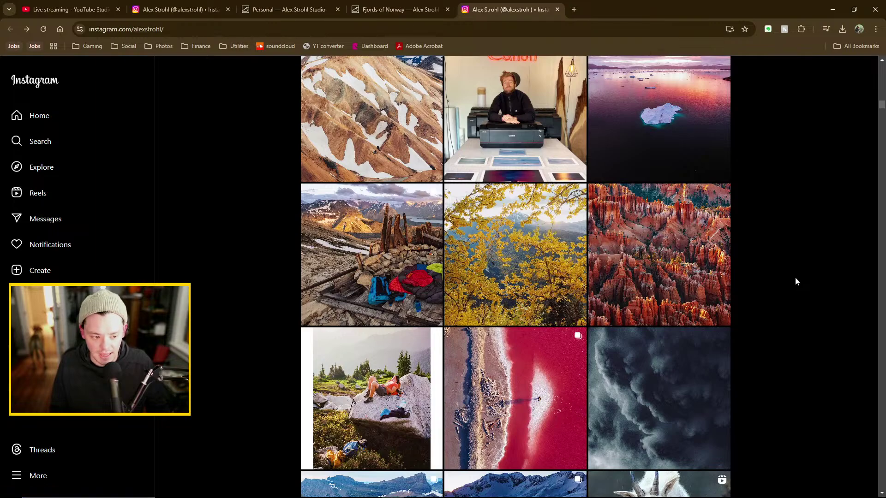
scroll(795, 277, up, 2)
click(701, 251)
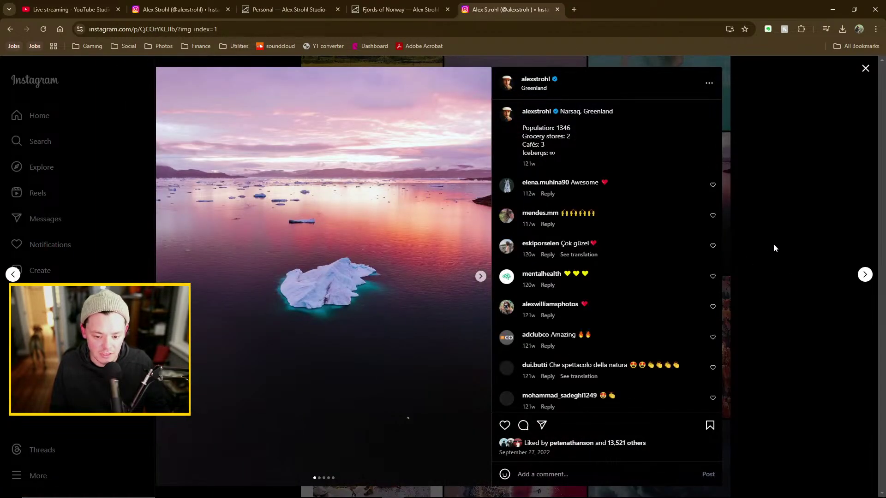
click(480, 277)
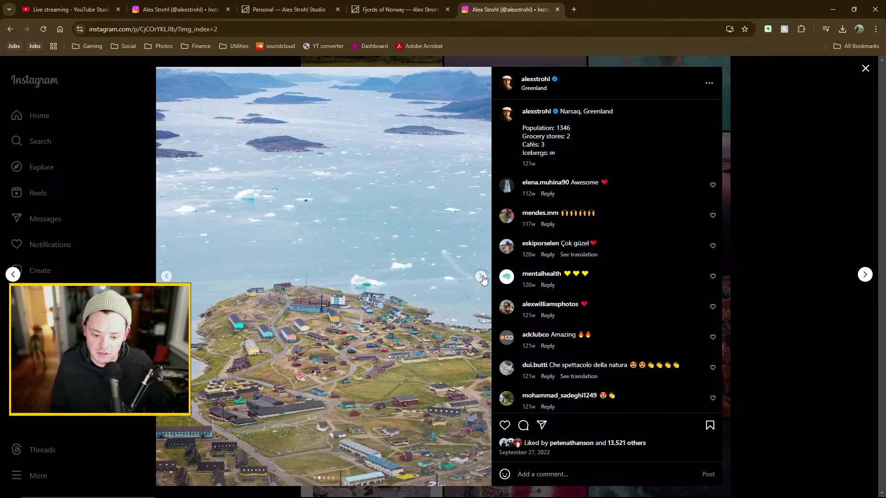
click(482, 278)
click(480, 277)
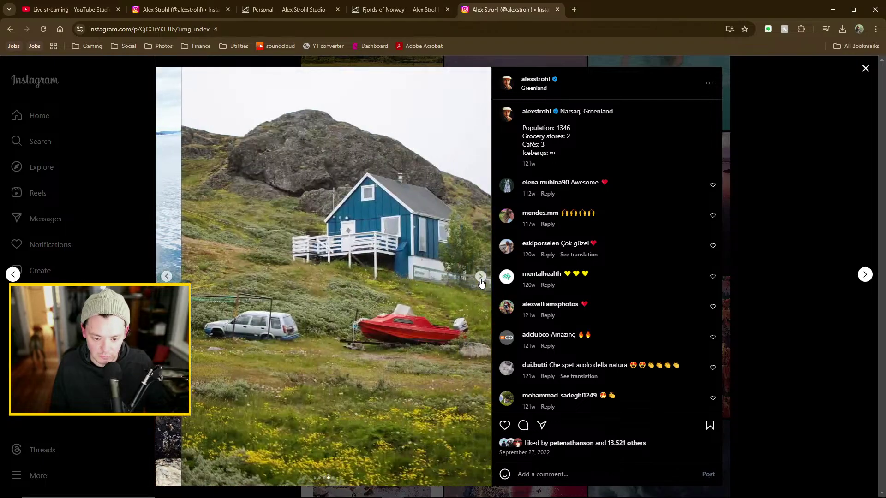
click(480, 277)
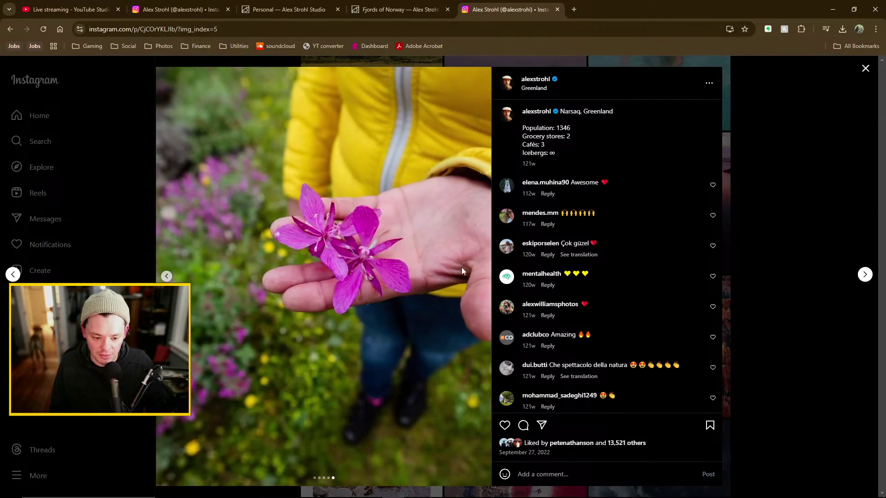
click(112, 220)
Open the North Cascades nap time post of the hiker resting on a boulder, examine it, and close it
scroll(758, 260, down, 2)
scroll(775, 263, down, 2)
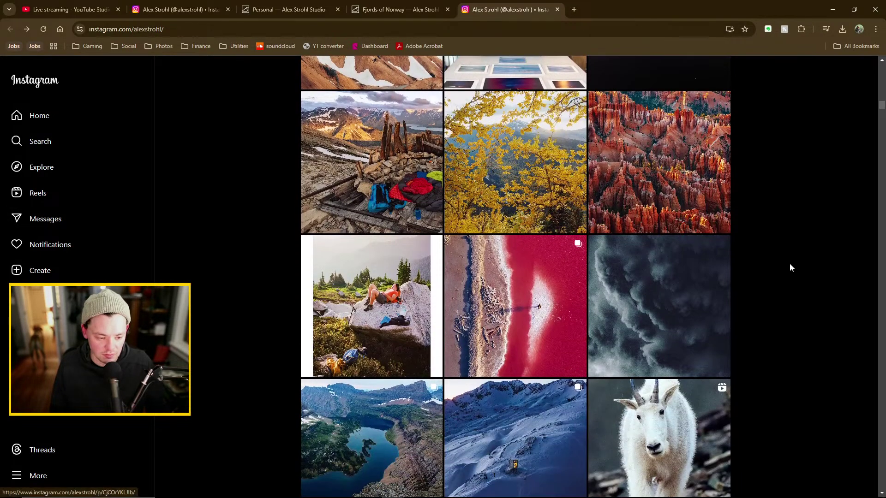
scroll(777, 241, down, 2)
click(387, 176)
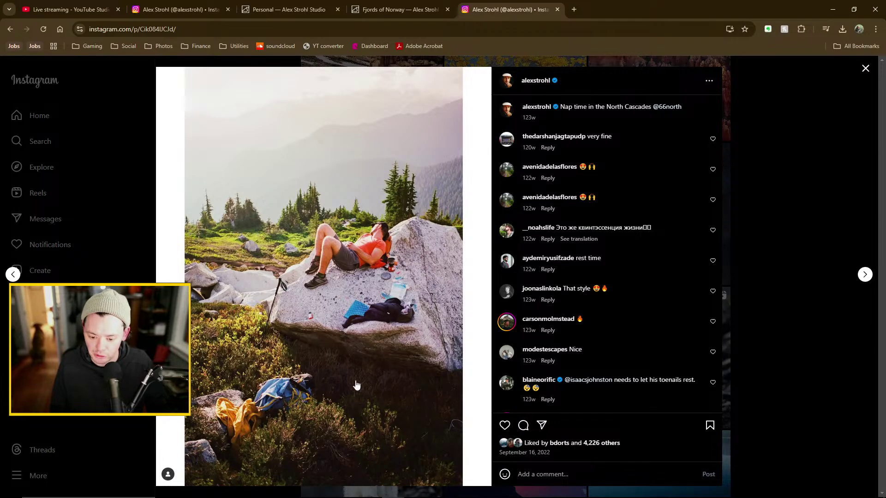
click(857, 201)
Review the older feed posts from the red shoreline aerial and mountain goats down to the Alps photos and the two cyclists
scroll(804, 259, down, 4)
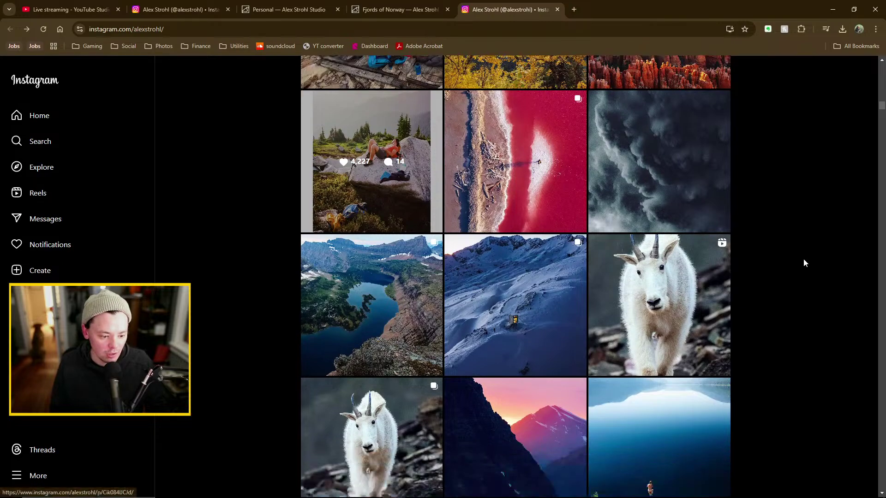
scroll(805, 256, down, 4)
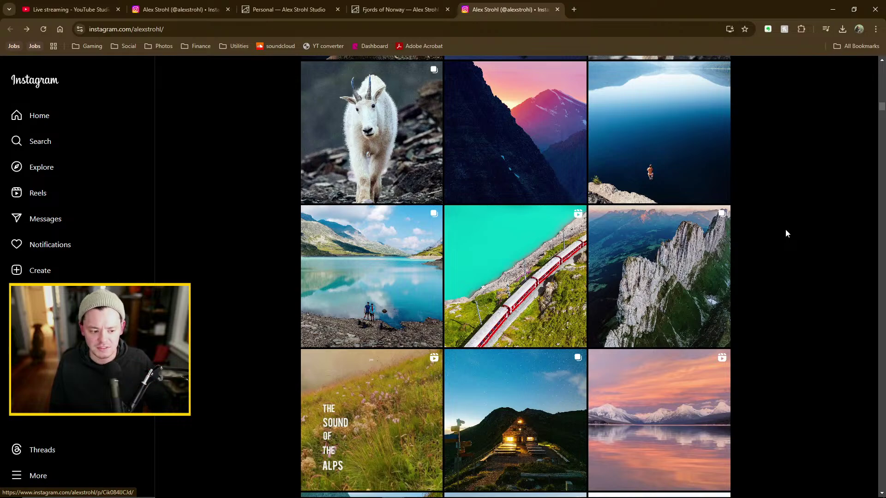
scroll(801, 226, down, 7)
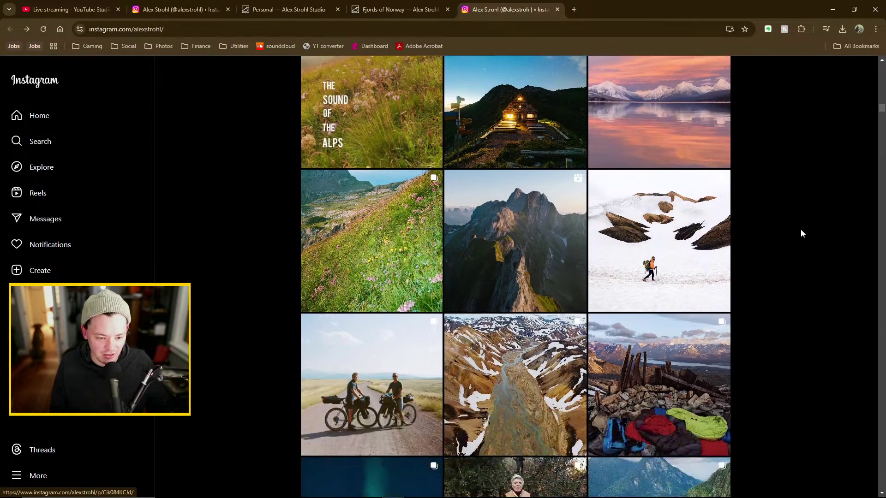
scroll(797, 220, down, 5)
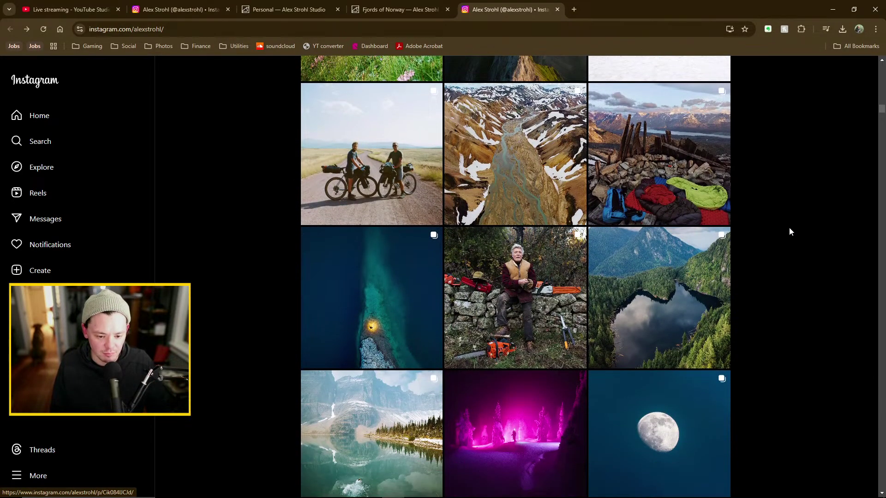
scroll(790, 220, up, 9)
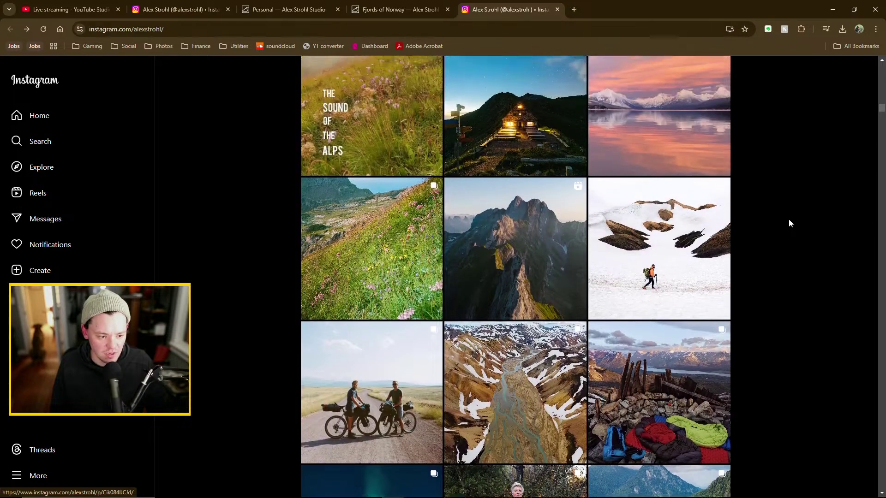
scroll(788, 223, down, 5)
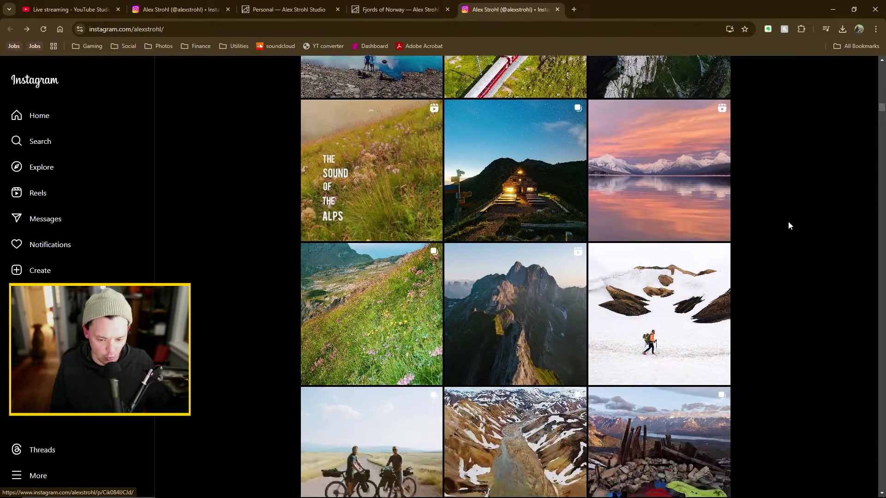
scroll(790, 218, down, 3)
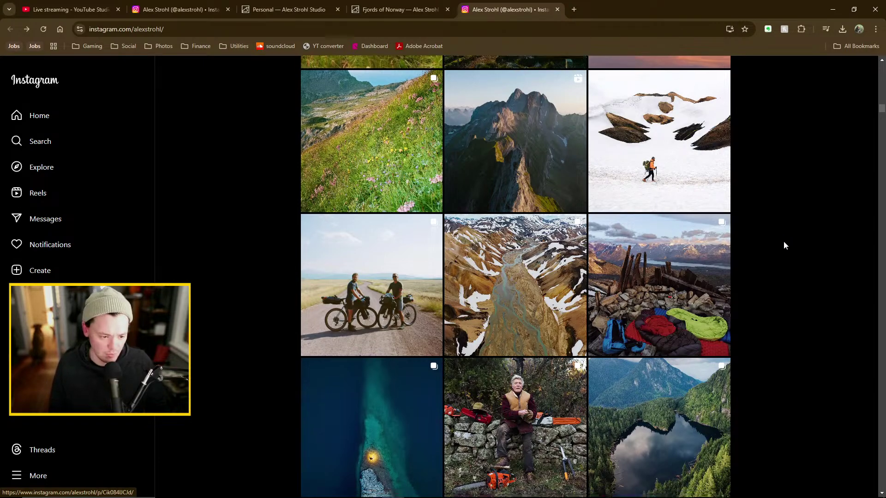
Review the older posts down to the canoe at dusk, and view and close the Earth Day reel with the pale mountain lake cover
scroll(783, 244, down, 3)
scroll(771, 239, down, 6)
scroll(773, 238, down, 2)
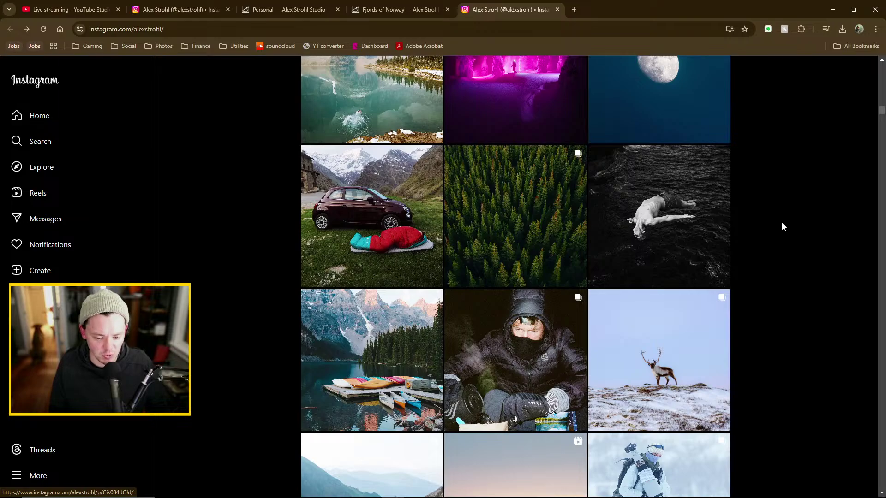
scroll(780, 226, down, 5)
scroll(780, 225, up, 2)
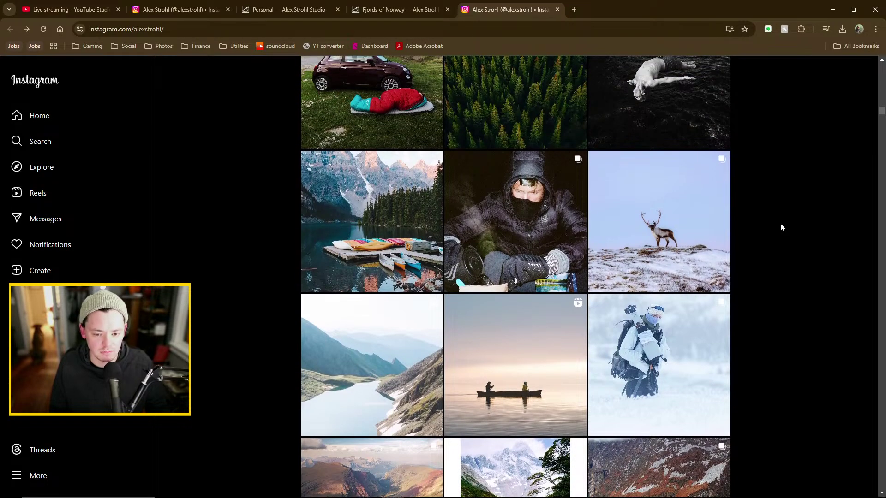
scroll(780, 222, down, 5)
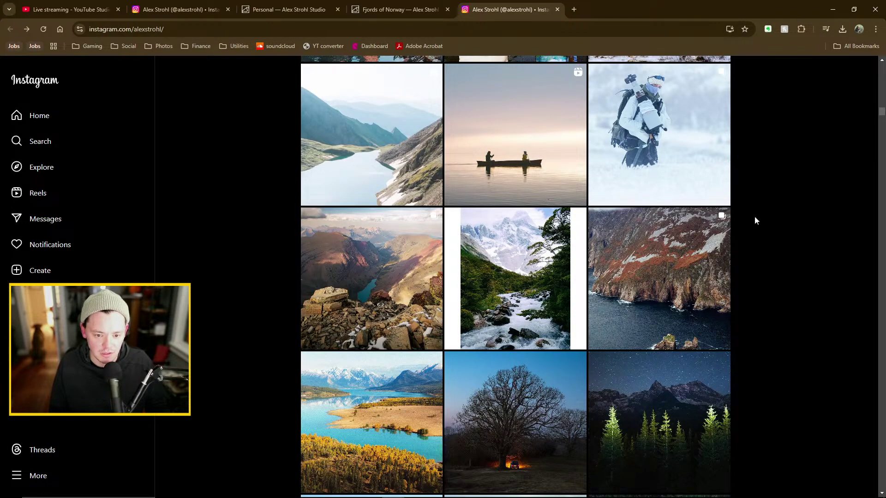
click(399, 178)
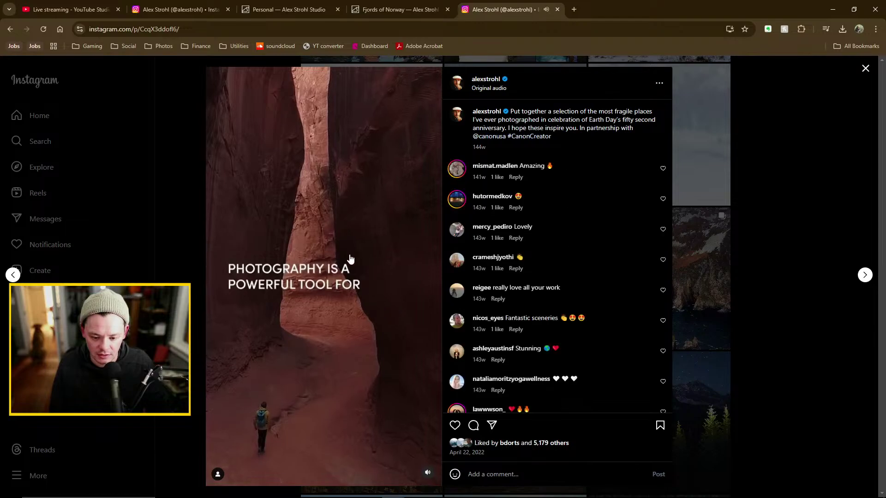
click(795, 215)
Browse down past the red peaks and aurora to the Pyrenees mountain hut post, view its photo, and close it
scroll(790, 221, down, 6)
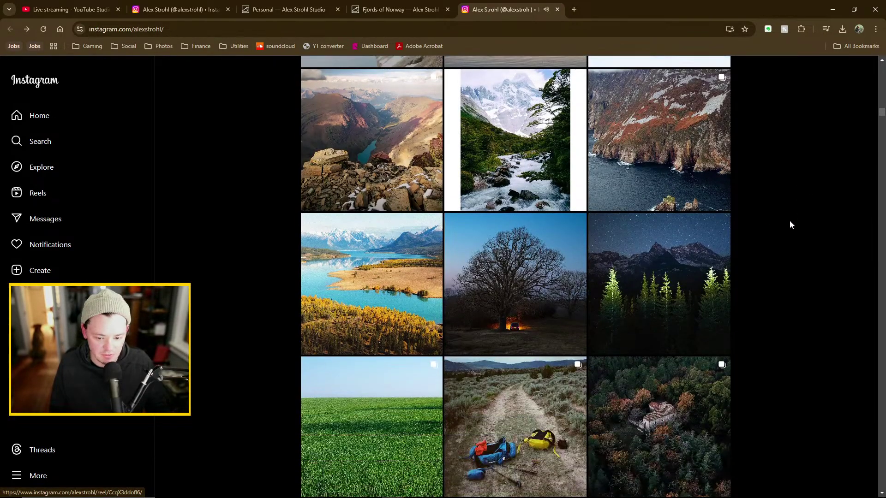
scroll(811, 226, down, 5)
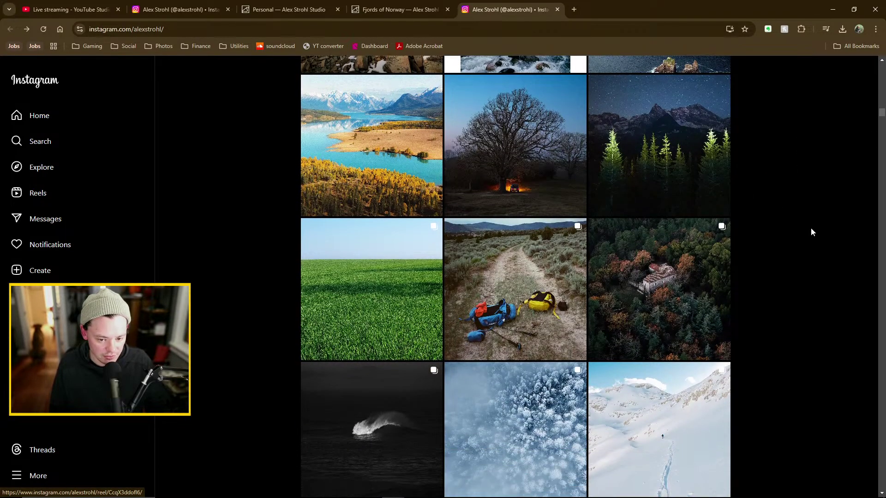
scroll(807, 233, down, 5)
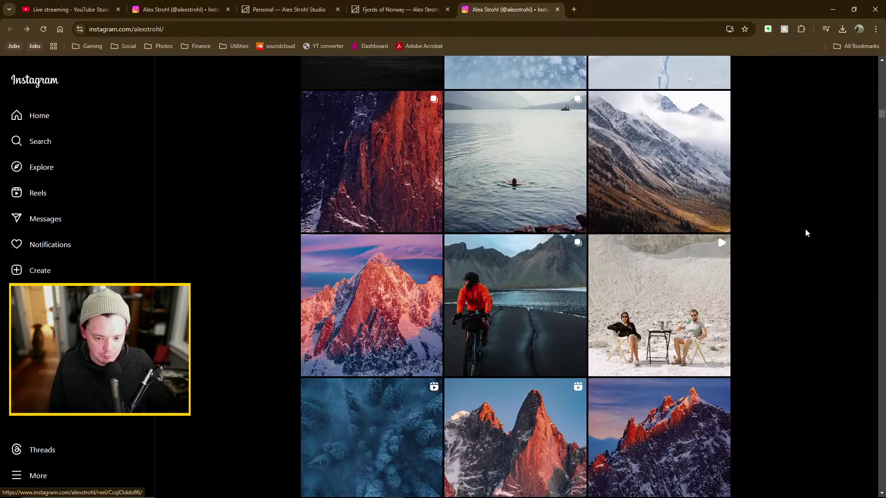
scroll(806, 233, down, 6)
scroll(805, 233, down, 17)
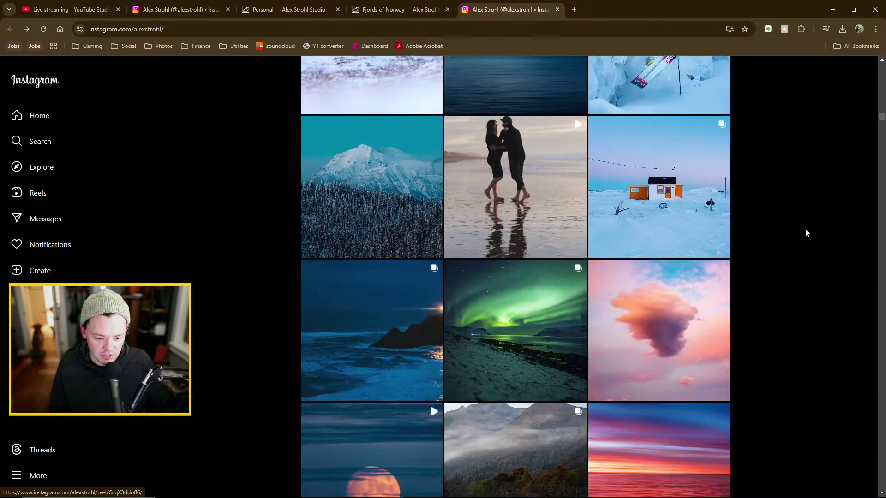
scroll(804, 230, down, 3)
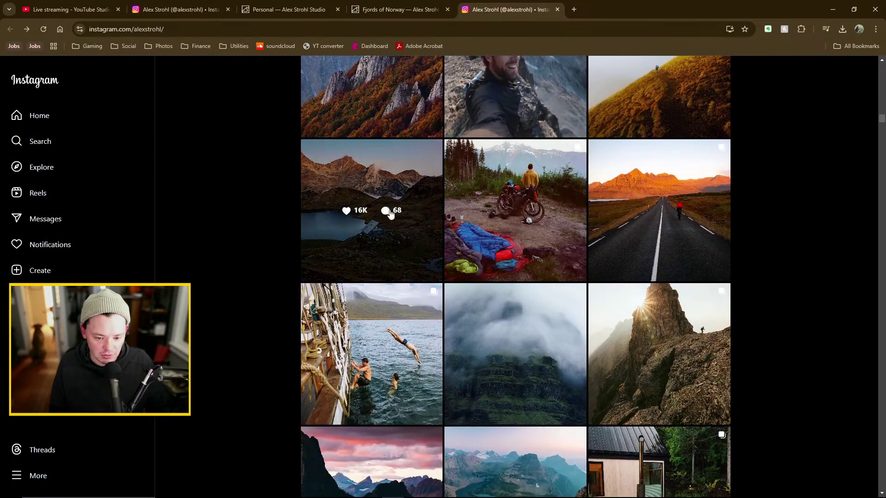
click(411, 176)
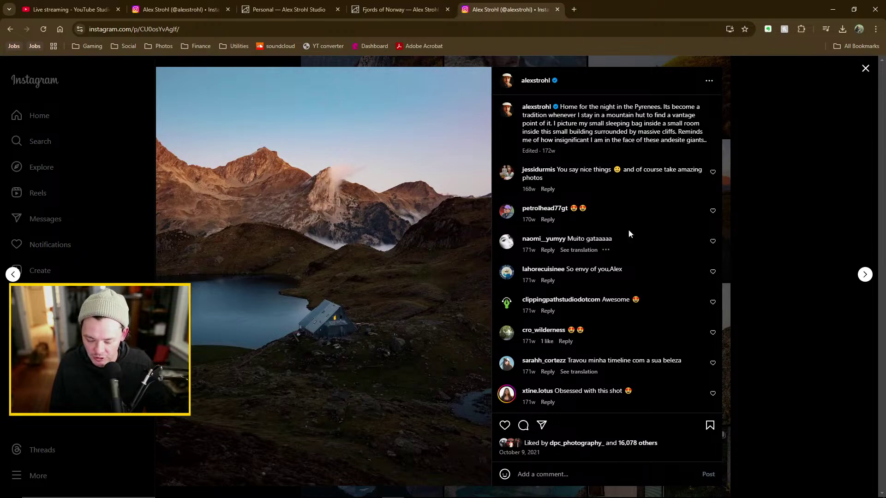
click(793, 196)
Review the older posts from the pink-clouded peaks down to the underwater diver, and return to the blue snowy mountain and cactus photos
scroll(773, 271, down, 6)
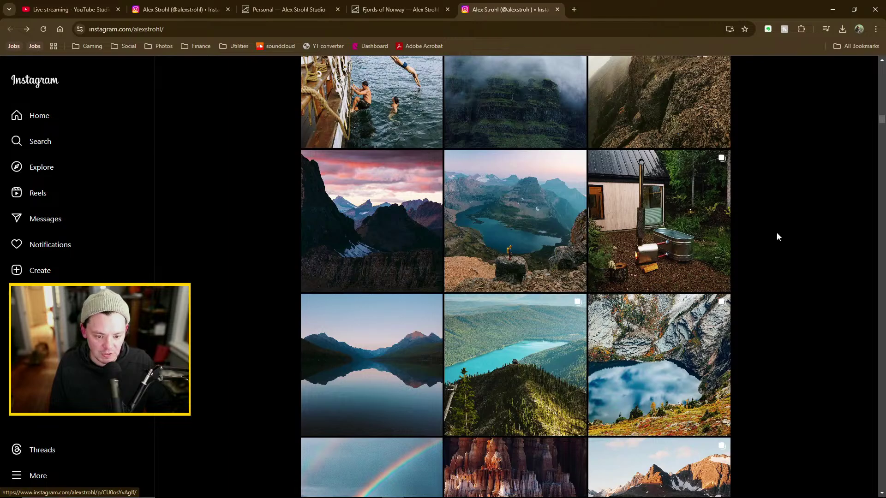
scroll(777, 233, down, 4)
scroll(785, 219, down, 10)
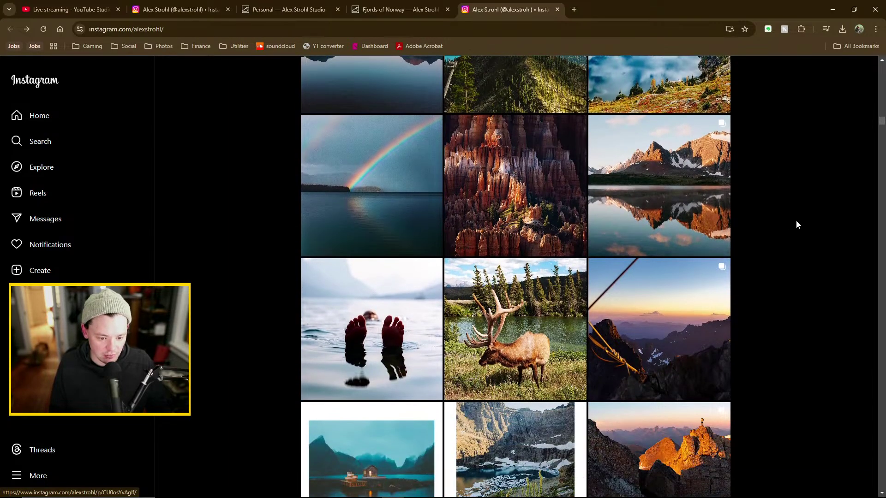
scroll(796, 220, down, 5)
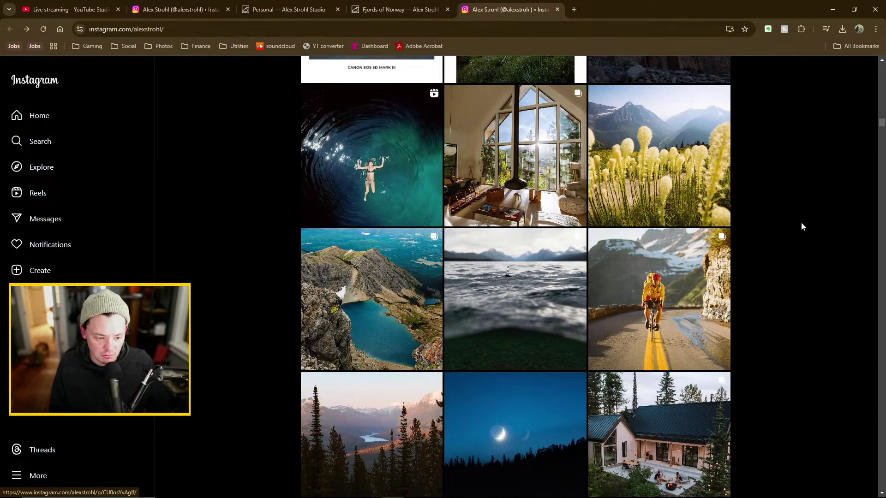
scroll(801, 227, down, 6)
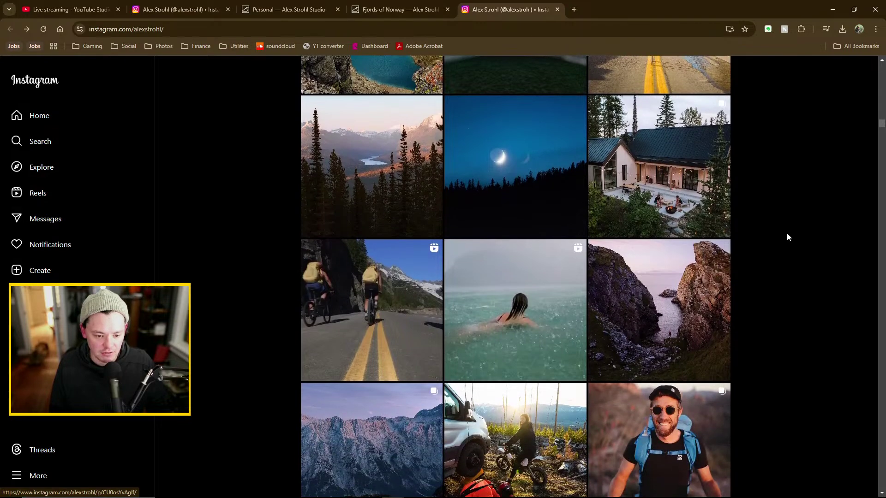
scroll(784, 240, down, 6)
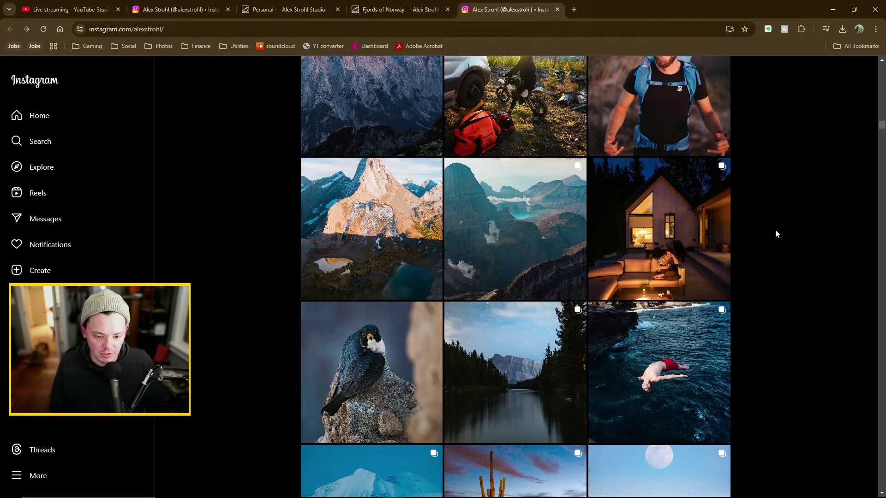
scroll(778, 226, down, 8)
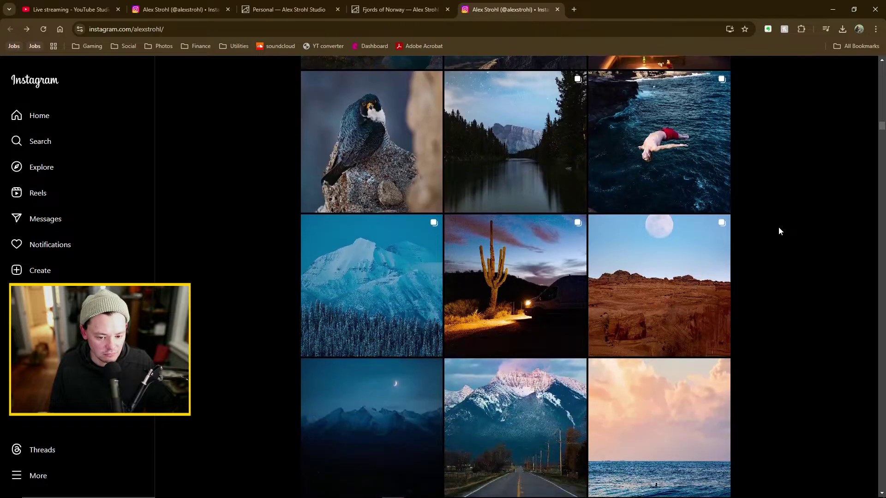
scroll(773, 227, down, 12)
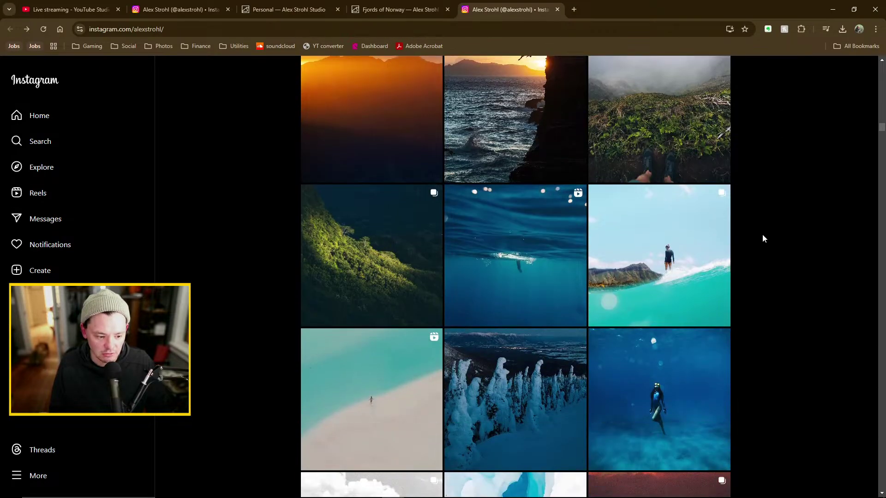
scroll(772, 231, up, 4)
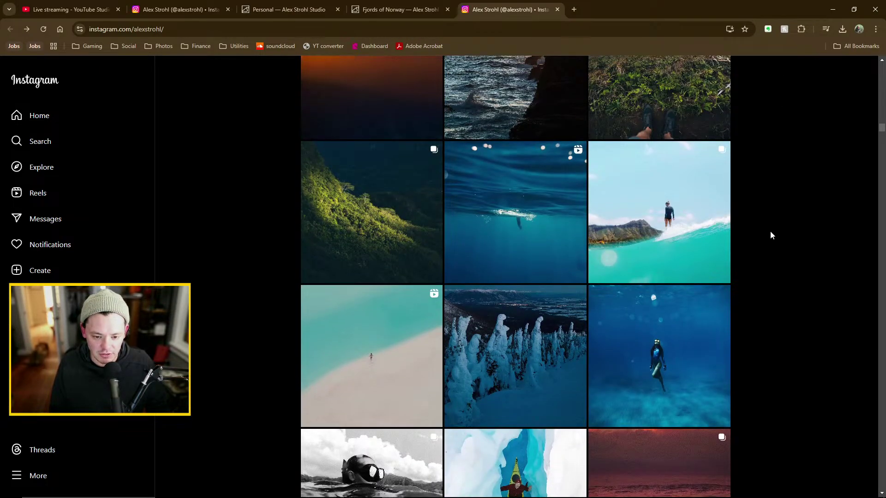
scroll(771, 230, up, 5)
scroll(784, 220, up, 2)
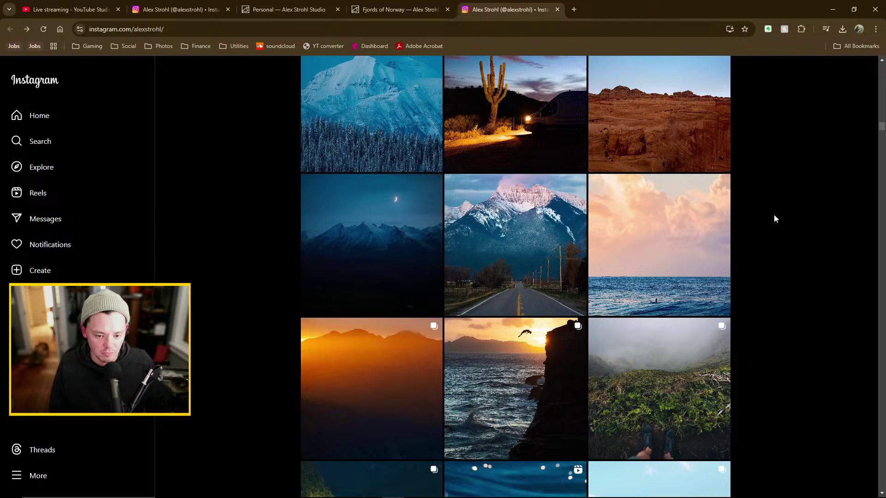
scroll(769, 226, up, 4)
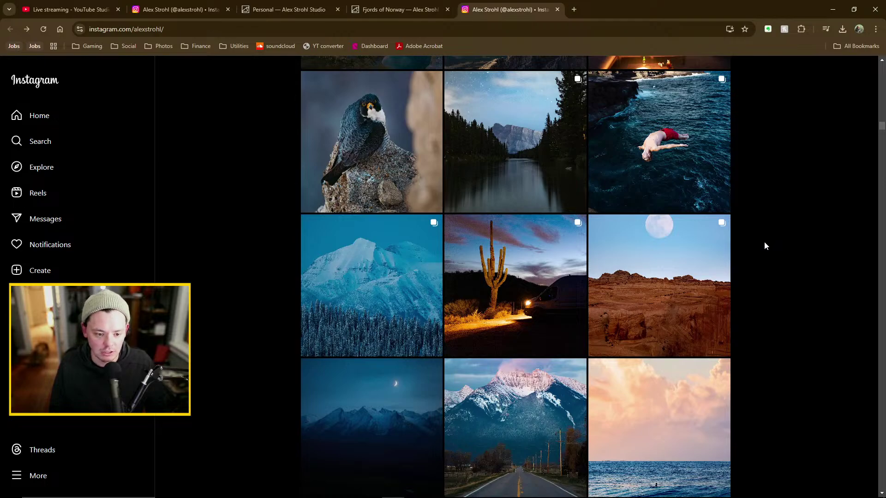
Review the feed from the moon and cabin photos near the two cyclists down to the red plane over ice and the green auroras
scroll(764, 241, up, 9)
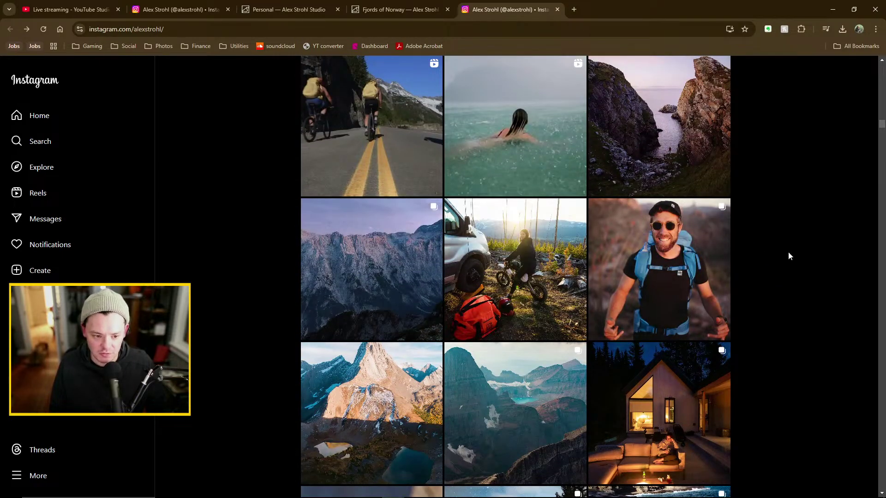
scroll(784, 257, up, 3)
scroll(775, 265, up, 2)
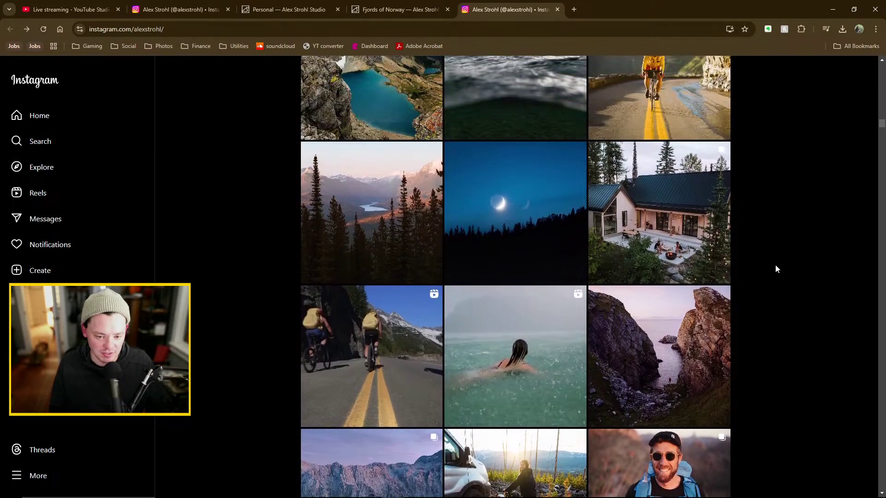
scroll(771, 271, down, 12)
scroll(770, 274, down, 17)
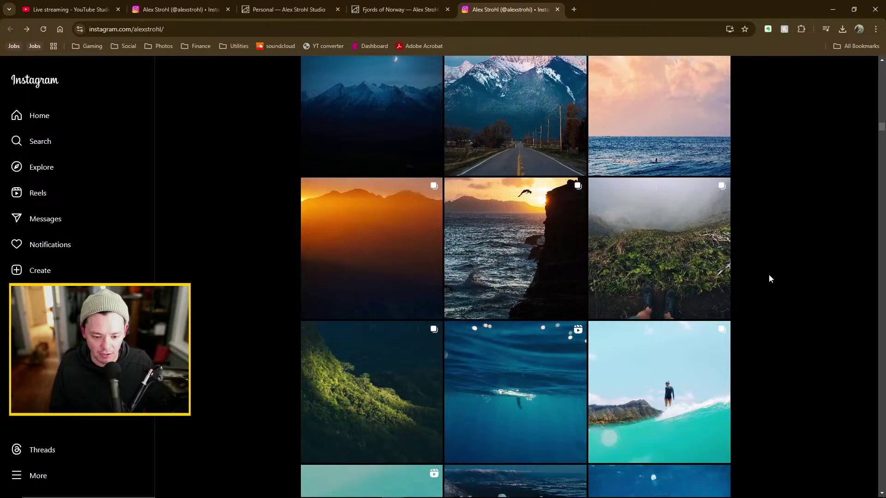
scroll(767, 280, down, 3)
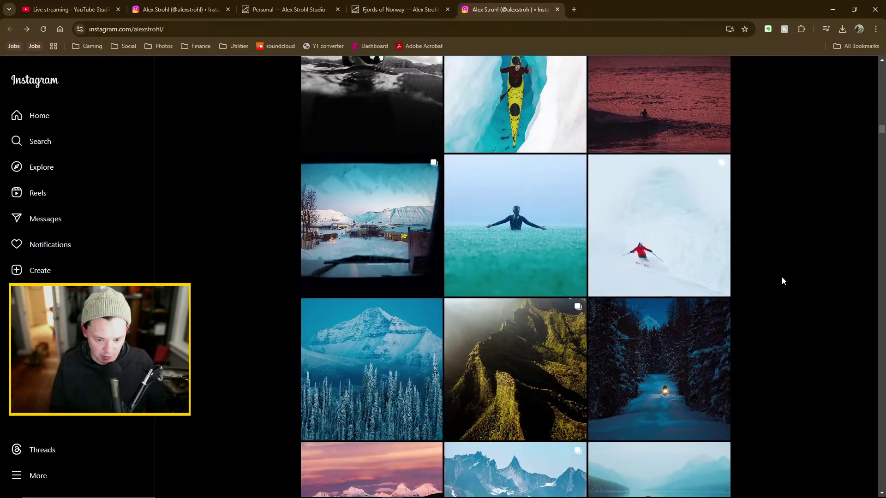
scroll(781, 276, down, 6)
scroll(777, 261, up, 2)
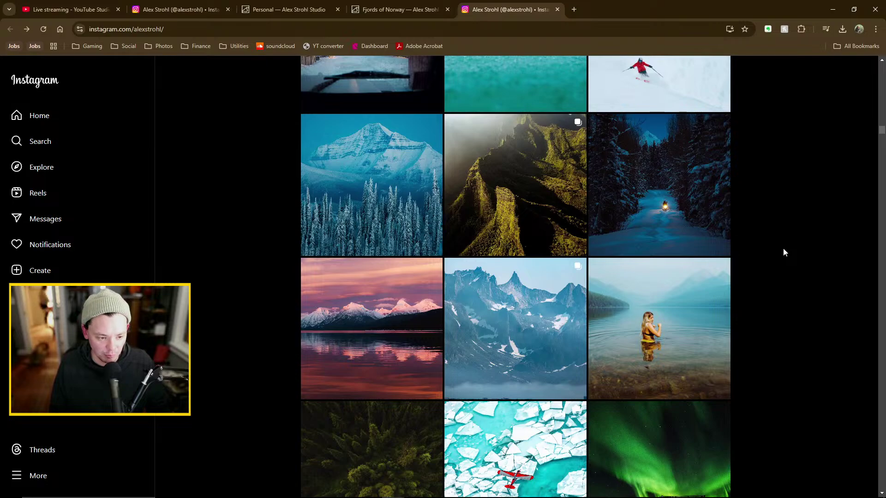
scroll(783, 252, down, 7)
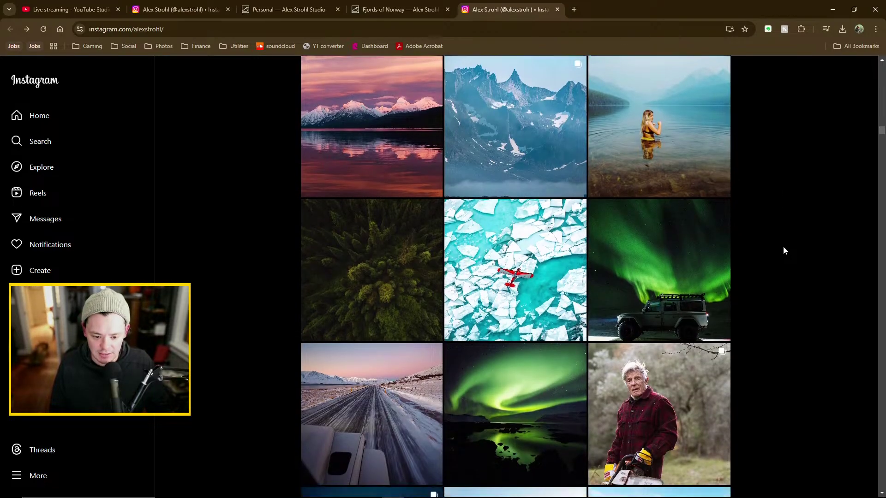
scroll(796, 240, up, 1)
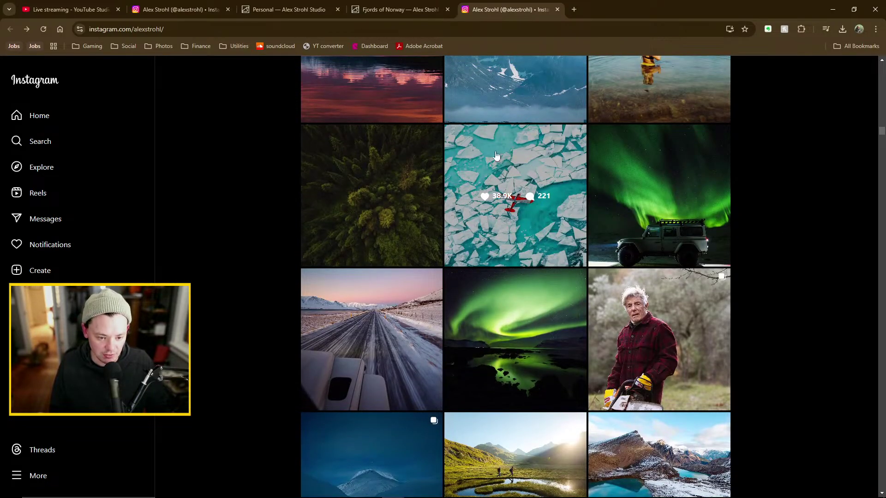
Return up the feed to the sunlit green ridge post from Oahu, view its first three photos, and close it
scroll(796, 231, up, 5)
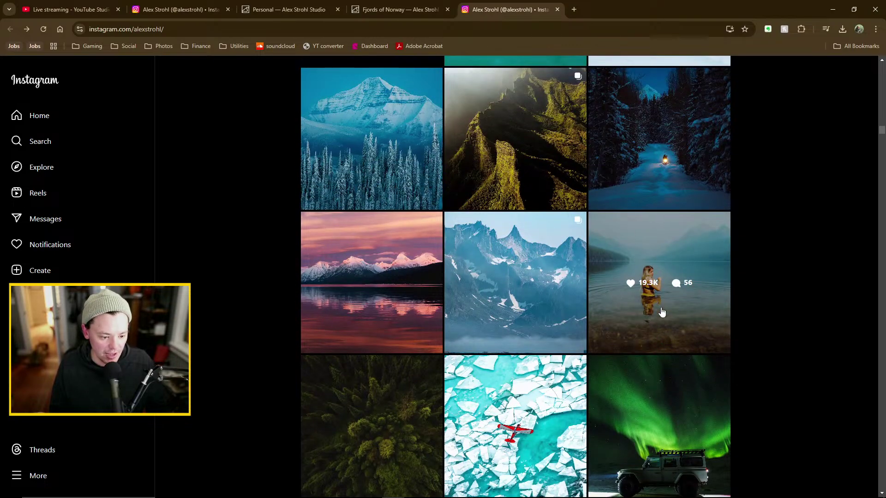
scroll(802, 289, up, 4)
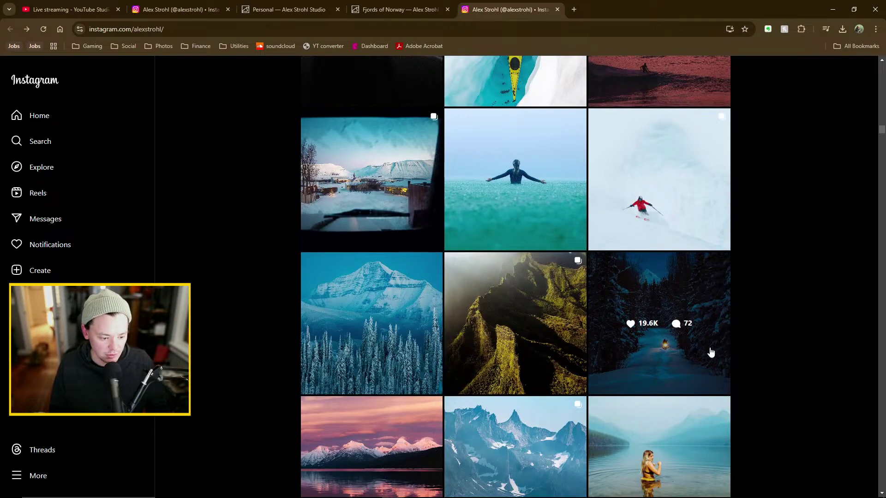
scroll(798, 300, up, 3)
scroll(802, 277, up, 4)
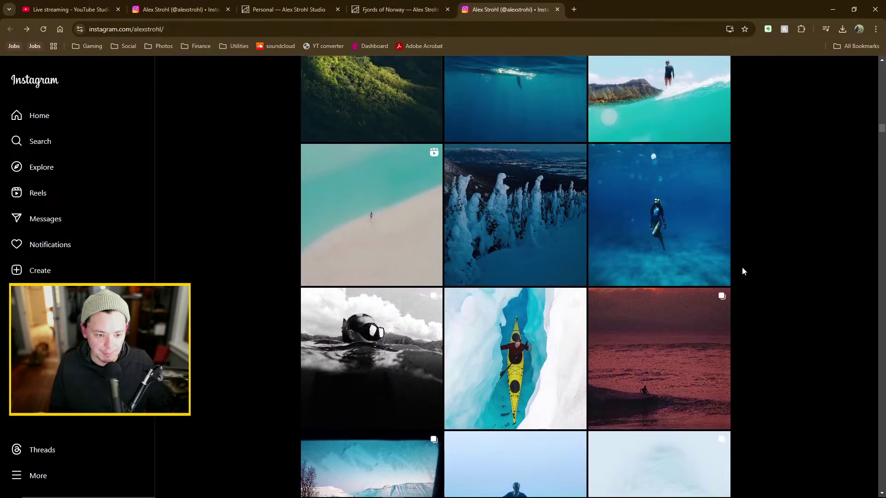
scroll(740, 282, up, 2)
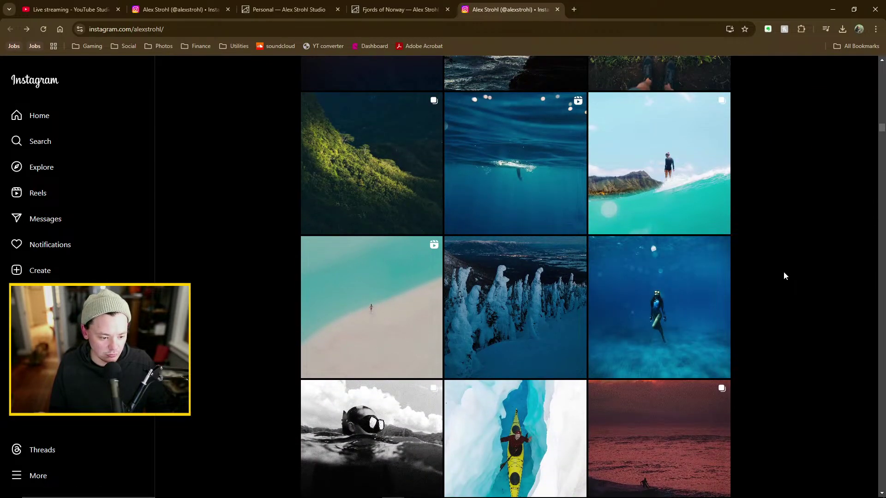
scroll(776, 259, up, 3)
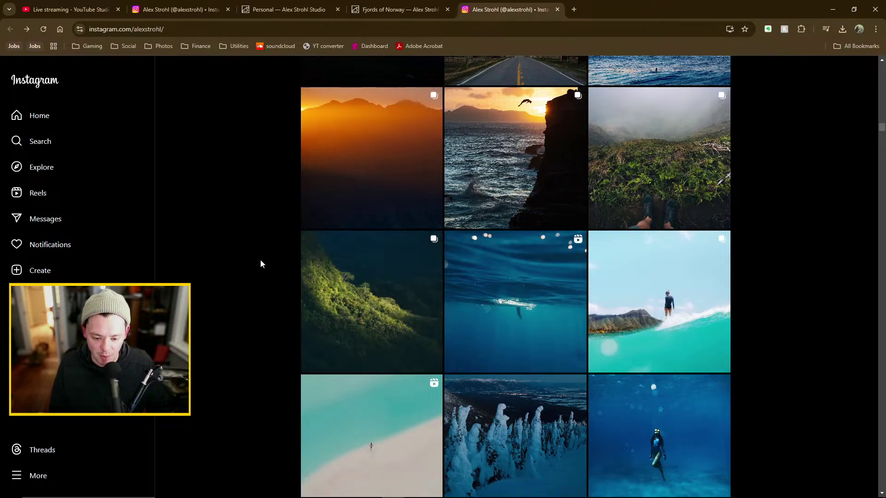
click(369, 277)
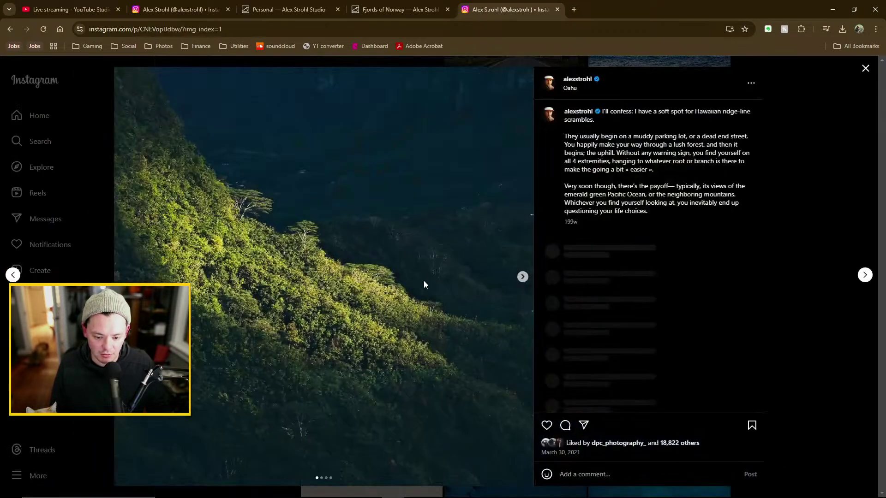
click(523, 277)
click(523, 278)
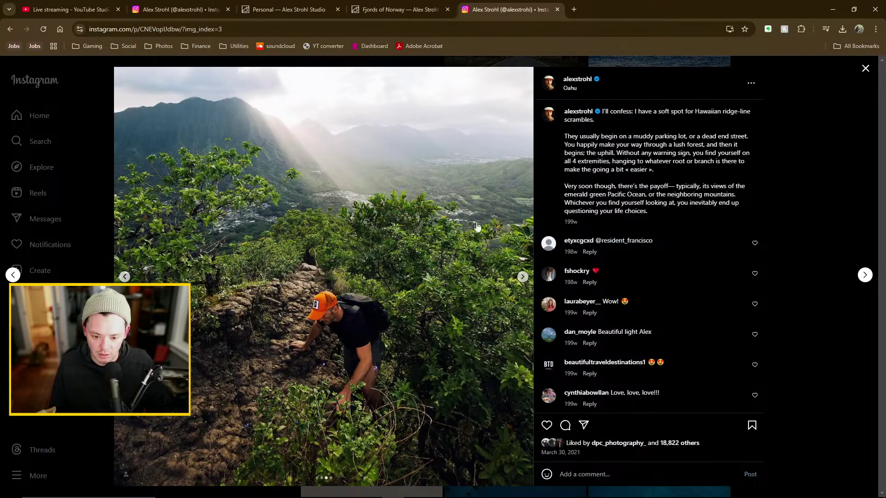
click(804, 226)
Review the older posts from the aurora photos down past the glowing tent and autumn forest to the starry mountain cabin
scroll(784, 268, down, 10)
scroll(792, 300, down, 13)
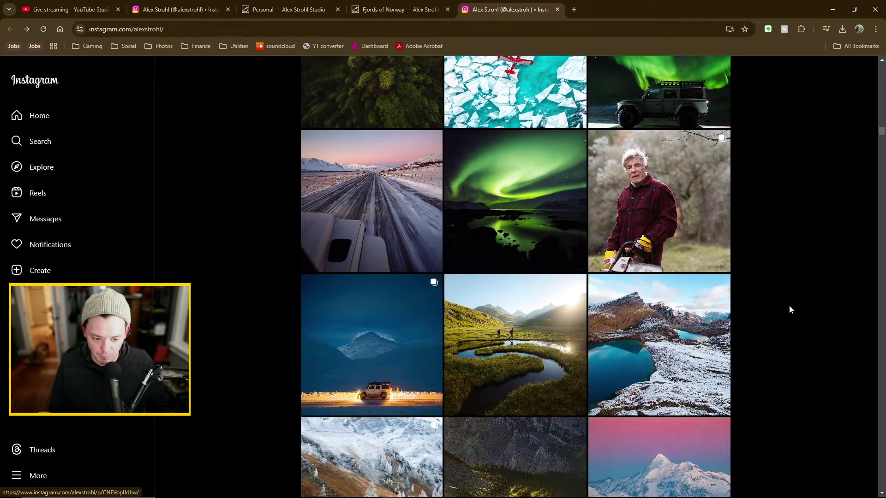
scroll(784, 305, down, 8)
scroll(802, 286, up, 1)
scroll(799, 309, down, 2)
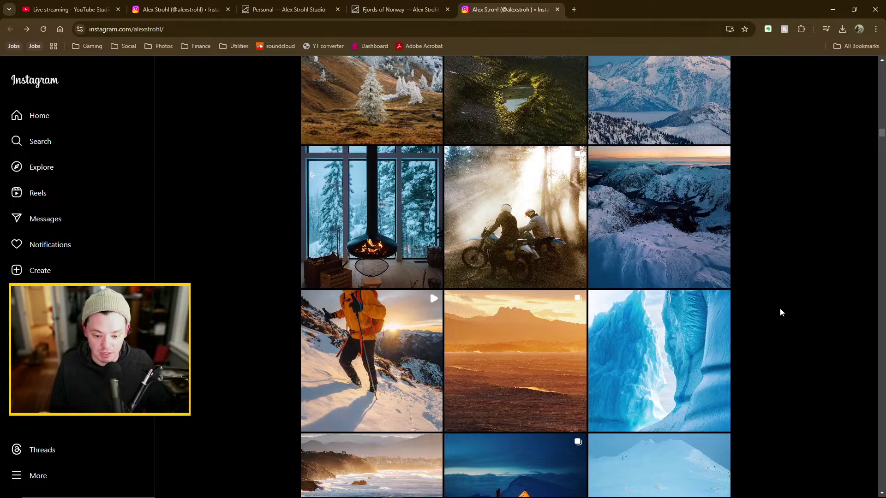
scroll(777, 313, down, 8)
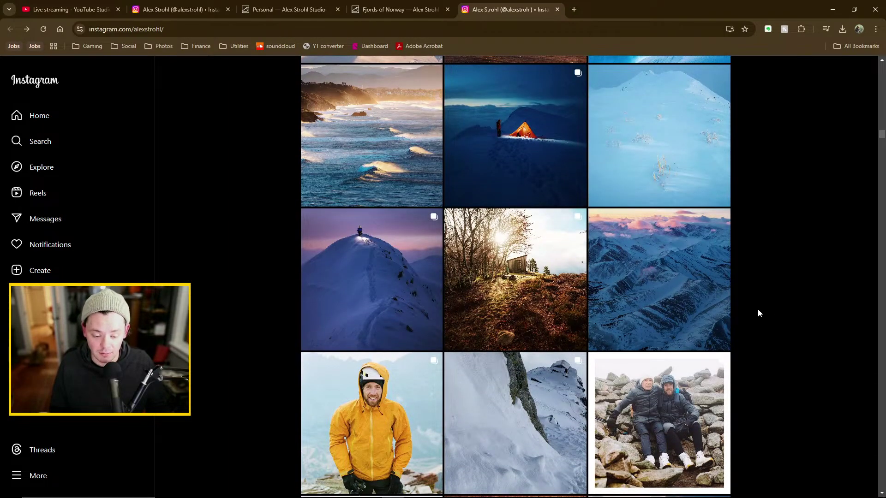
scroll(758, 311, down, 4)
scroll(763, 305, down, 3)
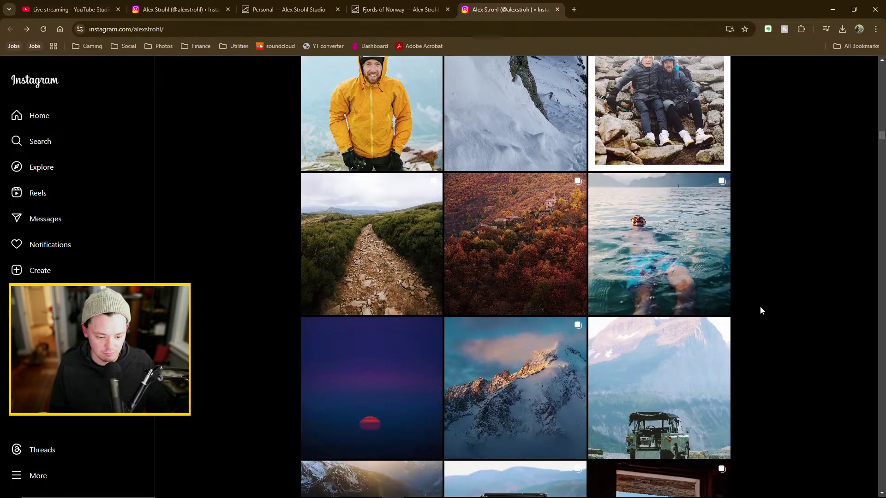
scroll(766, 308, down, 3)
scroll(775, 302, down, 4)
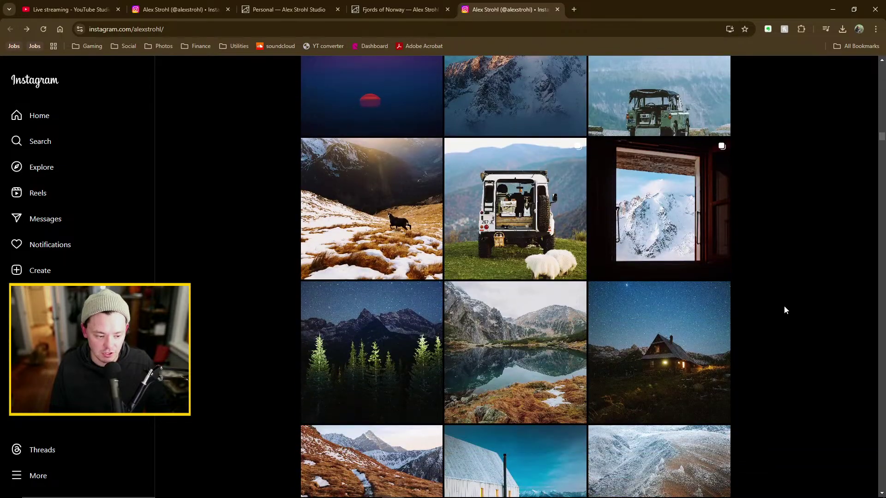
Compare the older posts around the snowy cabin, motorcyclist and lit tent, continuing down to the turquoise lake and two off-road vehicles
scroll(784, 308, up, 11)
scroll(778, 290, down, 5)
scroll(778, 295, down, 10)
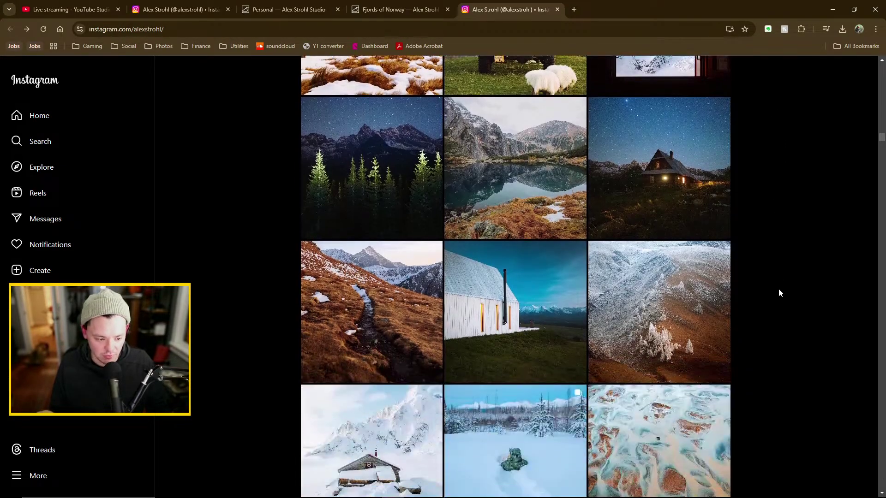
scroll(787, 279, down, 4)
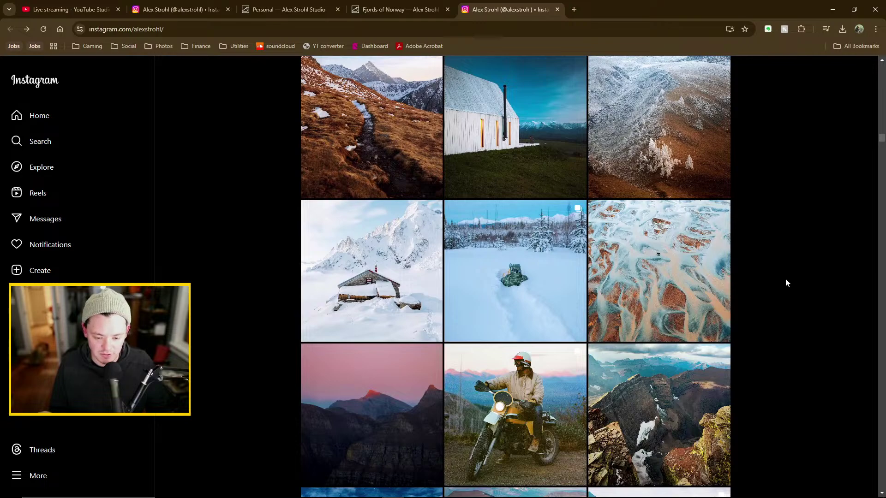
scroll(786, 281, down, 2)
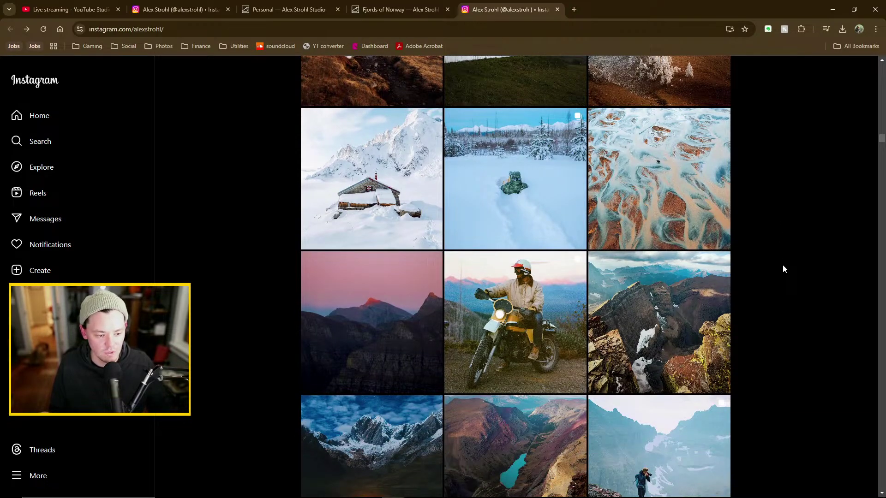
scroll(781, 215, down, 7)
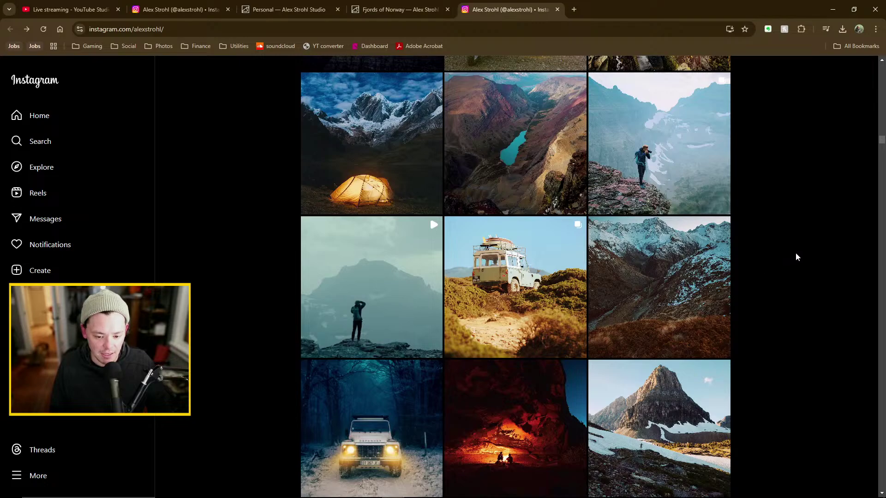
scroll(796, 257, down, 13)
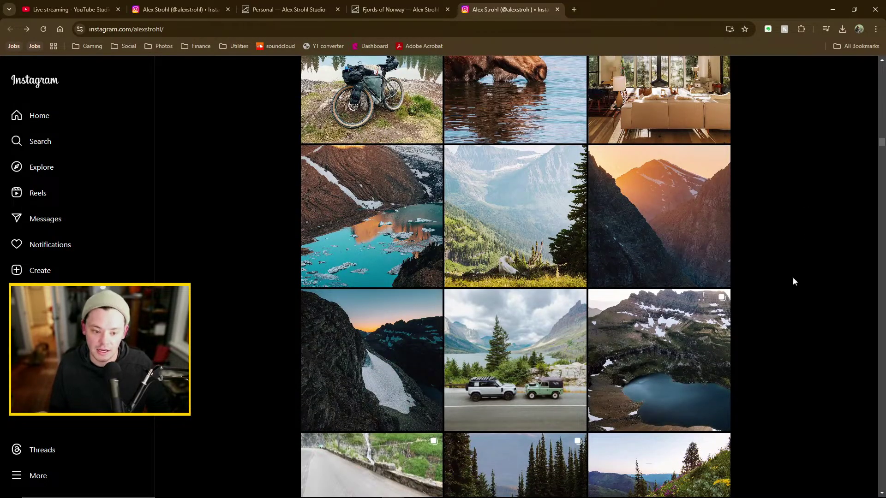
scroll(796, 274, down, 6)
Jump far down the feed to the 2015 posts, view the photo of the railed walkway into the lake, and close it
drag(883, 145, 856, 397)
scroll(767, 307, down, 10)
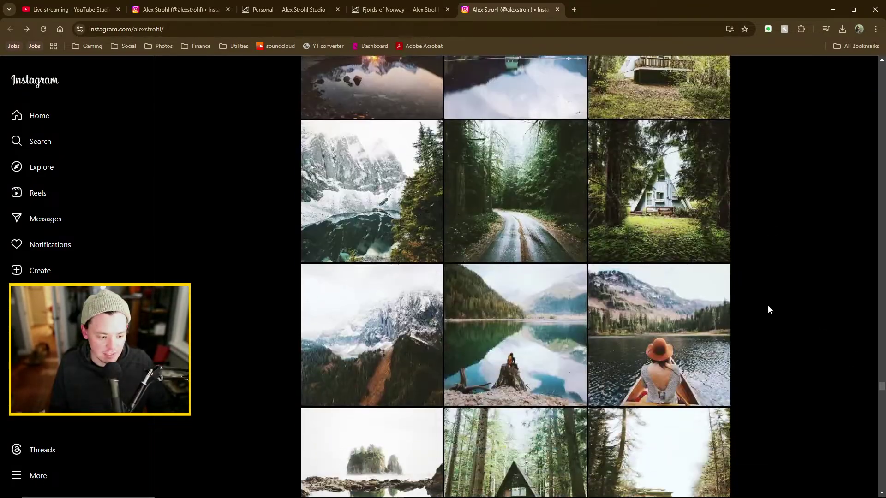
scroll(777, 303, down, 10)
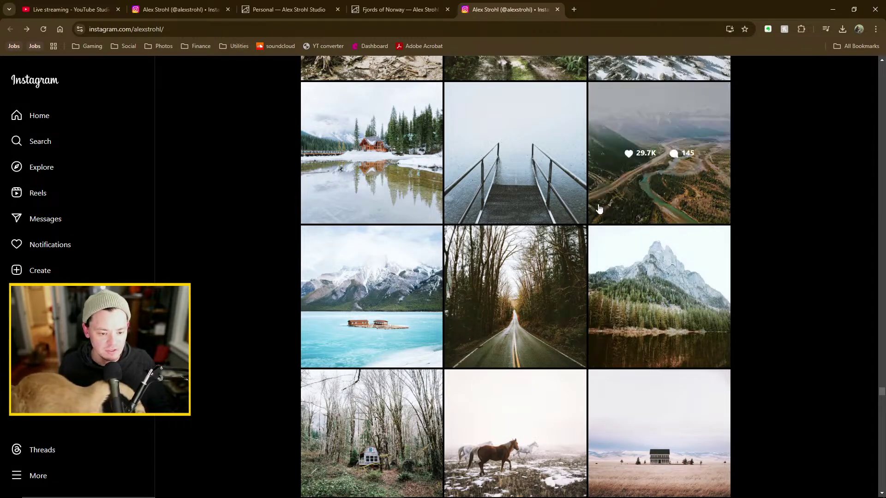
click(524, 199)
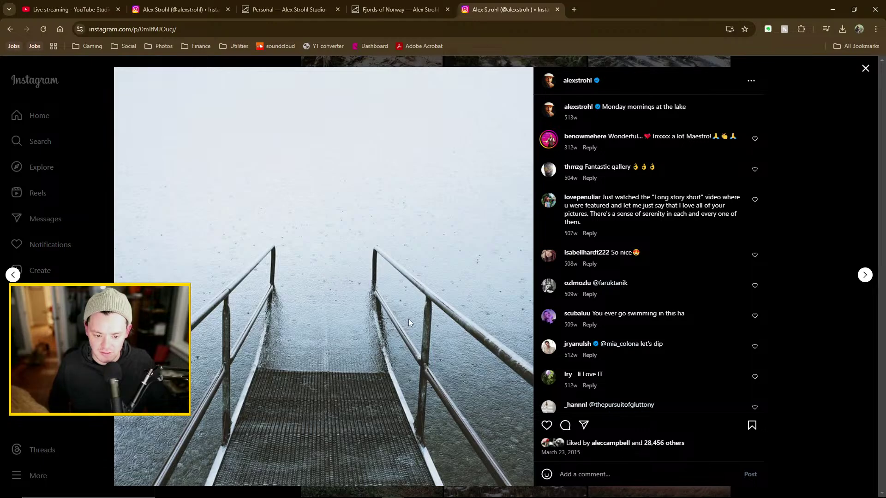
click(835, 215)
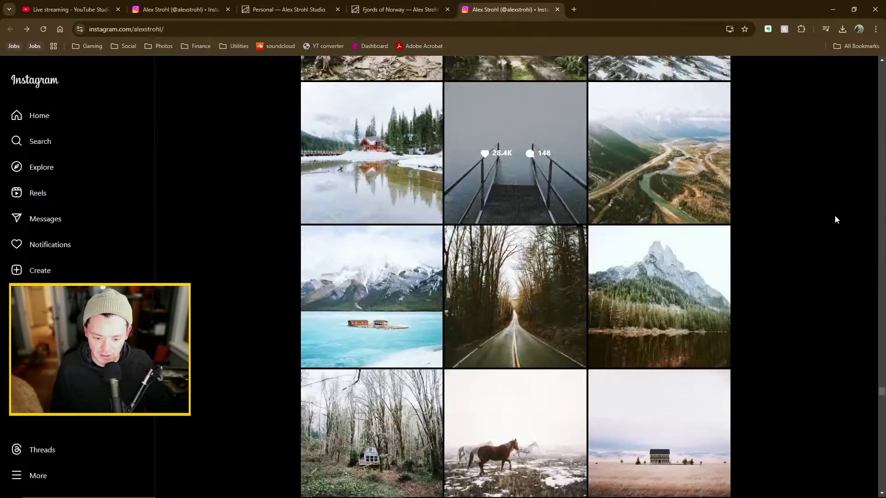
Browse the older posts past the horses and A-frame cabins to the Needle Mountains post, view its photo, and close it
scroll(787, 343, down, 4)
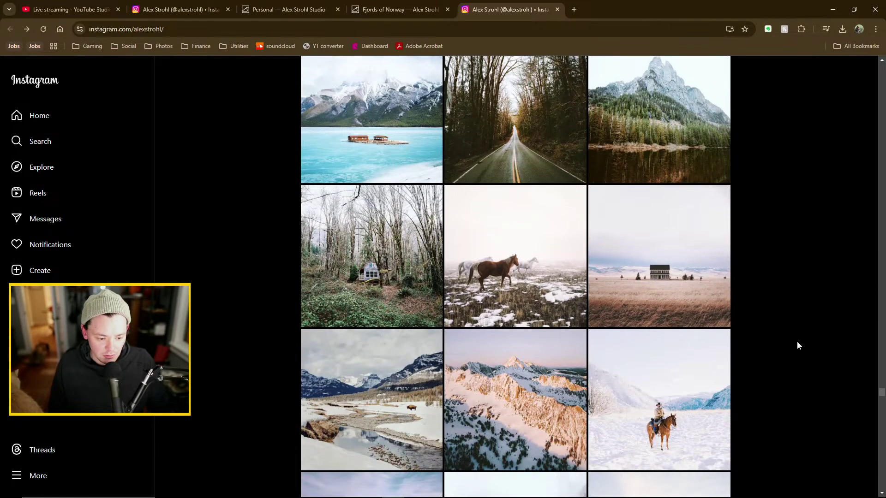
scroll(810, 323, down, 5)
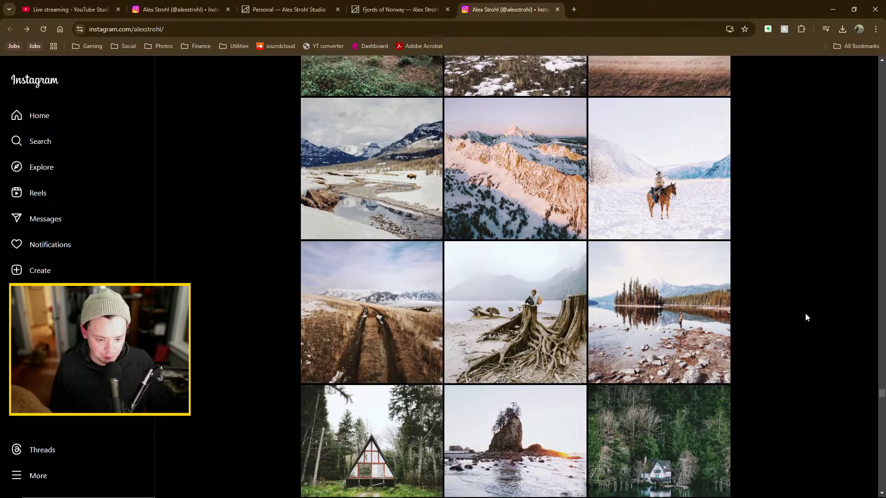
scroll(802, 313, down, 3)
scroll(792, 302, down, 3)
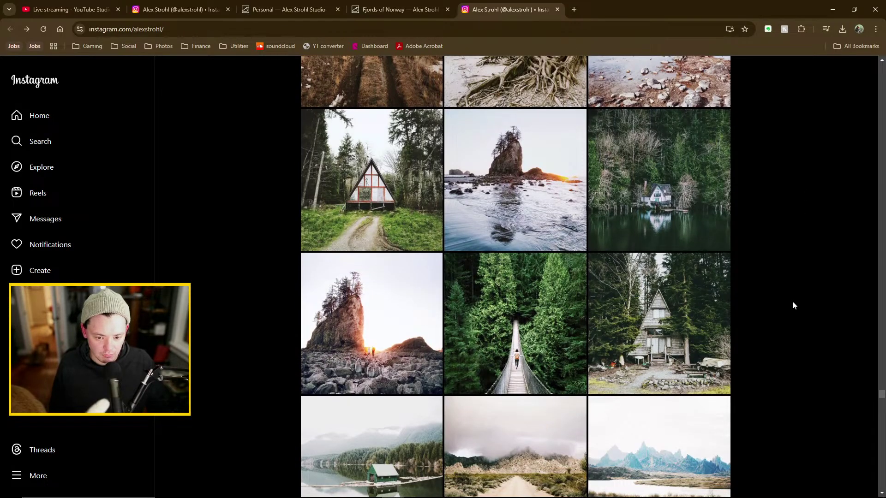
scroll(792, 301, down, 2)
scroll(792, 306, down, 3)
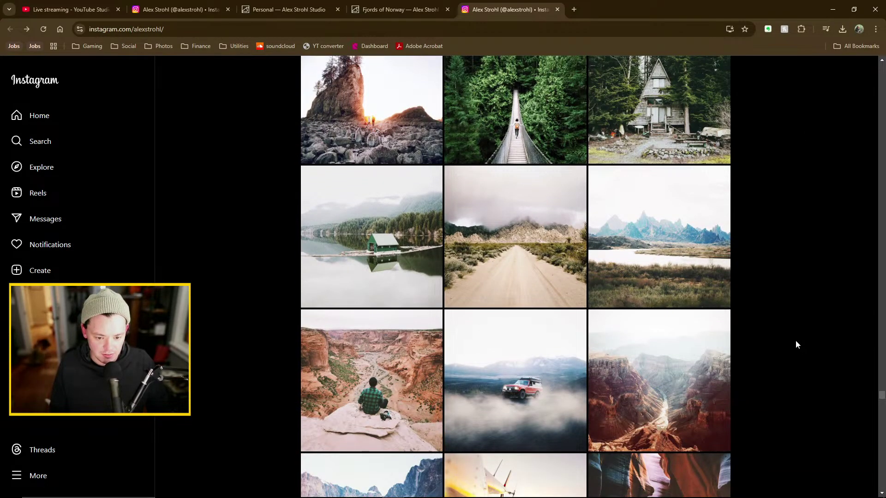
scroll(796, 345, down, 2)
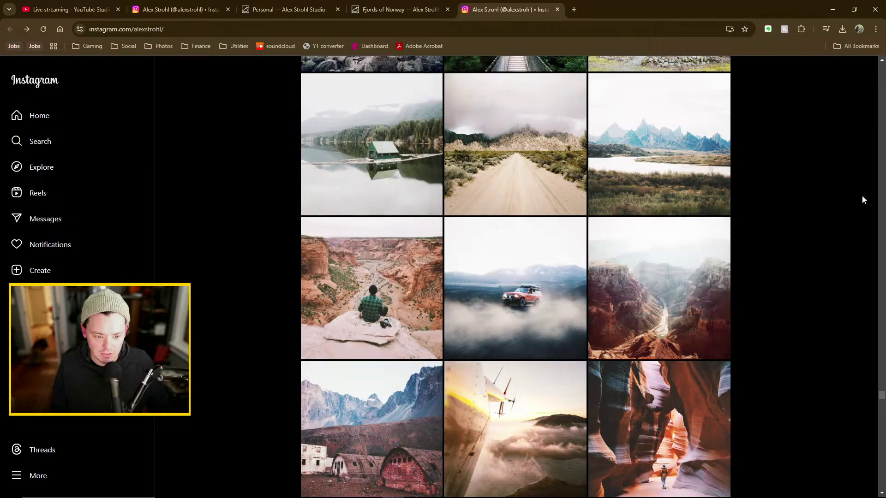
click(678, 192)
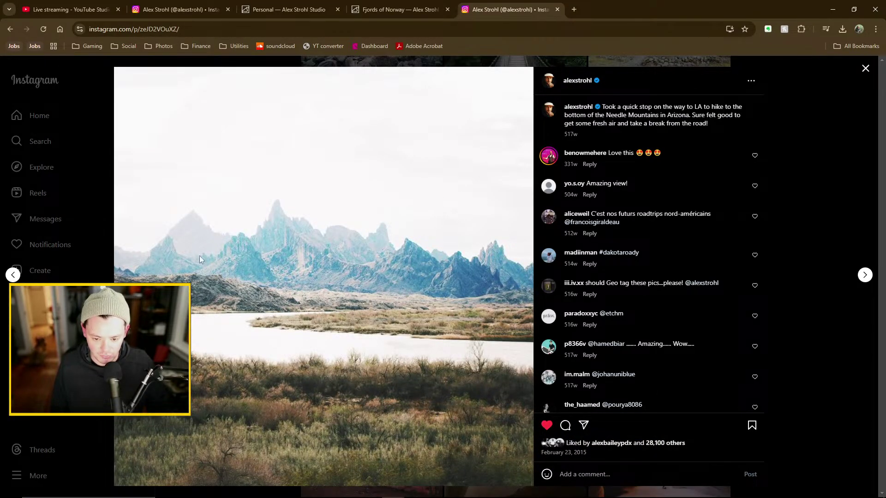
click(812, 242)
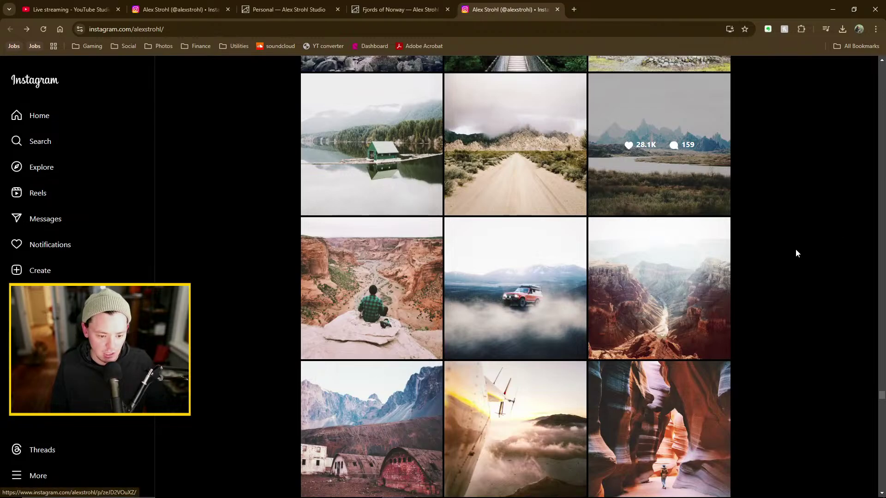
Browse the older posts from the desert canyons past the snowy roads and bison to the resting elk
scroll(790, 274, down, 4)
scroll(789, 277, down, 3)
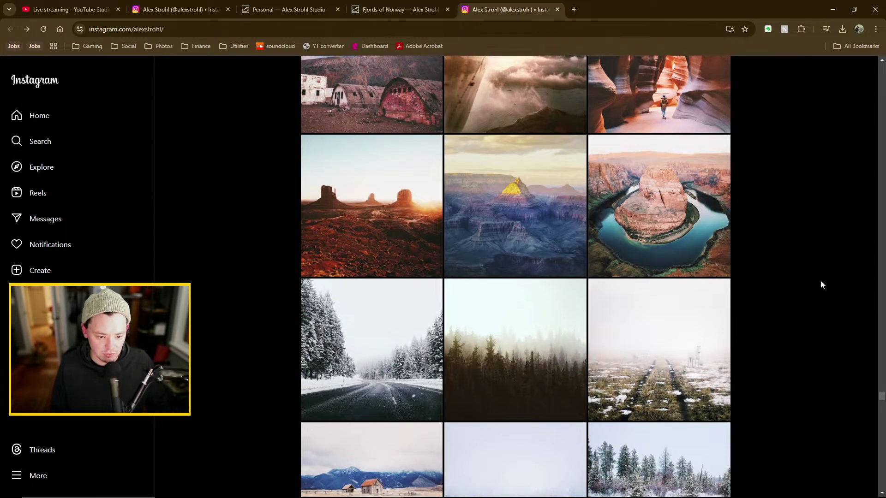
scroll(821, 279, down, 8)
scroll(793, 289, down, 5)
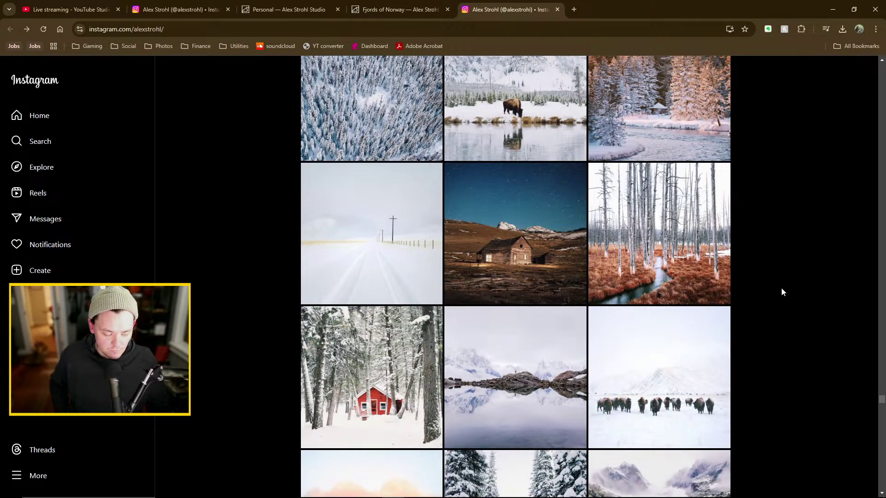
scroll(768, 300, down, 5)
scroll(768, 311, down, 15)
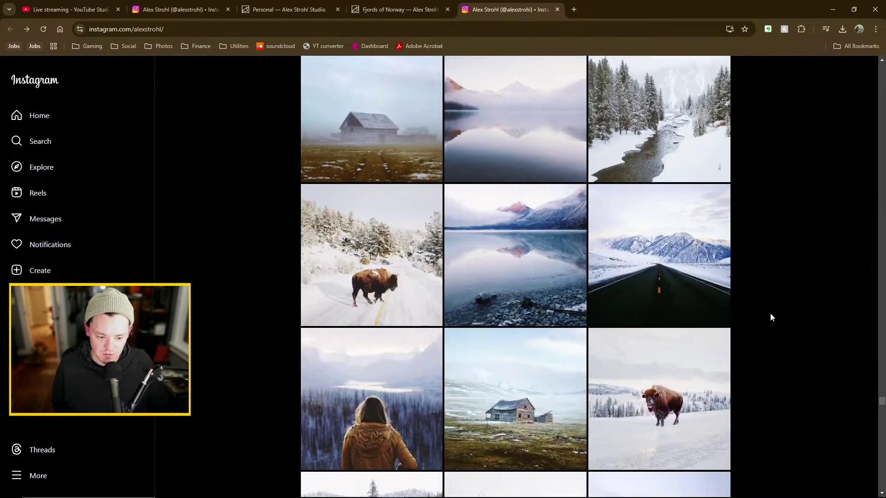
scroll(778, 300, down, 13)
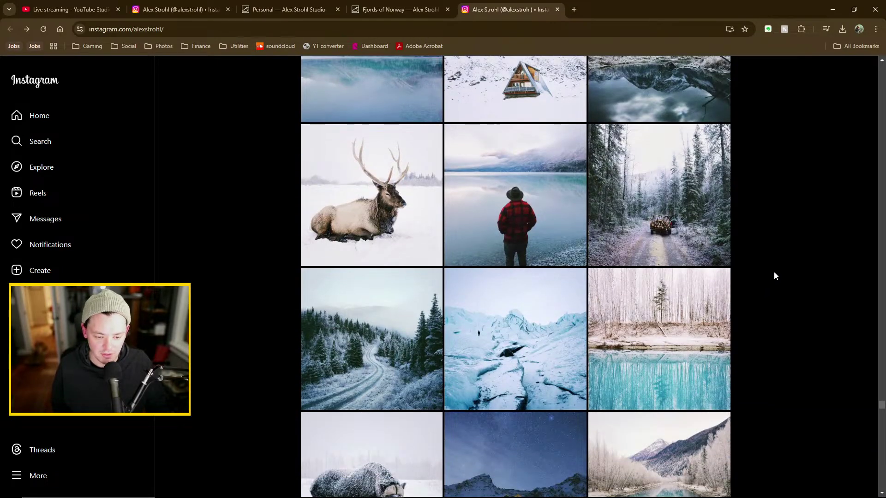
Continue through the older posts past the canoe and forest roads, and open the photo of the Pacific Northwest house below the evergreens
scroll(774, 272, down, 8)
scroll(781, 250, down, 11)
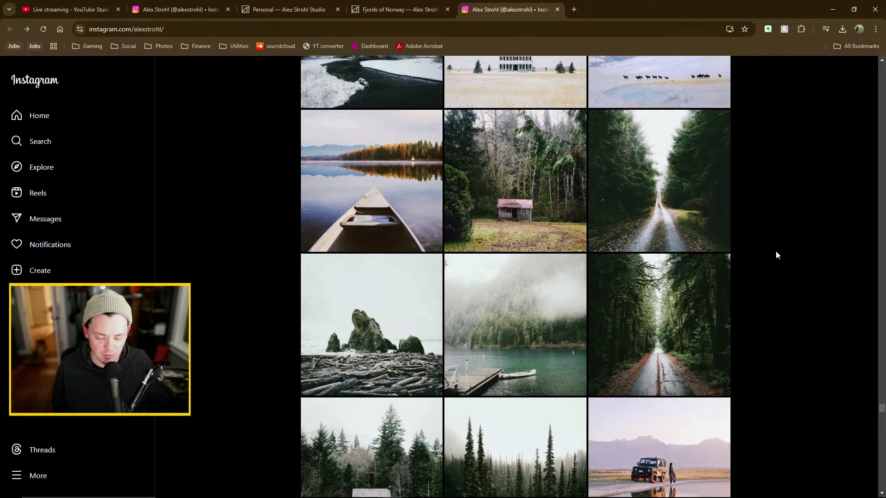
scroll(776, 251, down, 6)
scroll(775, 249, down, 1)
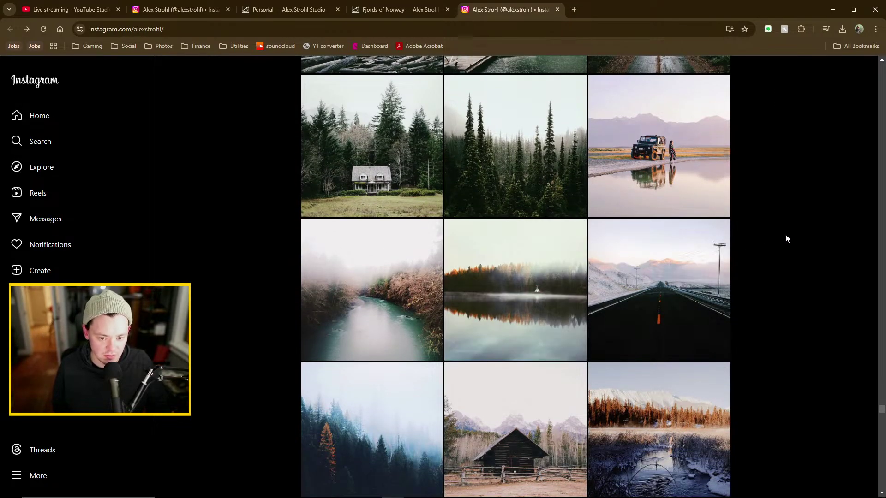
click(421, 197)
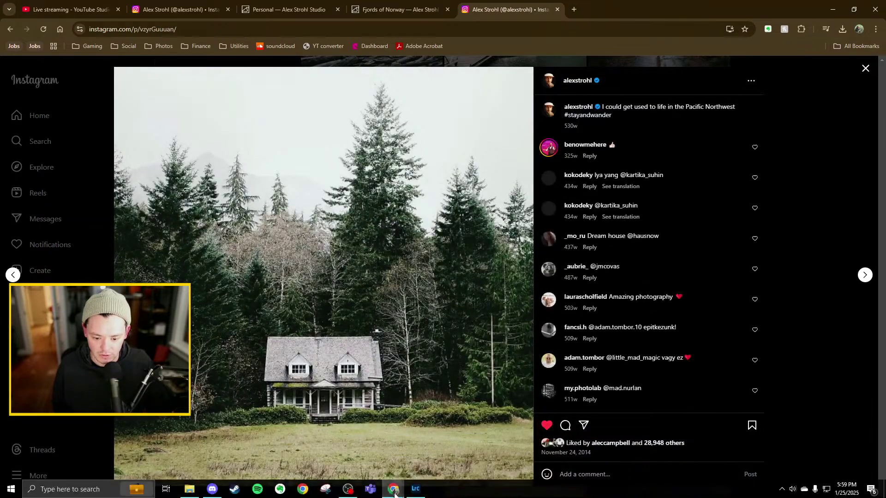
Switch to Lightroom, find the red-roofed forest house photos in the 1.26.2025 collection, and step through the enlarged frames to the one-star landscape shot
click(416, 489)
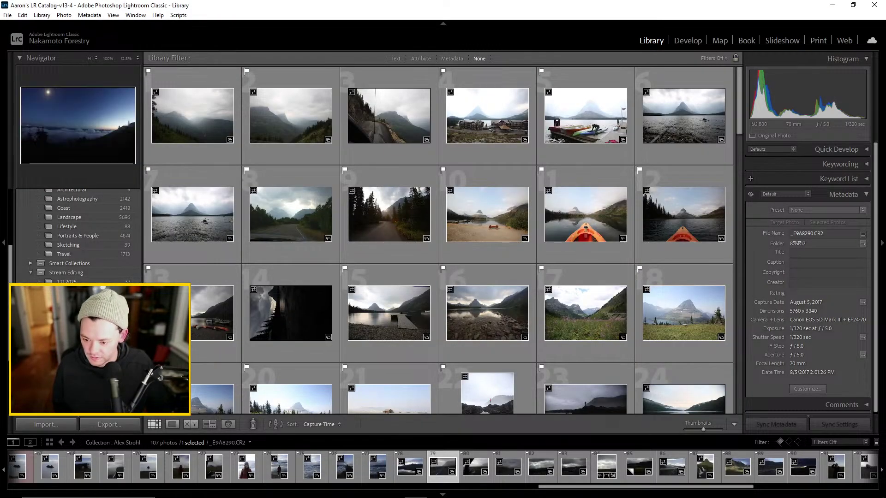
scroll(453, 210, down, 5)
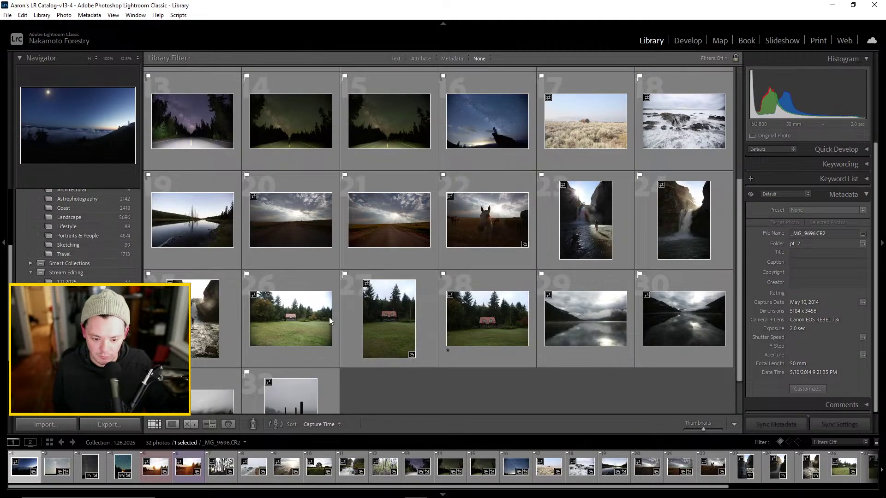
double_click(297, 323)
key(Right)
key(Right)
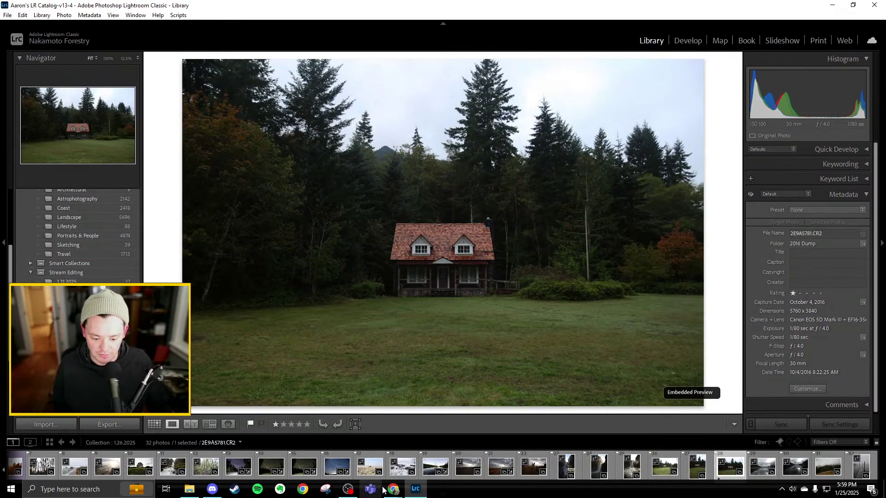
Compare the enlarged Lightroom shot with the house photo on Instagram, returning to Lightroom
mouse_move(394, 489)
click(413, 455)
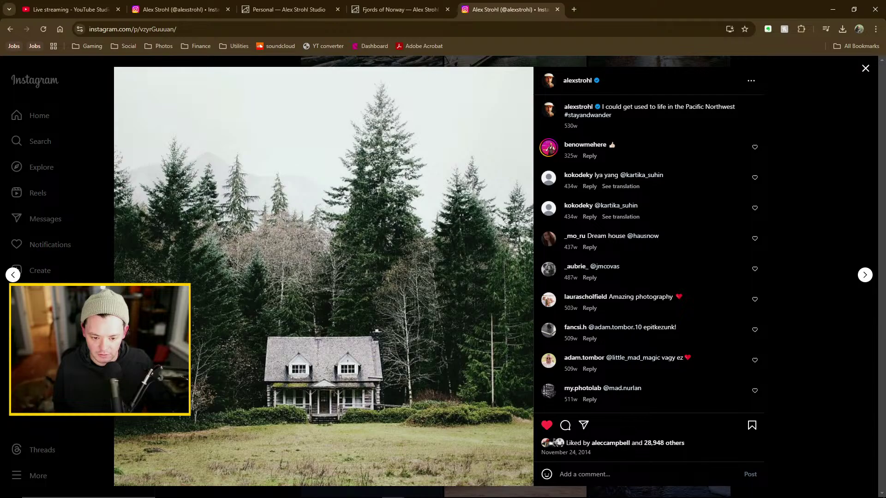
mouse_move(415, 490)
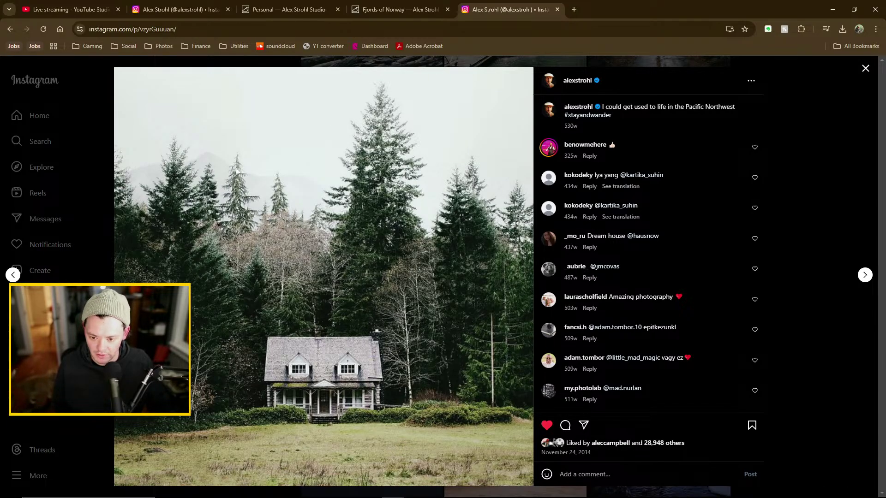
click(415, 490)
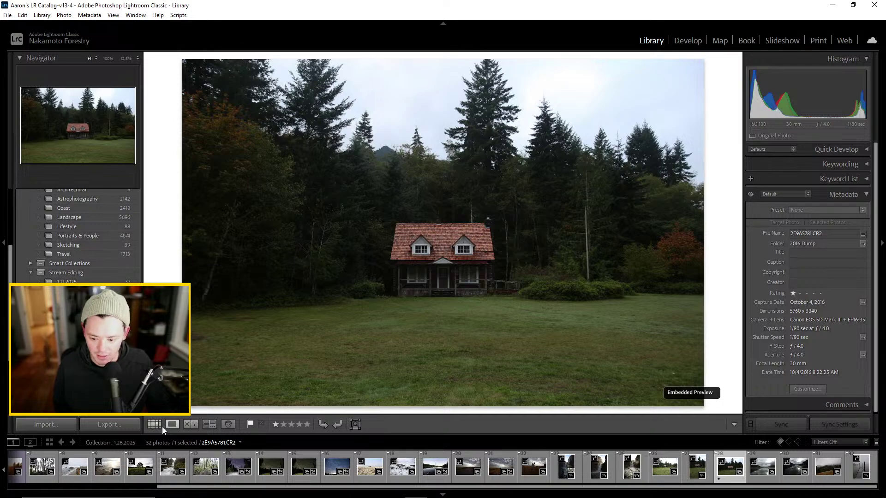
Show the collection named after the photographer as a grid, review its photos from start to end, and clear the photo selection
click(74, 300)
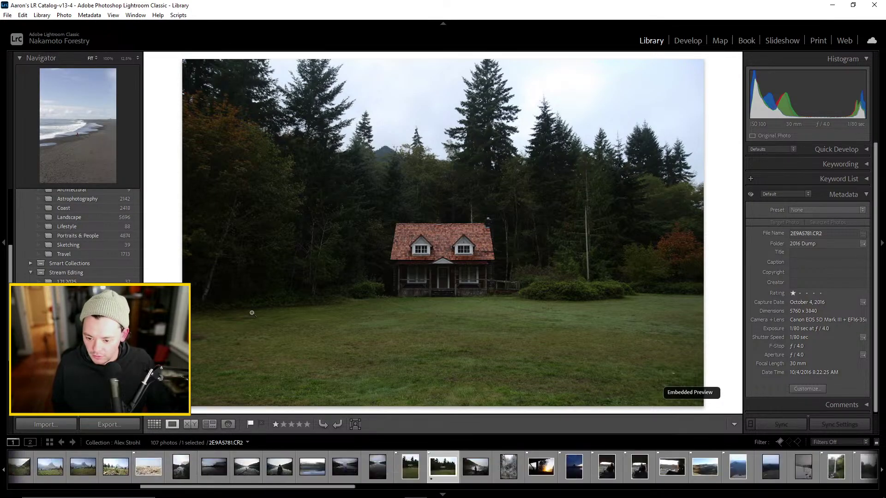
click(155, 424)
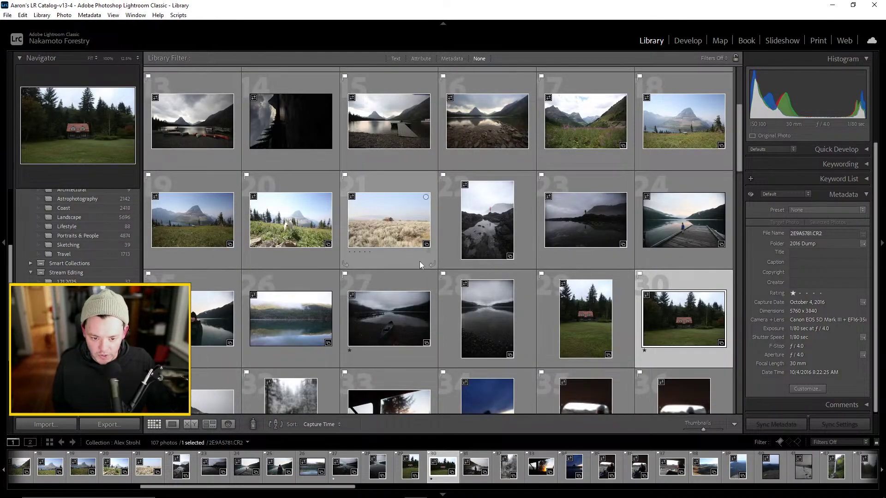
scroll(419, 261, up, 5)
scroll(437, 246, down, 15)
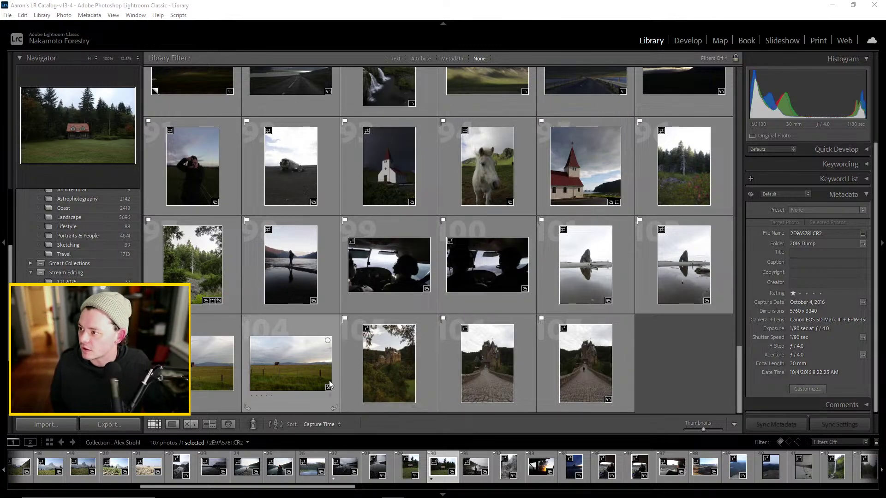
scroll(557, 236, up, 20)
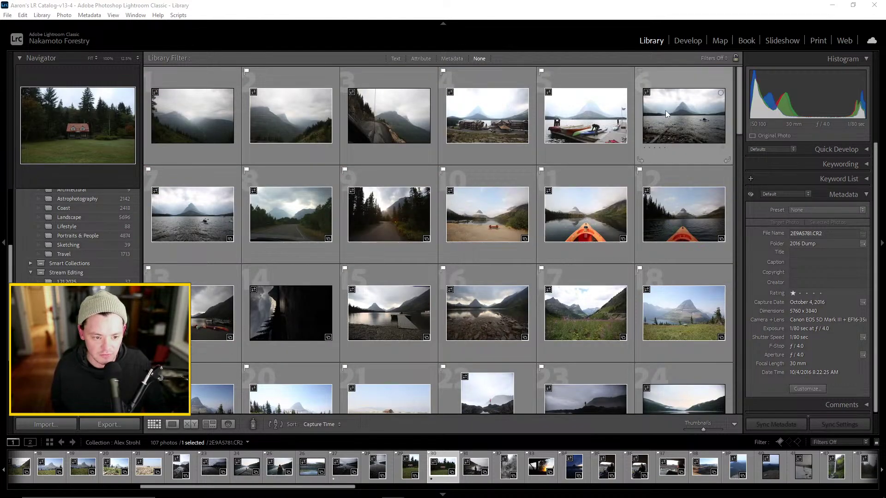
drag(739, 92, 738, 374)
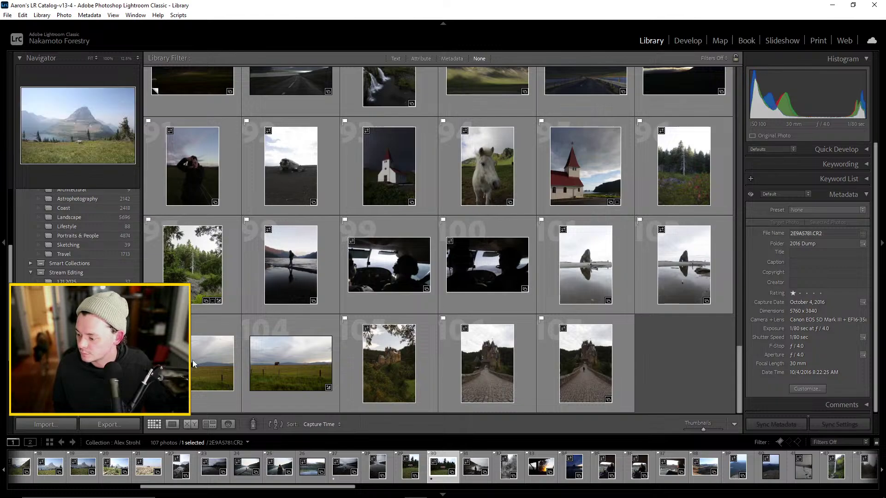
click(696, 369)
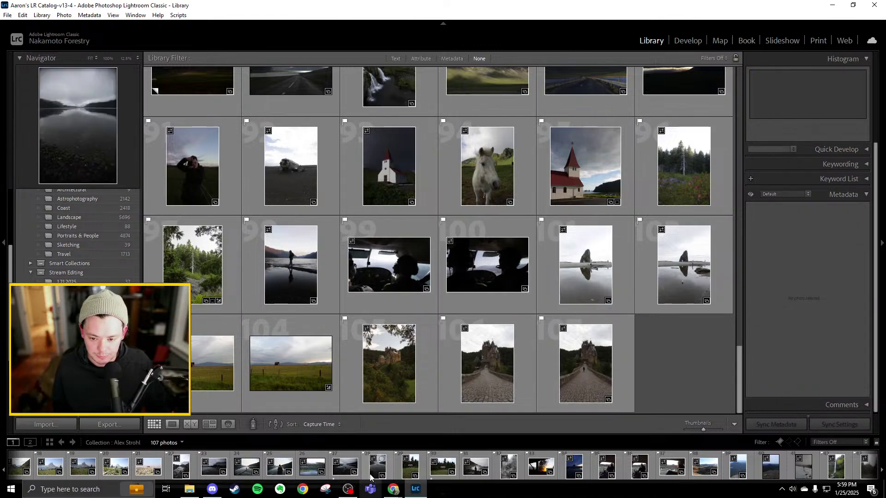
Switch to File Explorer, look over the folder of saved reference photos, and widen its window to six thumbnails per row
click(190, 489)
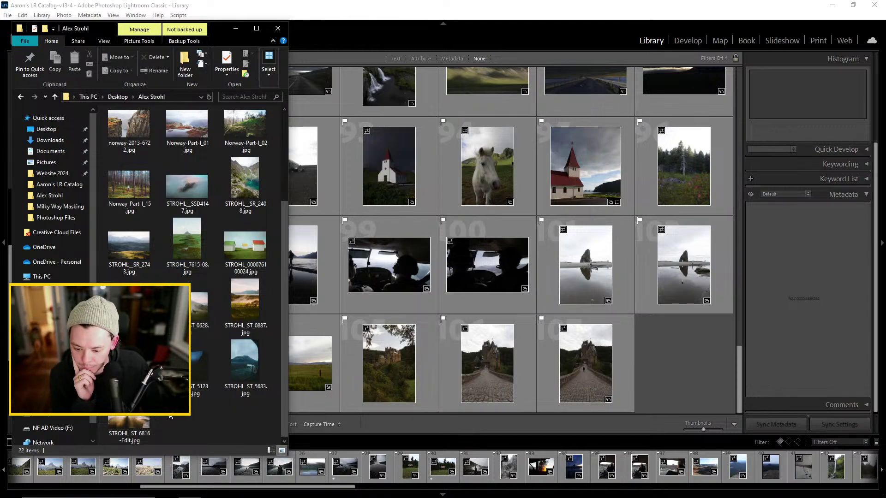
scroll(212, 265, up, 2)
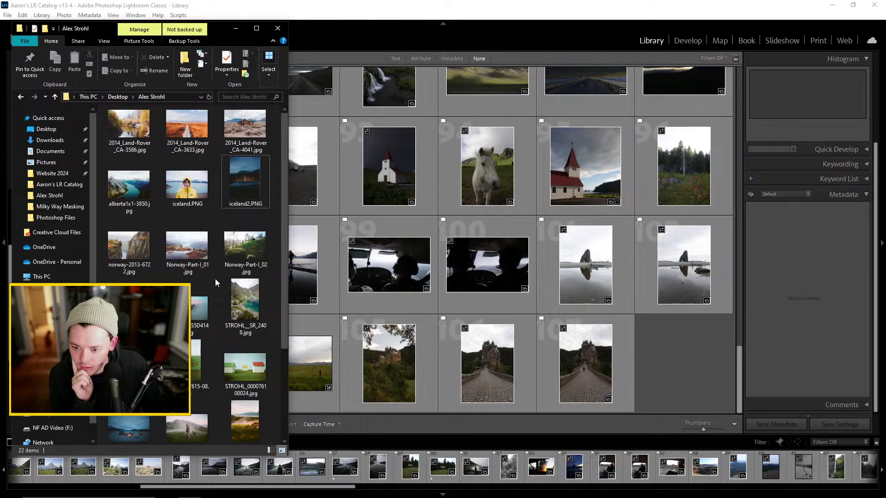
drag(283, 153, 432, 198)
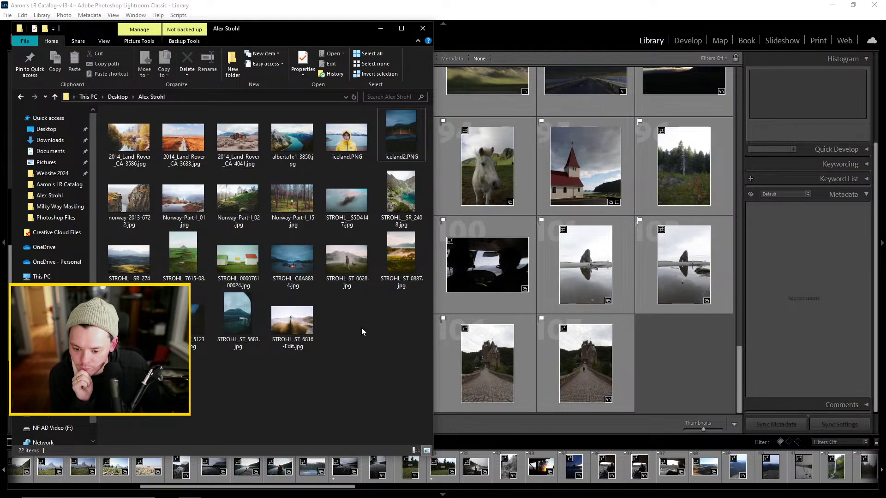
View the reference photos of the layered mountain hills and the misty green meadow one after the other, closing each
double_click(130, 264)
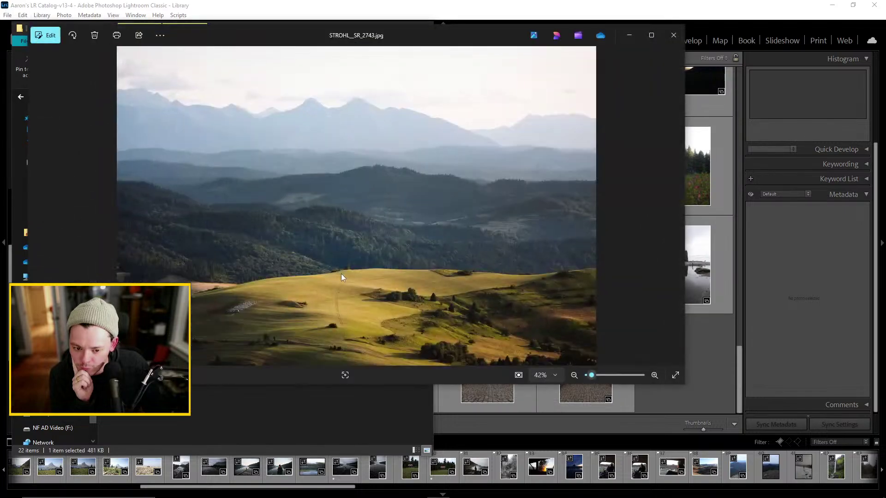
click(672, 33)
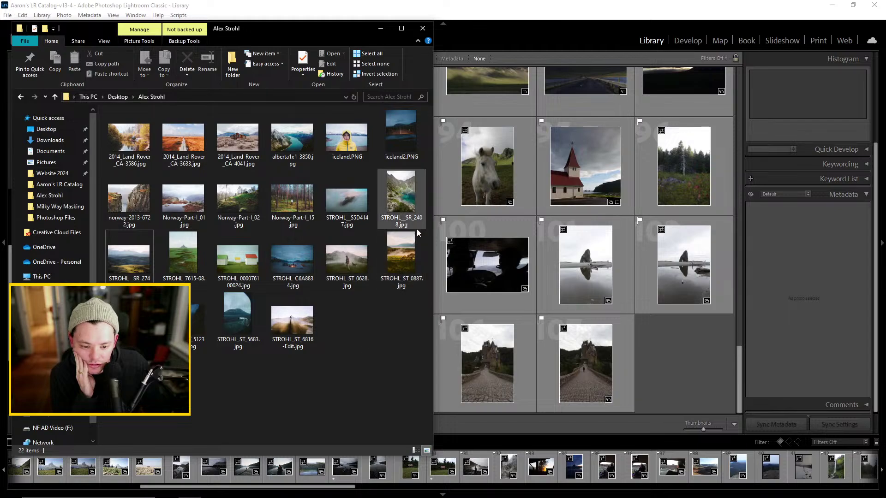
click(395, 252)
double_click(395, 252)
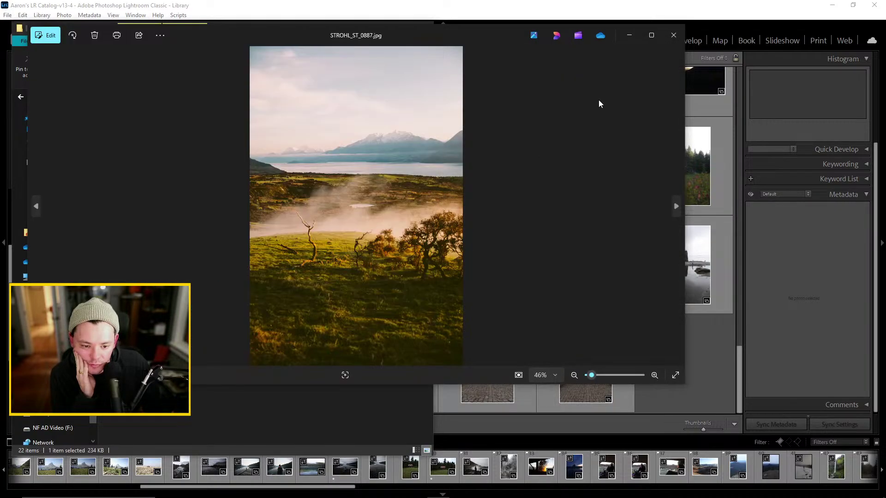
click(667, 39)
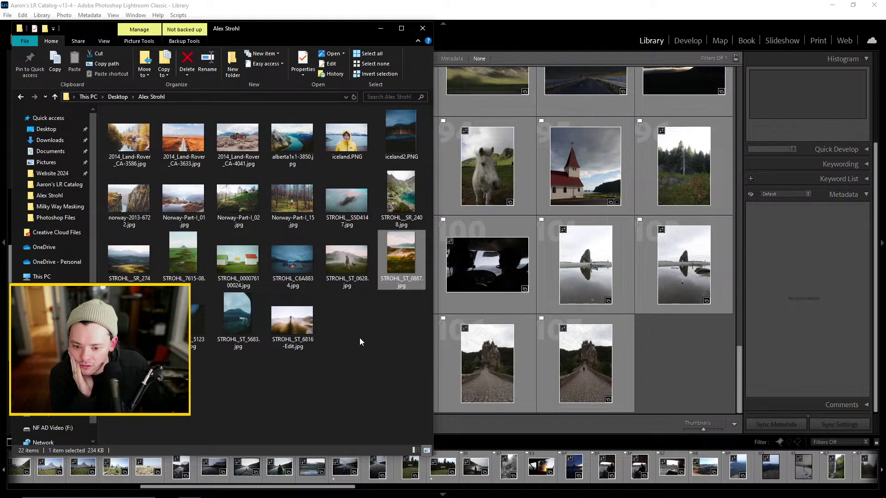
Switch back to Chrome, close the Pacific Northwest house post, and look over the nearby snowy cabin and lake posts
click(443, 438)
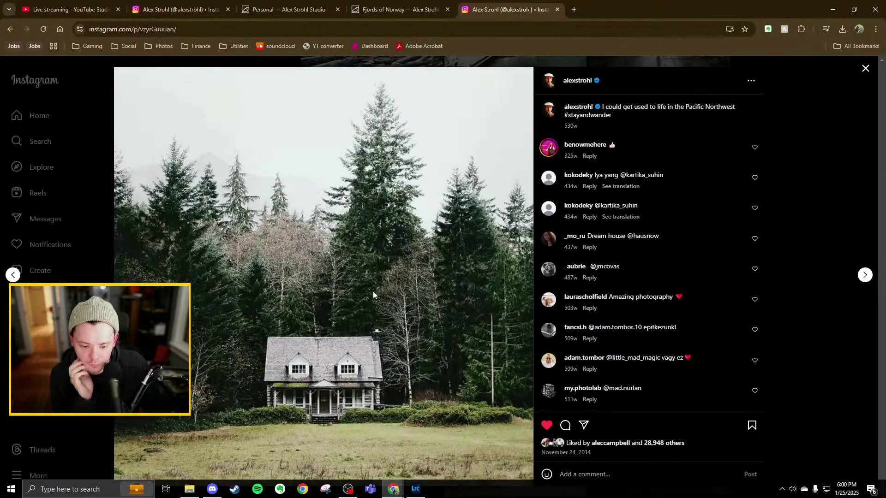
click(838, 146)
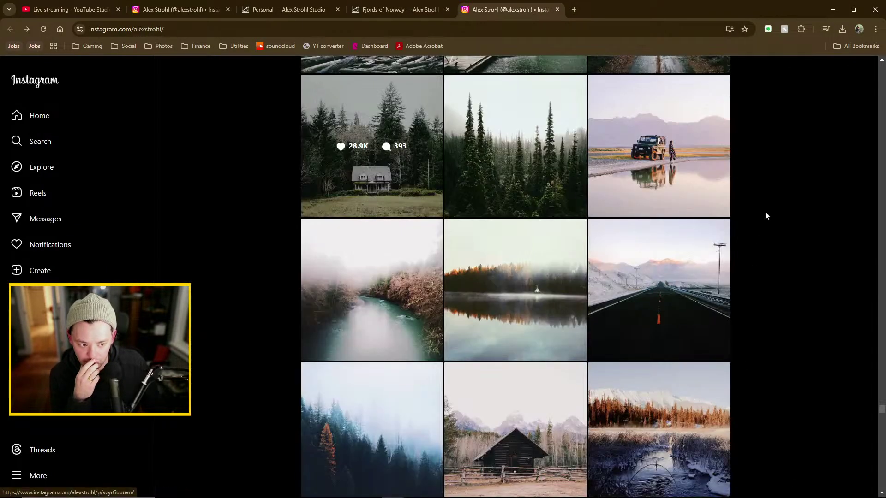
scroll(791, 287, down, 10)
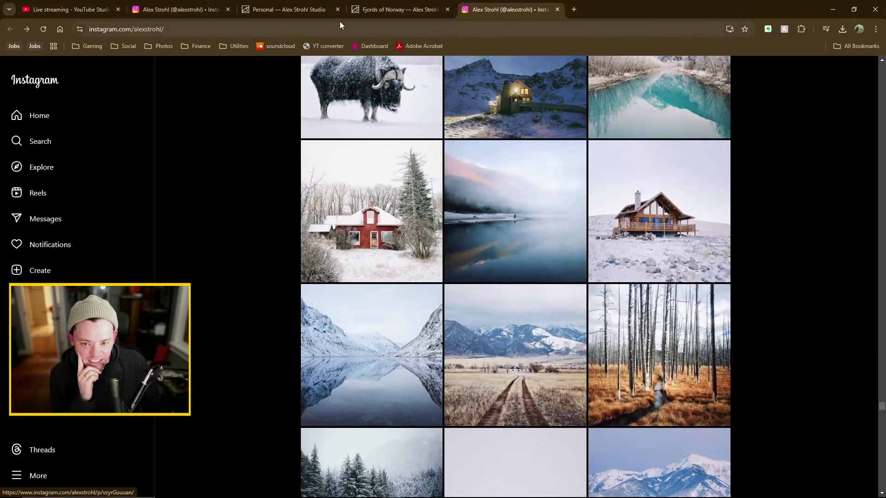
Go from the Fjords of Norway page to the website's Personal photo projects and browse down past Chamonix to Icelandic Living
click(416, 11)
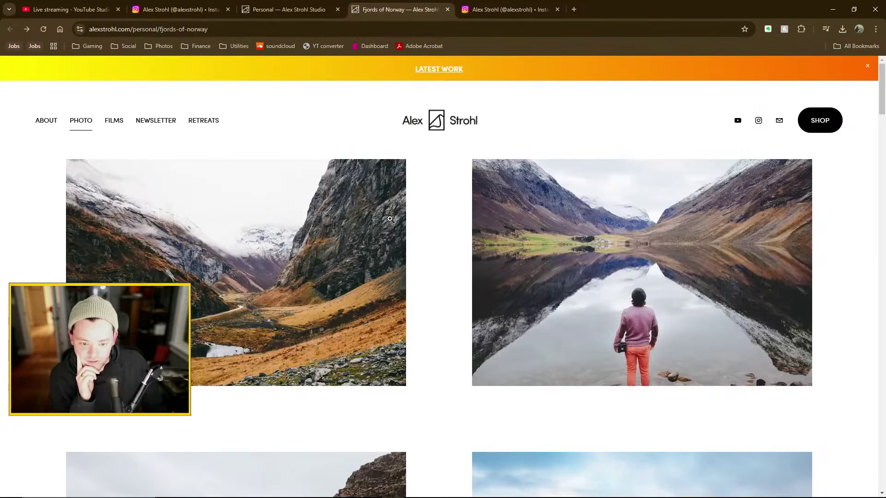
mouse_move(84, 128)
click(86, 150)
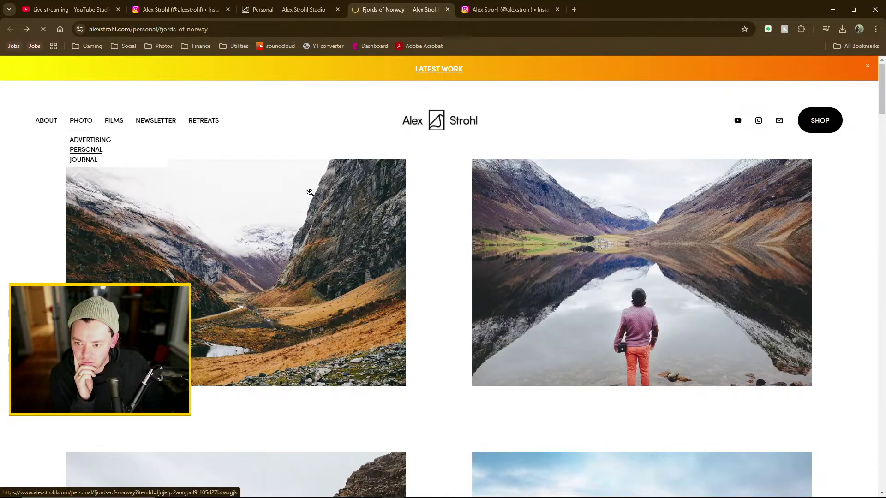
scroll(444, 257, down, 10)
scroll(447, 259, down, 15)
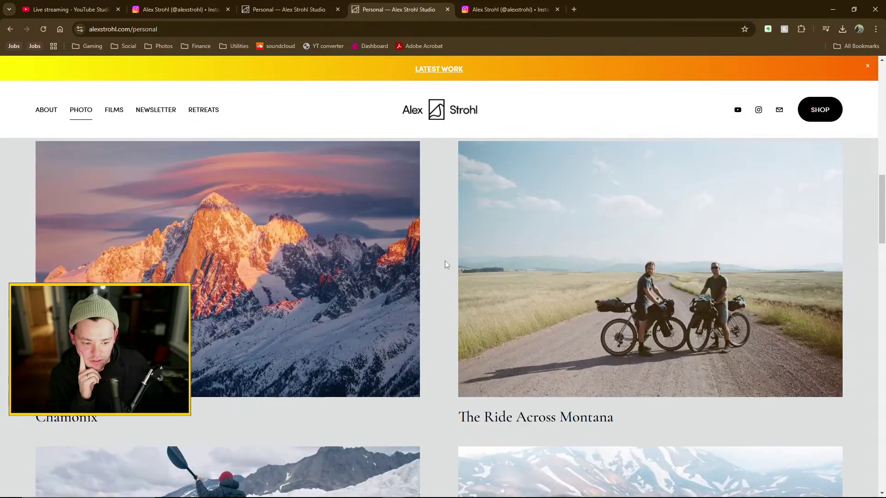
scroll(443, 284, down, 10)
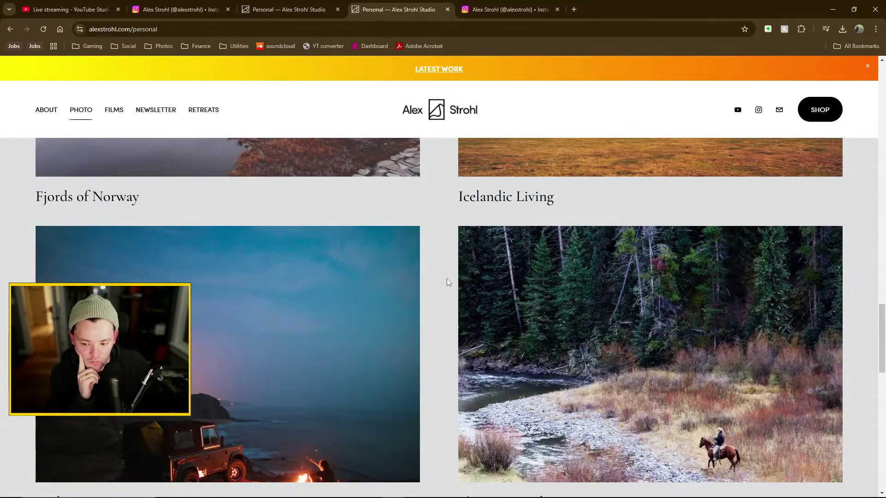
Go back up the Personal projects list and open the Highlands of Iceland project to view its photos
scroll(438, 293, up, 6)
scroll(437, 293, up, 10)
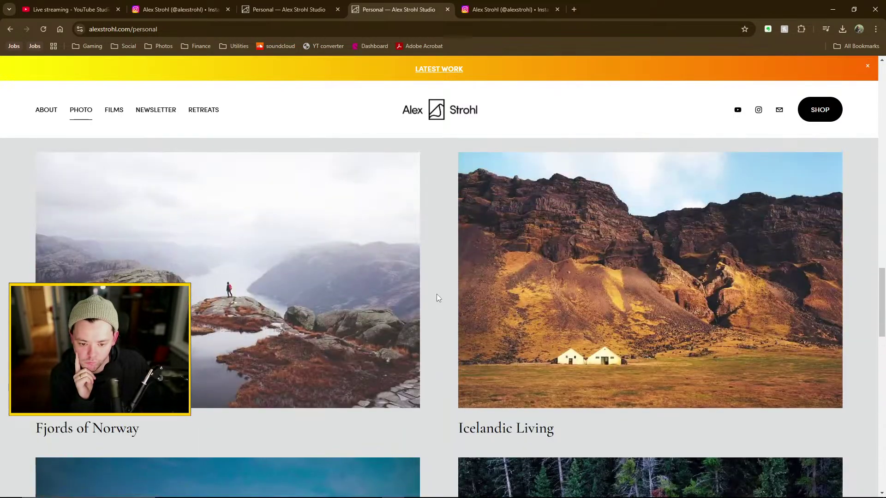
click(472, 290)
scroll(434, 328, down, 10)
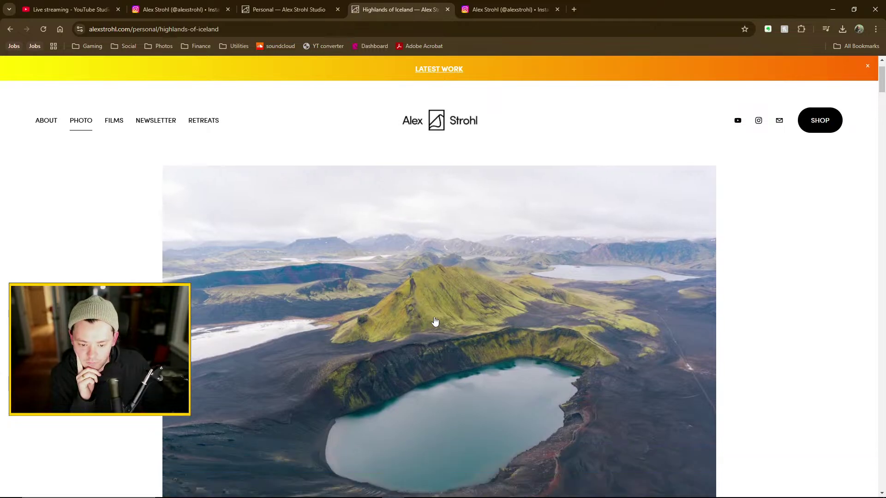
Browse down the Highlands of Iceland project and go back up to the photo of the mountain seen past the car's side mirror
scroll(429, 313, up, 4)
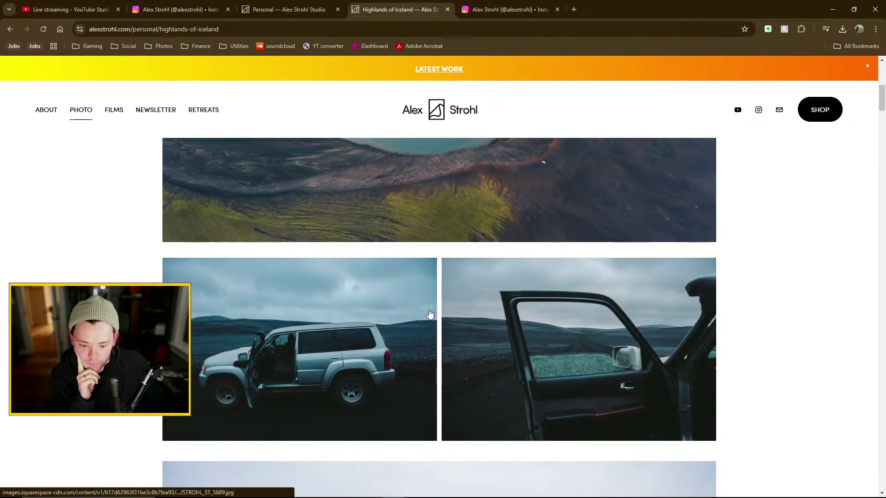
scroll(429, 314, down, 12)
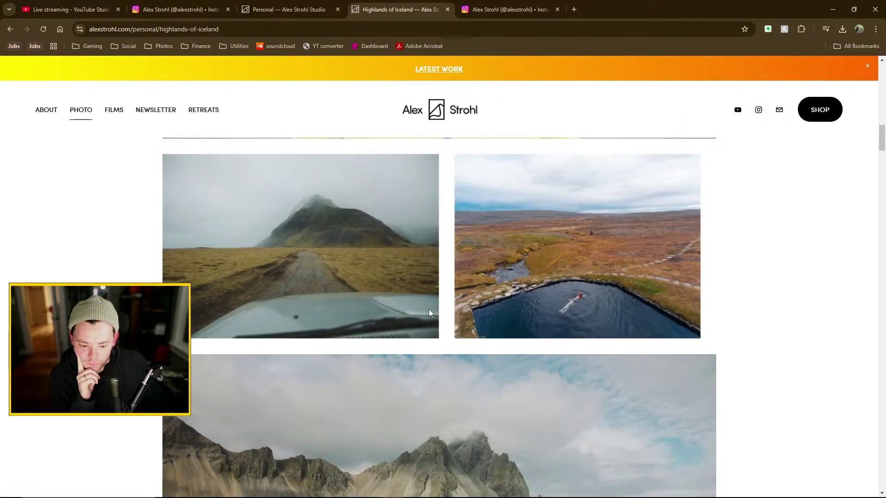
scroll(429, 313, down, 5)
scroll(429, 313, down, 8)
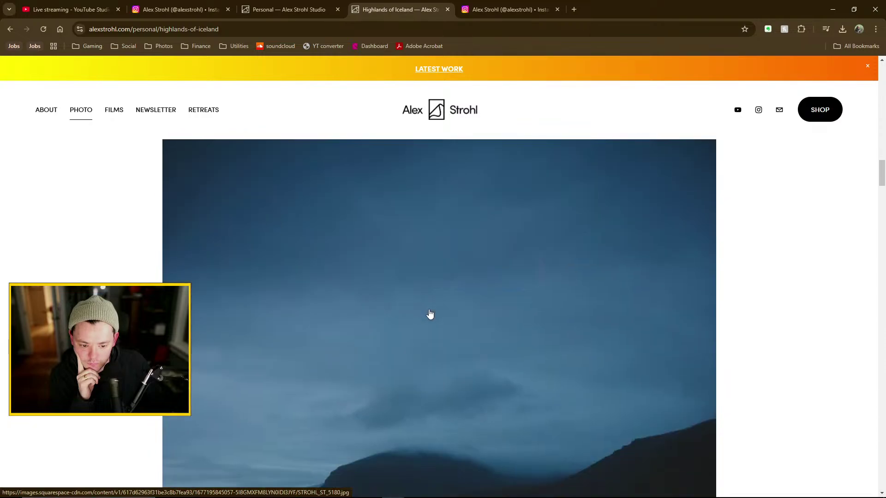
scroll(499, 326, down, 8)
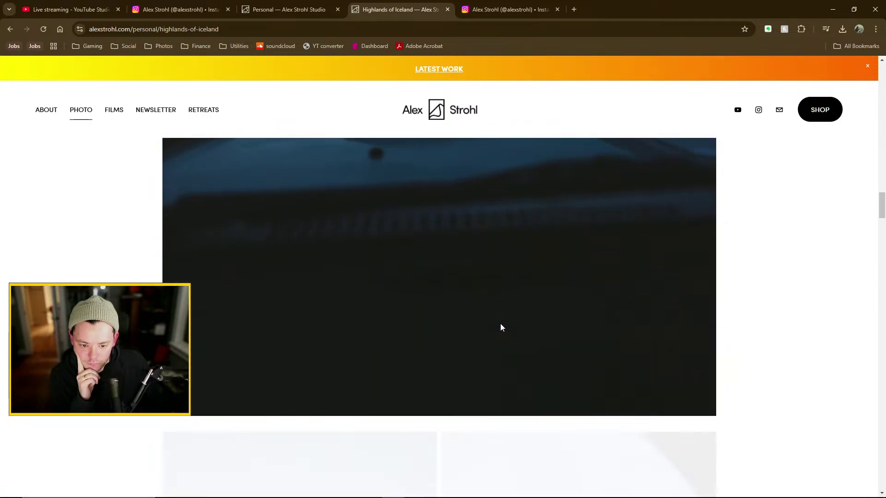
scroll(500, 329, down, 8)
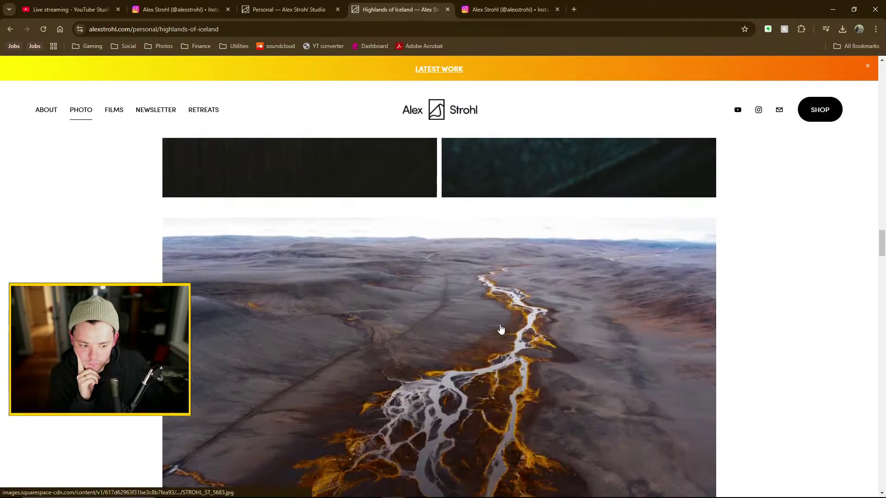
scroll(503, 332, up, 9)
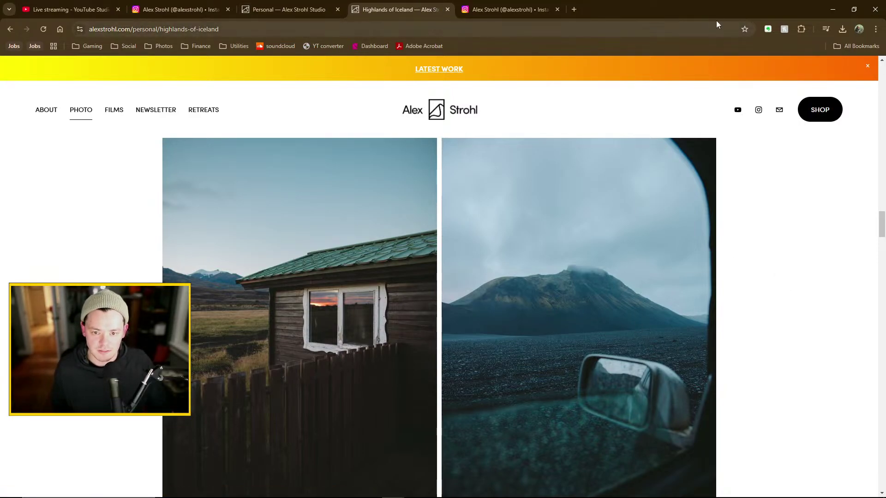
Open the saved STROHL_ST_5683.jpg from the reference folder in File Explorer and narrow its viewer to show the matching website photo alongside
click(189, 493)
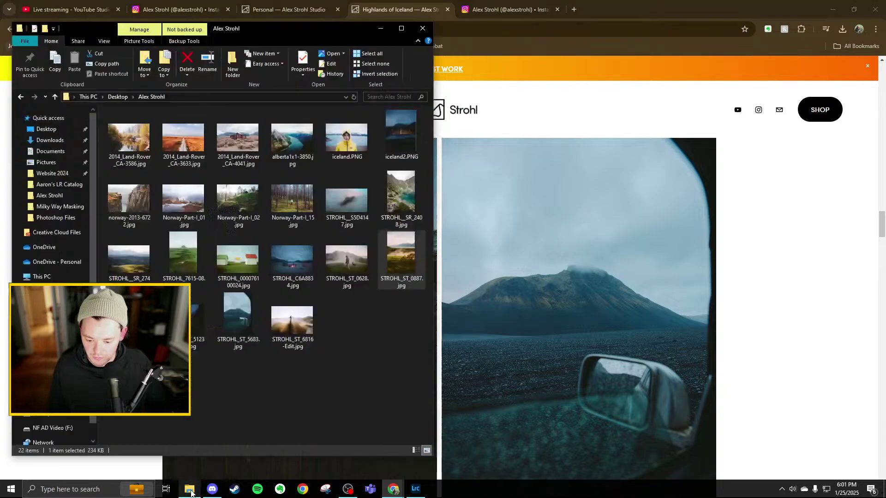
click(240, 318)
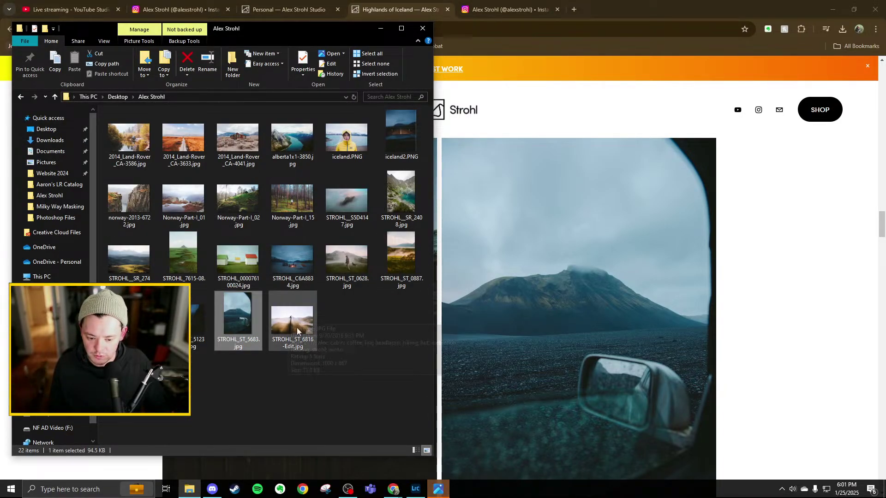
click(438, 489)
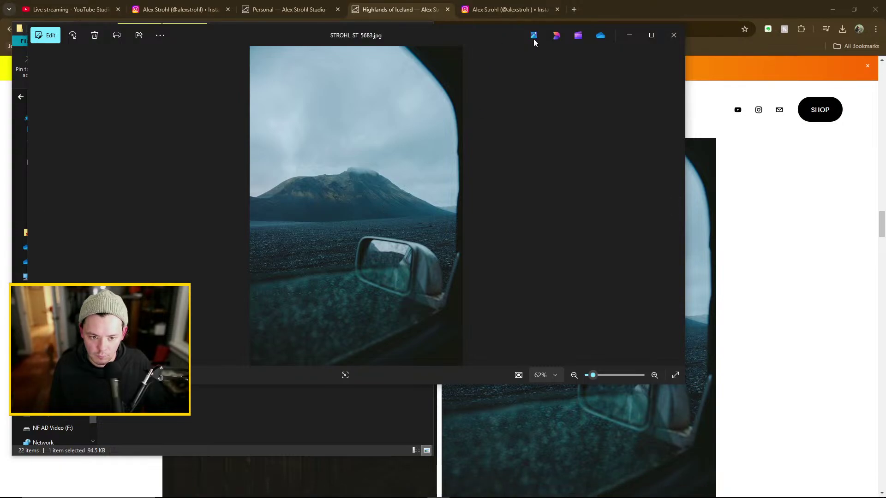
drag(685, 99, 283, 111)
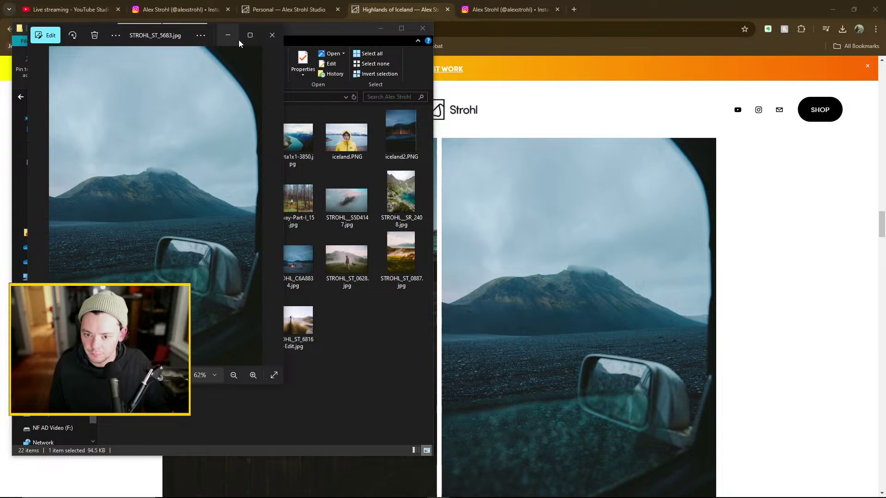
View the next saved photo, return to the car mirror photo for comparison with the website version, and close the viewer
click(275, 207)
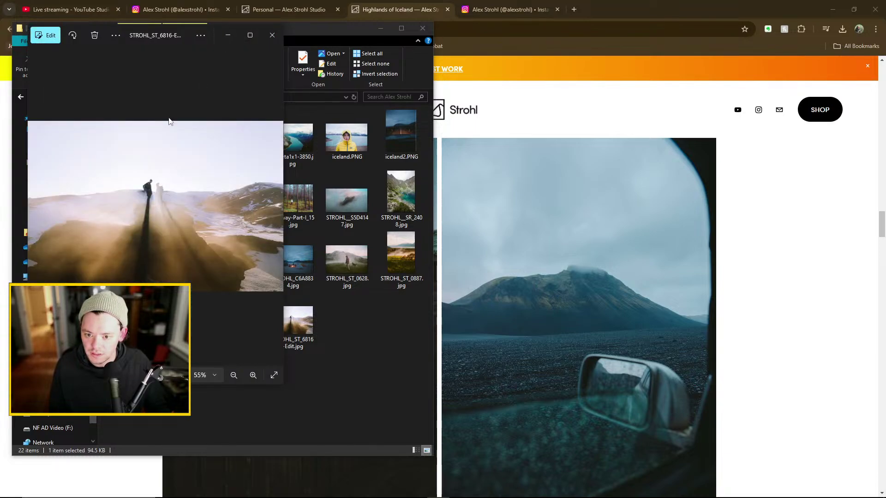
click(36, 206)
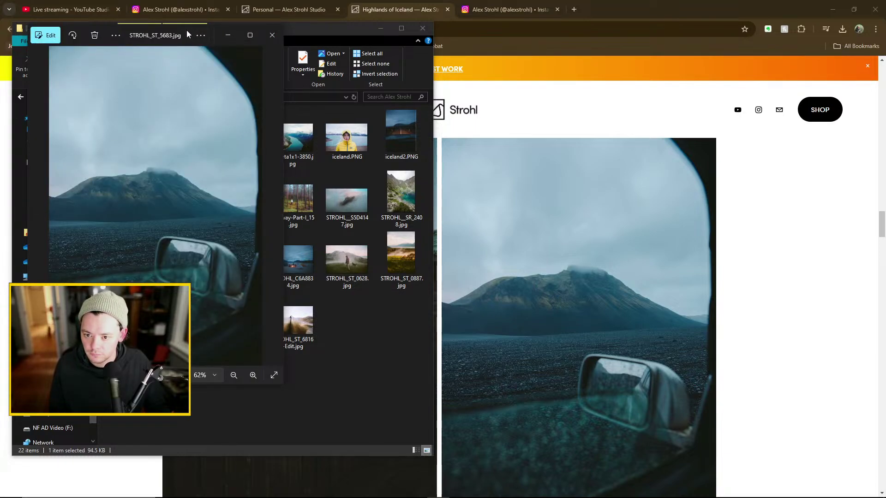
key(Escape)
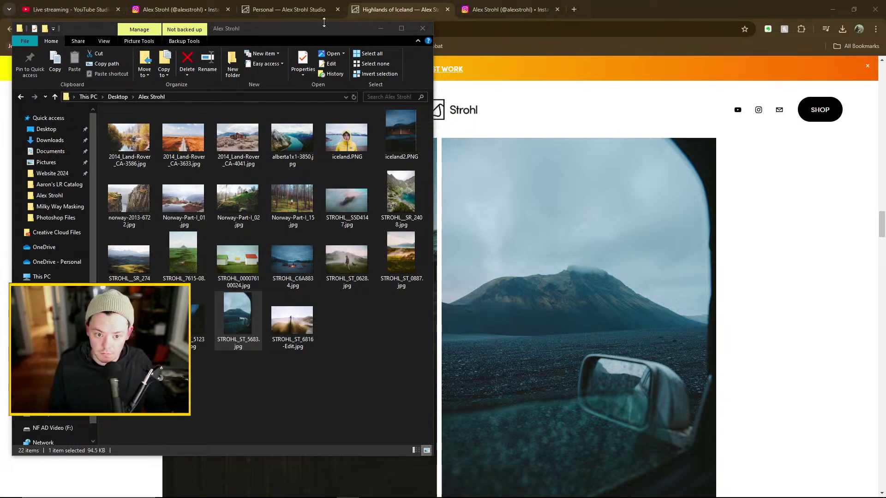
Minimize the file browser, switch to Lightroom Classic and preview the landscape-format car side mirror photo from the collection
click(380, 29)
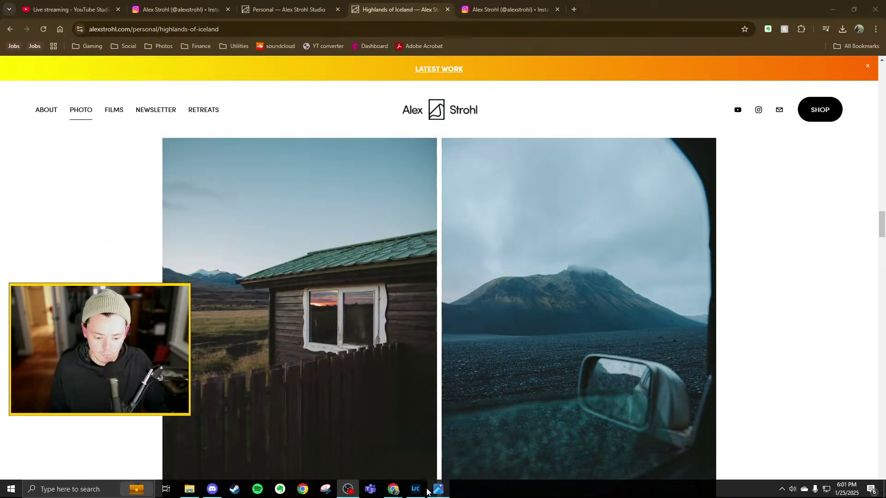
click(415, 489)
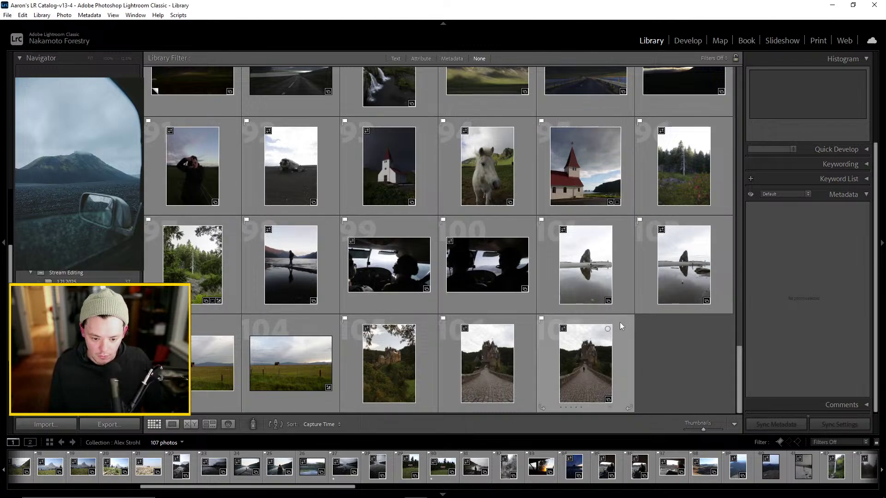
scroll(512, 308, up, 3)
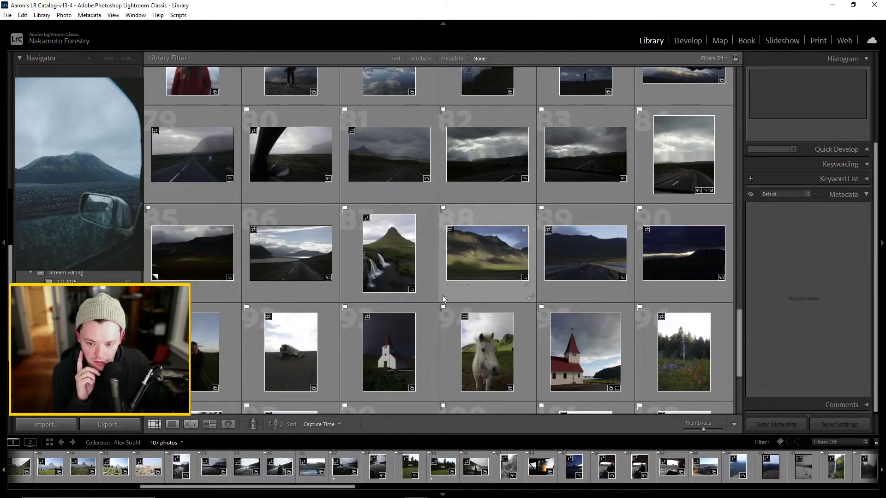
double_click(278, 153)
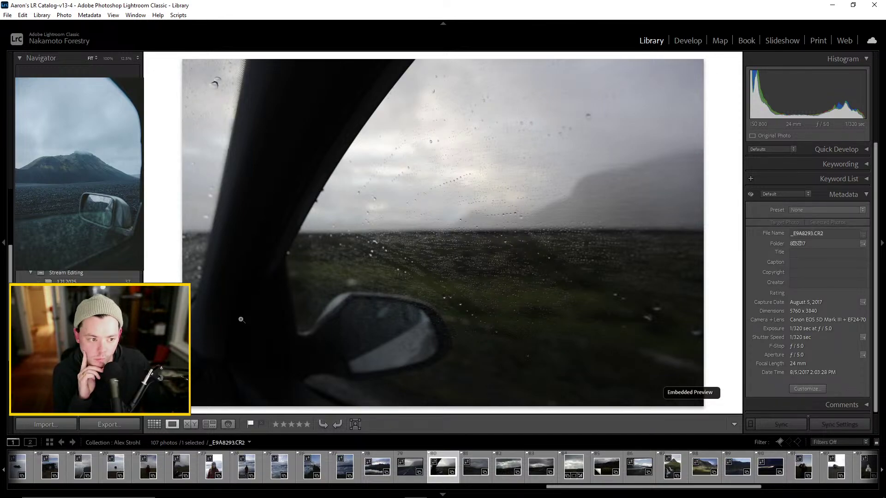
click(154, 423)
Compare the portrait-format and landscape-format car mirror shots in the collection at full size
scroll(453, 213, up, 2)
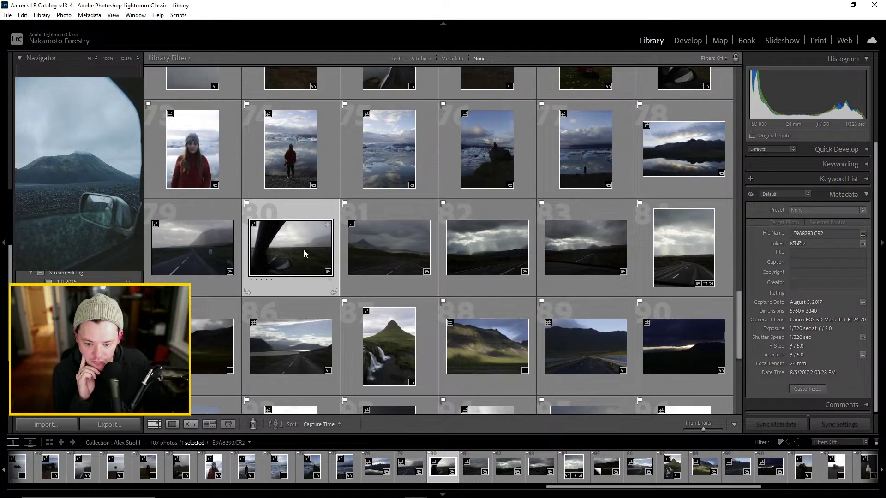
scroll(469, 263, up, 3)
scroll(574, 278, up, 2)
scroll(574, 278, down, 2)
double_click(681, 260)
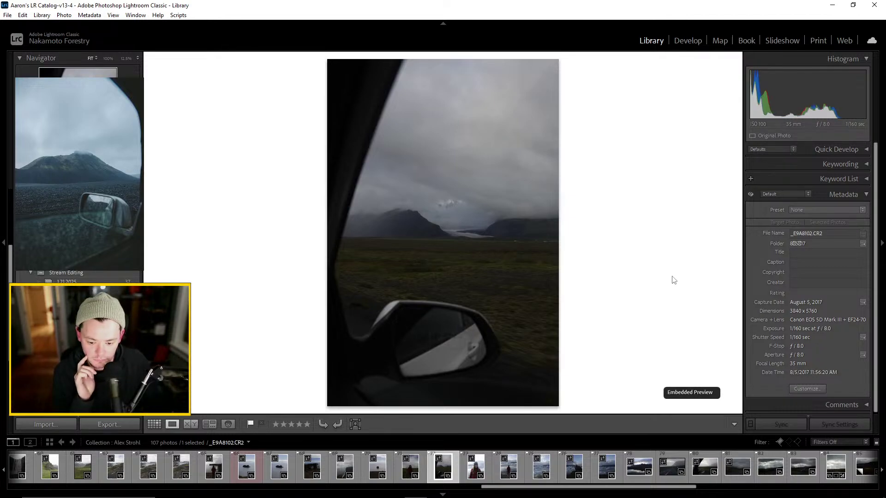
click(157, 423)
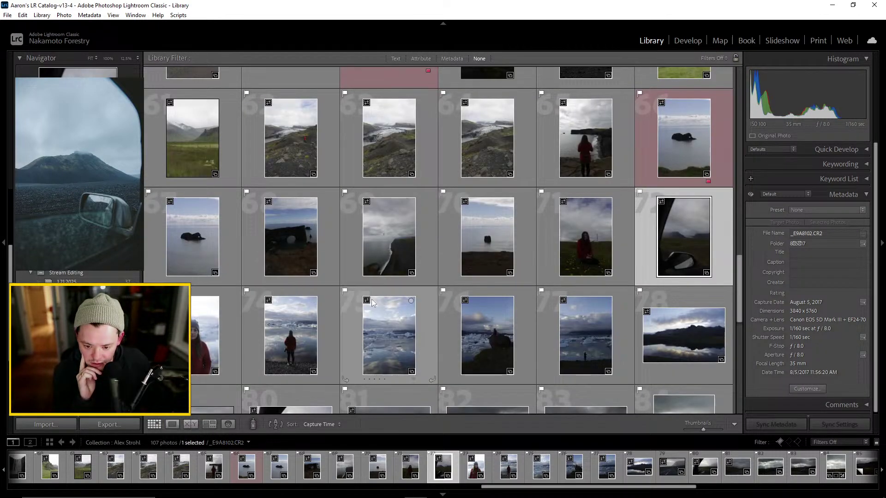
scroll(359, 303, down, 3)
double_click(281, 252)
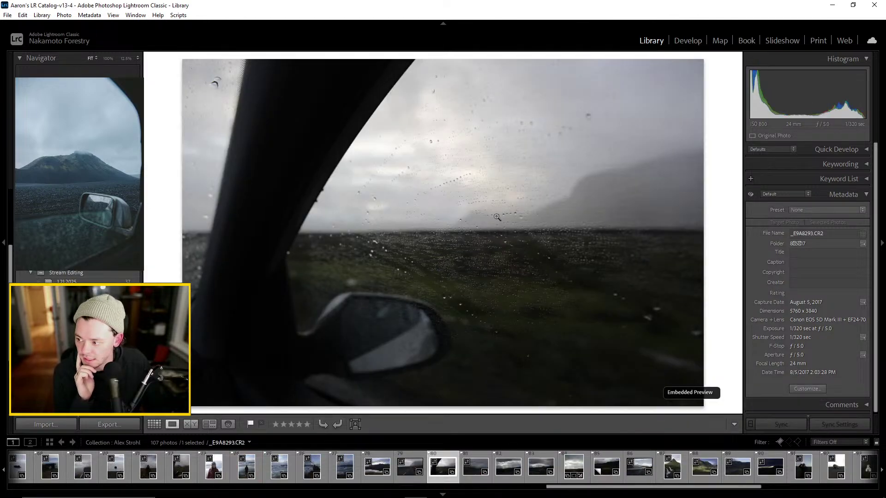
click(154, 424)
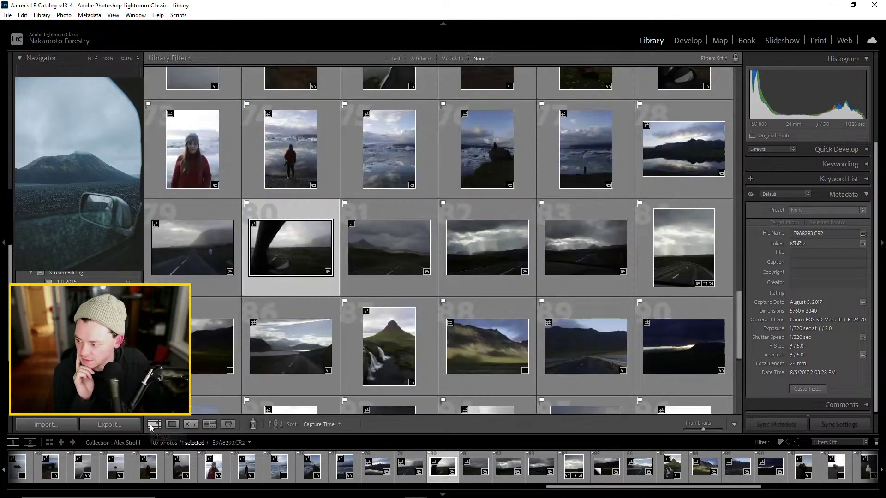
Open the portrait car mirror photo for developing, and enable lens profile corrections and chromatic aberration removal
double_click(682, 154)
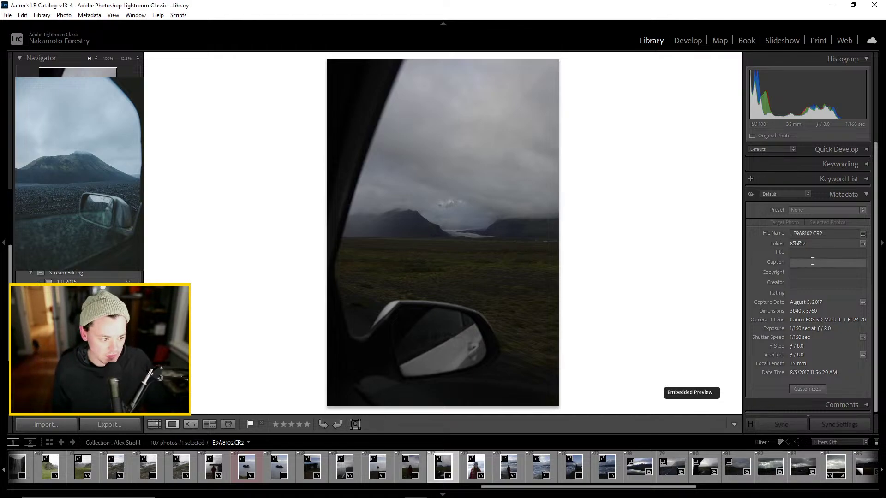
click(685, 41)
scroll(815, 279, down, 10)
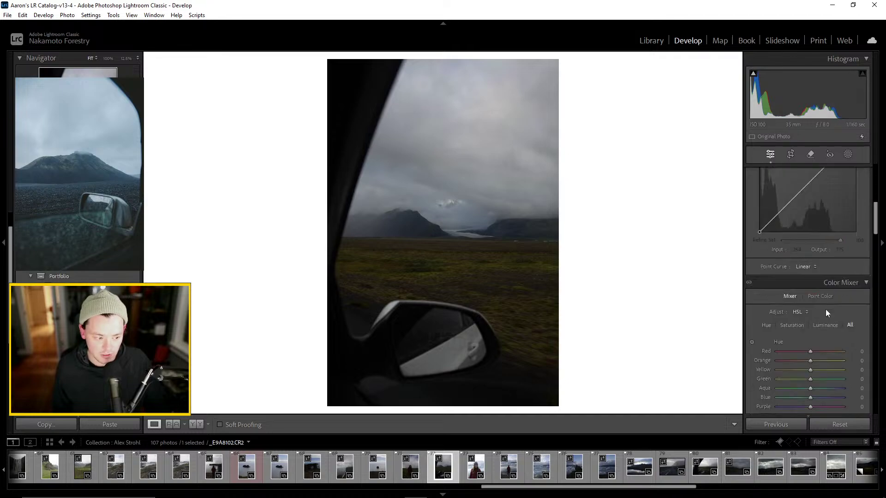
drag(874, 282, 875, 339)
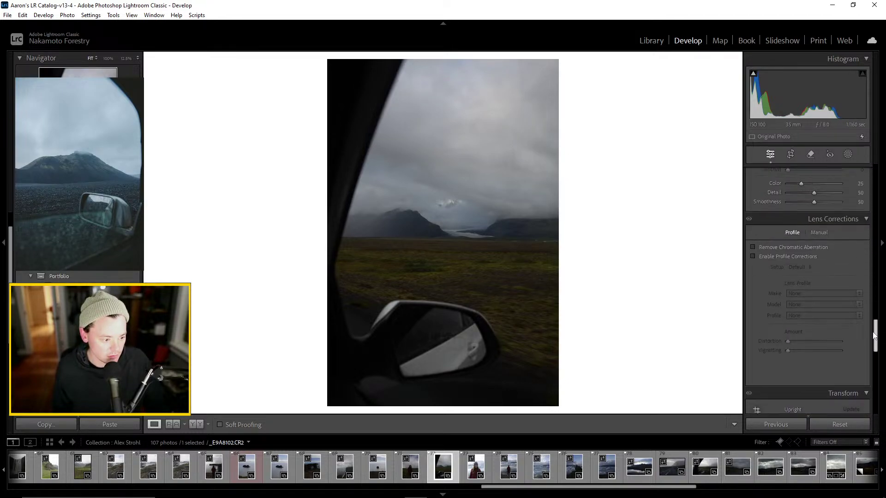
click(769, 256)
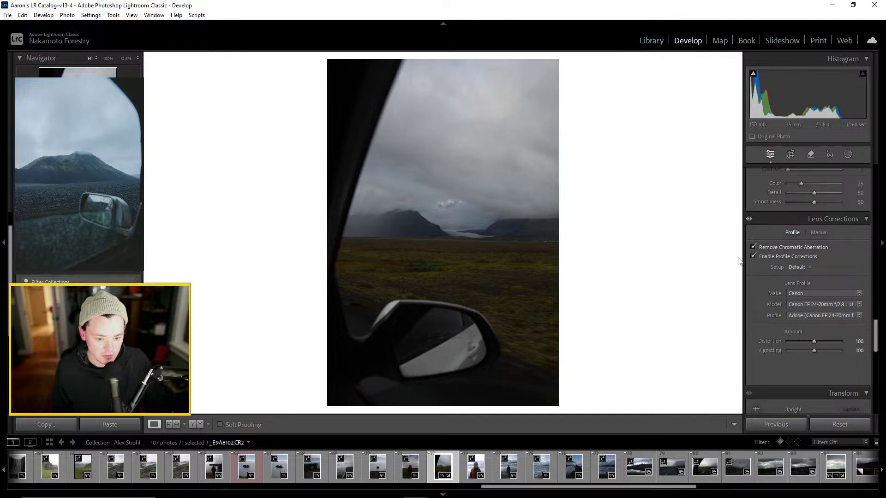
Set the photo's sharpening amount to 63 and its Clarity to +12
drag(876, 337, 876, 290)
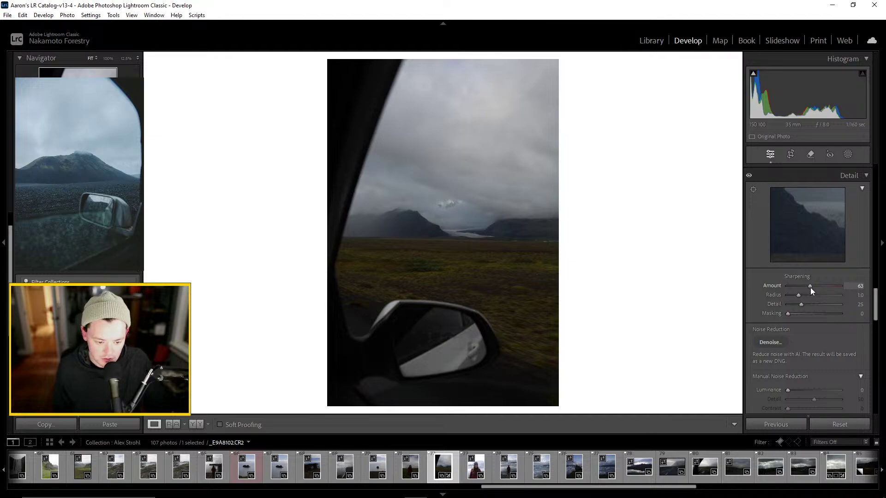
drag(875, 306, 883, 245)
scroll(814, 278, up, 10)
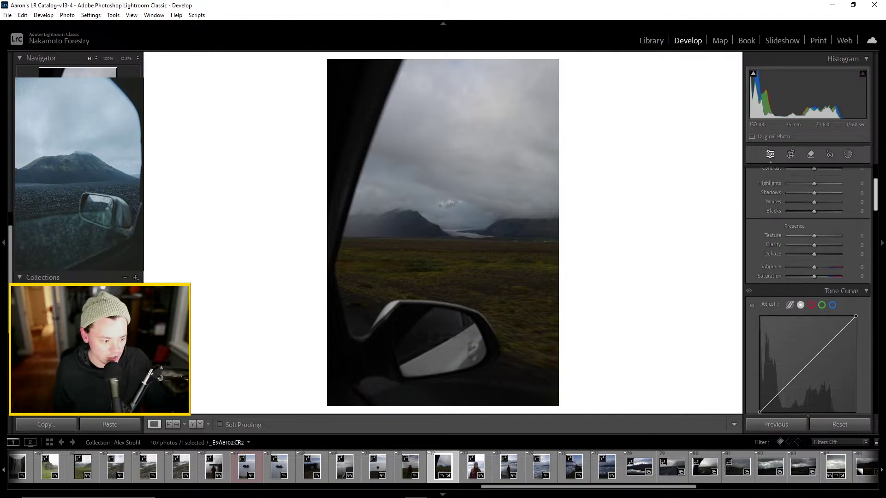
drag(814, 276, 815, 276)
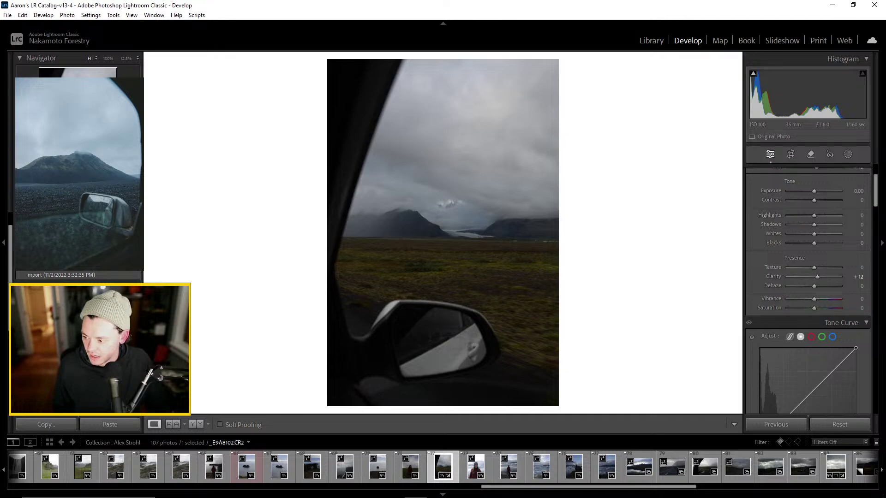
Raise the Exposure to +0.79 and change the background colour around the photo to Medium Gray
drag(877, 202, 877, 188)
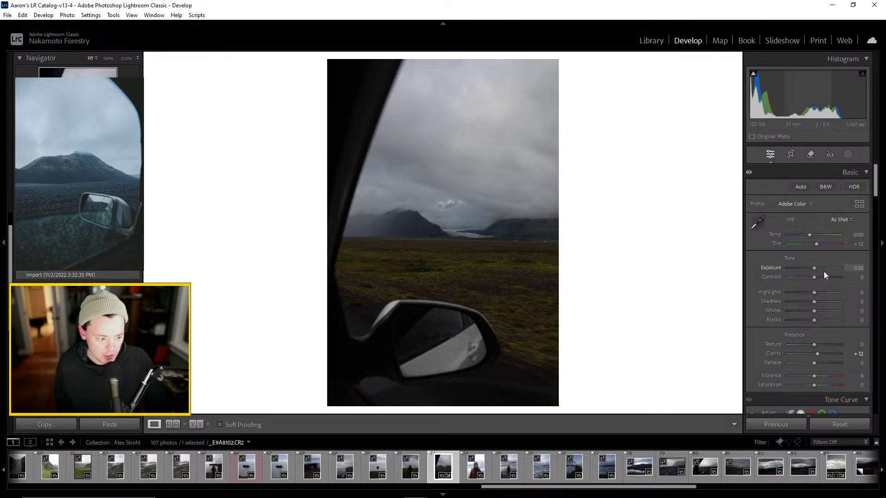
drag(814, 268, 817, 268)
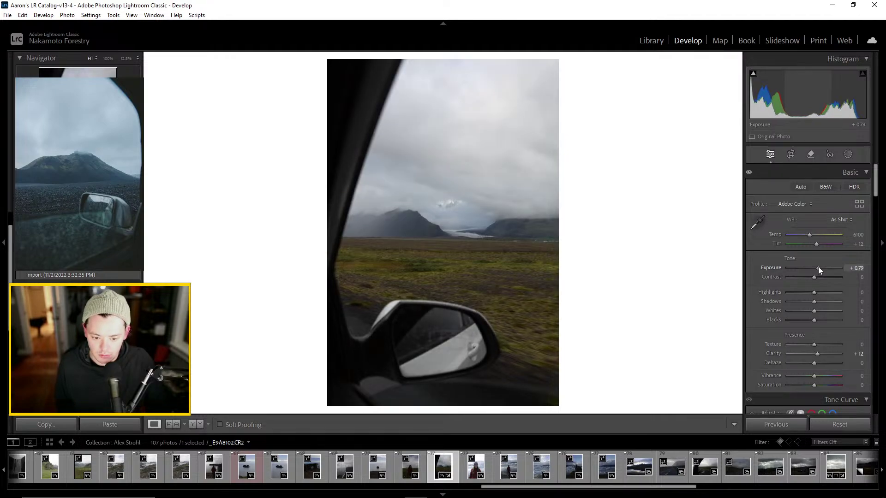
right_click(612, 190)
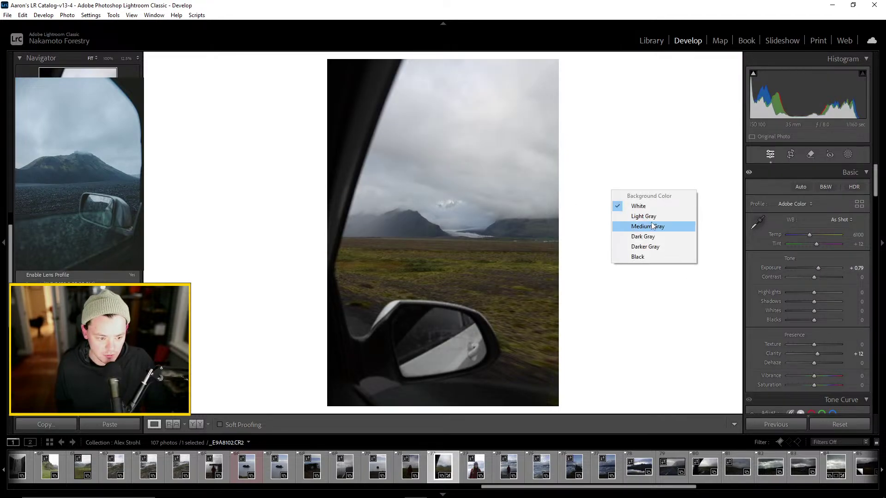
click(651, 226)
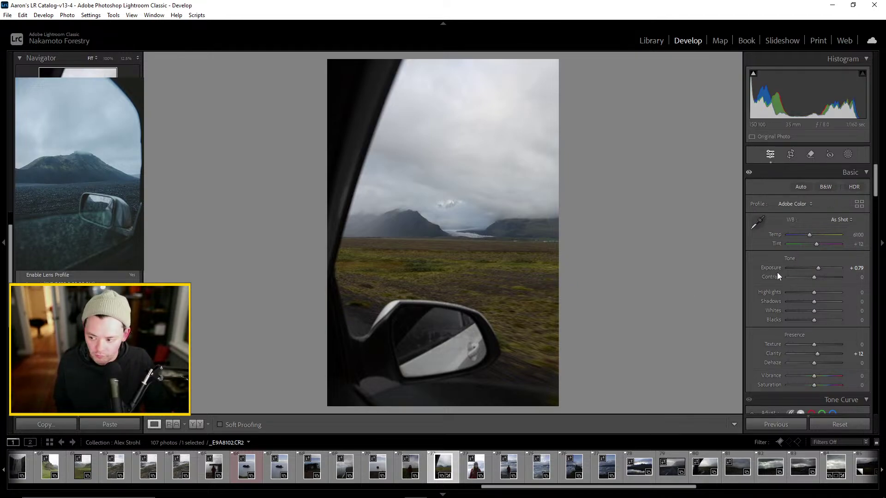
Set Exposure to +0.53 and Contrast to +25, and cool the white balance to Temp 4982 and Tint +3
drag(817, 267, 816, 268)
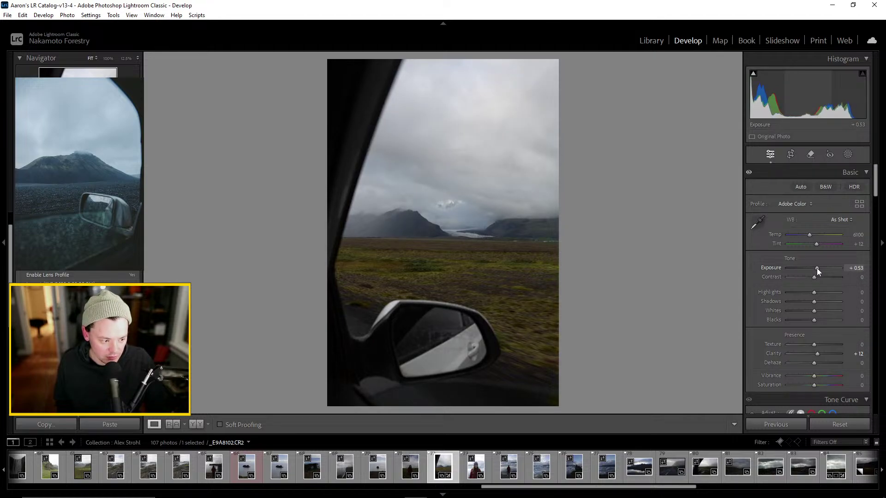
drag(815, 277, 821, 277)
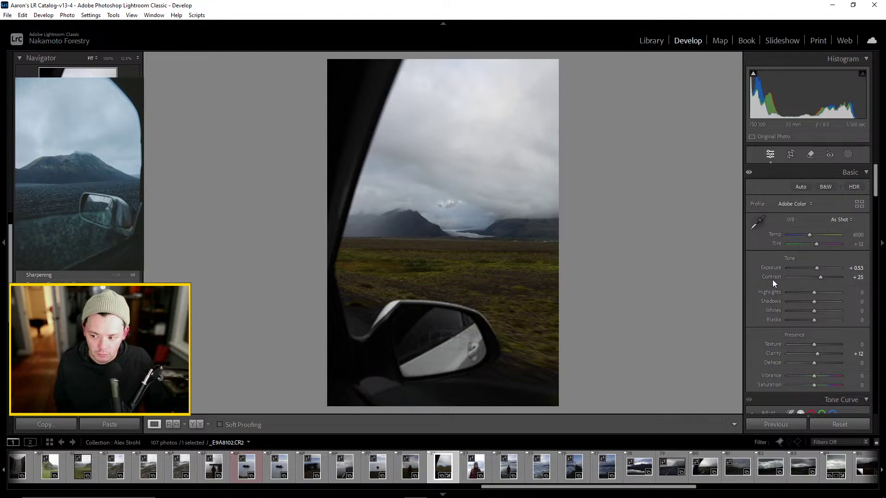
mouse_move(810, 235)
mouse_down()
mouse_move(801, 236)
mouse_move(813, 245)
mouse_up()
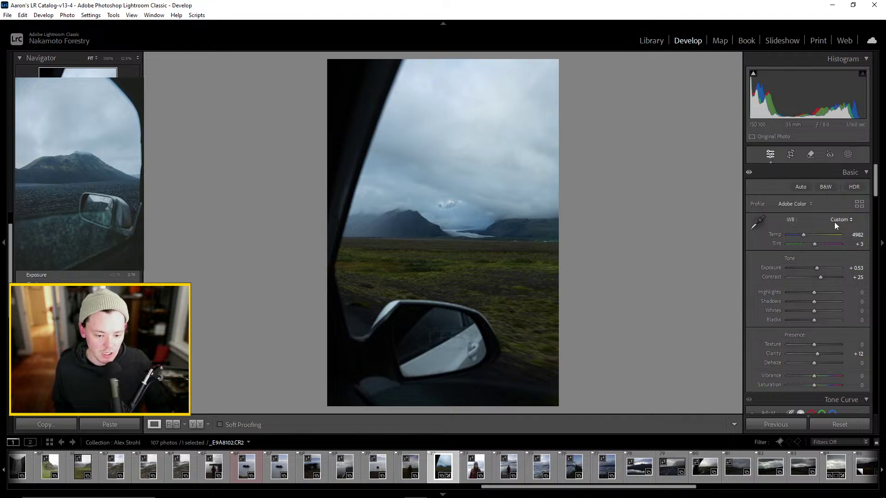
Set Highlights to -28, Shadows to +28, Whites to +23 and Blacks to +25
scroll(764, 267, down, 3)
scroll(759, 269, up, 3)
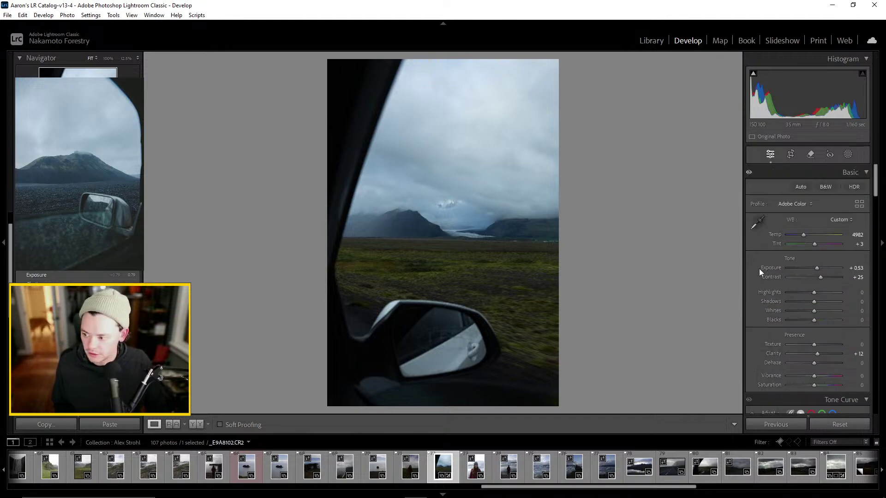
mouse_move(813, 292)
mouse_down()
mouse_move(795, 295)
mouse_move(807, 302)
mouse_up()
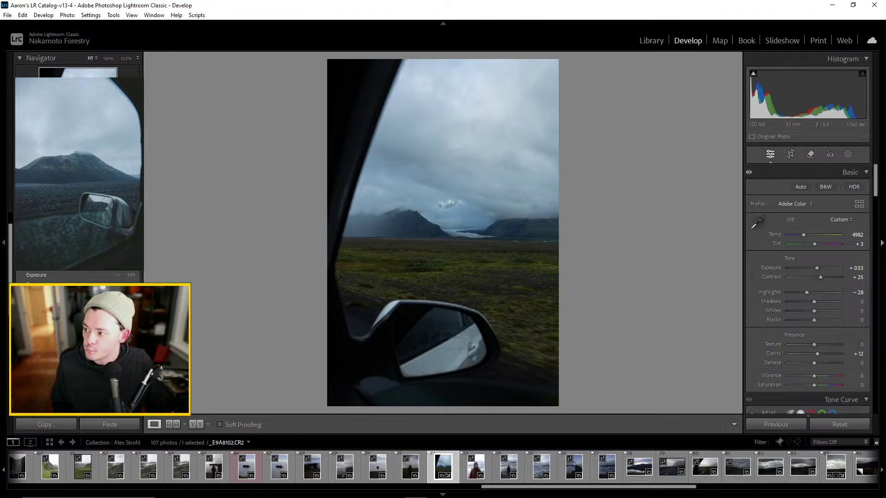
mouse_move(813, 302)
mouse_down()
mouse_move(823, 305)
mouse_move(818, 312)
mouse_up()
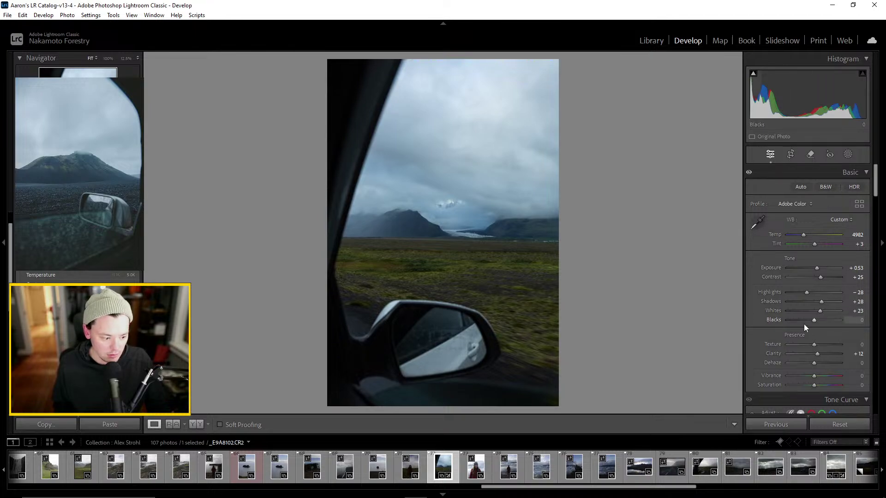
drag(813, 320, 818, 322)
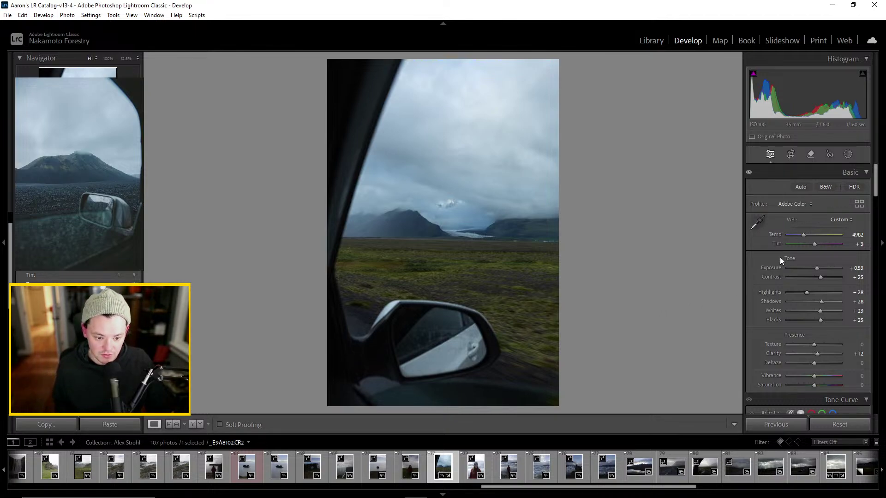
Set Dehaze to -2, Vibrance to -5 and Saturation to -5
scroll(803, 277, down, 3)
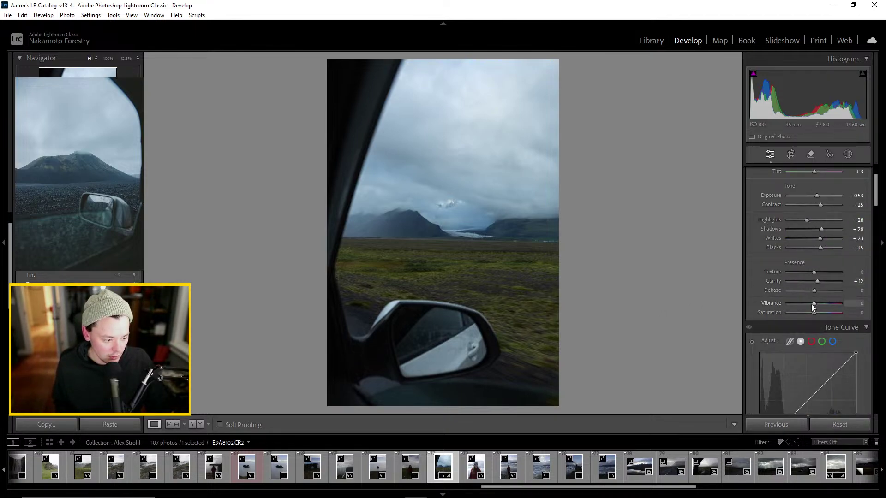
mouse_move(814, 291)
mouse_down()
mouse_move(821, 291)
mouse_move(813, 292)
mouse_up()
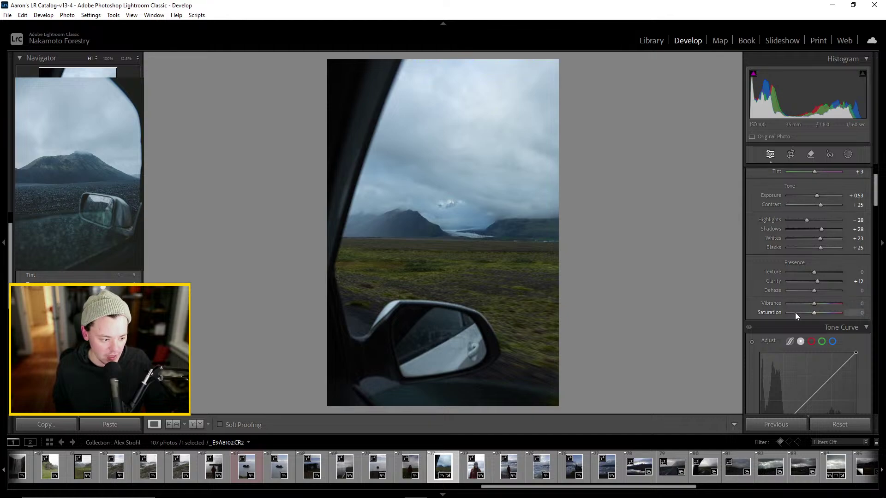
drag(817, 292, 809, 298)
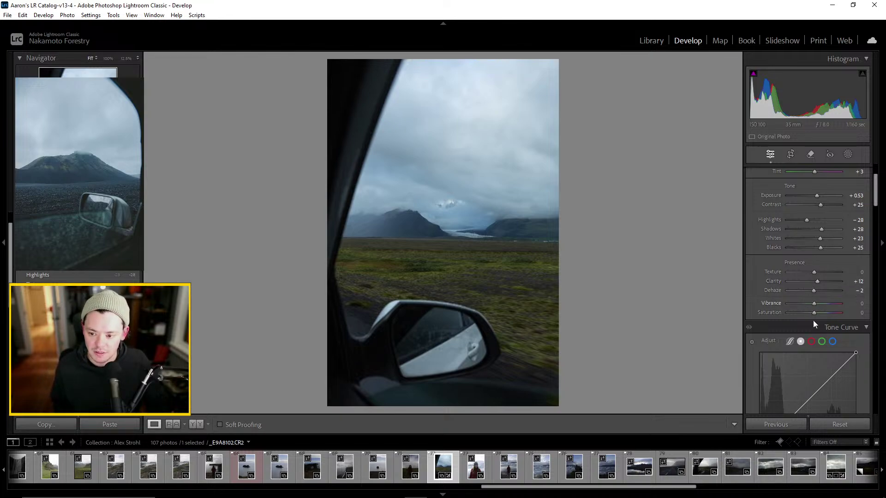
drag(815, 305, 818, 306)
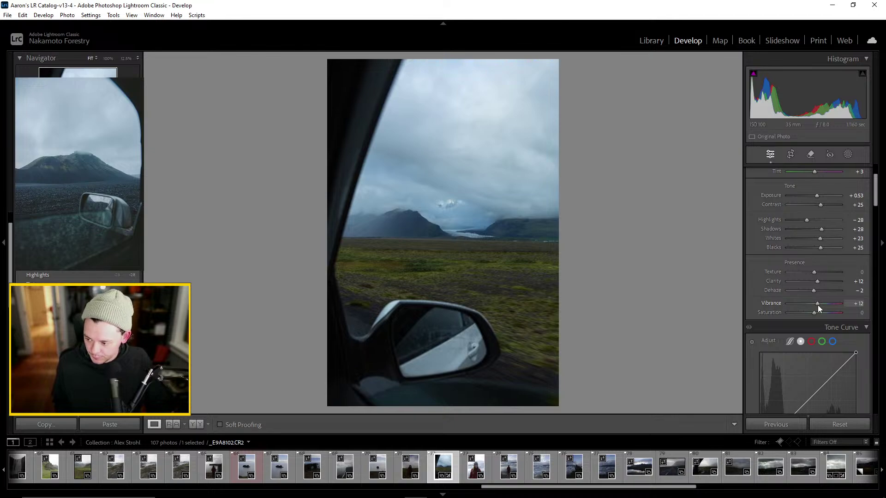
drag(815, 306, 810, 310)
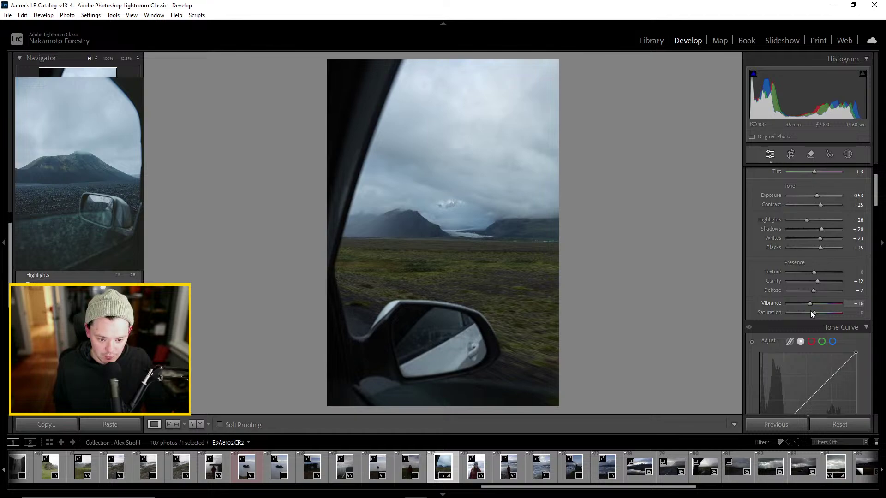
drag(814, 313, 814, 315)
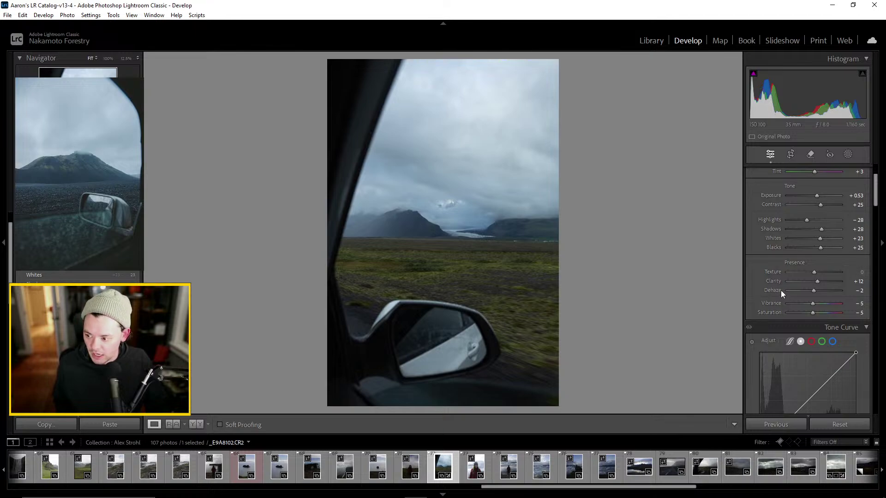
scroll(790, 303, down, 3)
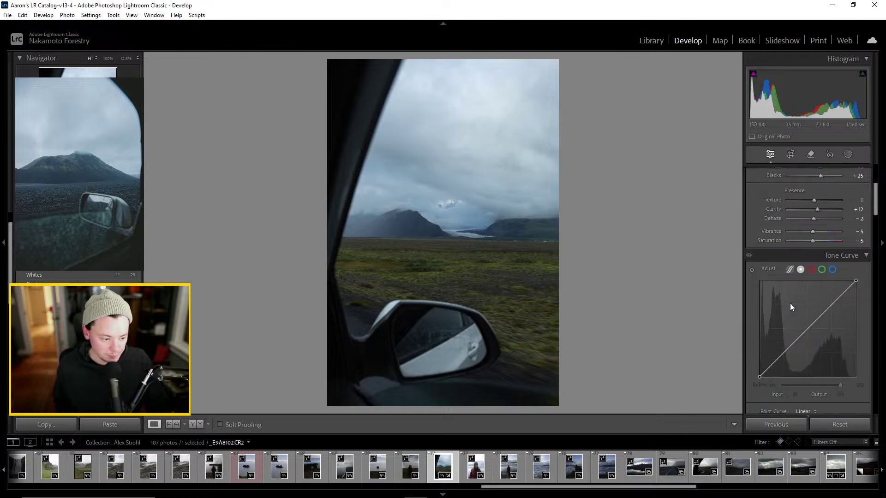
scroll(784, 272, up, 6)
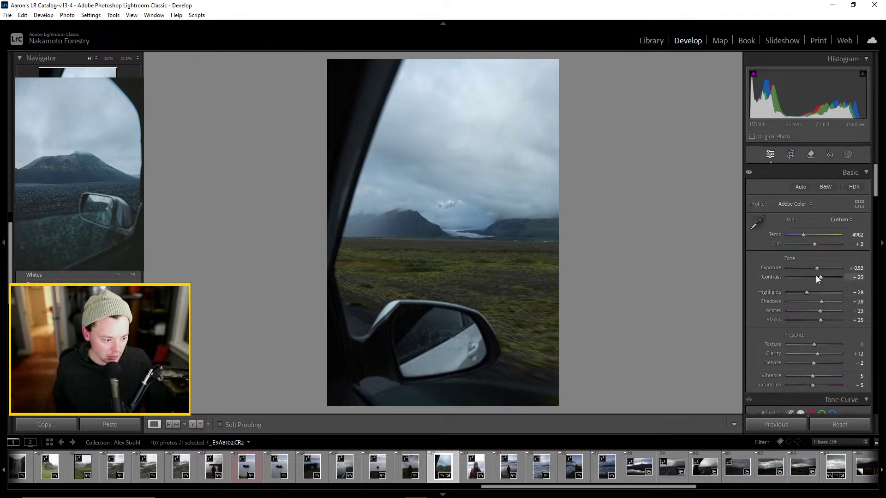
Set Contrast to +30, then shape the tone curve with a midpoint at 127/132, a shadow point at 22/26 and a lifted black point
drag(820, 277, 821, 278)
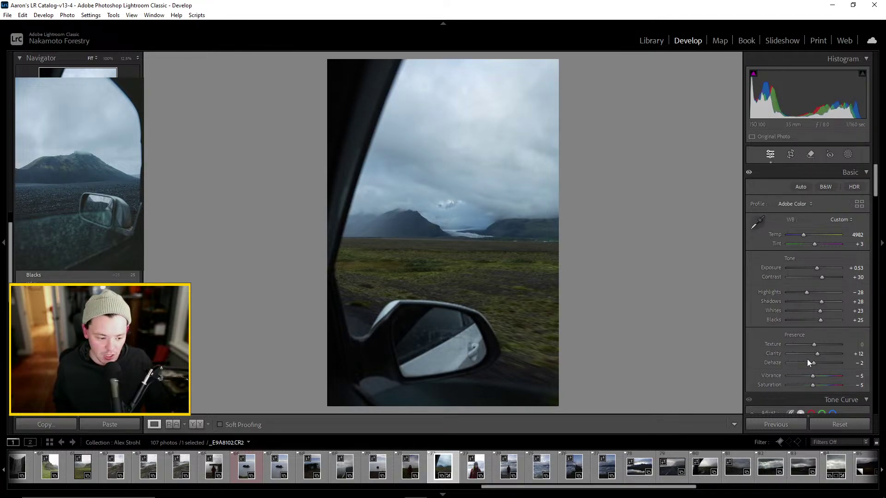
scroll(800, 296, down, 4)
scroll(803, 291, down, 5)
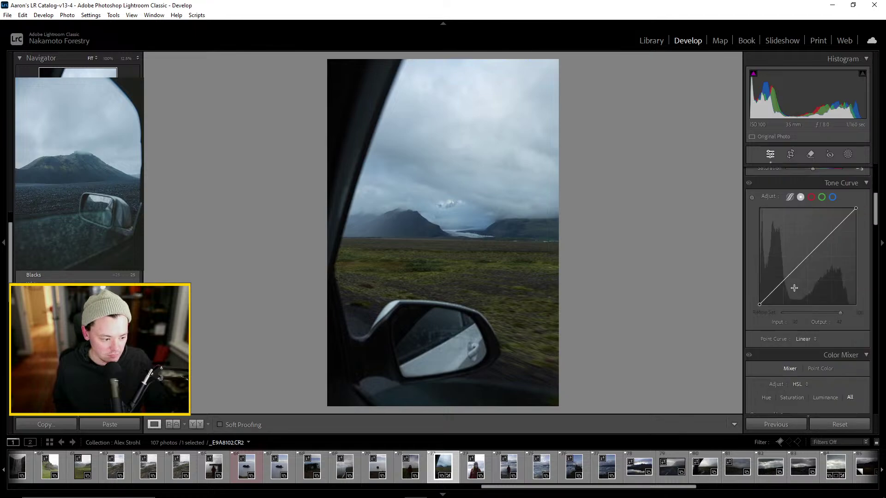
drag(808, 255, 807, 254)
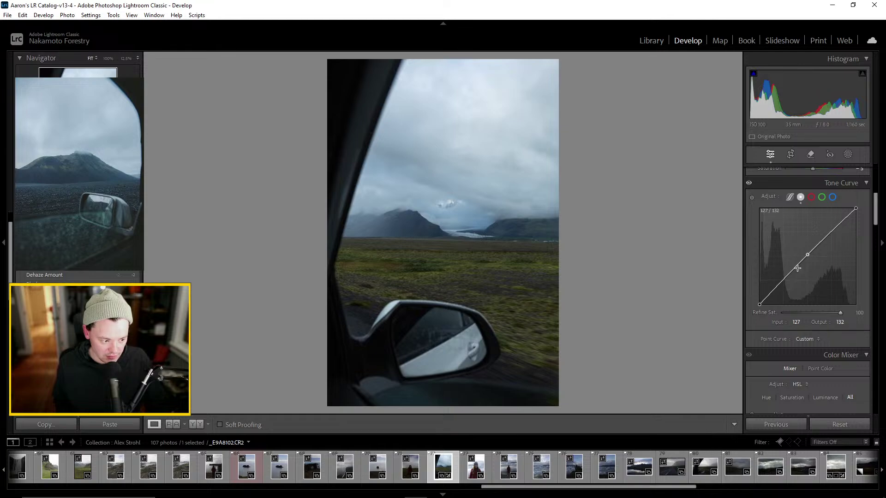
mouse_move(779, 284)
mouse_down()
mouse_move(754, 299)
mouse_move(776, 292)
mouse_move(767, 296)
mouse_up()
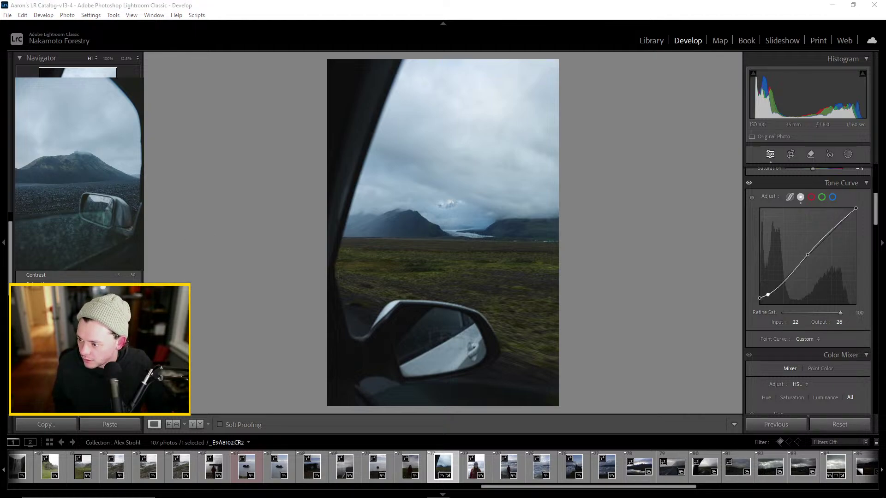
drag(435, 86, 885, 70)
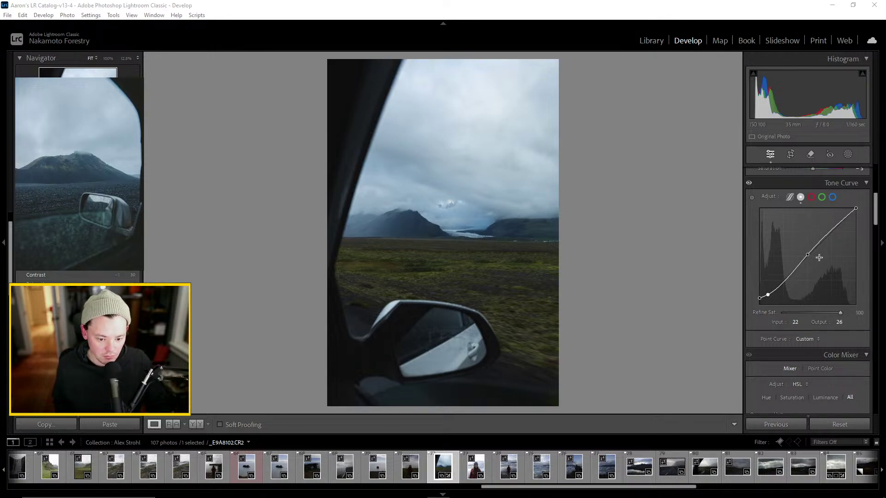
In the Color Mixer, set the Blue hue to -10, the Green hue to +22 and the Green saturation to -45
scroll(816, 272, down, 3)
scroll(801, 290, down, 2)
click(857, 187)
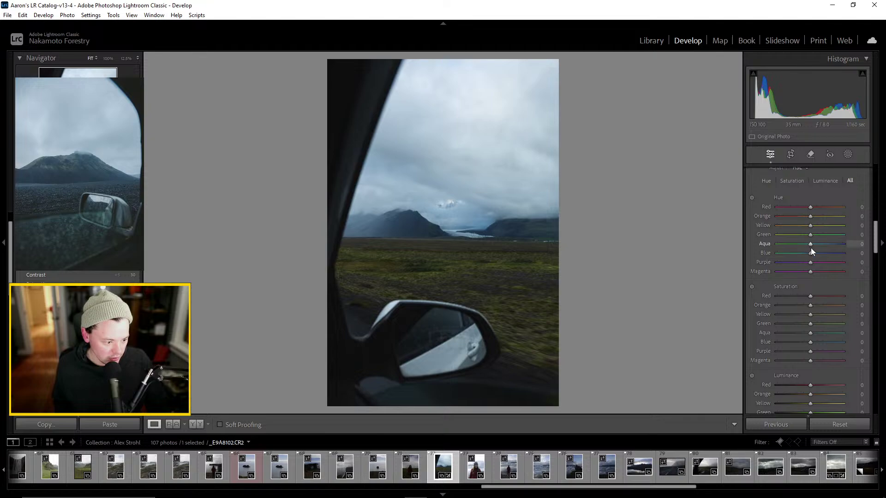
drag(809, 253, 805, 254)
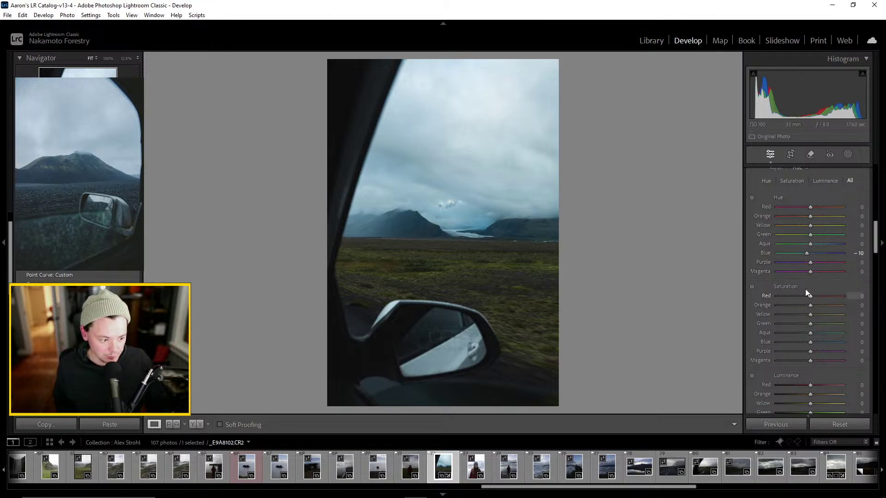
drag(809, 234, 829, 237)
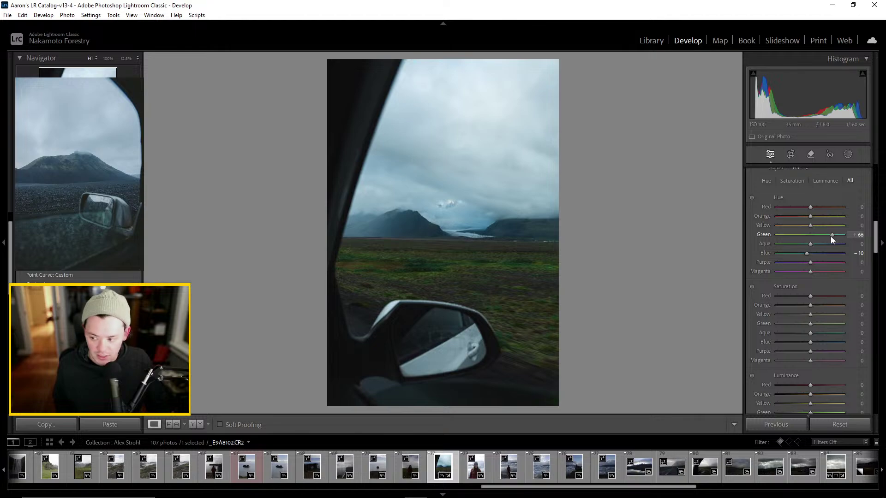
drag(817, 238, 816, 237)
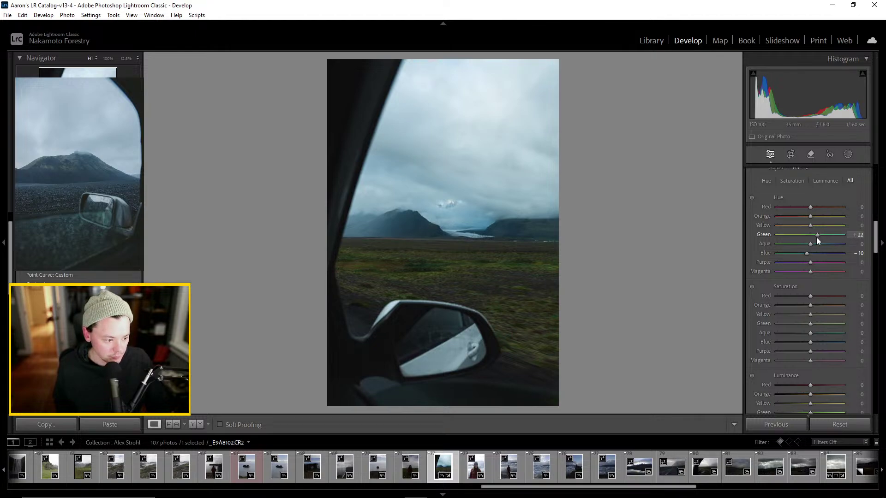
mouse_move(812, 323)
mouse_down()
mouse_move(784, 321)
mouse_move(796, 322)
mouse_up()
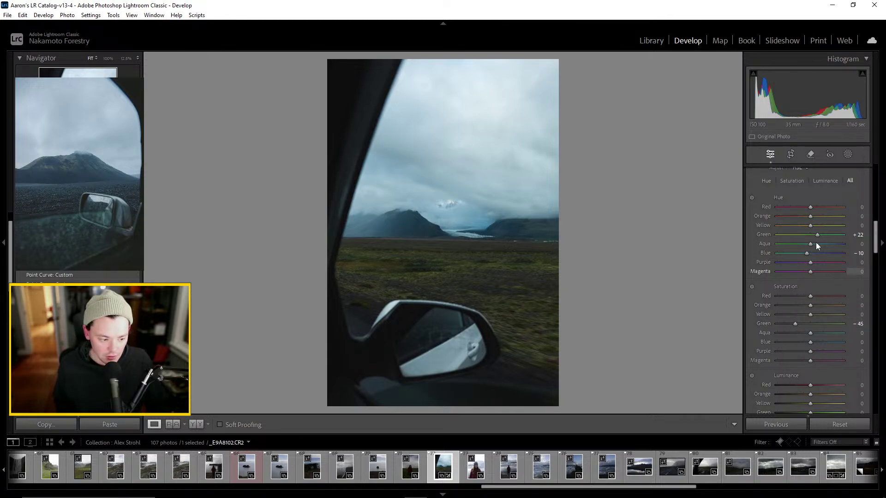
Set Orange hue to -3, Yellow hue to -72 and Green hue to +30, with Yellow saturation at -12 and Blue saturation at +16
drag(810, 225, 783, 239)
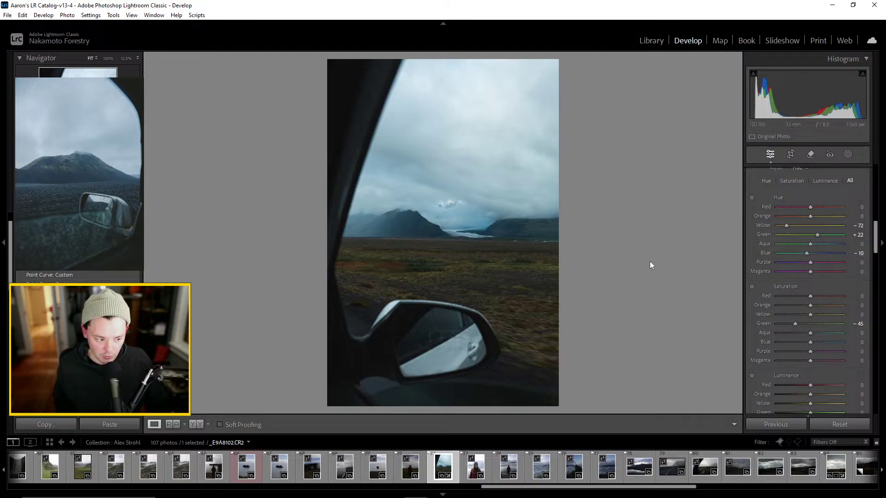
mouse_move(810, 215)
mouse_down()
mouse_move(788, 216)
mouse_move(809, 222)
mouse_up()
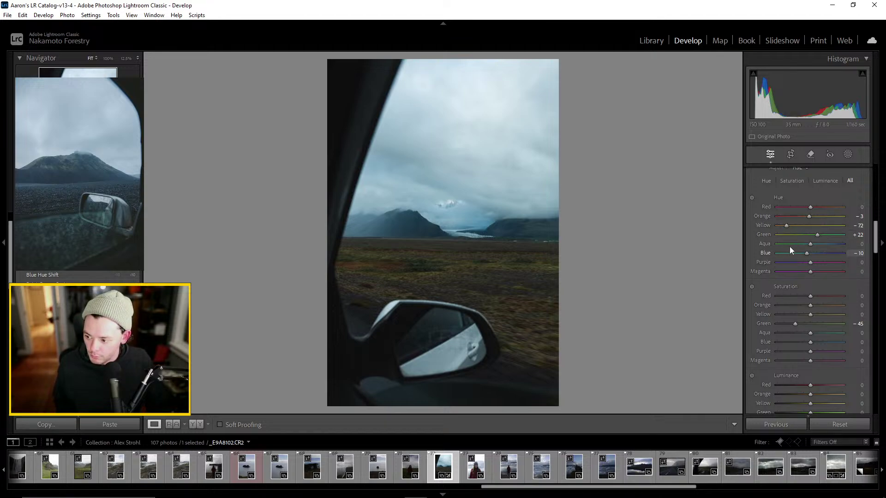
mouse_move(818, 235)
mouse_down()
mouse_move(801, 235)
mouse_move(828, 239)
mouse_move(812, 241)
mouse_move(820, 242)
mouse_up()
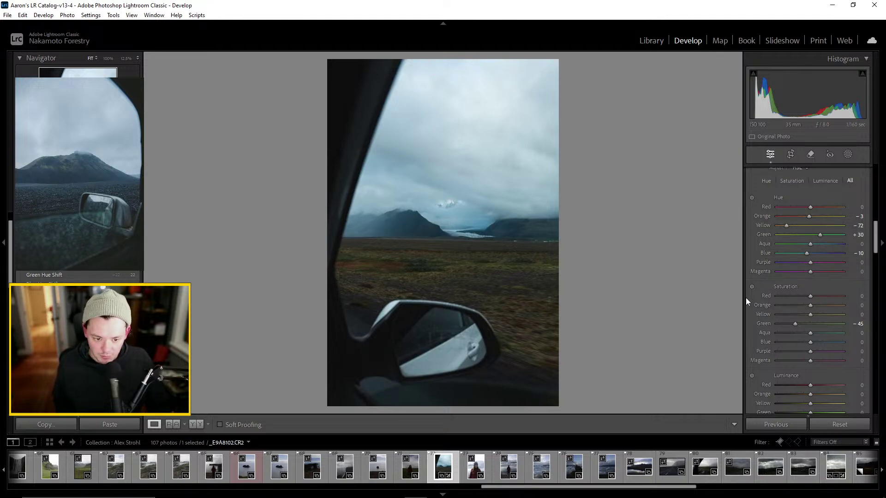
scroll(803, 270, down, 2)
mouse_move(807, 272)
mouse_down()
mouse_move(823, 269)
mouse_move(810, 272)
mouse_move(822, 273)
mouse_move(815, 277)
mouse_up()
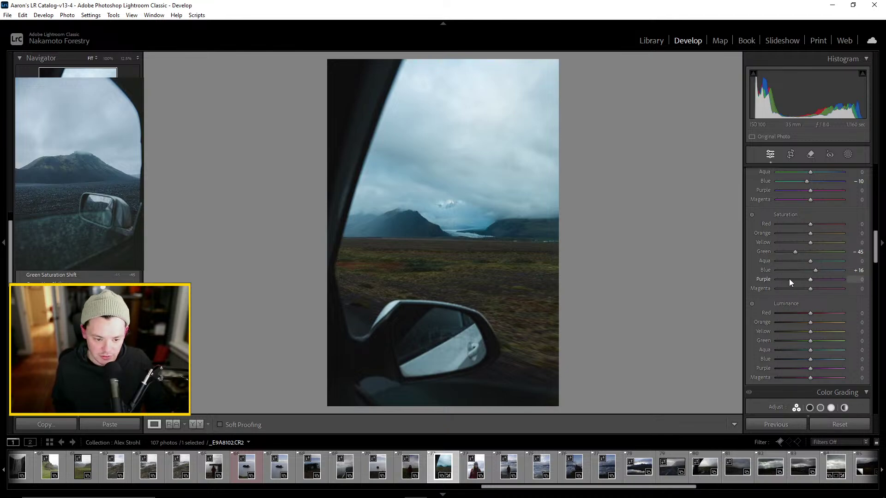
mouse_move(810, 243)
mouse_down()
mouse_move(830, 244)
mouse_move(787, 245)
mouse_move(828, 249)
mouse_move(808, 255)
mouse_up()
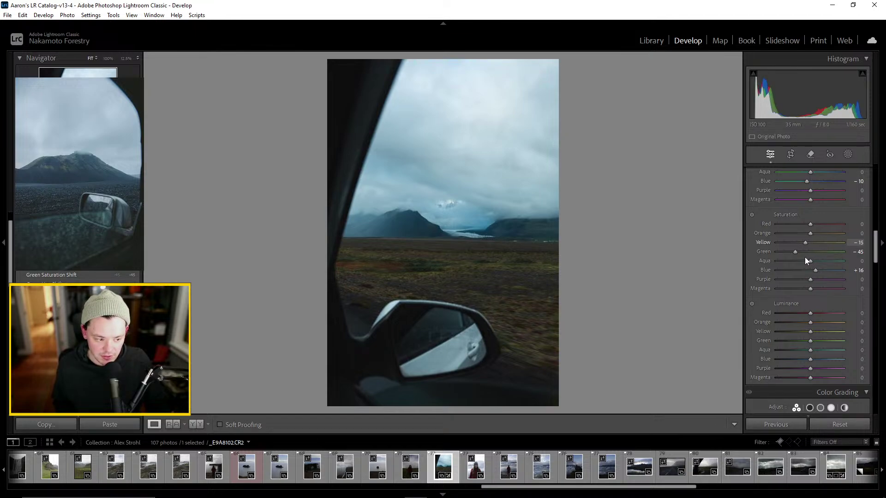
key(Down)
key(Down)
key(Down)
key(Down)
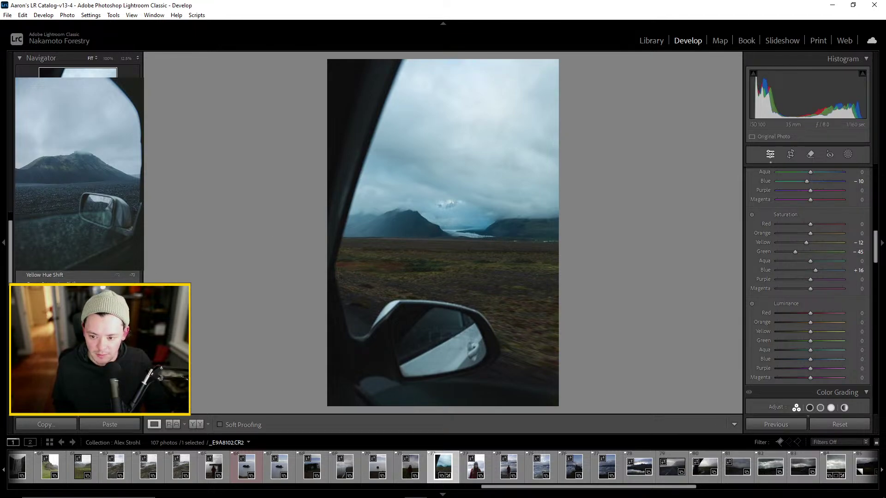
Bring up the reference photo over the edit, compare the colours of the two images, and return to the Color Mixer
key(alt+Tab)
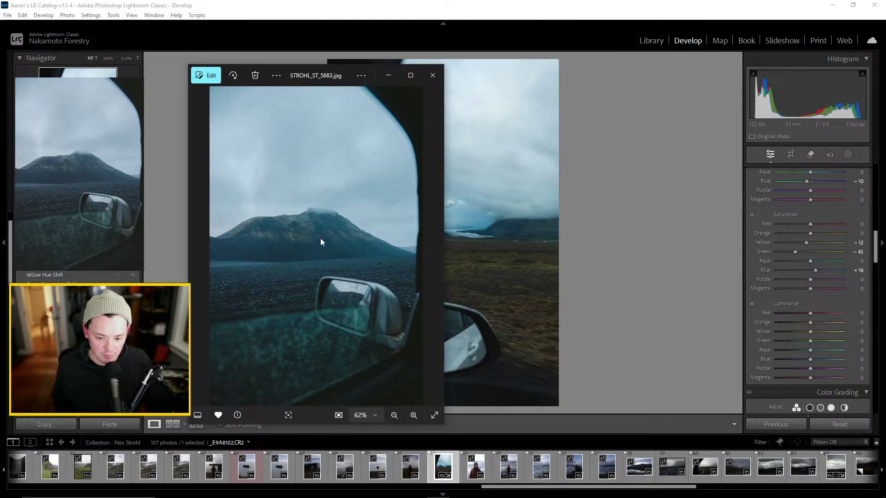
key(alt+Tab)
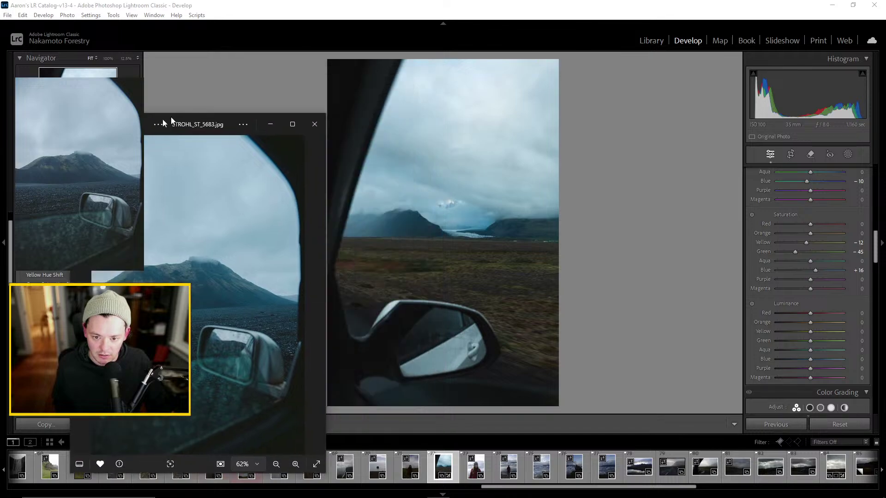
scroll(801, 286, up, 3)
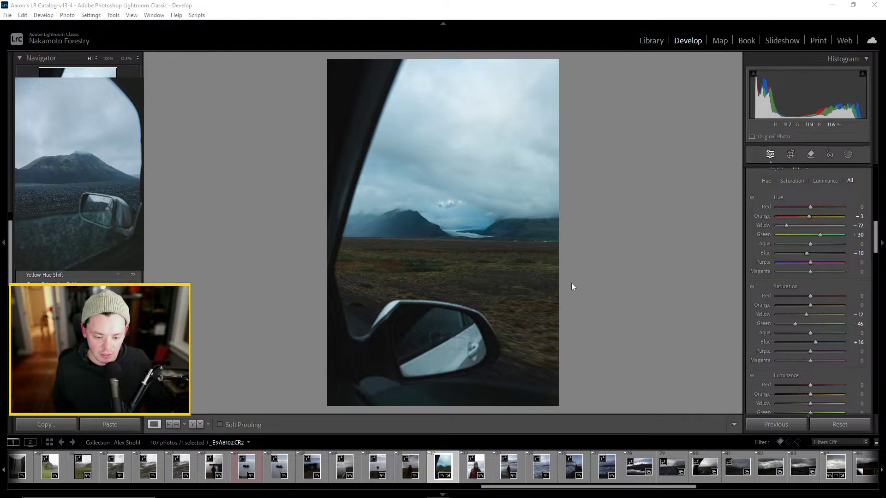
scroll(782, 279, down, 3)
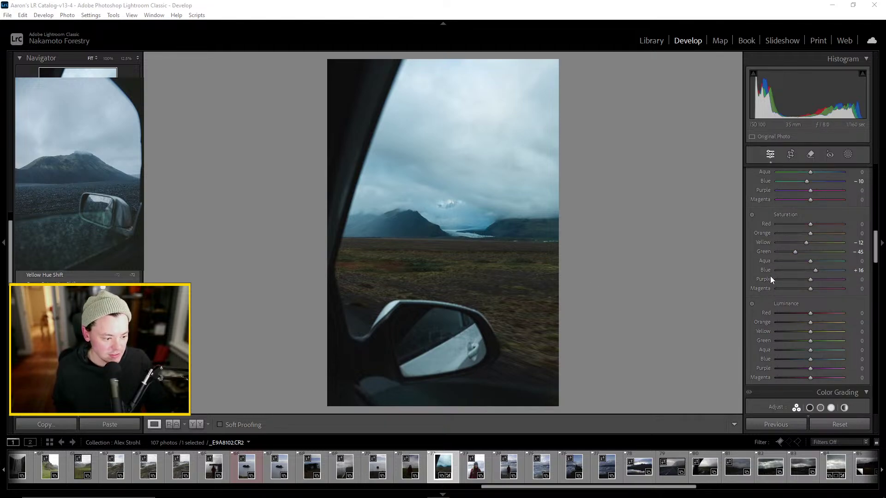
Lower the Color Mixer saturation of Orange to -23, Yellow to -17 and Aqua to -15
mouse_move(810, 234)
mouse_down()
mouse_move(793, 234)
mouse_move(825, 235)
mouse_up()
scroll(802, 239, down, 3)
mouse_move(805, 243)
mouse_down()
mouse_move(790, 243)
mouse_move(802, 245)
mouse_up()
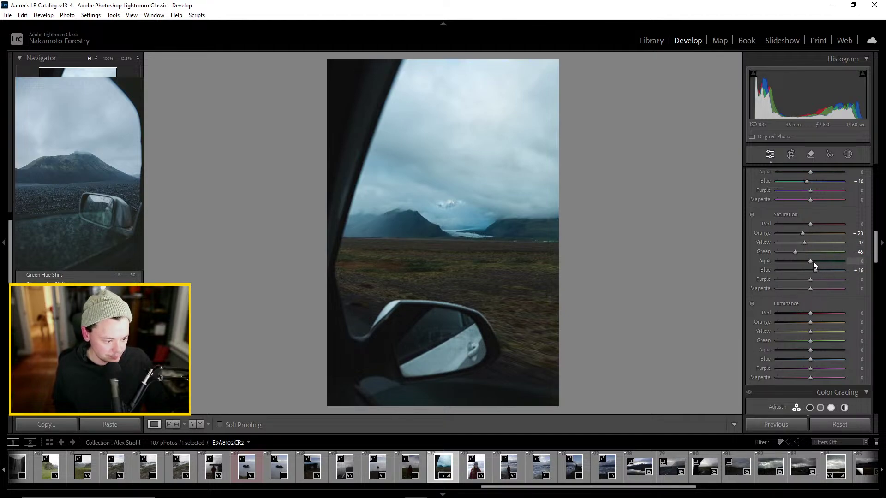
drag(775, 262, 840, 264)
drag(772, 269, 806, 280)
Set the Blue hue to -12 and the Blue saturation to +8 in the Color Mixer
scroll(816, 272, up, 2)
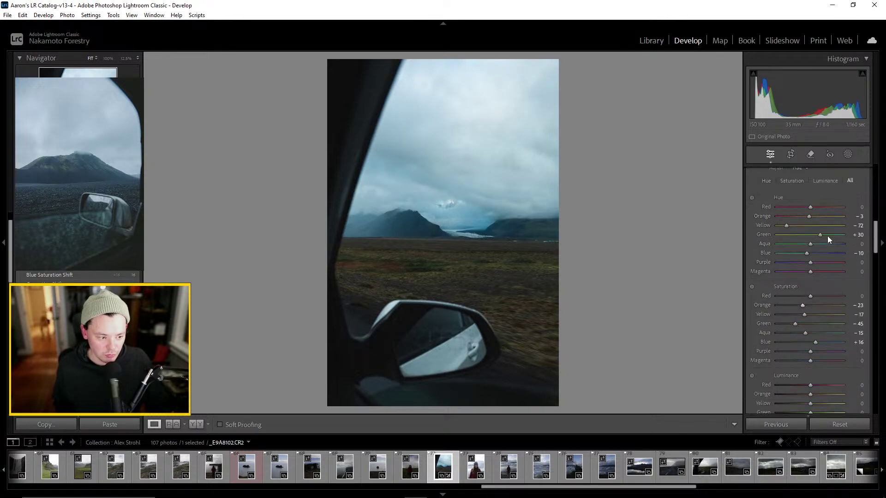
drag(859, 254, 855, 255)
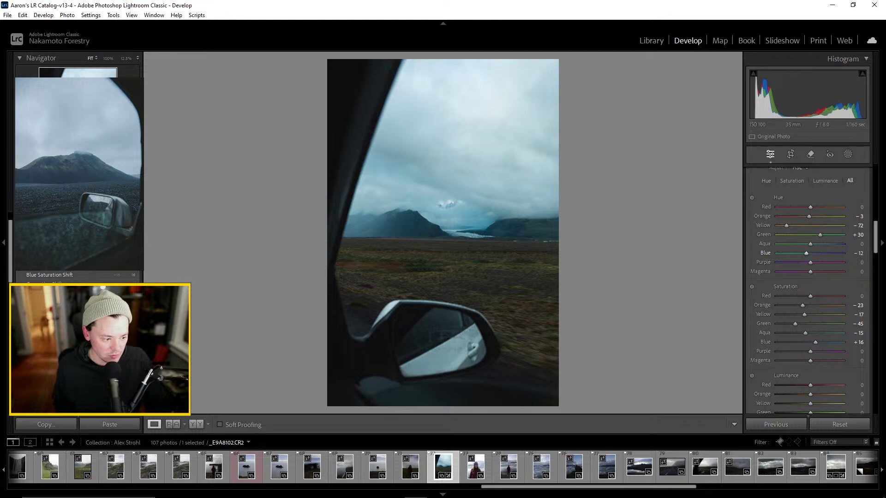
scroll(816, 302, down, 2)
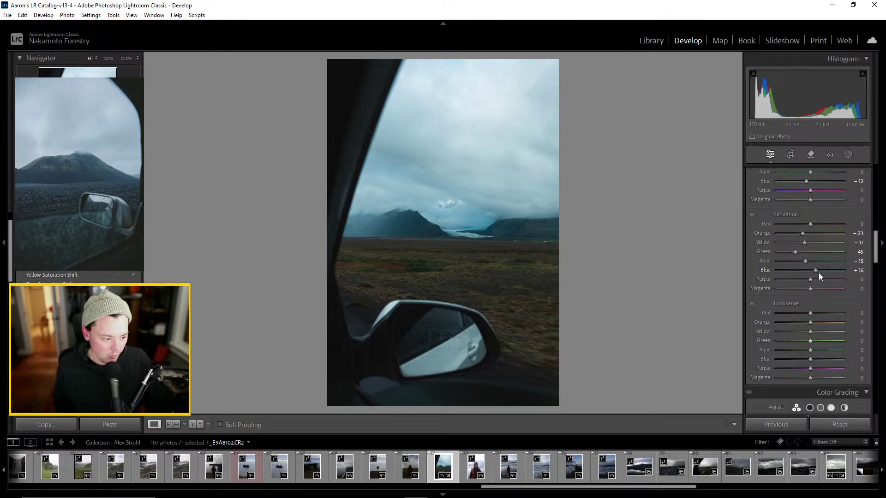
drag(813, 270, 811, 272)
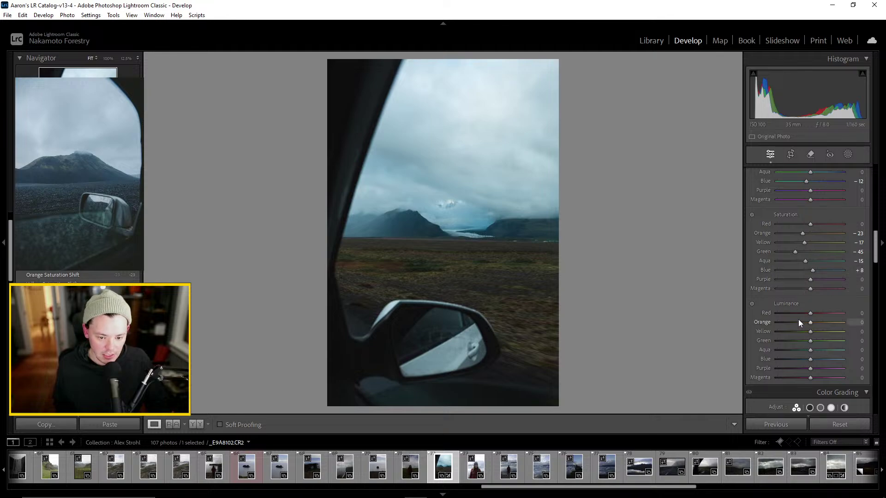
Set Color Mixer luminance to Yellow +59, Green +29, Aqua +10 and Blue +3, and check the photo against the reference image
scroll(801, 304, down, 2)
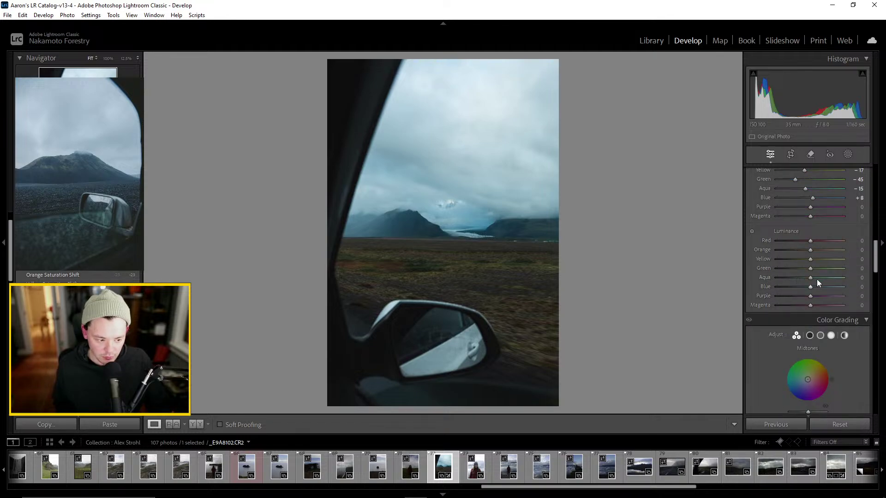
drag(811, 261, 811, 286)
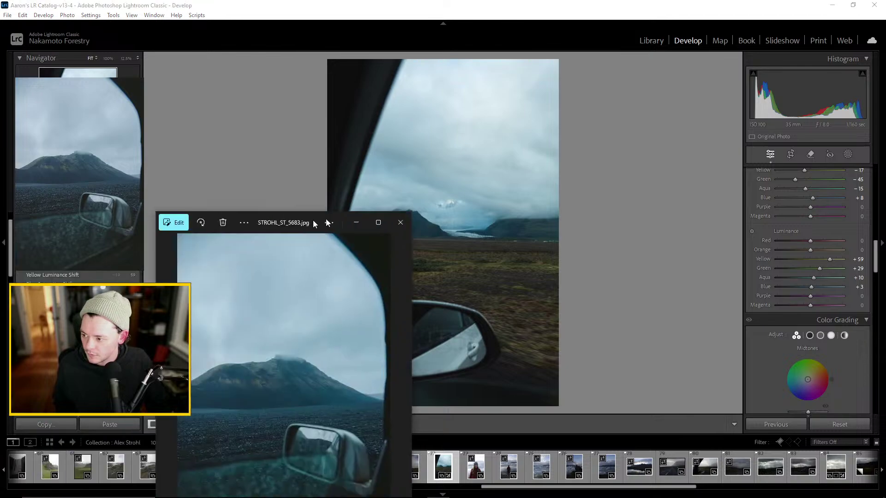
drag(265, 73, 228, 62)
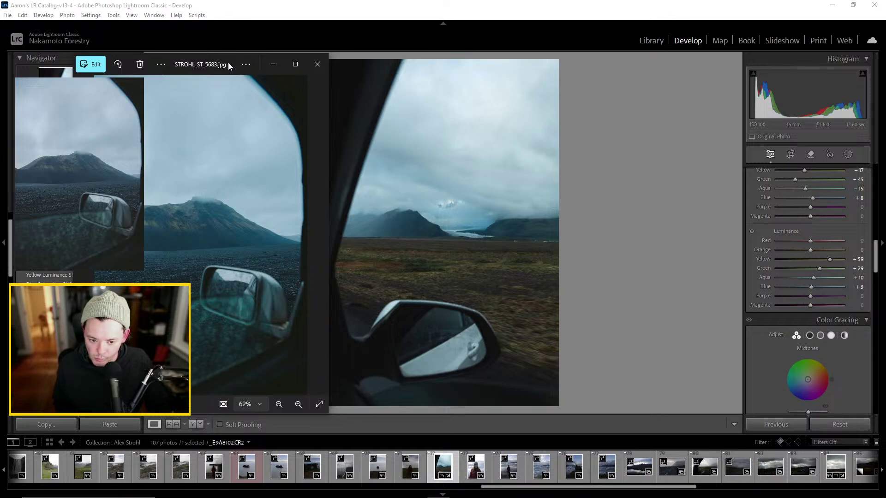
key(alt+F4)
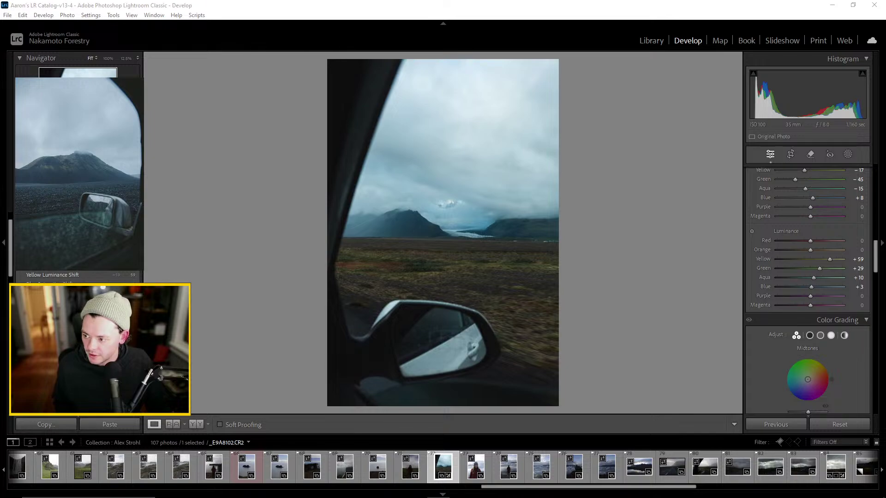
Tint the shadows a subtle teal in Color Grading
scroll(829, 264, down, 3)
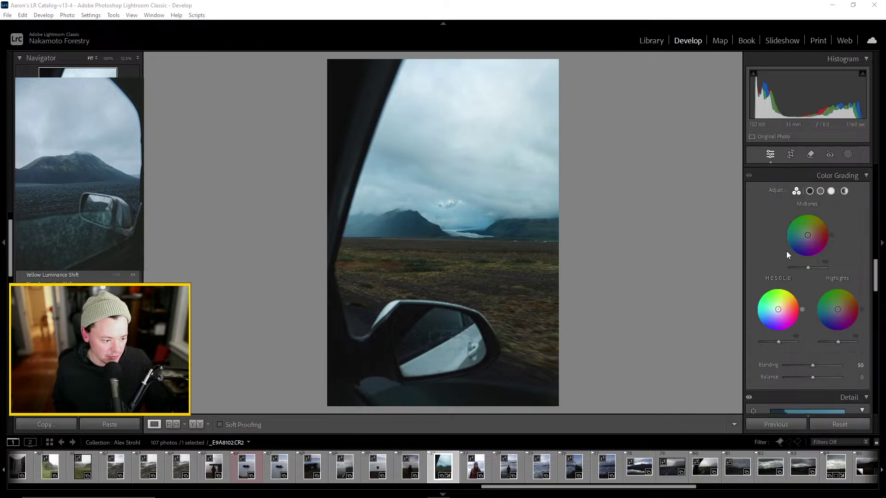
drag(777, 314, 772, 310)
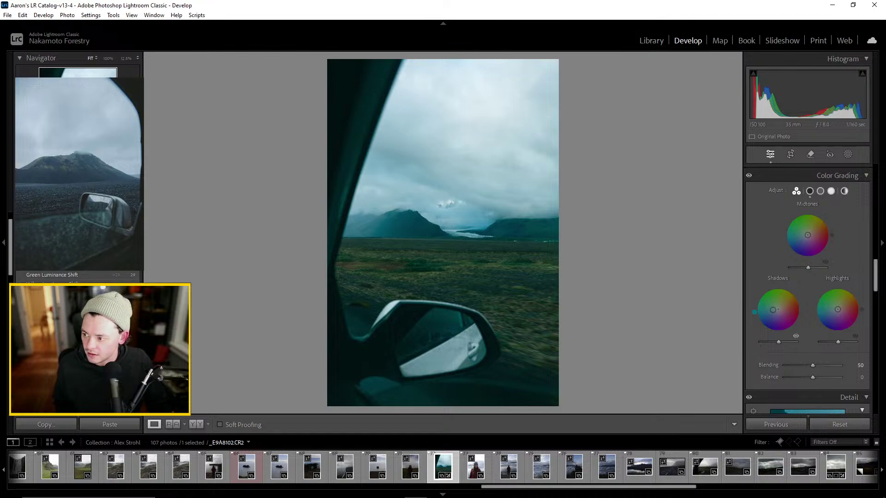
drag(772, 310, 773, 311)
drag(756, 318, 775, 310)
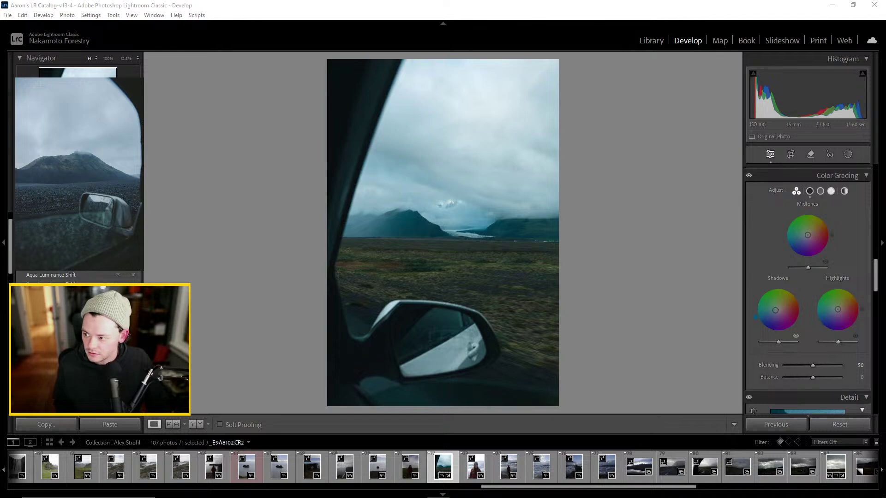
Compare the shadow tint with the reference image and nudge the Color Grading shadow hue slightly toward blue
key(alt+Tab)
drag(249, 92, 244, 49)
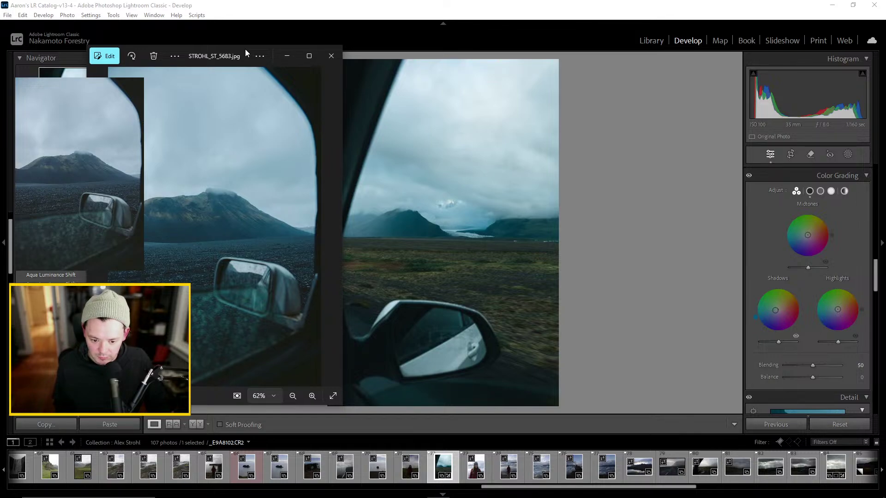
drag(245, 49, 0, 115)
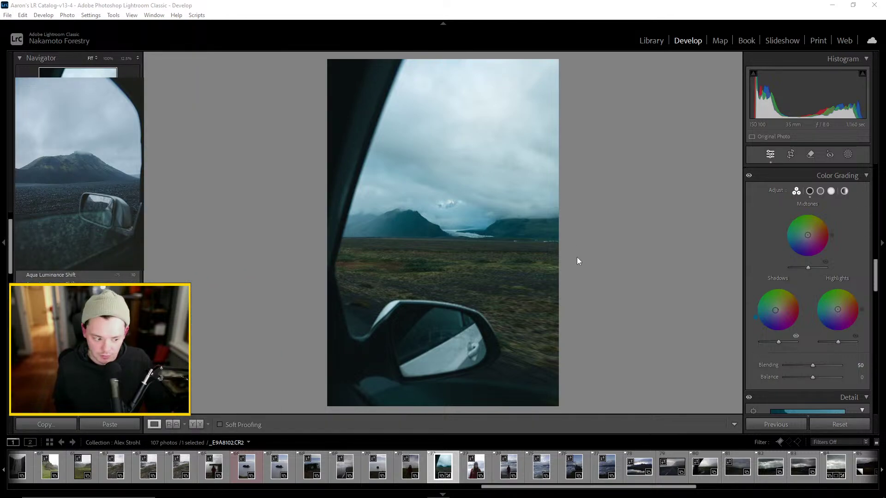
drag(757, 322, 757, 322)
scroll(806, 279, up, 8)
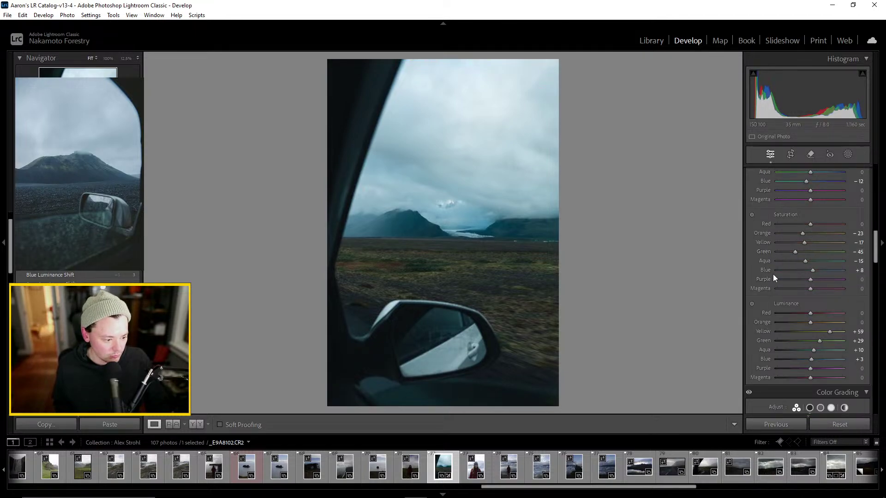
Set the Blue hue to -5 in the Color Mixer and check the photo against the reference image
scroll(804, 240, up, 3)
drag(806, 254, 808, 254)
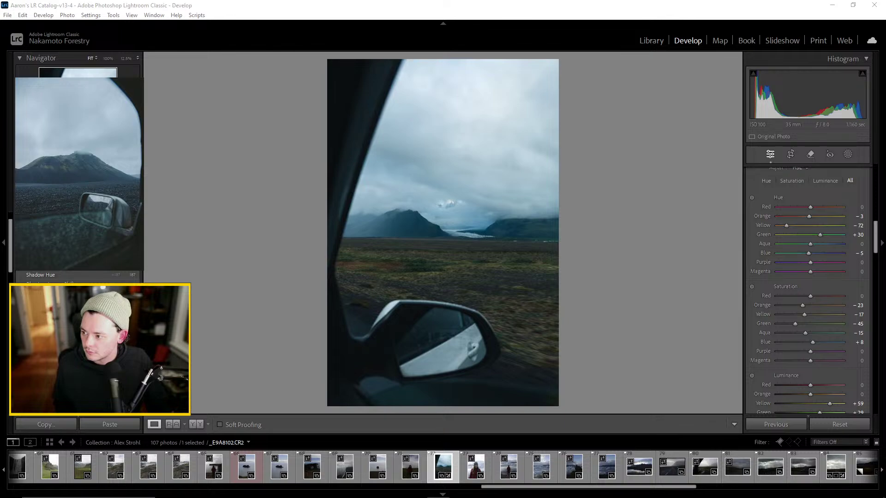
drag(237, 156, 231, 63)
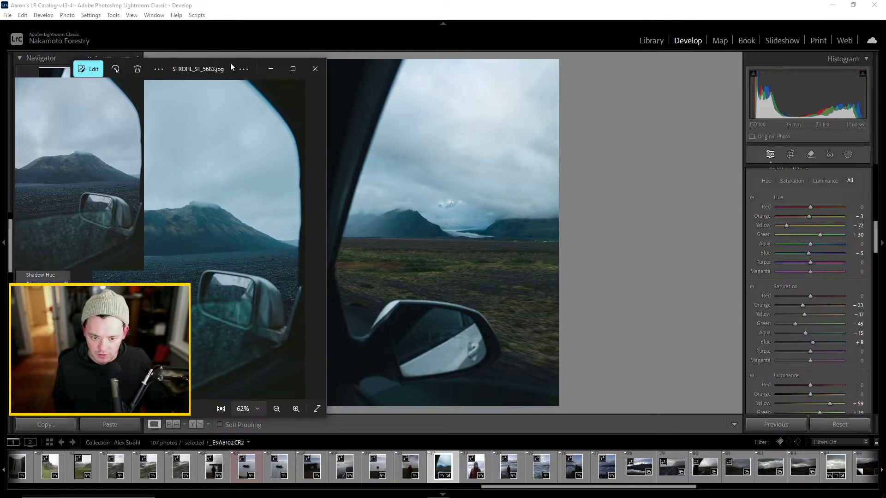
key(alt+Tab)
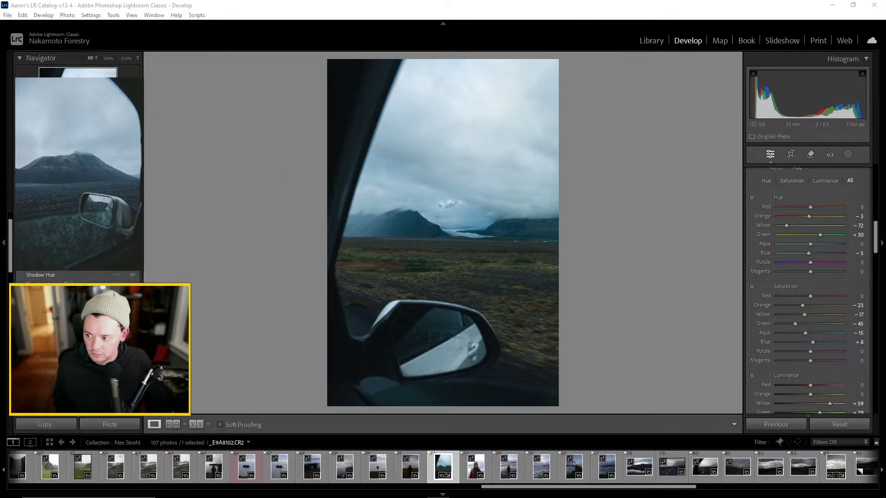
Reshape the shadow end of the Tone Curve, raise the black point to output 29, and compare with the reference image
scroll(807, 283, up, 5)
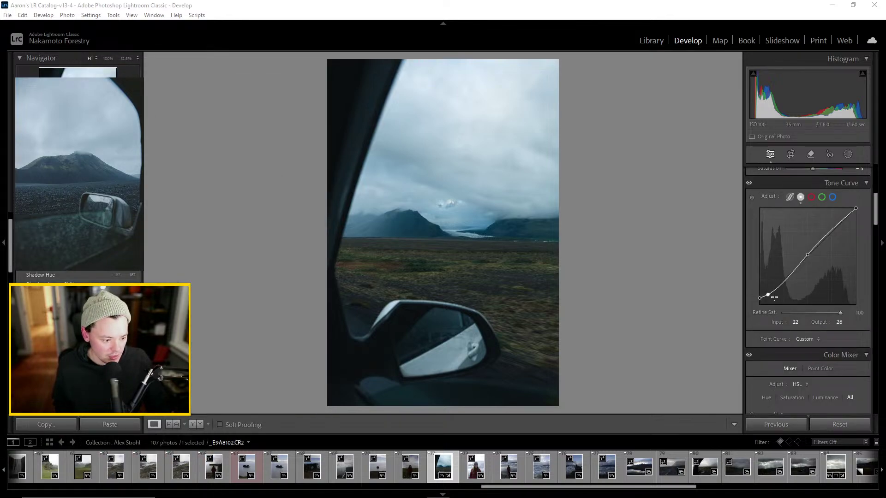
mouse_move(768, 295)
mouse_down()
mouse_move(777, 289)
mouse_move(759, 295)
mouse_up()
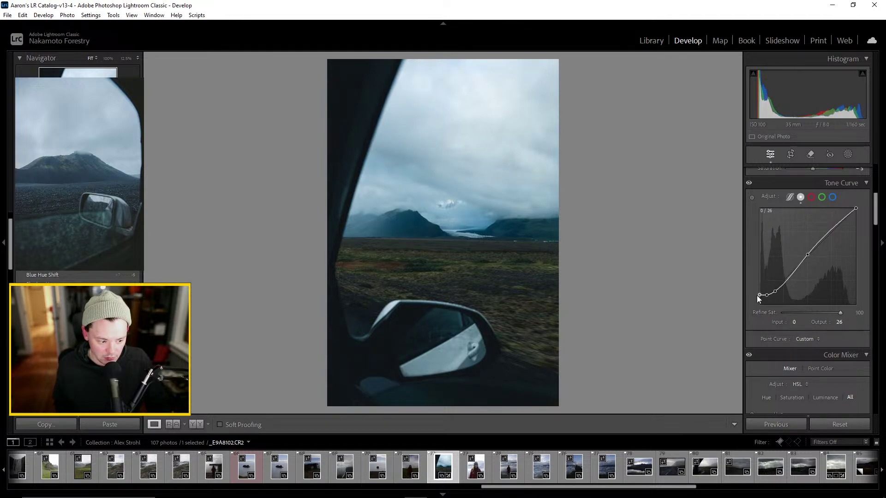
click(757, 294)
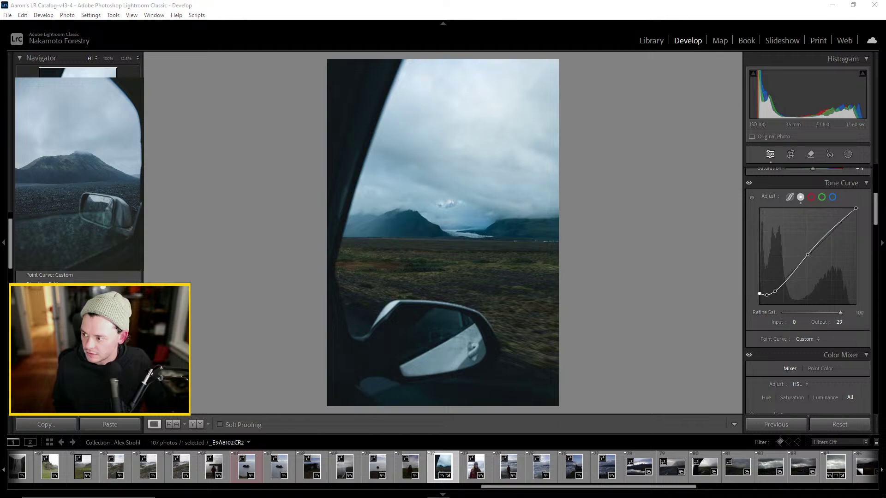
drag(0, 78, 184, 68)
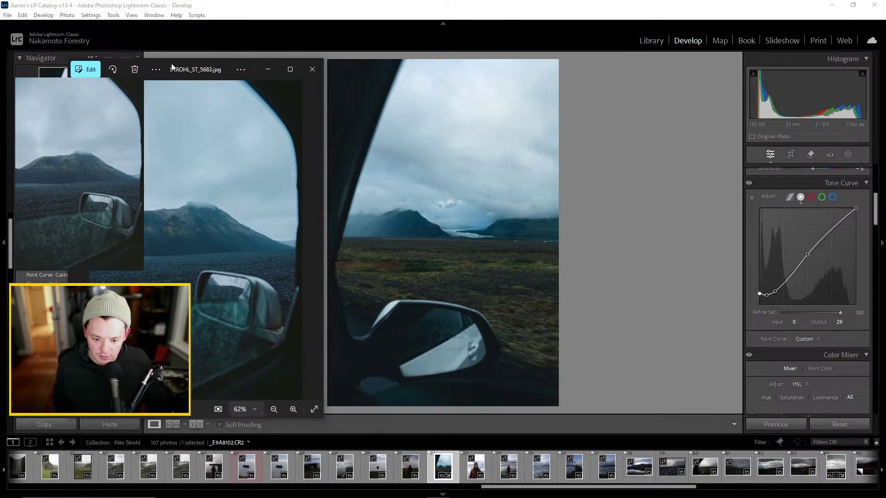
drag(185, 68, 0, 74)
Set the Color Grading shadow luminance to +11, compare with the reference image, and shift the shadow hue slightly toward teal
scroll(819, 312, down, 12)
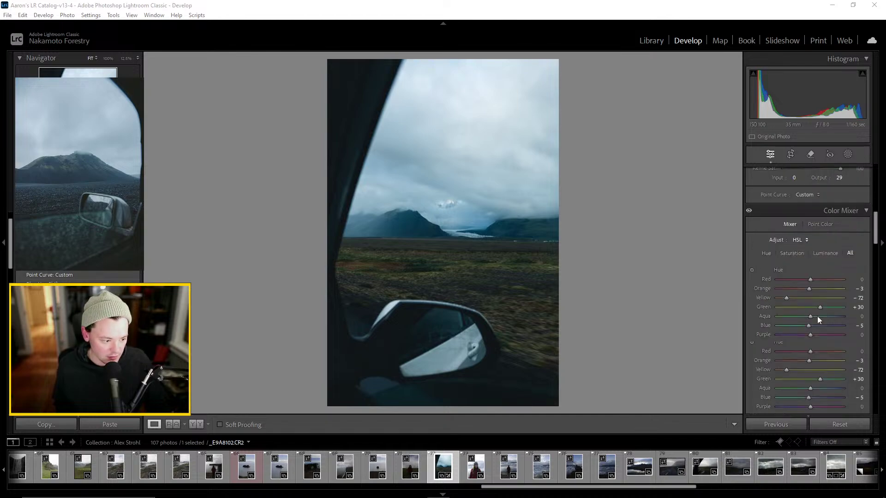
drag(774, 341, 779, 341)
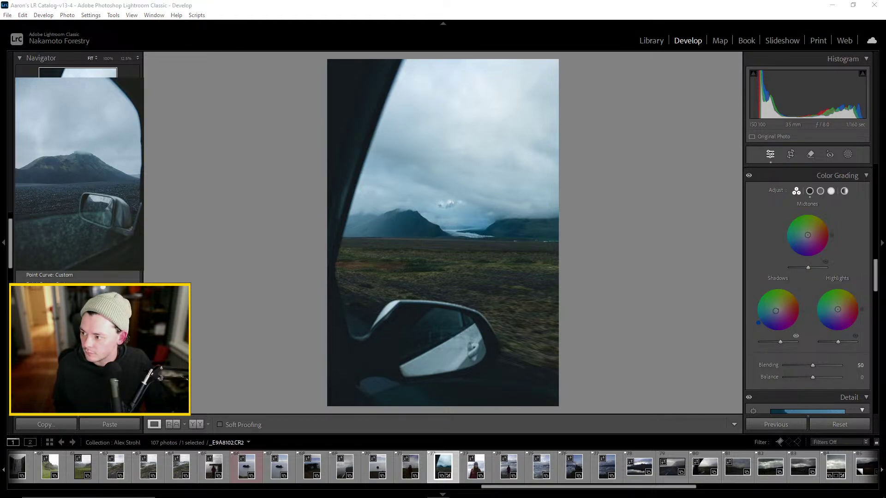
drag(251, 105, 179, 65)
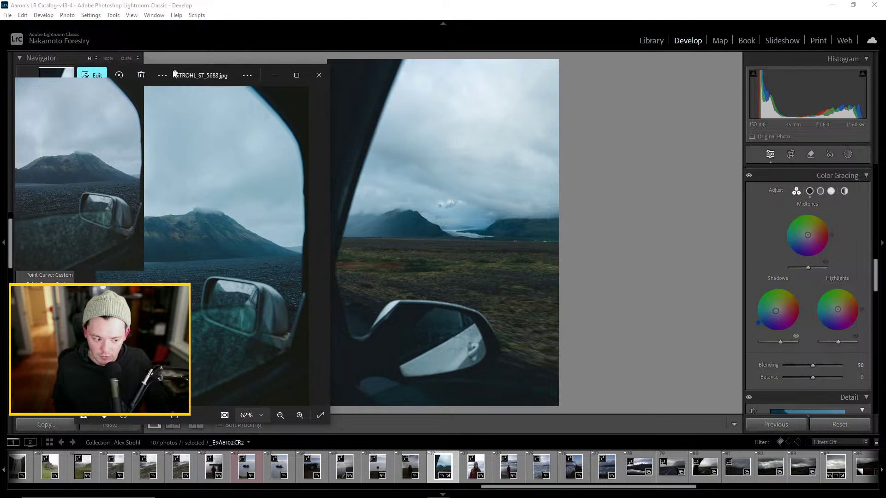
key(alt+F4)
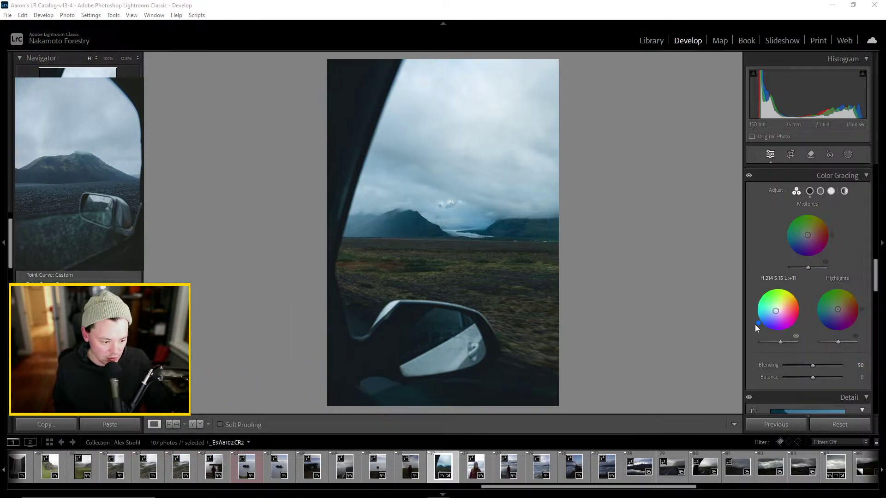
drag(756, 324, 755, 318)
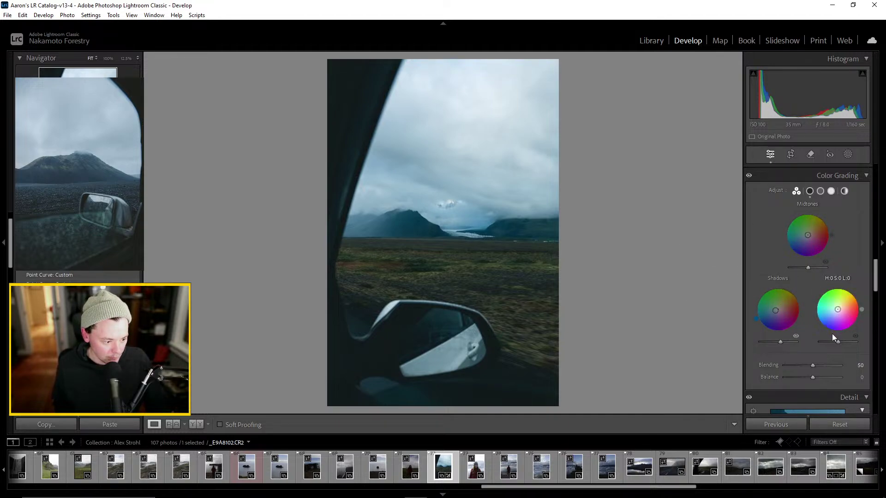
mouse_move(837, 341)
mouse_down()
mouse_move(824, 341)
mouse_move(838, 341)
mouse_up()
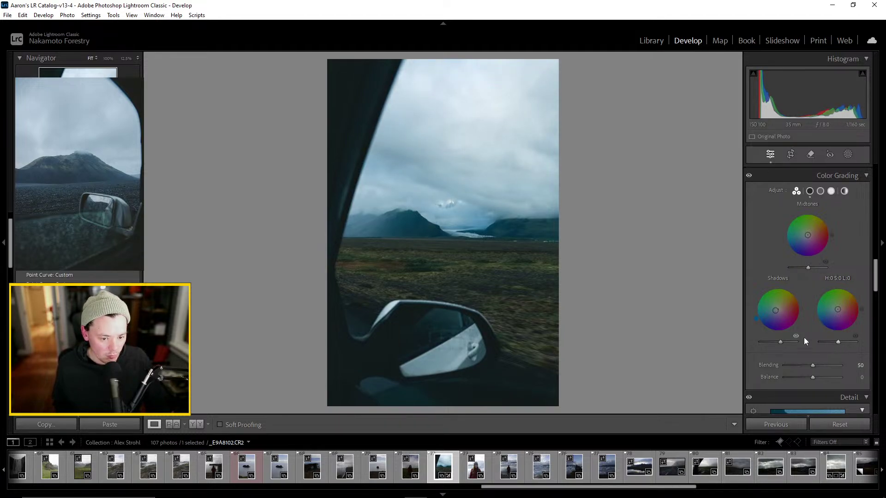
Review the Detail, Lens Corrections, Transform and Effects settings, then the Basic adjustments of the photo
scroll(807, 286, down, 2)
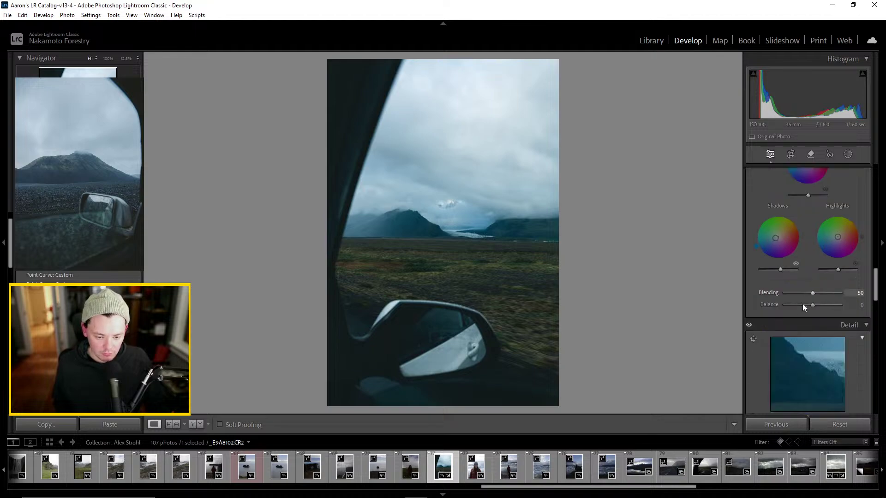
scroll(797, 287, down, 6)
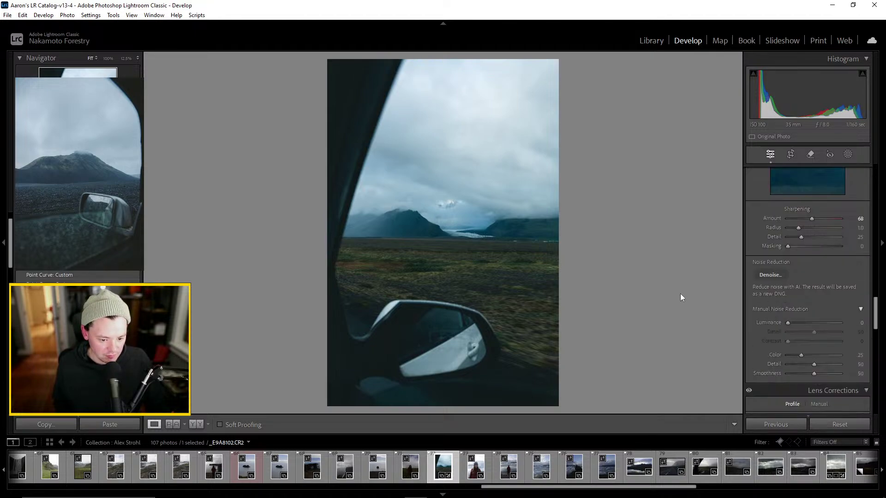
click(411, 259)
click(491, 297)
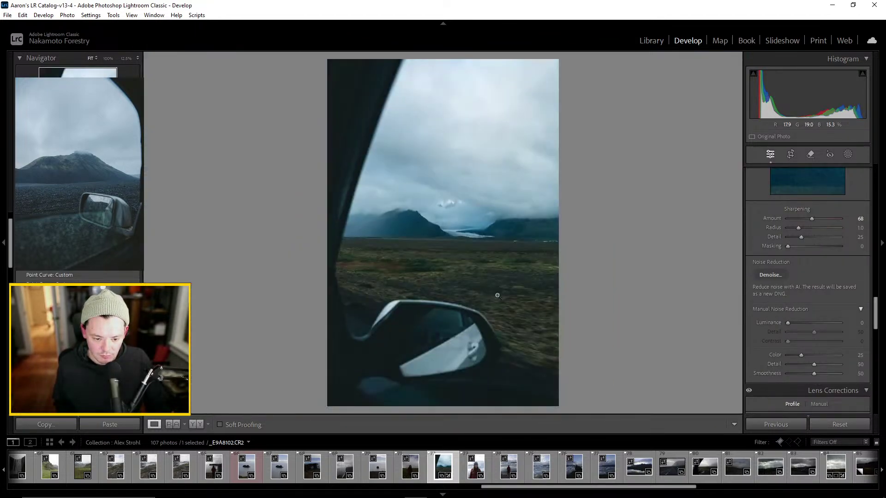
scroll(840, 308, down, 6)
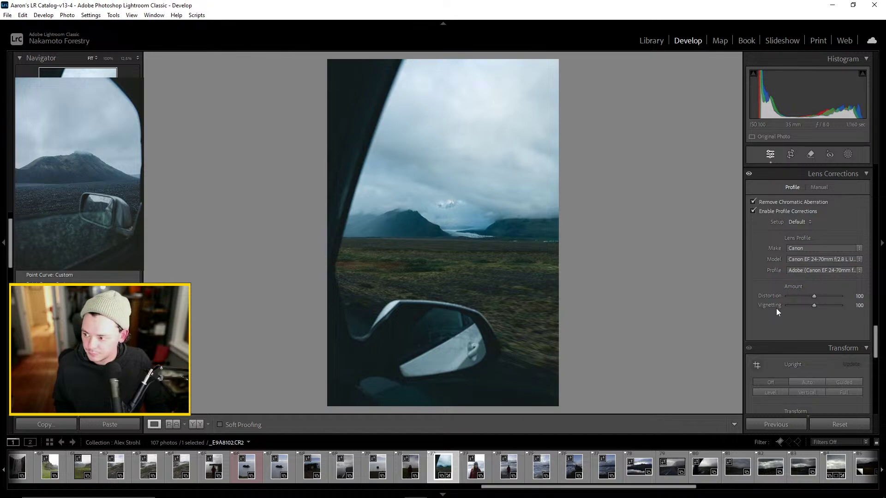
scroll(795, 306, down, 4)
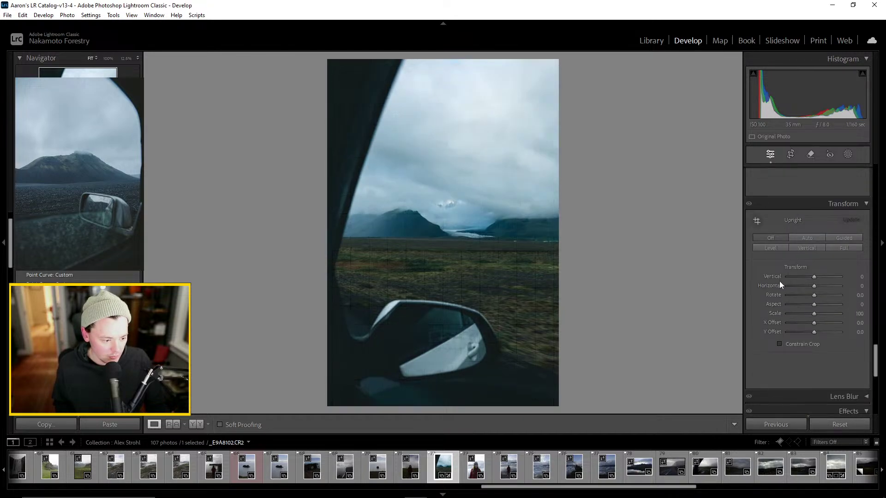
scroll(779, 282, down, 4)
scroll(801, 284, up, 5)
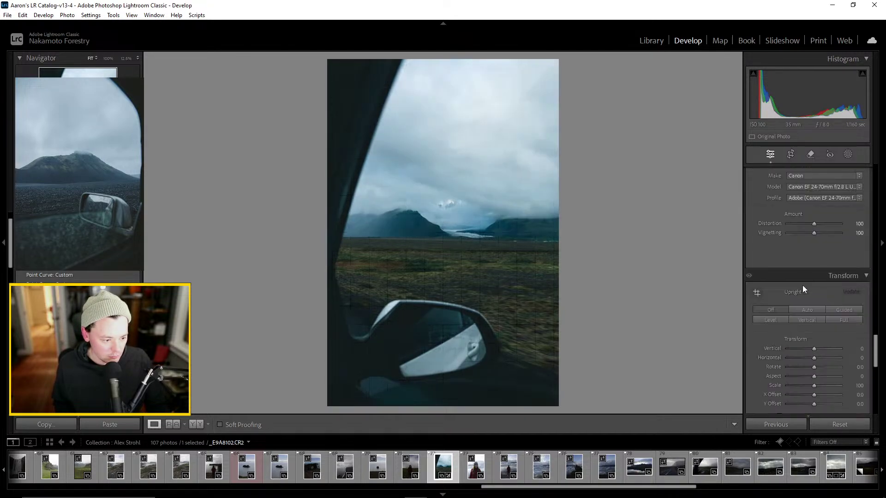
scroll(802, 285, up, 3)
scroll(784, 291, down, 10)
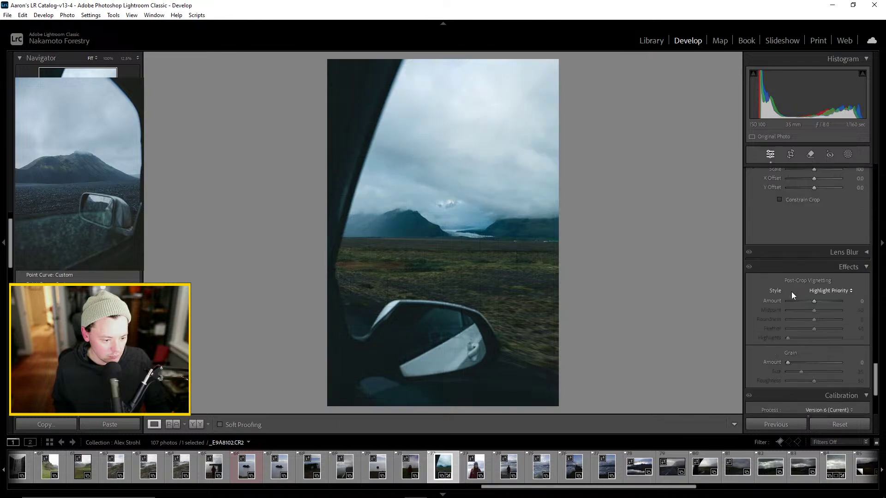
scroll(792, 296, up, 10)
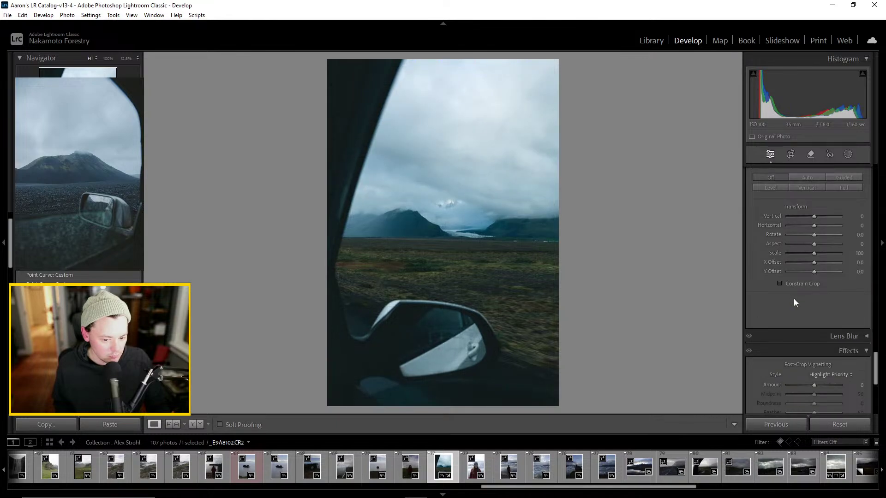
scroll(801, 300, up, 15)
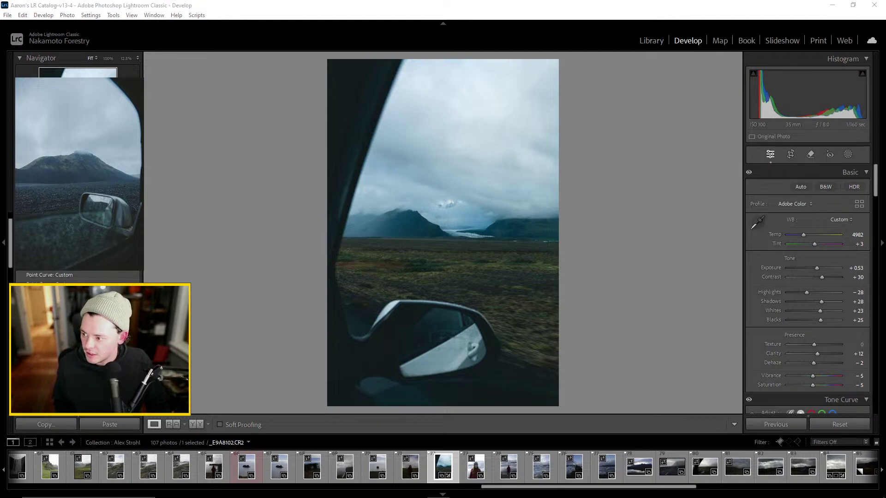
Compare the edited photo side by side with the reference image STROHL_ST_5683.jpg
drag(321, 107, 252, 56)
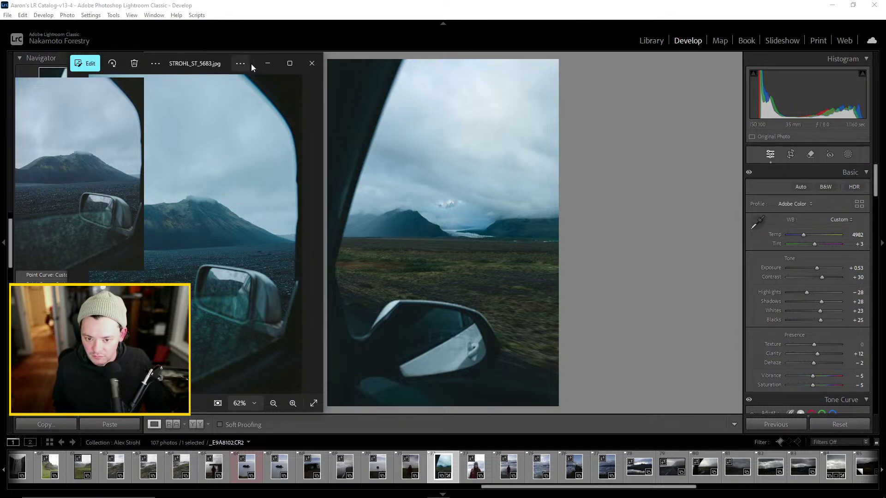
drag(216, 55, 709, 58)
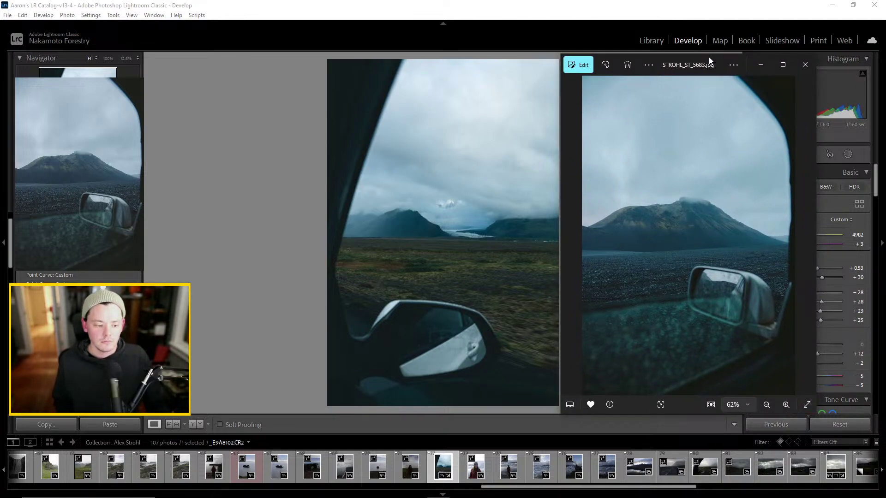
key(super+Down)
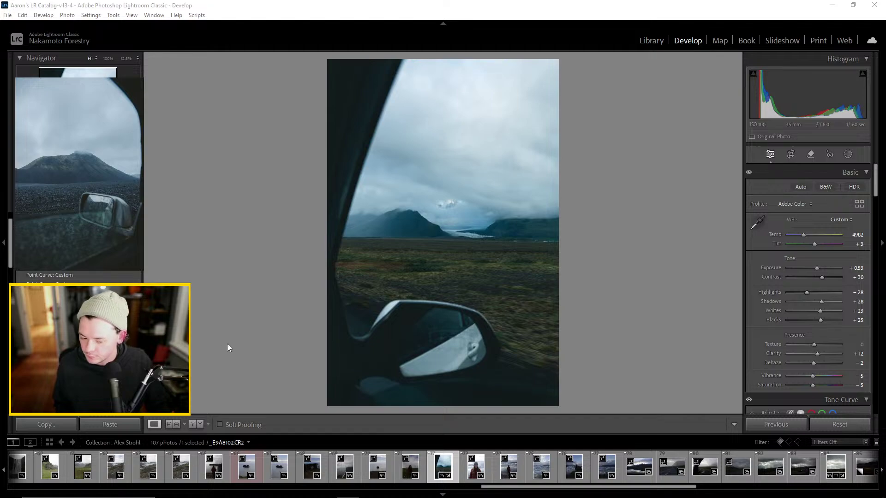
Rate the edited photo three stars and show the start of the collection in the Library grid
key(3)
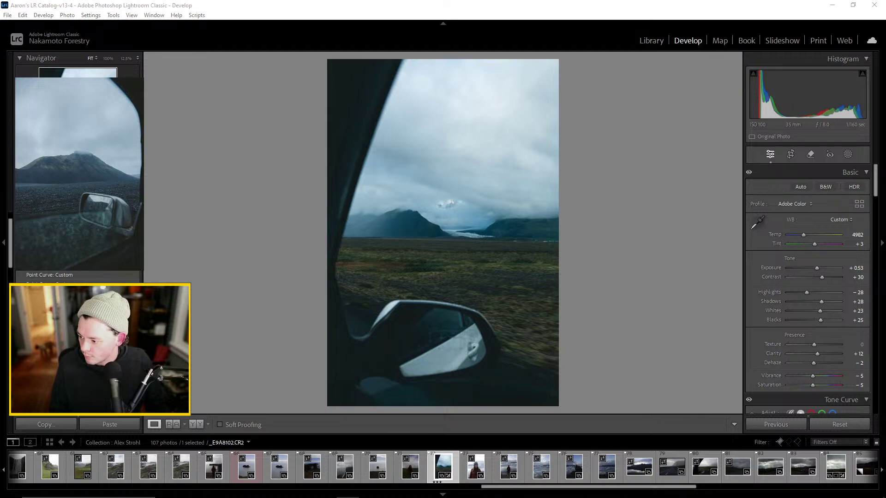
click(656, 45)
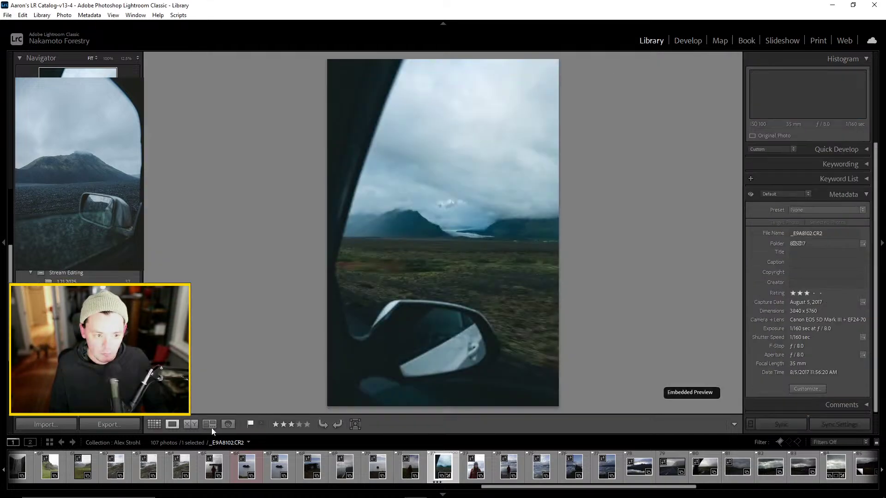
key(g)
scroll(502, 279, down, 3)
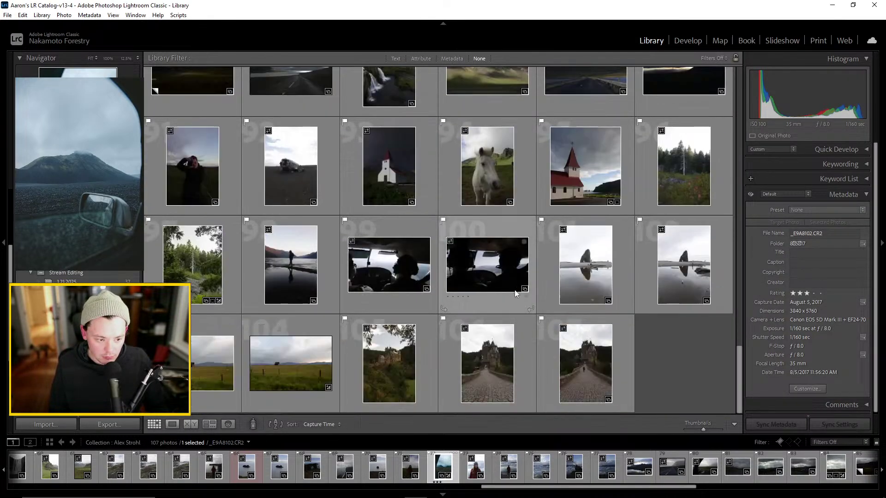
drag(740, 375, 722, 84)
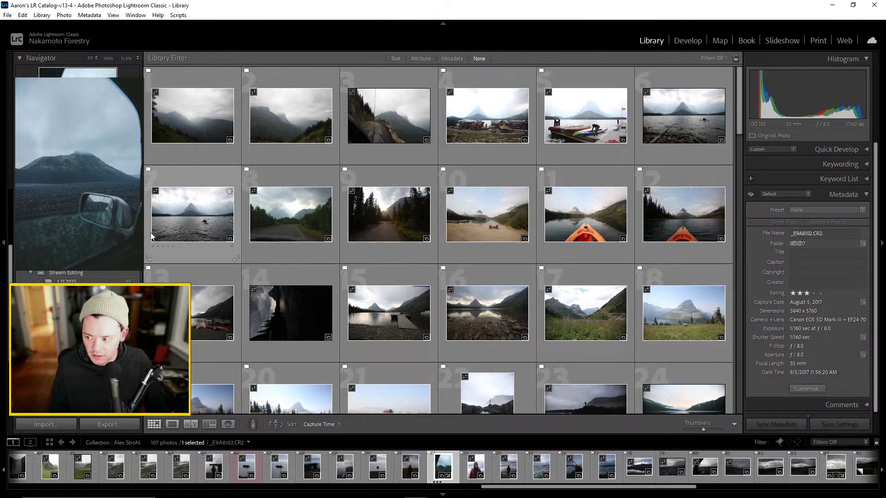
Switch to the photographer's Instagram profile in Chrome and look through the older landscape posts for a new reference image
mouse_move(329, 495)
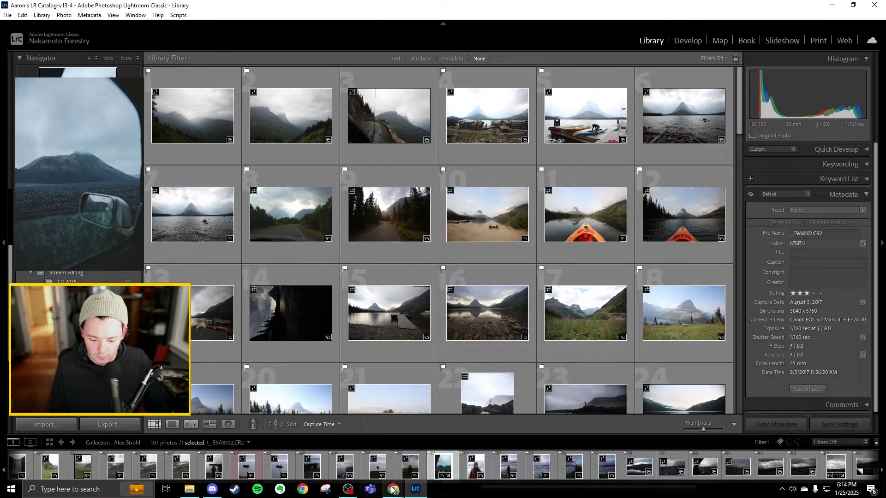
mouse_move(393, 490)
click(418, 454)
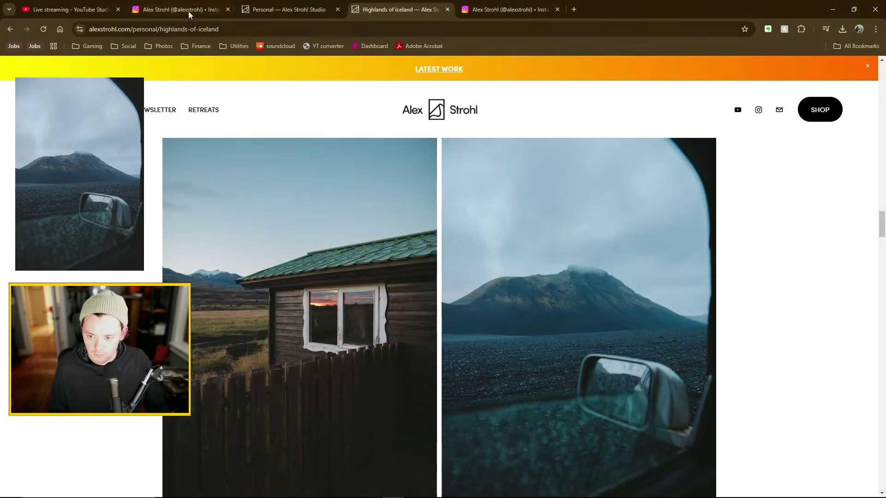
click(507, 9)
scroll(695, 276, down, 10)
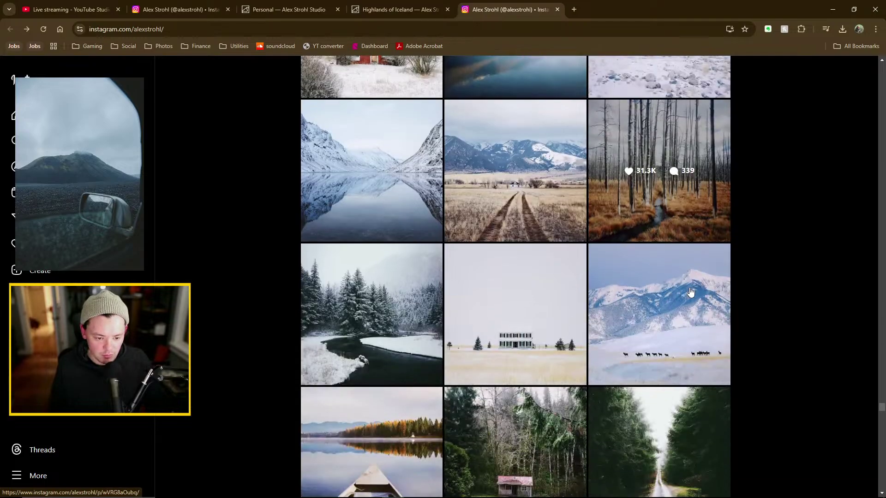
scroll(624, 306, down, 2)
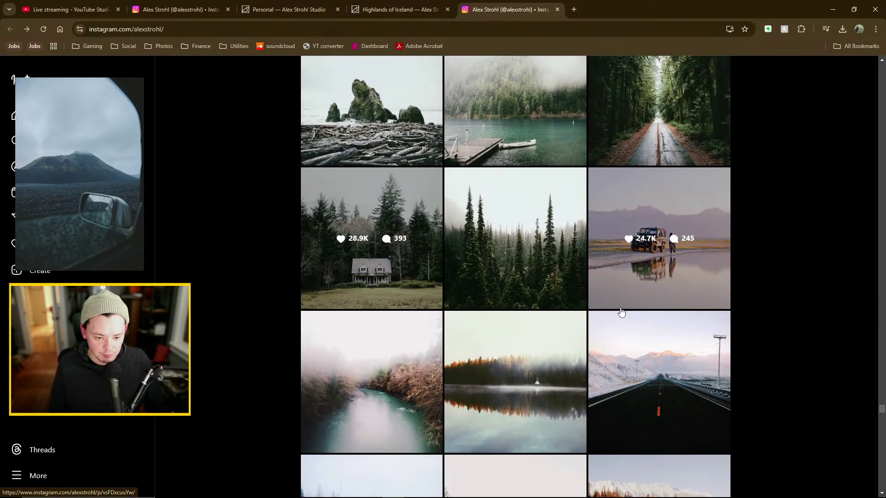
scroll(624, 306, up, 15)
scroll(784, 323, up, 15)
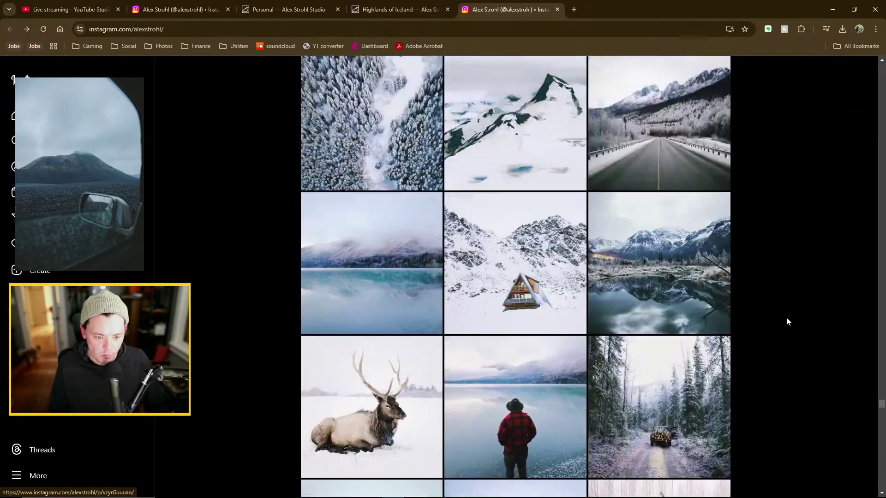
scroll(792, 319, up, 15)
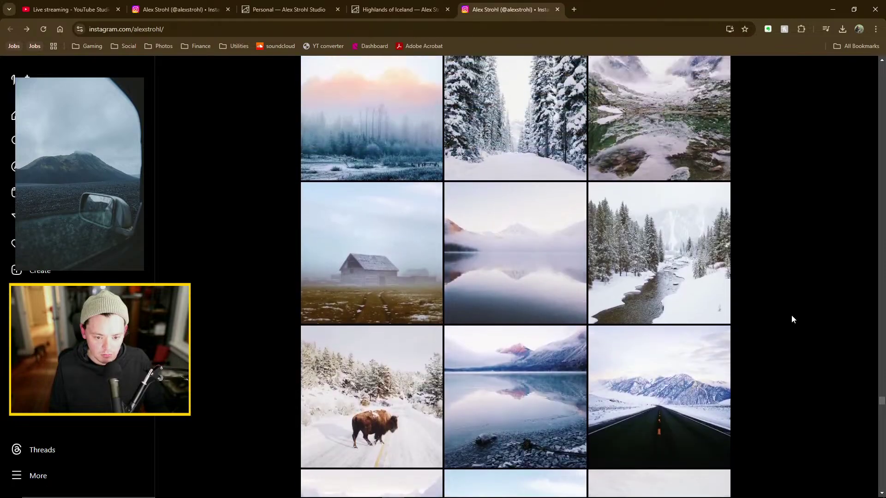
scroll(791, 319, up, 15)
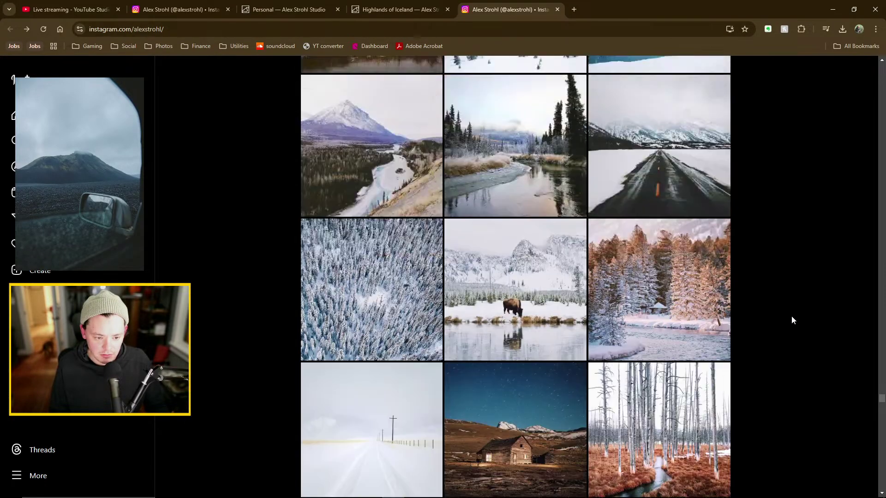
scroll(792, 320, up, 13)
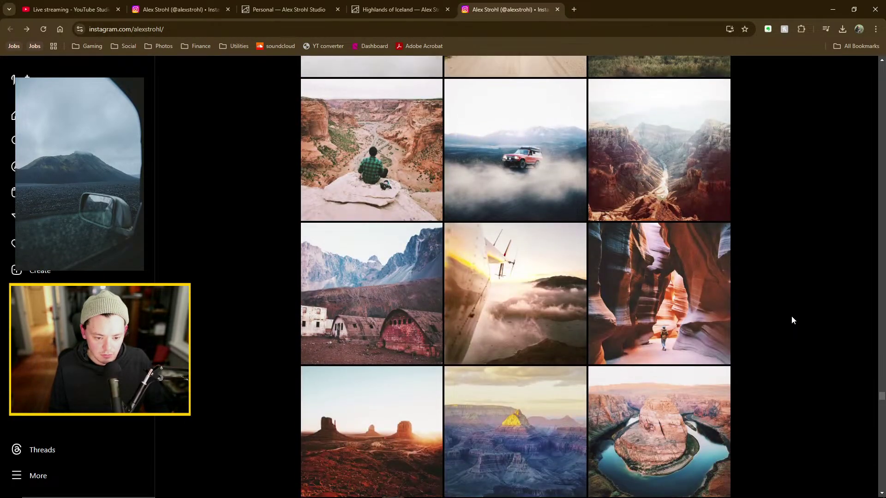
scroll(787, 324, up, 14)
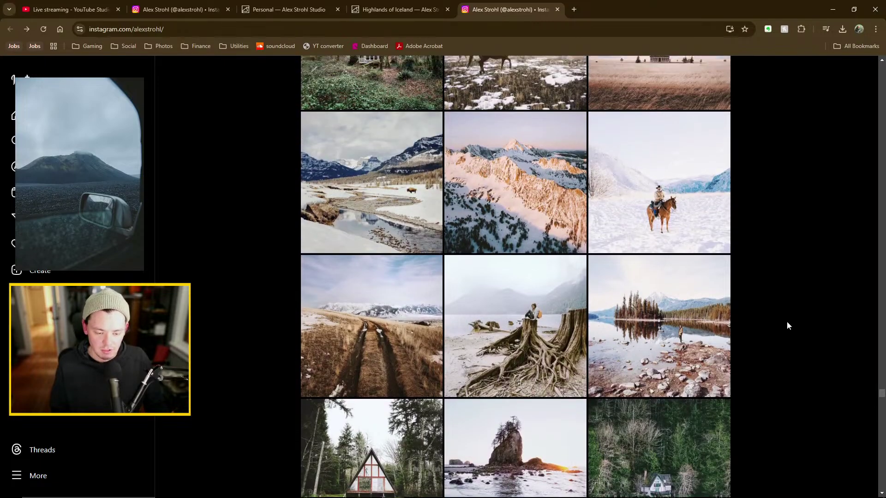
scroll(777, 321, up, 14)
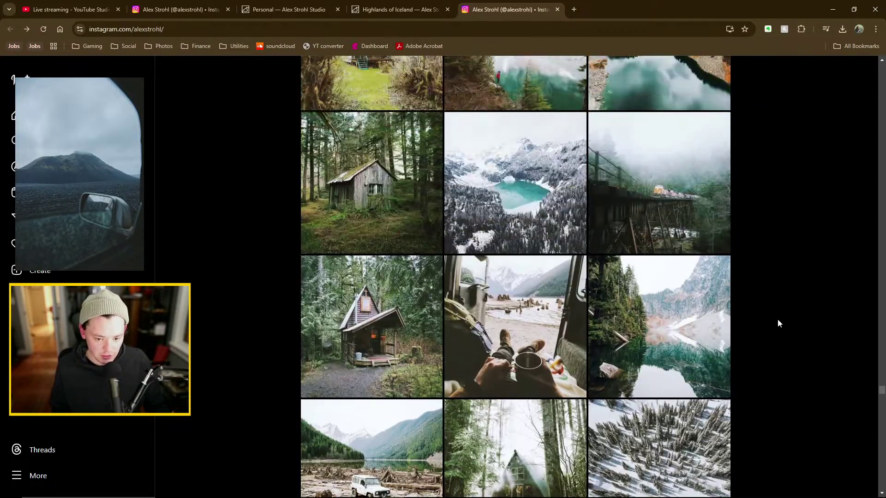
scroll(774, 318, up, 10)
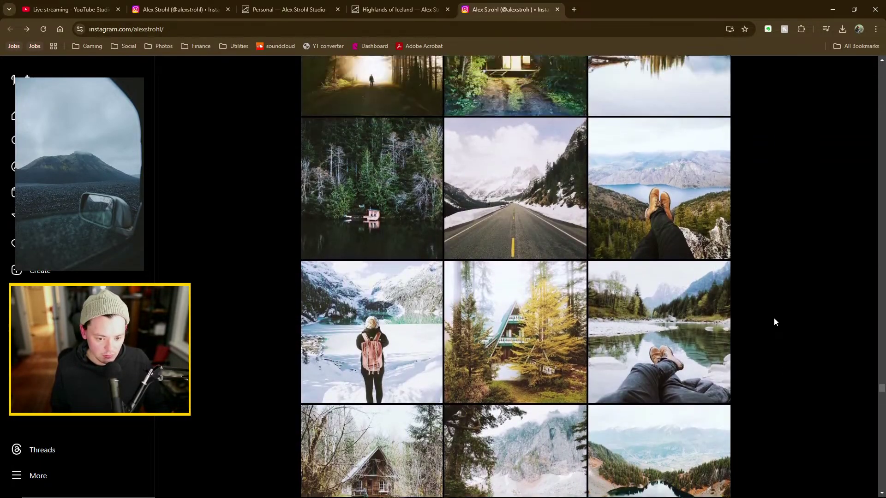
scroll(771, 322, up, 10)
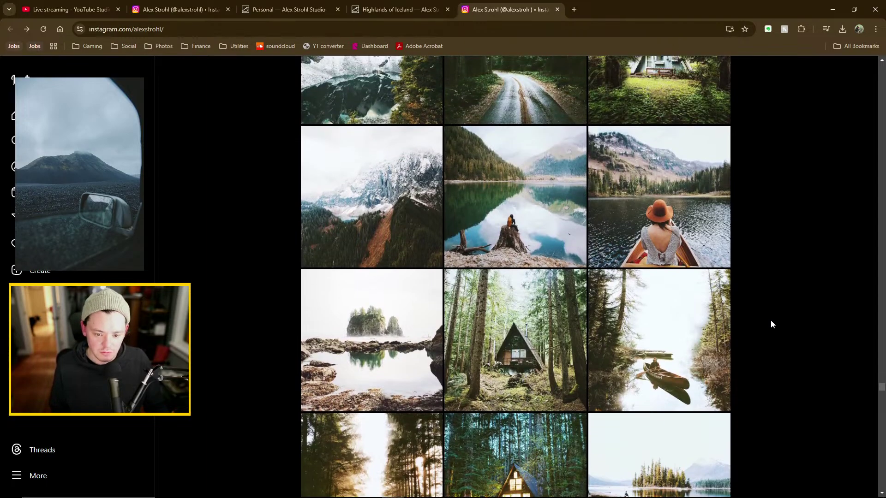
scroll(774, 318, up, 12)
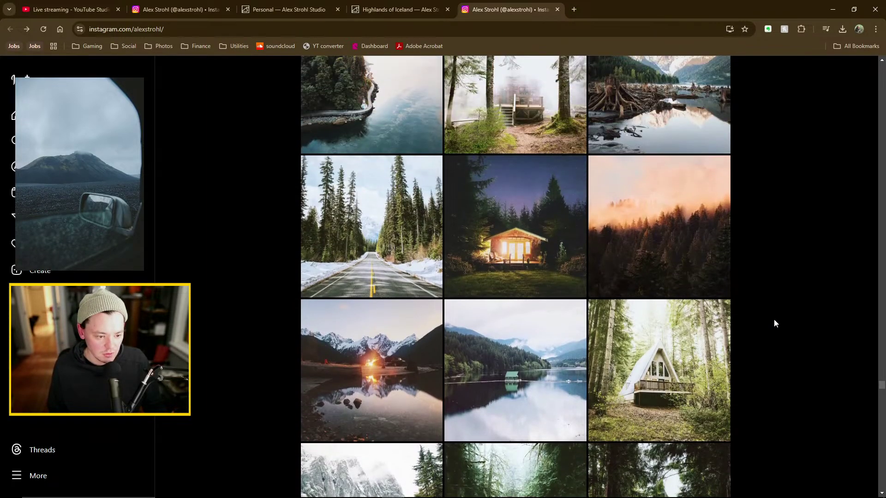
View the post of the pointed tree stump in the misty mountain lake at full size, and return to the profile grid
scroll(774, 322, up, 3)
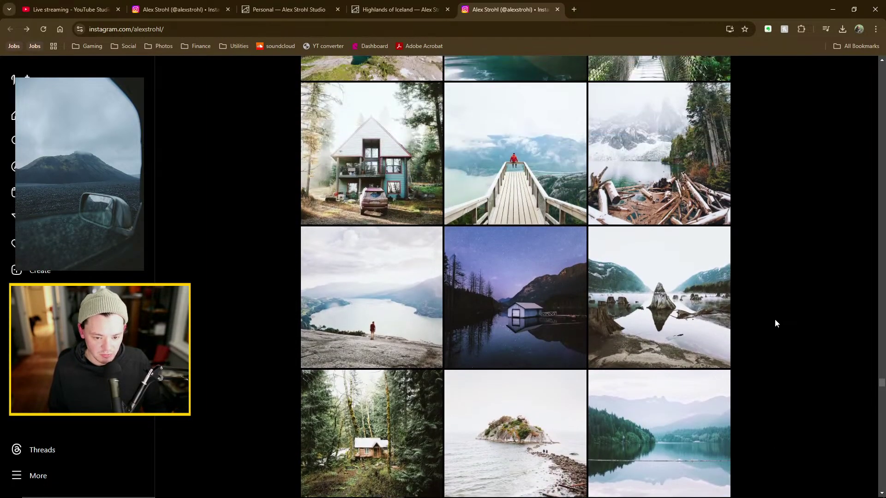
scroll(779, 324, down, 3)
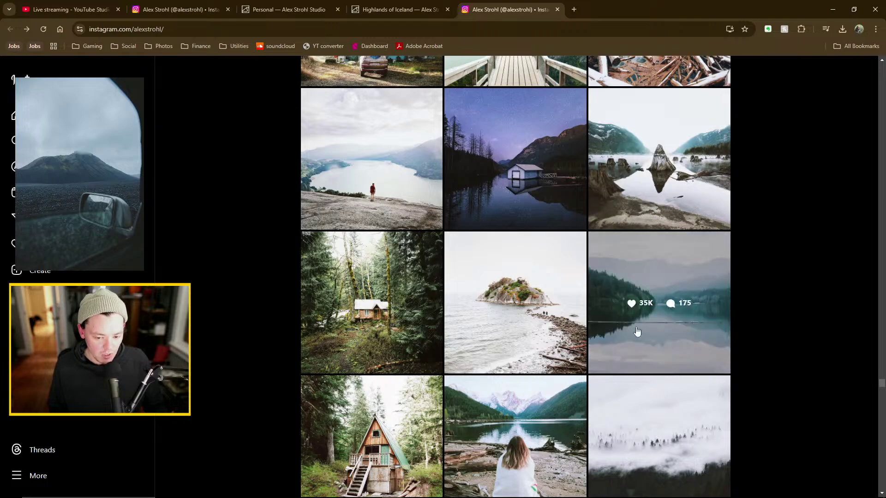
click(707, 201)
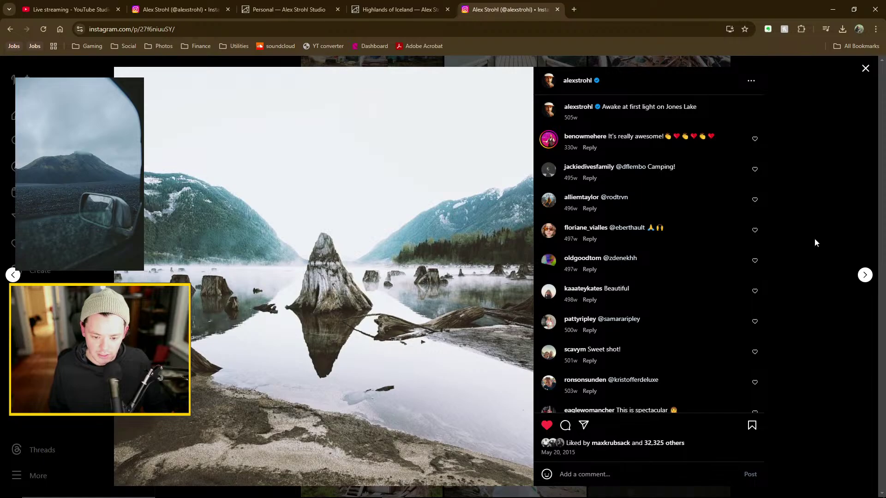
click(845, 207)
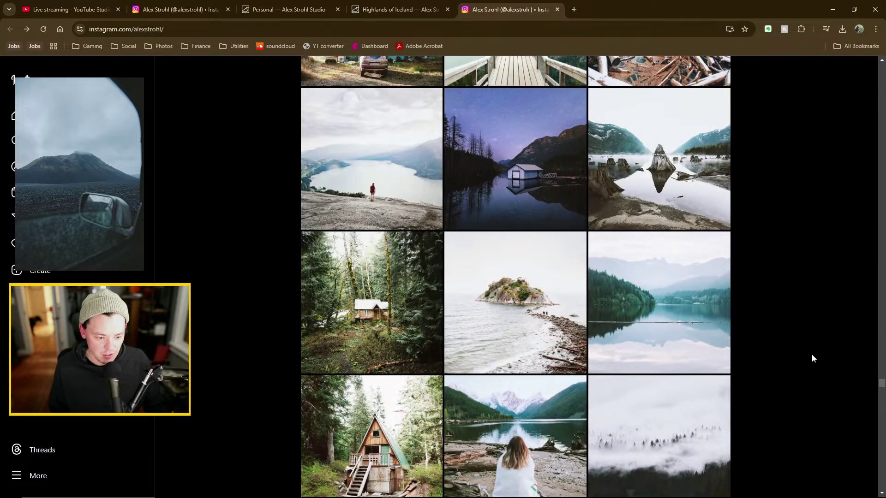
Look through the photographer's Instagram grid from the older lake and cabin posts toward newer ones for the next moody reference image
scroll(808, 356, down, 4)
scroll(806, 356, up, 9)
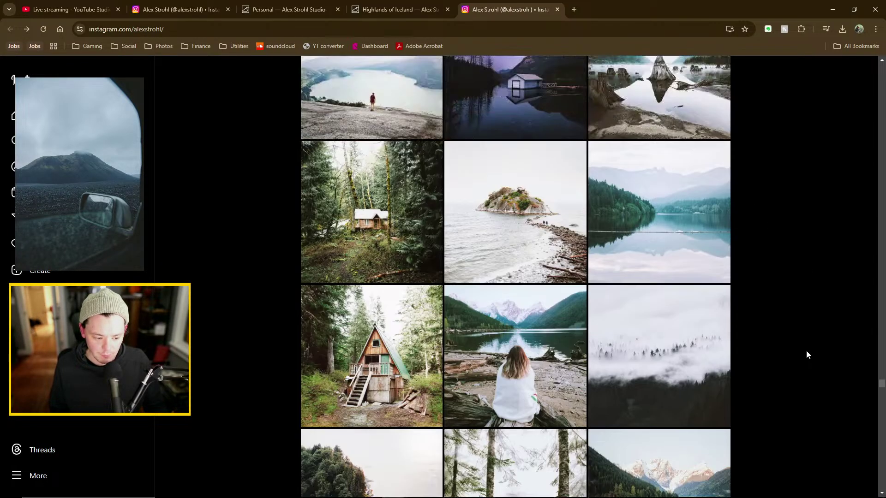
scroll(803, 353, up, 3)
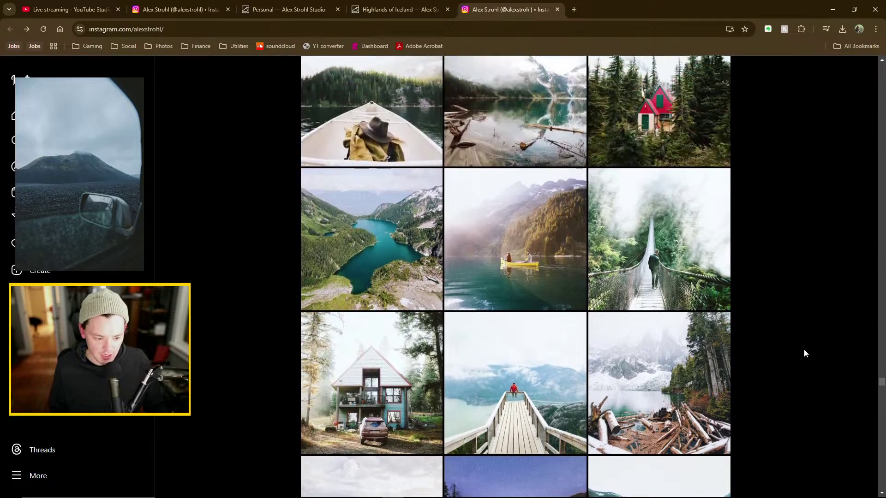
scroll(802, 352, up, 4)
scroll(802, 352, up, 5)
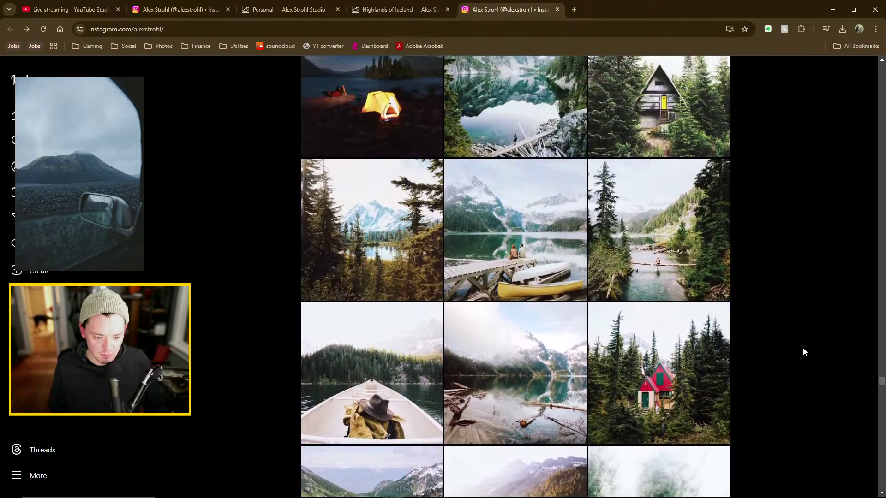
scroll(802, 352, up, 2)
scroll(802, 353, up, 2)
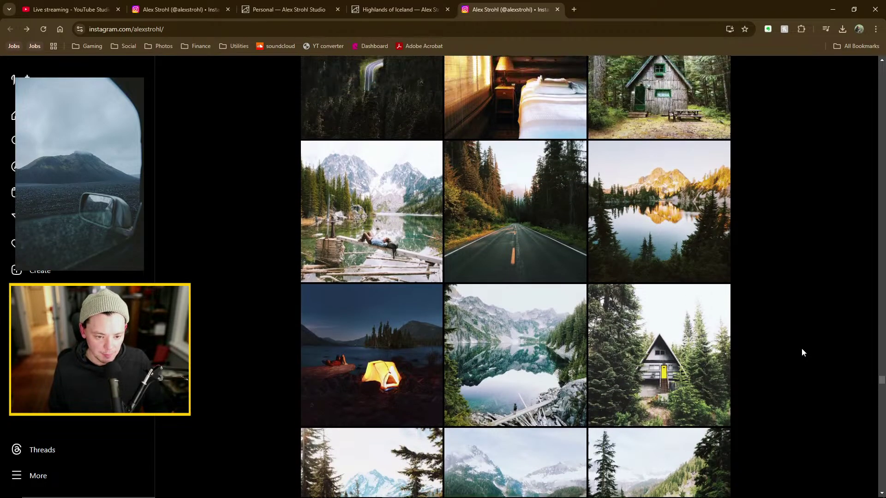
scroll(809, 304, up, 5)
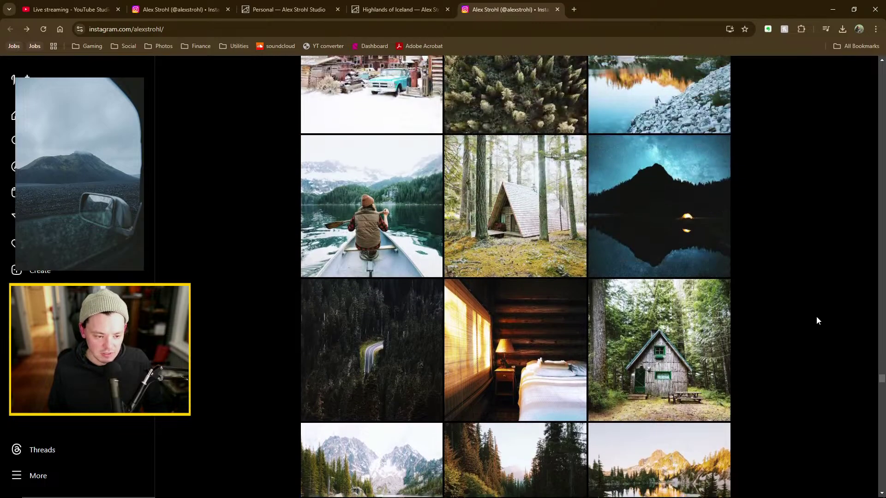
scroll(820, 328, up, 3)
scroll(823, 331, up, 2)
scroll(828, 331, up, 4)
scroll(827, 331, up, 5)
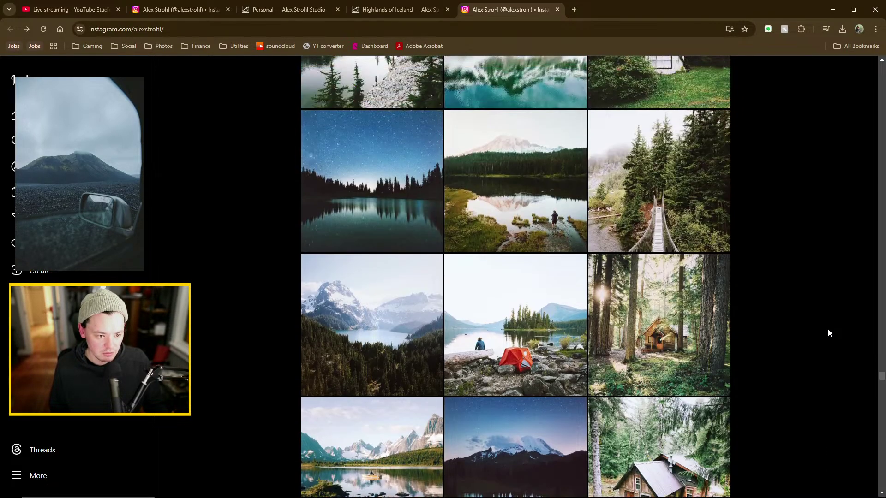
scroll(814, 335, up, 5)
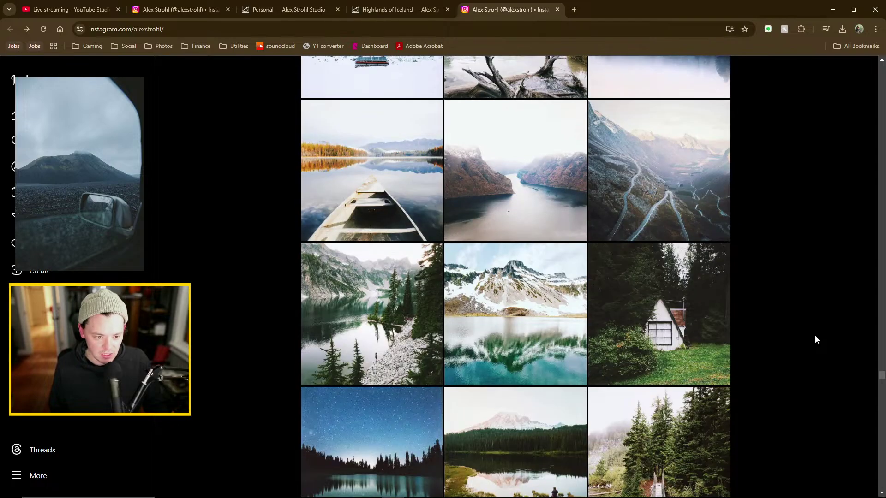
scroll(815, 339, up, 2)
scroll(813, 336, up, 6)
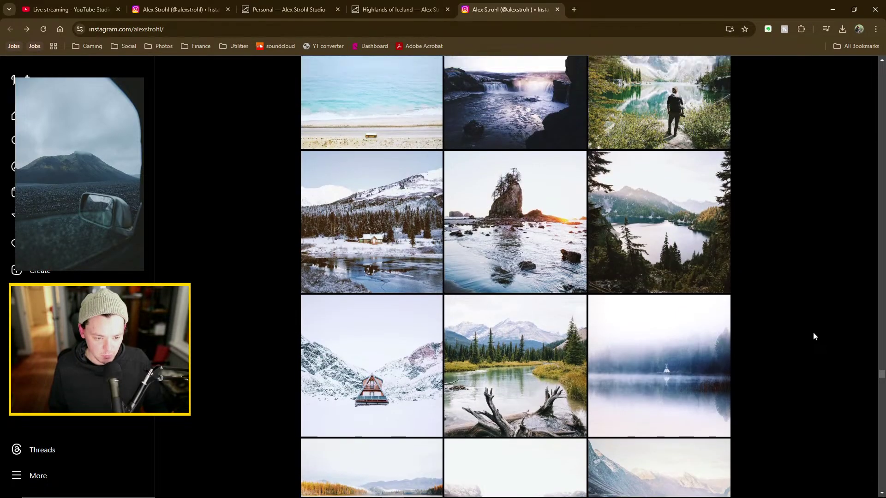
scroll(813, 336, up, 7)
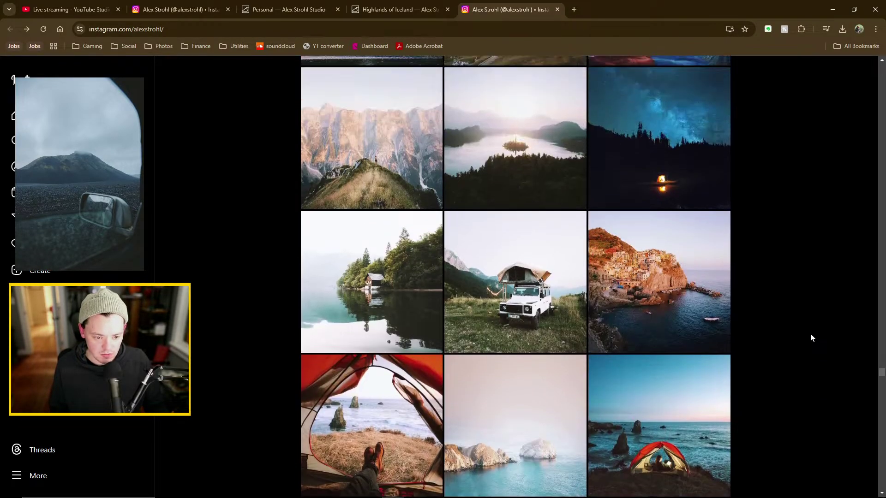
scroll(807, 336, up, 10)
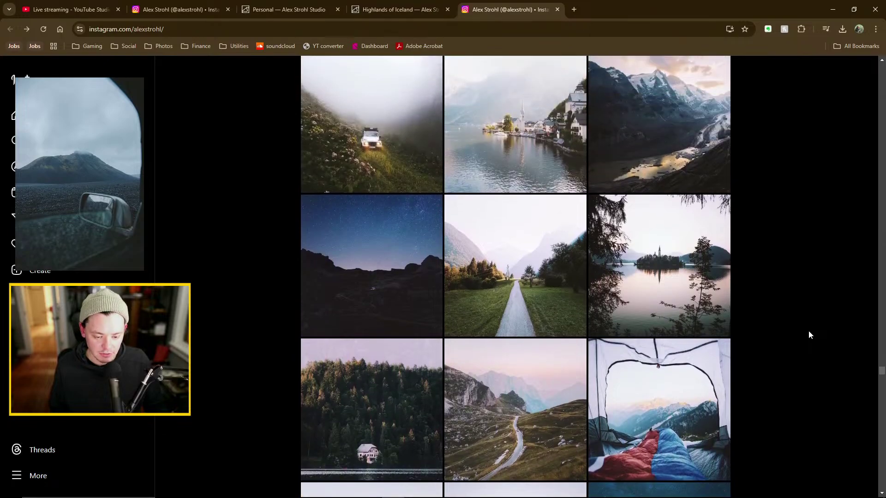
scroll(808, 335, up, 8)
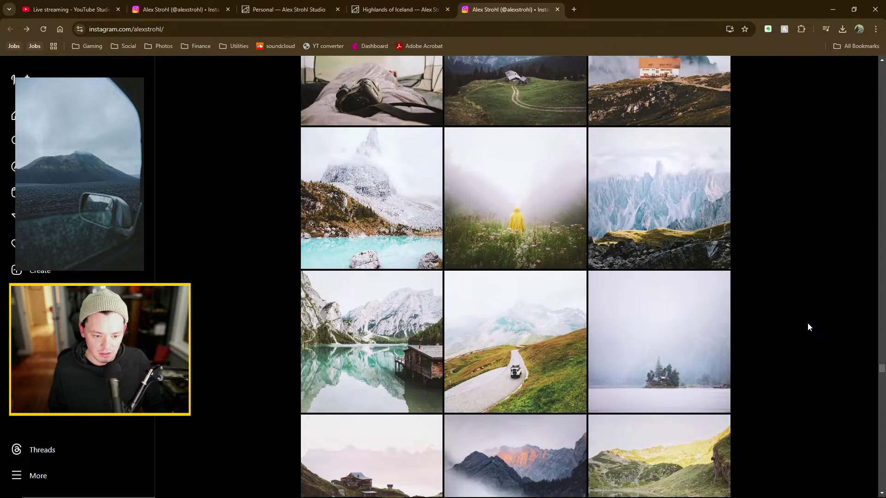
scroll(812, 351, up, 8)
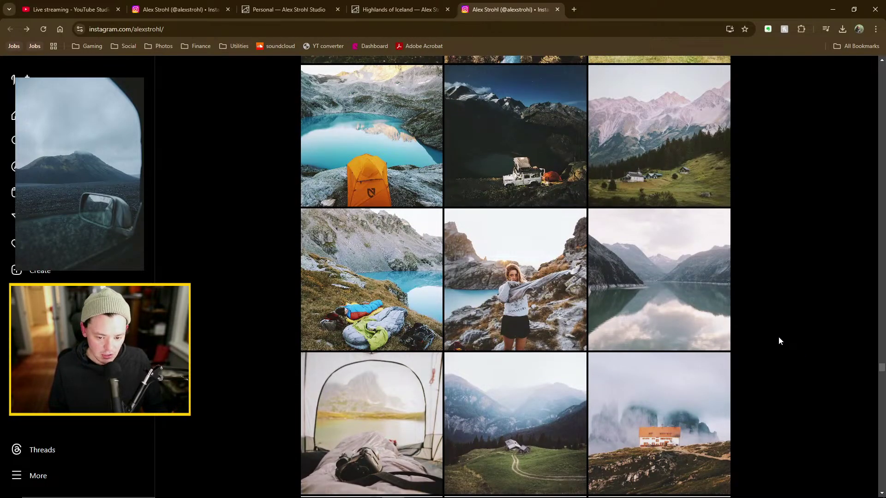
scroll(784, 339, up, 11)
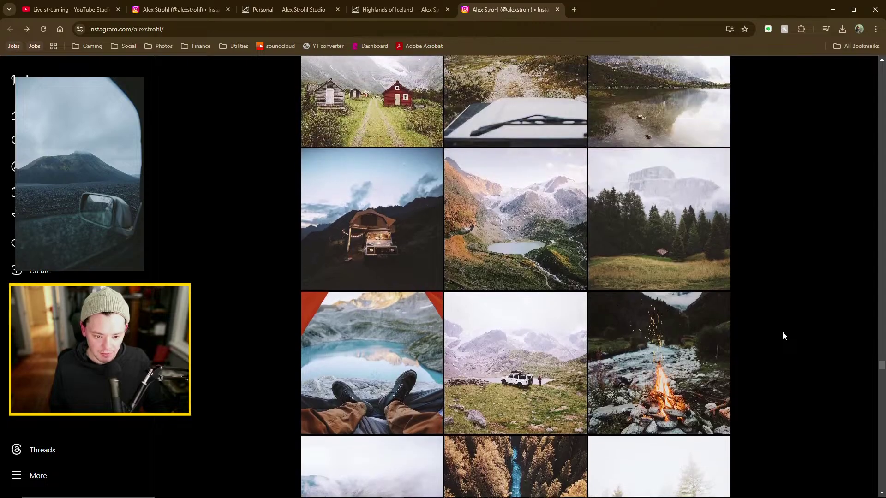
scroll(783, 336, down, 4)
scroll(782, 335, up, 8)
scroll(782, 336, up, 11)
scroll(782, 331, up, 4)
scroll(783, 332, down, 8)
scroll(784, 336, up, 1)
scroll(784, 335, down, 4)
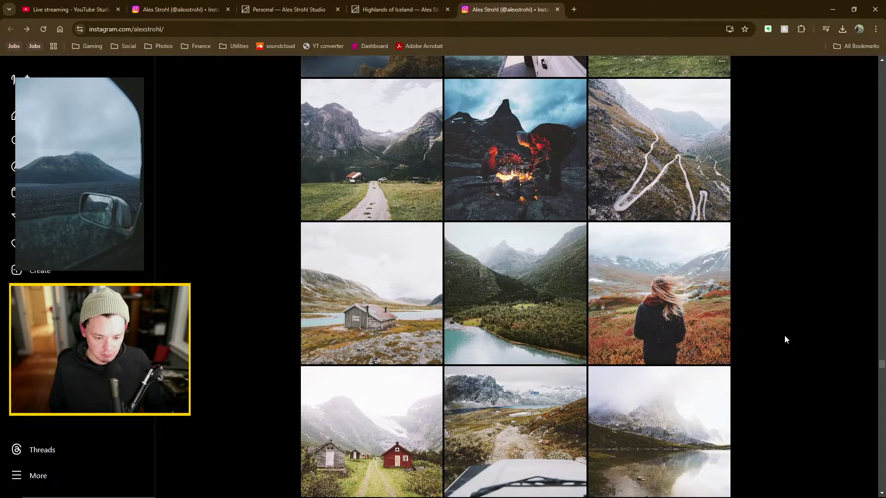
scroll(784, 335, up, 14)
scroll(784, 340, up, 10)
scroll(786, 340, up, 3)
scroll(803, 323, up, 6)
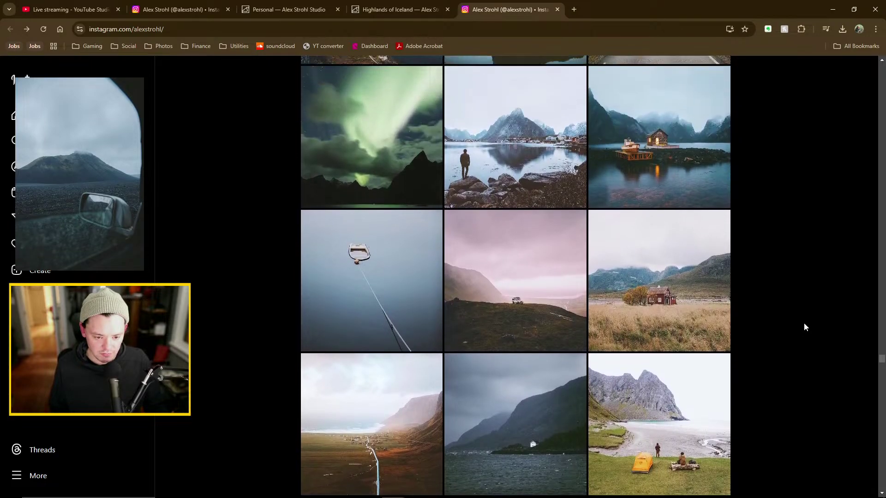
scroll(805, 328, up, 7)
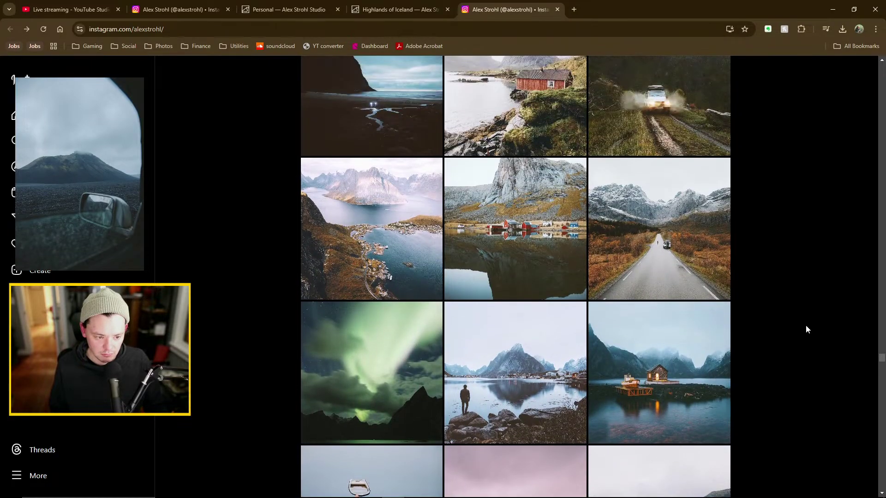
scroll(806, 328, up, 12)
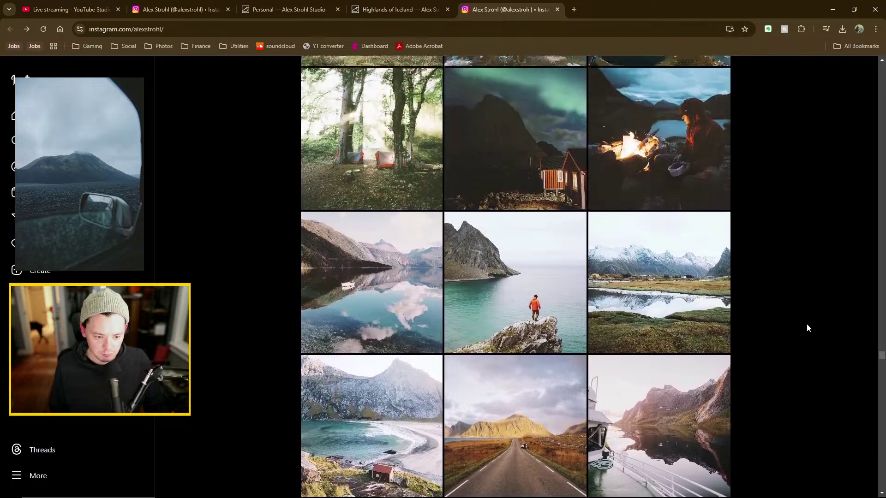
scroll(806, 327, up, 12)
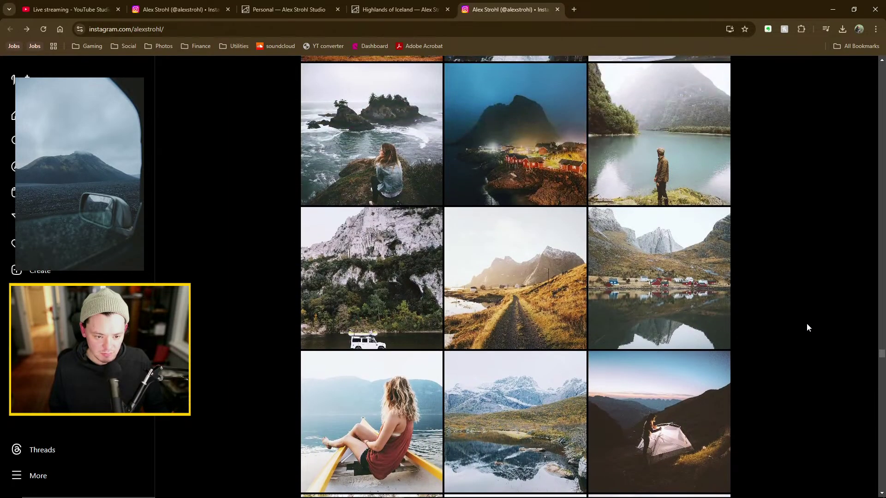
scroll(806, 326, up, 12)
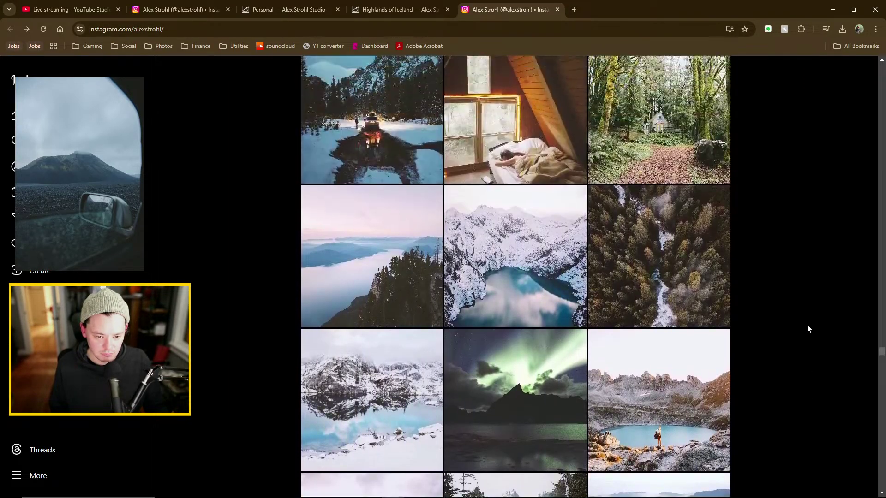
scroll(808, 328, up, 12)
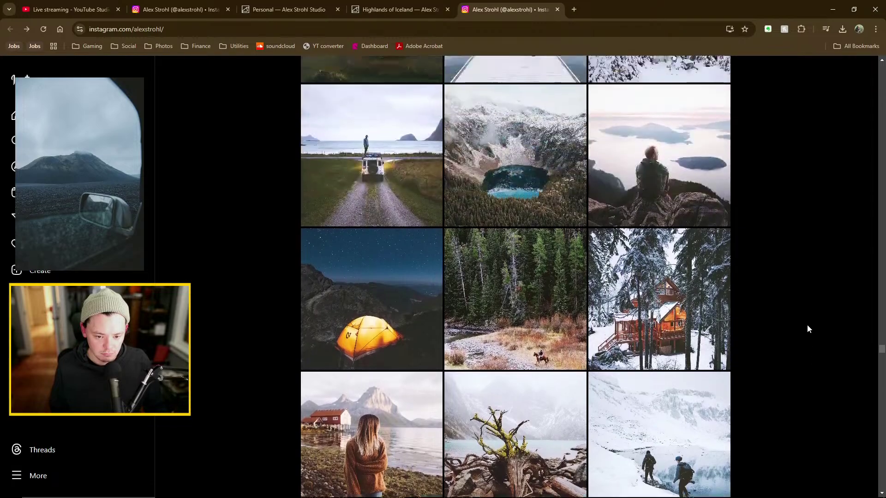
scroll(807, 328, up, 13)
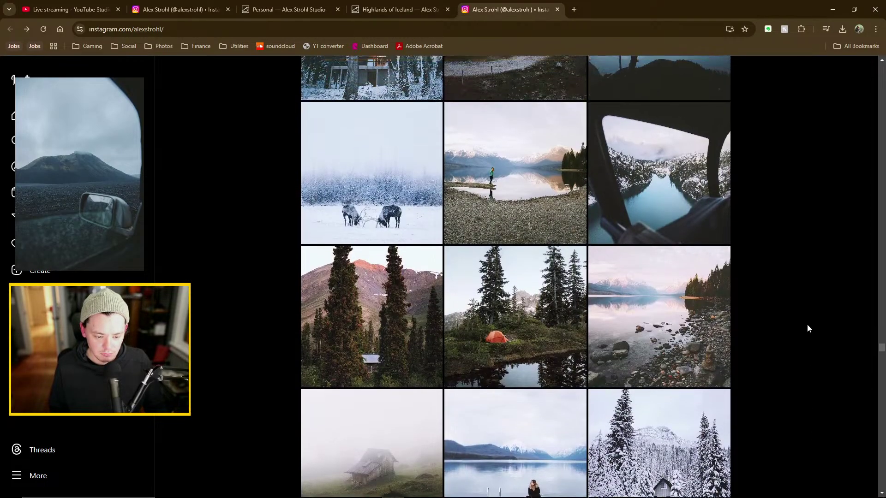
scroll(806, 327, up, 10)
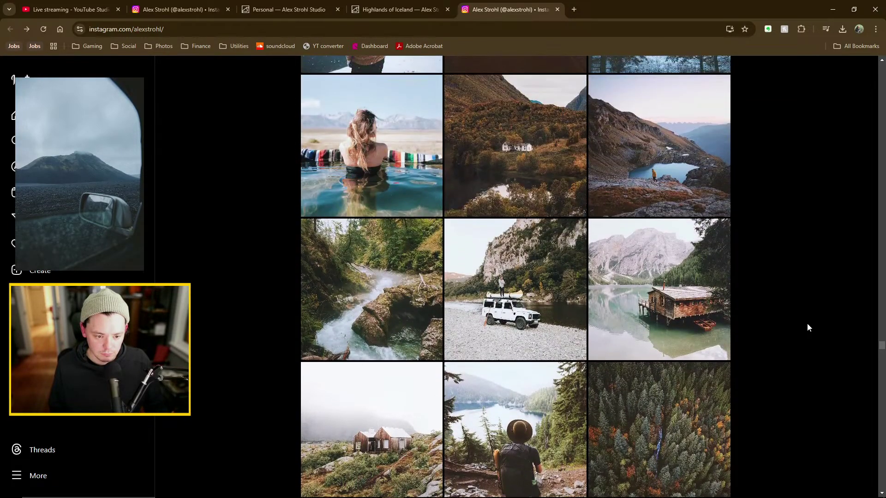
scroll(807, 327, up, 10)
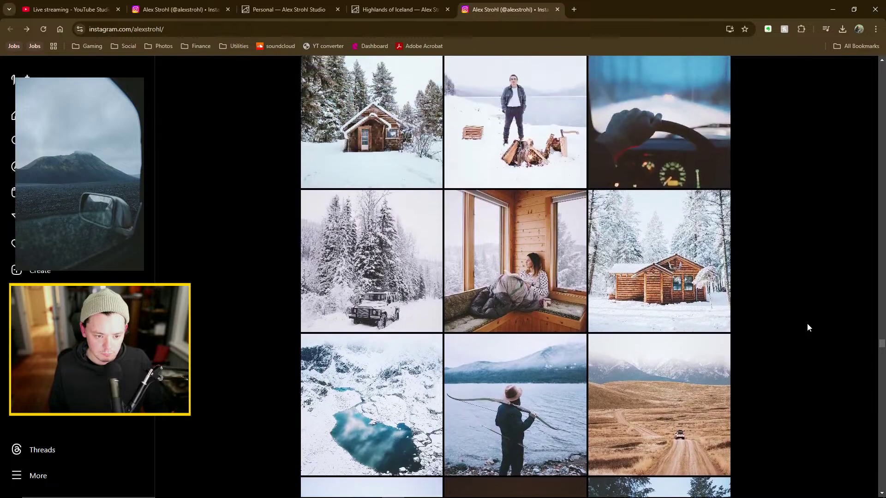
scroll(806, 327, up, 10)
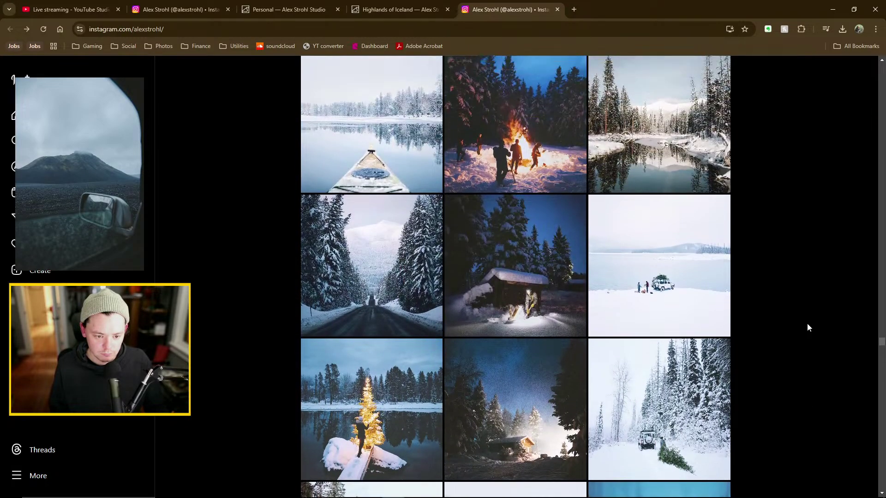
scroll(807, 327, up, 10)
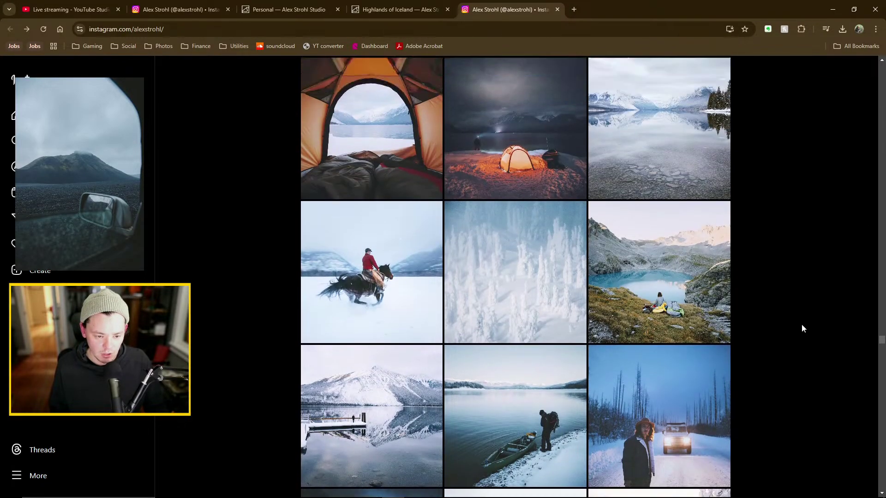
scroll(802, 330, up, 3)
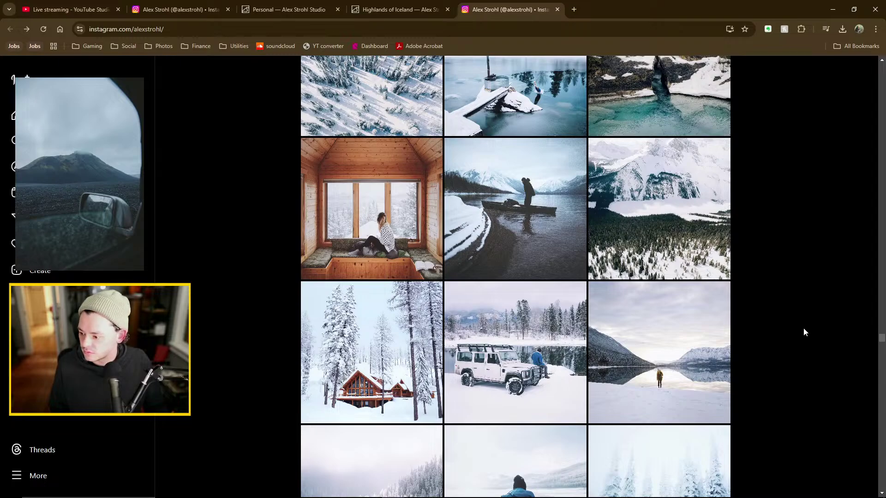
scroll(803, 328, up, 8)
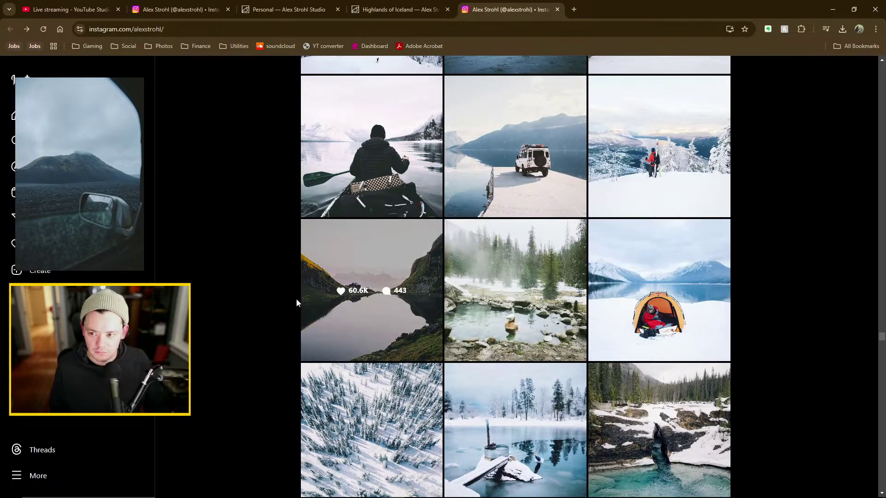
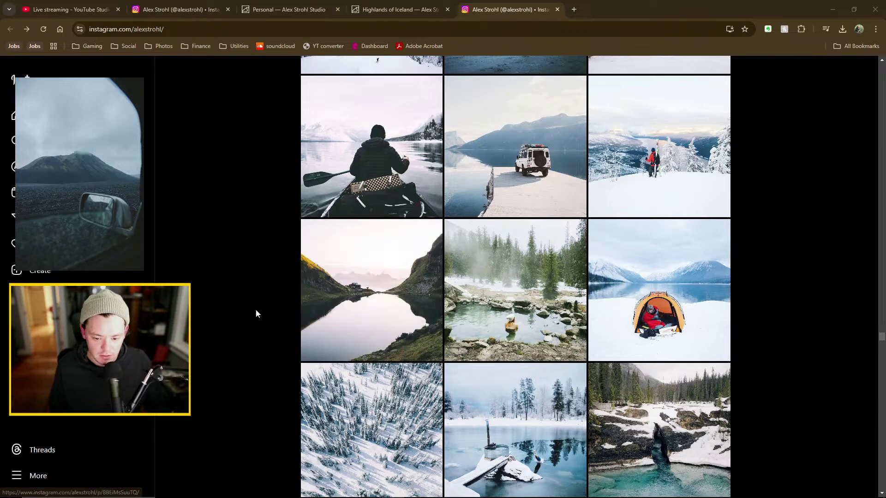
scroll(262, 325, up, 10)
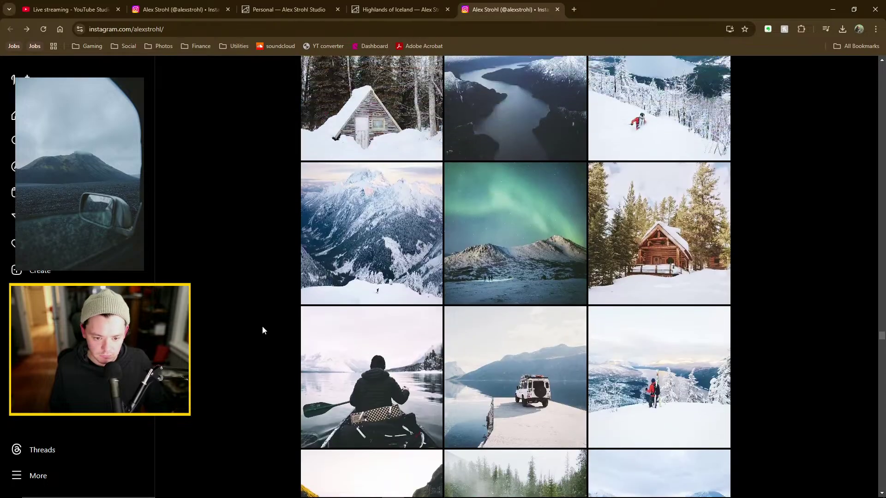
scroll(262, 328, up, 11)
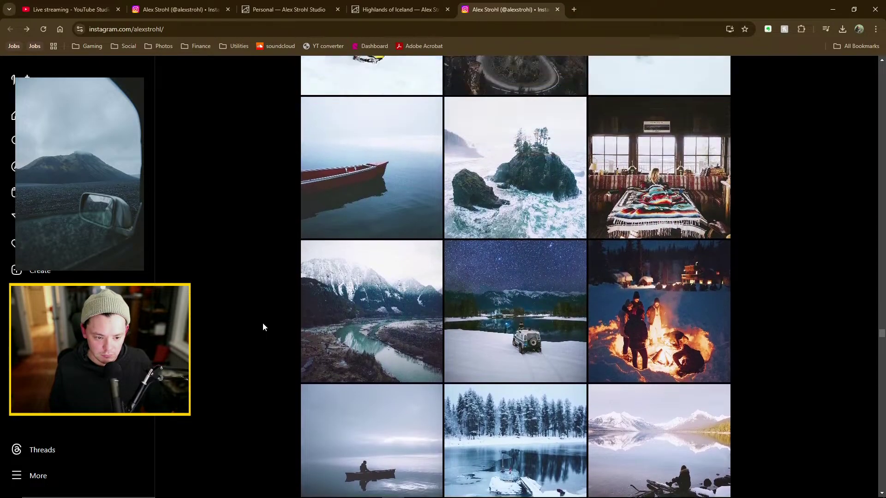
scroll(263, 327, up, 12)
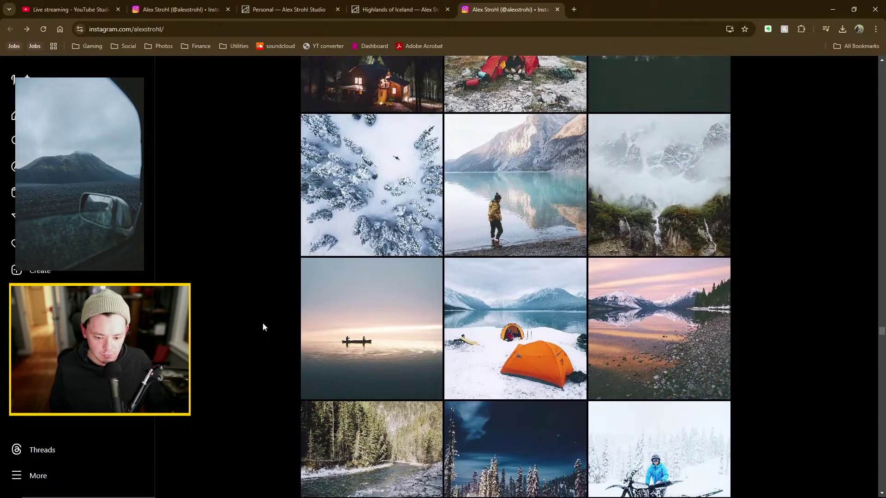
scroll(263, 325, up, 12)
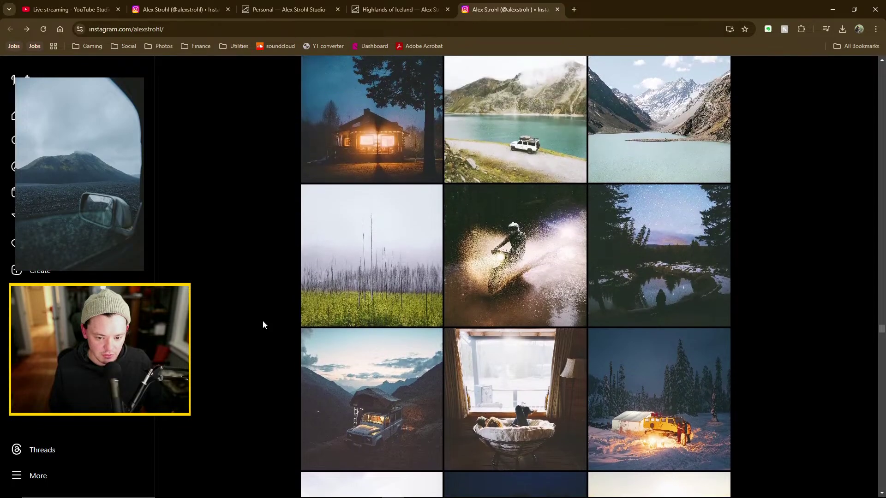
scroll(263, 321, up, 12)
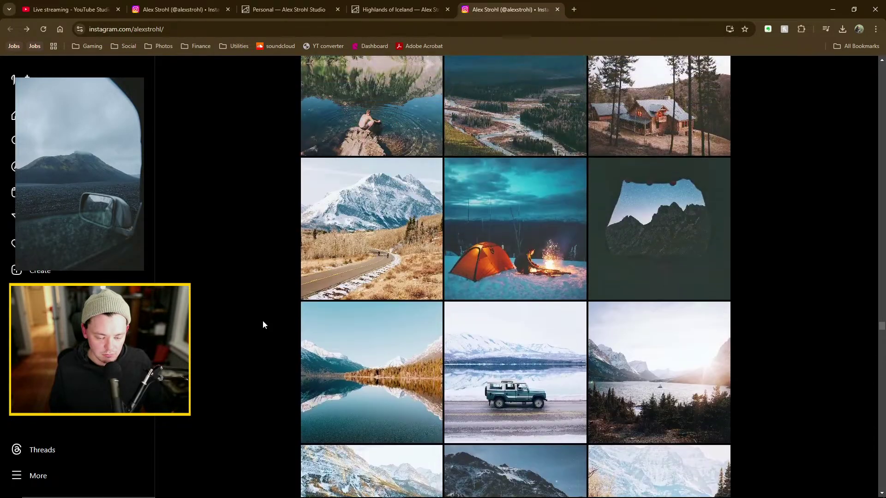
scroll(252, 321, up, 9)
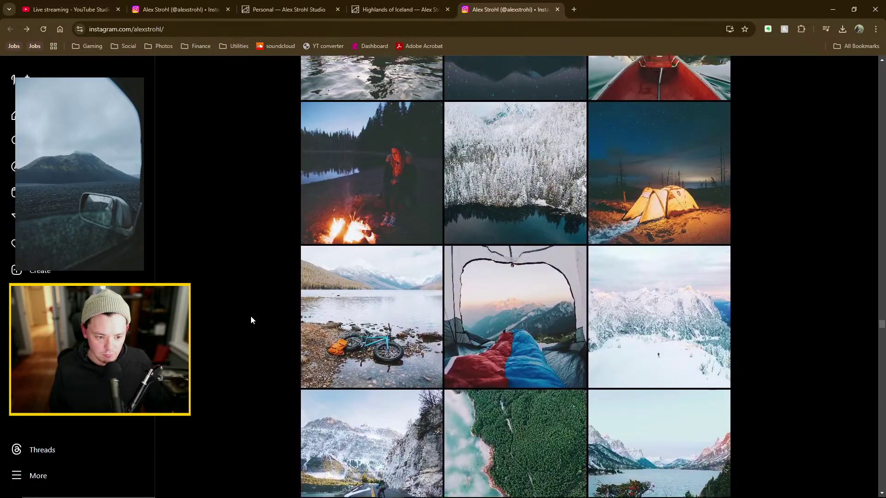
scroll(826, 333, up, 8)
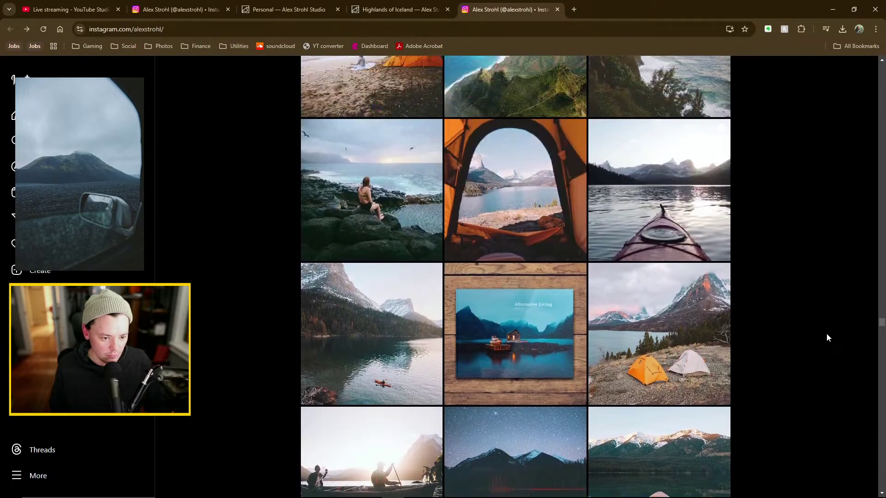
Browse toward newer posts in the photographer's grid, view the kayaker on the calm Montana lake at full size, and return to the grid
scroll(826, 338, up, 10)
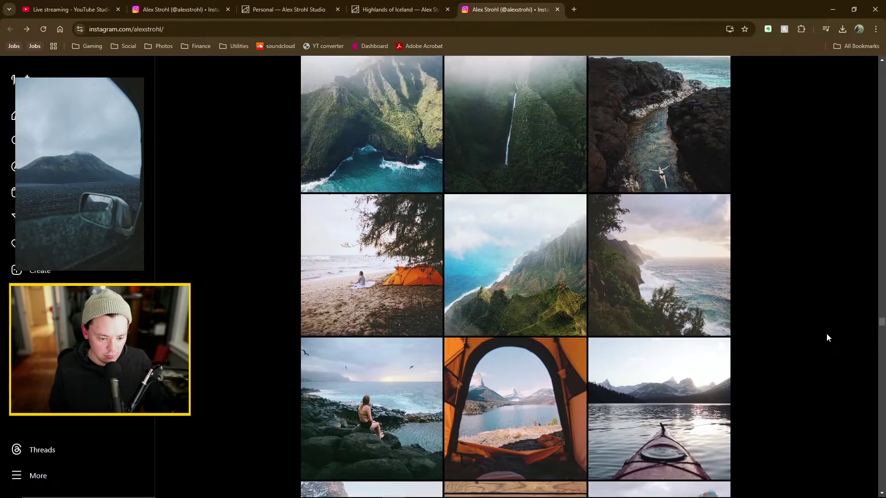
scroll(827, 337, up, 15)
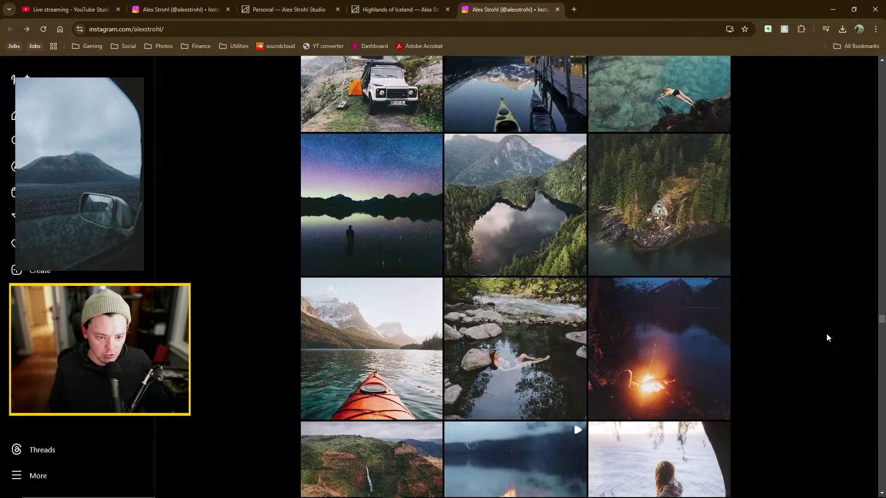
scroll(827, 337, up, 15)
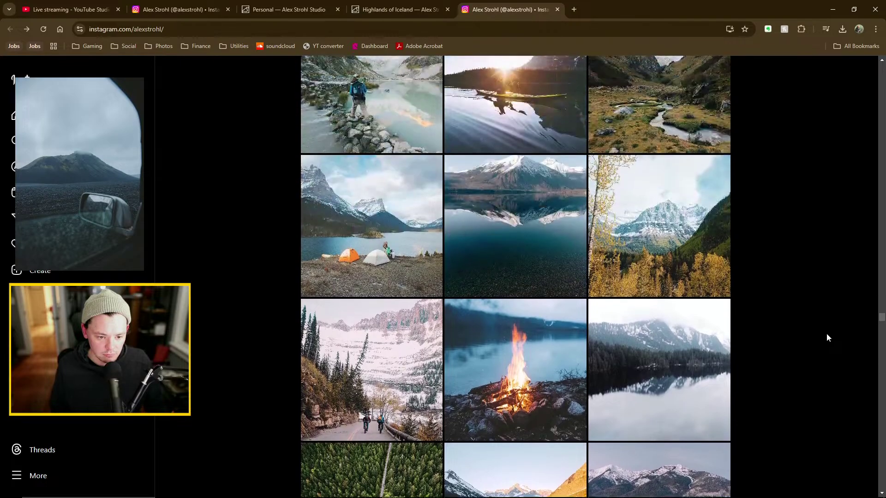
scroll(821, 342, up, 15)
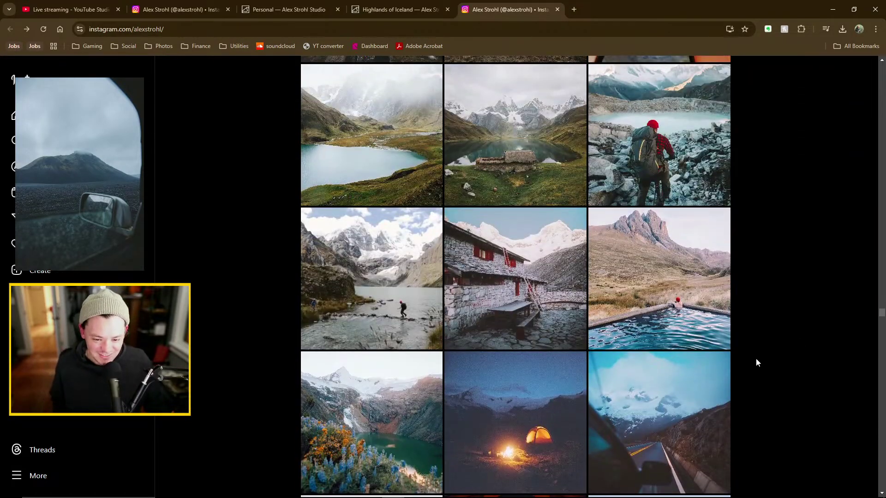
scroll(766, 358, up, 15)
scroll(773, 355, up, 1)
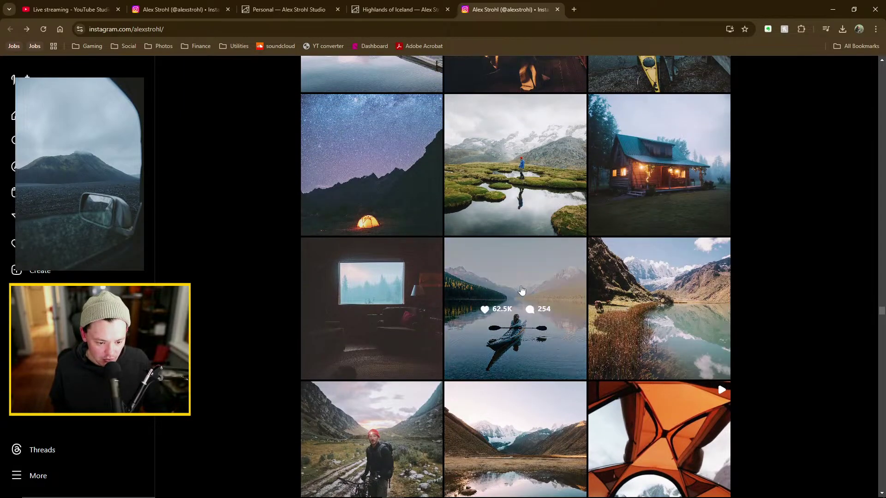
click(520, 292)
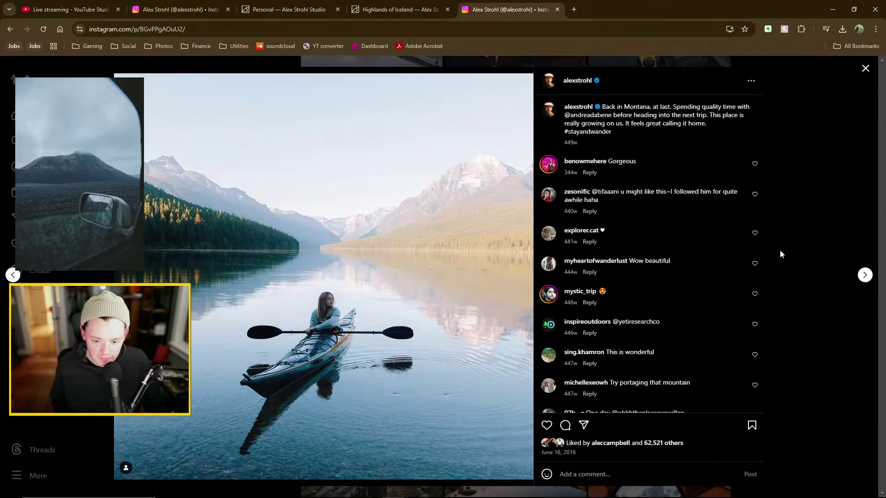
click(770, 253)
Look through the grid from the lake and alpine posts up to the Iceland posts for a moody reference image
scroll(796, 307, up, 7)
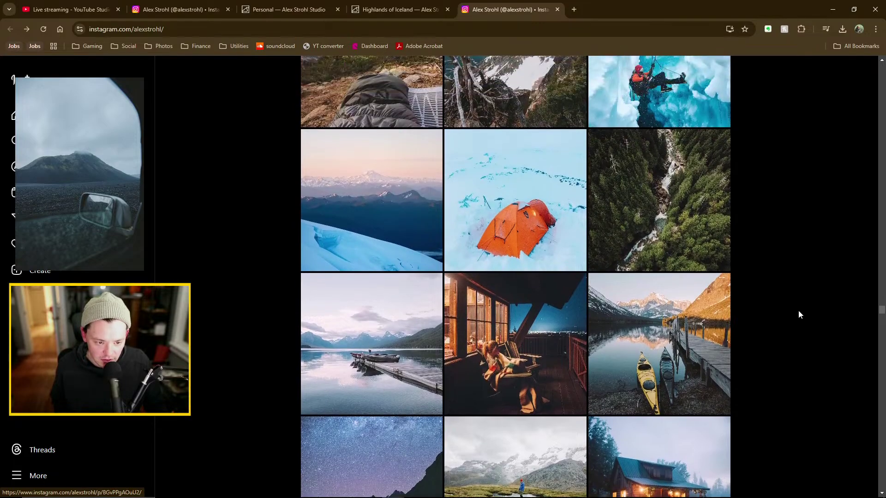
scroll(803, 306, up, 3)
scroll(803, 306, up, 5)
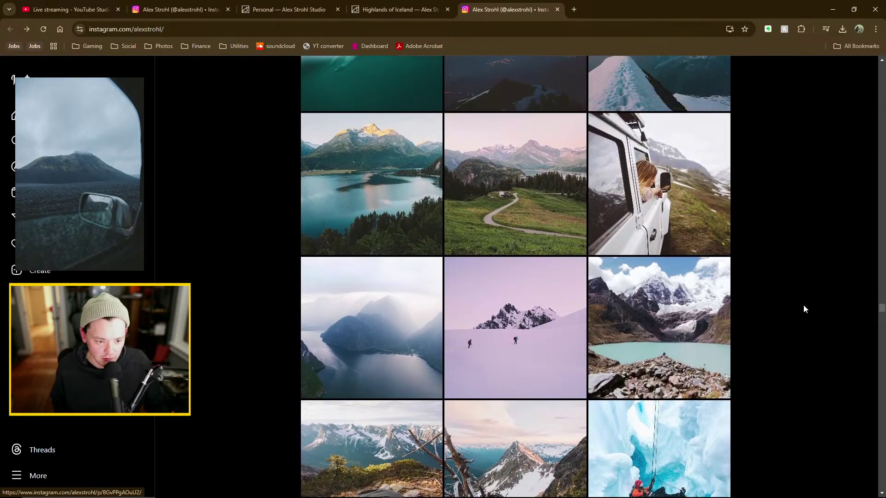
scroll(803, 307, up, 13)
scroll(803, 308, up, 13)
scroll(803, 308, up, 13)
scroll(803, 308, up, 13)
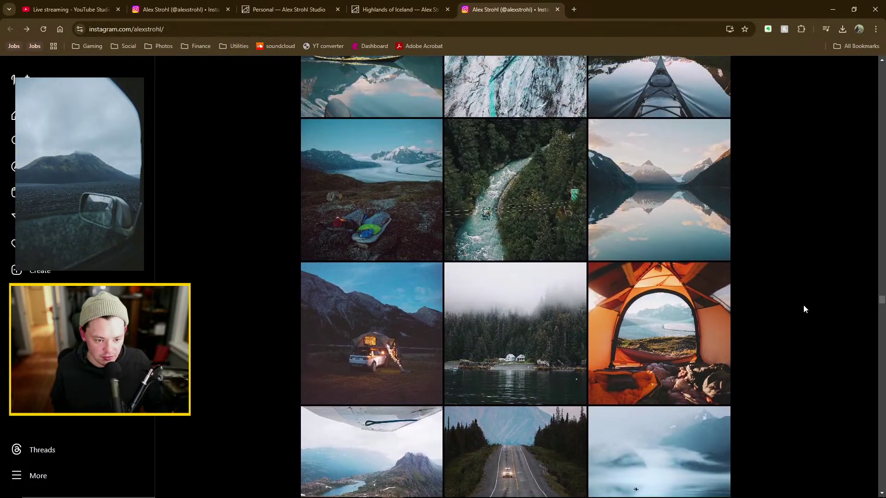
scroll(803, 308, up, 8)
scroll(804, 308, up, 11)
scroll(803, 306, up, 10)
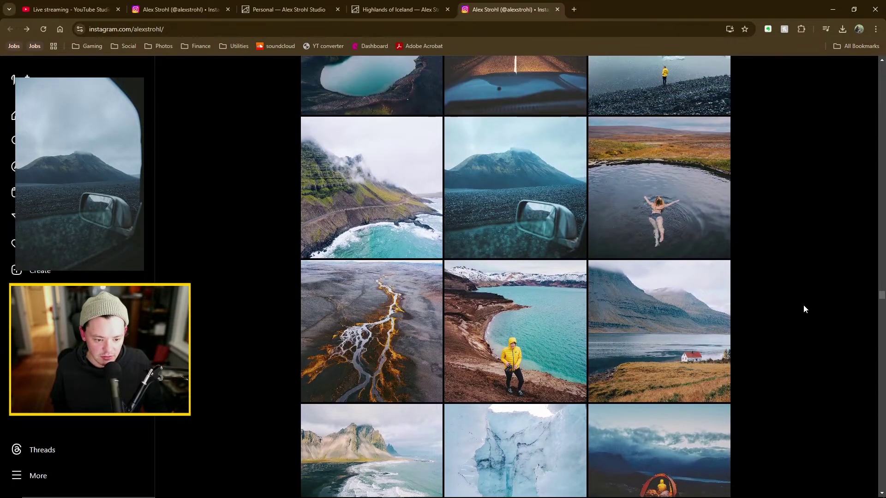
View the Iceland post of the dark mountain with the car side mirror at full size, and return to the grid
scroll(804, 305, up, 2)
scroll(803, 303, up, 1)
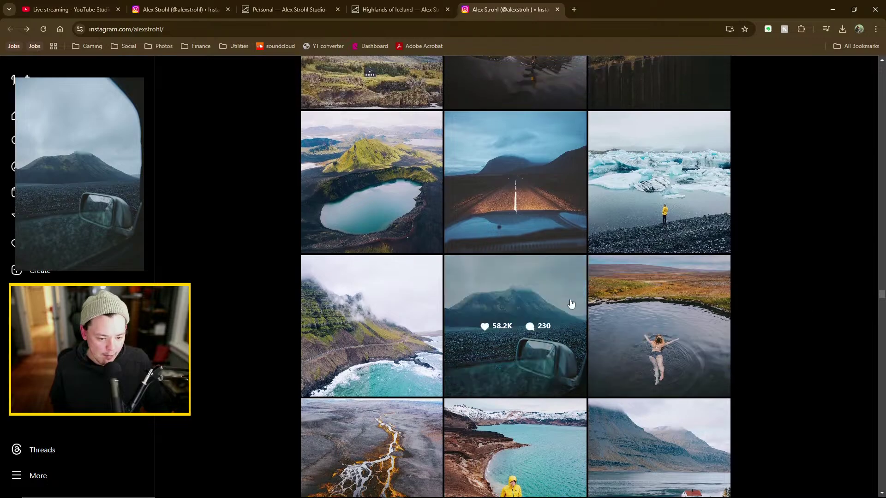
click(571, 304)
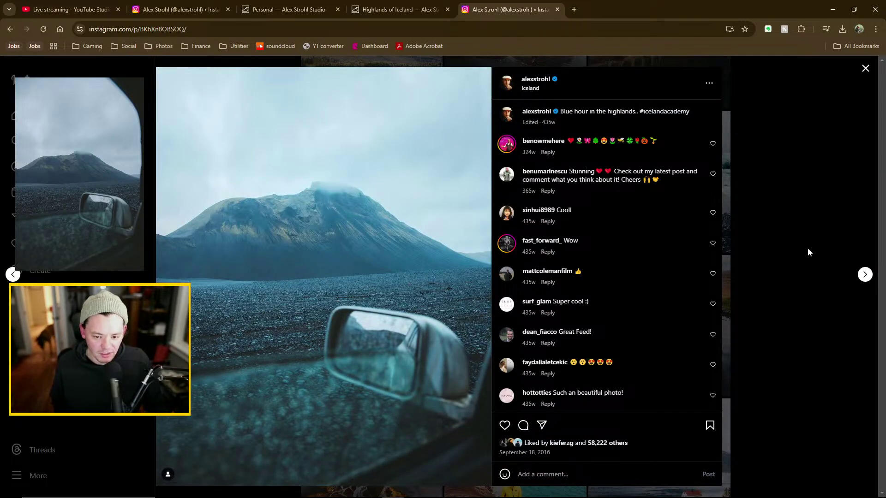
click(811, 261)
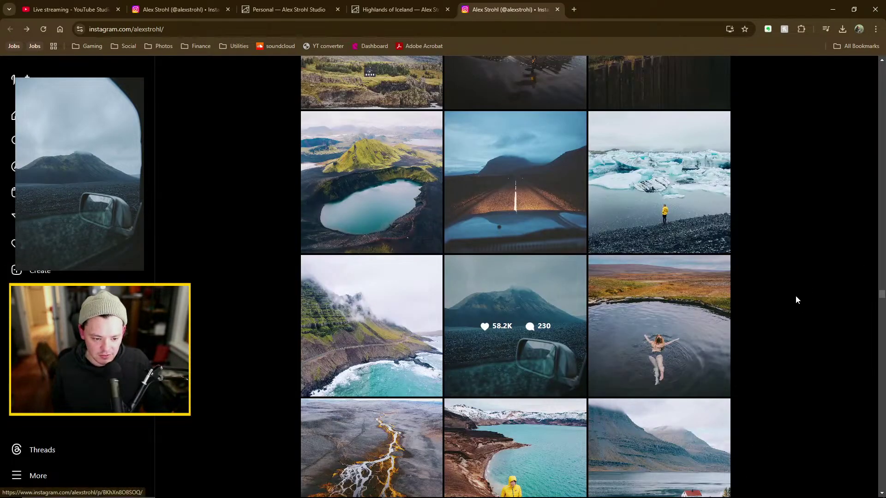
View the Glacier National Park post of the pointed mountain above Hidden Lake at full size, and return to the grid
scroll(799, 296, up, 8)
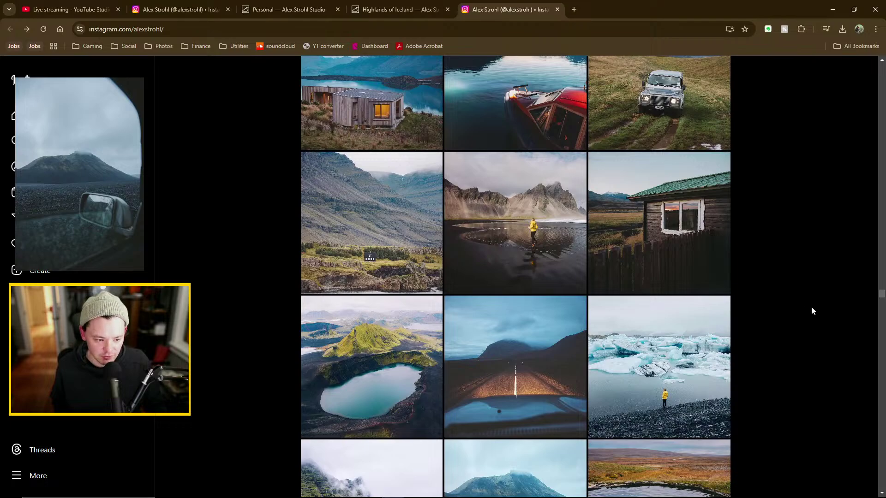
scroll(811, 308, up, 6)
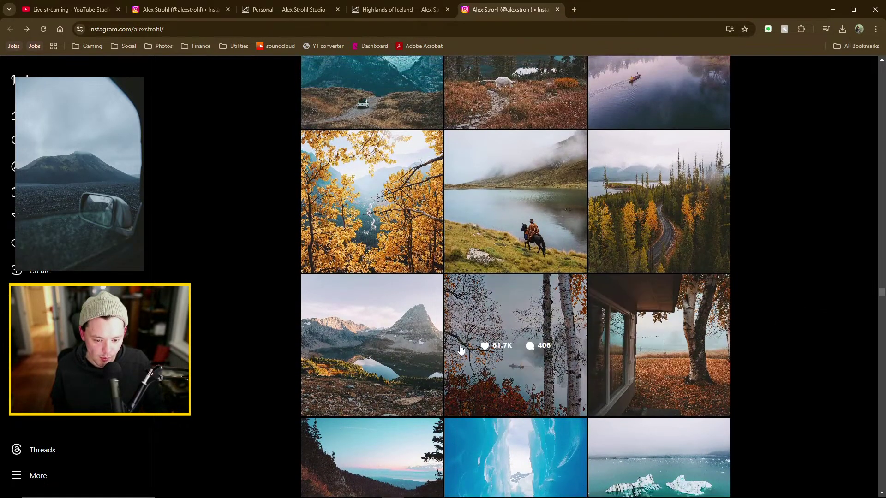
click(415, 350)
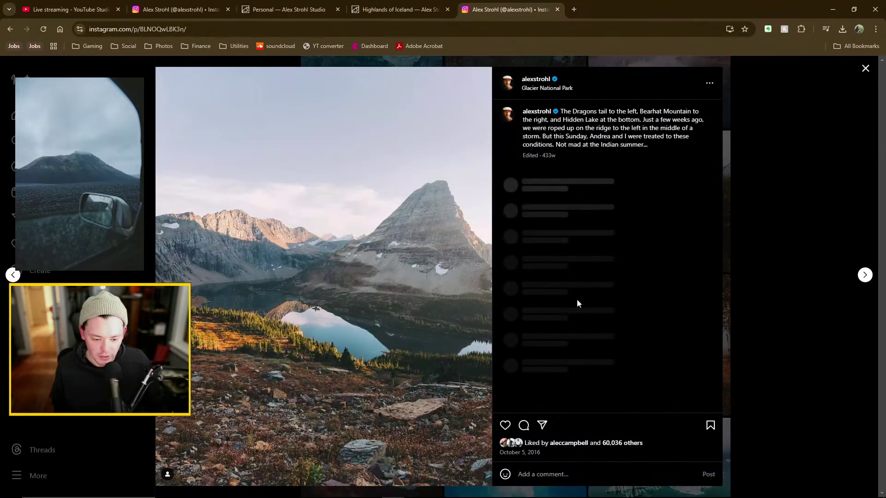
click(783, 262)
Examine the autumn, desert canyon and misty coast posts in the grid for a moody reference image
scroll(798, 328, up, 6)
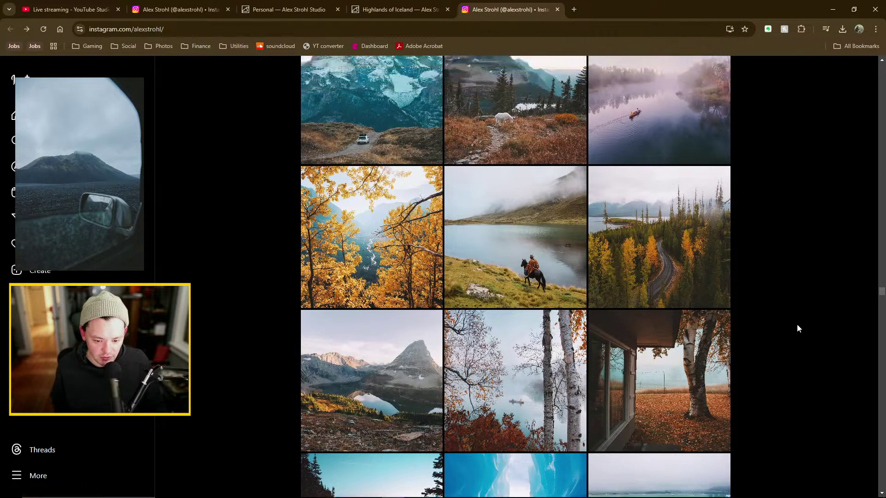
scroll(797, 328, up, 1)
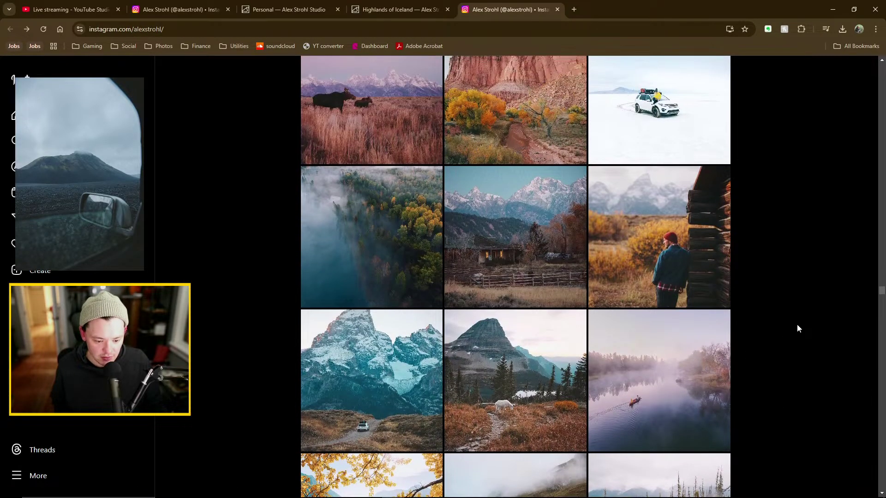
scroll(797, 329, up, 2)
scroll(796, 324, down, 4)
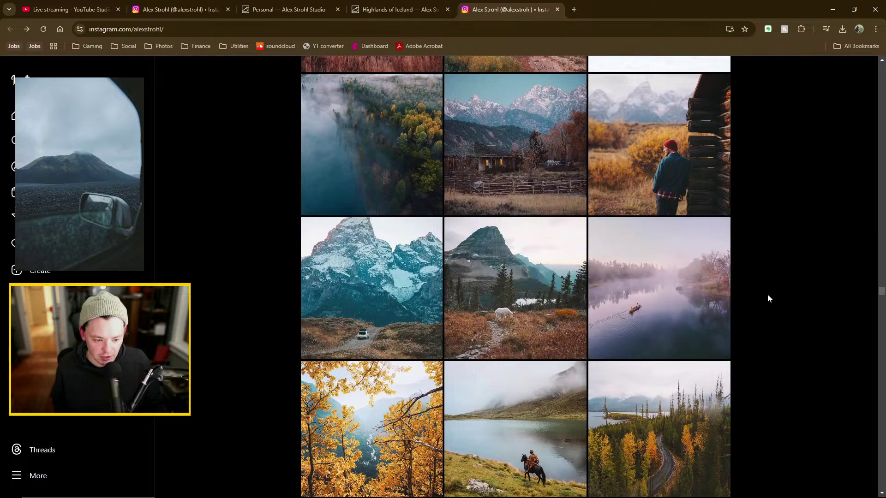
scroll(767, 299, up, 6)
scroll(767, 306, up, 11)
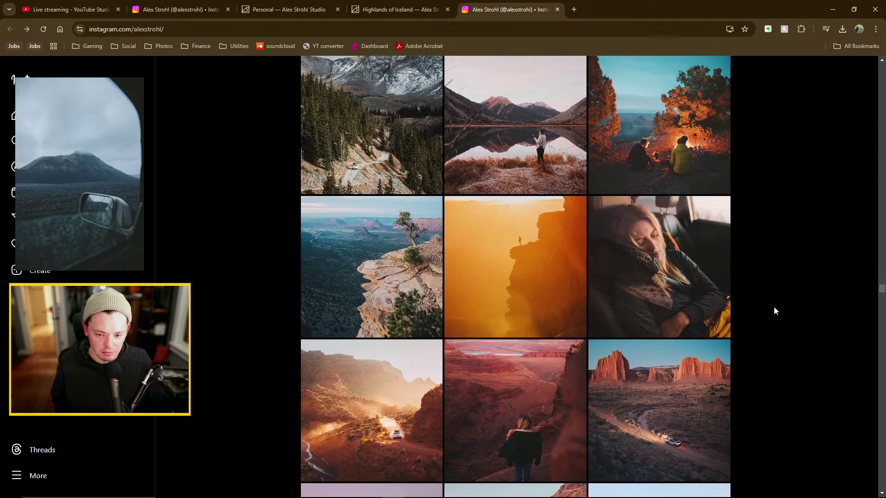
scroll(771, 309, up, 2)
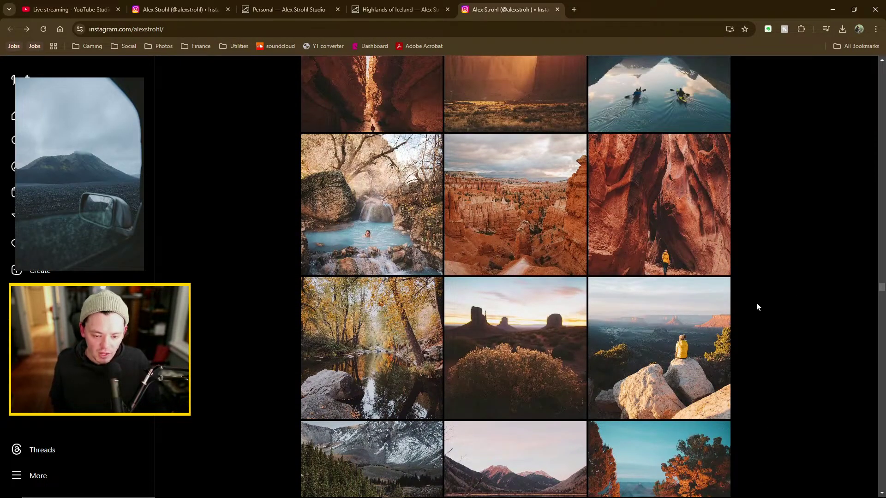
scroll(757, 304, up, 5)
scroll(789, 314, up, 7)
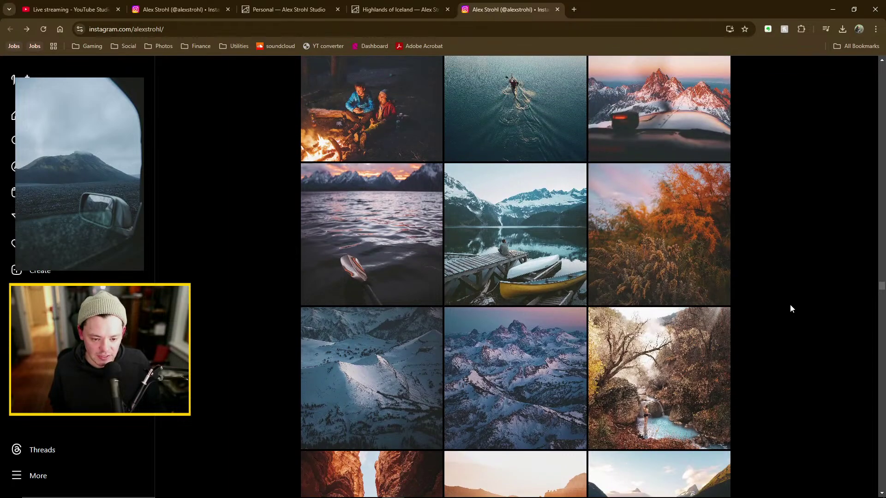
scroll(780, 295, up, 6)
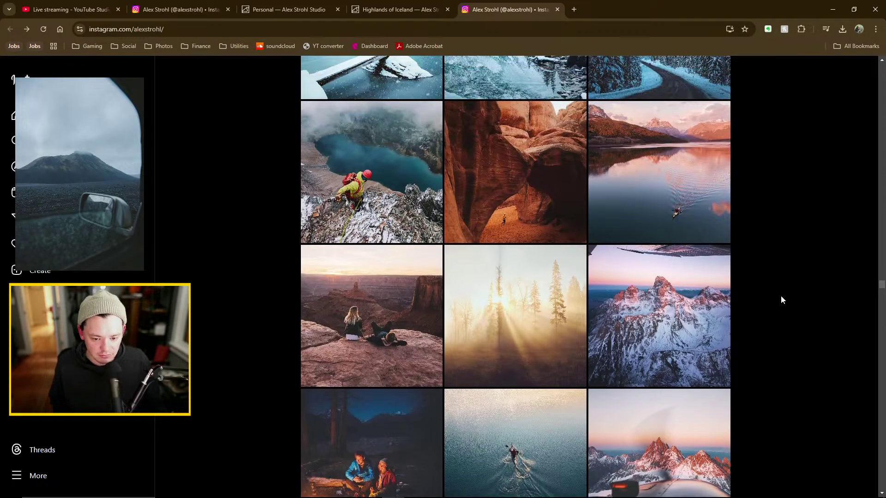
scroll(776, 285, up, 3)
scroll(777, 283, up, 9)
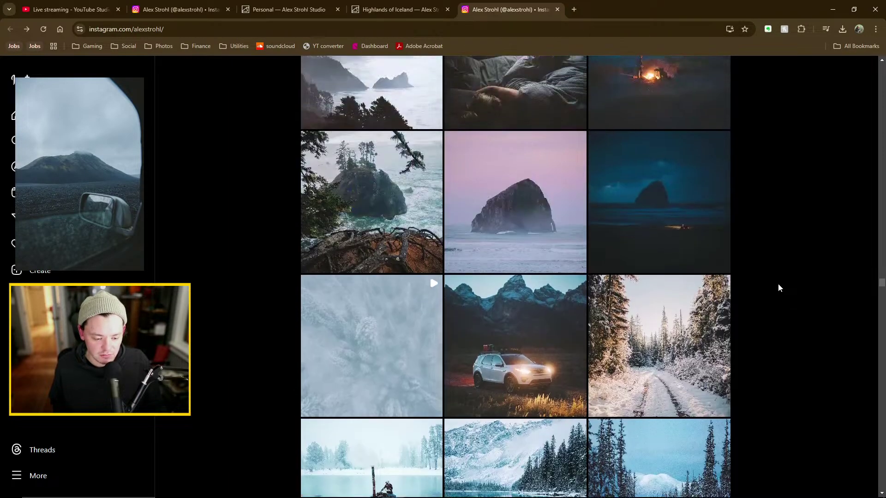
scroll(779, 283, down, 2)
scroll(779, 284, up, 1)
scroll(779, 285, down, 4)
scroll(778, 284, up, 2)
scroll(778, 284, up, 9)
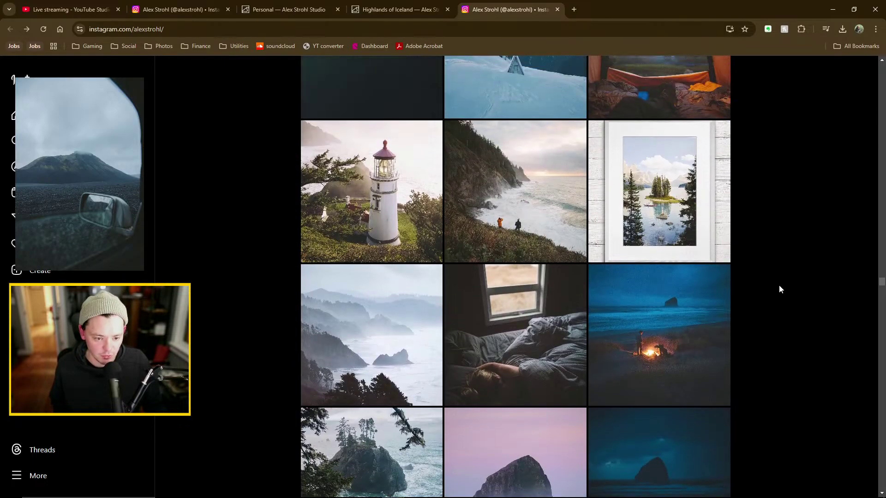
Look through the grid from the lighthouse and misty coast posts up to the snowy forest posts for a moody reference image
scroll(779, 285, up, 7)
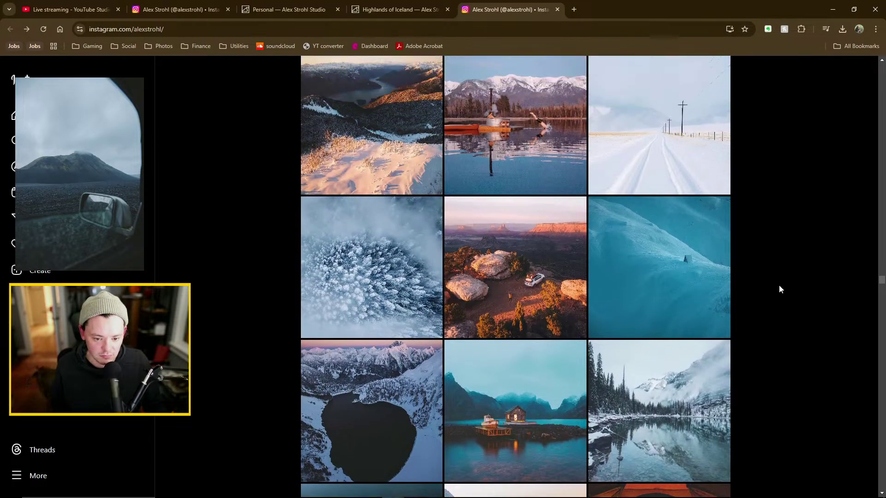
scroll(780, 289, up, 9)
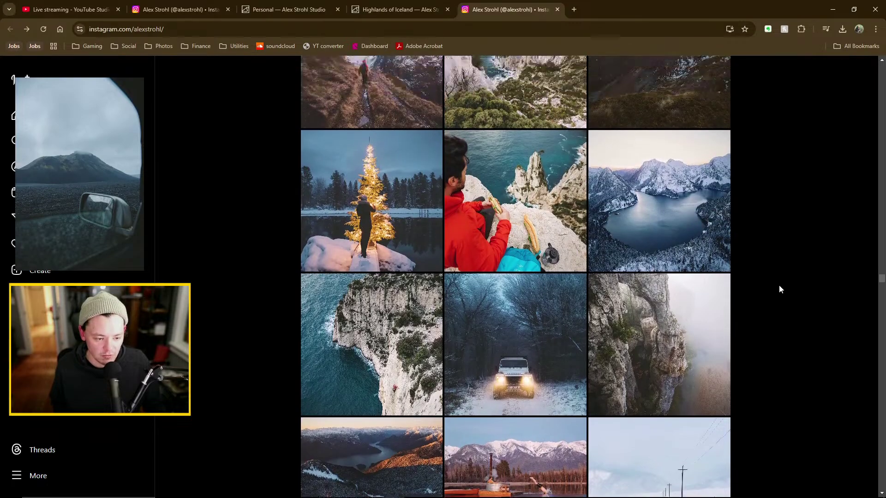
scroll(779, 294, up, 5)
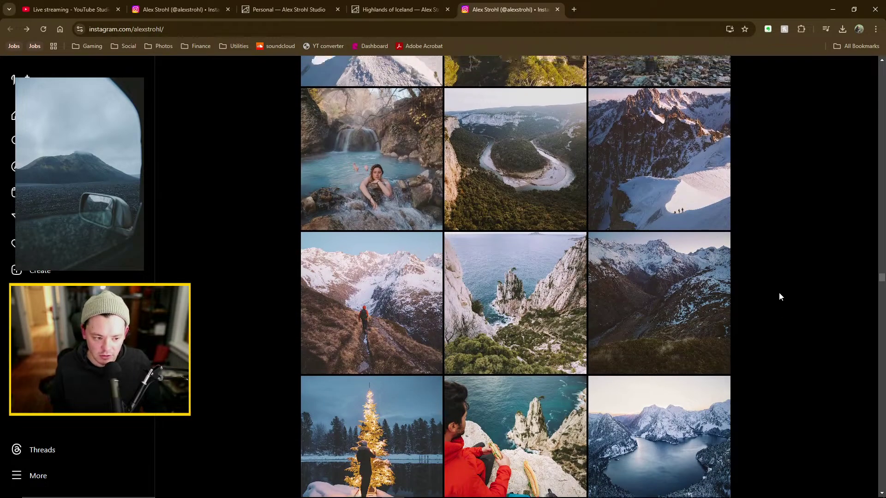
scroll(779, 291, up, 6)
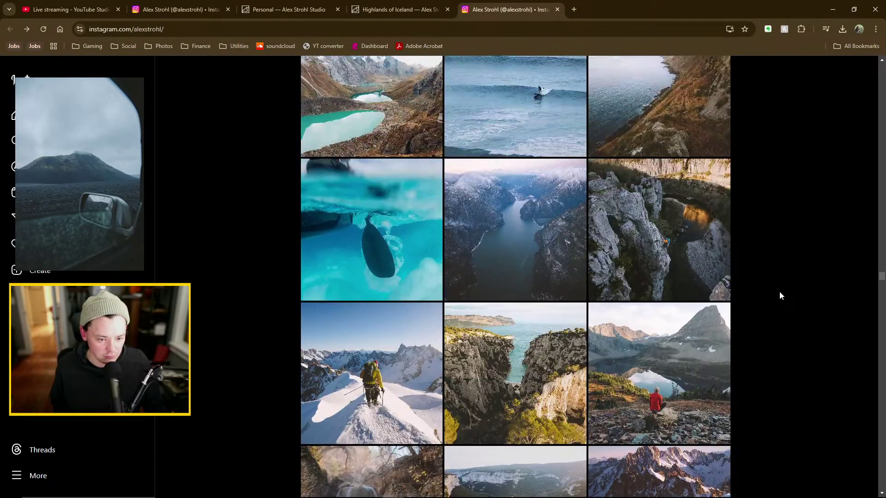
scroll(780, 294, up, 3)
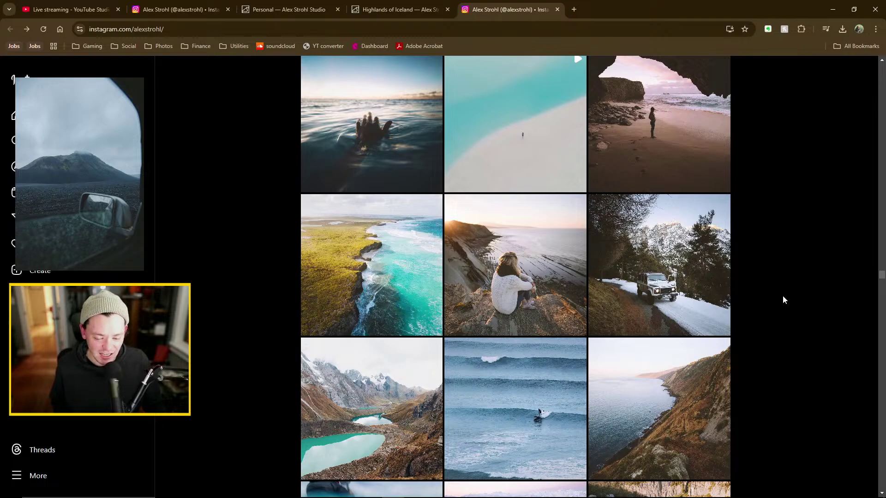
scroll(782, 294, up, 8)
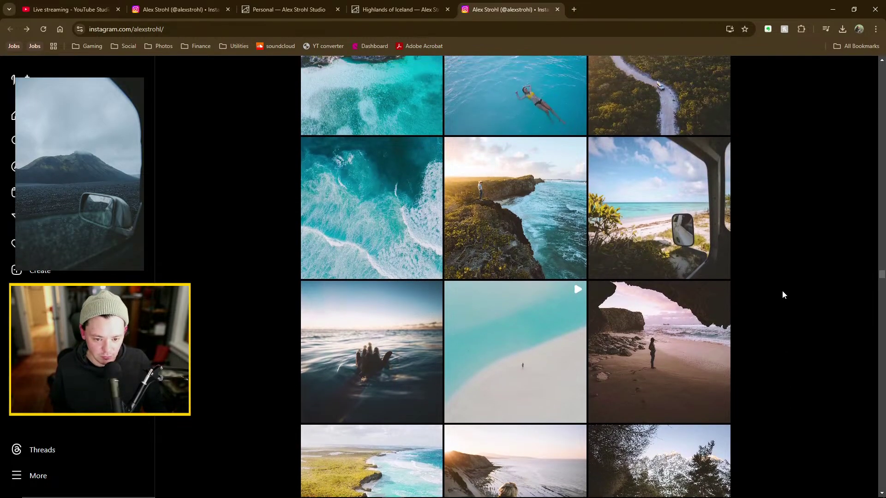
scroll(781, 294, up, 2)
scroll(782, 291, up, 7)
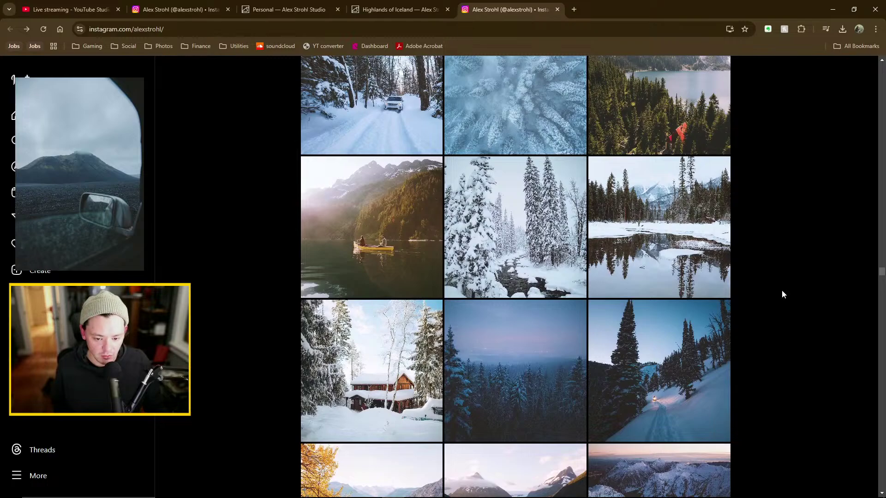
Examine the grid from the fjord village posts up to the red-tipped mountain reflection post for a reference image
scroll(781, 295, up, 10)
scroll(782, 292, up, 8)
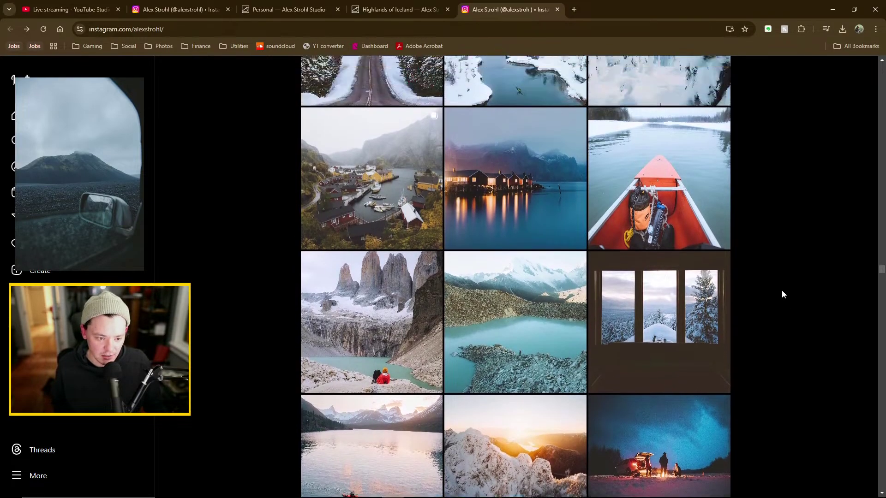
scroll(781, 293, up, 11)
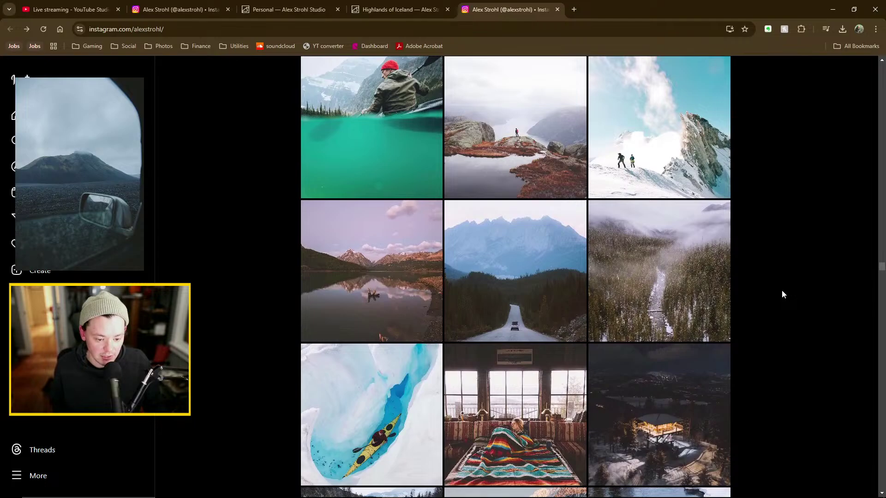
scroll(781, 294, up, 5)
scroll(781, 294, up, 8)
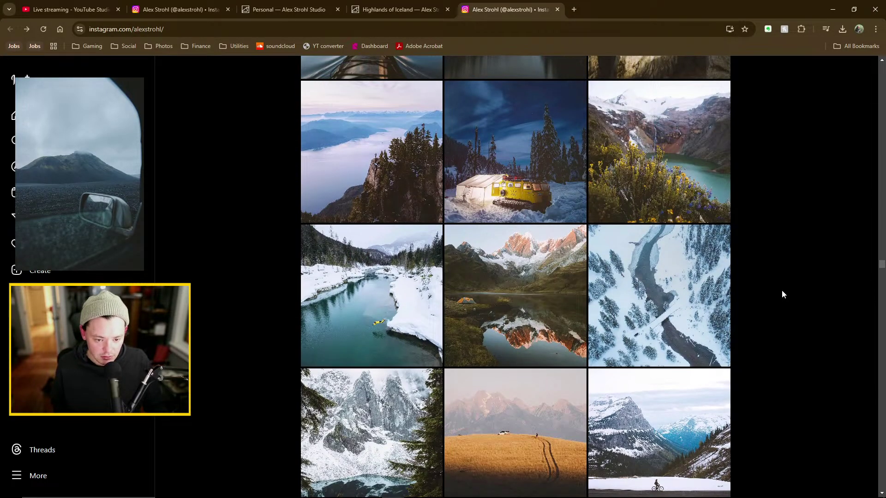
scroll(781, 295, up, 4)
scroll(782, 290, up, 10)
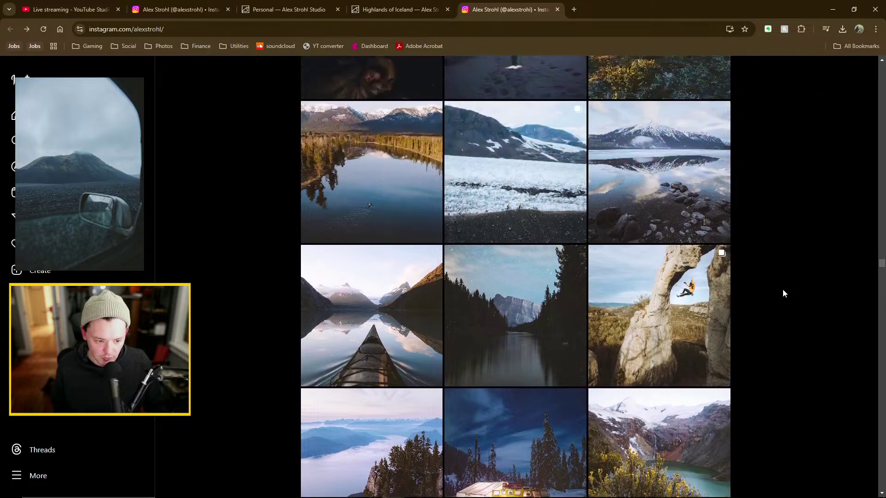
scroll(783, 293, up, 11)
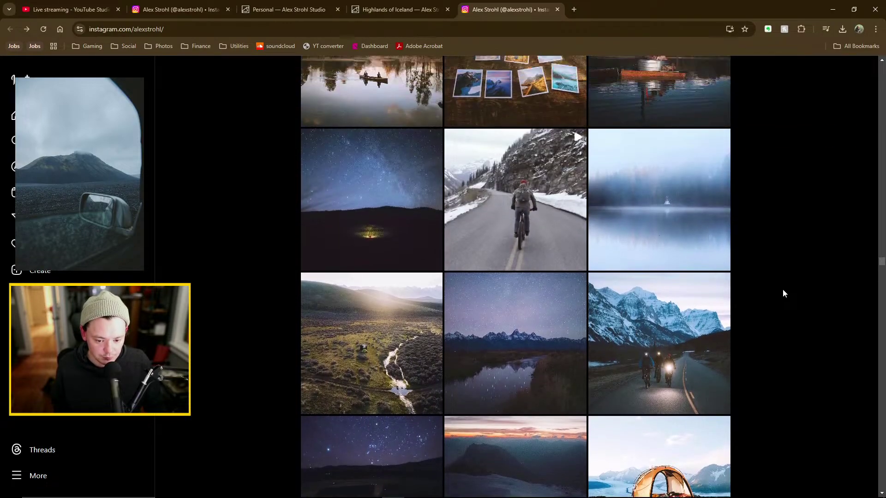
scroll(783, 293, up, 10)
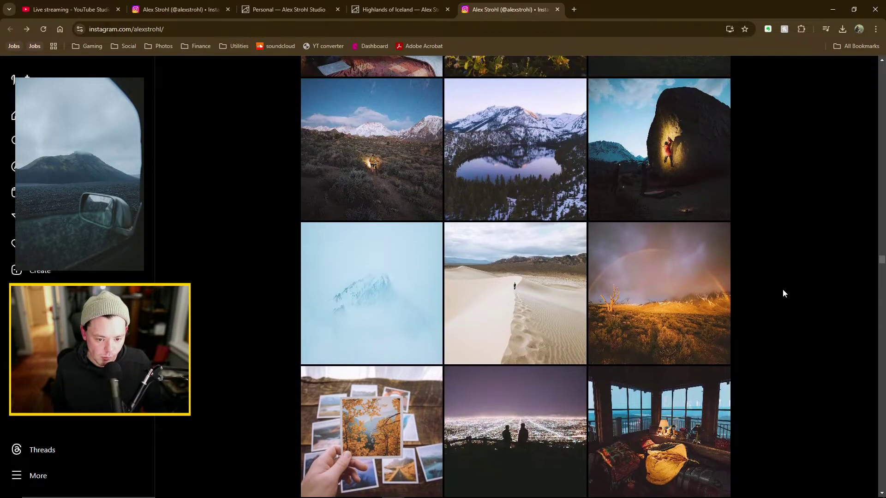
scroll(783, 293, up, 11)
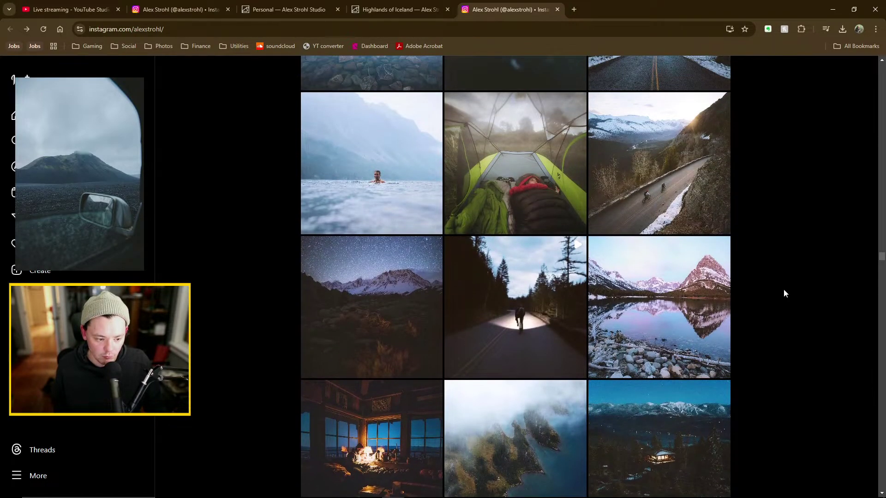
scroll(790, 285, up, 6)
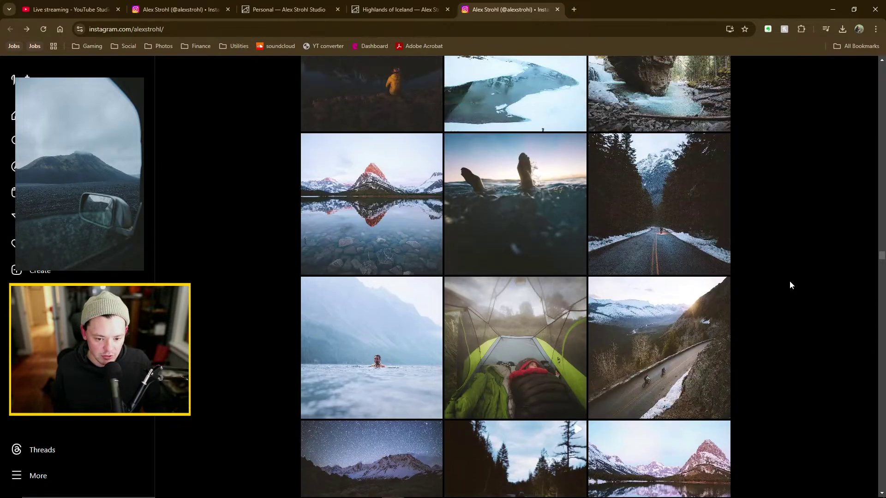
Open the Swiftcurrent Lake sunrise post, then switch to Lightroom Classic and view the two meadow photos of the pointed mountain at full size
click(375, 245)
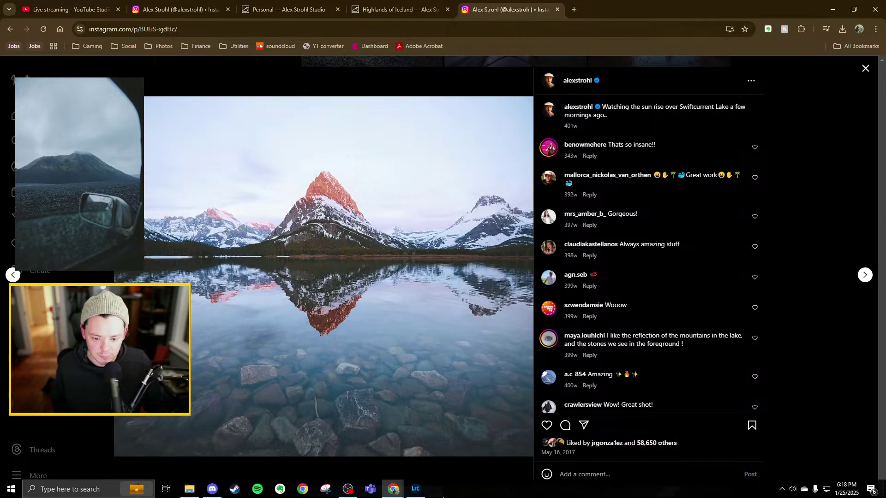
click(417, 491)
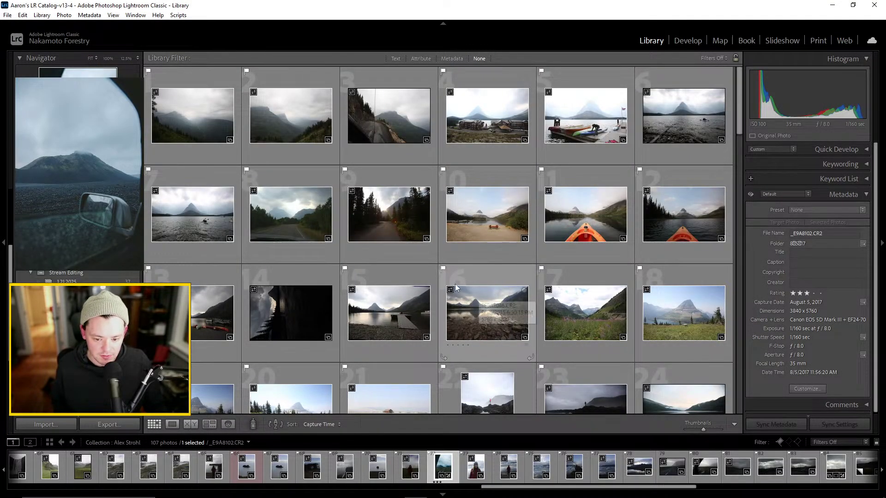
scroll(444, 295, down, 1)
scroll(444, 295, up, 3)
scroll(392, 305, down, 1)
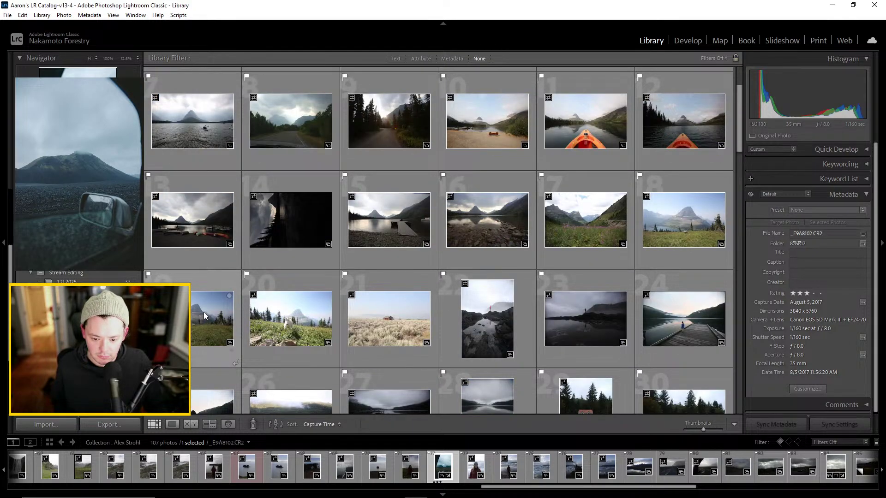
double_click(203, 312)
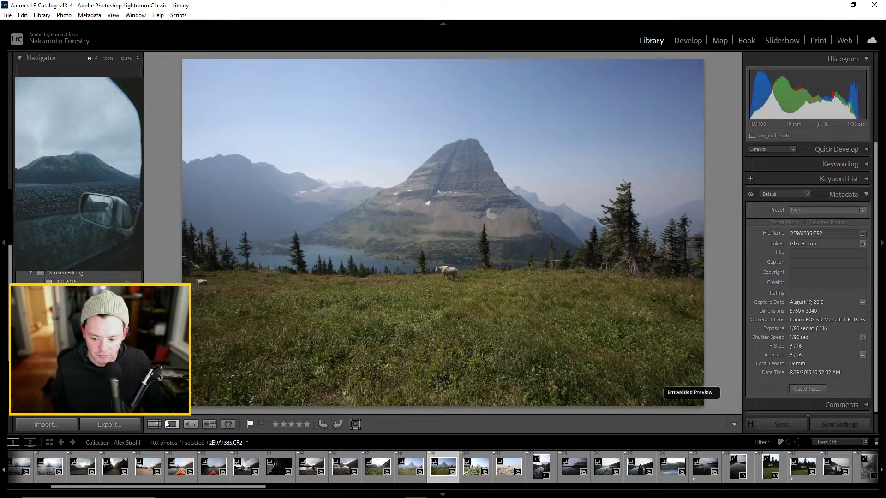
click(154, 424)
double_click(673, 217)
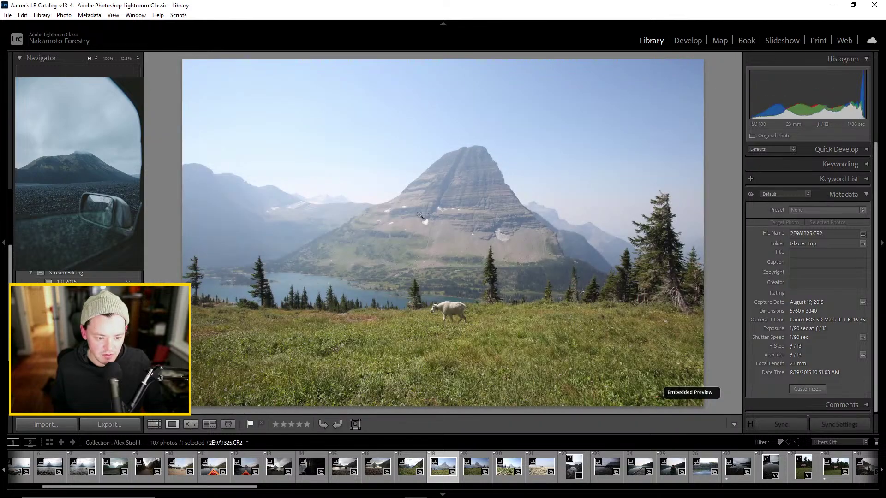
click(156, 424)
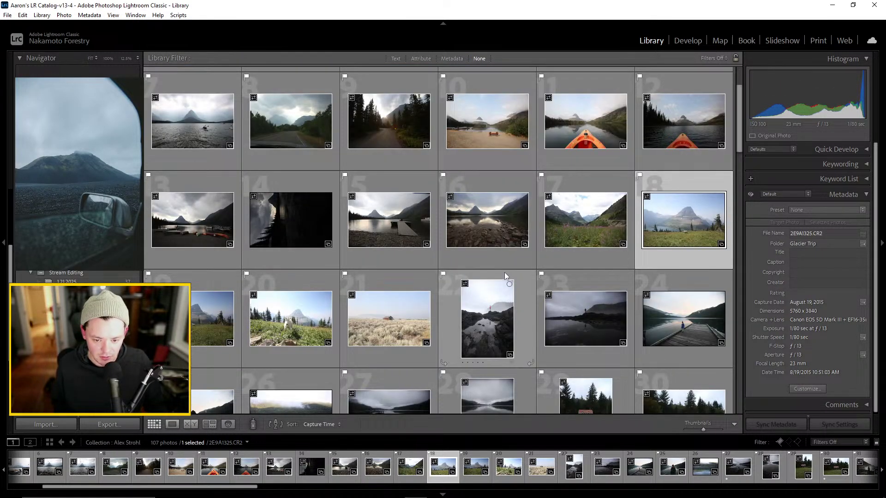
View the rocky-shore lake photo 2E9A0849.CR2 at full size and compare it with the Swiftcurrent Lake post in Chrome
scroll(507, 277, up, 2)
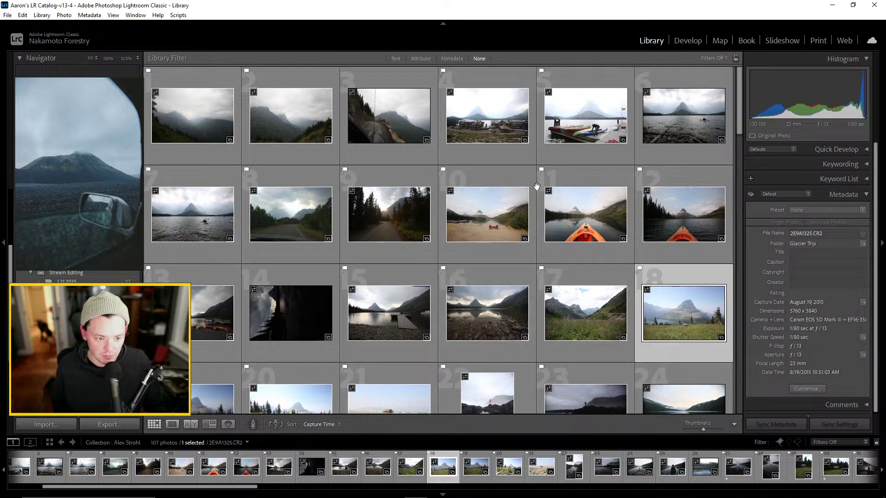
double_click(663, 115)
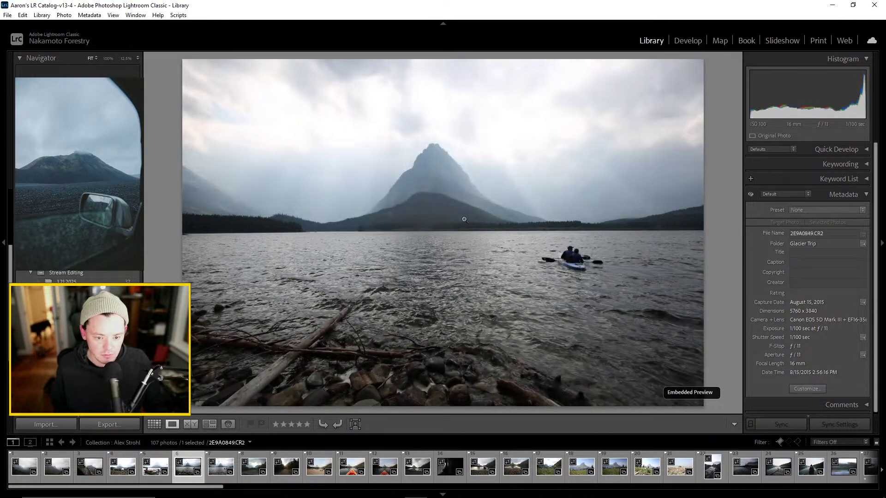
mouse_move(393, 489)
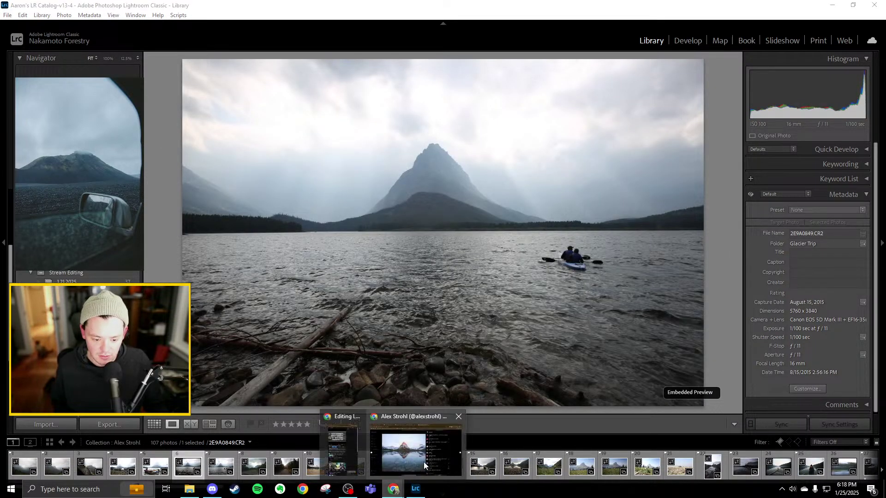
mouse_move(424, 461)
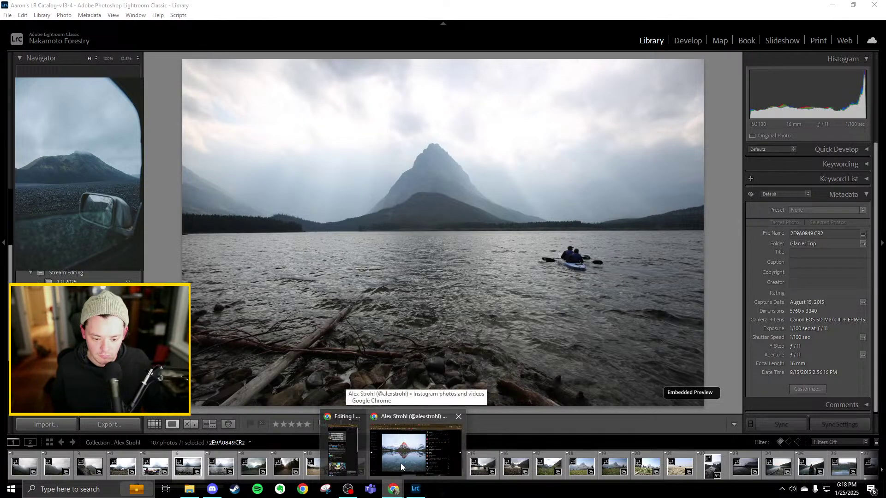
click(401, 450)
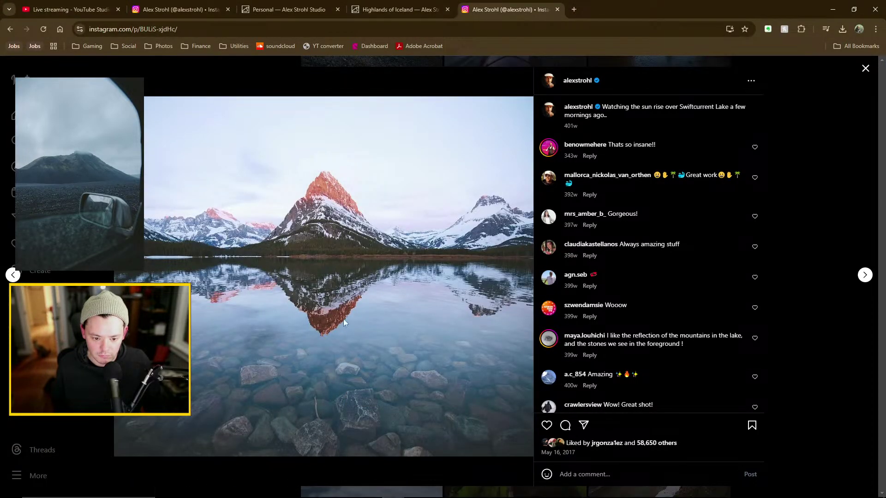
Switch to Lightroom Classic, view the kayak lake photo 2E9A0853.CR2 at full size, and compare it with the Swiftcurrent Lake post in Chrome
click(404, 490)
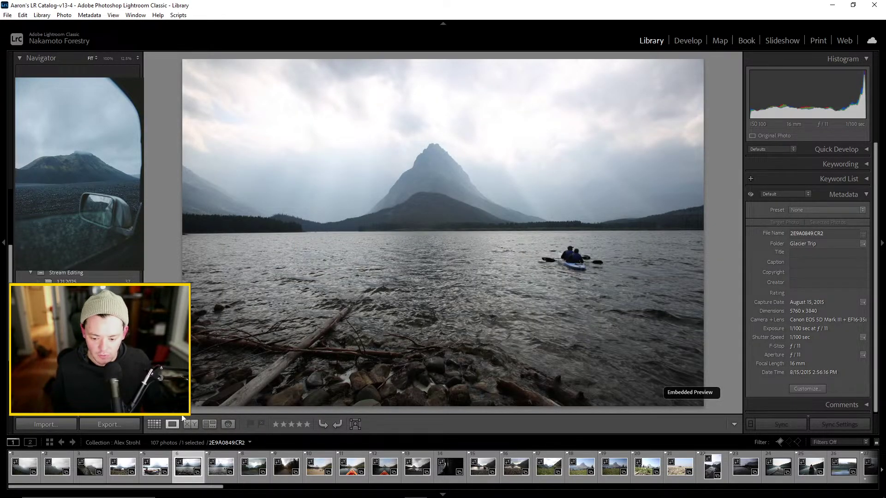
click(154, 424)
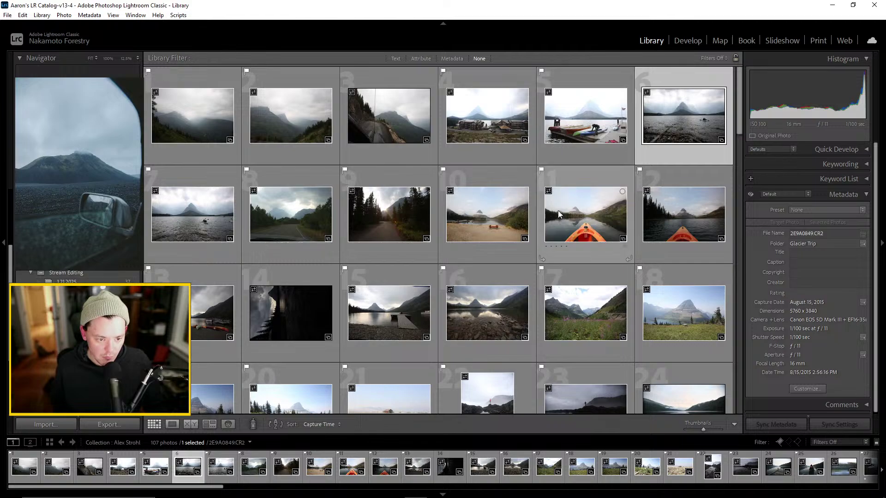
double_click(202, 209)
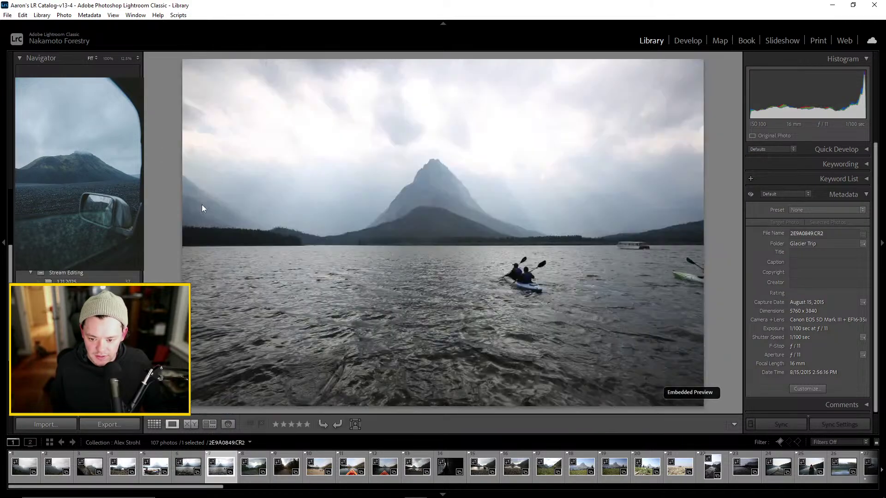
mouse_move(395, 497)
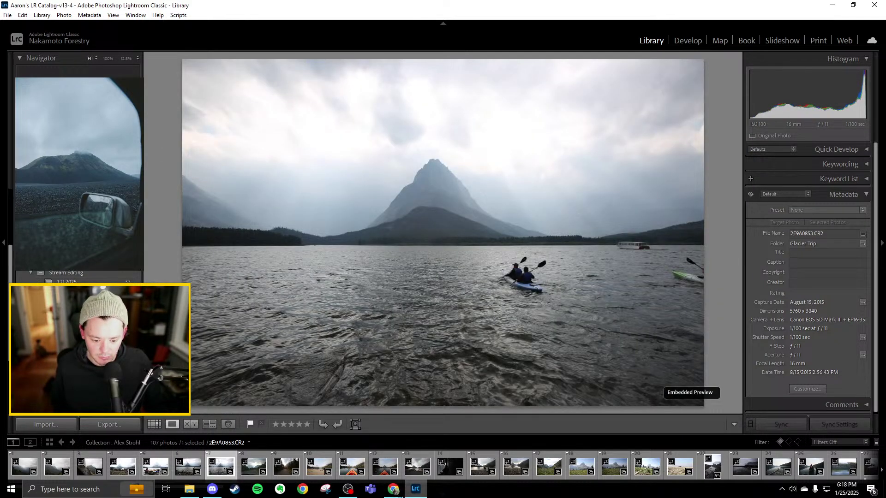
click(412, 452)
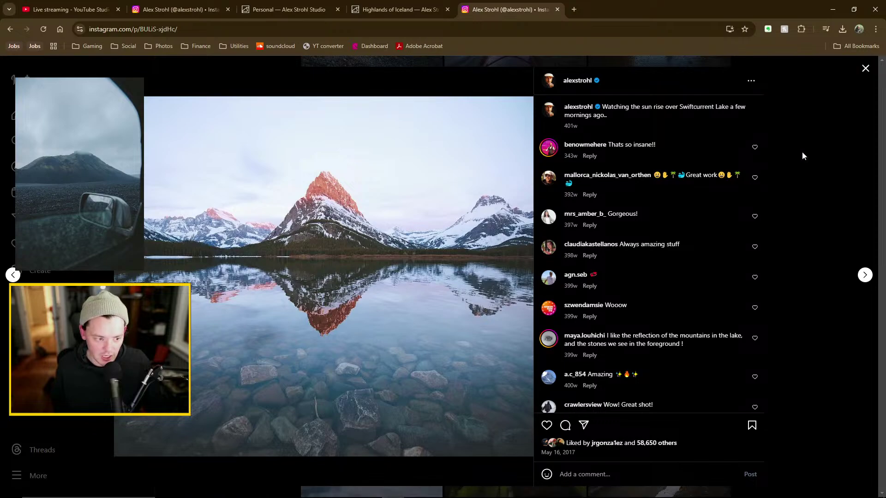
Close the Swiftcurrent Lake post and examine the grid up to the pink-peak lake swimmer post for a reference image
click(793, 158)
scroll(763, 333, up, 4)
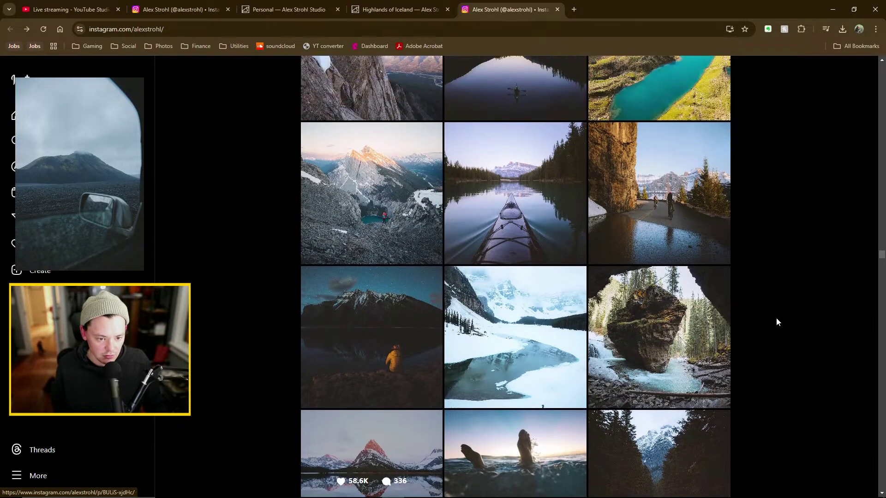
scroll(779, 323, up, 1)
scroll(780, 328, up, 7)
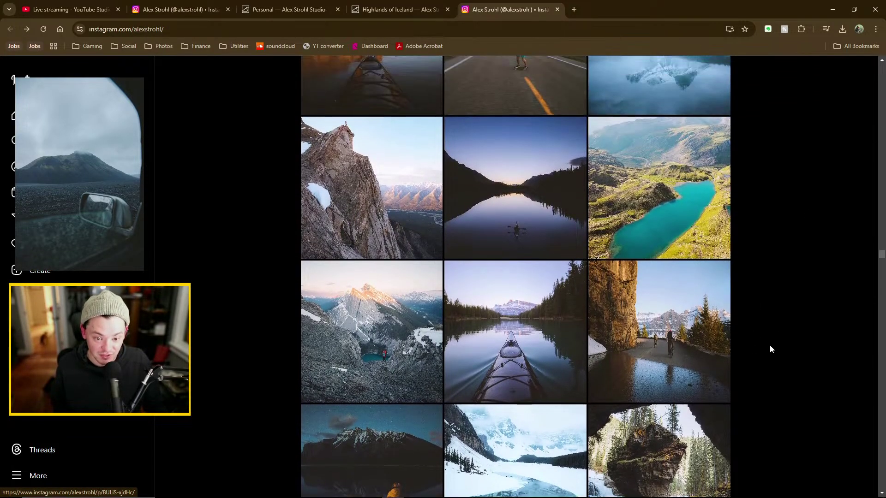
scroll(770, 332, up, 8)
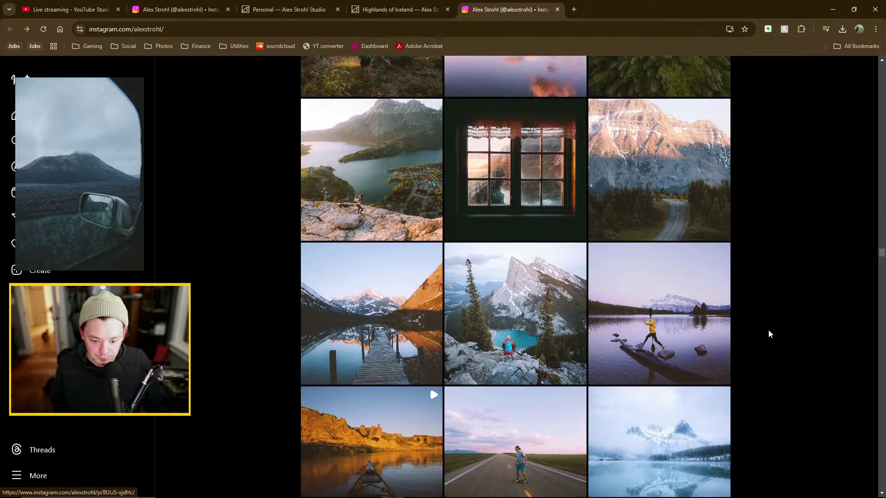
scroll(770, 332, up, 8)
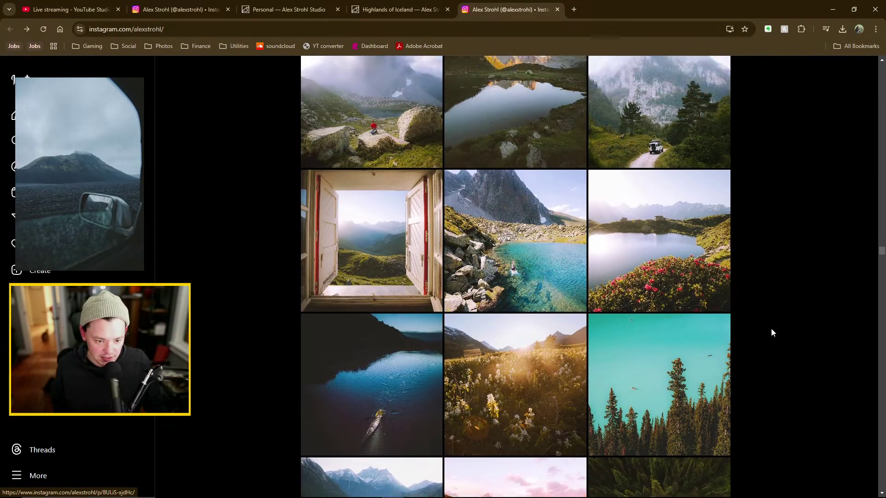
scroll(777, 351, up, 6)
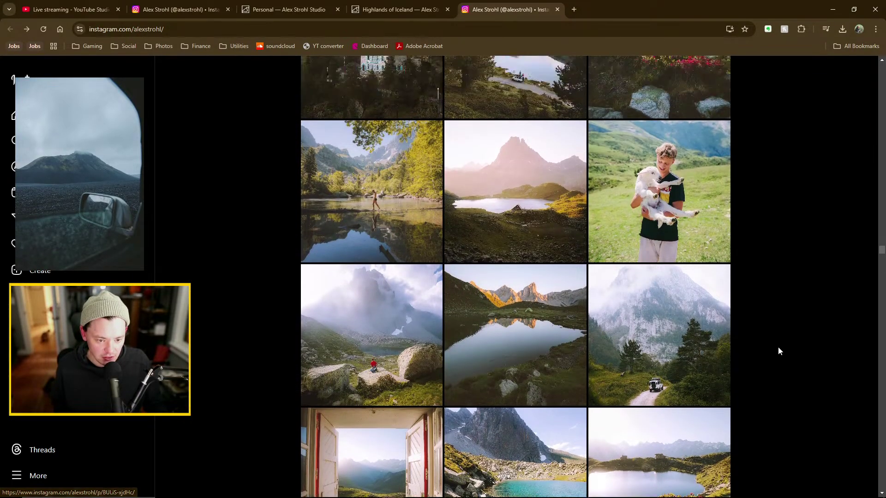
scroll(778, 348, up, 16)
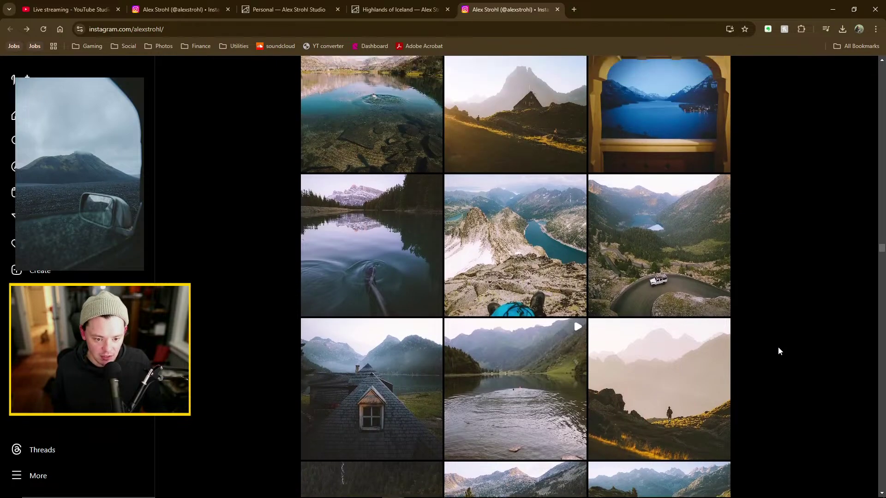
scroll(778, 351, up, 14)
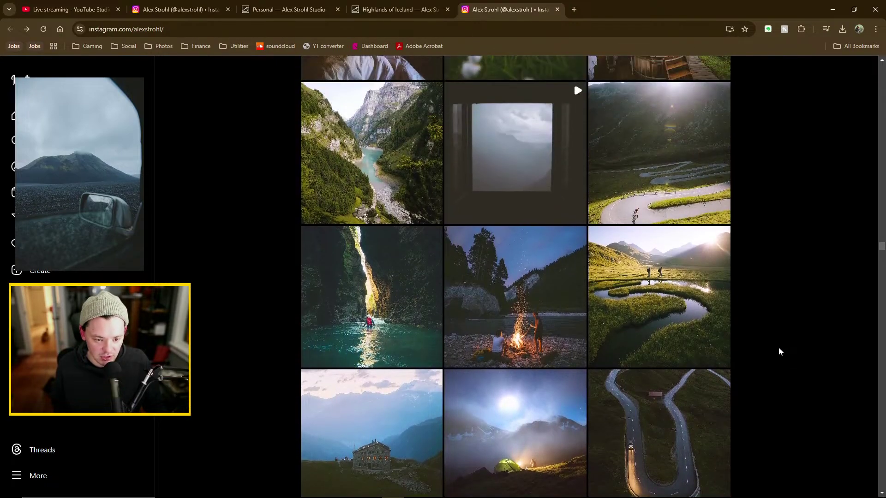
scroll(778, 346, up, 11)
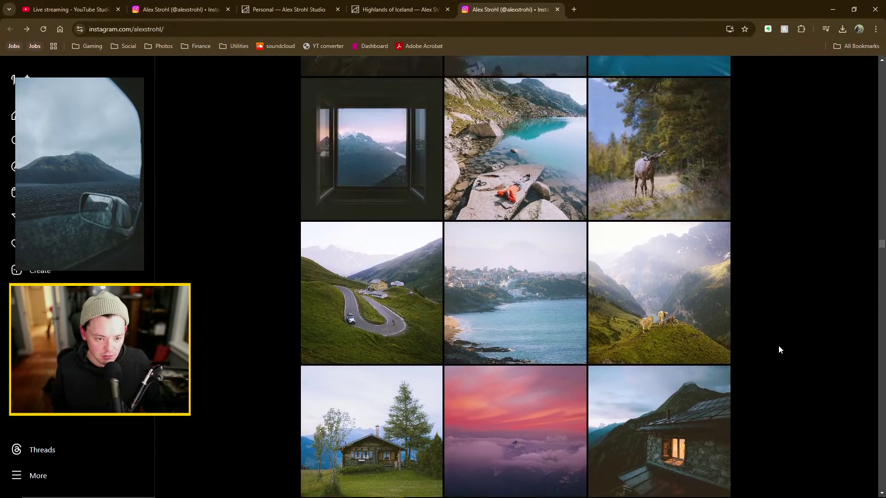
scroll(778, 346, up, 9)
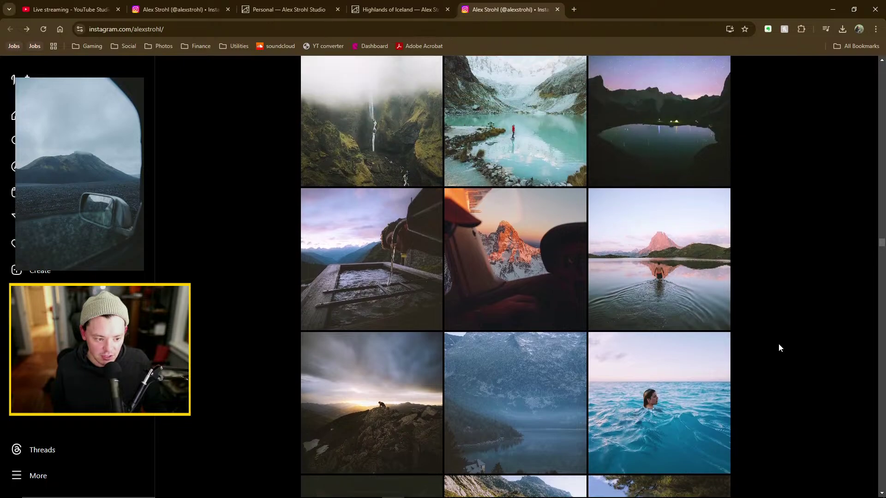
Examine the grid from the pink-peak lake swimmer post up to the foggy coast and boat bow posts for a reference image
scroll(778, 348, up, 15)
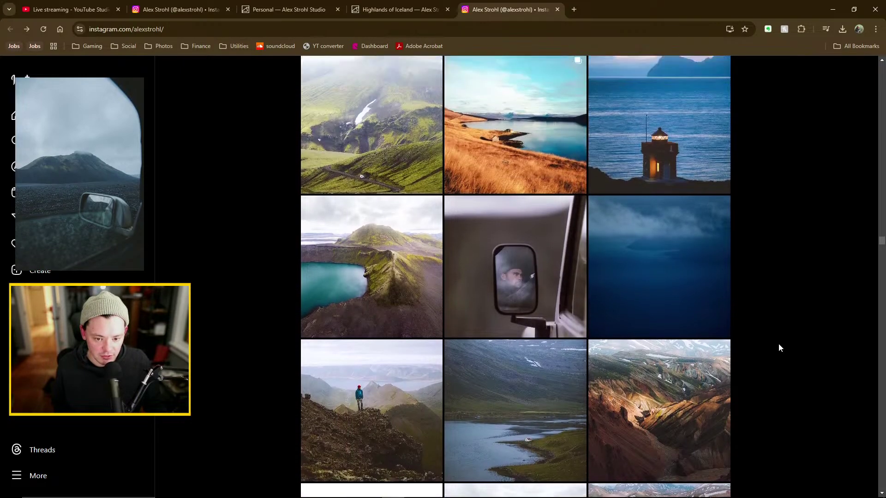
scroll(779, 348, up, 15)
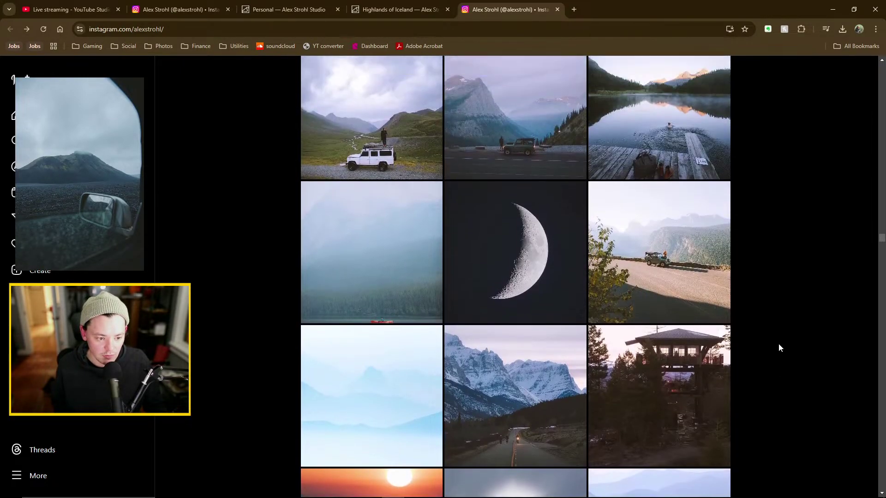
scroll(778, 348, up, 12)
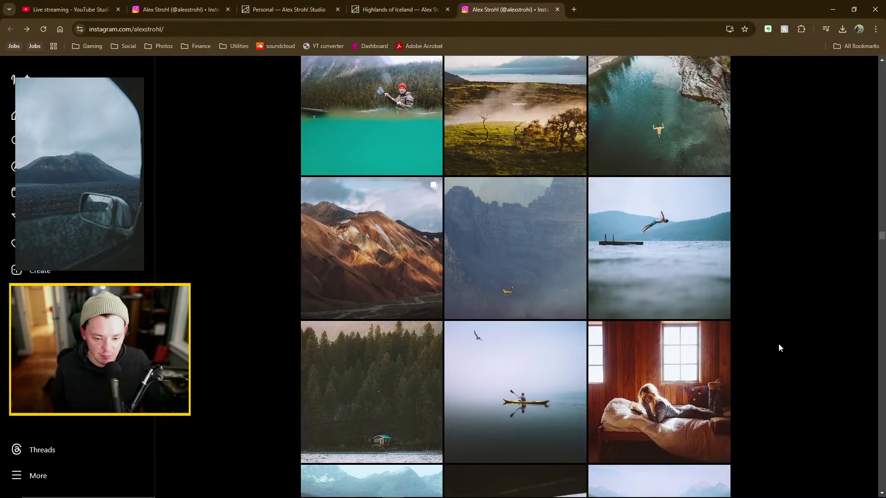
scroll(780, 345, up, 10)
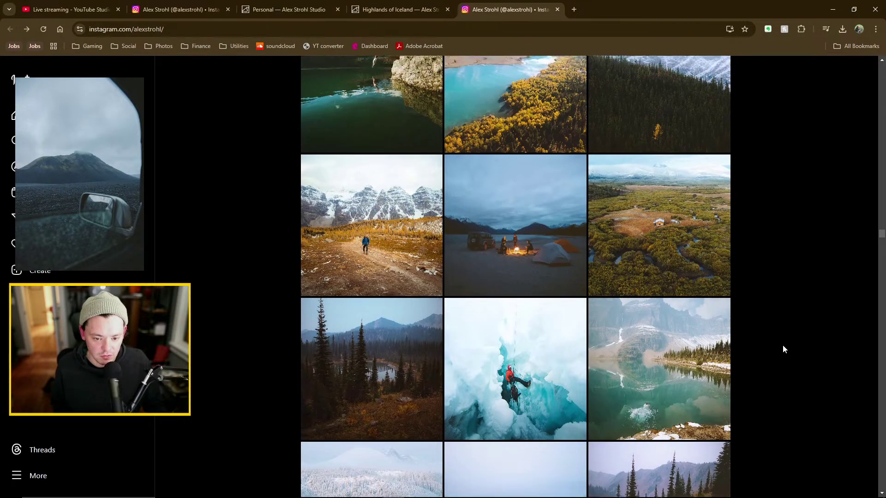
scroll(781, 349, up, 7)
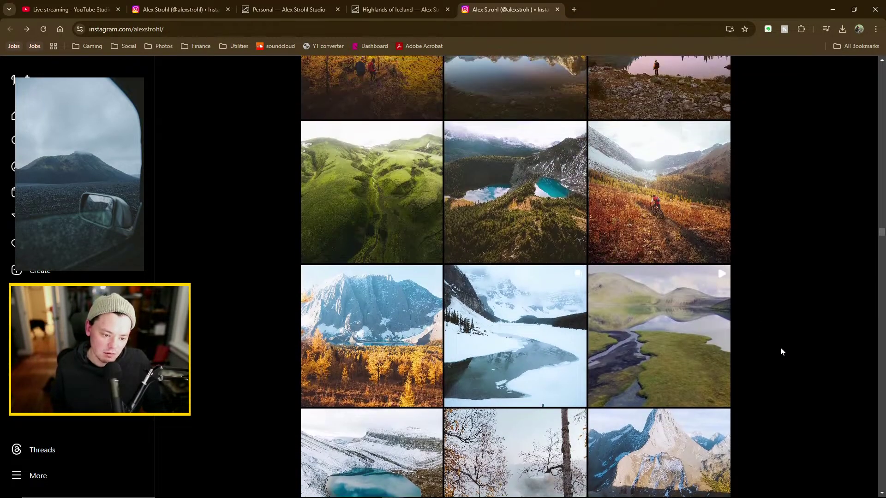
scroll(777, 347, up, 3)
scroll(775, 347, up, 3)
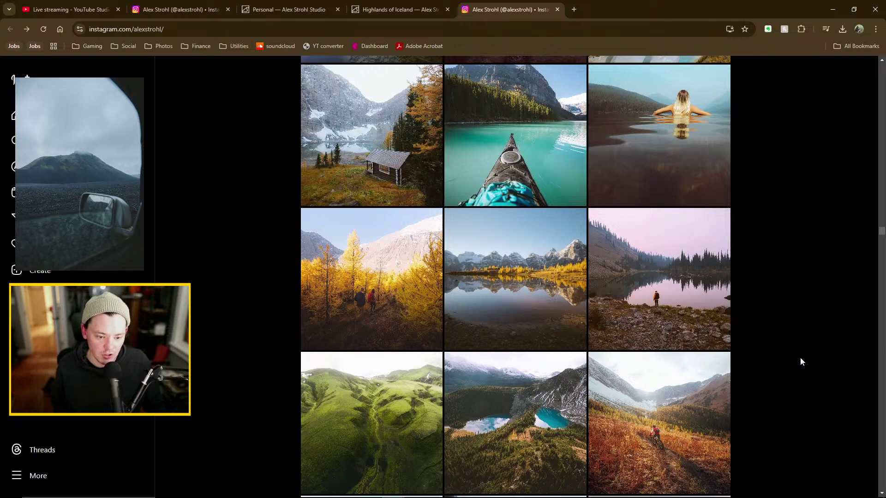
scroll(802, 353, up, 5)
scroll(805, 352, up, 2)
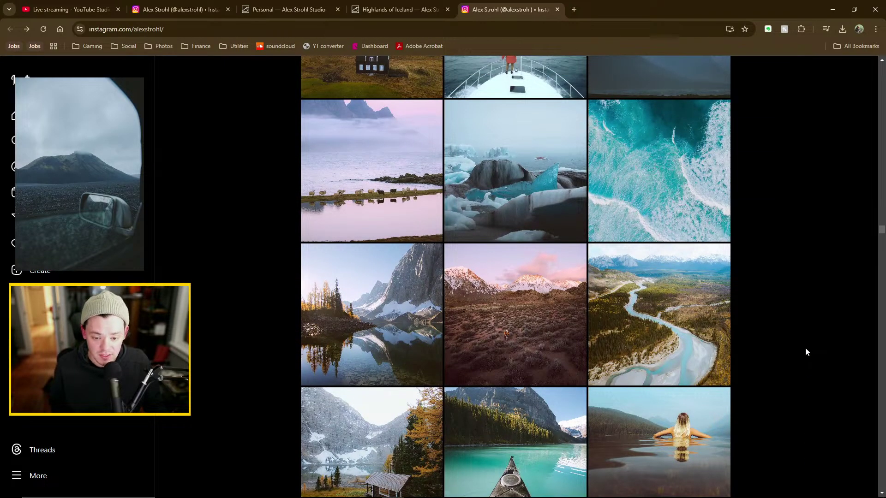
scroll(806, 362, up, 6)
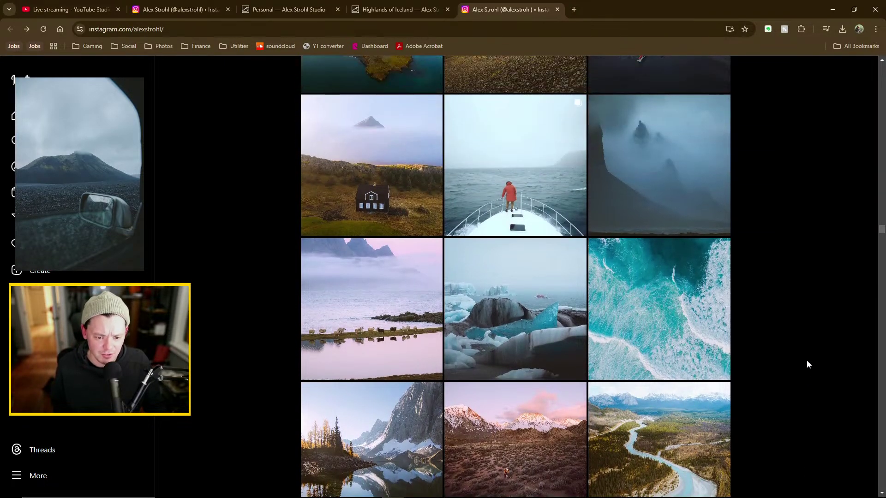
Compare kayak lake photo 2E9A0853.CR2 in Lightroom Classic with the red kayak fjord post from Neskaupstadur in Chrome
click(415, 489)
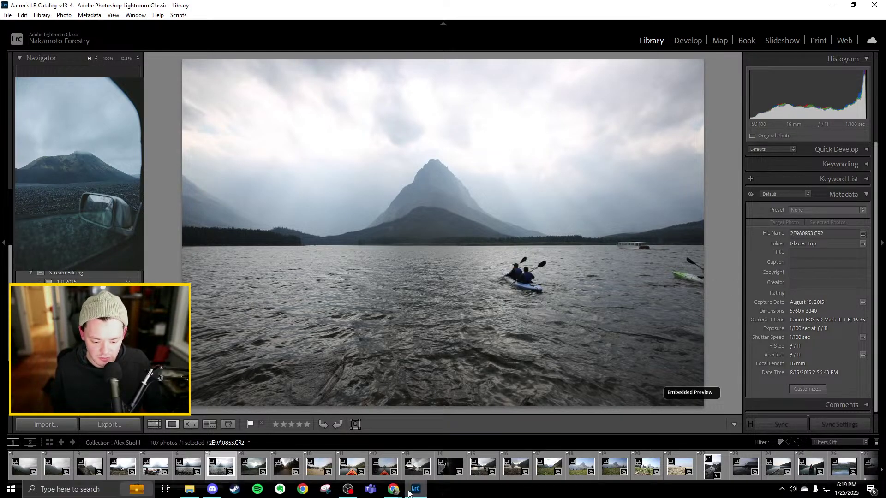
click(445, 442)
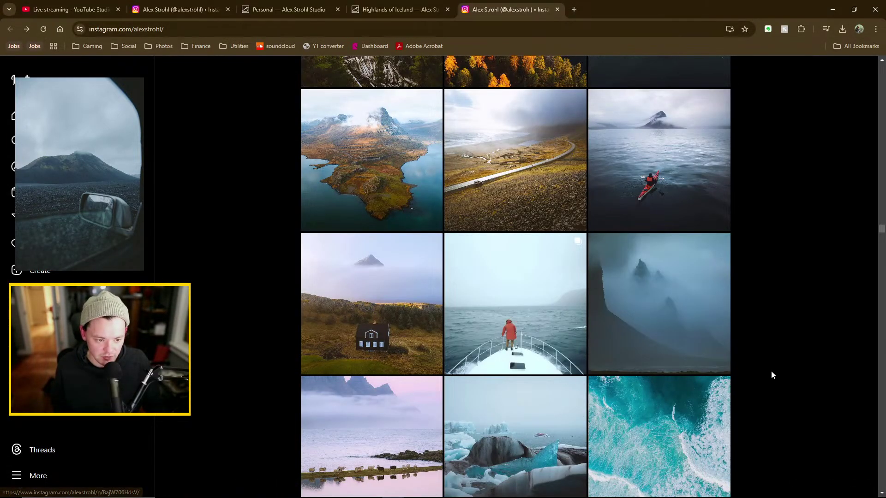
scroll(682, 194, up, 1)
click(683, 194)
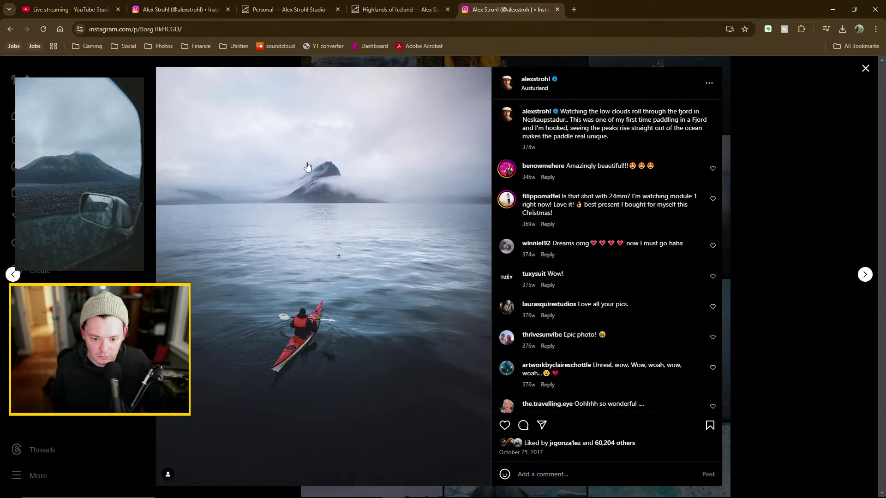
click(771, 230)
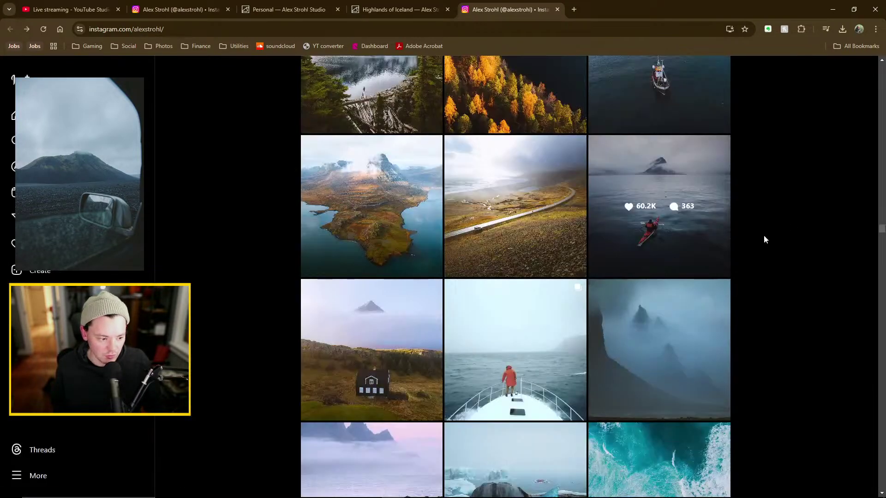
Examine the grid from the red kayak fjord post up to the green ridge and ocean surfer posts for a reference image
scroll(747, 266, up, 8)
scroll(776, 285, up, 15)
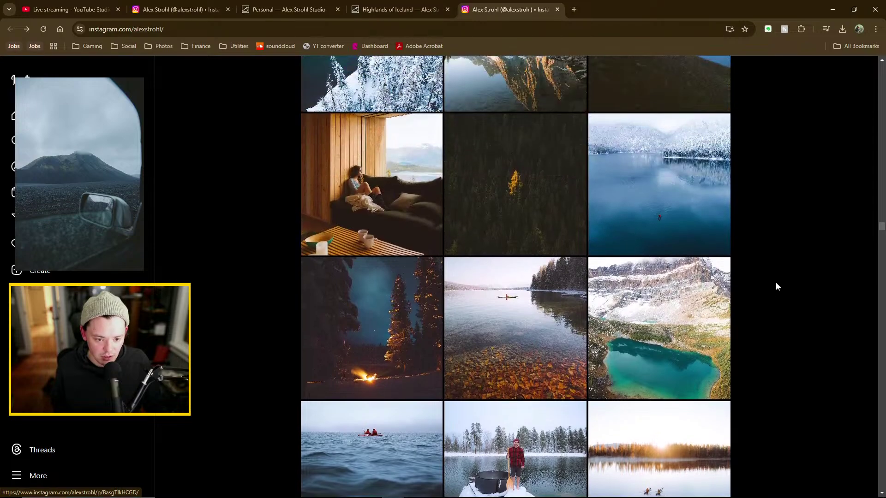
scroll(782, 283, up, 10)
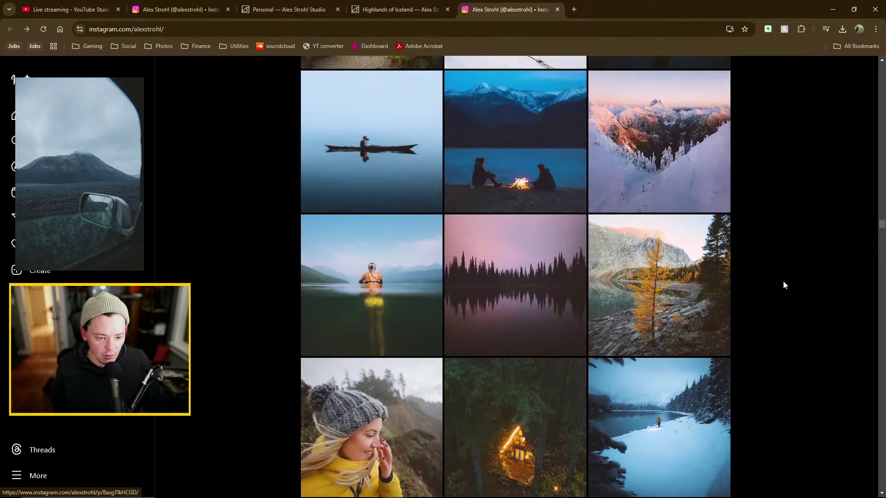
scroll(782, 281, down, 4)
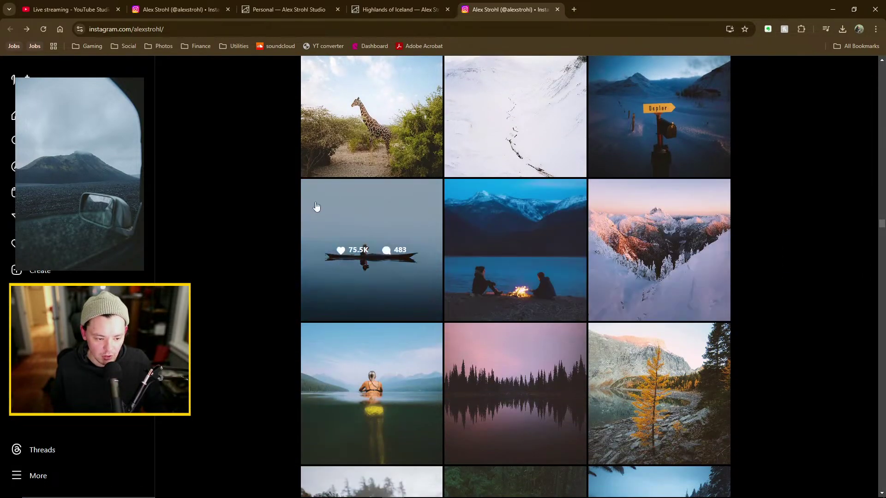
scroll(220, 254, up, 1)
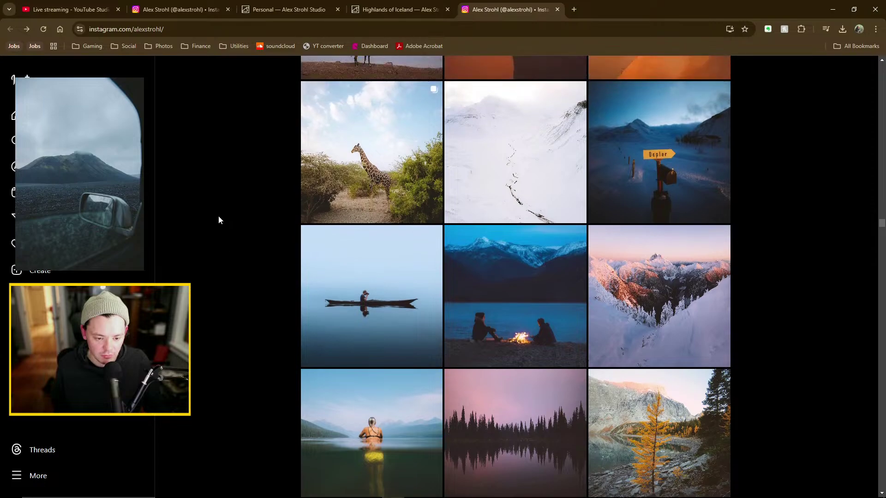
scroll(235, 217, up, 2)
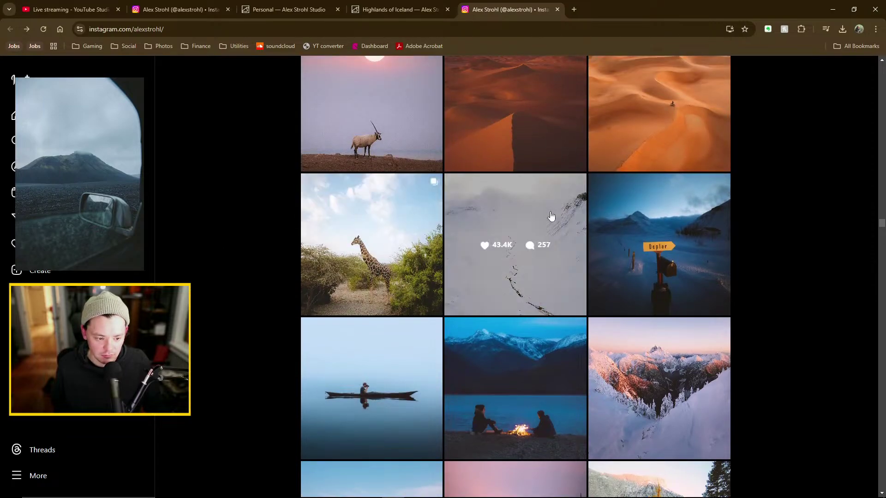
scroll(836, 278, up, 4)
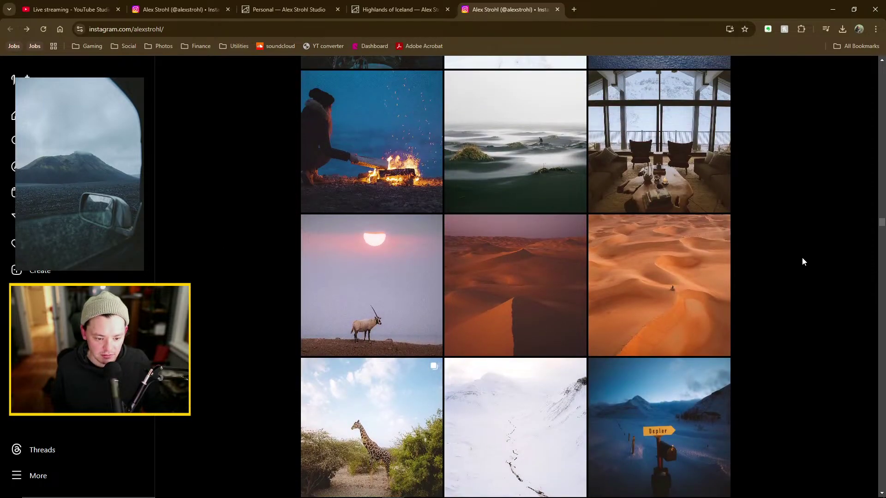
scroll(801, 256, up, 8)
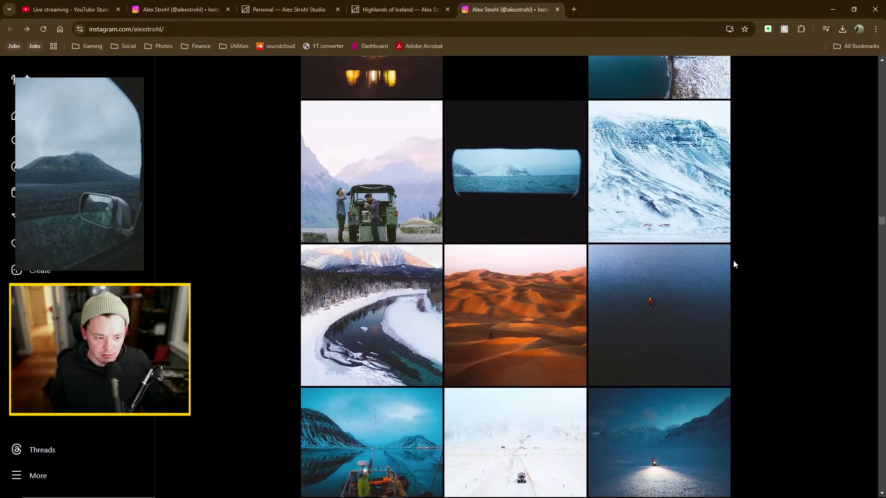
scroll(785, 267, up, 9)
scroll(795, 279, up, 7)
scroll(818, 280, up, 5)
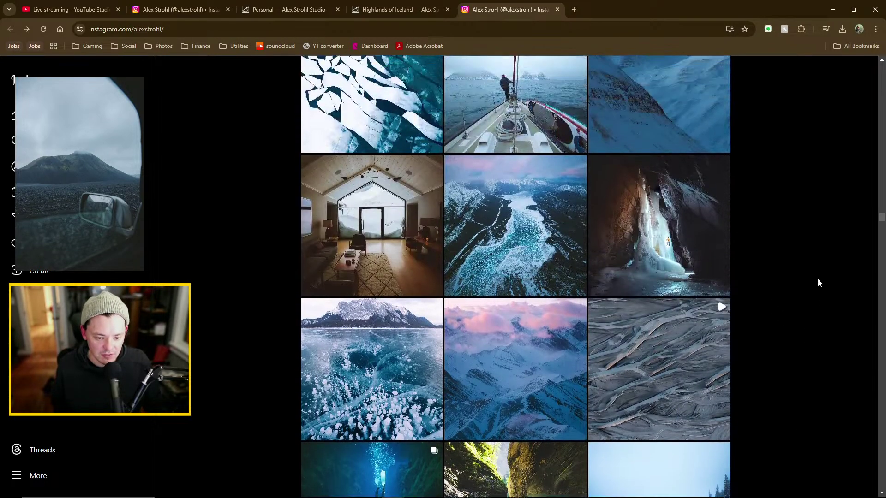
scroll(797, 280, up, 6)
scroll(799, 282, up, 12)
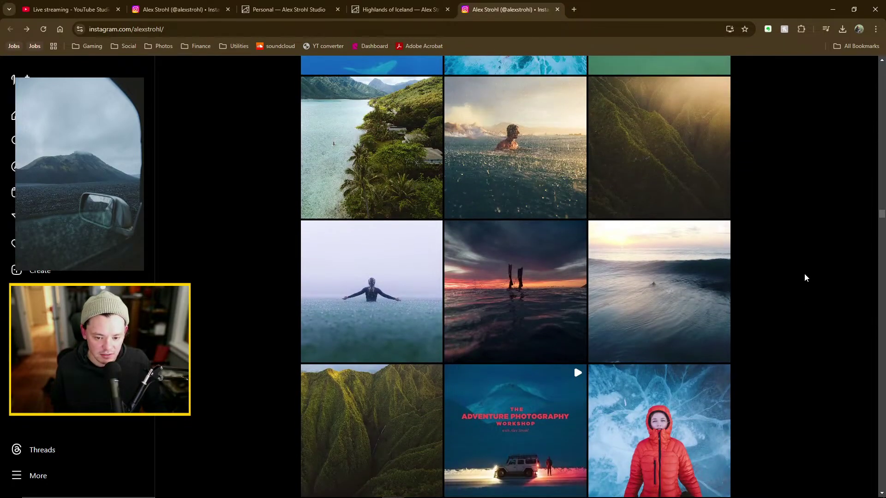
View the Hawaii post of the green canyon ridges, then close it
scroll(803, 278, down, 3)
click(397, 248)
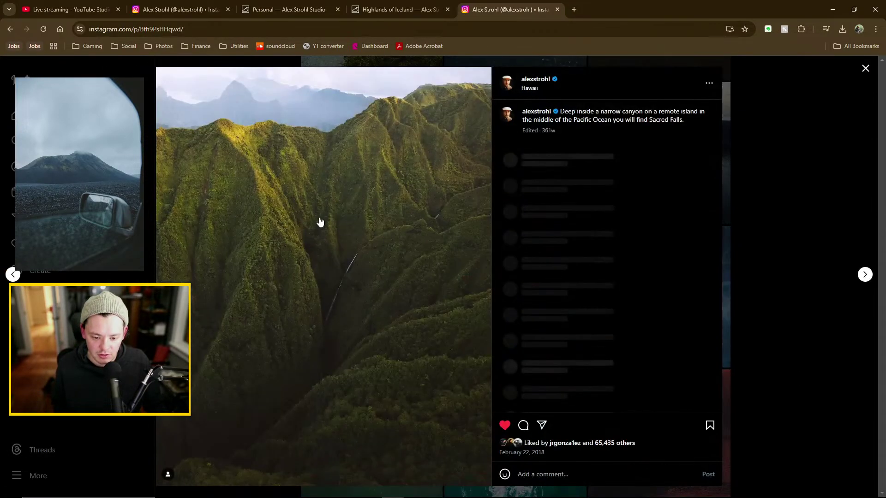
click(779, 189)
Examine the grid from the sailboat and foggy island posts up to the lake dock and green river posts for a reference image
scroll(778, 298, up, 9)
scroll(790, 314, up, 3)
scroll(799, 309, up, 5)
scroll(797, 306, up, 11)
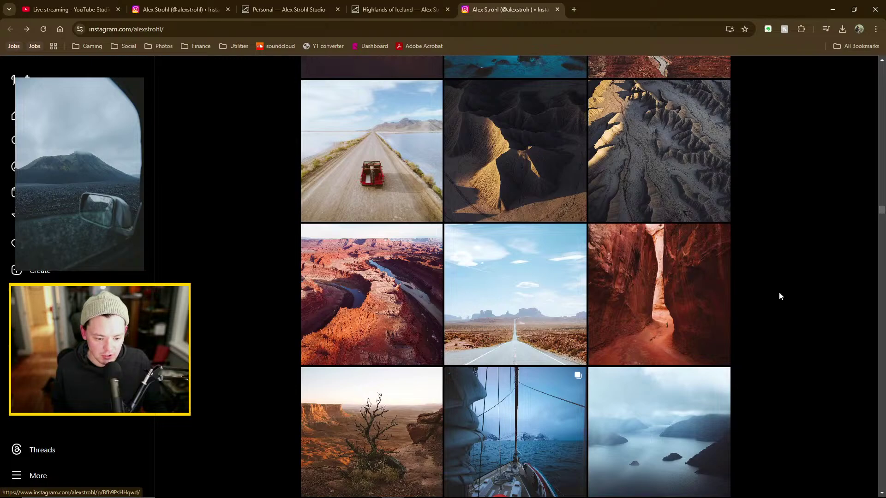
scroll(796, 305, up, 2)
scroll(821, 311, up, 3)
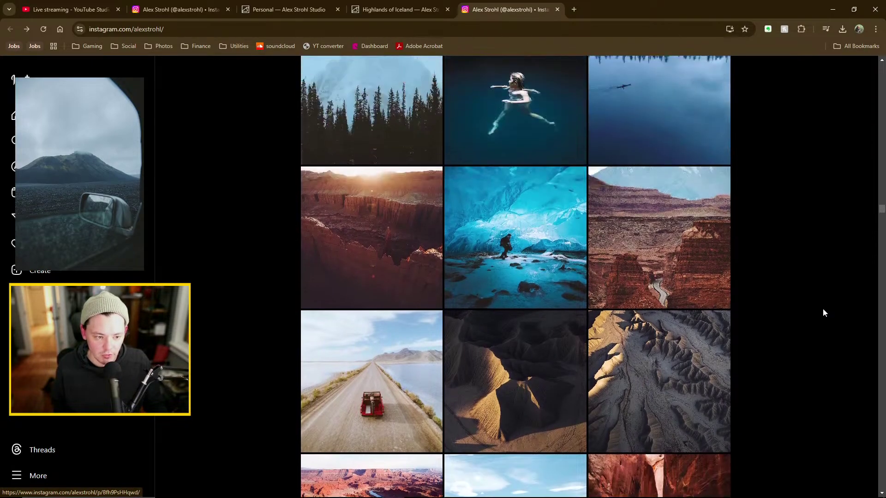
scroll(824, 313, up, 6)
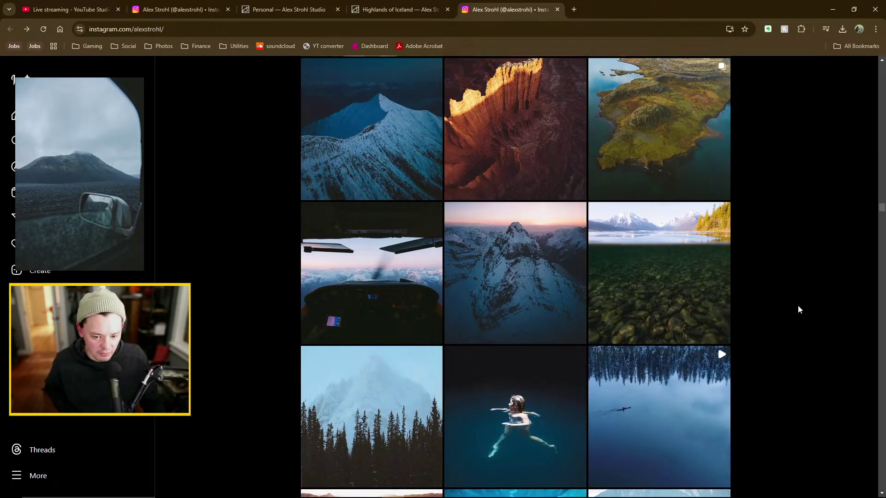
scroll(799, 291, up, 3)
scroll(814, 334, up, 4)
scroll(801, 341, up, 10)
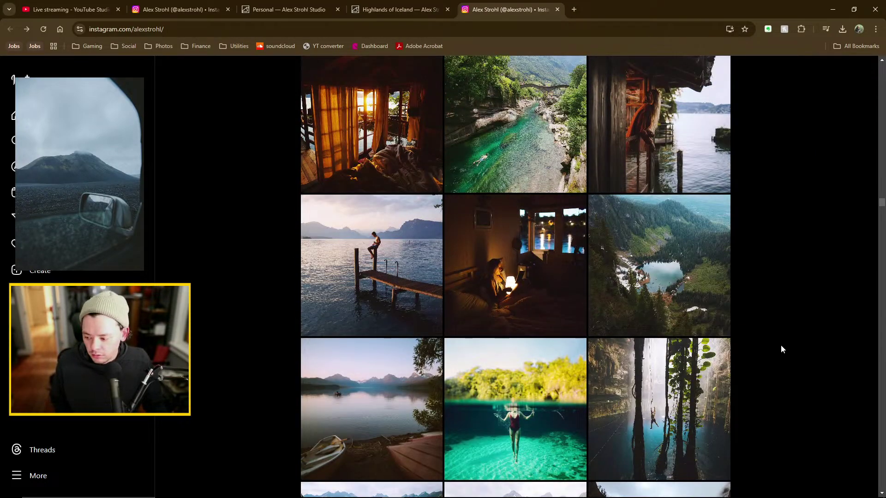
Examine the grid from the red off-roader post up to the misty mirrored lake and autumn hillside posts for a reference image
scroll(803, 351, up, 3)
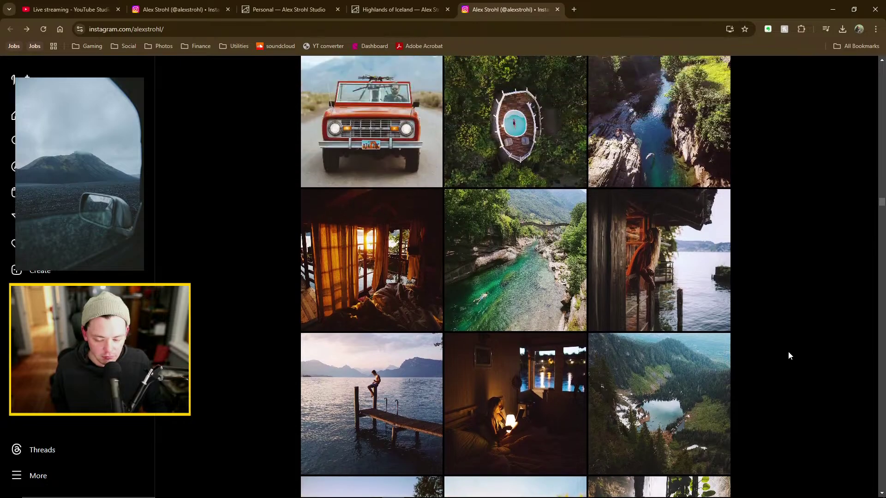
scroll(794, 352, up, 5)
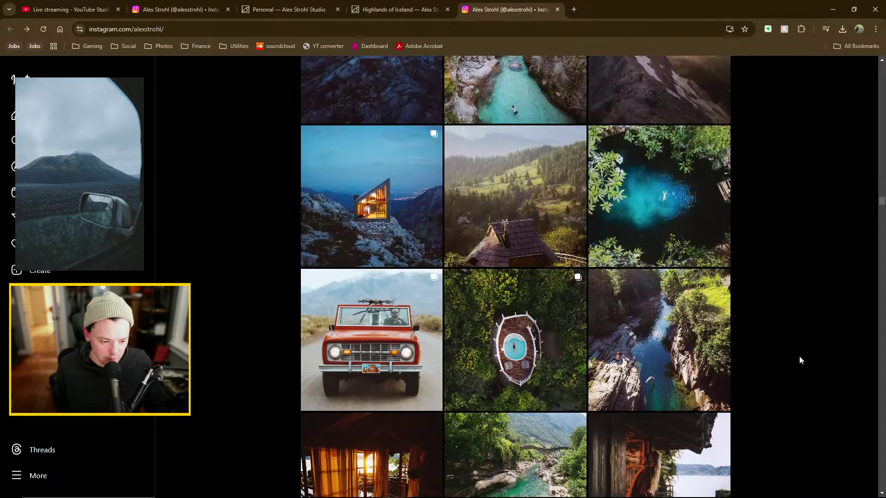
scroll(790, 336, up, 10)
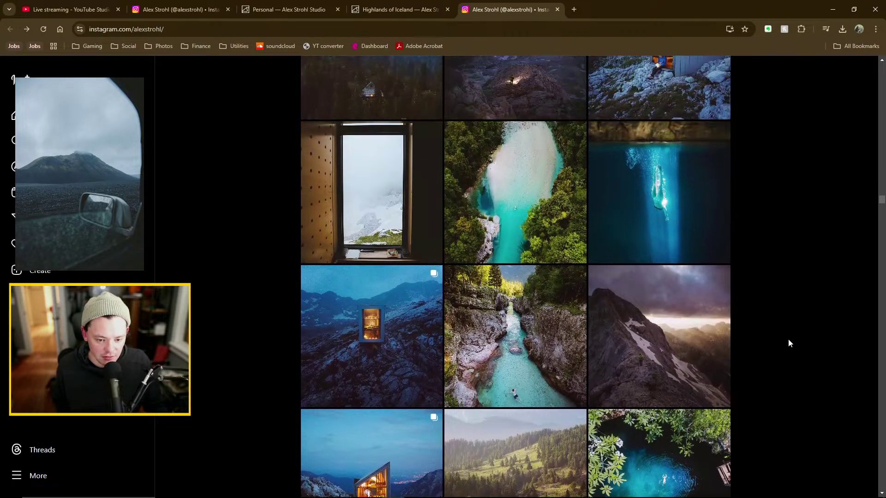
scroll(789, 333, up, 9)
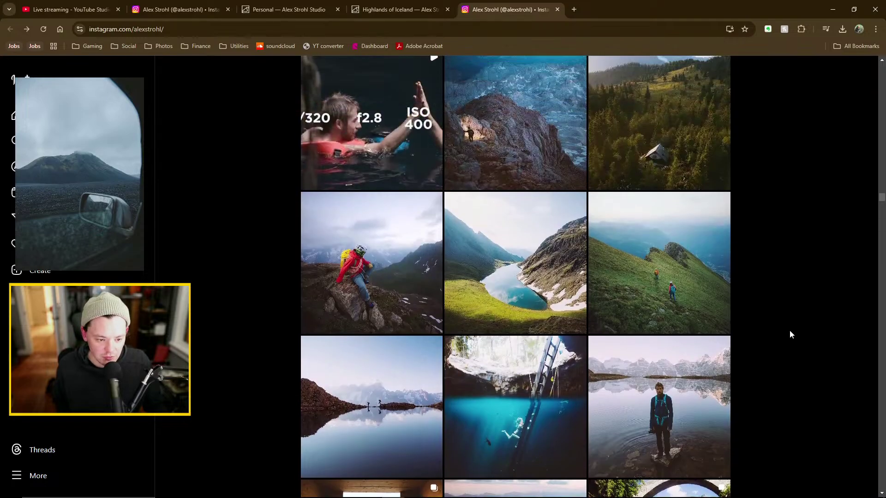
scroll(790, 333, up, 4)
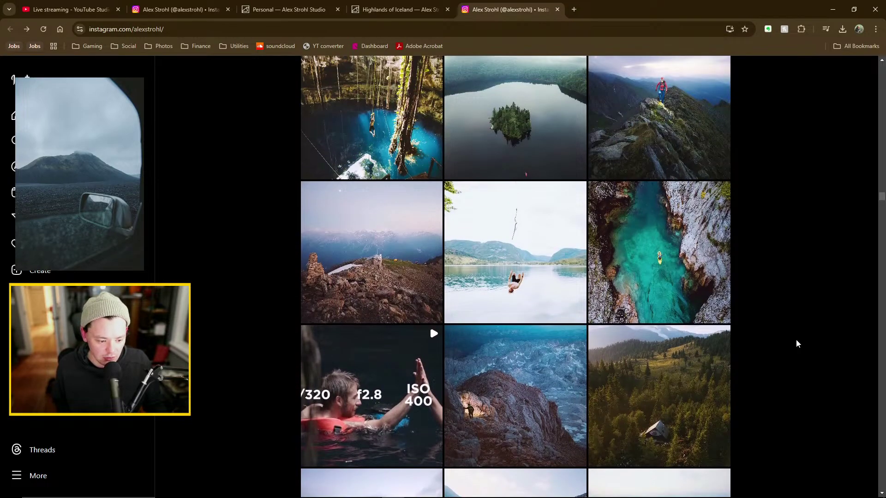
scroll(784, 323, up, 4)
scroll(779, 318, up, 8)
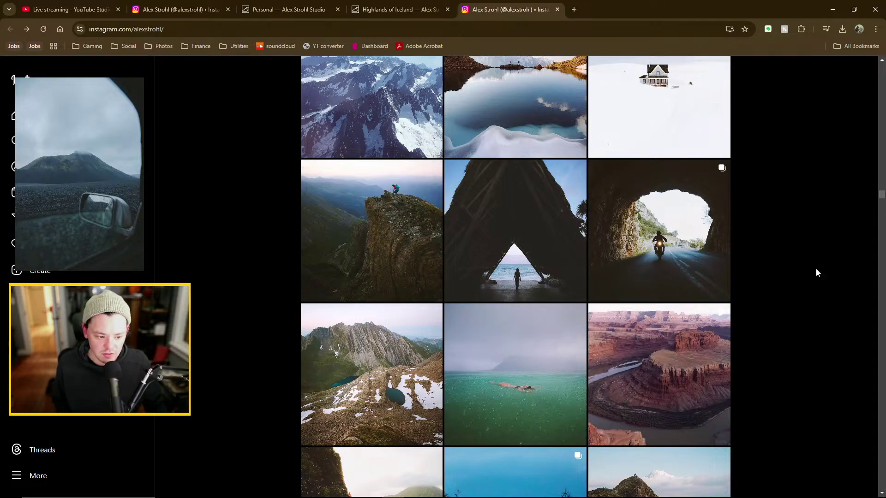
scroll(790, 277, up, 4)
scroll(800, 310, up, 13)
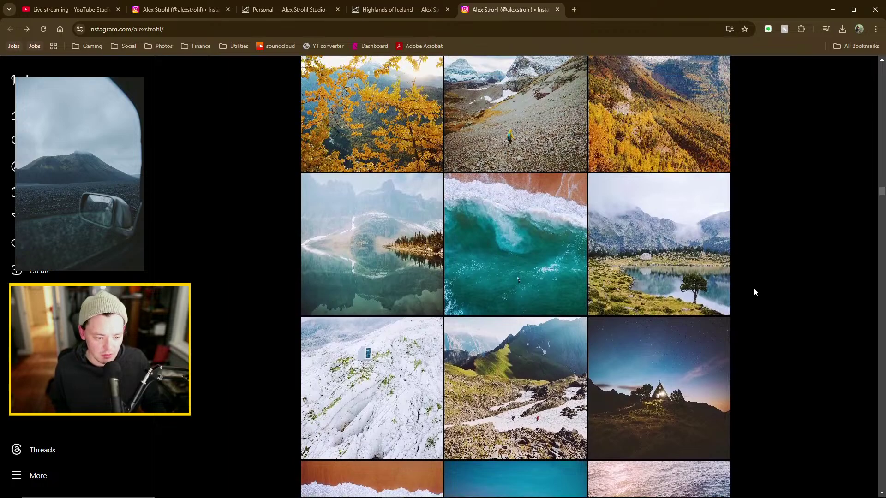
Examine the grid from the autumn hillside posts up to the overhead canoe and glacial lake posts for a reference image
scroll(785, 294, up, 8)
scroll(765, 285, up, 7)
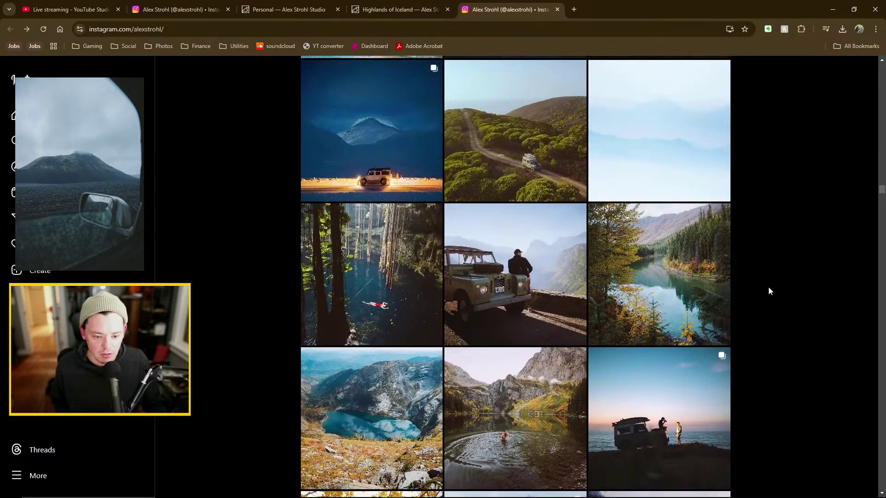
scroll(773, 287, up, 3)
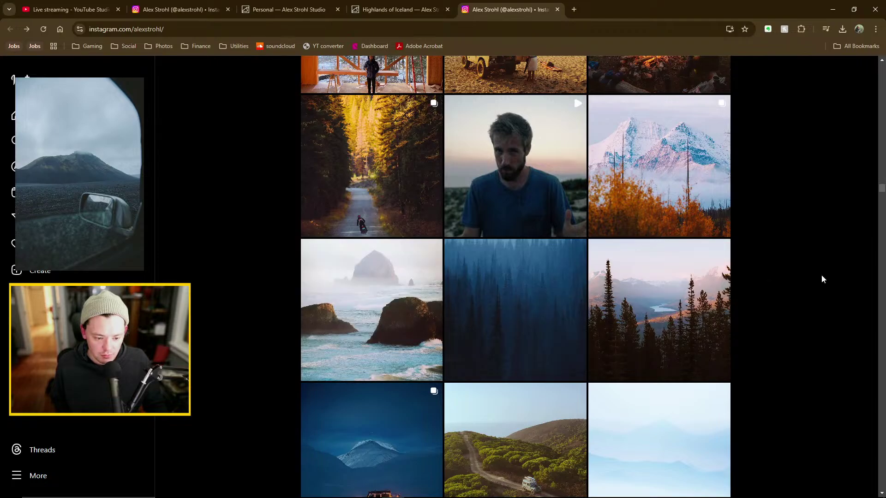
scroll(813, 293, up, 12)
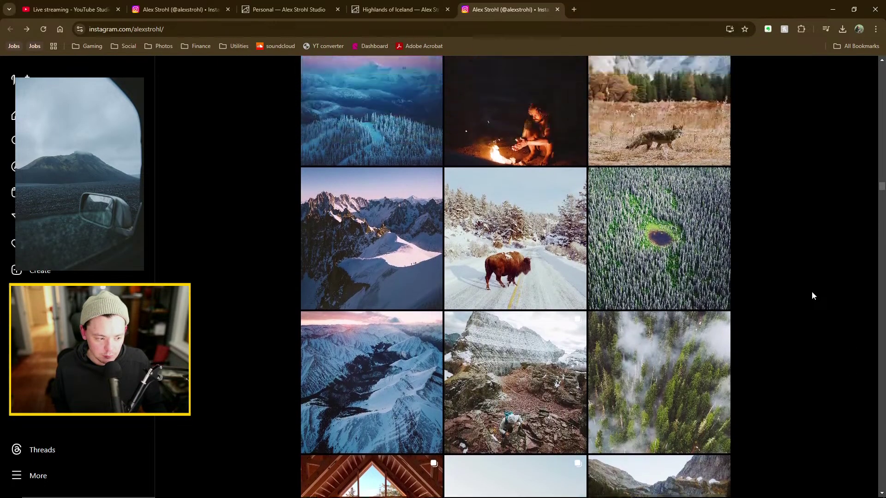
scroll(812, 291, up, 18)
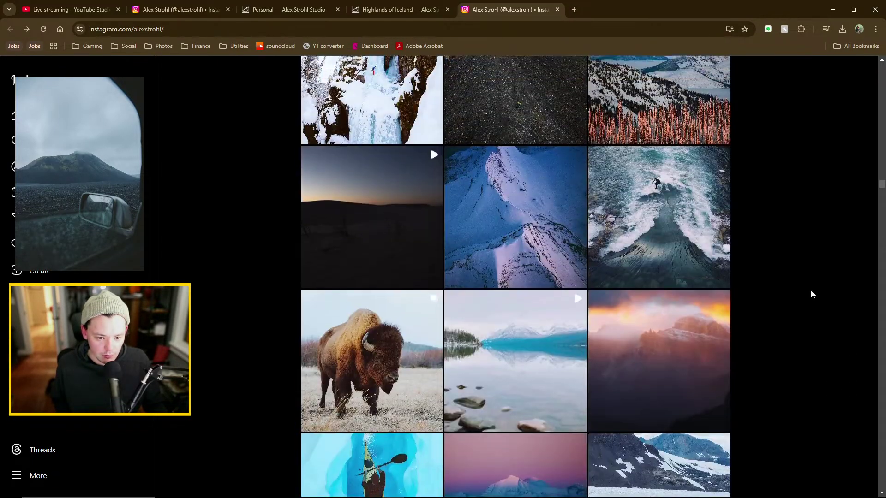
scroll(812, 292, up, 18)
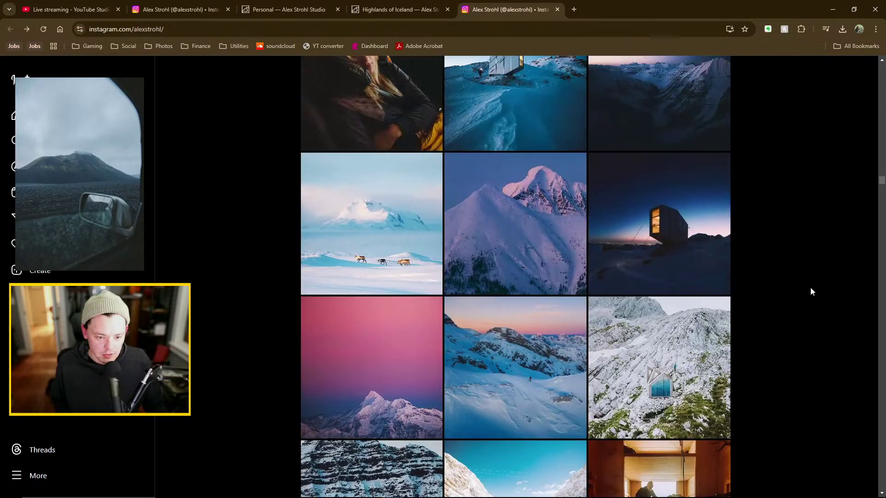
scroll(810, 290, up, 11)
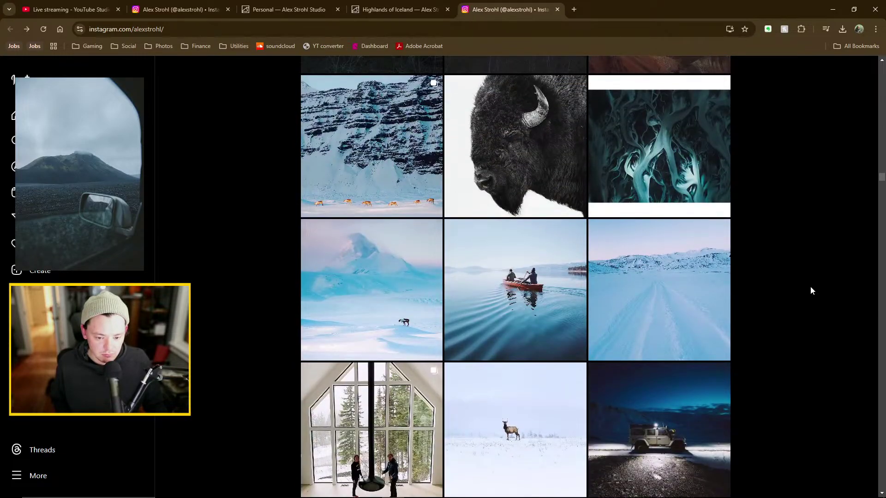
scroll(810, 290, up, 6)
scroll(811, 290, up, 18)
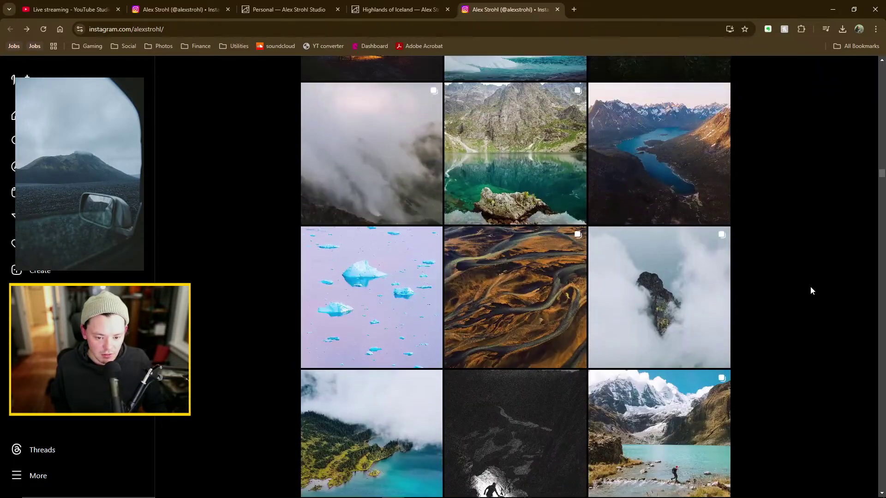
scroll(811, 290, up, 18)
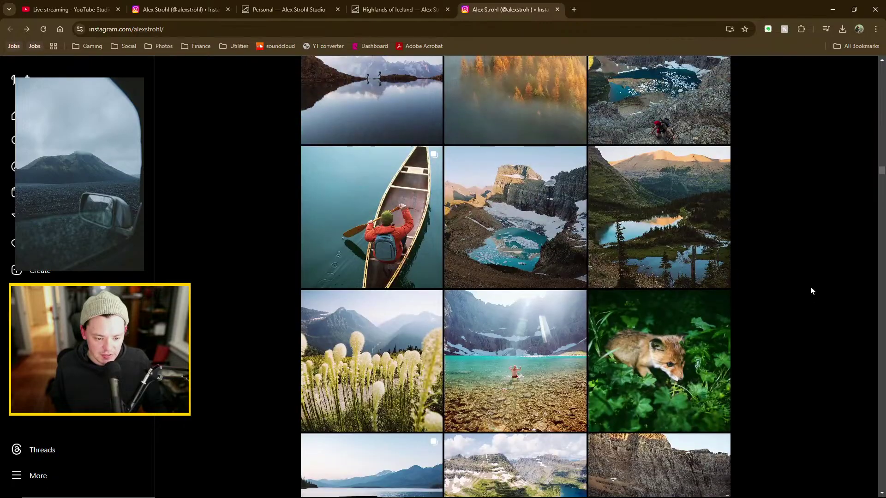
Examine the grid from the overhead canoe post up to the tree-covered island and turquoise coast posts for a reference image
scroll(811, 291, up, 14)
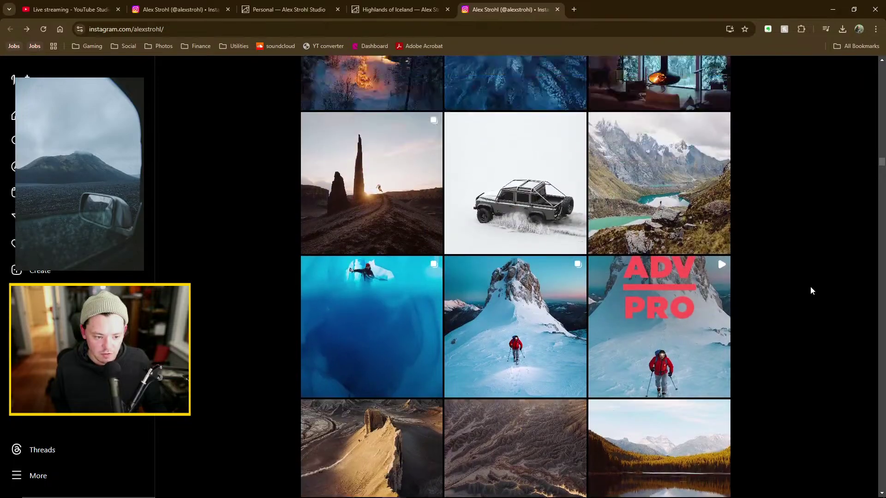
scroll(812, 291, up, 15)
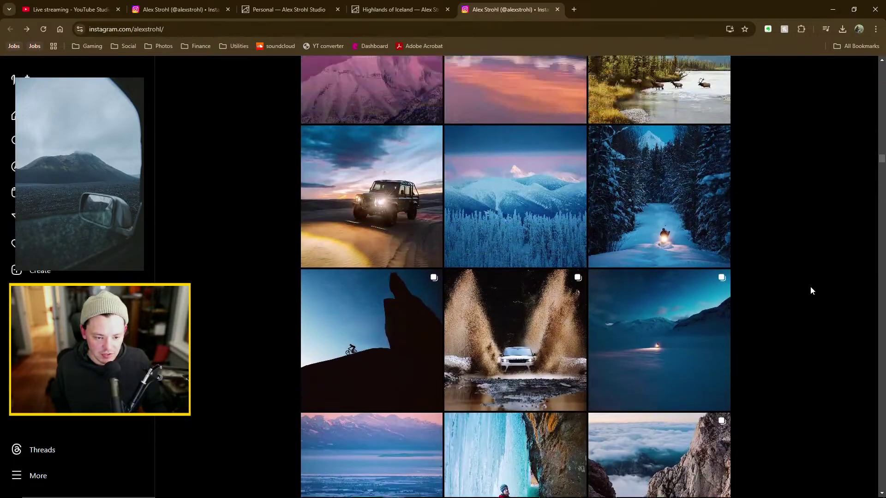
scroll(810, 288, up, 11)
scroll(810, 288, down, 3)
scroll(810, 295, up, 15)
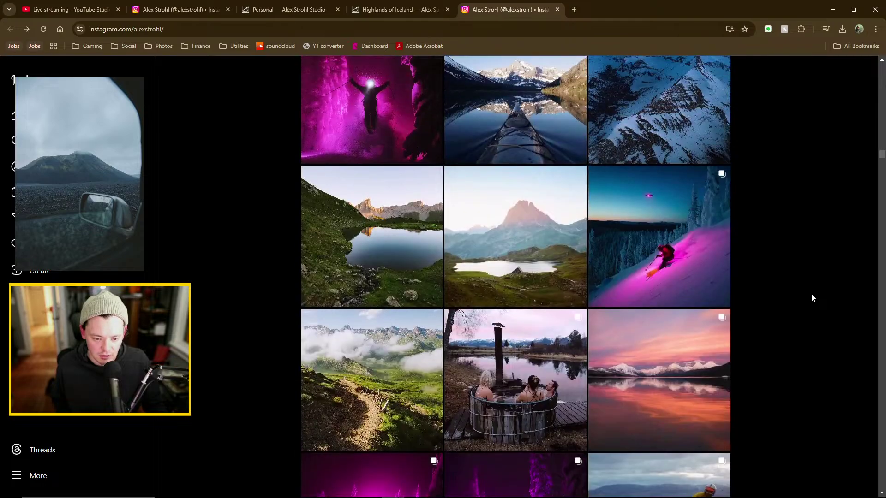
scroll(811, 297, up, 9)
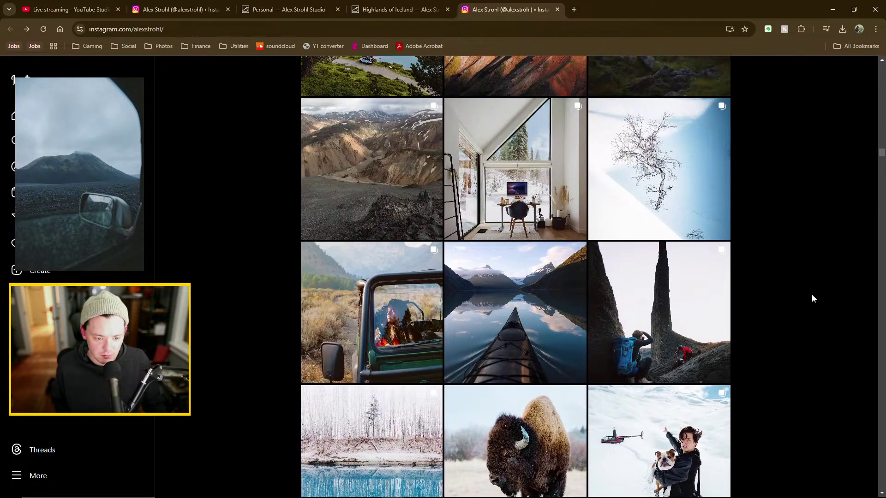
scroll(812, 298, up, 3)
scroll(812, 297, up, 4)
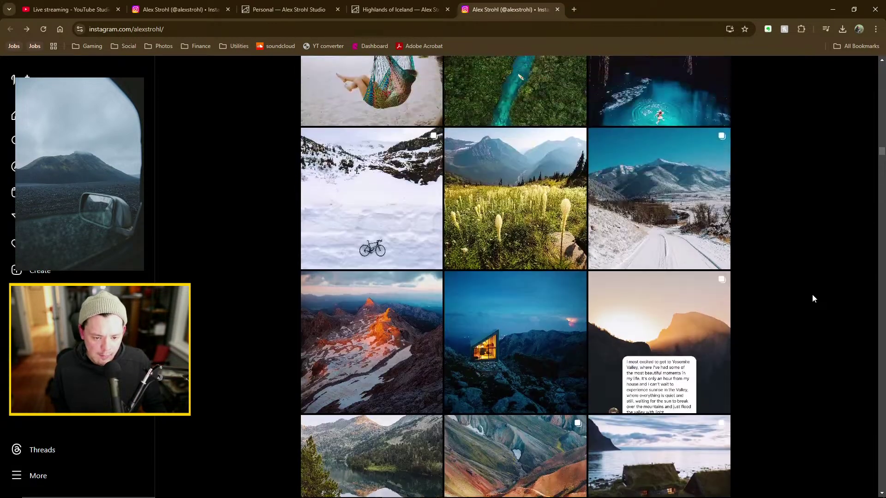
scroll(813, 298, up, 13)
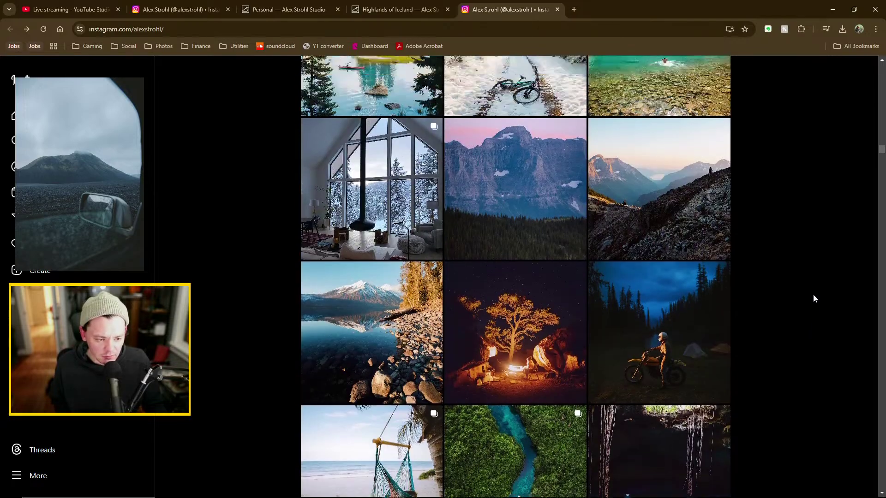
scroll(812, 297, up, 5)
View the post of the red canoe beside the tree-covered lake island, then close it
scroll(810, 302, down, 5)
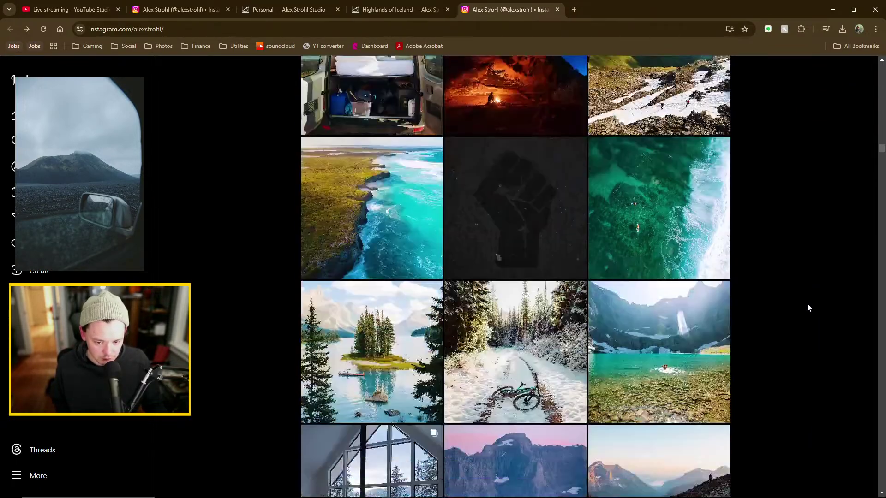
click(322, 323)
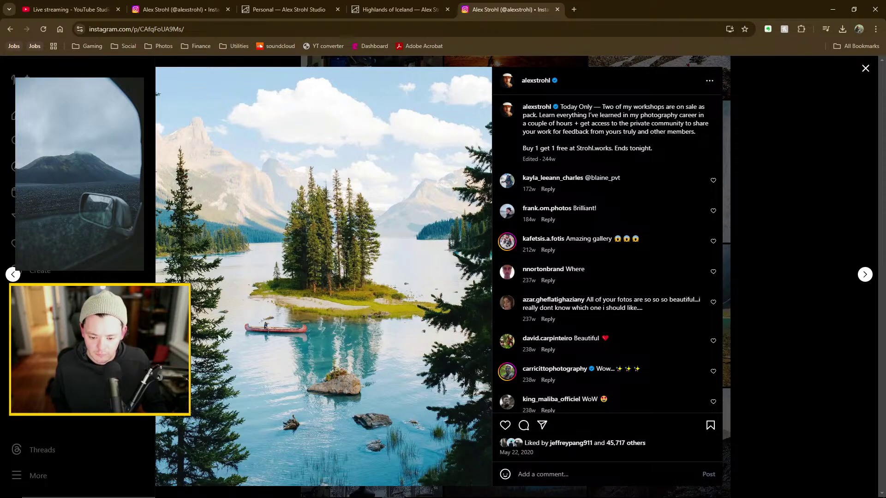
click(821, 157)
Examine the grid from the island canoe post up to the glowing tent and foggy mountain photographer posts for a reference image
scroll(791, 285, up, 6)
scroll(797, 288, up, 9)
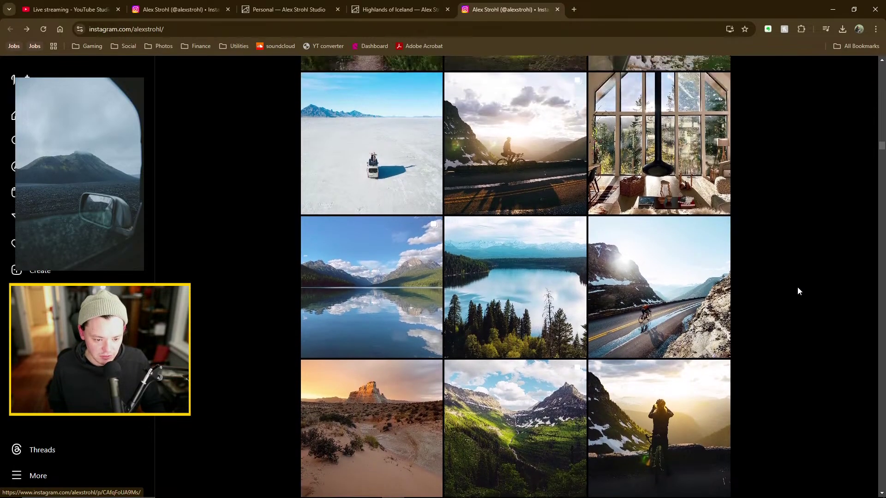
scroll(797, 288, up, 10)
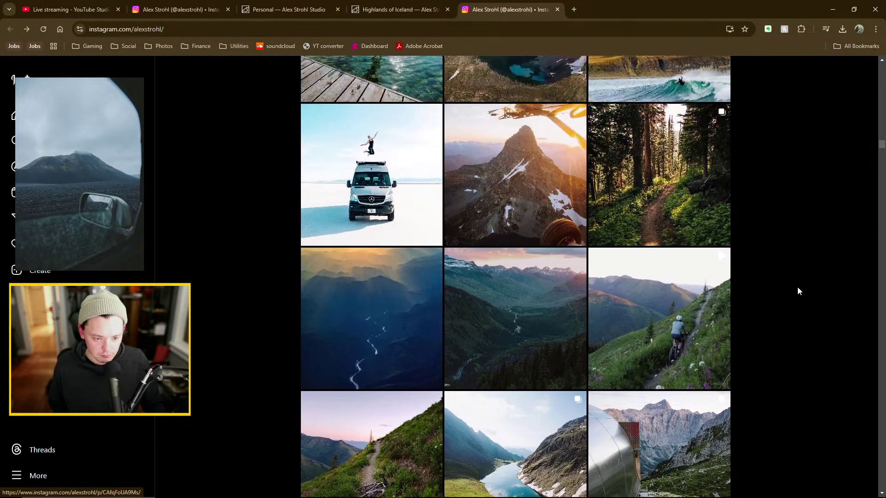
scroll(800, 291, up, 14)
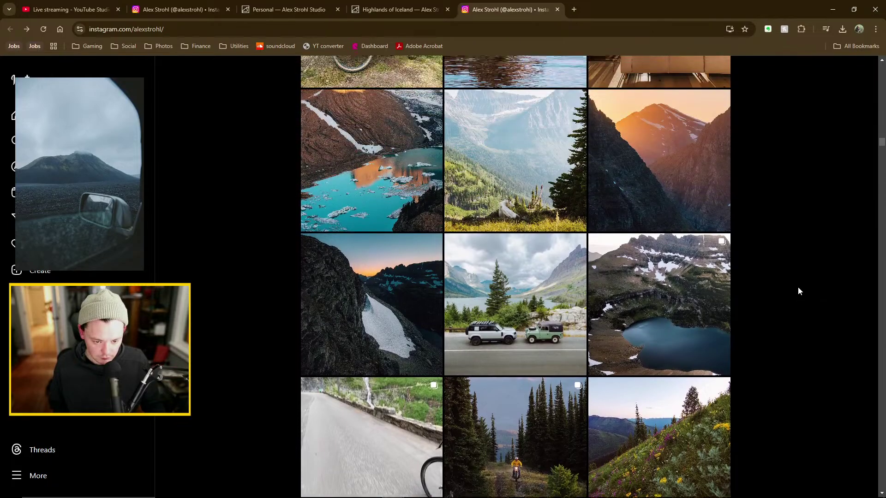
scroll(799, 291, up, 8)
scroll(784, 300, up, 8)
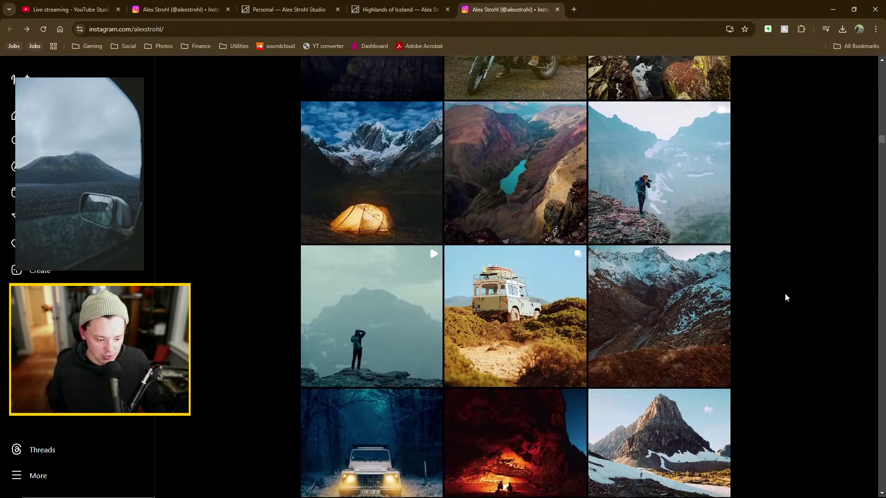
View the alpine glissading post of the pointed rocky peak above the snowfield, then close it
scroll(784, 293, down, 4)
click(662, 237)
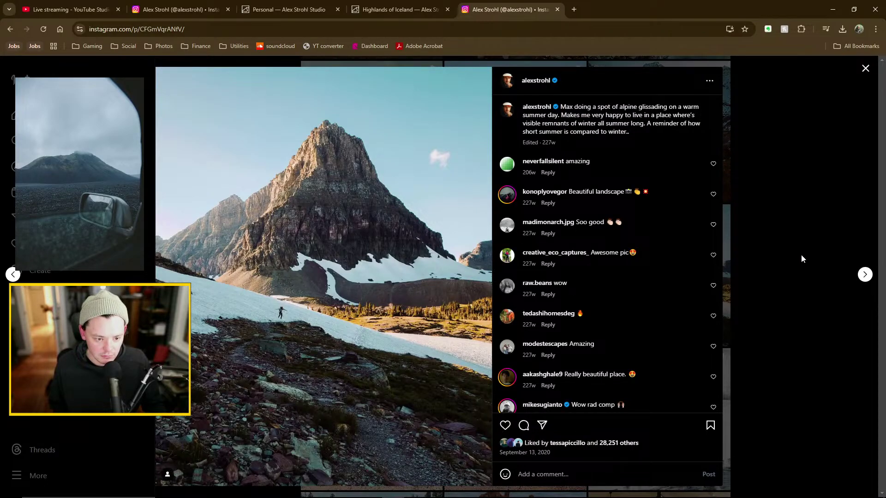
click(799, 277)
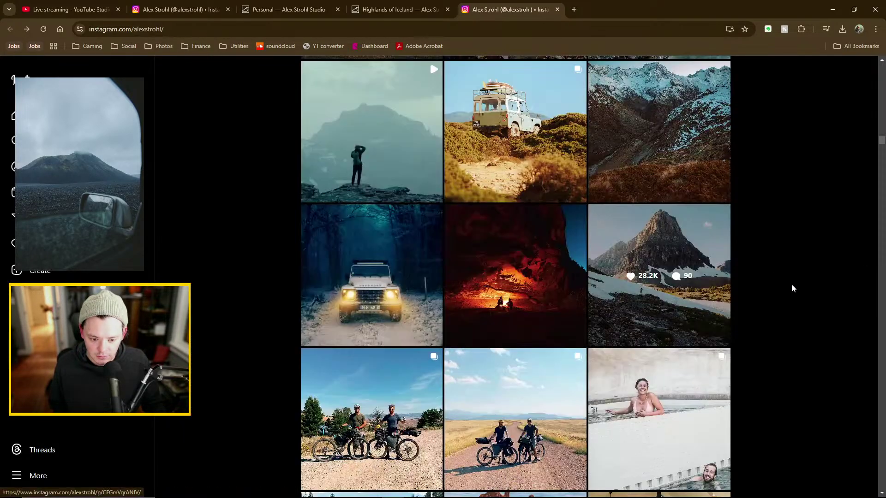
Examine the grid from the pointed rocky peak post up to the orange sunset ridge and surfer posts for a reference image
scroll(794, 281, up, 6)
scroll(796, 276, up, 9)
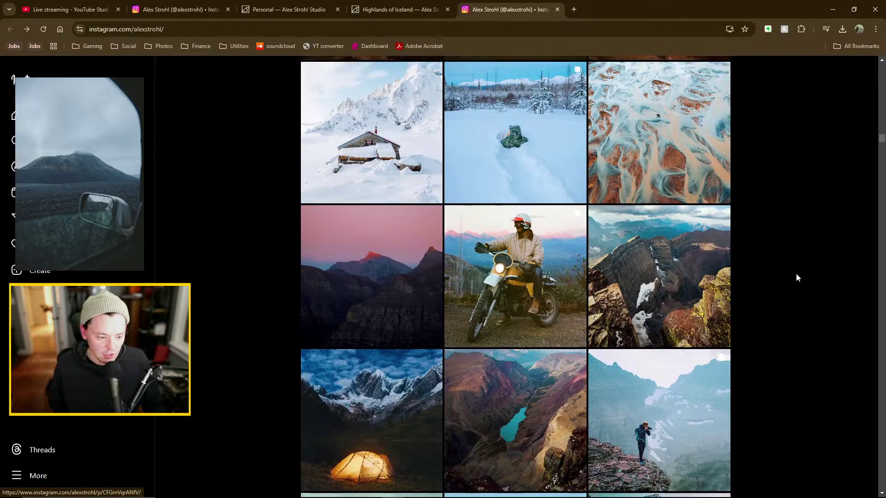
scroll(798, 279, up, 12)
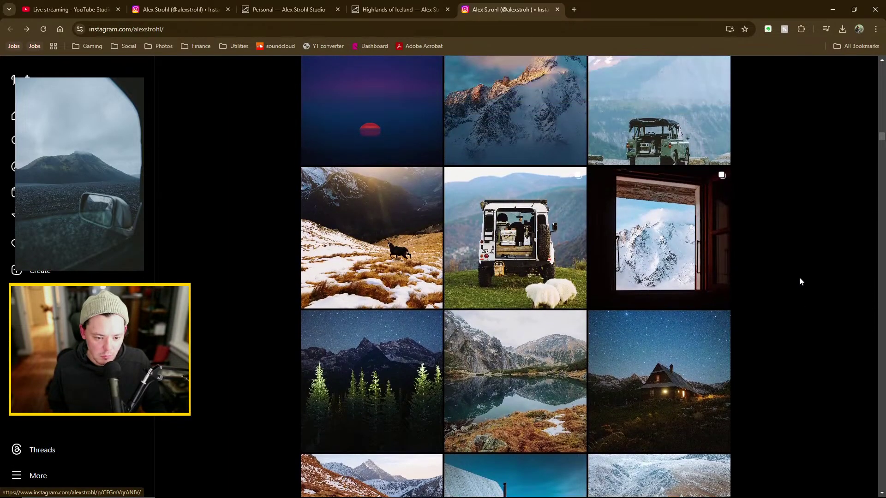
scroll(801, 276, up, 3)
scroll(800, 275, down, 5)
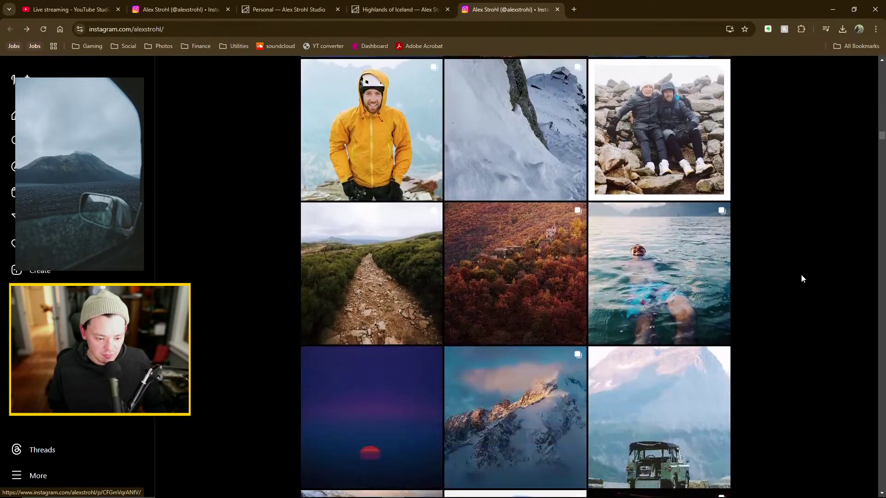
scroll(804, 280, down, 4)
scroll(804, 287, up, 17)
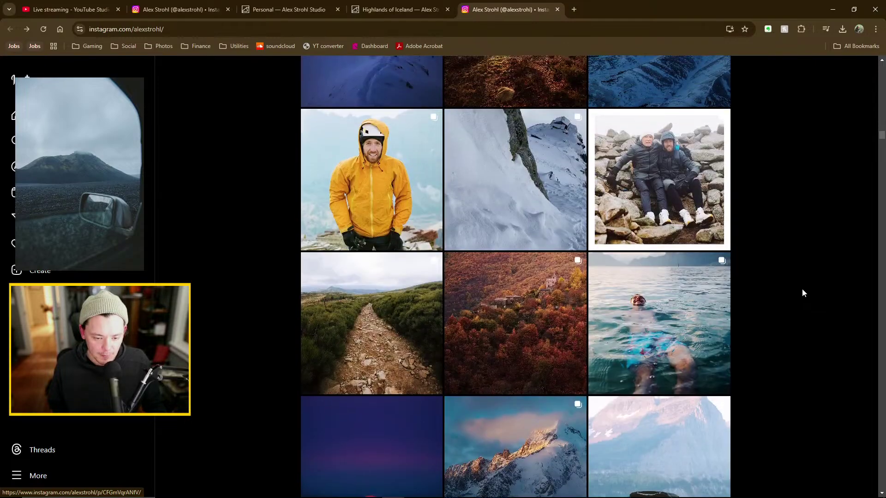
scroll(803, 290, up, 6)
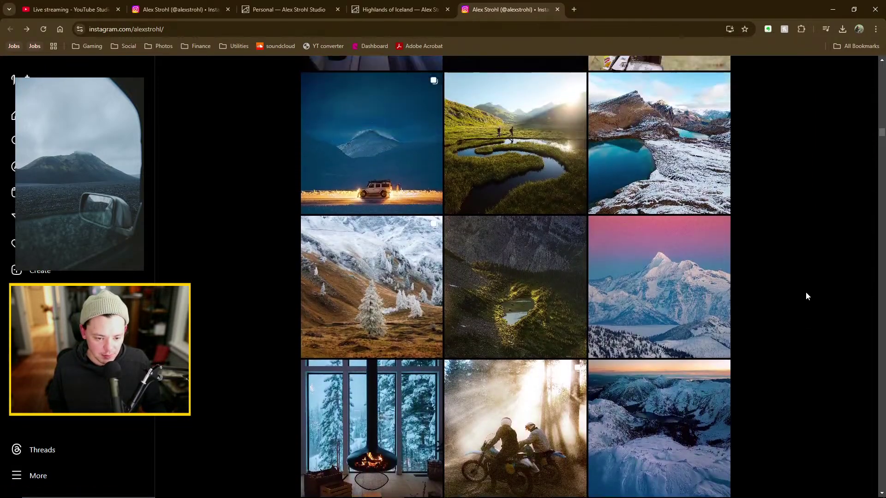
scroll(805, 293, up, 3)
scroll(807, 290, up, 10)
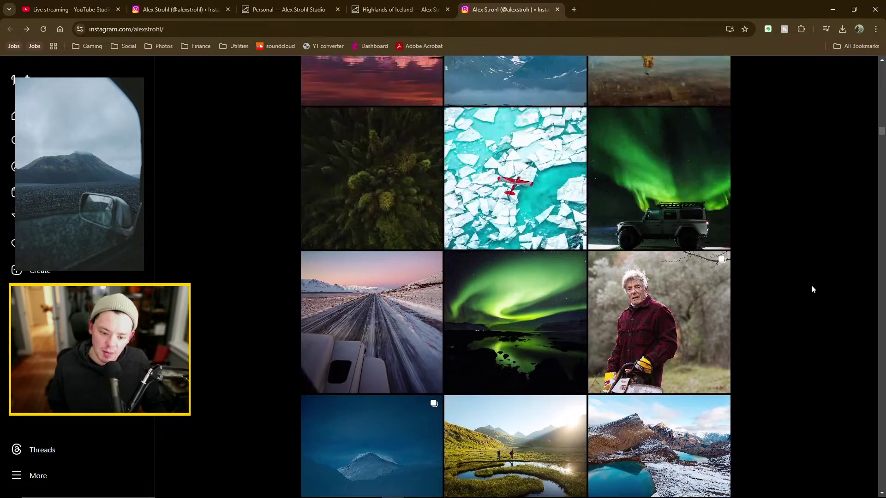
scroll(806, 289, up, 10)
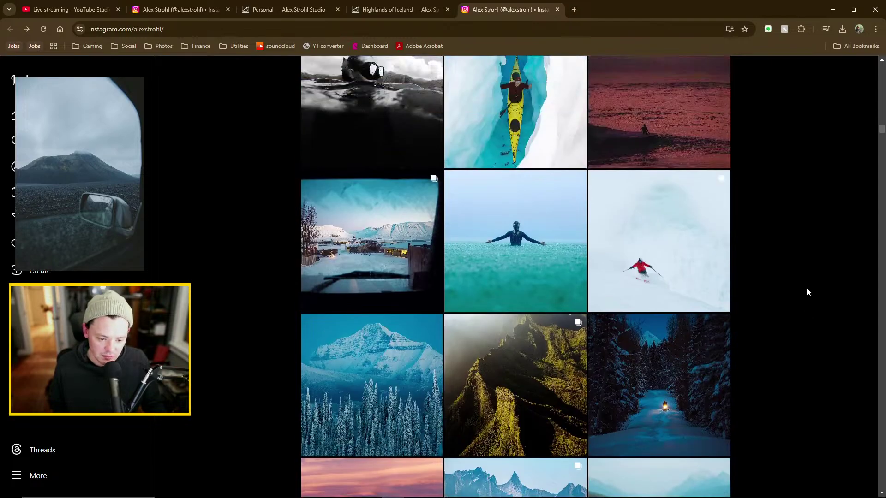
scroll(799, 296, up, 14)
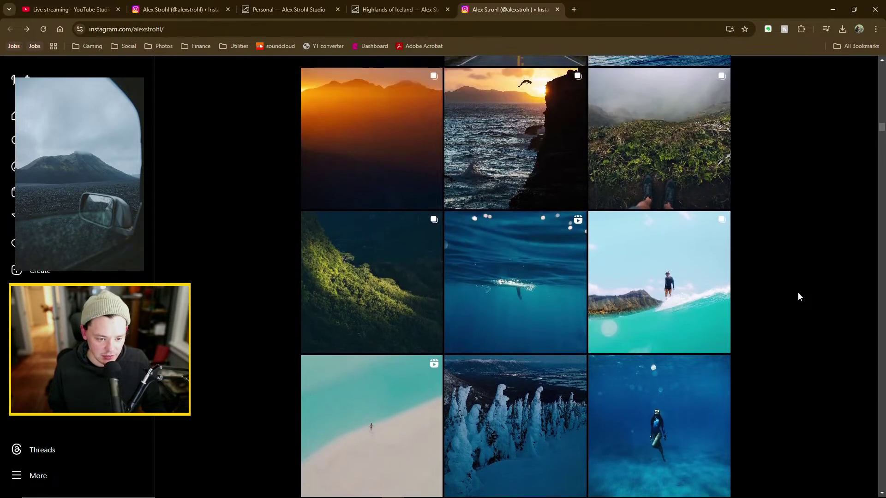
Examine the grid around the underwater and surfing posts, then up to the rainbow and mountain reflection posts, for a reference image
scroll(799, 296, down, 11)
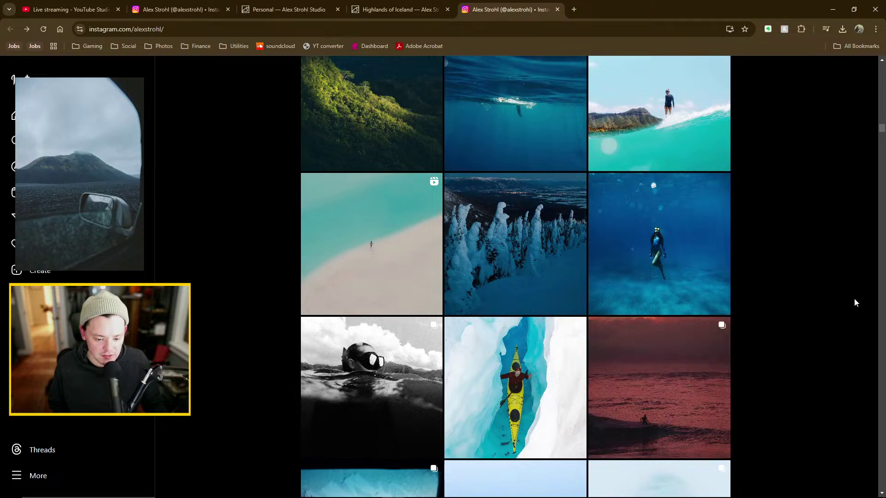
scroll(853, 298, up, 4)
scroll(853, 302, up, 2)
scroll(846, 323, down, 4)
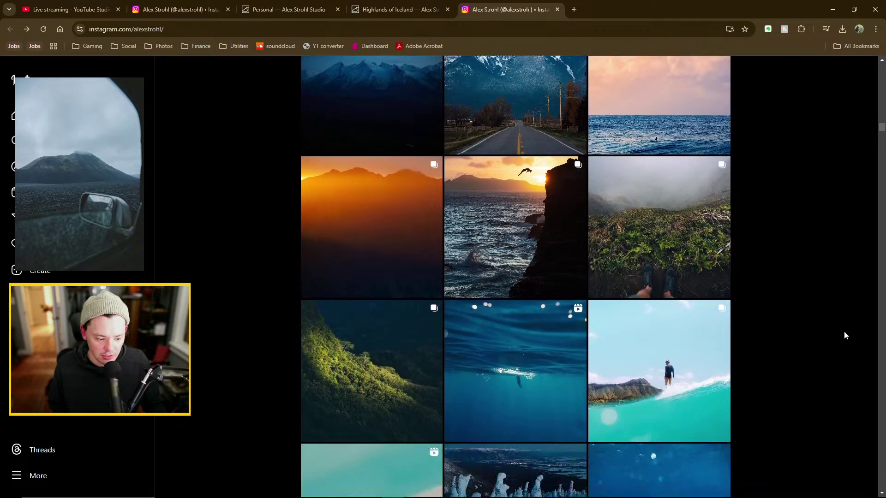
scroll(844, 316, down, 2)
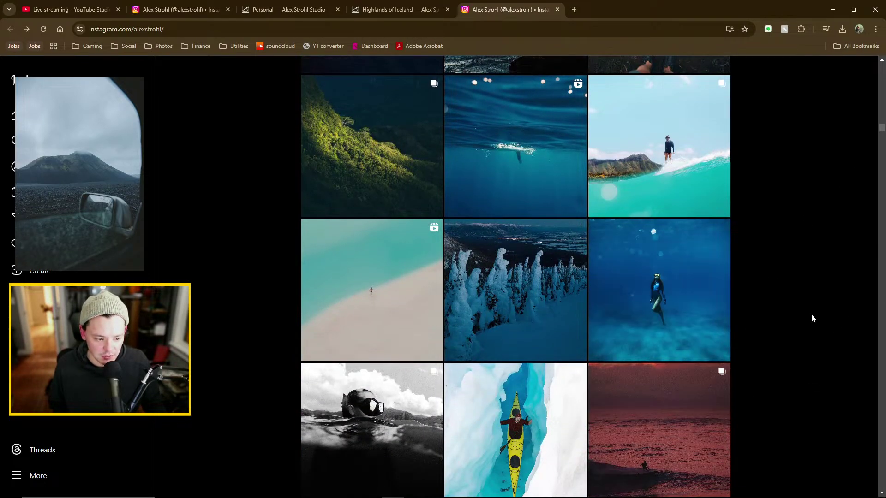
scroll(812, 323, up, 7)
scroll(807, 339, up, 5)
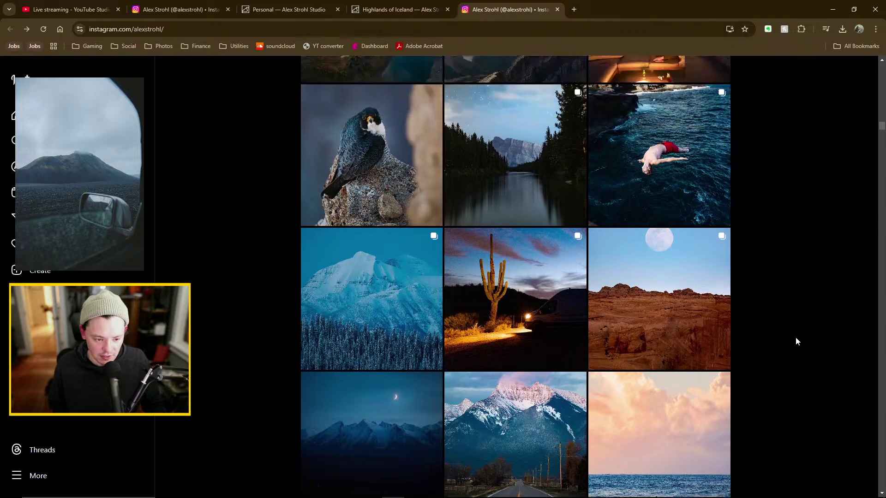
scroll(803, 339, up, 10)
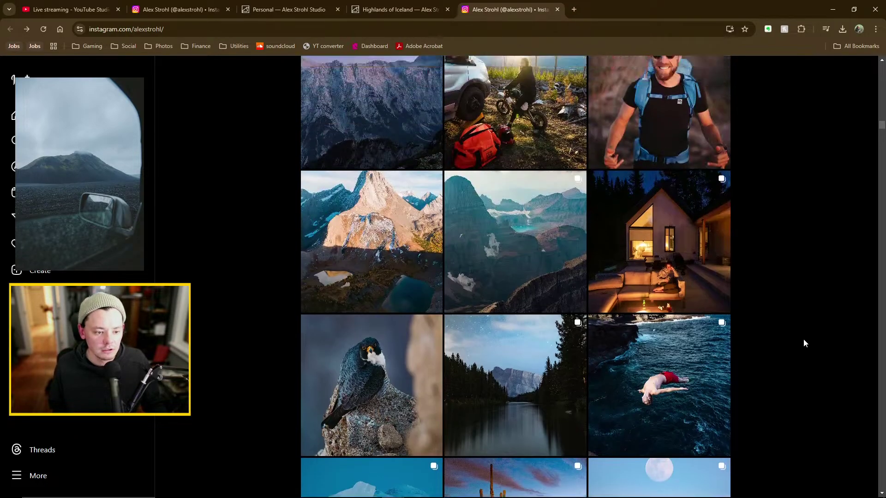
scroll(793, 332, up, 6)
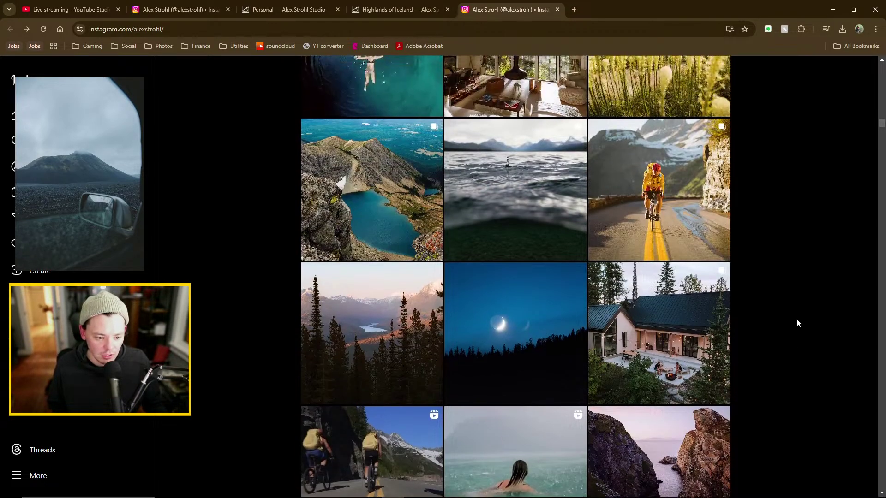
scroll(797, 322, up, 6)
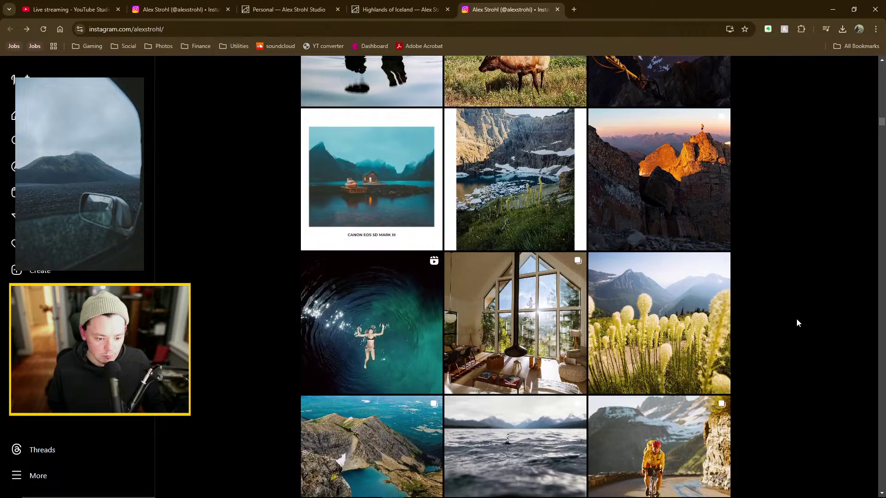
scroll(796, 318, up, 3)
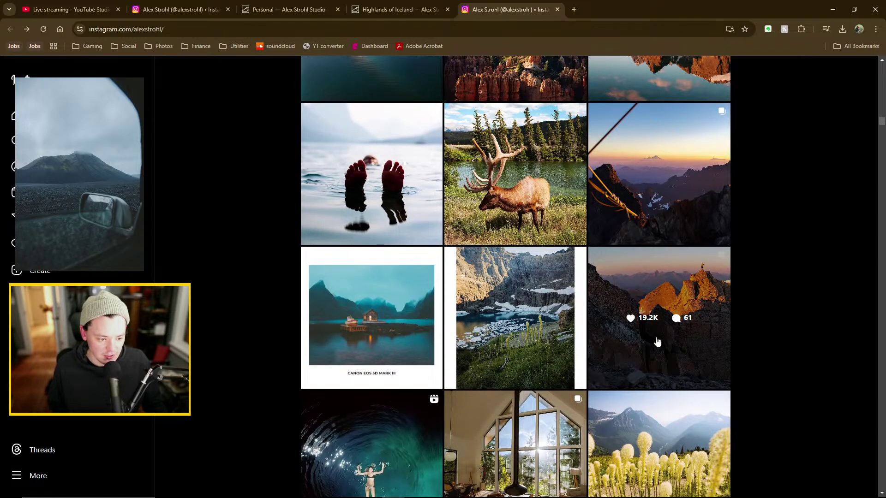
scroll(820, 268, up, 4)
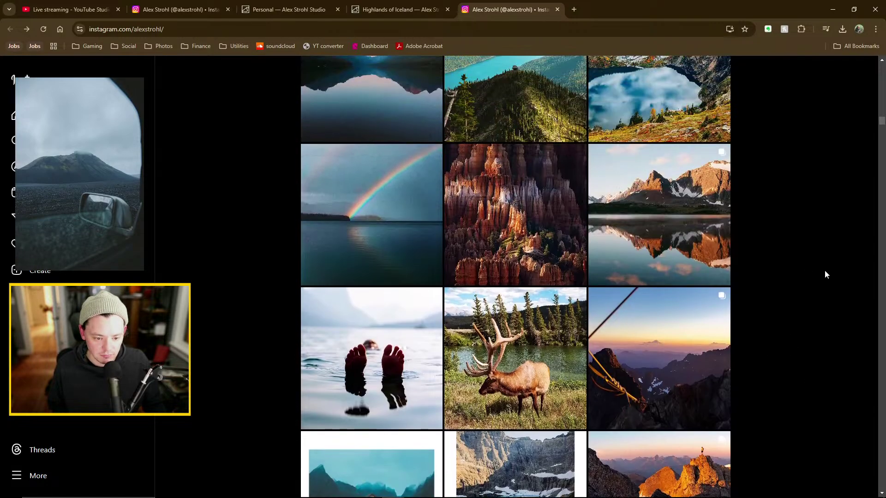
Examine the grid from the rainbow lake post up to the Canon printer and pink sunset iceberg posts for a reference image
scroll(824, 272, up, 3)
scroll(825, 275, up, 5)
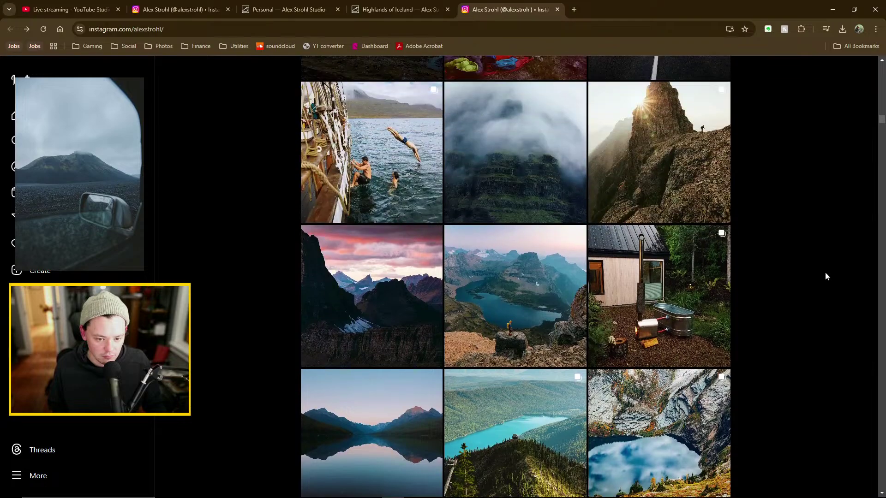
scroll(824, 276, up, 10)
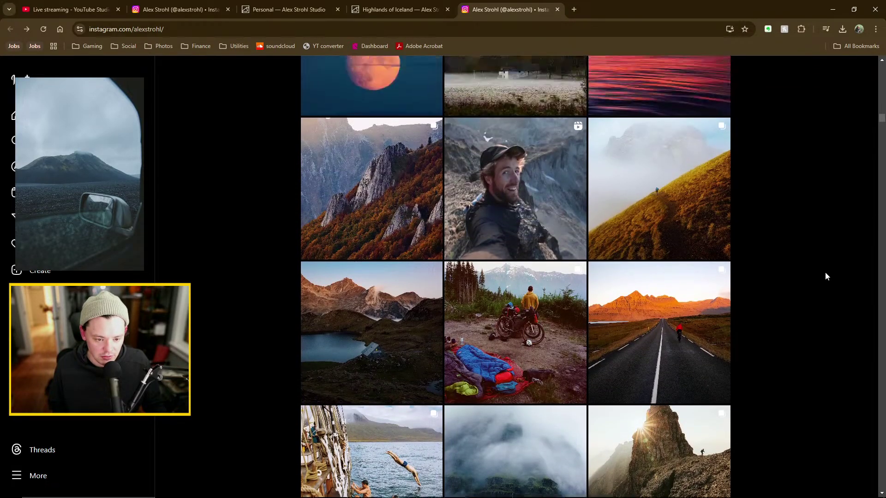
scroll(825, 276, up, 16)
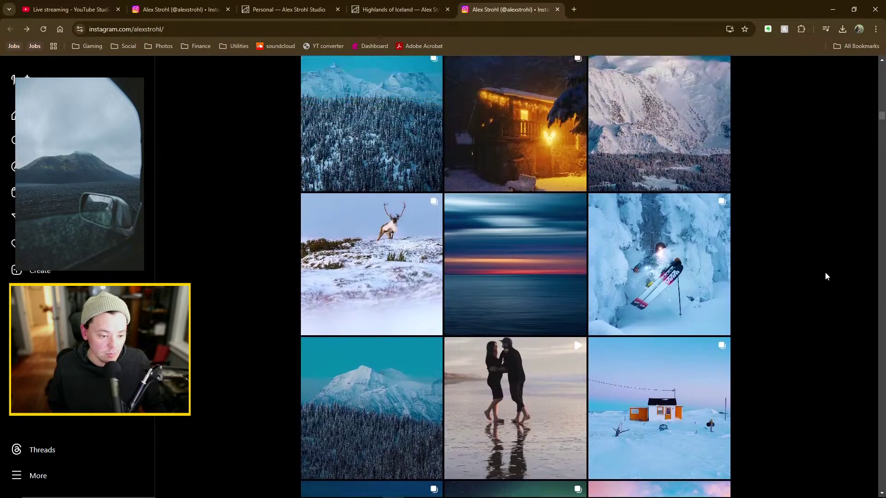
scroll(824, 276, up, 10)
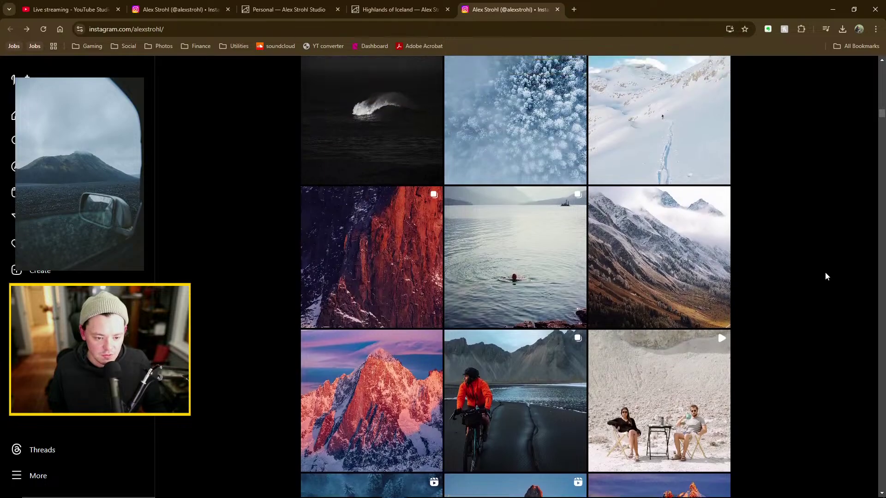
scroll(816, 277, up, 7)
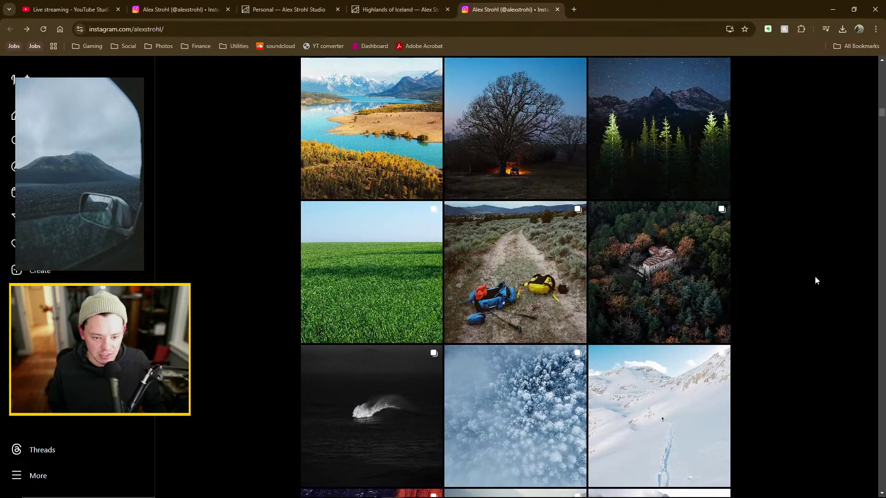
scroll(814, 281, up, 7)
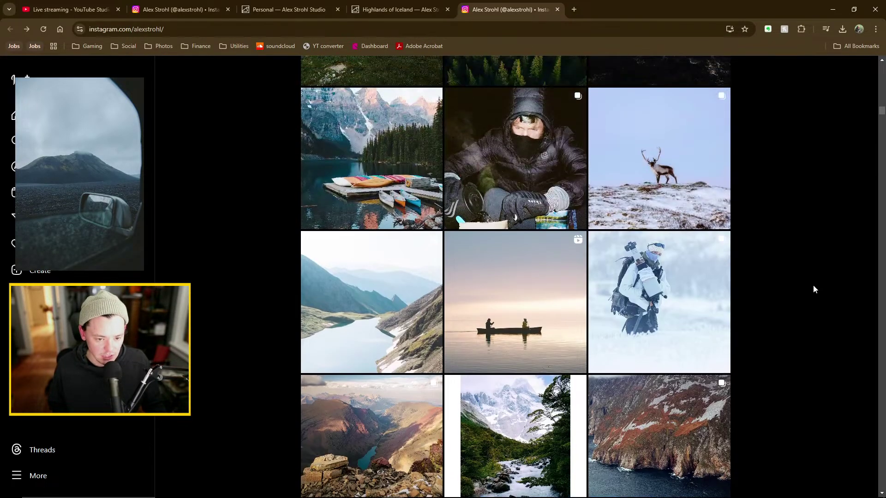
scroll(789, 311, up, 10)
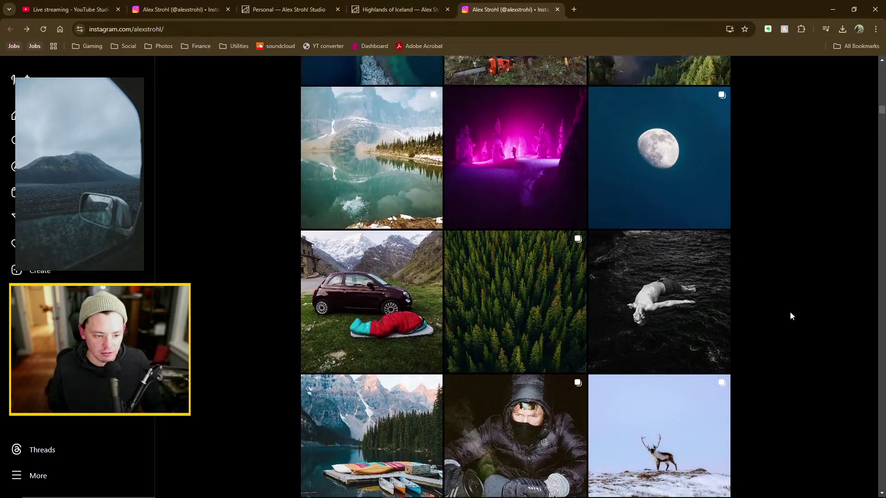
scroll(791, 311, up, 10)
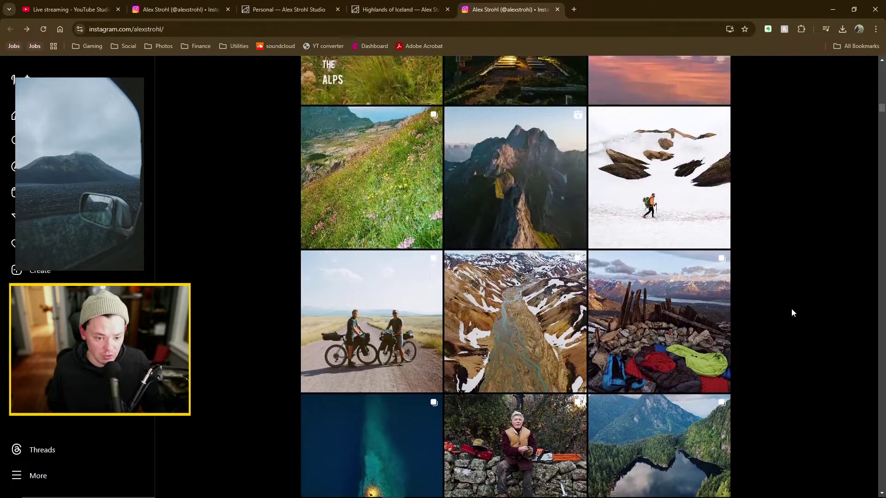
scroll(792, 311, up, 5)
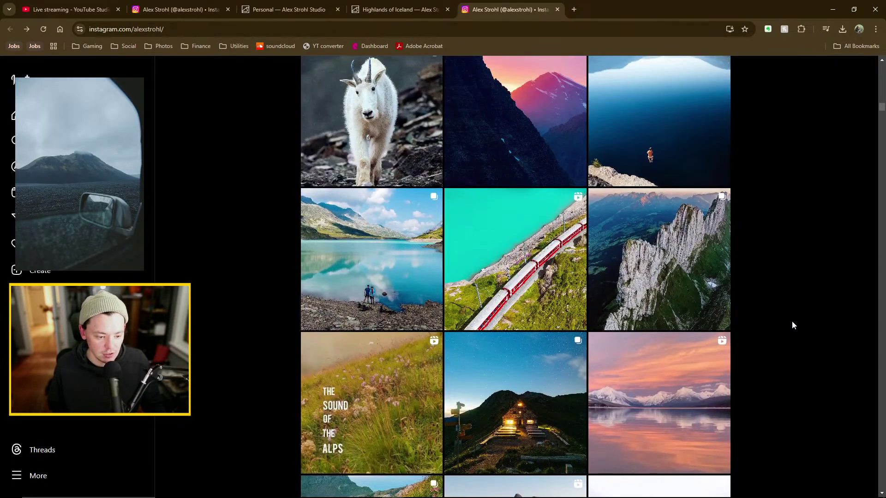
scroll(795, 304, up, 4)
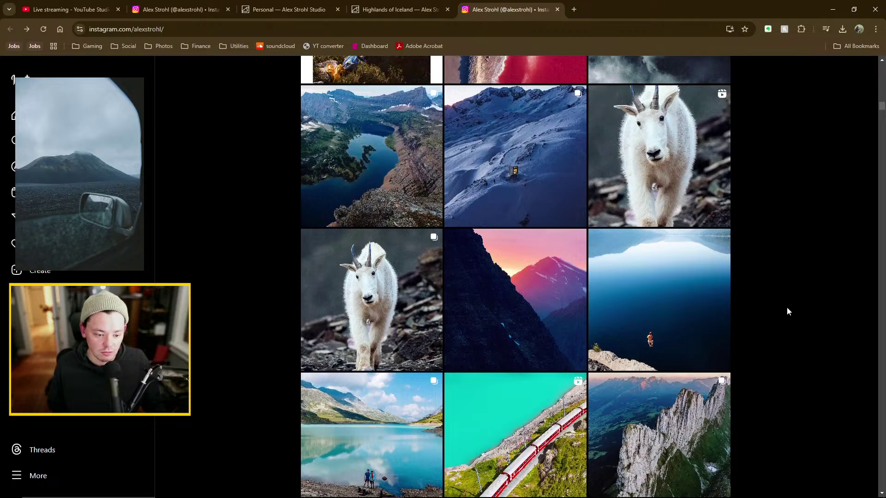
scroll(788, 302, up, 7)
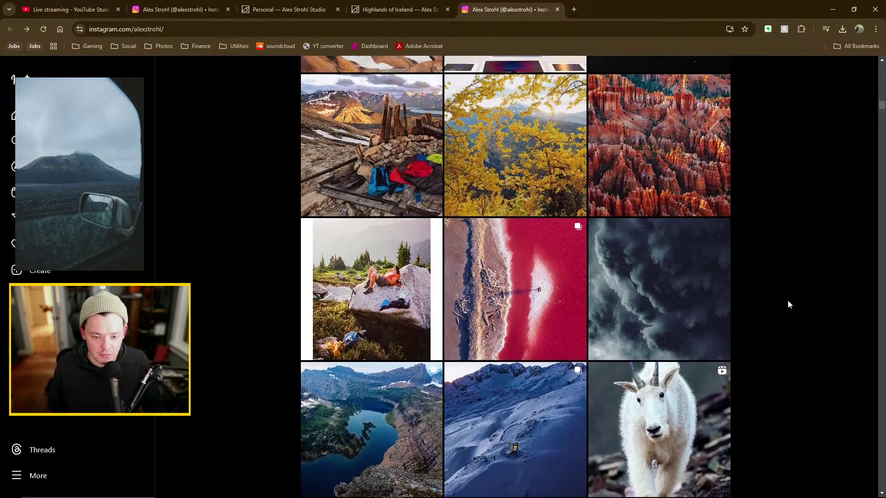
scroll(784, 303, up, 2)
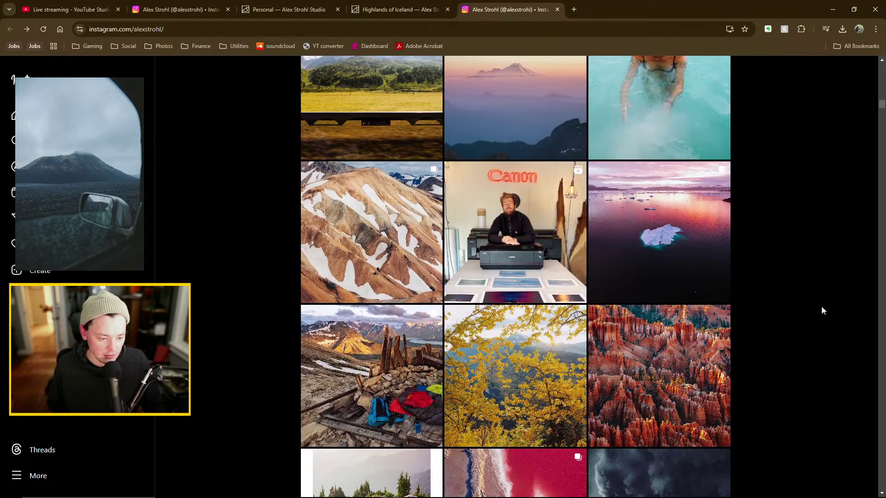
View the Narsaq, Greenland post of the iceberg under a pink sunset sky, then close it
click(688, 202)
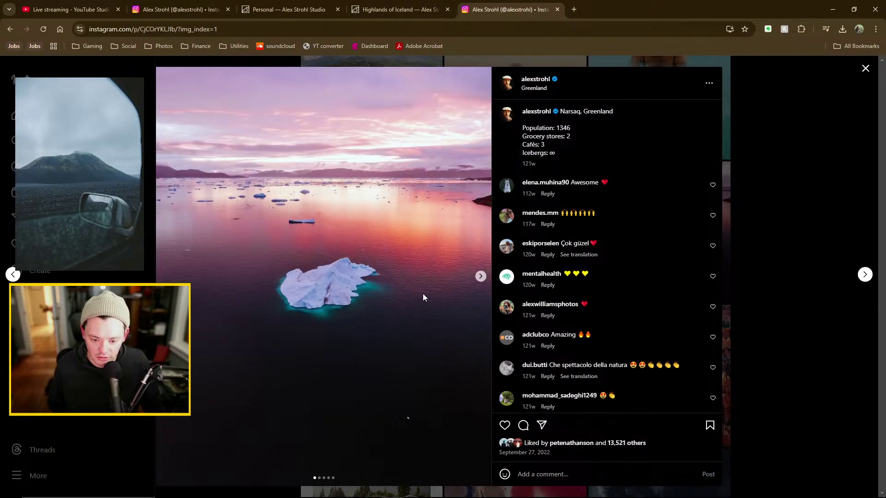
click(809, 286)
Examine the grid from the pink snowy trees and lighthouse posts up to the red car and misty blue mountain reflection posts for a reference image
scroll(777, 341, up, 7)
scroll(784, 343, up, 6)
scroll(778, 354, up, 8)
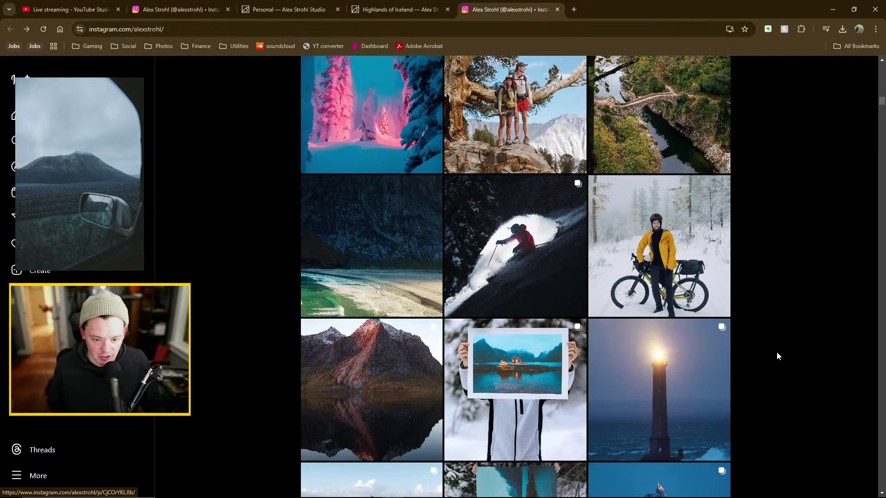
scroll(780, 347, up, 4)
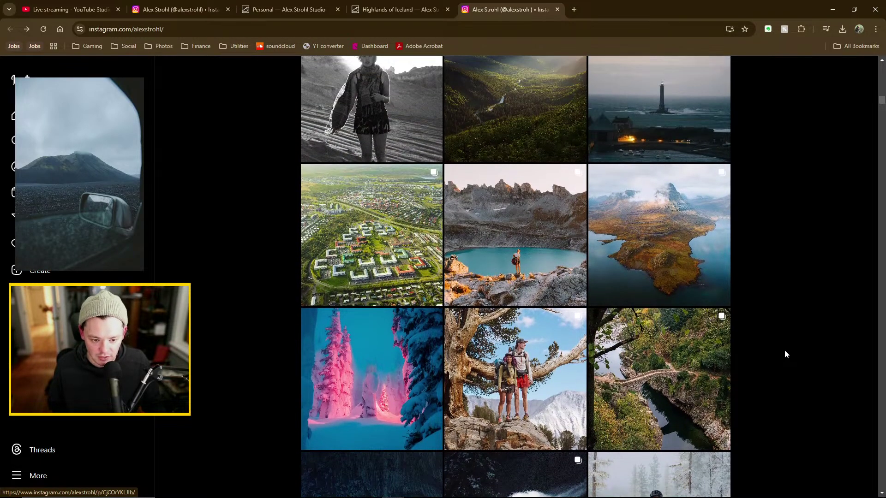
scroll(782, 350, up, 4)
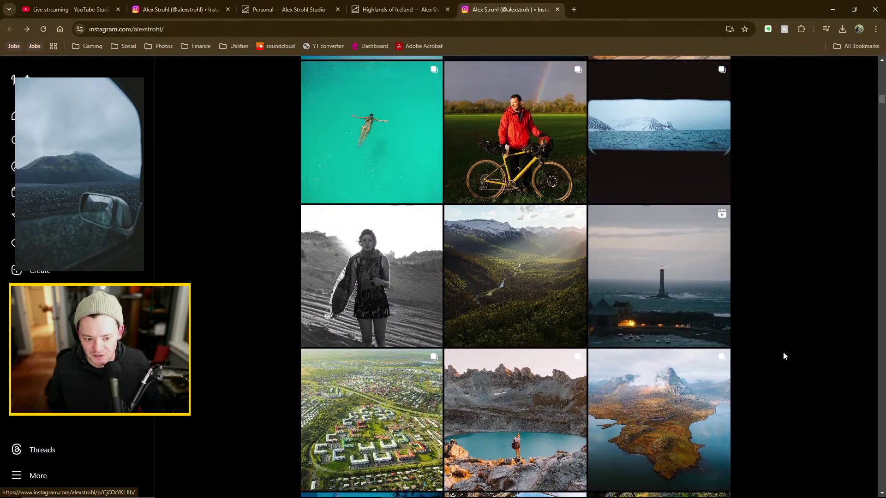
scroll(784, 351, up, 6)
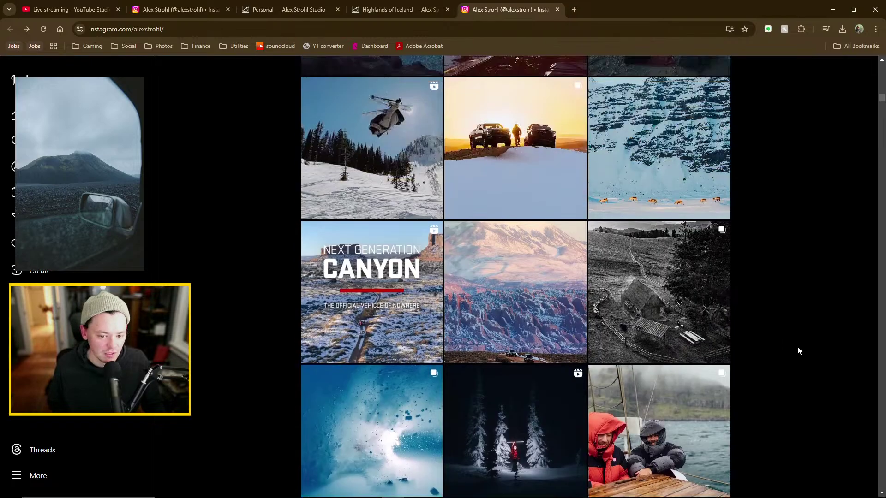
scroll(826, 356, up, 5)
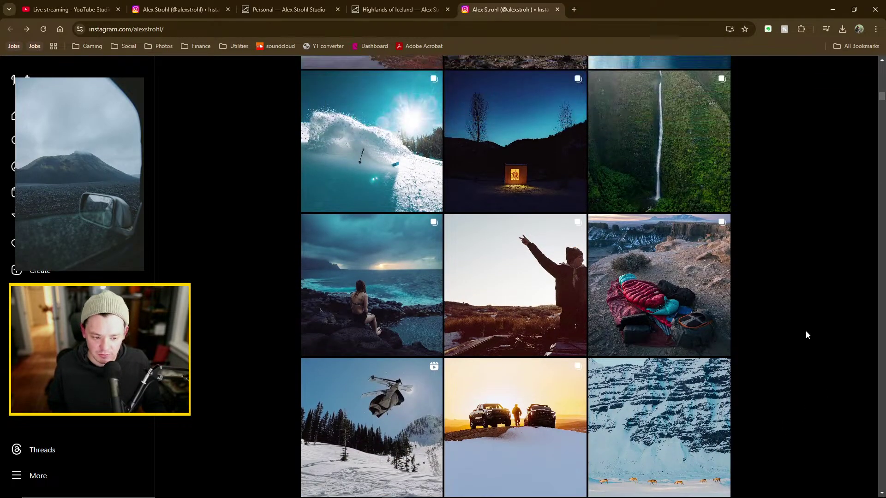
scroll(806, 334, up, 5)
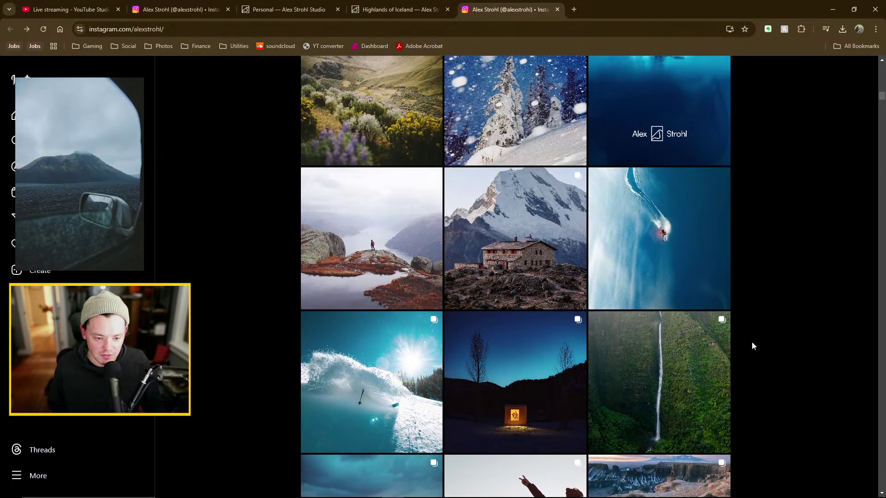
scroll(792, 286, up, 7)
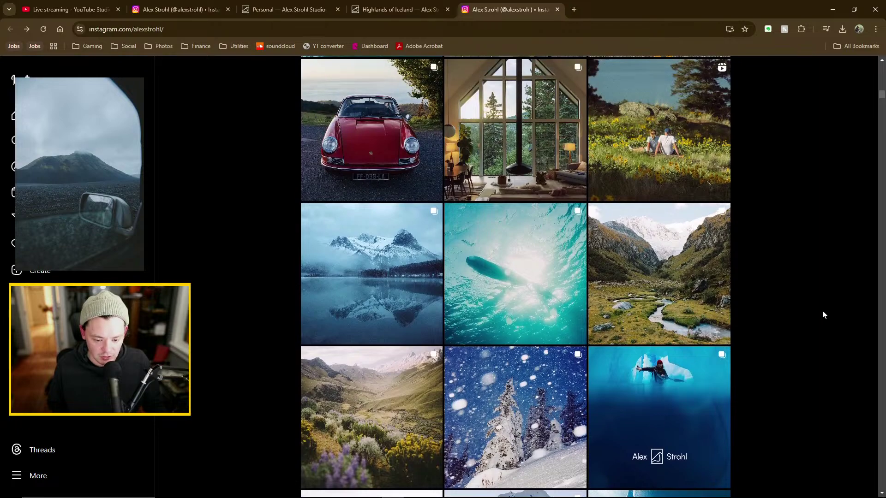
Examine the grid from the green wave and orange cloud posts up to the fjord village and frozen waterfall posts for a reference image
scroll(796, 321, up, 10)
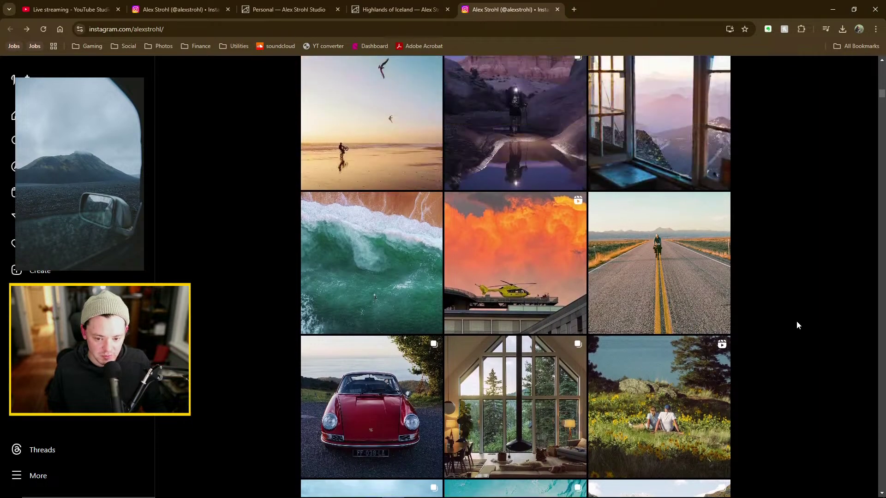
scroll(798, 322, up, 10)
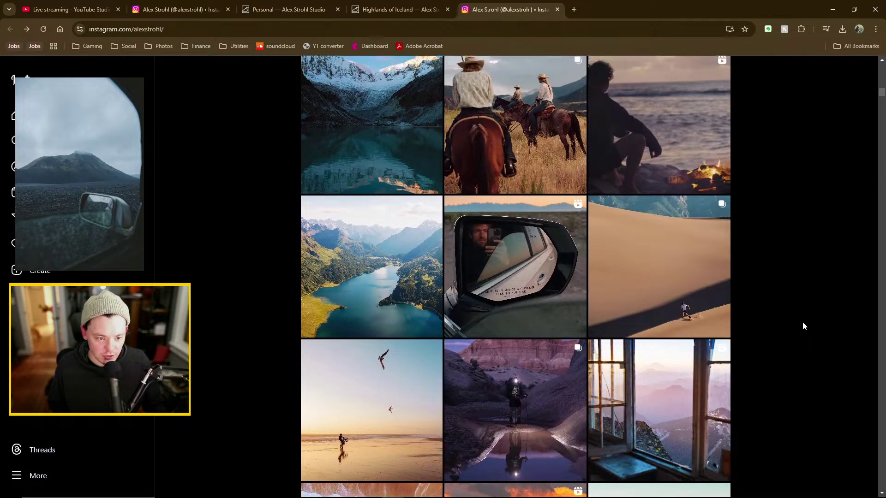
scroll(803, 321, up, 8)
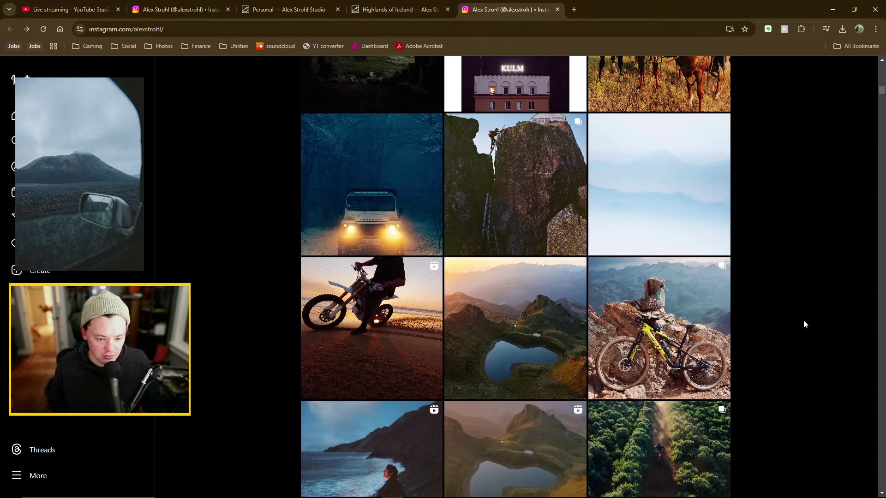
scroll(804, 318, up, 8)
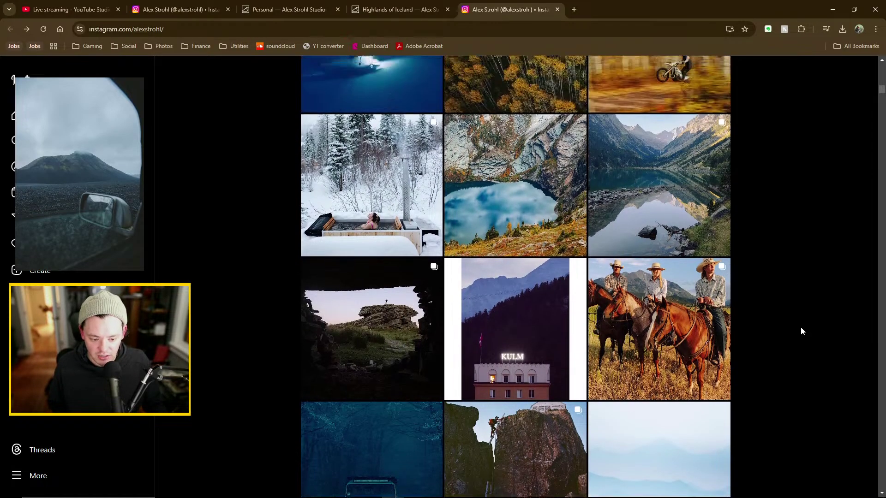
scroll(794, 341, up, 8)
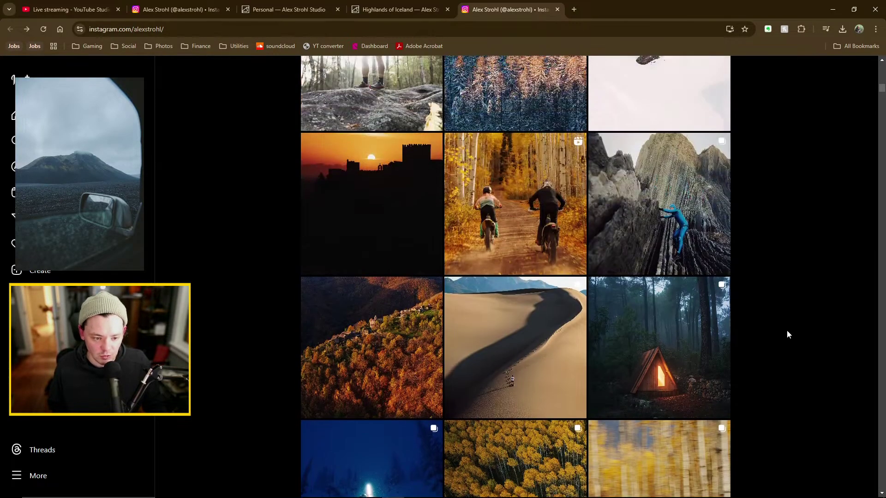
scroll(779, 336, up, 4)
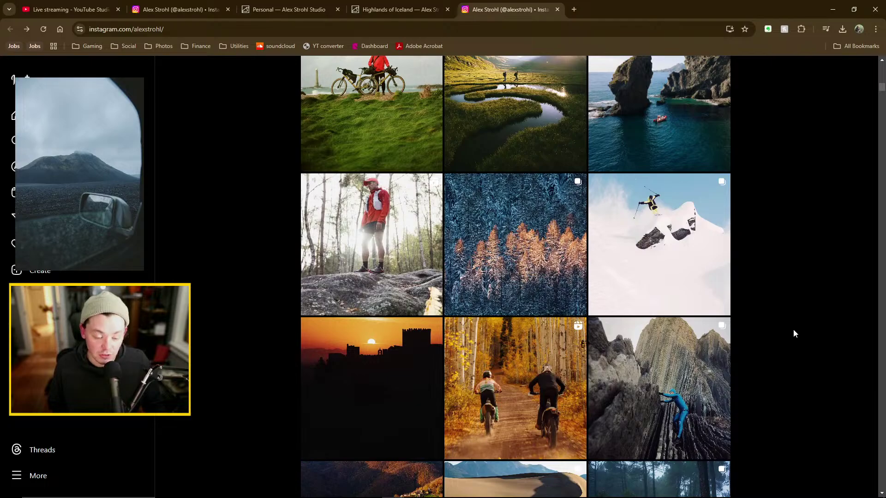
scroll(792, 325, up, 3)
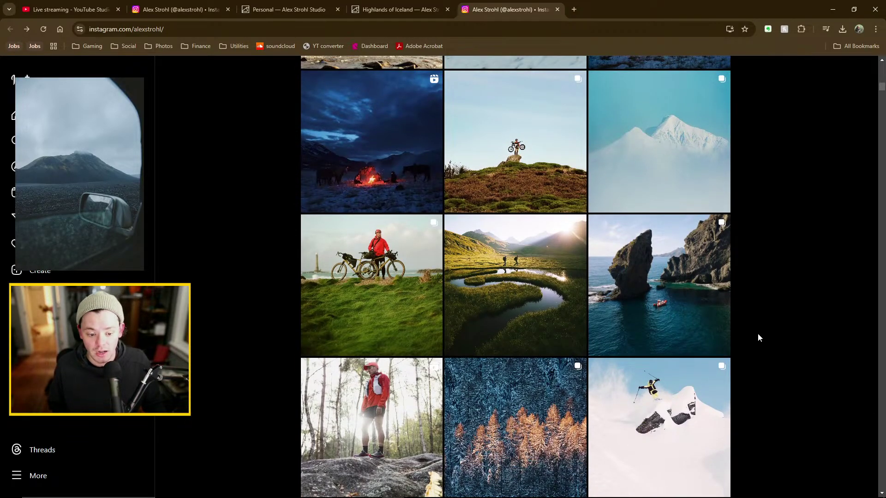
scroll(759, 330, up, 7)
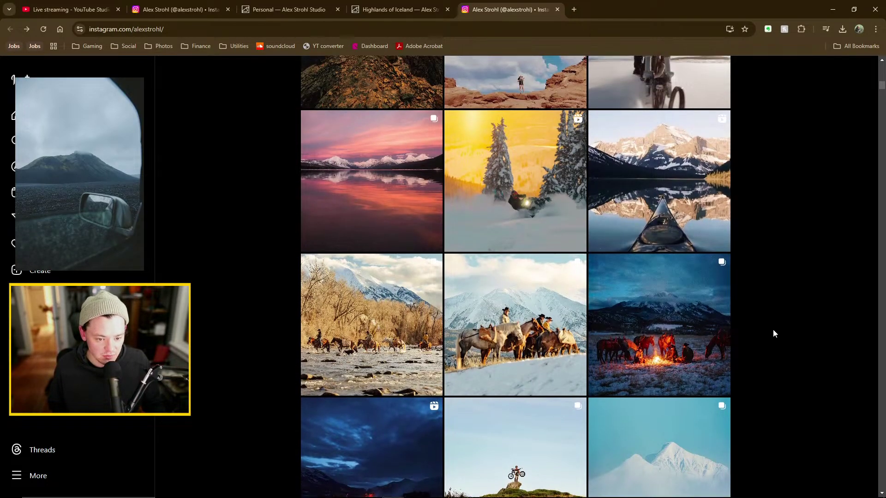
scroll(774, 332, up, 9)
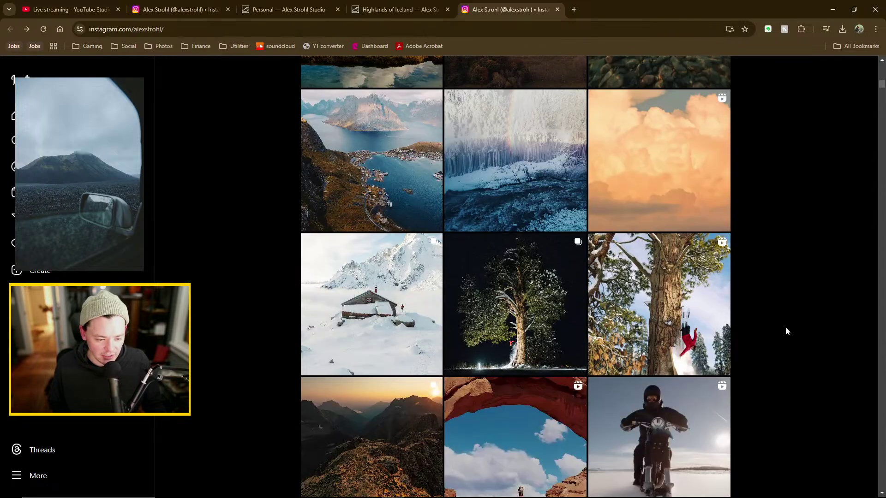
Examine the grid from the purple mountain peak and cliff jumping posts up to the Croatia and underwater diver posts for a reference image
scroll(787, 331, up, 2)
scroll(784, 333, up, 6)
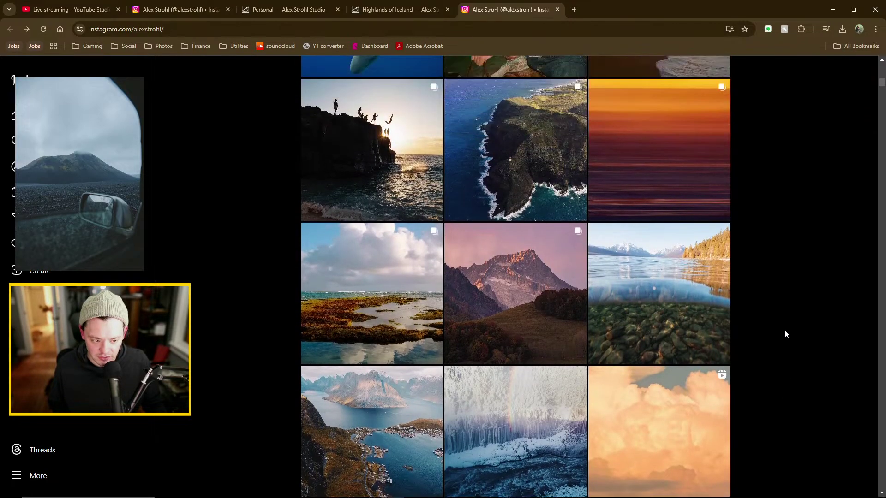
scroll(785, 332, up, 2)
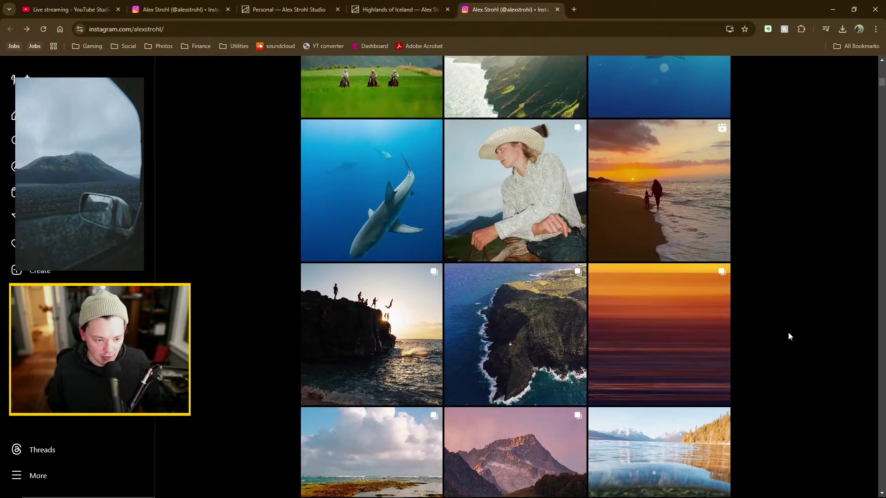
scroll(788, 329, up, 7)
scroll(790, 328, up, 12)
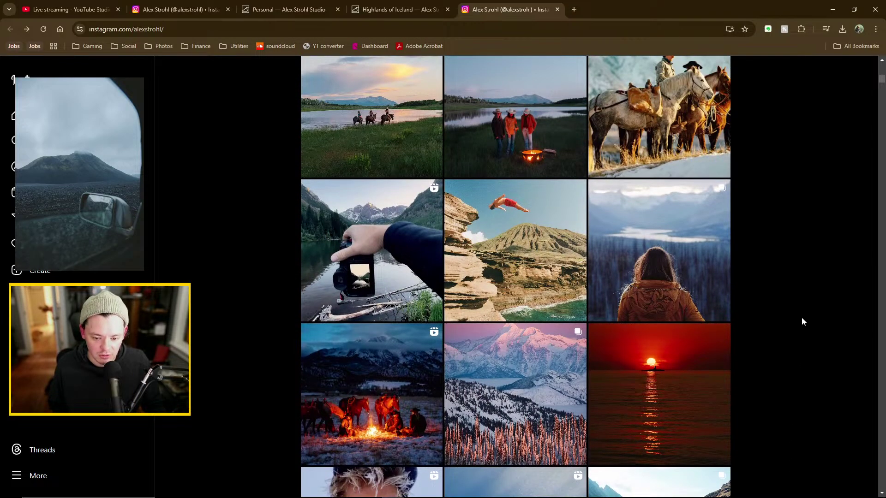
scroll(801, 317, up, 3)
scroll(827, 323, up, 12)
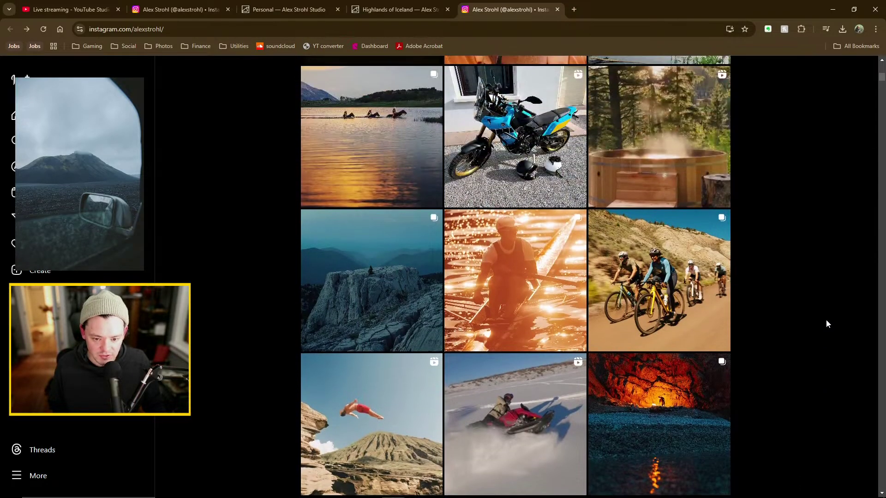
scroll(821, 323, up, 4)
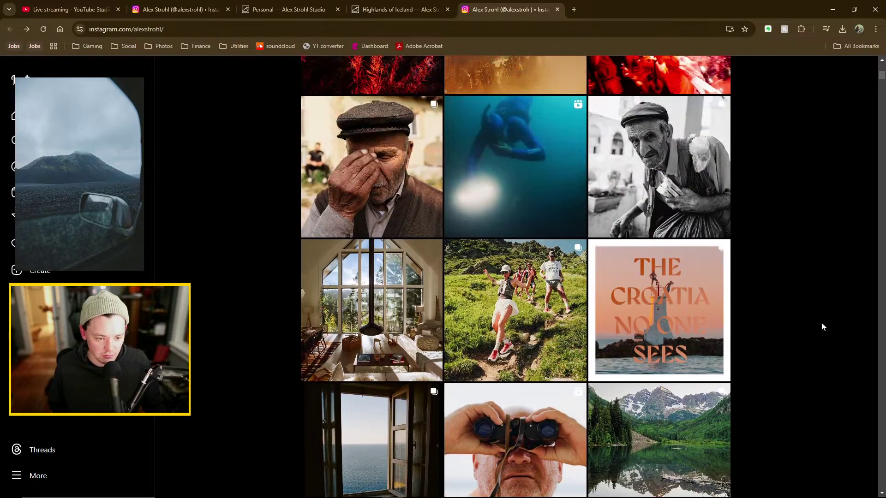
Examine the newest posts from "48 Hours in the Alps" up to the profile header, including the blue snowy forest shots, for a reference image
scroll(791, 342, up, 6)
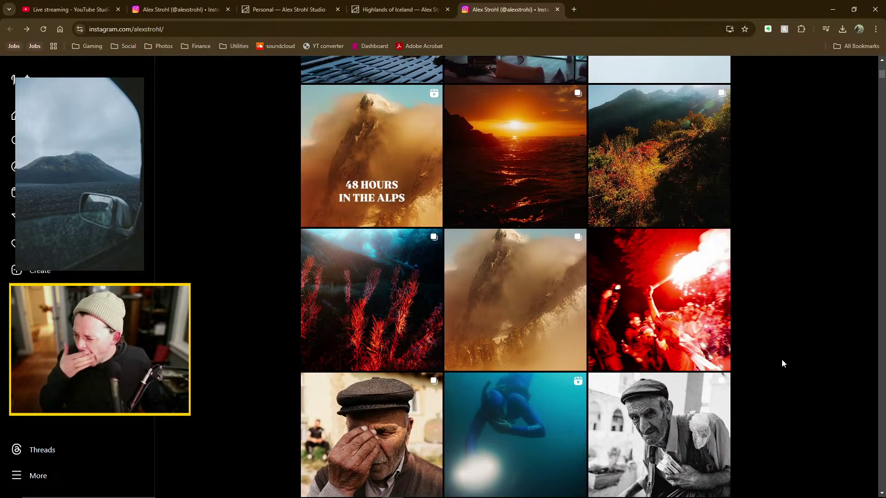
scroll(781, 351, up, 4)
scroll(781, 345, up, 8)
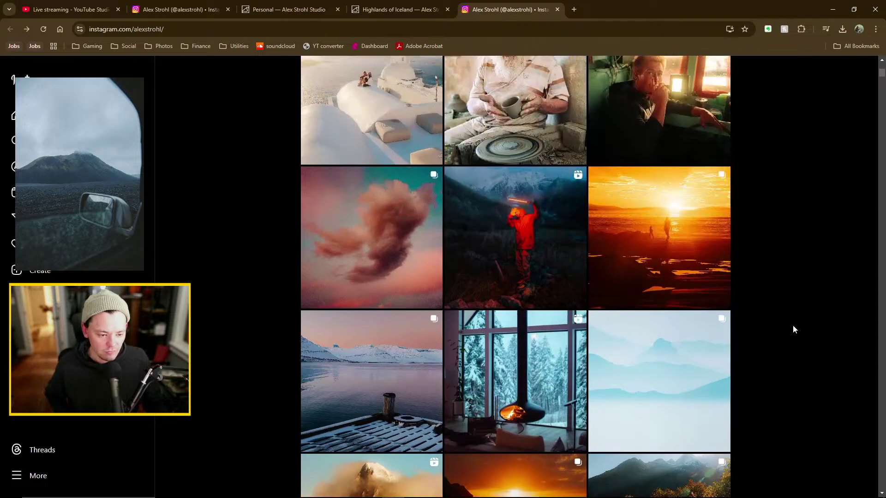
scroll(775, 296, up, 10)
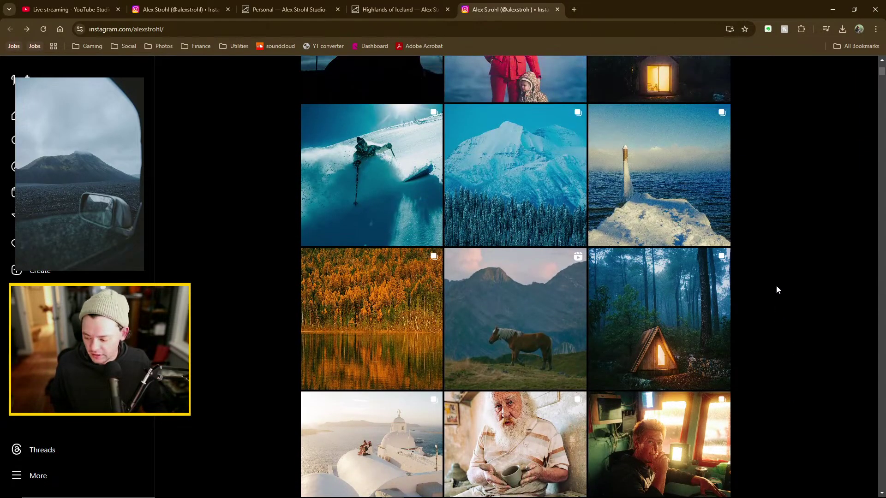
scroll(775, 286, up, 13)
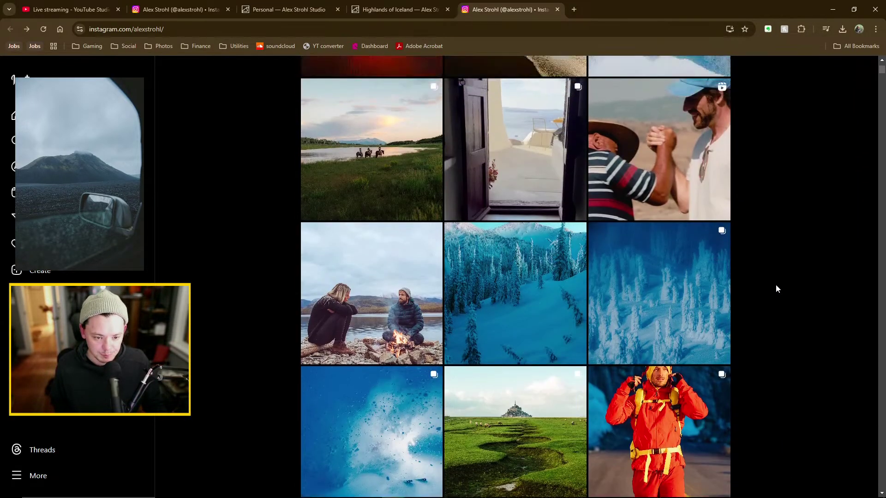
scroll(786, 282, up, 4)
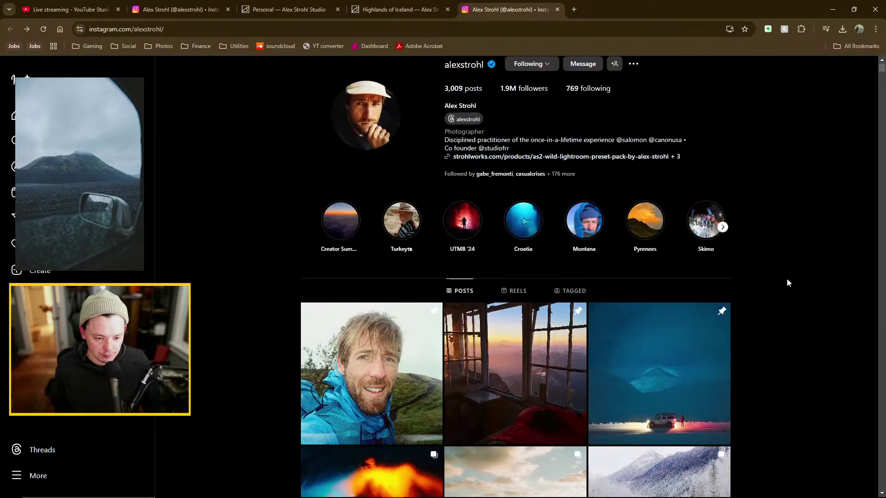
scroll(787, 281, down, 10)
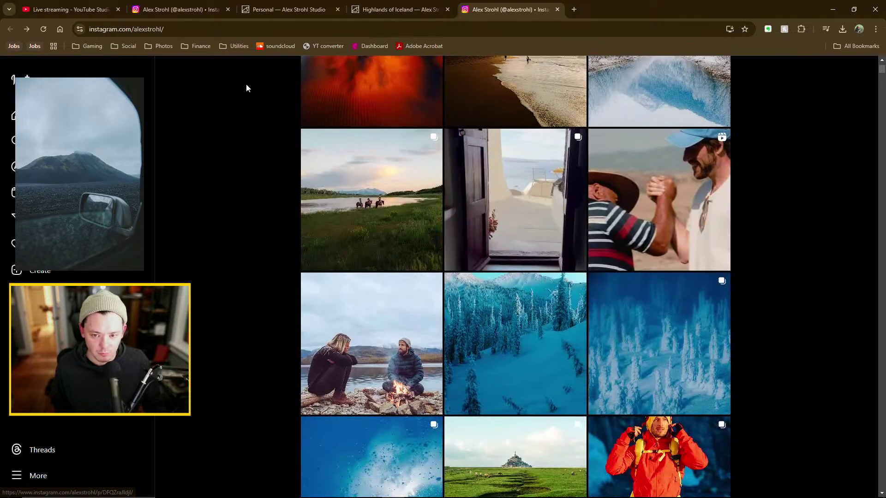
Look through the Highlands of Iceland gallery around the braided river photo, then return to Lightroom Classic
click(395, 9)
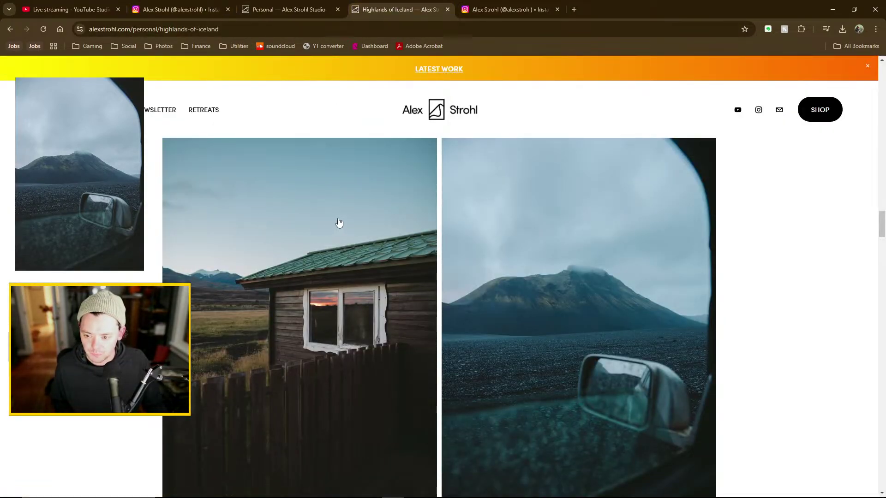
scroll(188, 231, down, 15)
scroll(175, 225, up, 3)
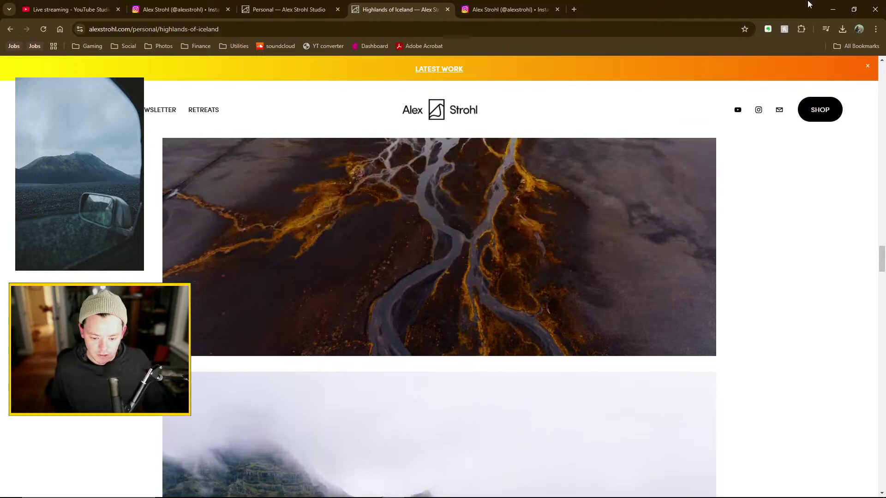
click(835, 7)
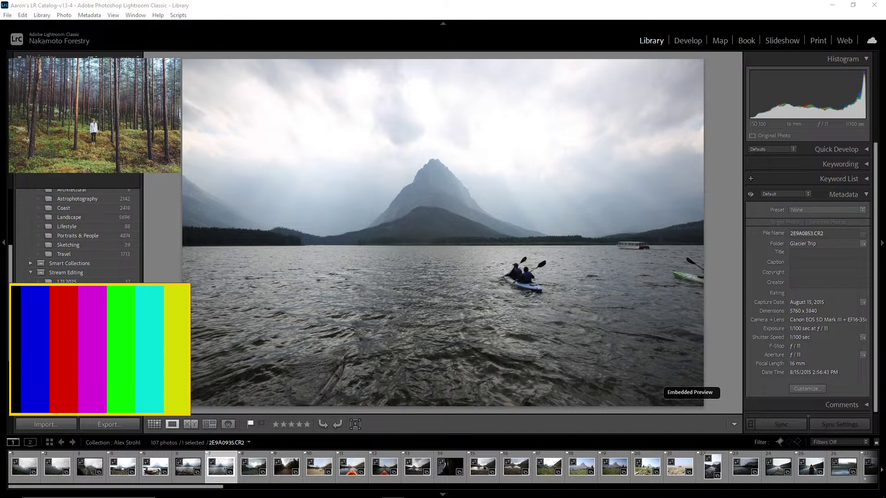
Show the collection as a thumbnail grid, browse its photos for an editing candidate, and clear the photo selection
mouse_move(369, 493)
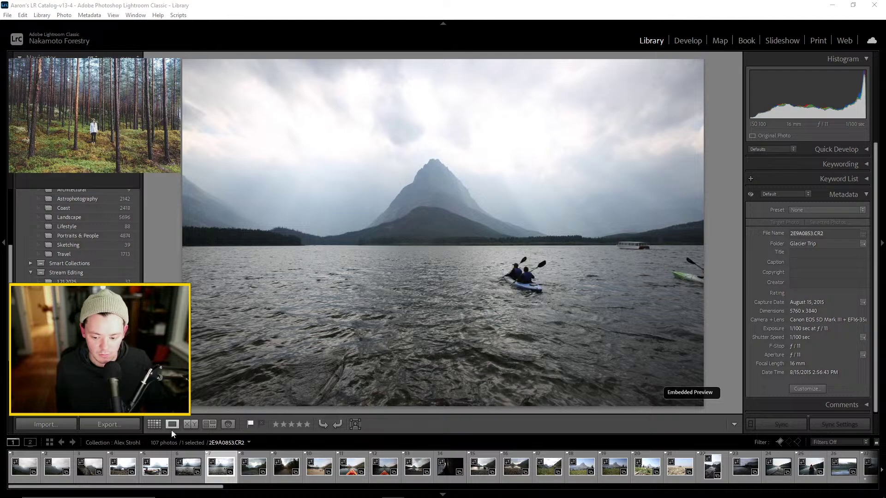
key(g)
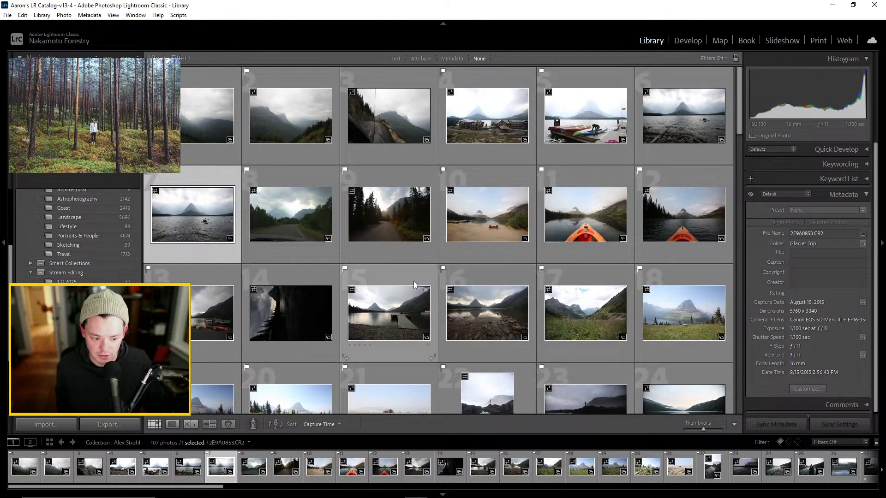
scroll(411, 281, down, 2)
scroll(502, 284, down, 2)
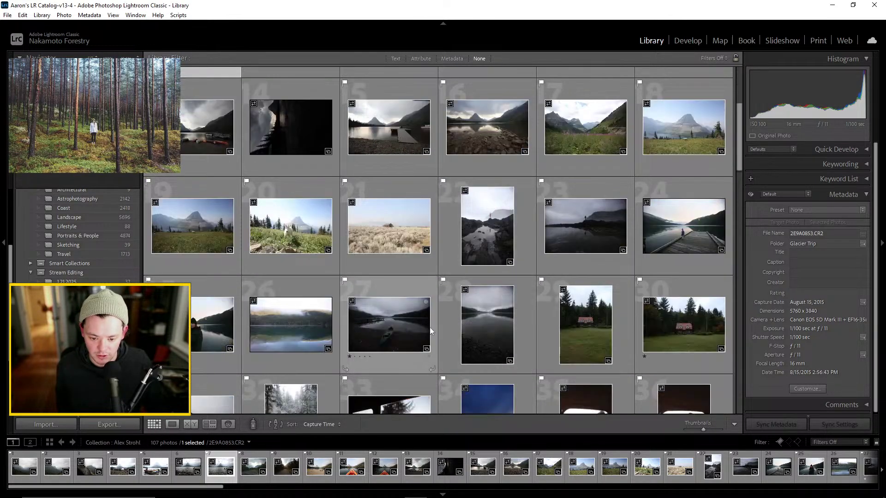
scroll(459, 290, down, 15)
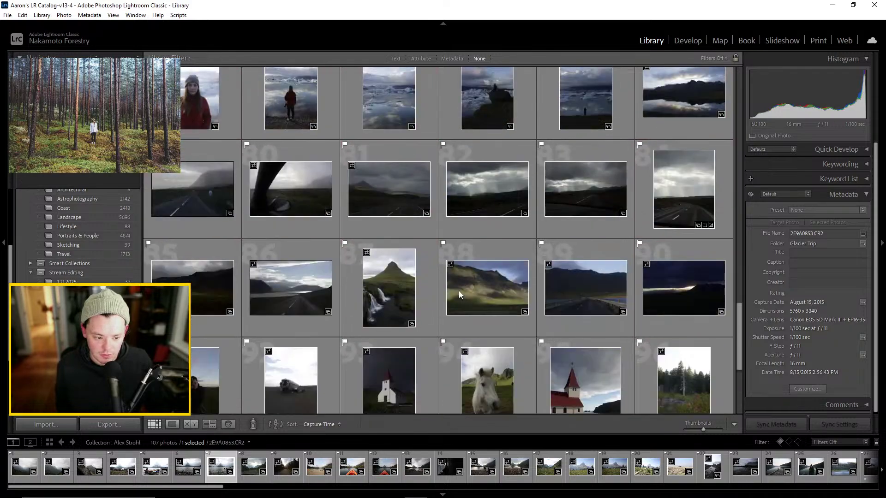
scroll(459, 291, down, 3)
click(715, 368)
drag(737, 372, 723, 121)
scroll(723, 121, down, 2)
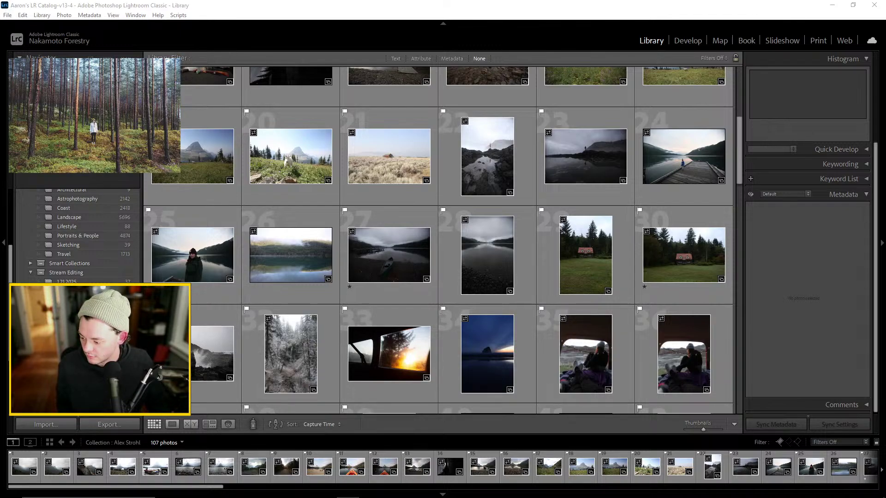
Open Norway-Part-I_15.jpg from the reference image folder, shrink its viewer window and move it clear of the Lightroom Classic photo grid
key(alt+Tab)
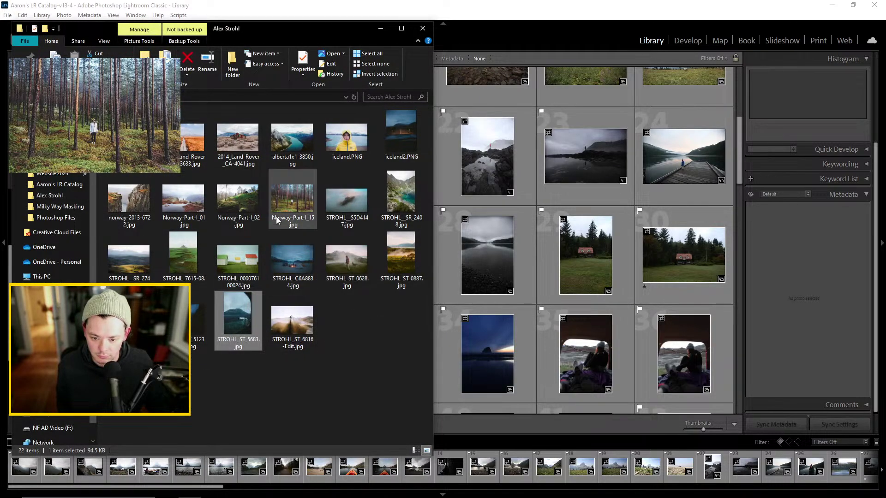
double_click(293, 196)
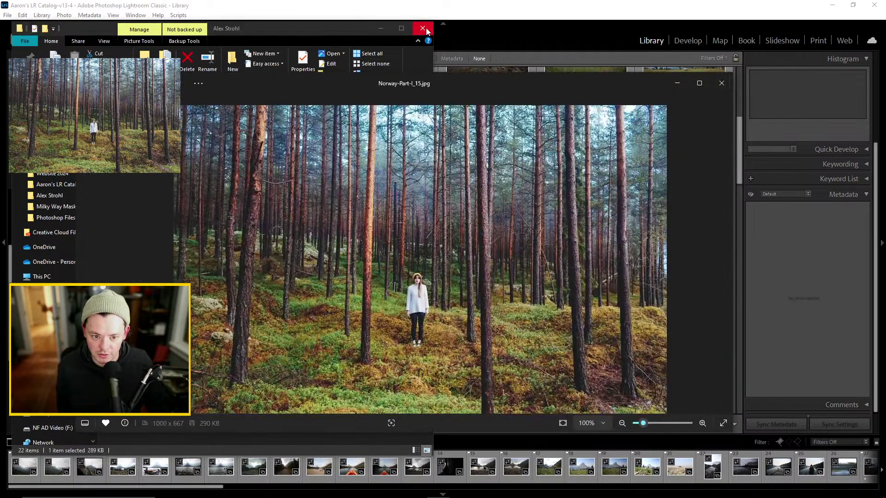
click(425, 27)
drag(508, 79, 491, 80)
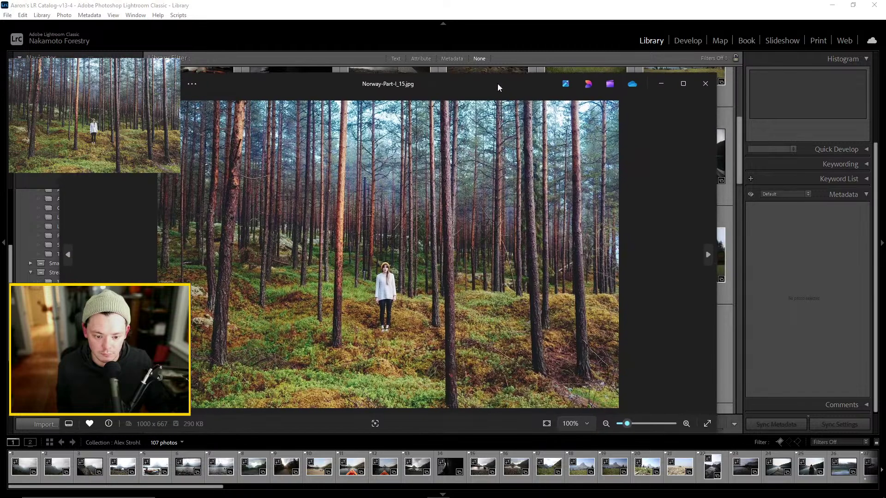
drag(712, 147, 535, 150)
drag(355, 83, 2, 103)
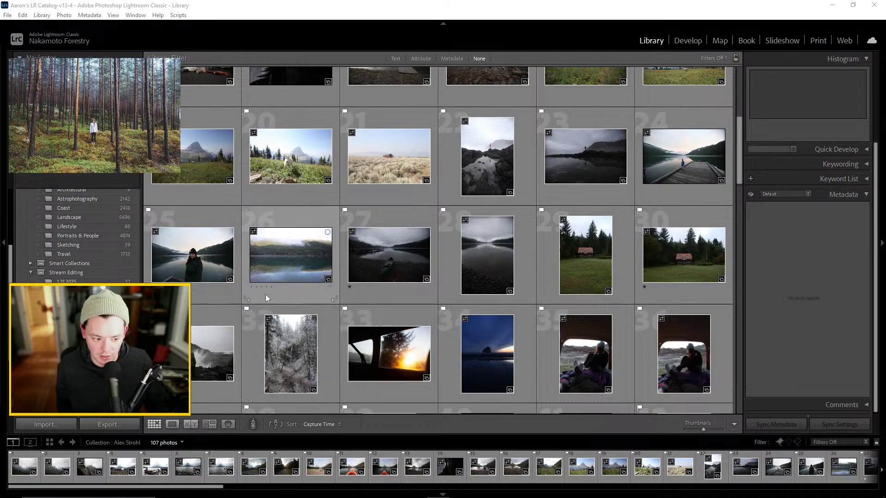
Examine the collection's grid from the Iceland road and waterfall photos back up to the first photos for a forest editing candidate
scroll(285, 324, down, 10)
scroll(288, 331, down, 5)
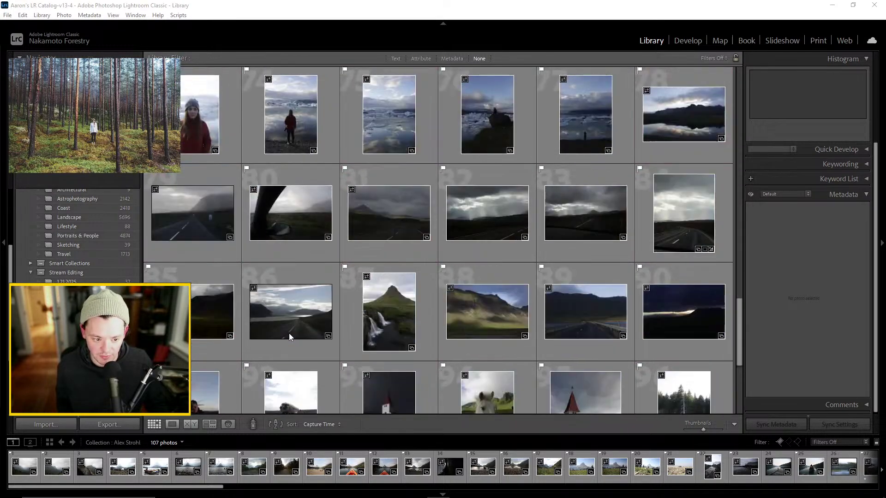
scroll(304, 337, up, 2)
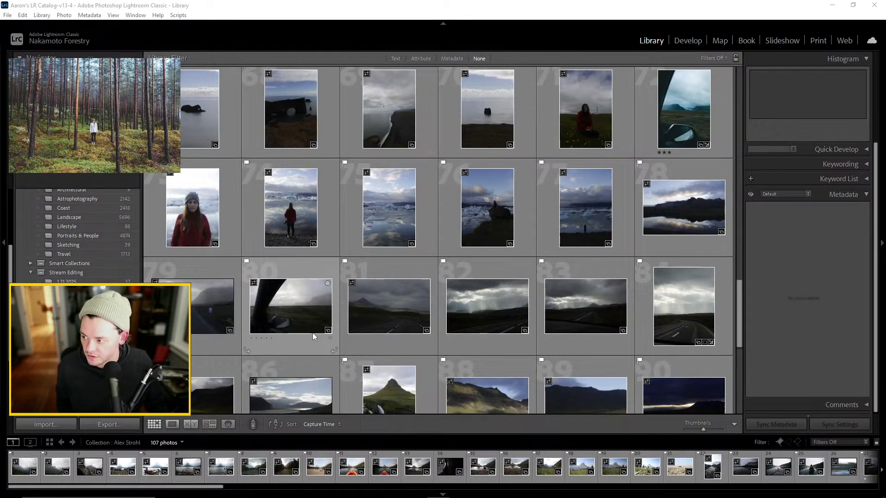
scroll(293, 319, up, 2)
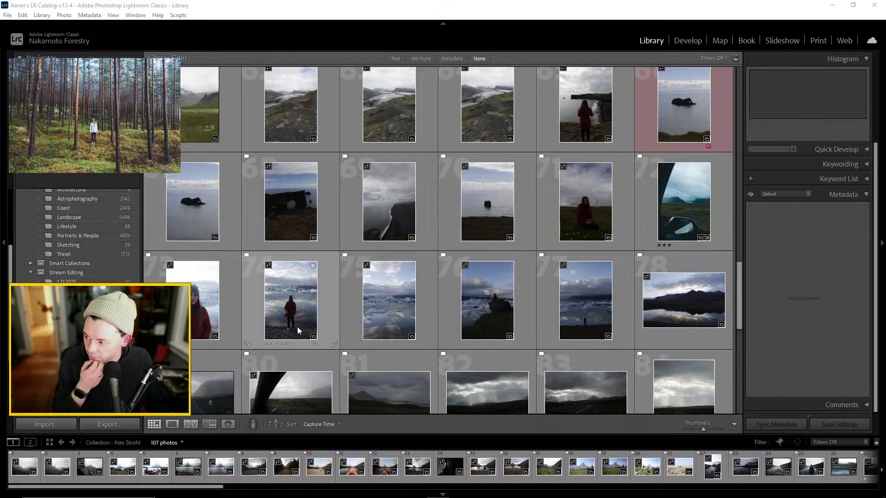
scroll(297, 328, up, 2)
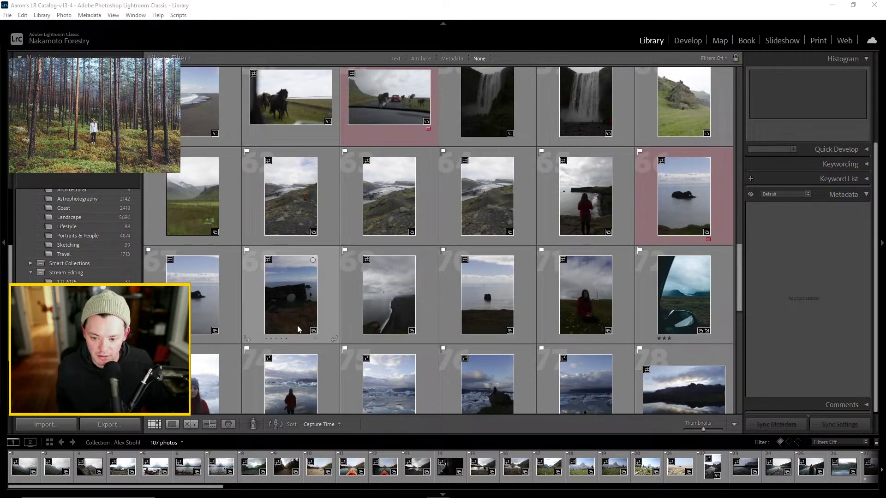
scroll(349, 312, up, 4)
scroll(349, 313, up, 5)
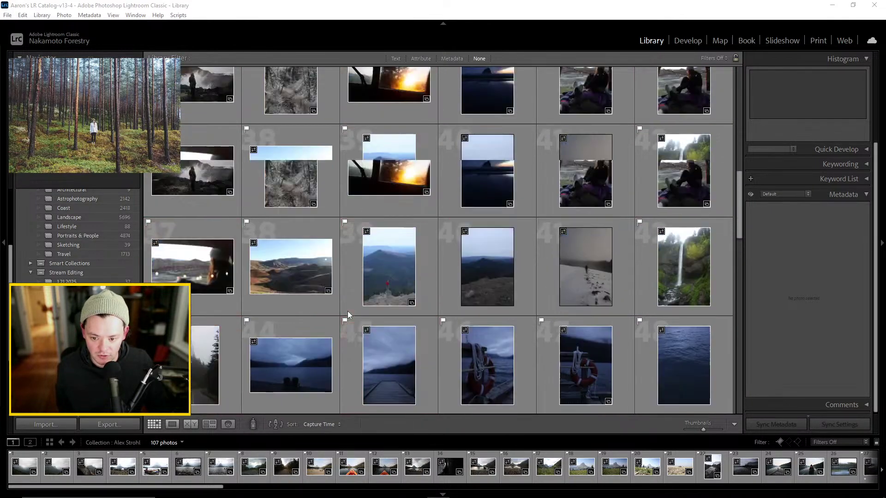
scroll(364, 311, up, 8)
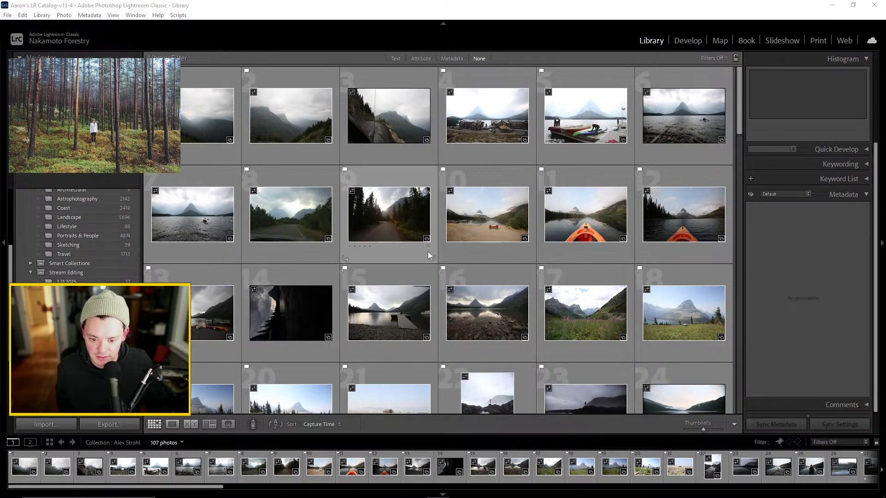
Examine the grid down to the last photos for an editing candidate, view the castle photo _E9A7016.CR2 enlarged, and return to the grid
scroll(443, 259, down, 2)
scroll(410, 290, down, 5)
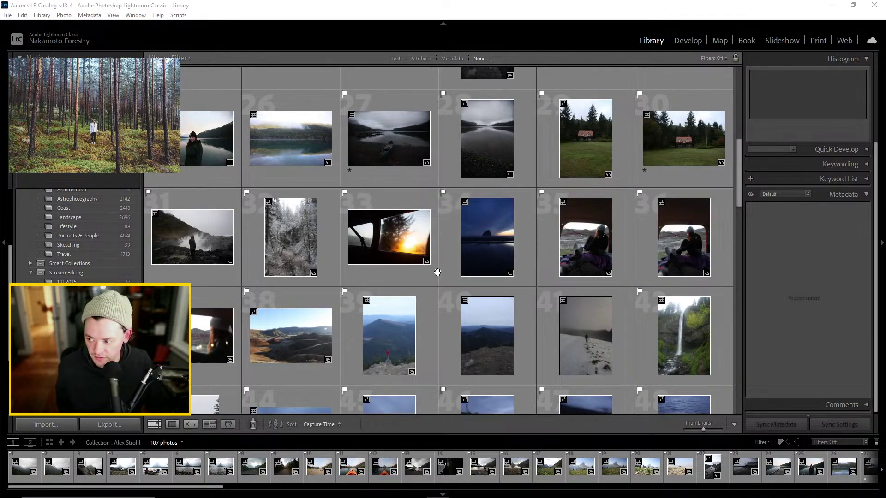
scroll(439, 283, down, 2)
scroll(373, 308, down, 7)
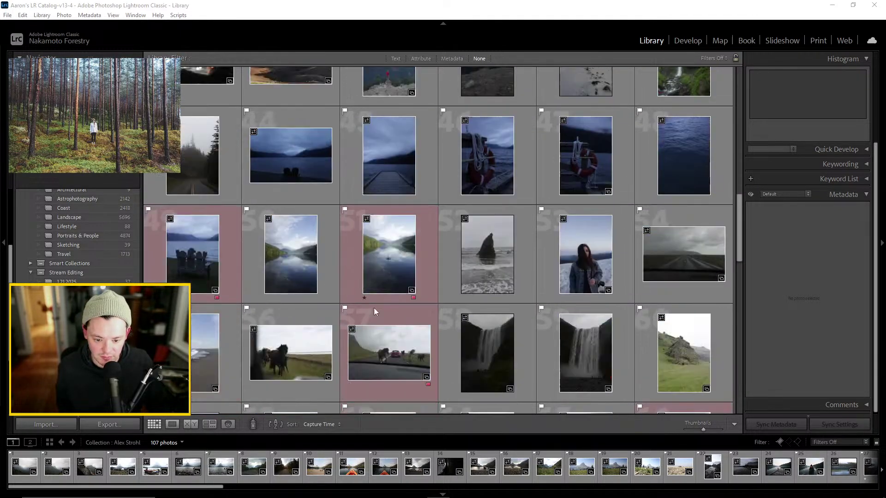
scroll(374, 308, down, 2)
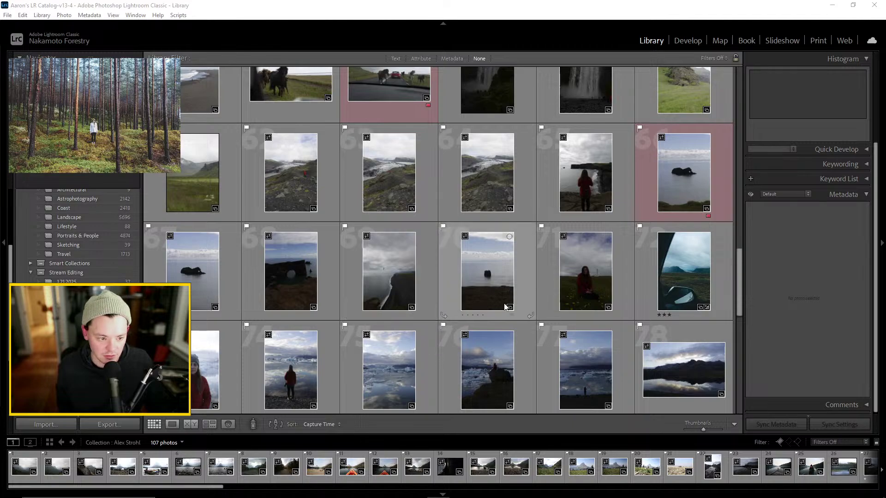
scroll(408, 256, up, 2)
scroll(381, 283, down, 10)
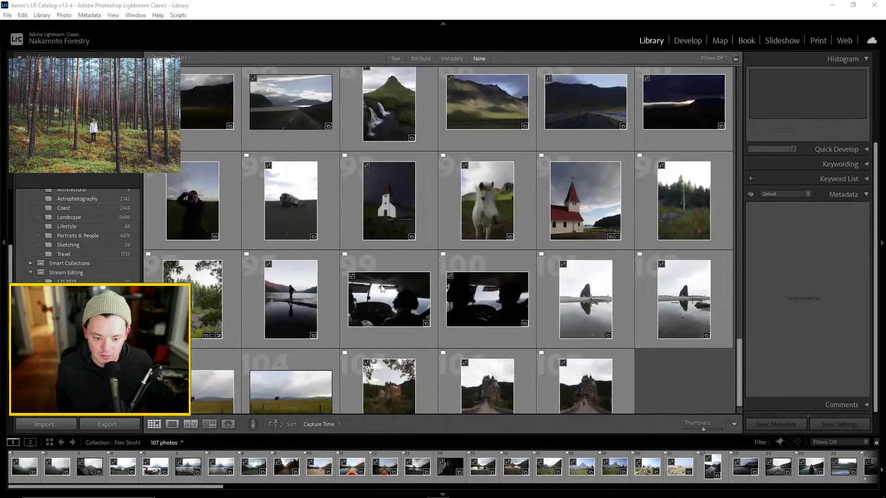
scroll(287, 315, down, 1)
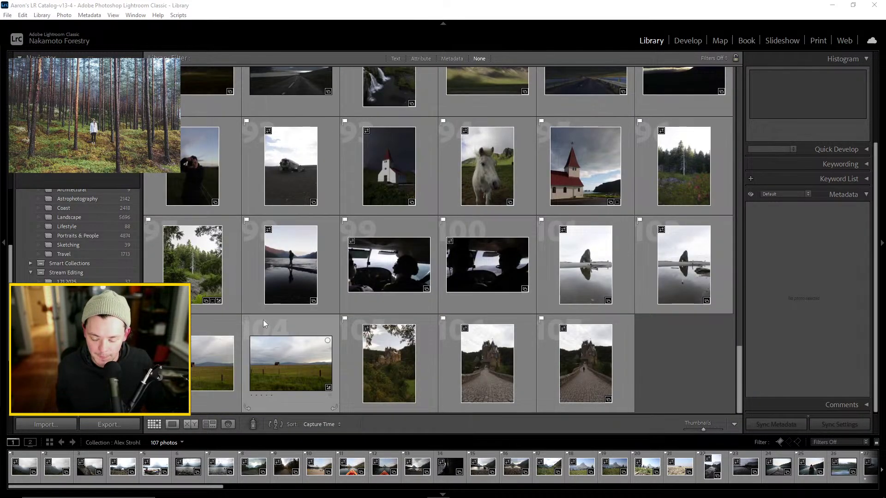
double_click(392, 361)
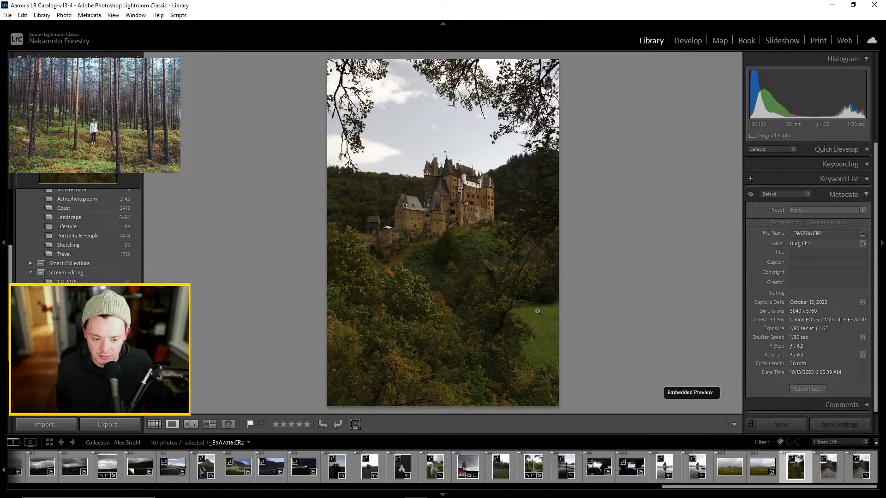
click(154, 423)
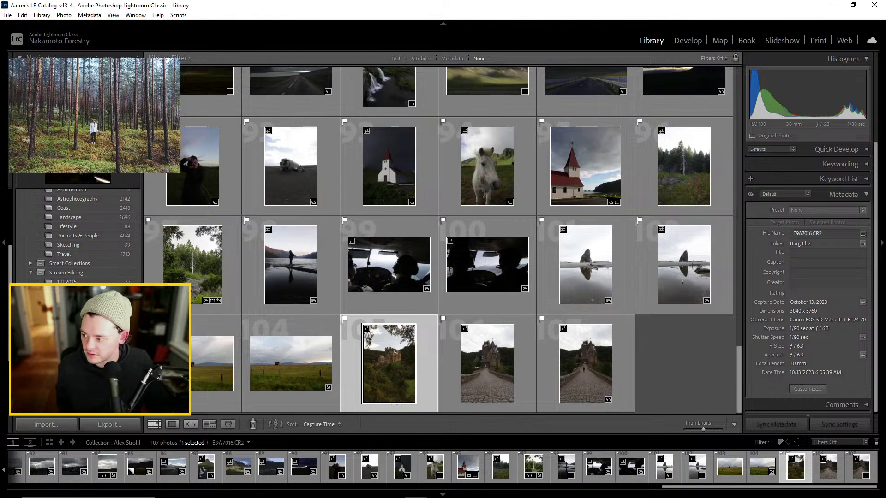
Check the 1.23.2025 stream editing collection and show the 1.26.2025 collection for forest photos
click(68, 291)
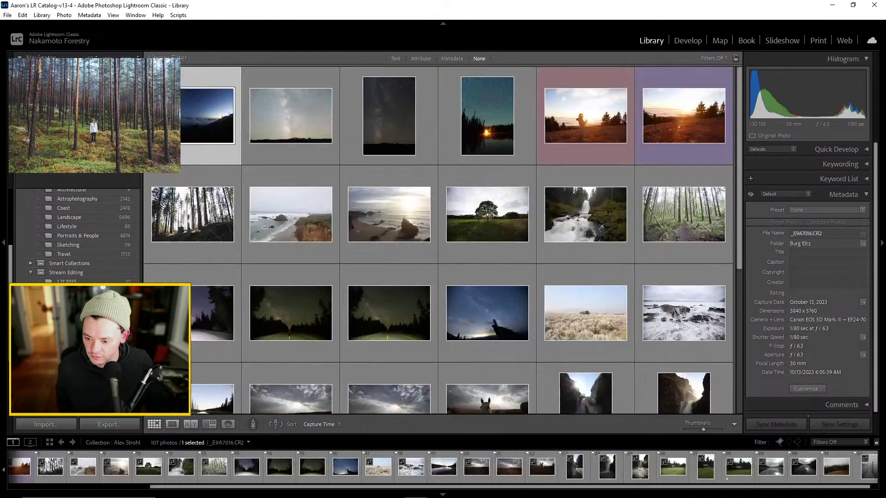
click(69, 299)
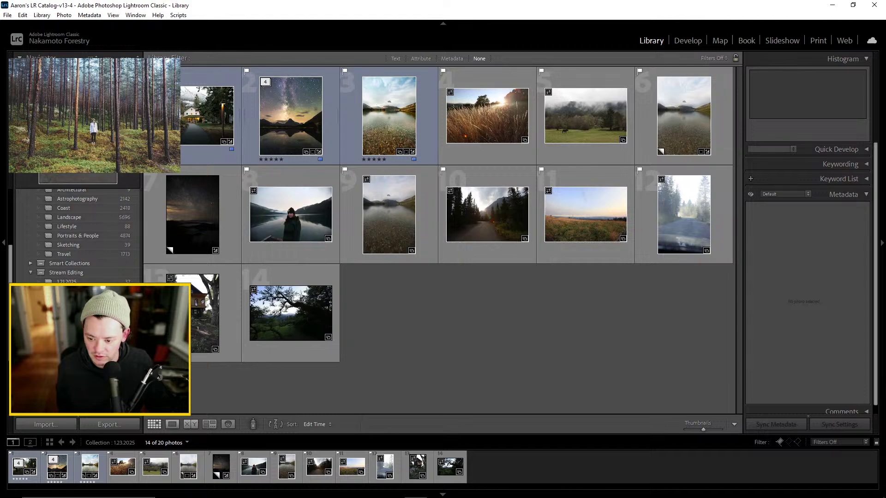
click(67, 299)
click(663, 214)
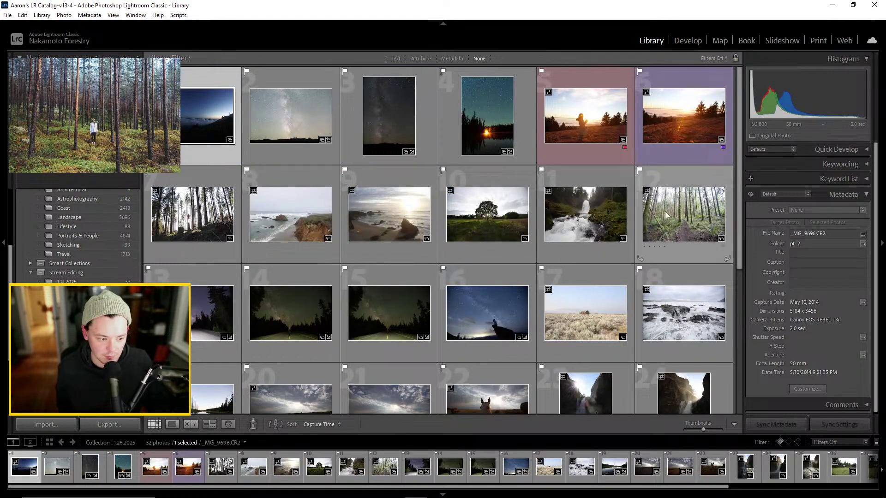
View the forest trail photo _MG_3276.CR2 enlarged, then open the backlit forest photo _MG_9252.CR2 with the person on a stump instead
double_click(668, 205)
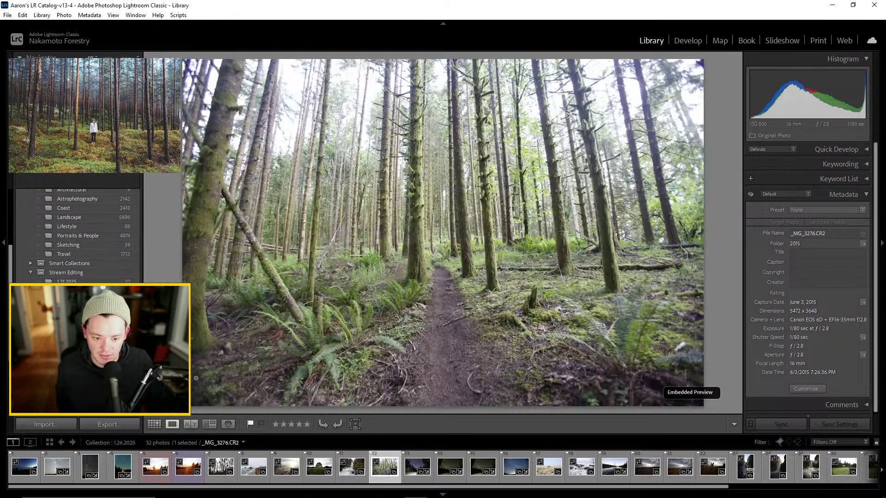
click(154, 424)
double_click(207, 213)
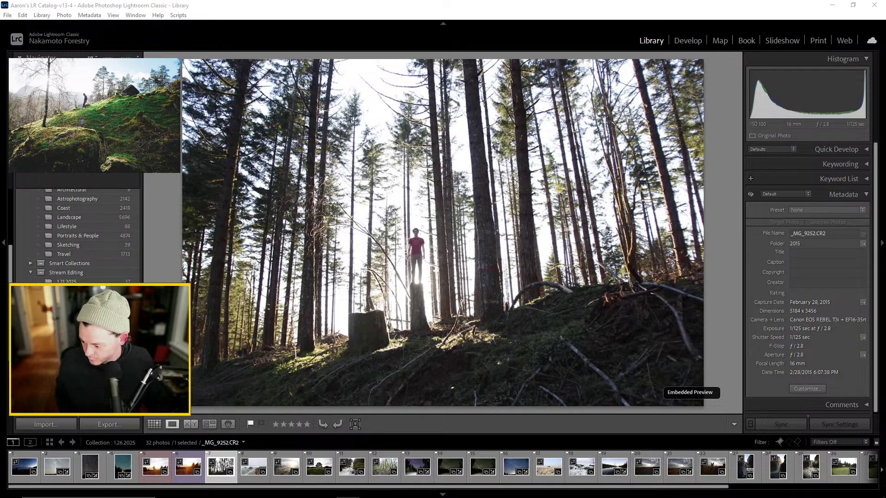
Resize the Norway-Part-I_02.jpg reference window, compare it beside the forest photo, move it aside and return to Lightroom Classic
key(alt+Tab)
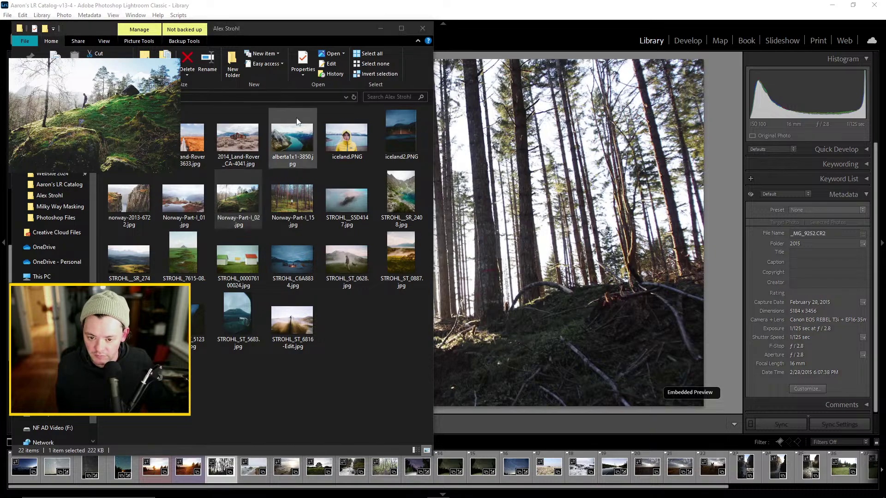
click(381, 28)
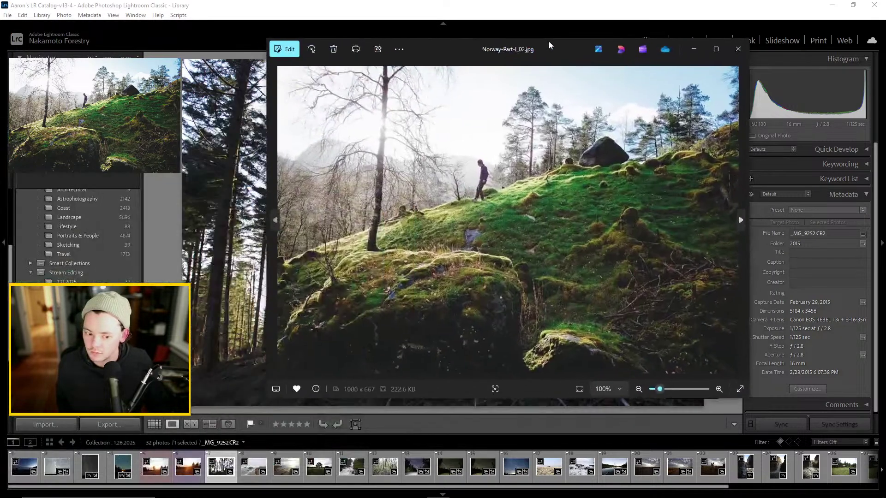
drag(548, 40, 643, 50)
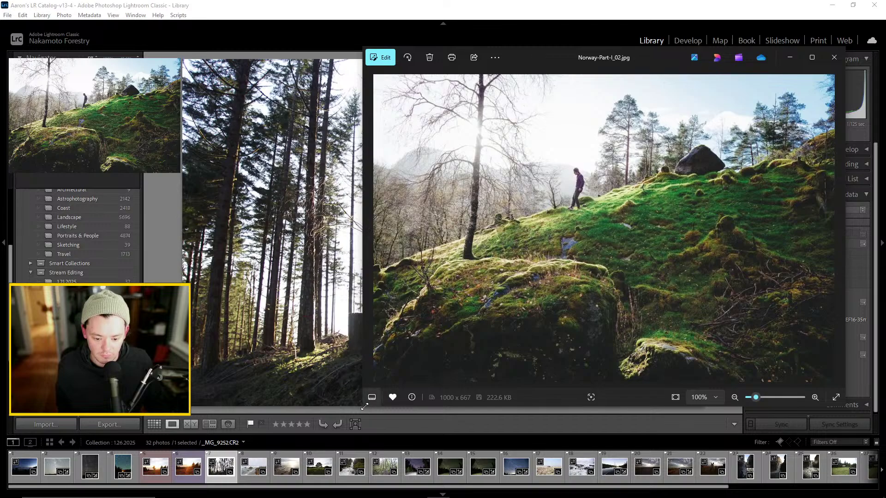
drag(365, 409, 558, 280)
drag(666, 49, 693, 54)
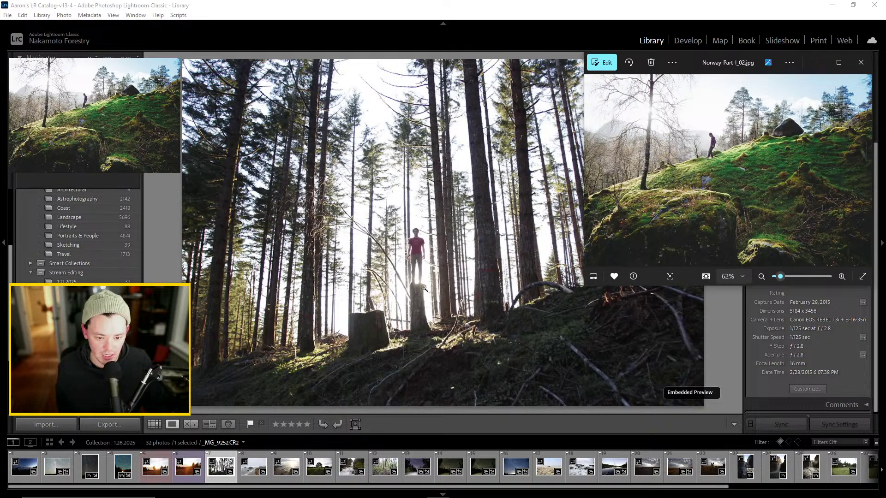
drag(690, 57, 353, 124)
key(alt+Tab)
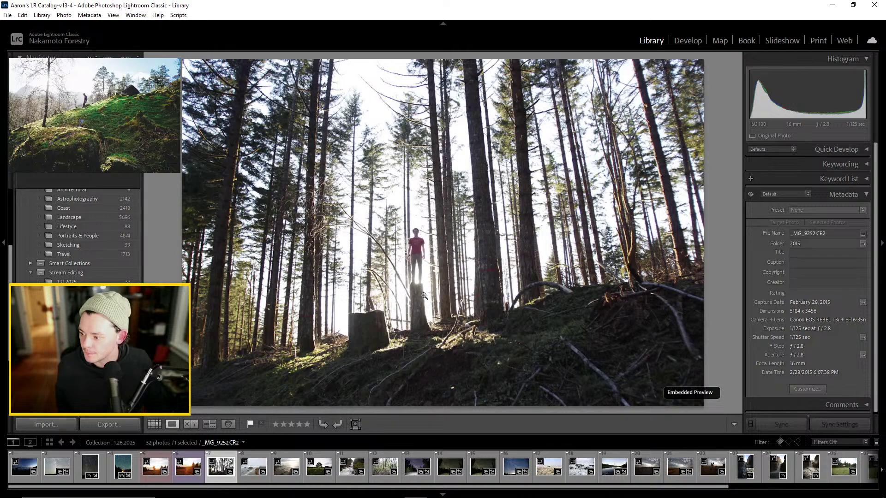
Enable lens profile corrections and chromatic aberration removal for the backlit forest photo in the Develop module
click(686, 41)
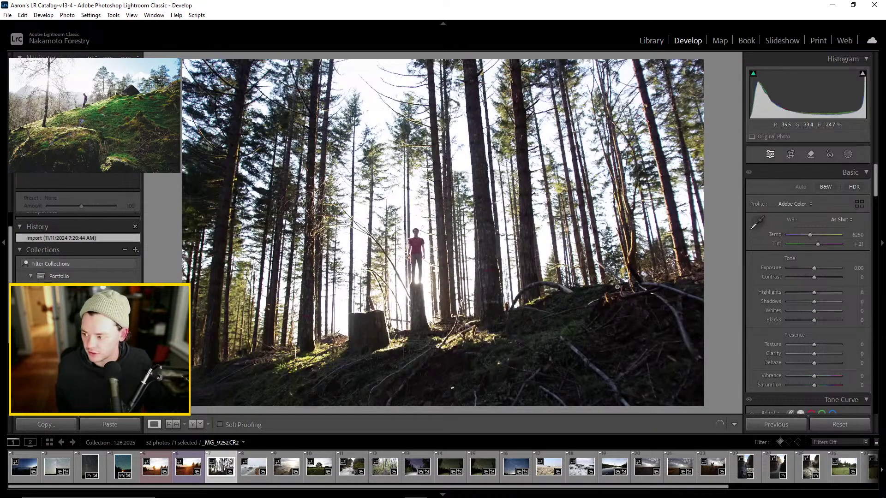
scroll(855, 312, down, 10)
scroll(856, 312, down, 15)
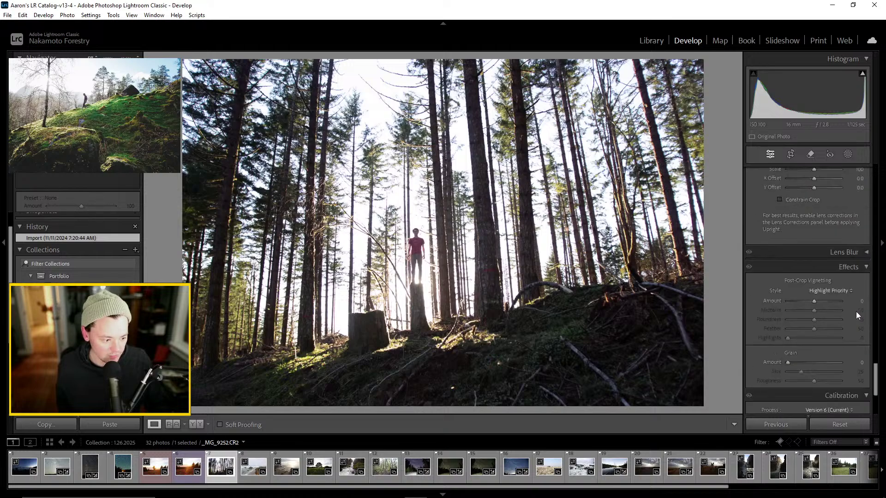
scroll(814, 299, up, 6)
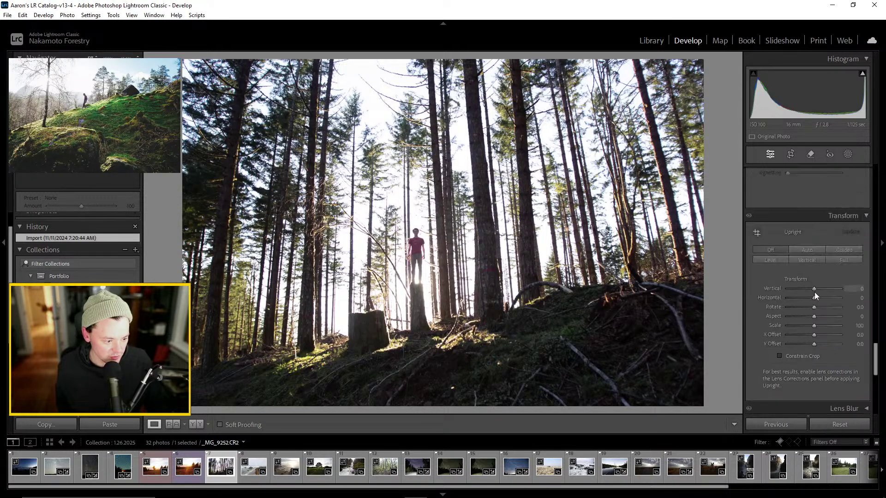
click(768, 223)
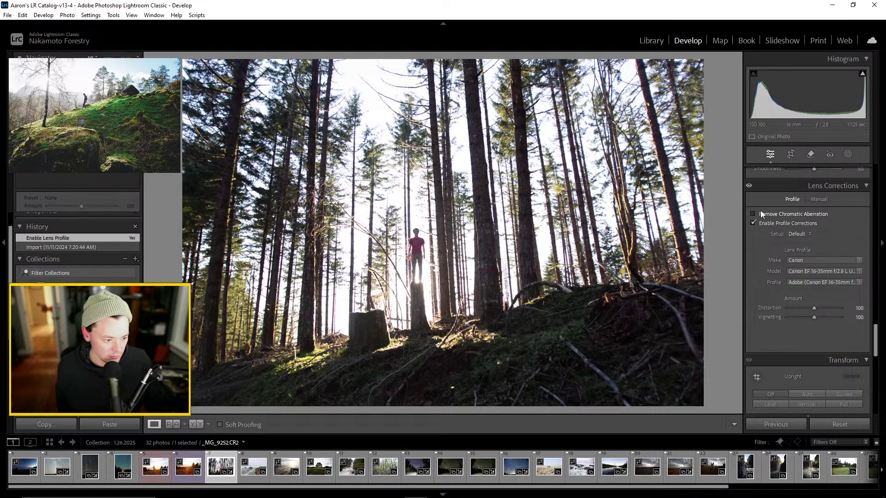
click(753, 214)
Set the forest photo's sharpening amount to 68 and return to the Library module
scroll(811, 273, up, 3)
drag(808, 302, 811, 305)
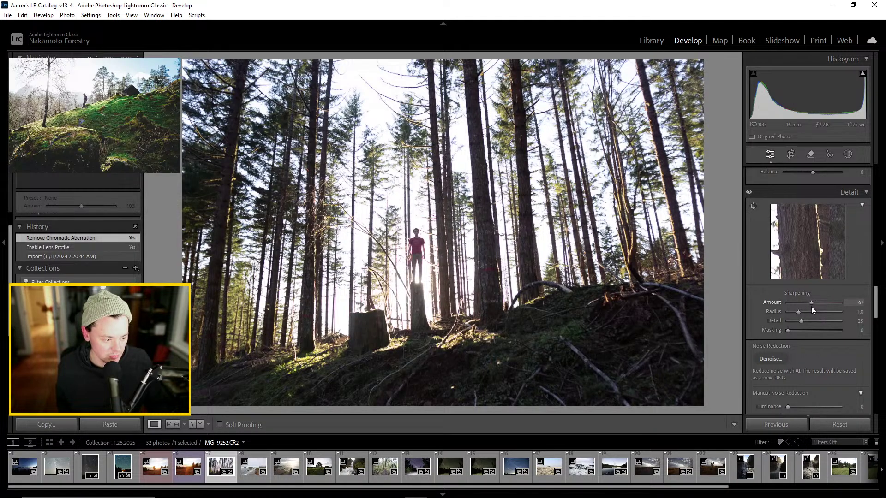
drag(812, 306, 808, 306)
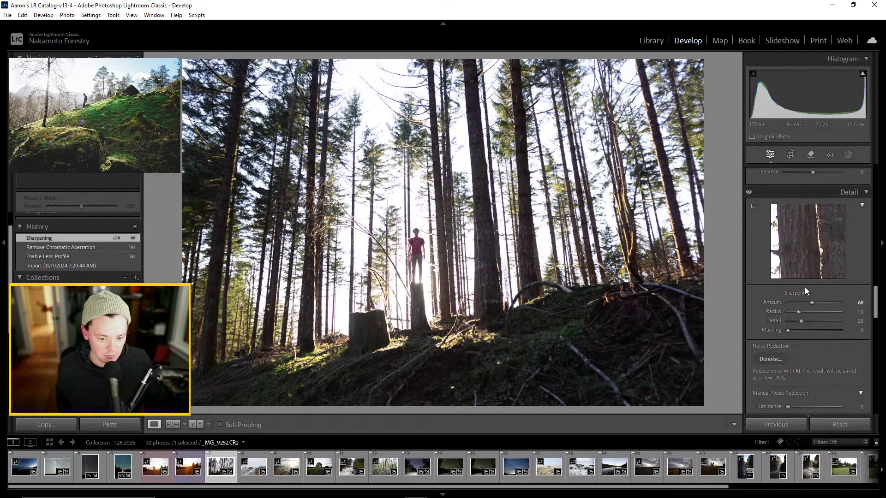
scroll(804, 288, up, 10)
scroll(819, 288, up, 5)
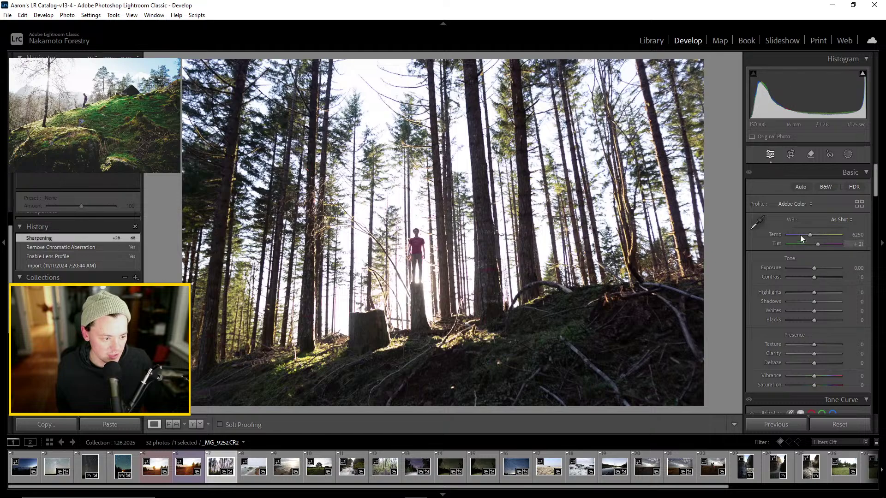
click(650, 40)
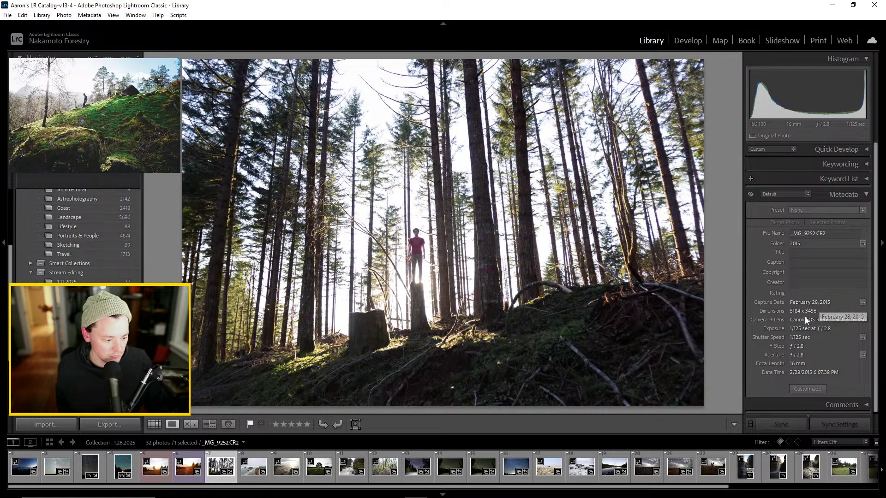
Straighten the backlit forest photo in the Develop module with a crop angle of 1.65
key(d)
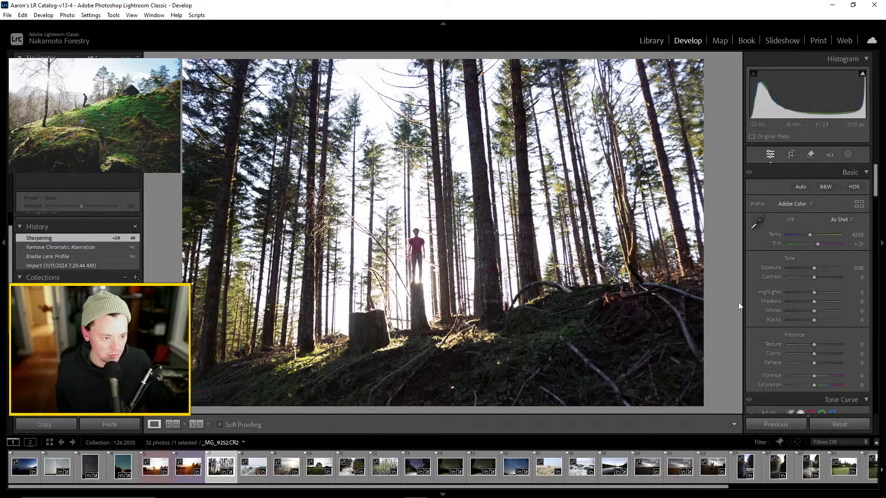
click(791, 155)
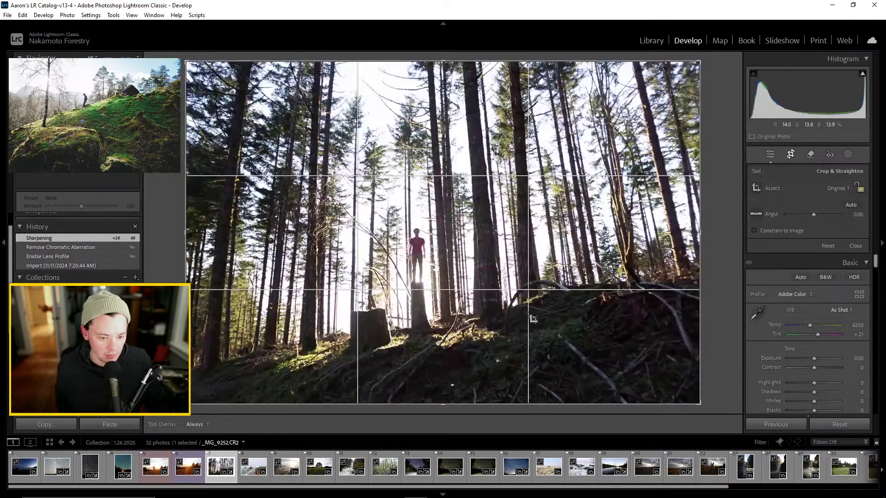
click(857, 215)
text(1.22)
key(Return)
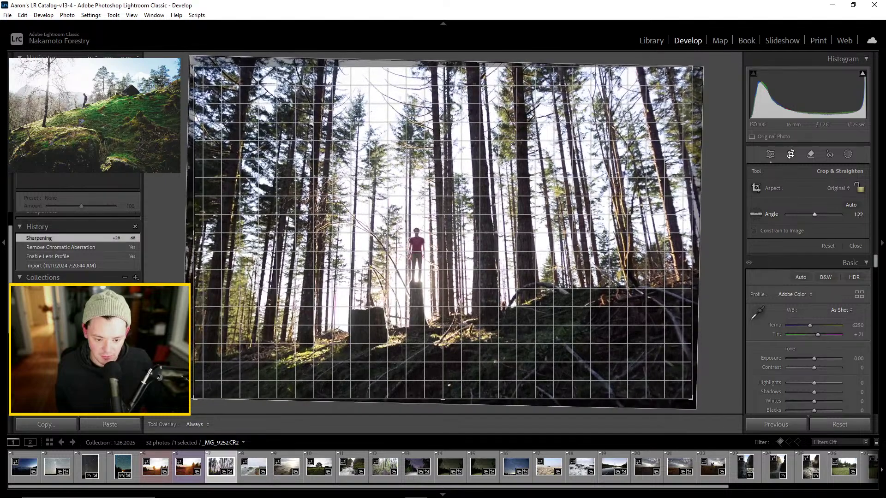
drag(857, 215, 864, 214)
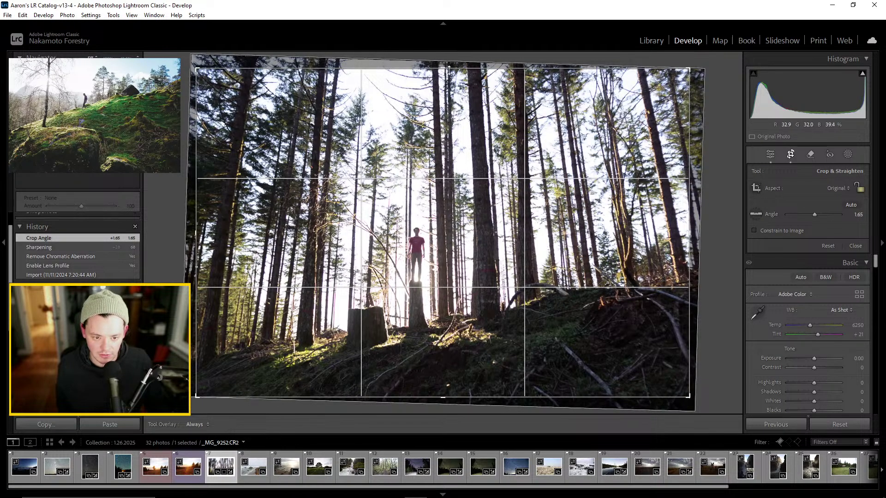
Crop the forest photo slightly along its upper edge and more along its right-hand edge, using a custom aspect ratio
drag(443, 68, 484, 73)
drag(689, 227, 662, 235)
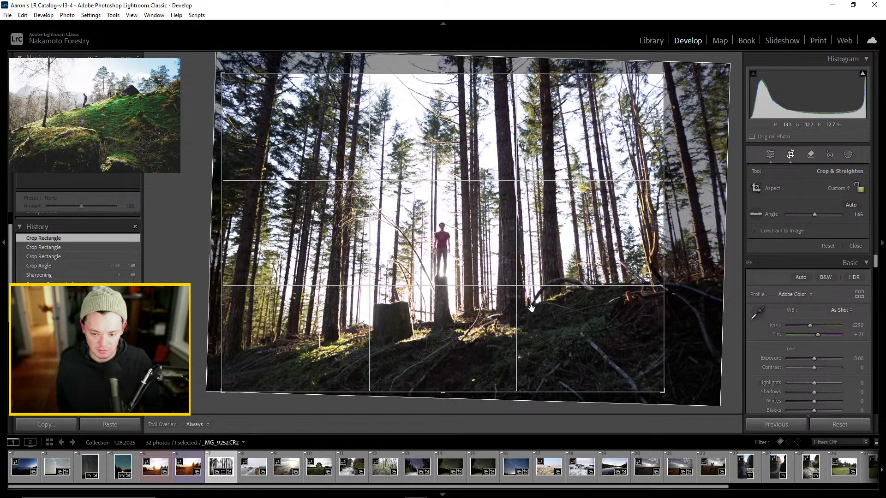
key(Return)
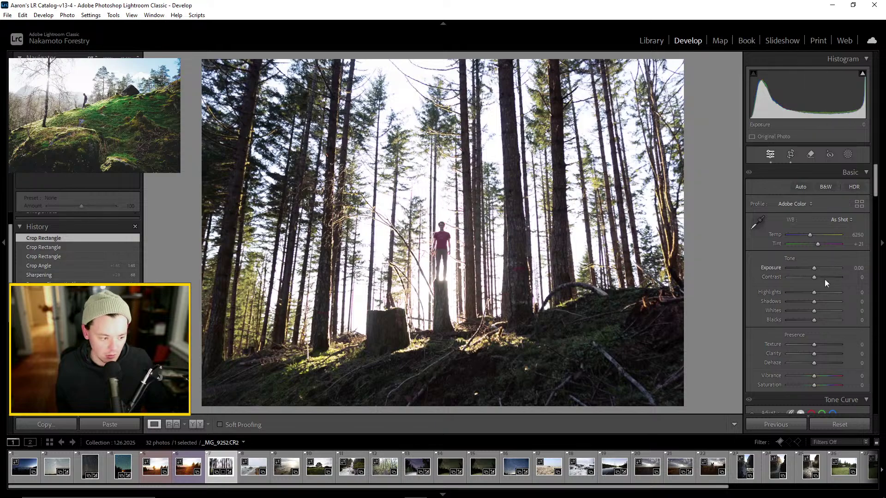
Set the forest photo's exposure to +0.61, contrast to +25 and highlights to -30
drag(812, 269, 815, 272)
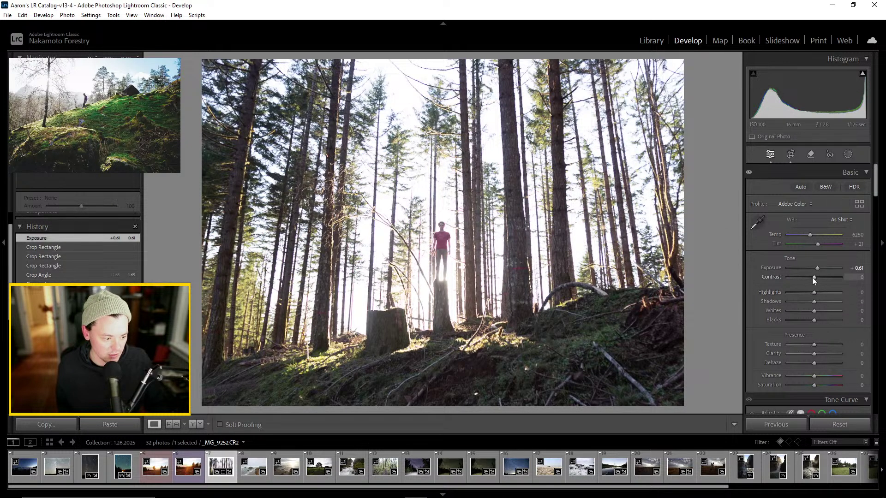
drag(812, 278, 818, 279)
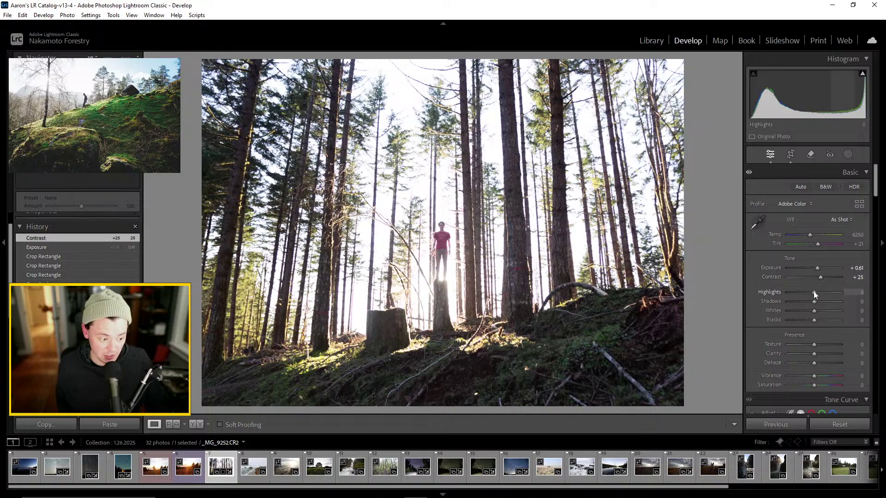
mouse_move(814, 291)
mouse_down()
mouse_move(768, 297)
mouse_move(803, 298)
mouse_up()
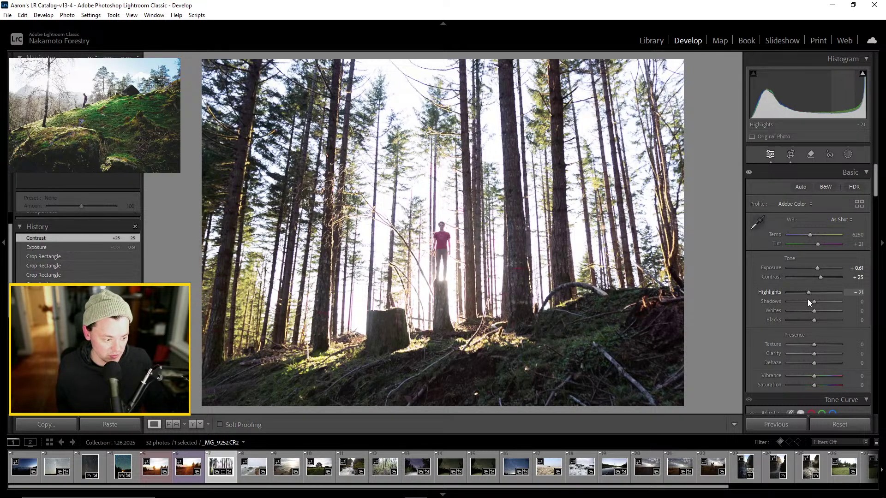
drag(807, 300, 805, 300)
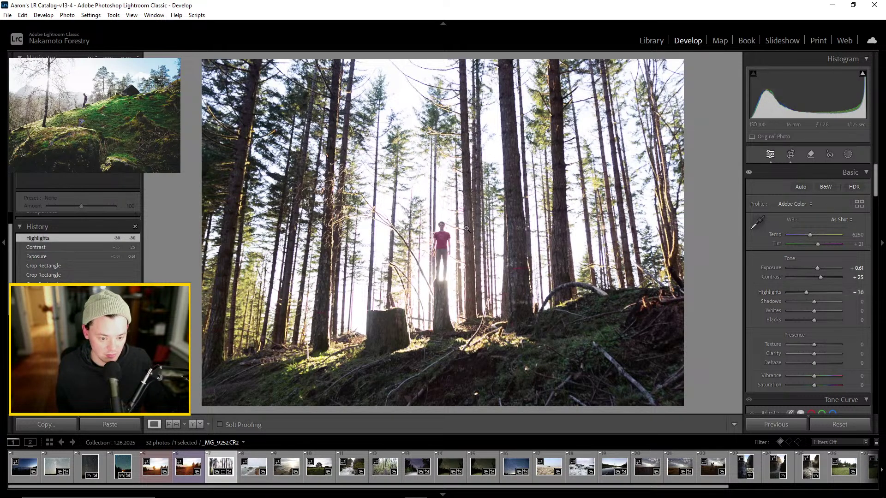
click(462, 230)
click(450, 241)
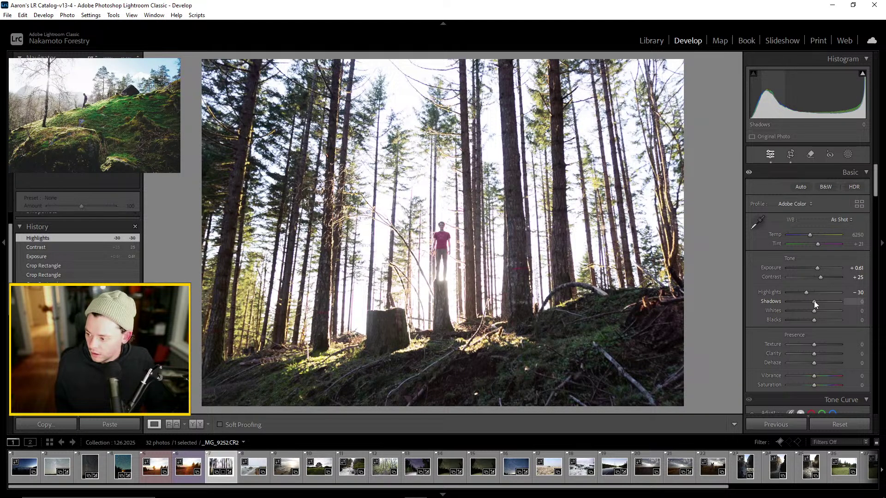
Set the forest photo's shadows to +18 and its blacks to -32
mouse_move(814, 301)
mouse_down()
mouse_move(802, 303)
mouse_move(824, 306)
mouse_move(809, 309)
mouse_move(818, 321)
mouse_move(807, 321)
mouse_move(818, 306)
mouse_up()
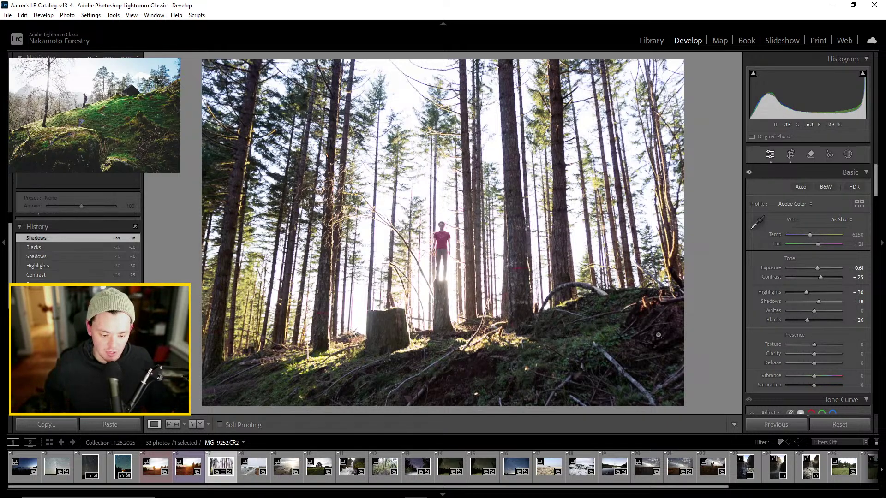
drag(805, 323, 804, 325)
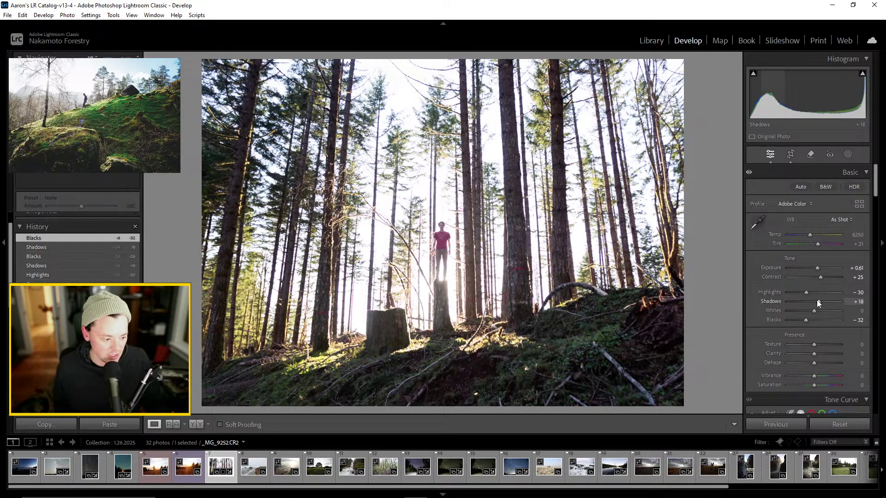
drag(818, 303, 817, 303)
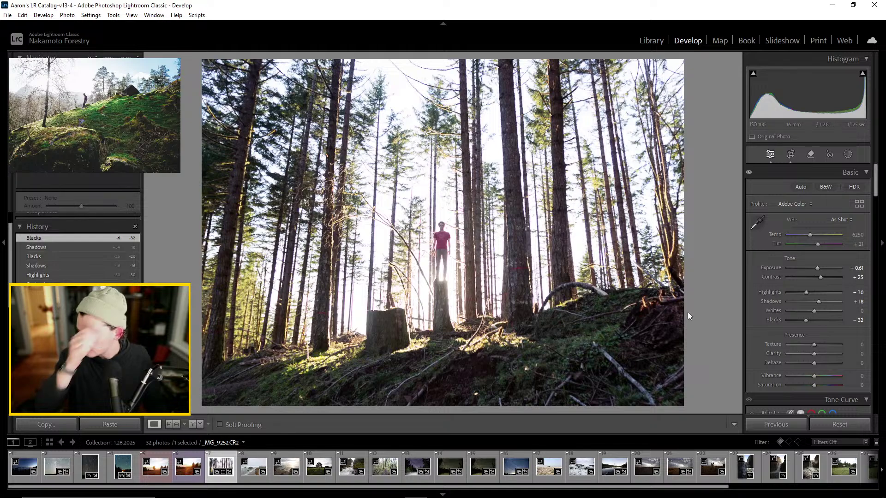
Check the sunlit ground beside the stump, cool the photo's temperature to 5750 and lower its whites to -60
click(318, 357)
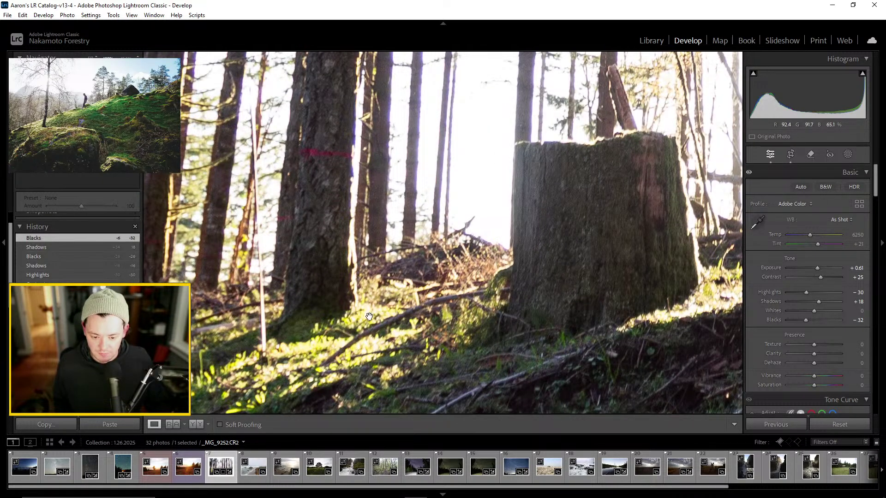
click(370, 317)
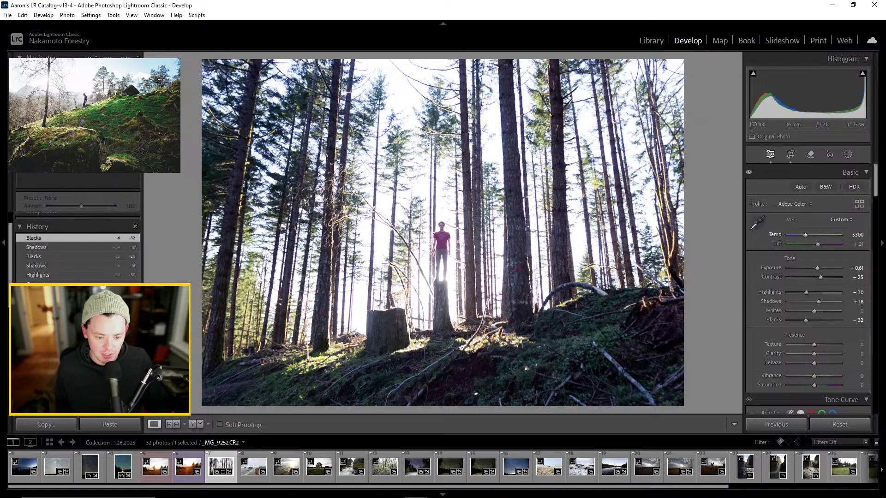
key(Up)
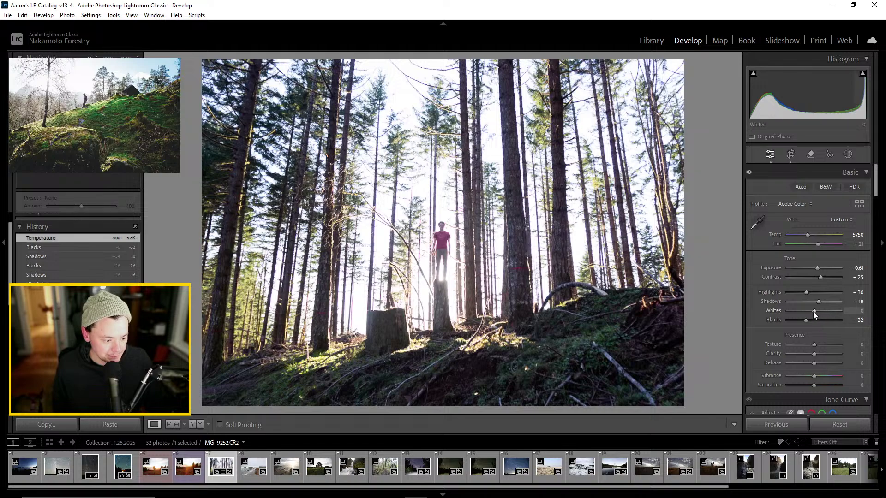
drag(814, 311, 790, 322)
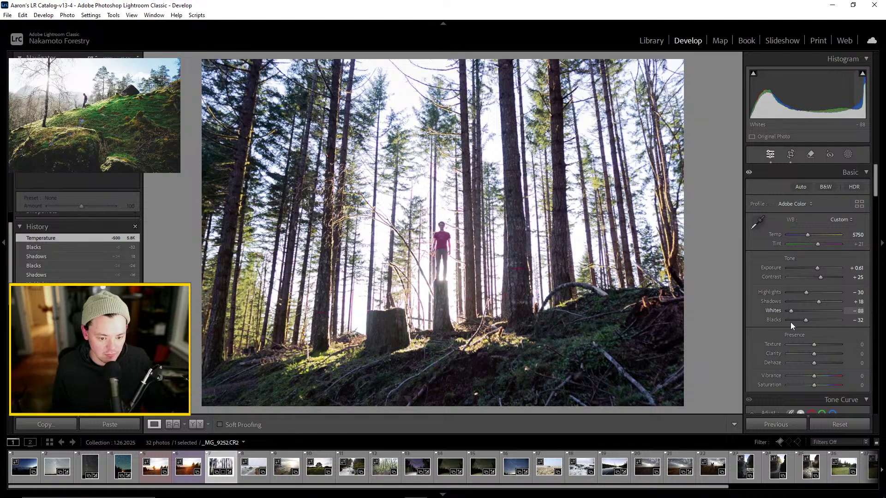
mouse_move(862, 74)
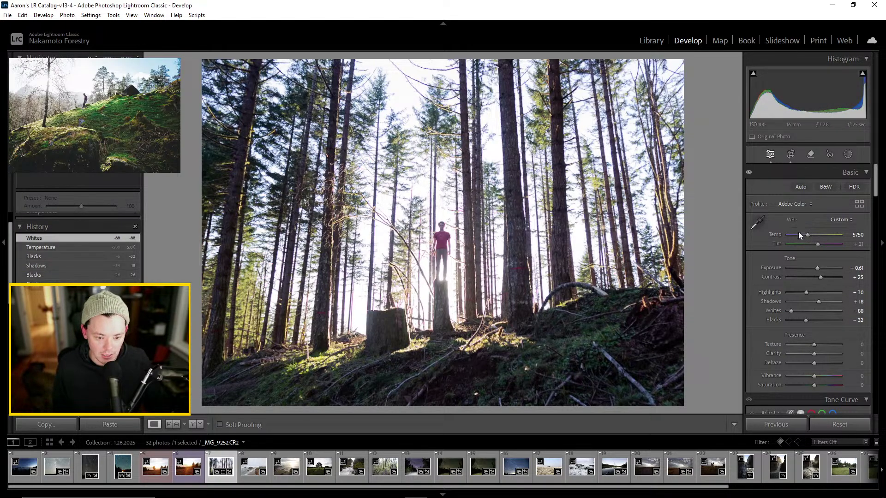
drag(790, 314, 797, 312)
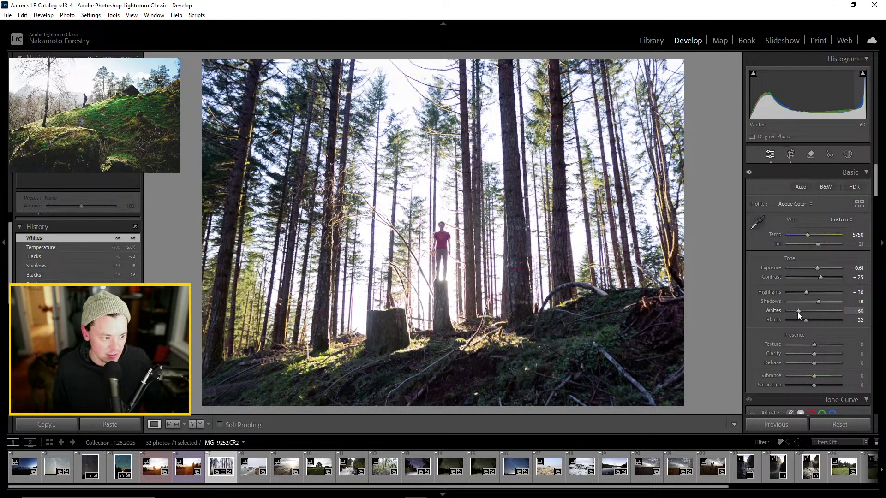
Lower the Whites to -70 and check the standing figure and surrounding trees at close zoom
mouse_move(862, 75)
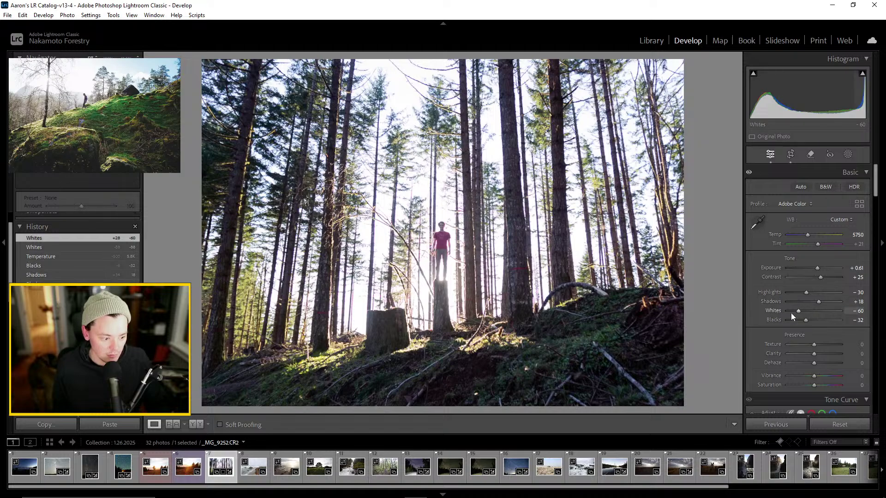
drag(794, 312, 793, 311)
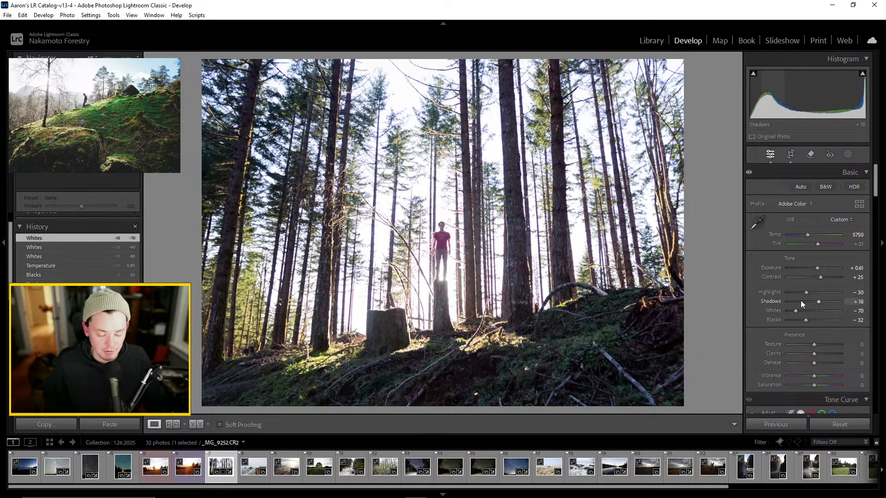
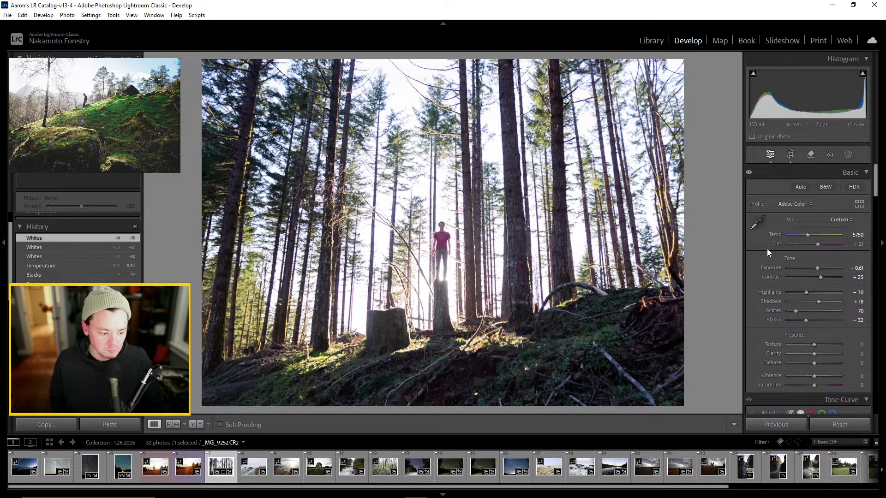
click(422, 203)
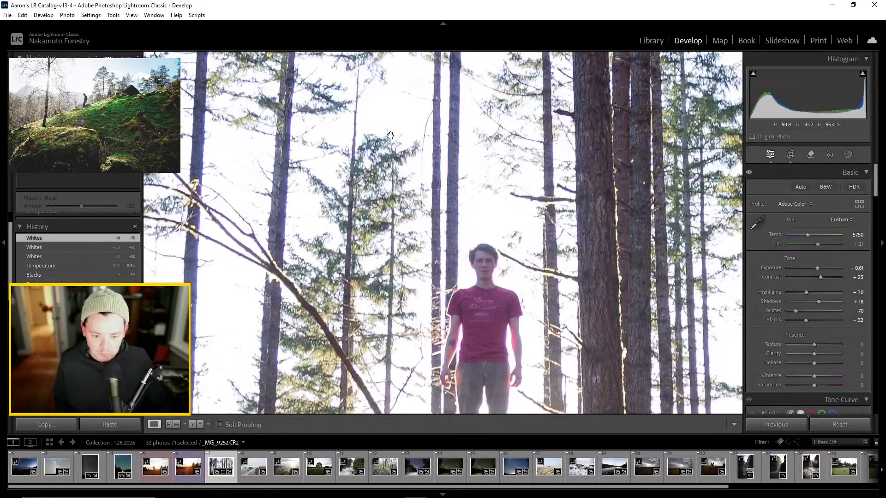
click(552, 272)
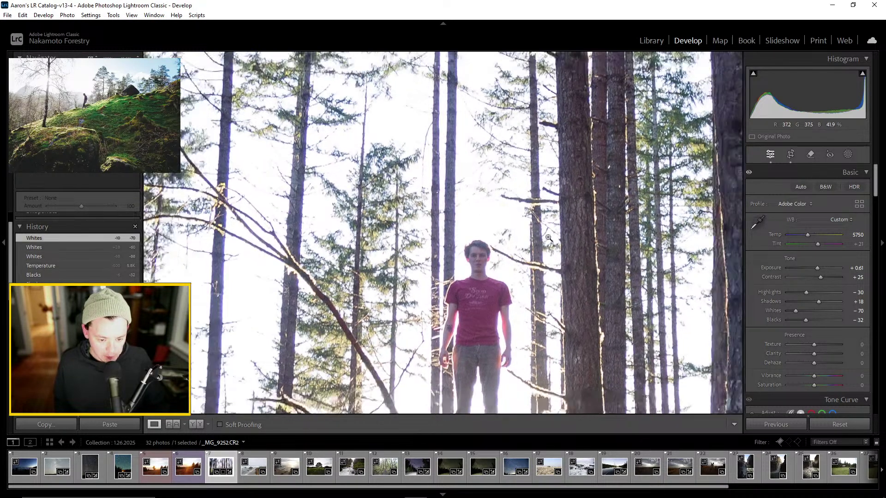
Set the photo's Clarity to +14 and Dehaze to +4
scroll(821, 299, down, 3)
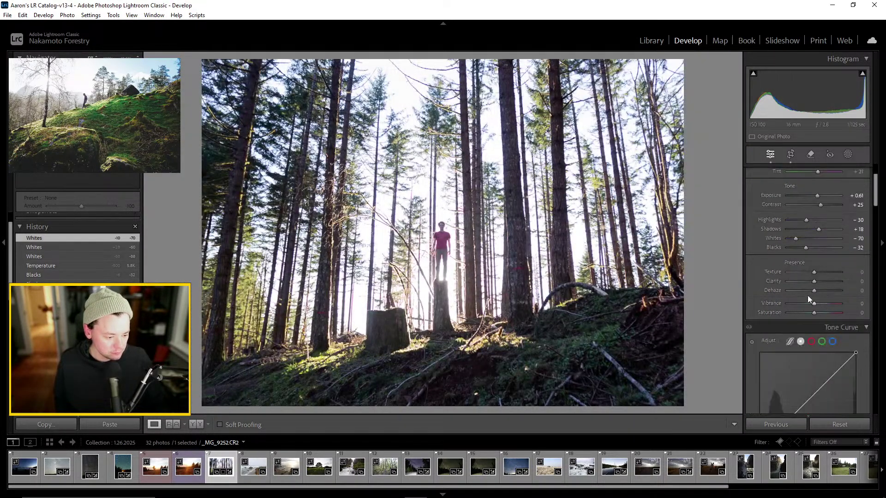
drag(817, 282, 817, 281)
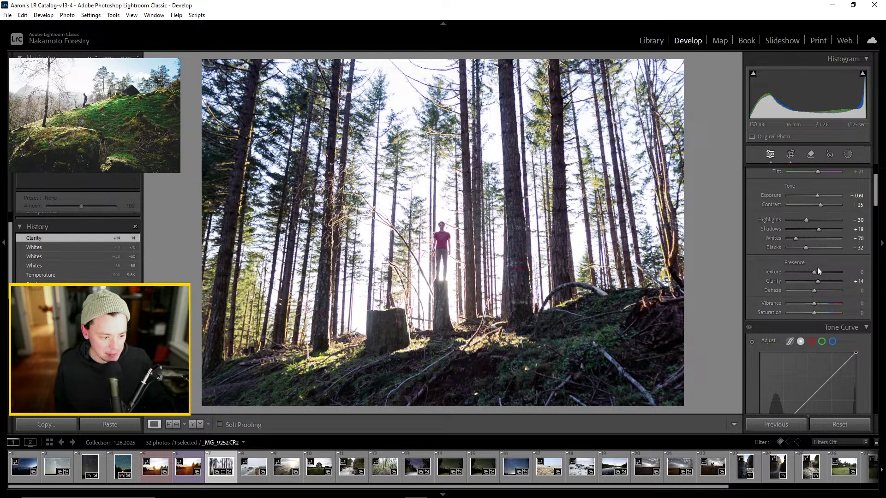
mouse_move(814, 291)
mouse_down()
mouse_move(824, 291)
mouse_move(806, 291)
mouse_move(813, 297)
mouse_up()
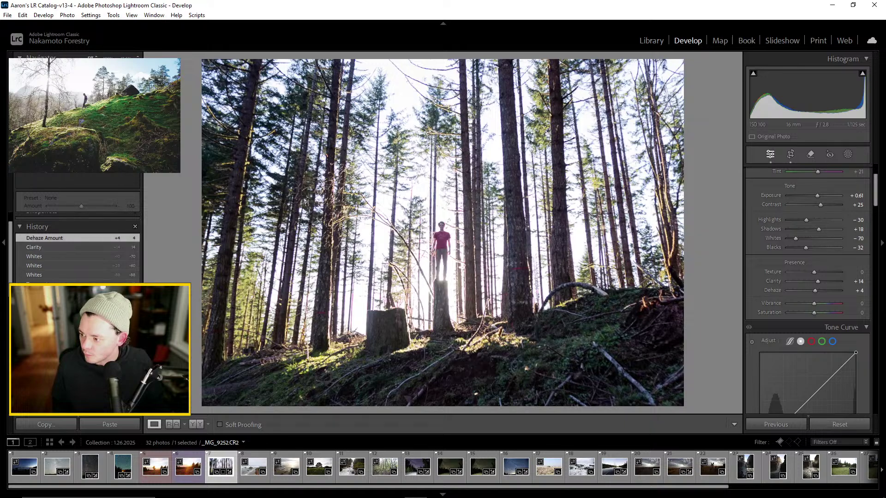
Compare the edit with the reference photo Norway-Part-I_02.jpg and set the white balance Tint to -2
drag(22, 363, 177, 175)
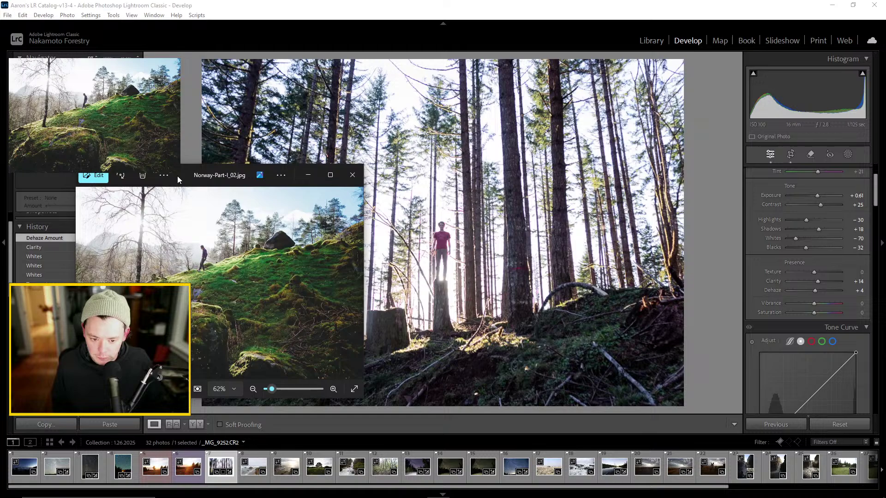
click(352, 175)
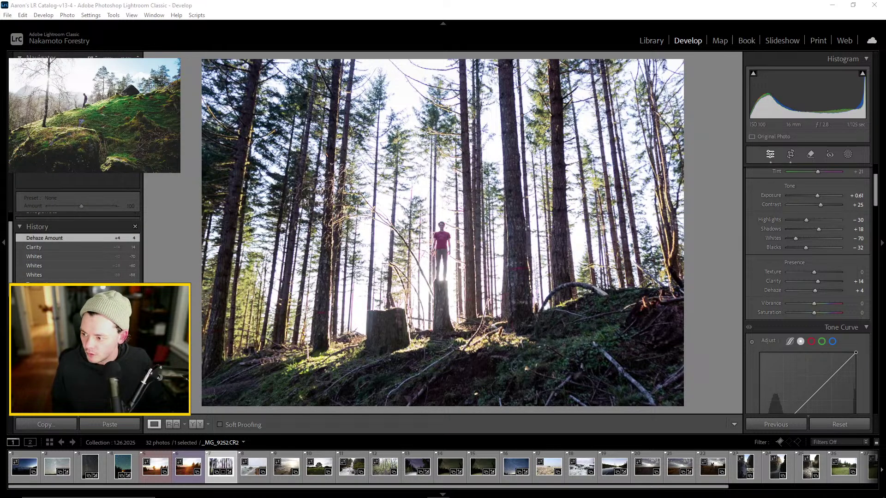
scroll(774, 229, up, 3)
drag(816, 244, 813, 244)
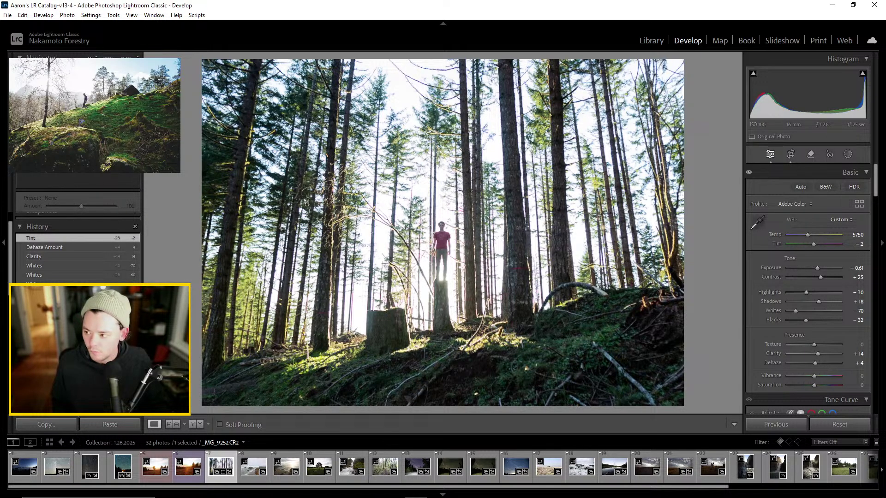
key(alt+Tab)
drag(214, 156, 176, 117)
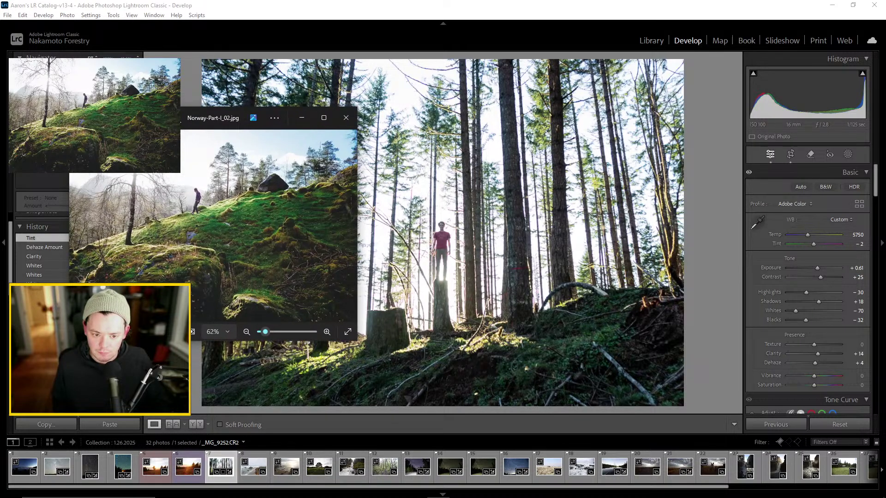
drag(176, 117, 143, 127)
key(alt+Tab)
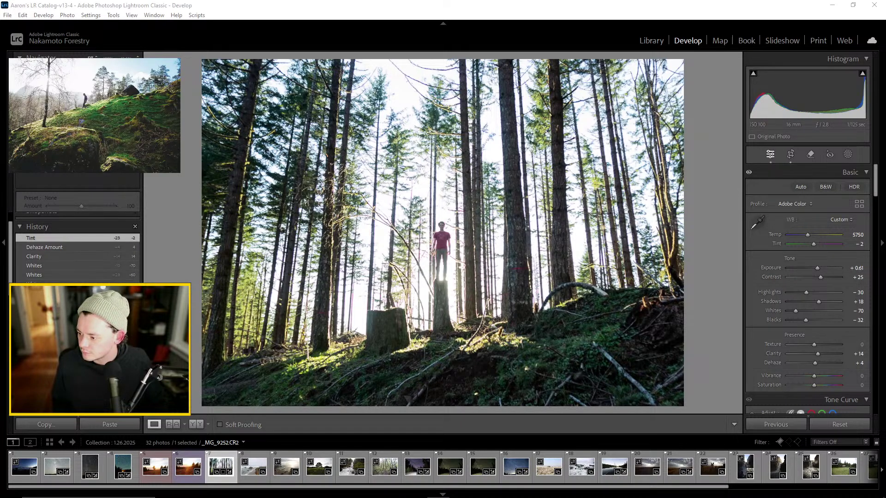
Shape the tone curve with a lifted black point, slightly lowered white point, and points at input 72/output 81 and input 211/output 220
scroll(800, 262, down, 4)
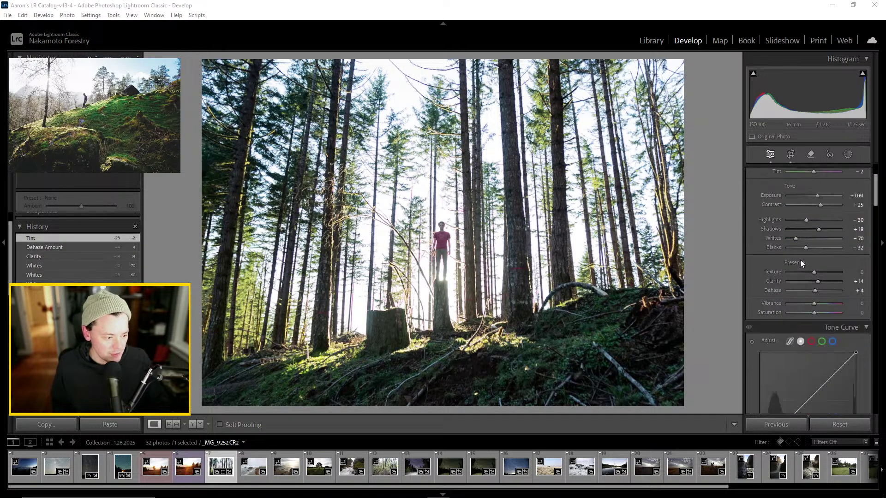
drag(807, 330, 810, 322)
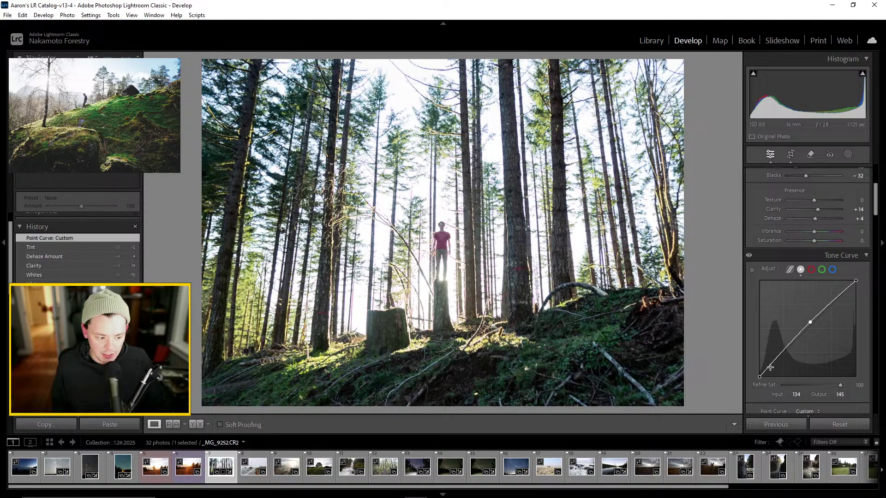
mouse_move(785, 352)
mouse_down()
mouse_move(757, 376)
mouse_move(753, 369)
mouse_move(773, 364)
mouse_move(785, 345)
mouse_up()
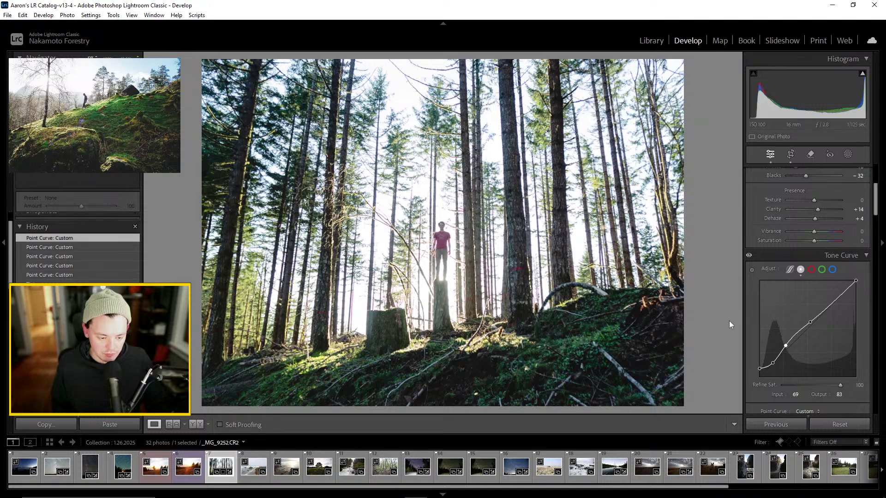
drag(818, 312, 839, 291)
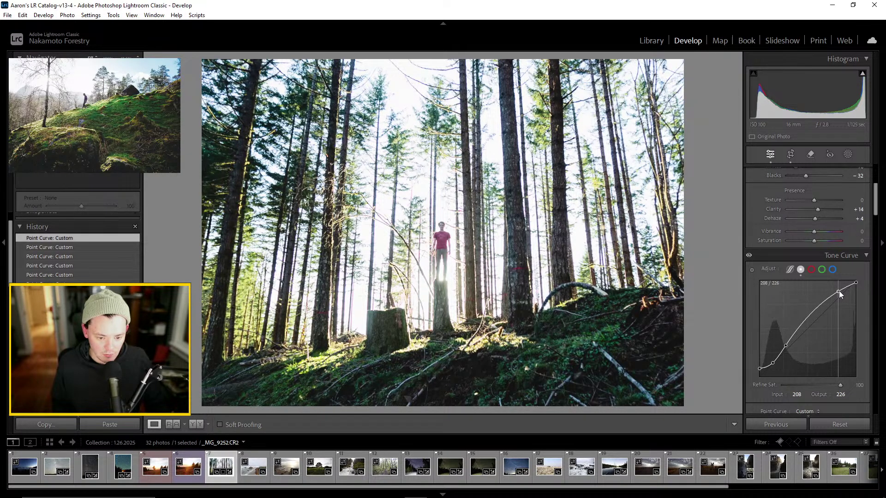
drag(839, 290, 840, 293)
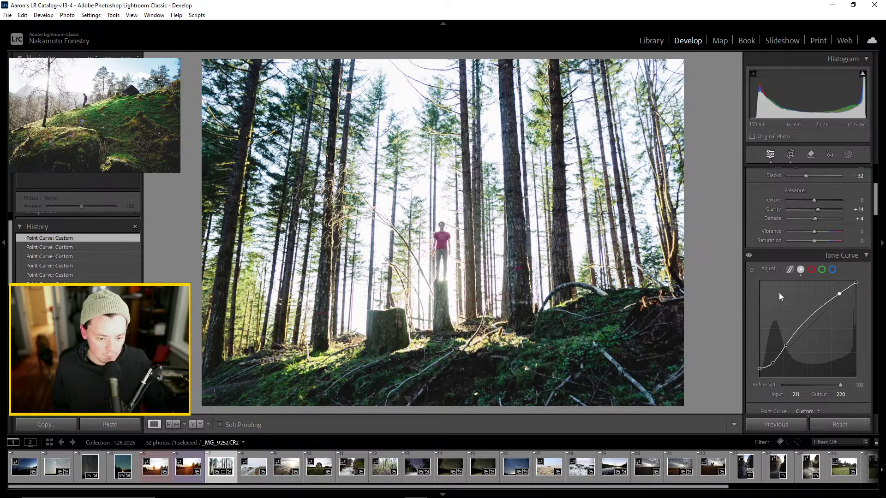
drag(785, 345, 786, 347)
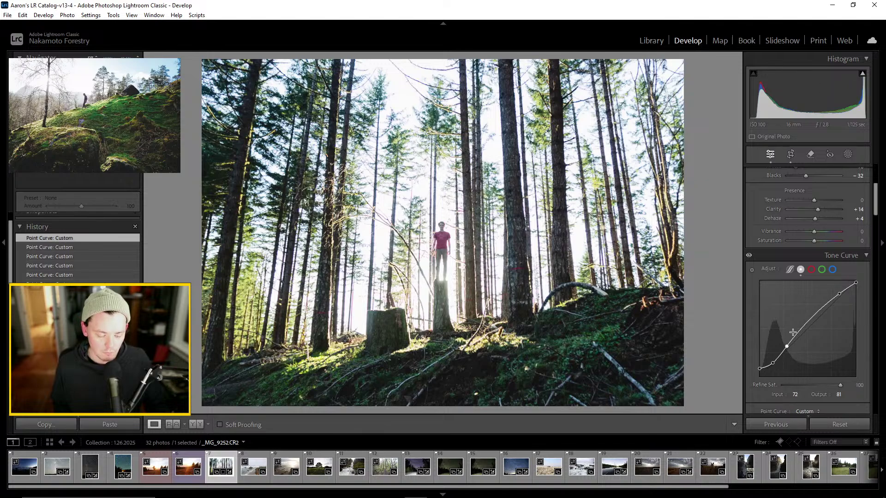
Compare with the reference photo again, then lower the tone curve's black point slightly and place its shadow point at input 37/output 36
scroll(849, 316, down, 4)
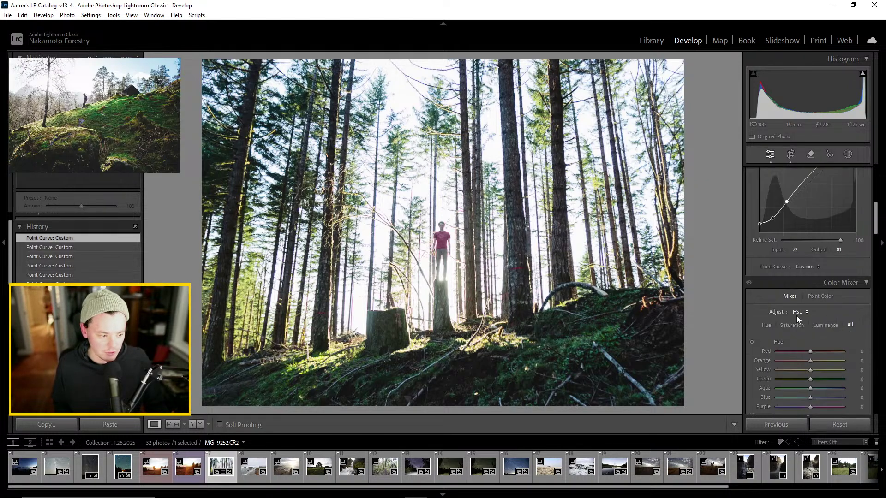
scroll(816, 323, down, 2)
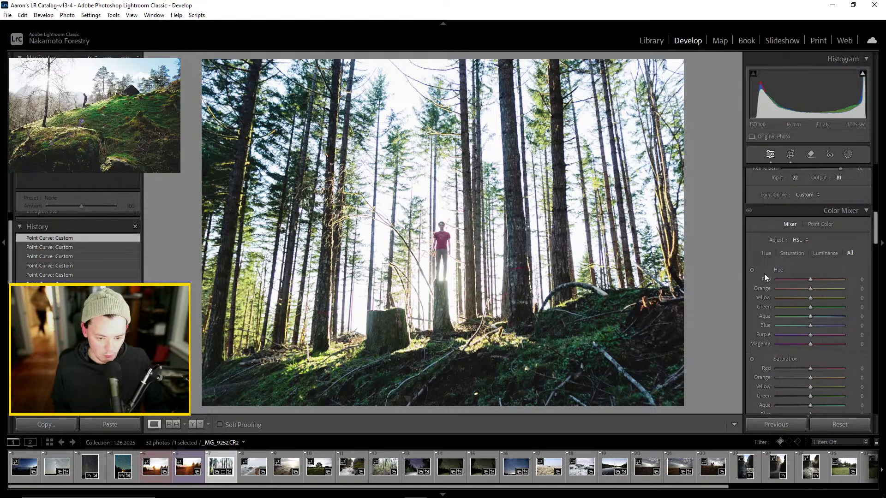
scroll(784, 305, down, 2)
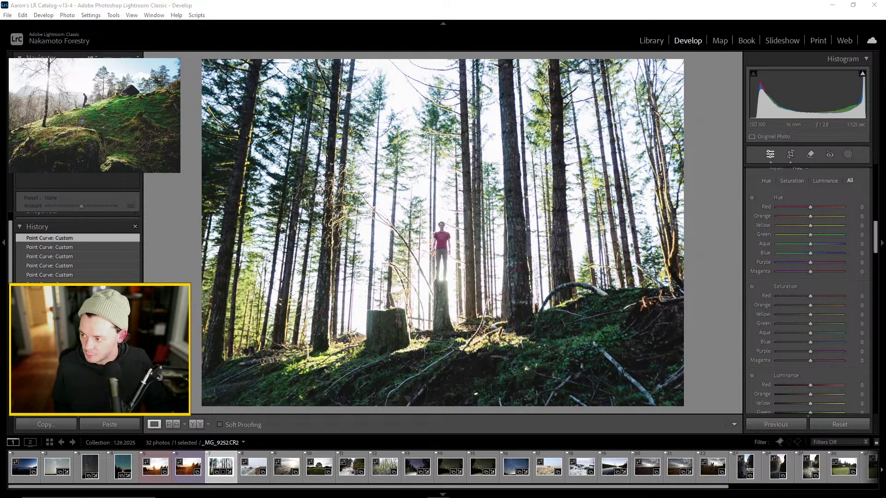
drag(208, 91, 658, 57)
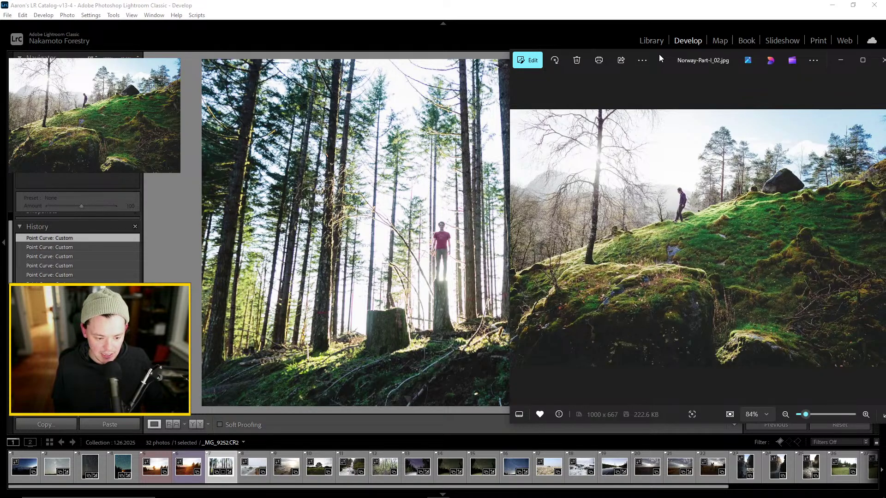
drag(658, 54, 272, 152)
click(846, 267)
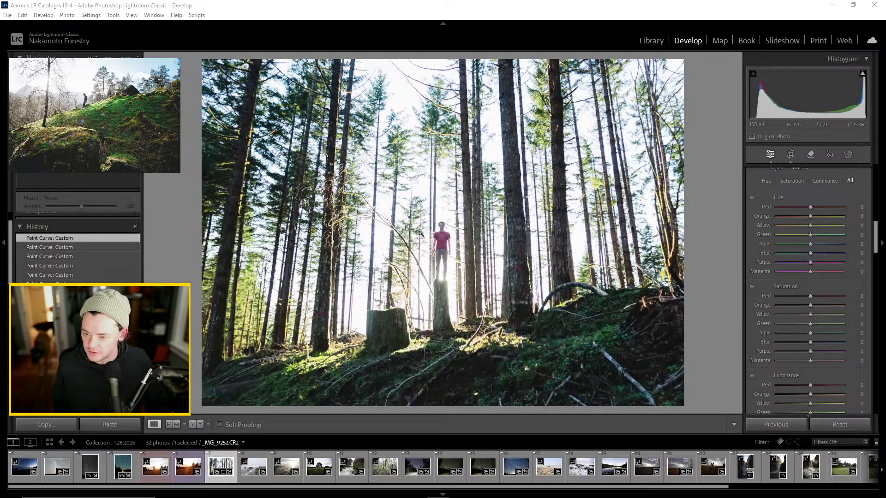
scroll(845, 271, up, 5)
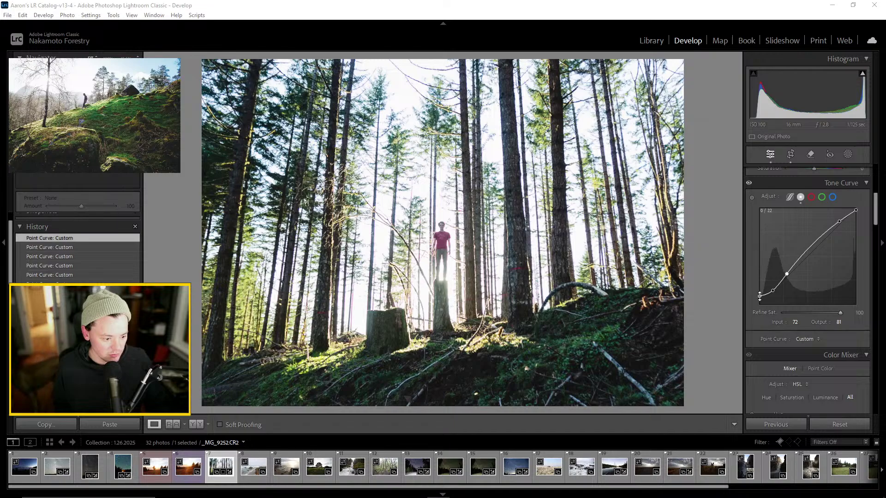
drag(759, 297, 773, 291)
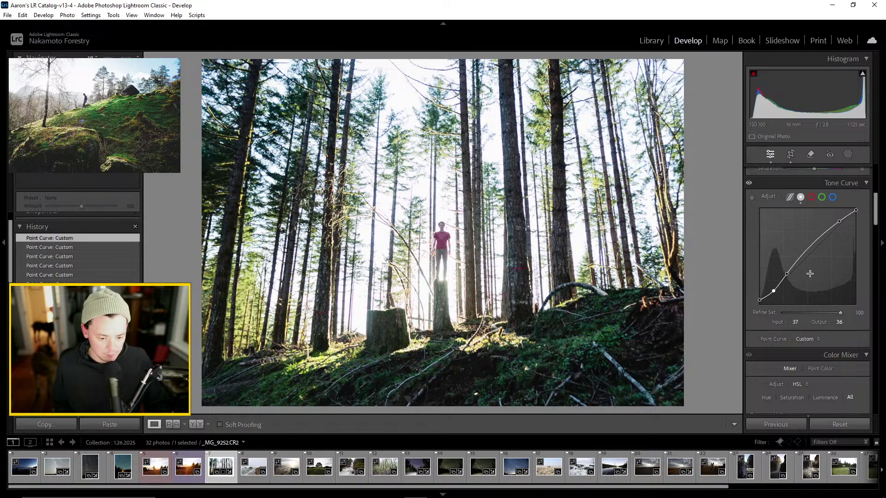
Shift the Green hue to +15 and reduce the Green saturation to -16 in the Color Mixer
scroll(784, 282, down, 2)
scroll(792, 267, down, 2)
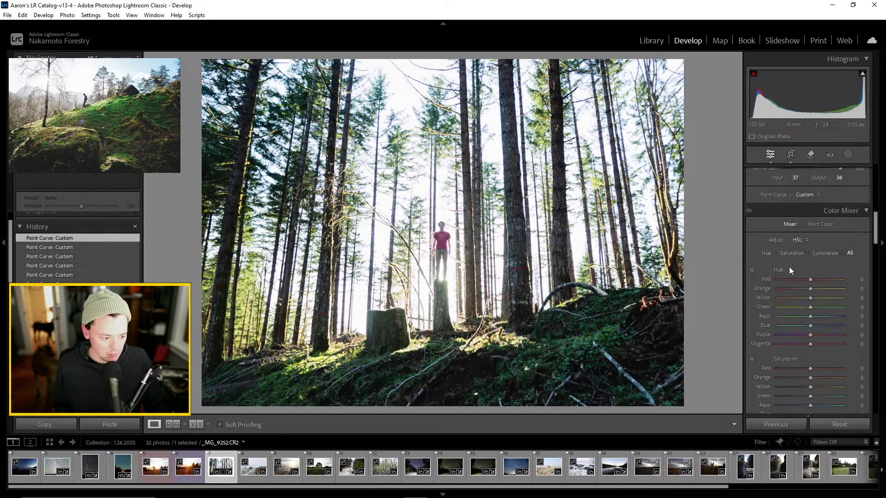
scroll(761, 272, down, 2)
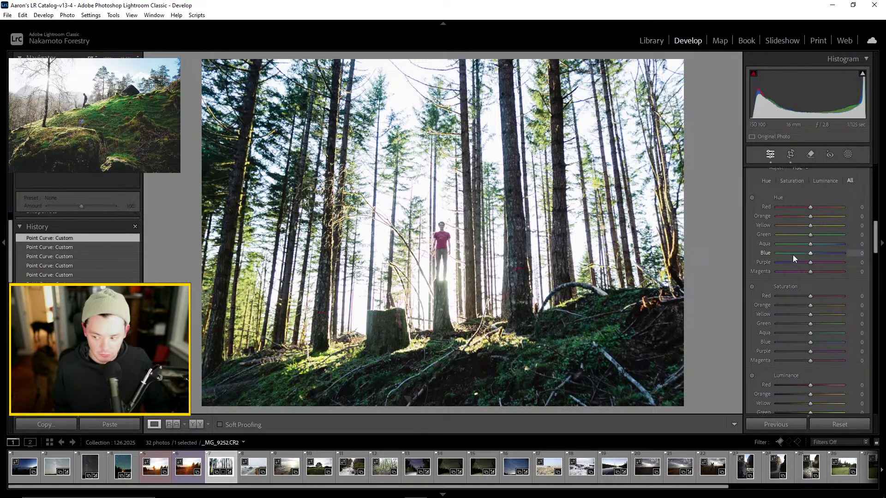
mouse_move(807, 234)
mouse_down()
mouse_move(815, 233)
mouse_move(797, 235)
mouse_move(817, 236)
mouse_up()
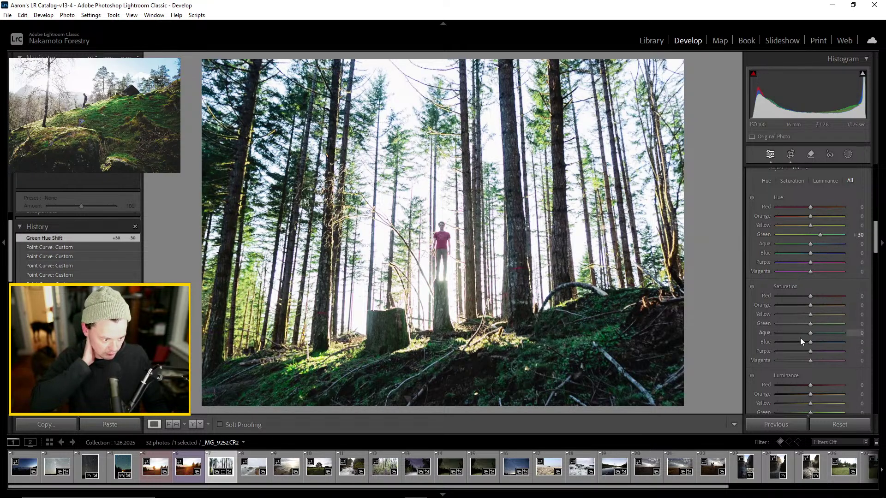
mouse_move(810, 324)
mouse_down()
mouse_move(788, 324)
mouse_move(805, 325)
mouse_up()
mouse_move(820, 234)
mouse_down()
mouse_move(840, 239)
mouse_move(798, 246)
mouse_move(814, 247)
mouse_up()
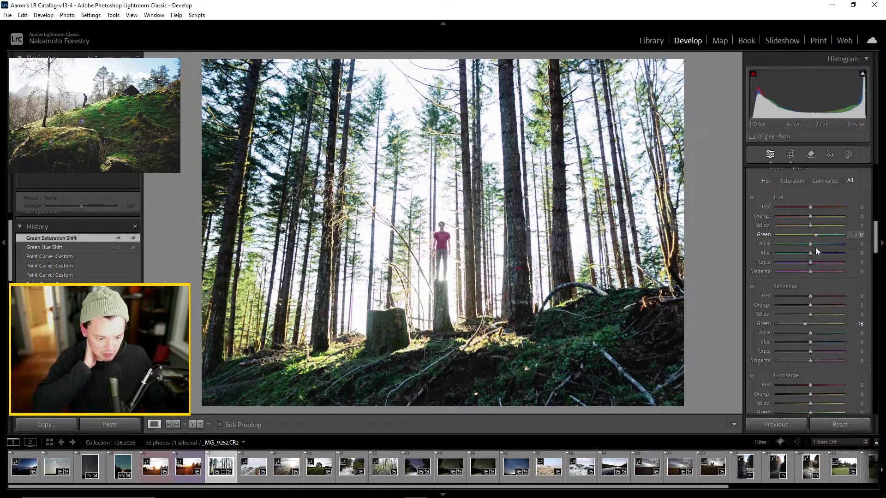
drag(815, 247, 815, 247)
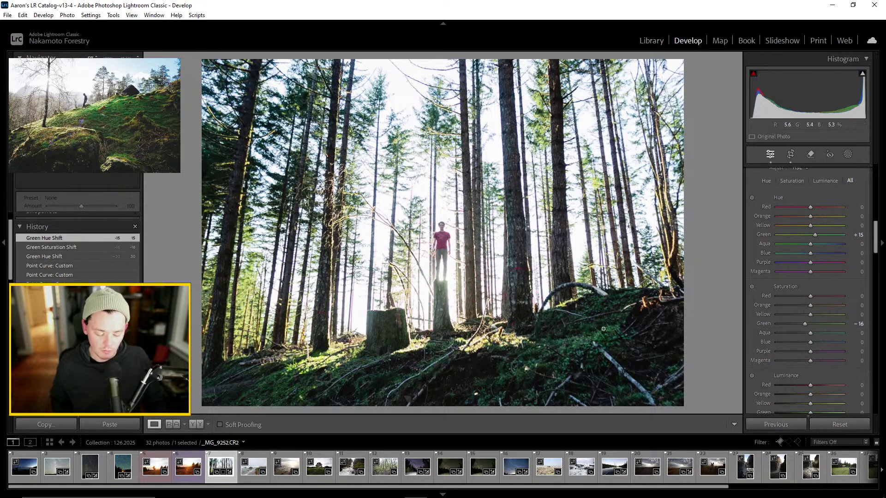
Warm the photo by setting the white balance Temperature to 6300
scroll(814, 263, up, 10)
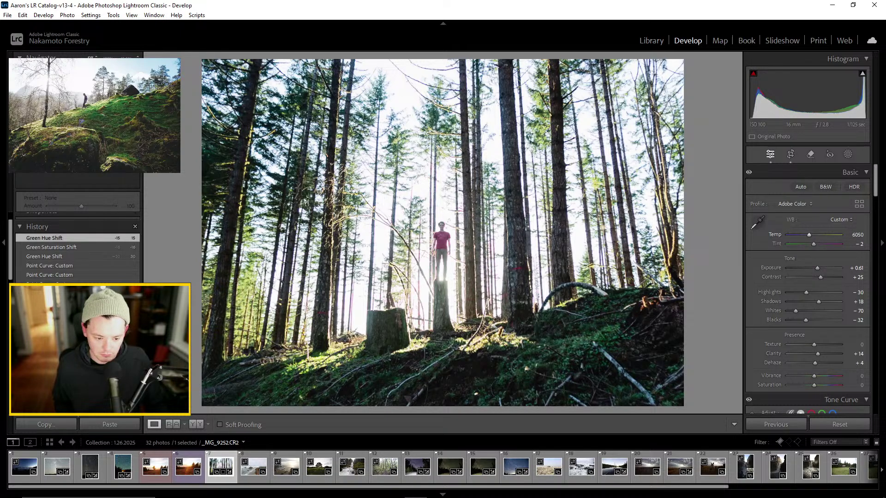
drag(810, 234, 815, 234)
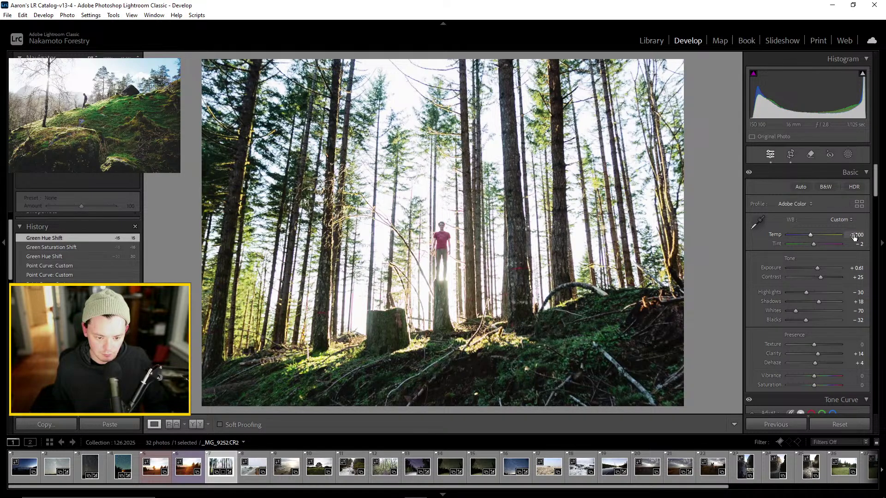
scroll(780, 300, down, 5)
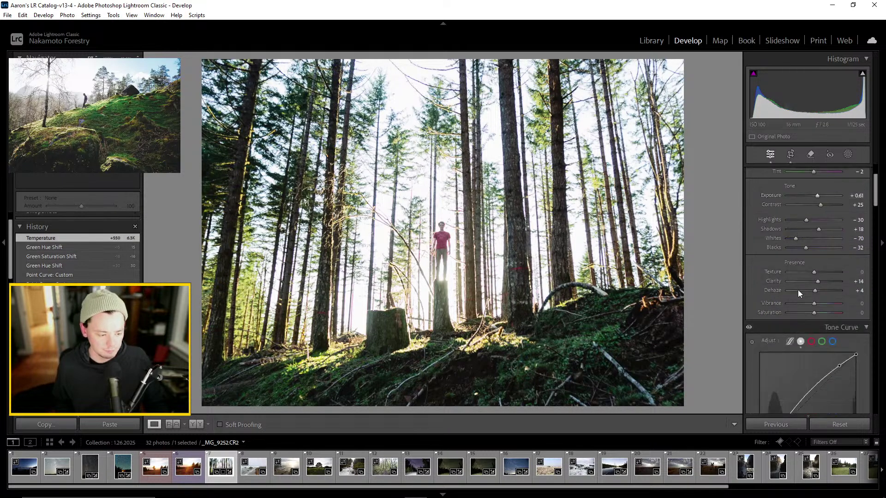
scroll(796, 307, down, 3)
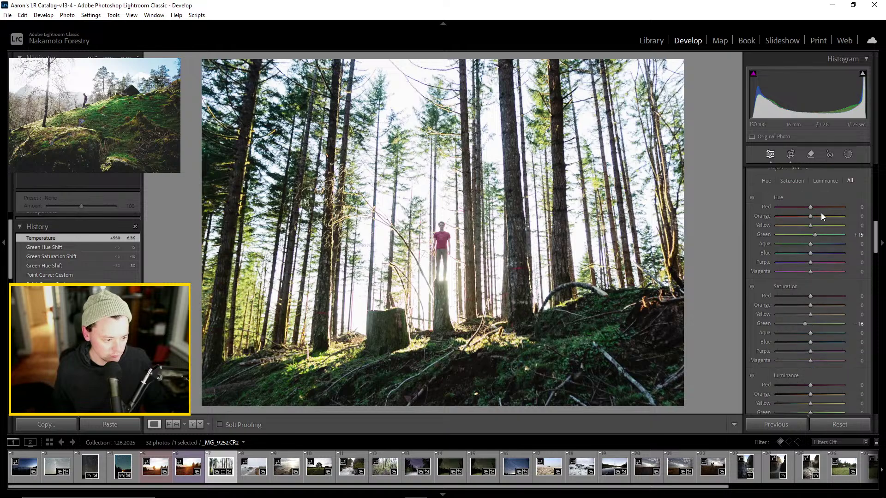
Set the Green saturation to +10, the Yellow hue to -6 and the Yellow saturation to -13 in the Color Mixer
mouse_move(814, 235)
mouse_down()
mouse_move(838, 235)
mouse_move(800, 234)
mouse_move(813, 236)
mouse_up()
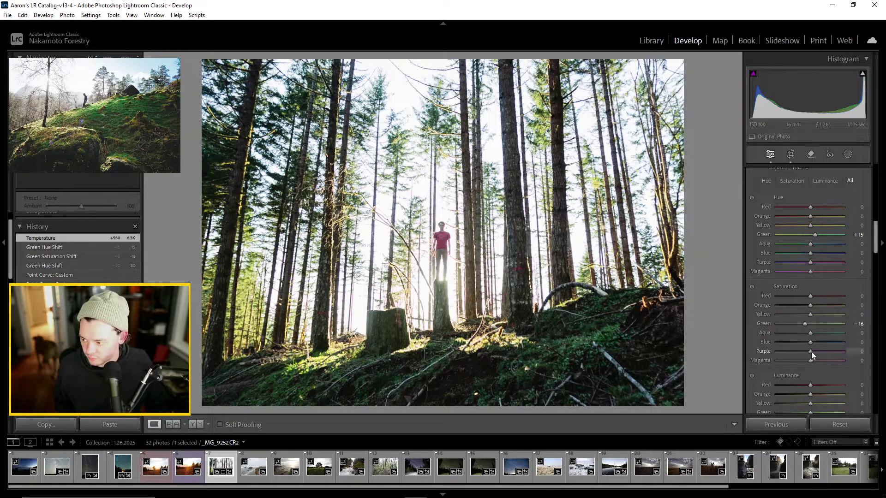
mouse_move(805, 323)
mouse_down()
mouse_move(826, 323)
mouse_move(815, 327)
mouse_up()
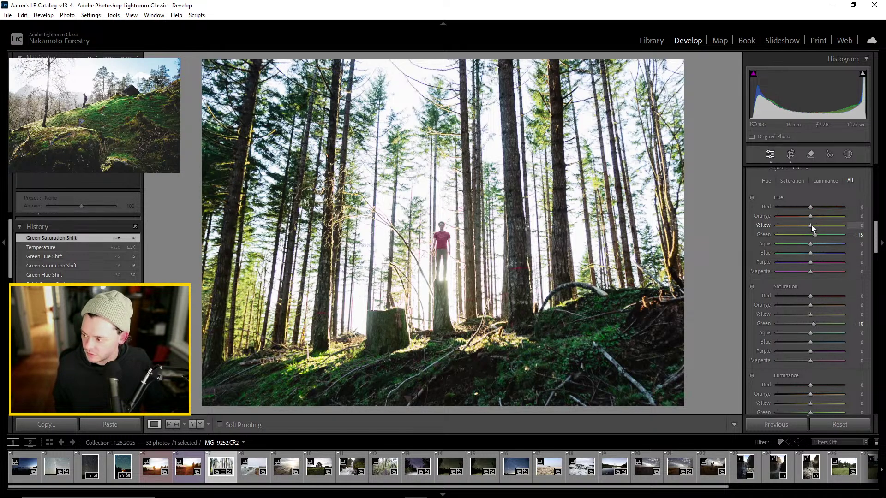
mouse_move(811, 225)
mouse_down()
mouse_move(802, 225)
mouse_move(809, 229)
mouse_up()
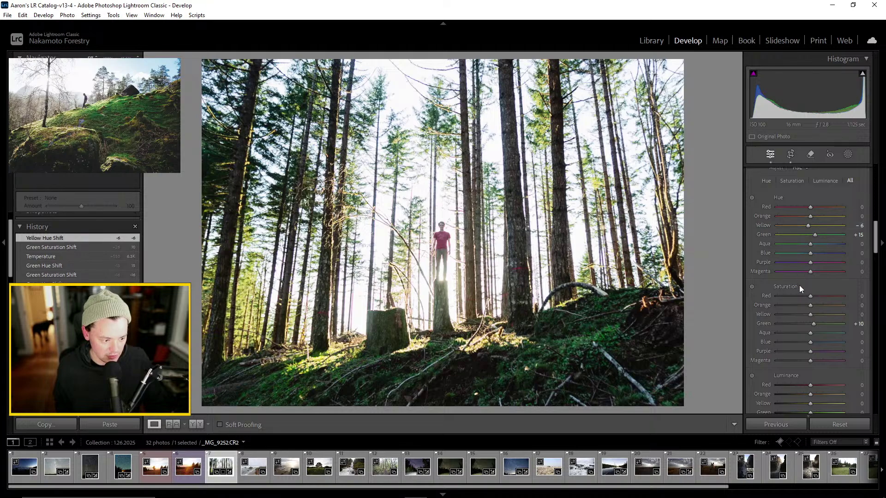
mouse_move(810, 314)
mouse_down()
mouse_move(781, 314)
mouse_move(796, 316)
mouse_up()
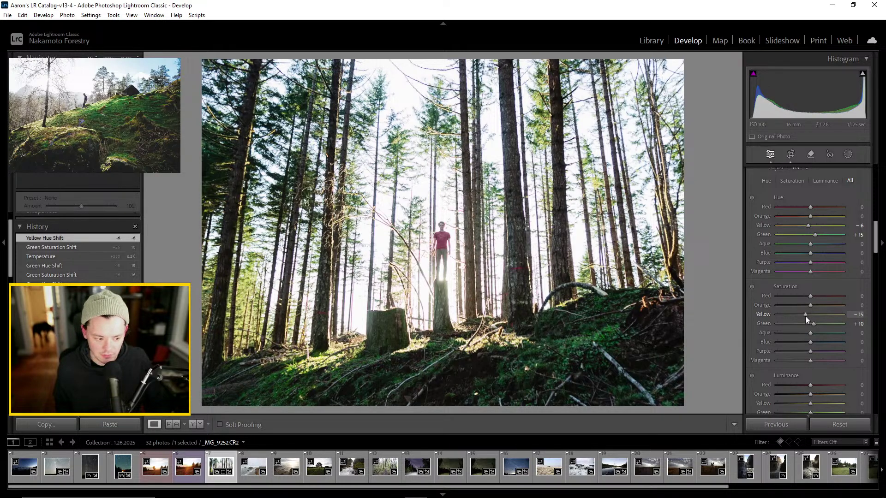
Set the Orange luminance to +12, the Orange saturation to -66 and the Yellow luminance to +16
scroll(779, 295, down, 3)
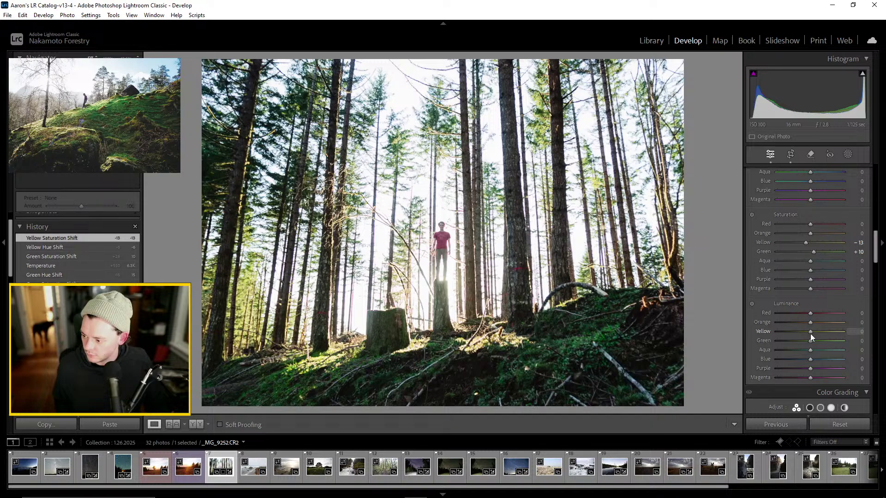
mouse_move(812, 333)
mouse_down()
mouse_move(826, 332)
mouse_move(787, 331)
mouse_move(820, 332)
mouse_move(796, 322)
mouse_move(831, 325)
mouse_move(797, 325)
mouse_move(822, 328)
mouse_move(814, 325)
mouse_up()
drag(815, 233, 788, 237)
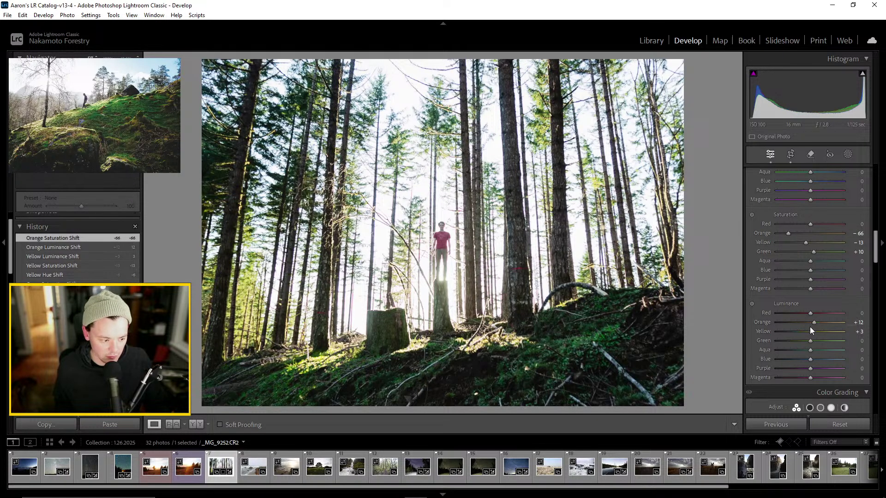
drag(812, 332, 815, 332)
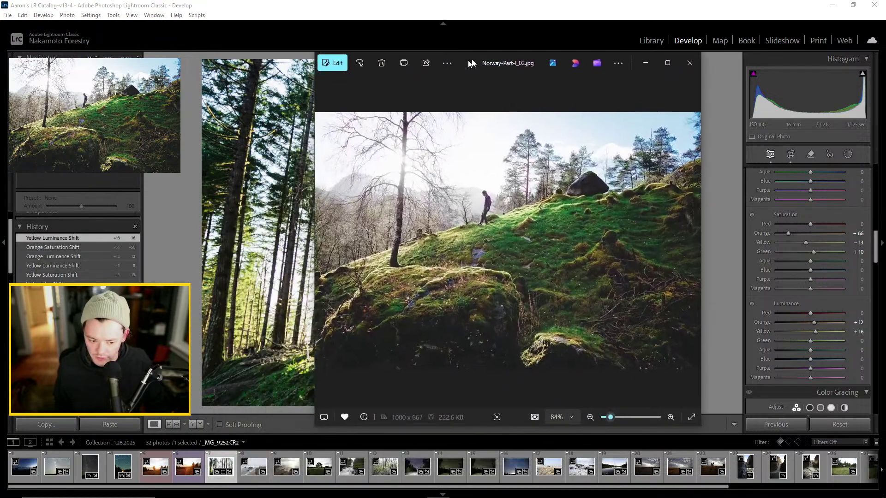
Compare the edit with the Norway reference photo, then set the Yellow hue to -48 and the Yellow saturation to -9
drag(466, 60, 536, 119)
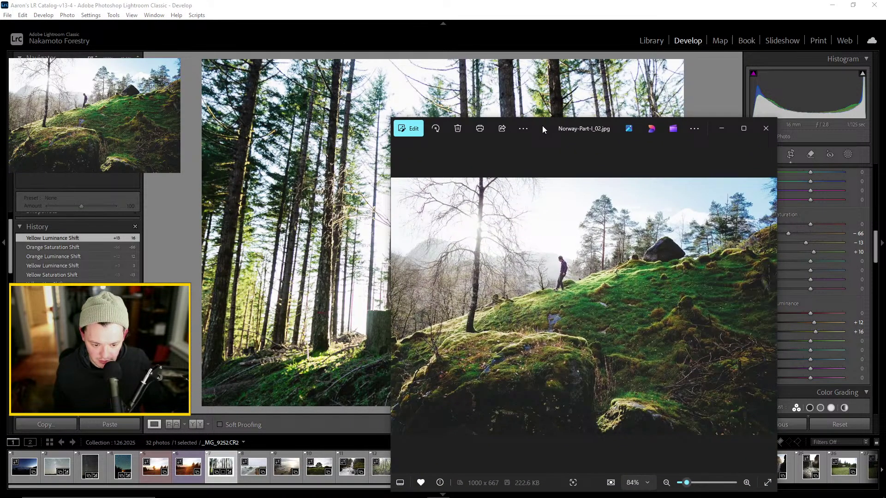
drag(541, 126, 0, 69)
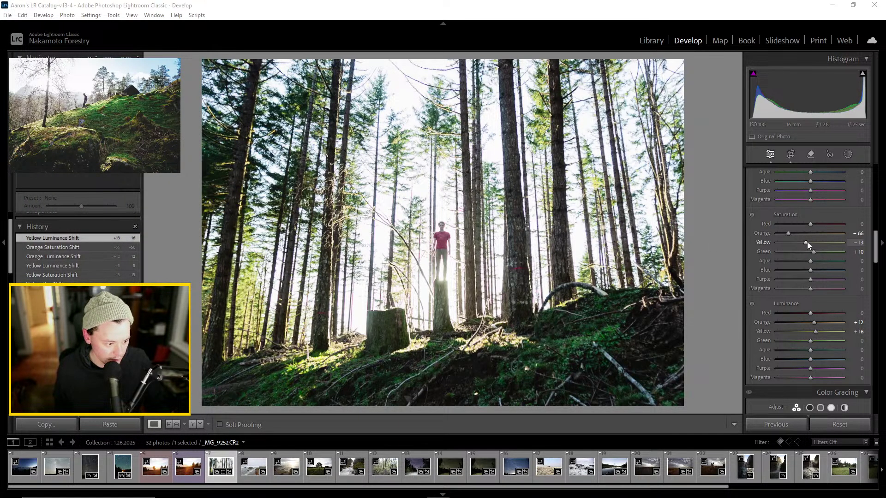
scroll(812, 230, up, 3)
drag(807, 226, 794, 229)
drag(805, 312, 819, 317)
drag(1, 131, 0, 106)
drag(824, 317, 807, 317)
Set the Yellow hue to -30, checking the forest photo beside the Norway reference before and after the change
drag(1, 138, 579, 131)
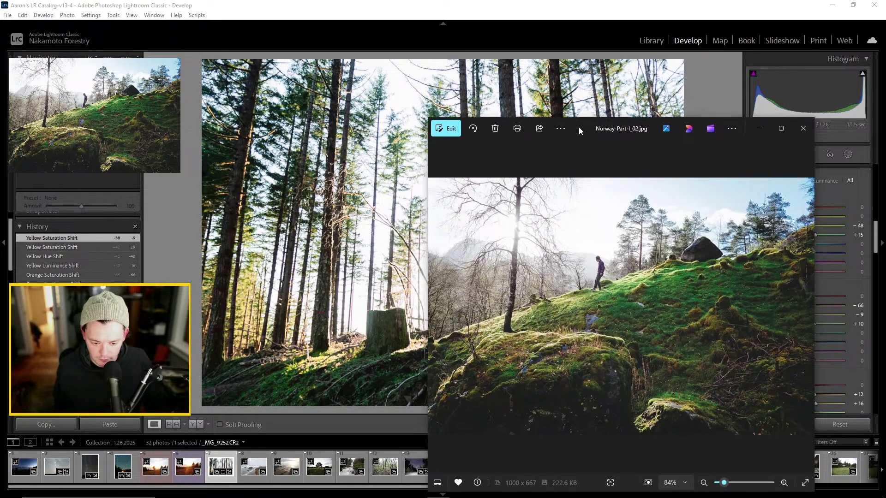
key(alt+Tab)
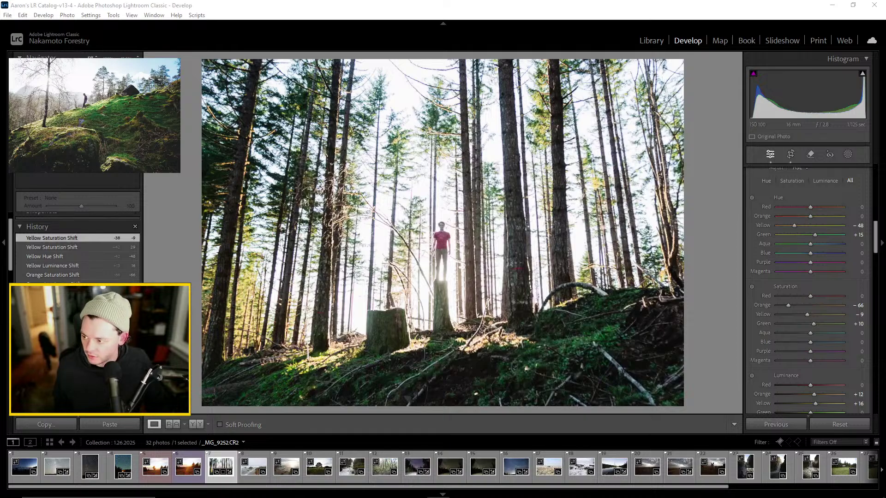
drag(793, 225, 801, 225)
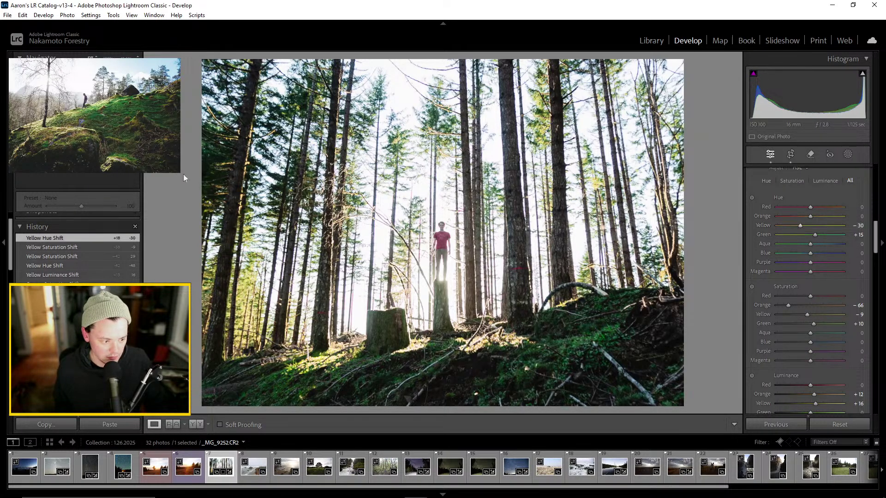
key(alt+Tab)
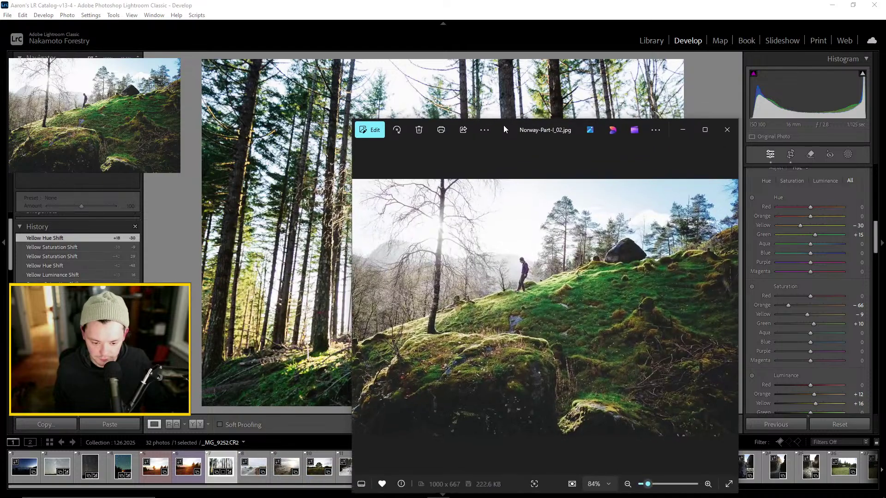
drag(502, 125, 678, 65)
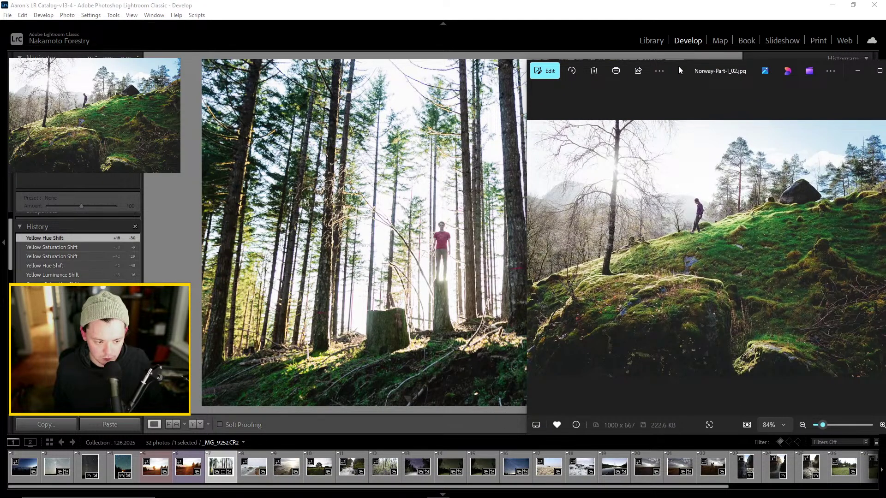
drag(679, 67, 676, 77)
key(alt+Tab)
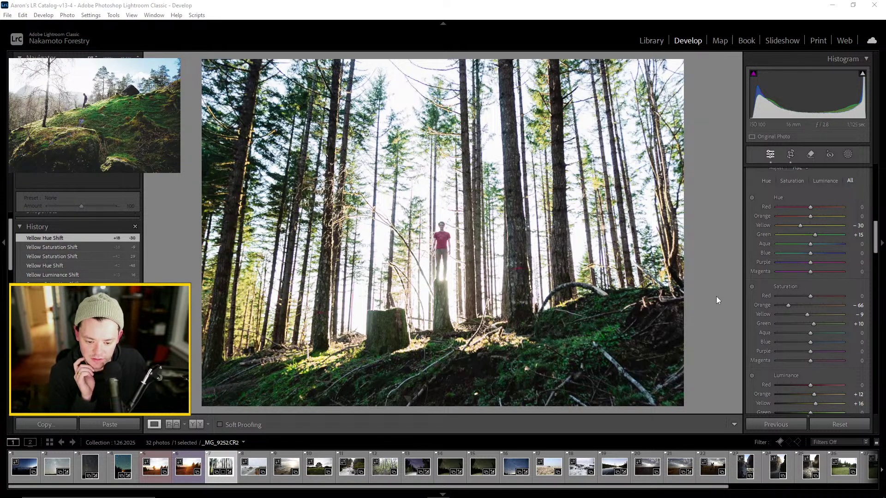
Set the Blue saturation to -10, Green saturation to -12, Aqua saturation to +13 and Aqua hue to -20
scroll(783, 263, down, 3)
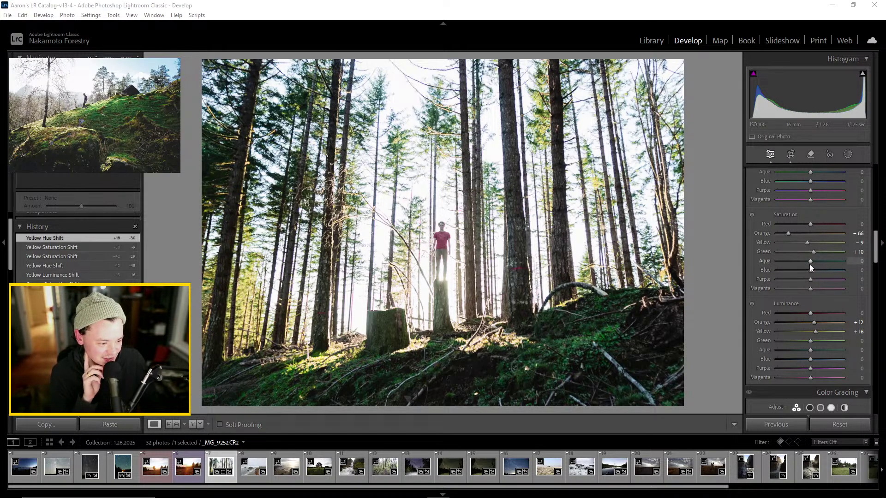
drag(811, 270, 775, 273)
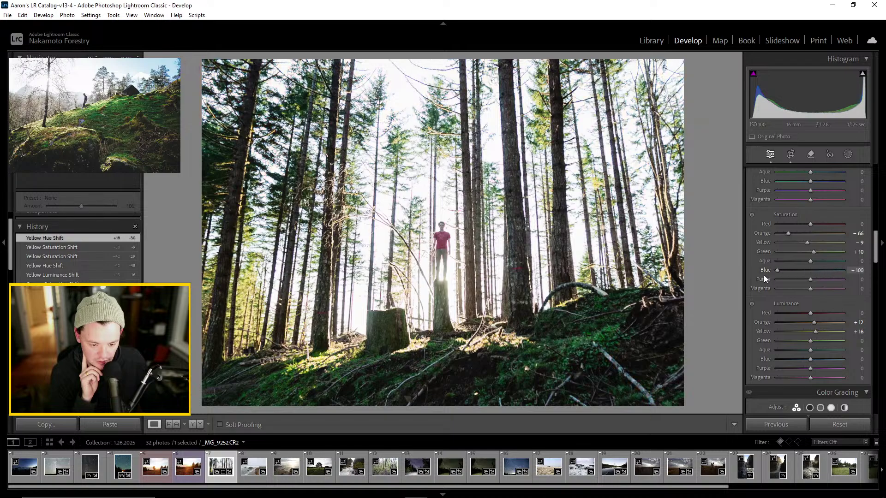
drag(764, 278, 814, 287)
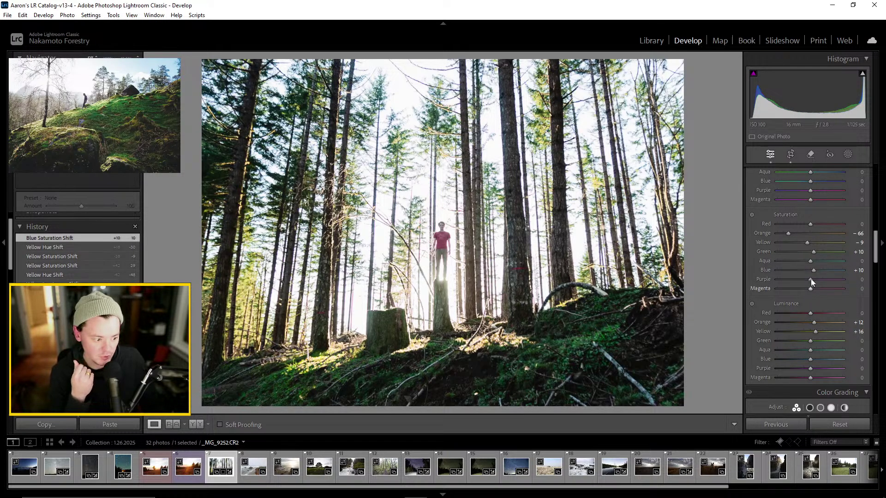
drag(806, 274, 805, 276)
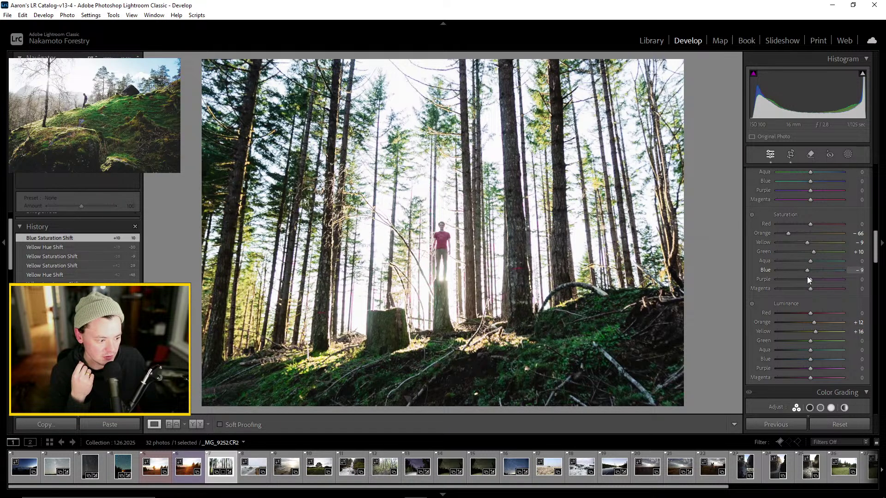
drag(806, 277, 804, 254)
scroll(810, 256, up, 2)
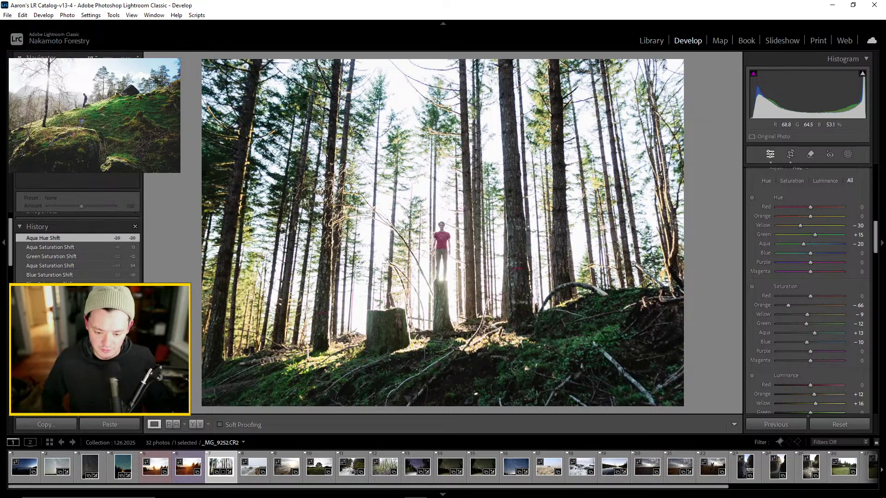
Raise the Yellow luminance to +26, then inspect the stump and the standing man up close and compare with the reference photo
scroll(790, 306, down, 3)
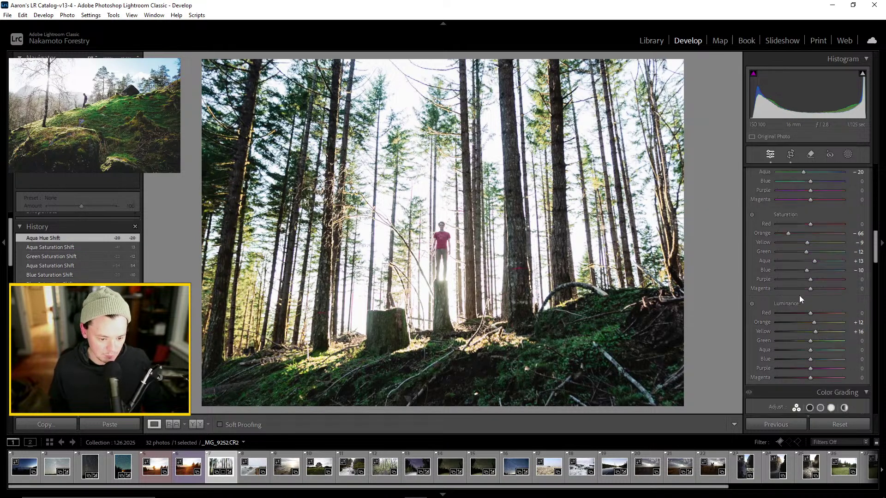
mouse_move(815, 331)
mouse_down()
mouse_move(834, 333)
mouse_move(818, 339)
mouse_up()
click(351, 342)
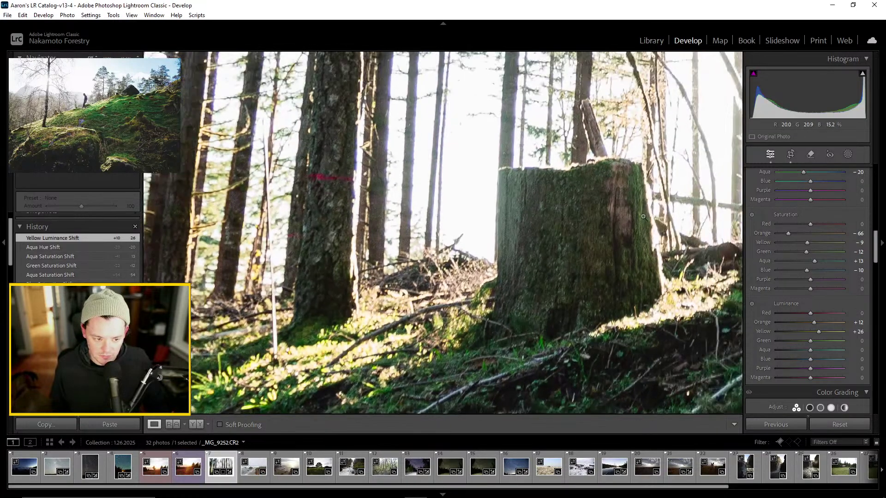
click(352, 342)
click(443, 231)
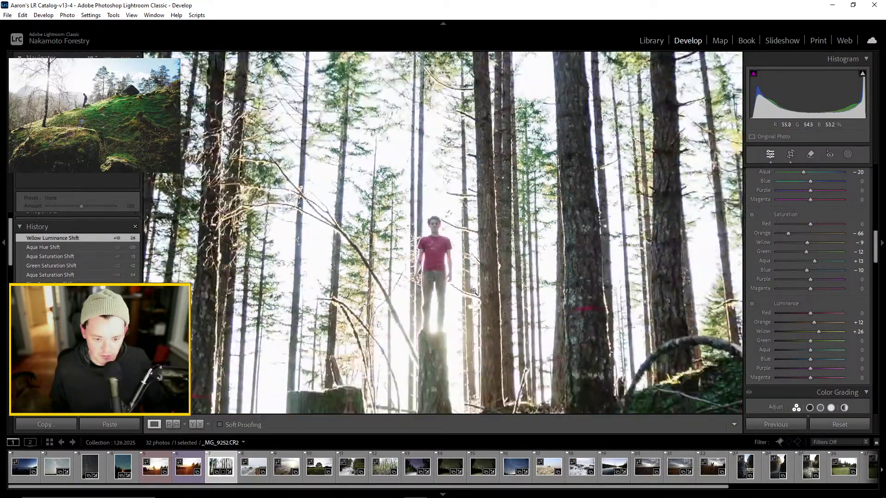
click(419, 220)
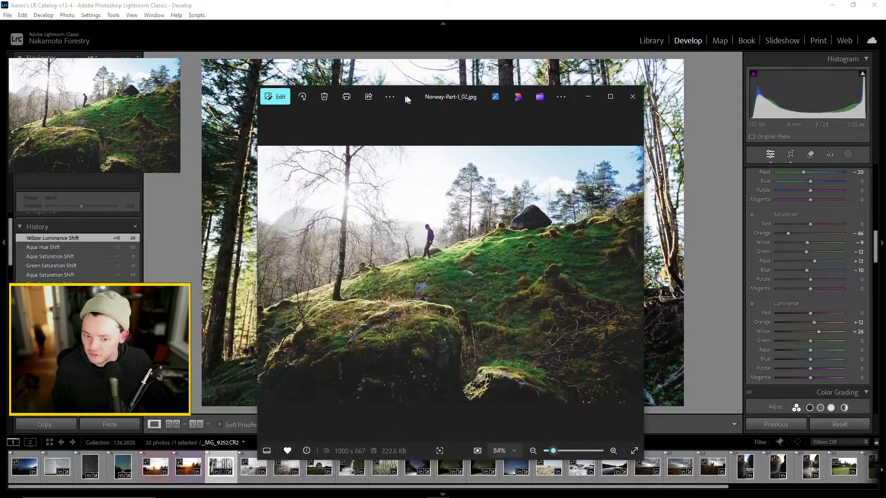
drag(404, 92, 443, 107)
key(alt+F4)
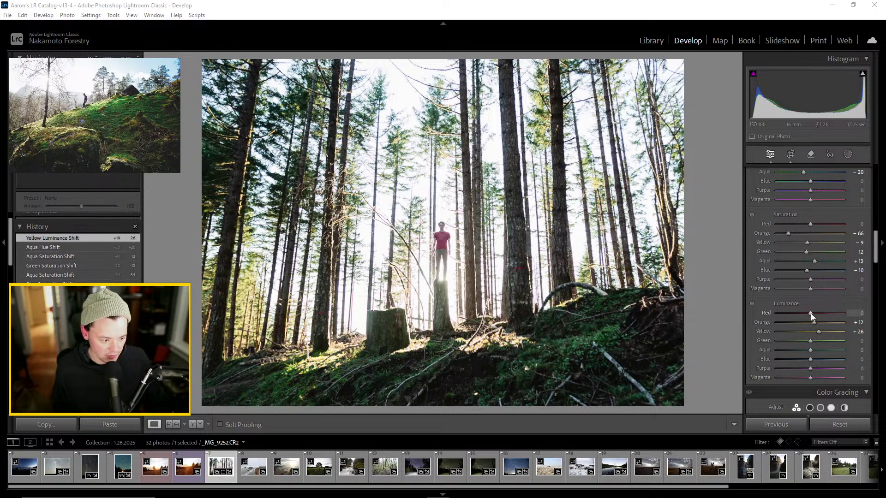
Set the Red saturation to -76, the Purple and Magenta hues to -100 and the Red hue to +75
drag(809, 224, 775, 224)
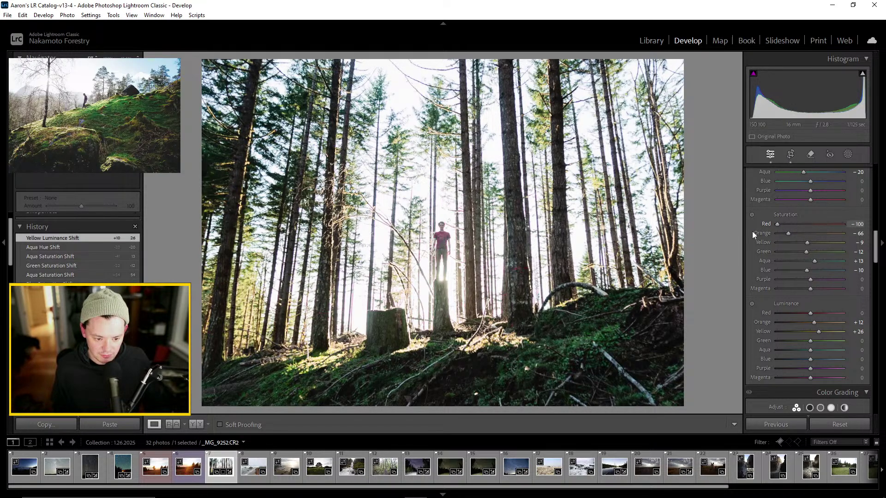
mouse_move(777, 225)
mouse_down()
mouse_move(784, 228)
mouse_move(744, 226)
mouse_move(784, 224)
mouse_up()
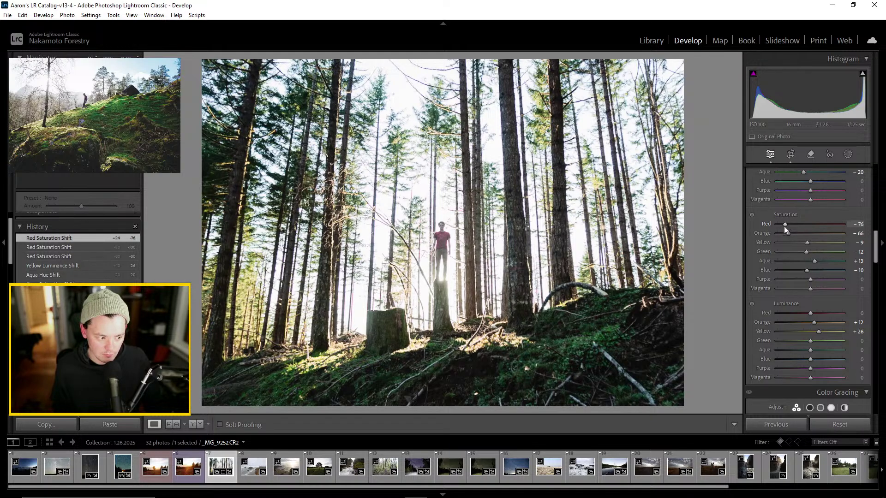
scroll(803, 261, up, 3)
drag(809, 263, 763, 276)
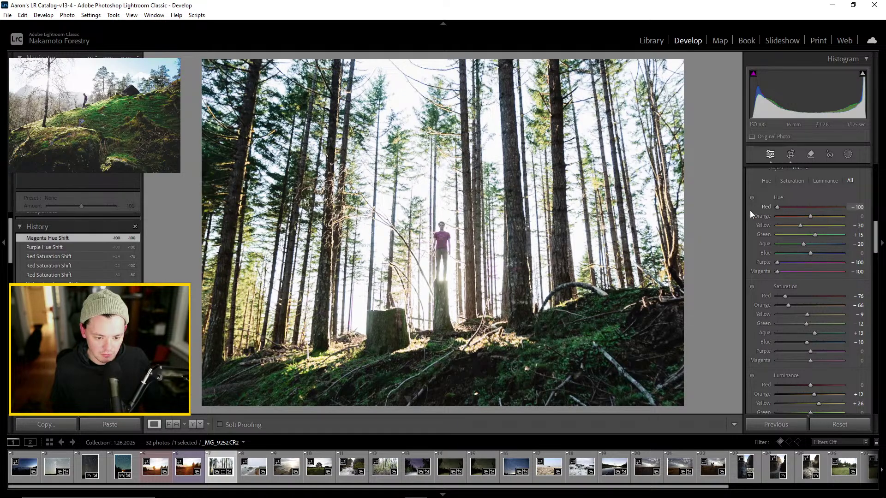
drag(869, 216, 835, 218)
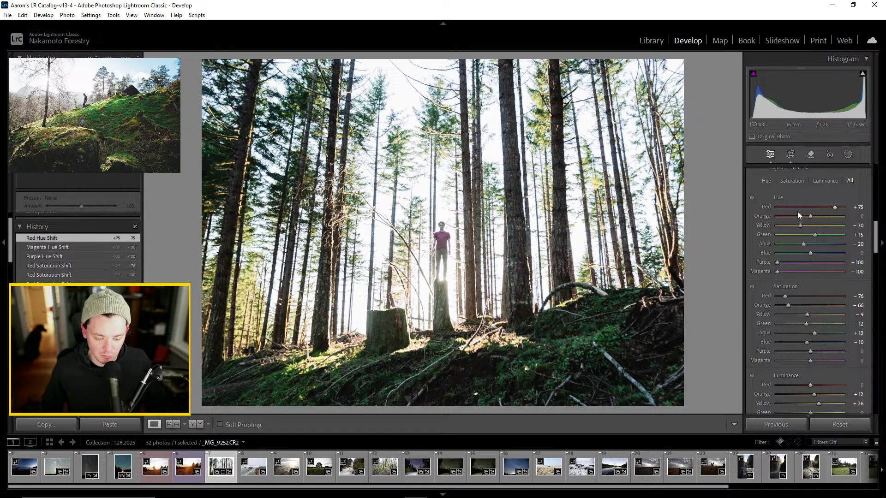
Set the Orange hue to +10 and the Orange saturation to -24
click(458, 212)
click(458, 212)
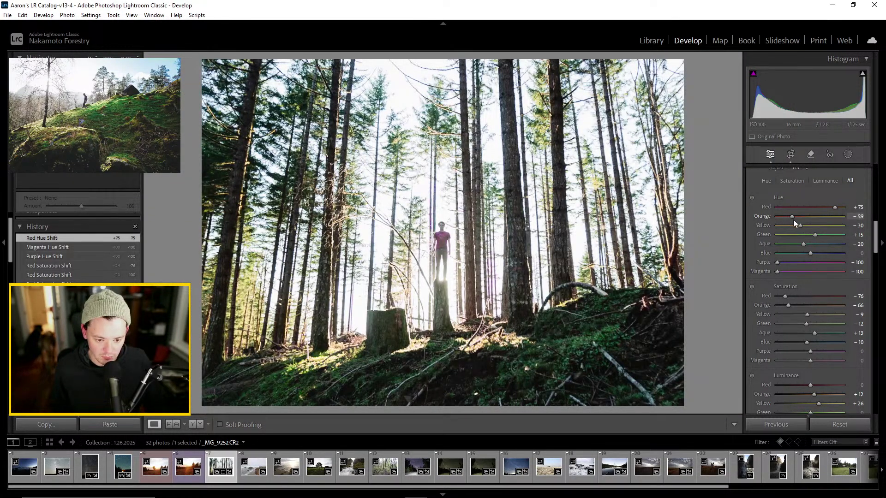
mouse_move(820, 221)
mouse_down()
mouse_move(763, 226)
mouse_move(827, 228)
mouse_move(813, 228)
mouse_up()
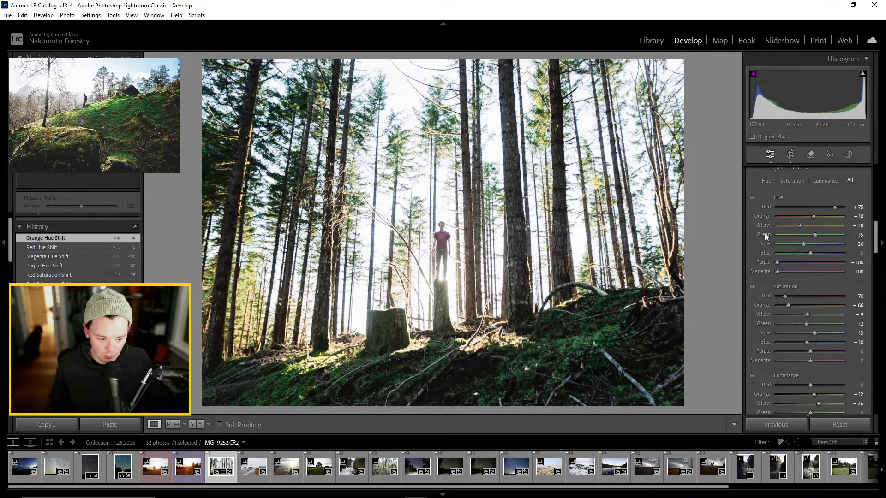
mouse_move(786, 305)
mouse_down()
mouse_move(815, 309)
mouse_move(800, 312)
mouse_up()
Set the Yellow saturation to +12 and the Orange luminance to -22, judging the sunlit forest floor up close
click(462, 266)
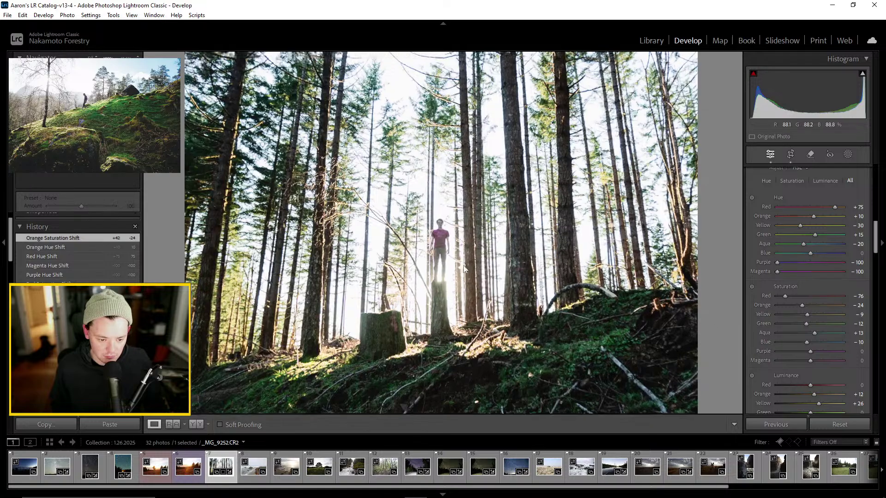
drag(630, 319, 464, 75)
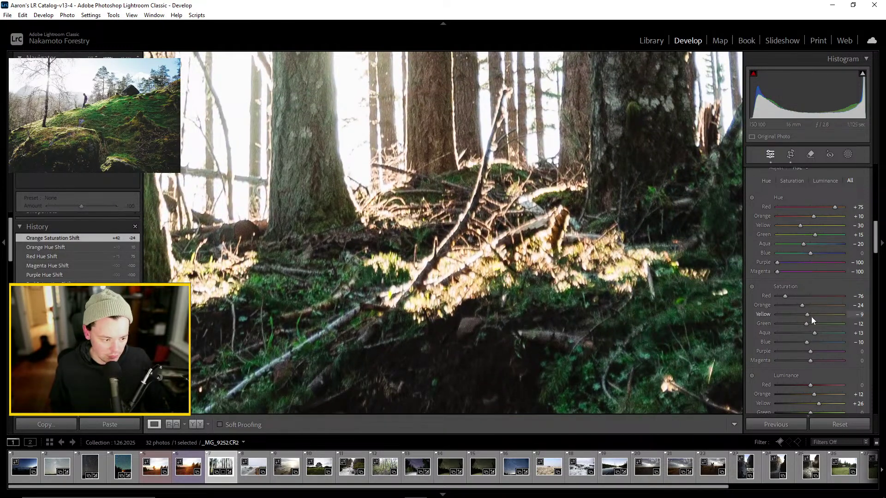
mouse_move(806, 315)
mouse_down()
mouse_move(833, 315)
mouse_move(812, 319)
mouse_up()
scroll(759, 307, down, 5)
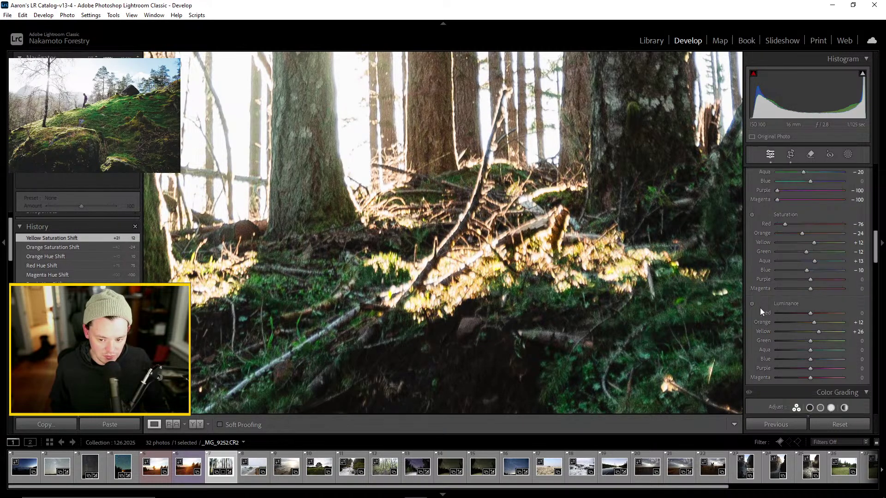
mouse_move(814, 250)
mouse_down()
mouse_move(786, 254)
mouse_move(802, 257)
mouse_up()
key(z)
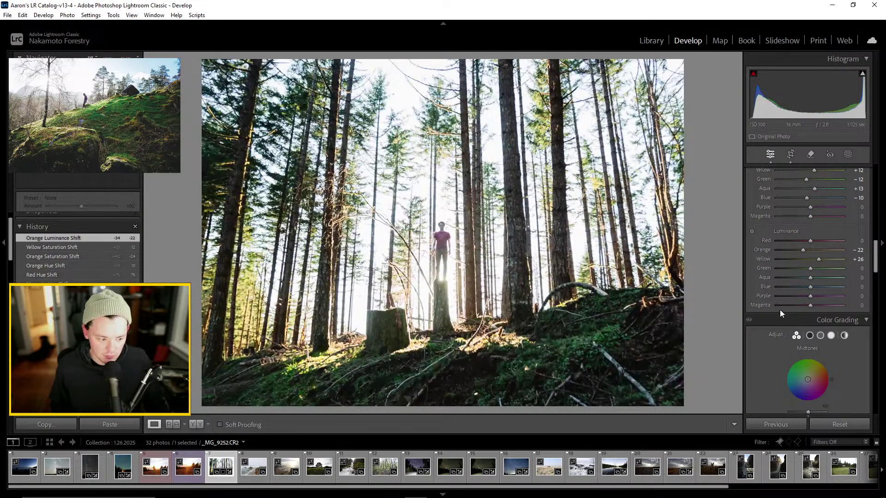
Set the Green luminance to +68, the Aqua luminance to +13 and the Blue luminance to +16
drag(802, 250, 818, 263)
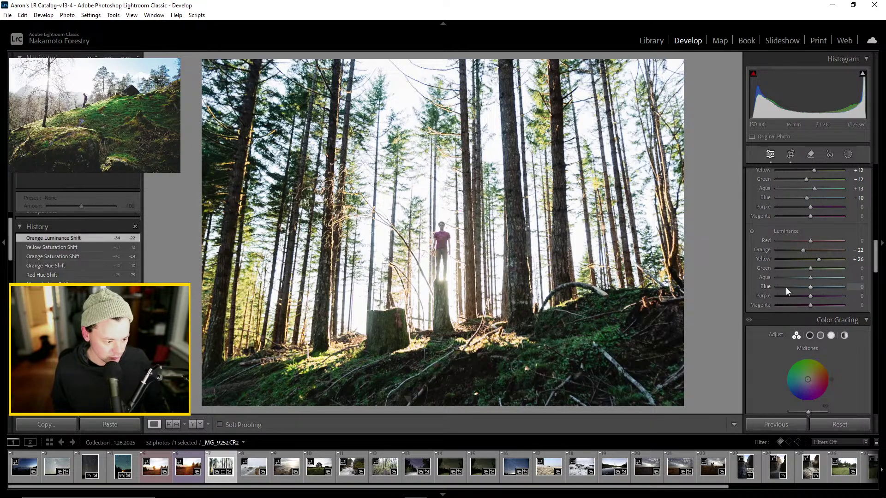
drag(810, 270, 815, 304)
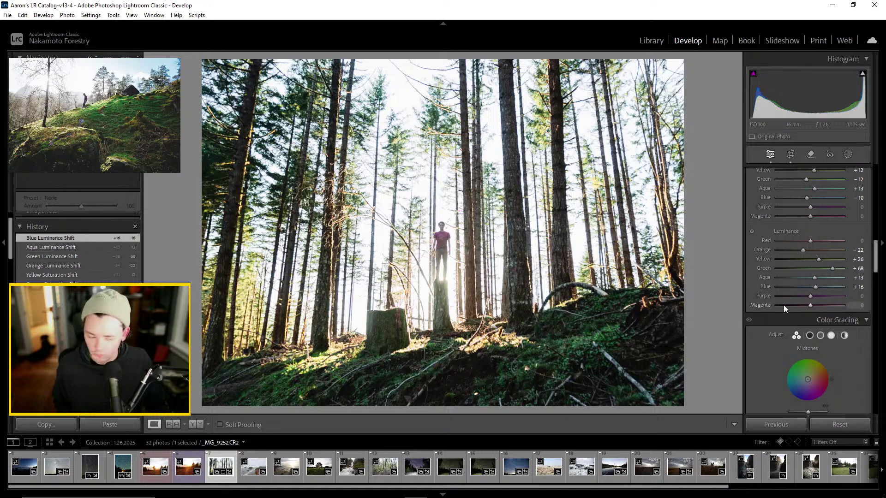
Place the Norway reference photo beside the forest photo and compare the overall color and tone
scroll(783, 305, down, 5)
scroll(772, 317, up, 5)
scroll(764, 311, down, 3)
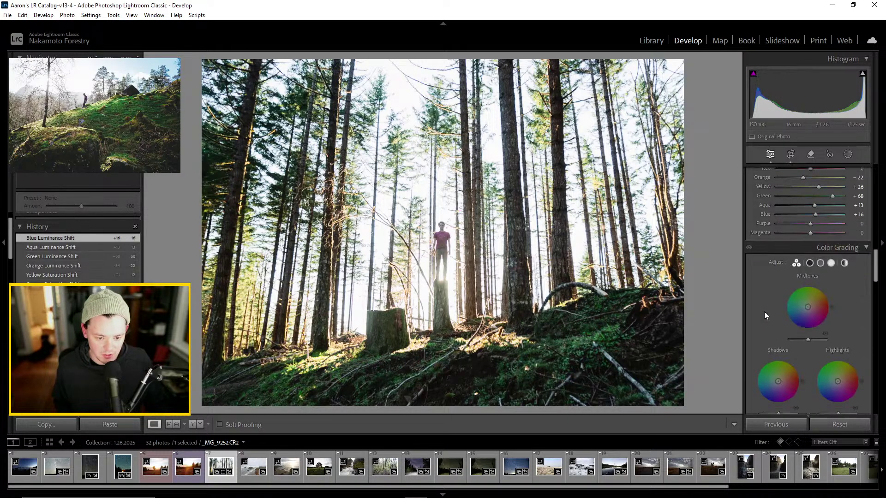
scroll(770, 288, down, 3)
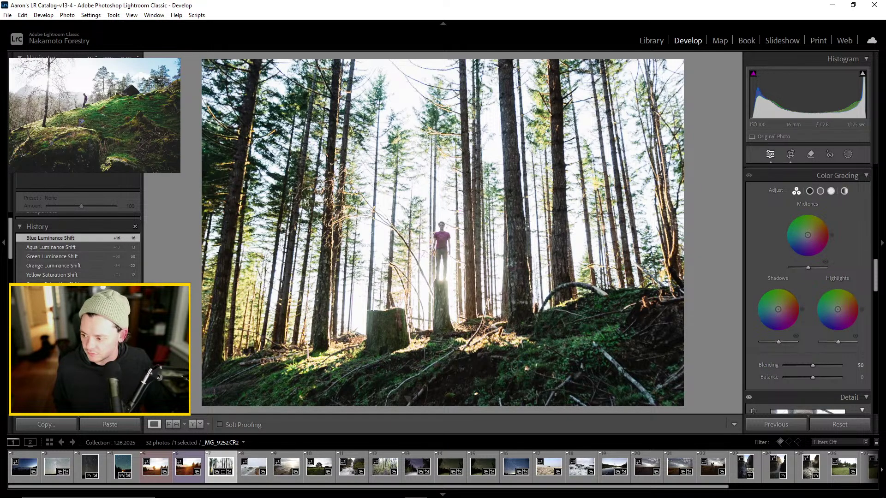
drag(0, 134, 661, 75)
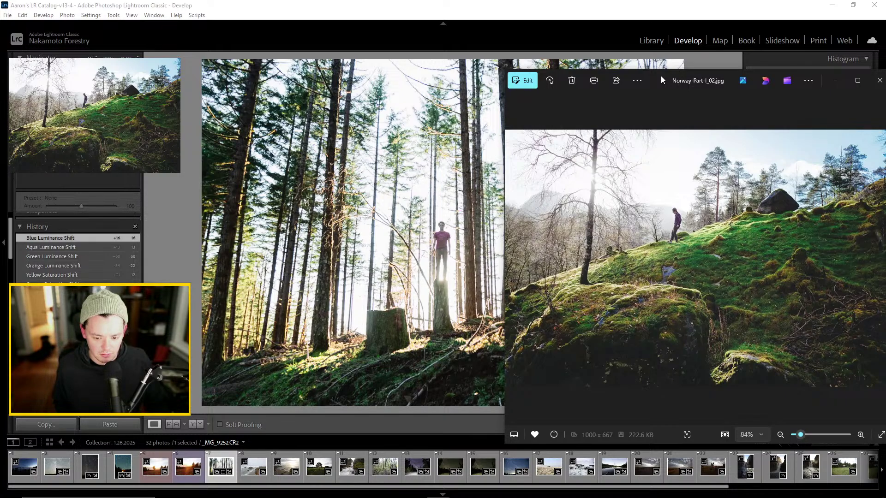
drag(660, 76, 663, 76)
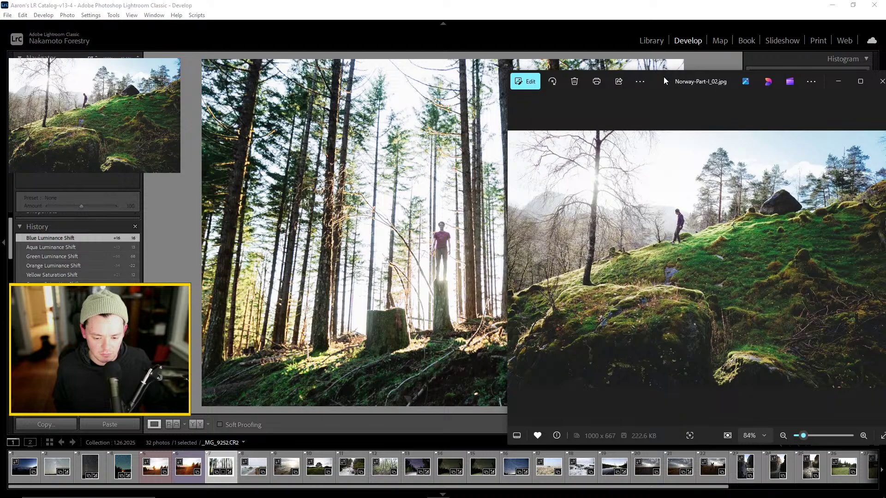
drag(663, 76, 651, 77)
key(alt+Tab)
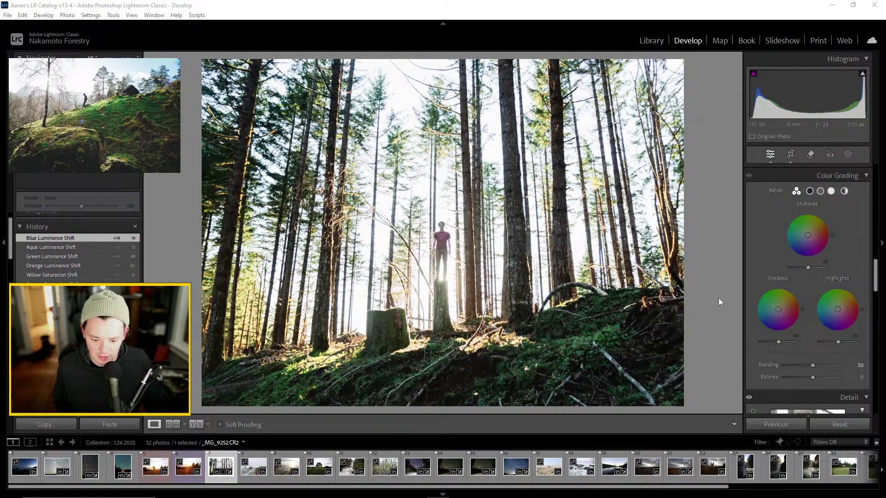
Review the tone and color settings, set the white balance temperature to 6800 and compare with the Norway reference photo
scroll(803, 312, up, 5)
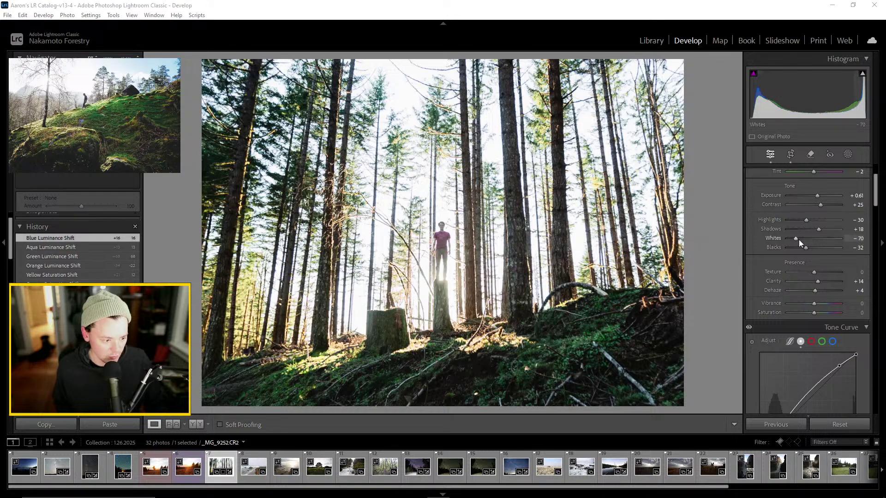
mouse_move(795, 239)
mouse_down()
mouse_move(813, 240)
mouse_move(795, 245)
mouse_up()
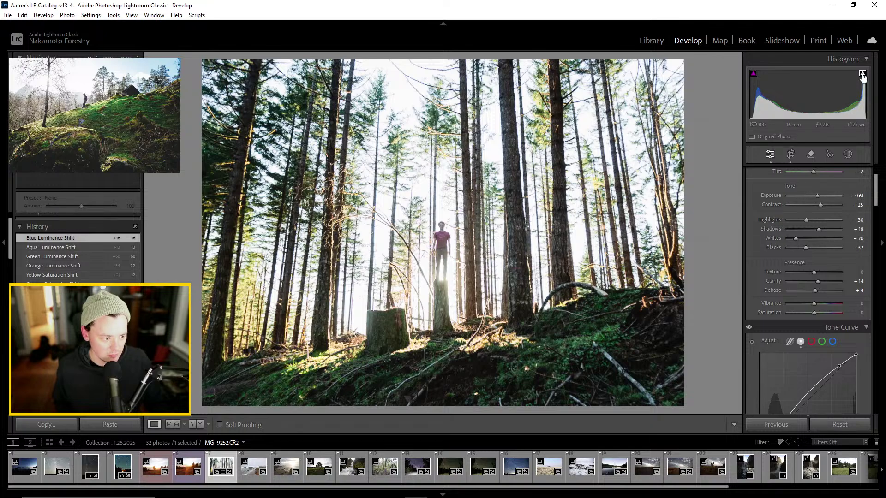
scroll(774, 329, down, 3)
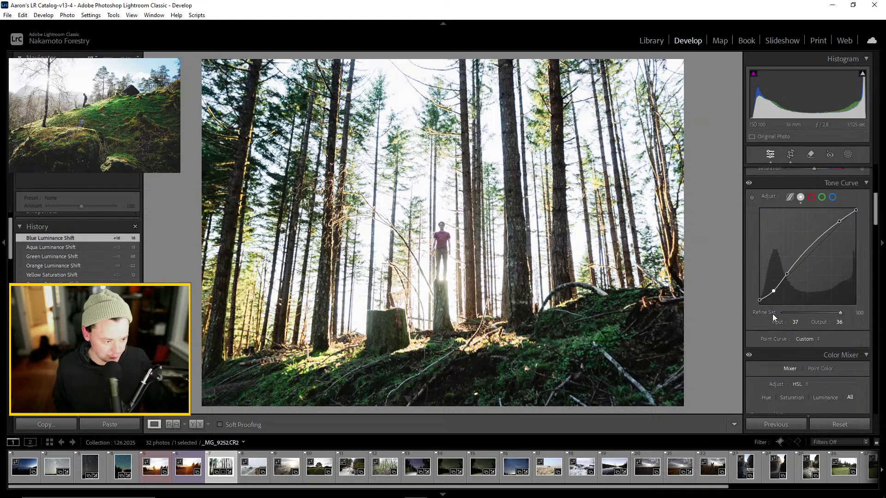
scroll(773, 312, down, 5)
scroll(784, 268, down, 1)
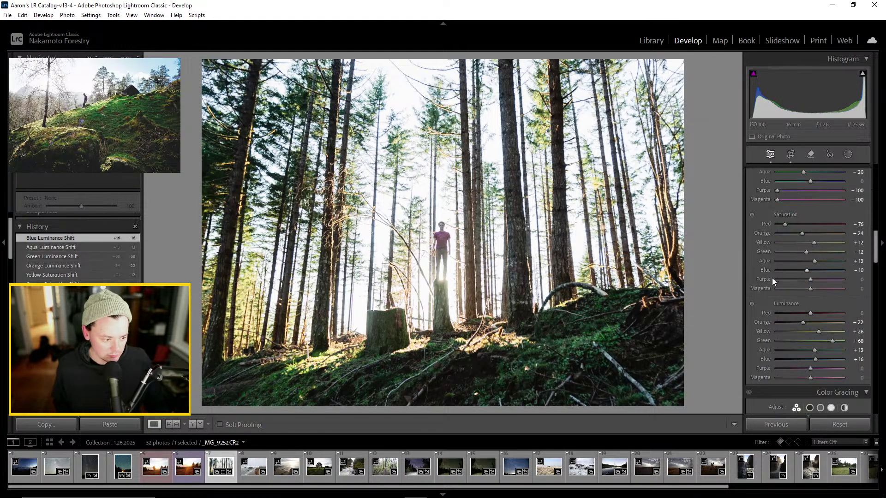
scroll(789, 318, down, 5)
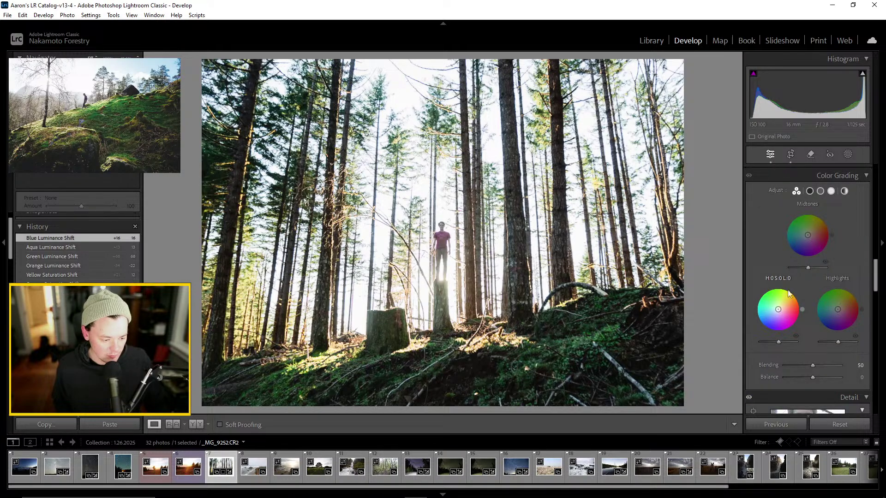
scroll(802, 289, up, 10)
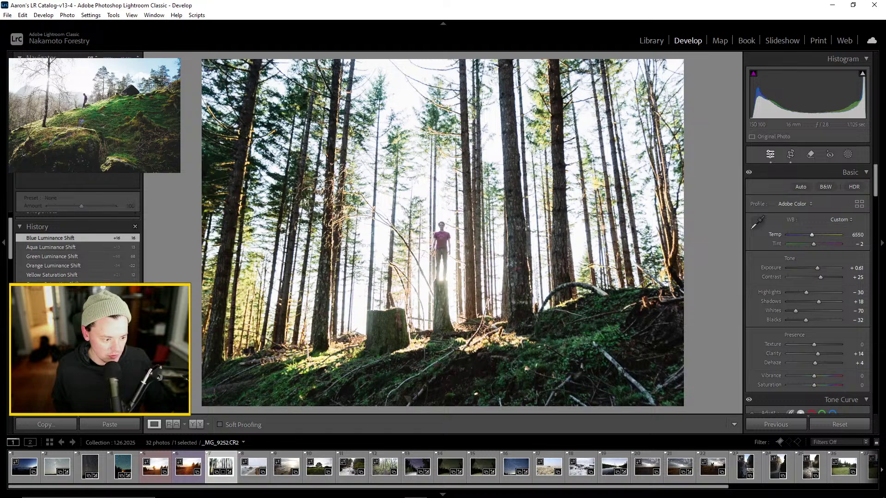
drag(856, 235, 859, 235)
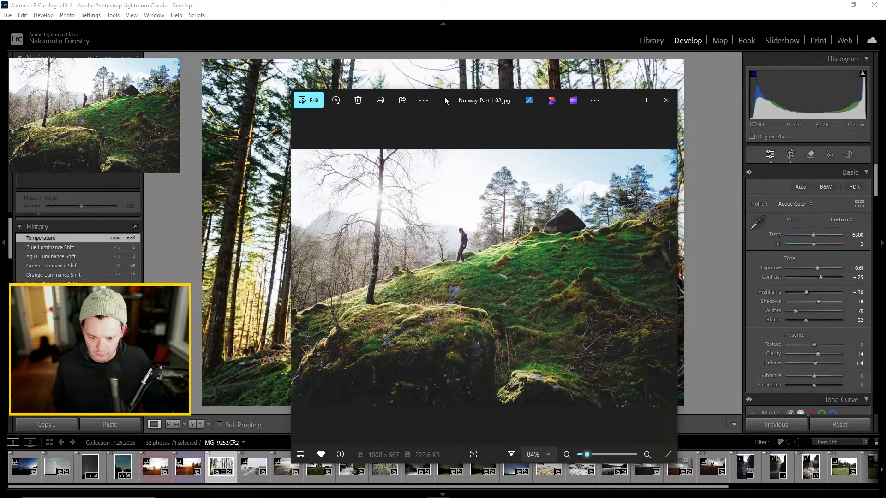
drag(444, 100, 0, 144)
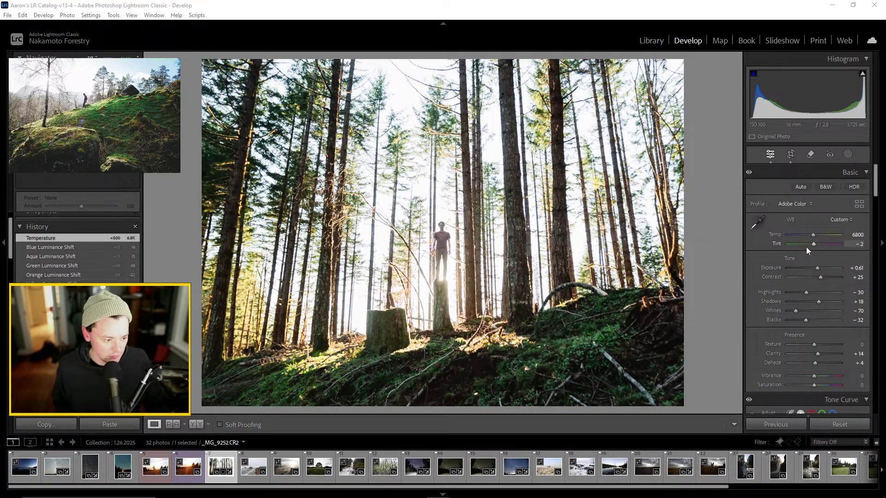
Set the Yellow saturation to -5 in the Color Mixer
scroll(798, 277, down, 12)
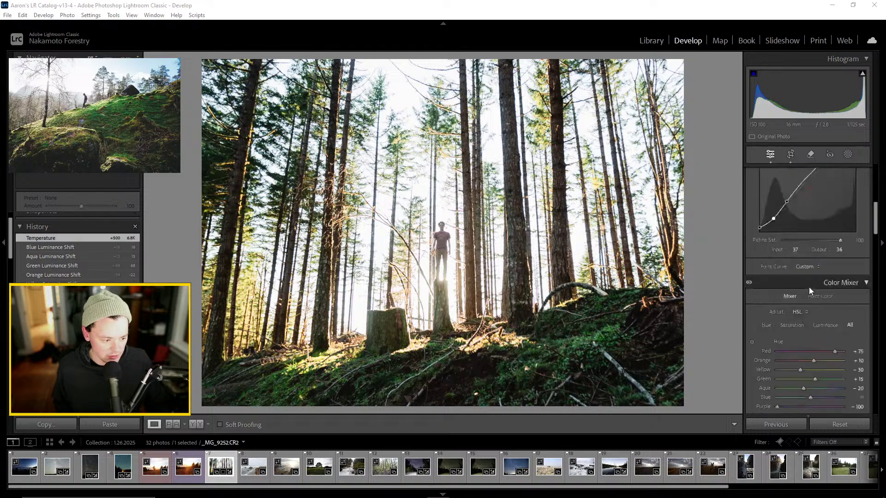
scroll(813, 286, up, 3)
mouse_move(814, 313)
mouse_down()
mouse_move(778, 314)
mouse_move(823, 321)
mouse_move(794, 323)
mouse_move(808, 323)
mouse_up()
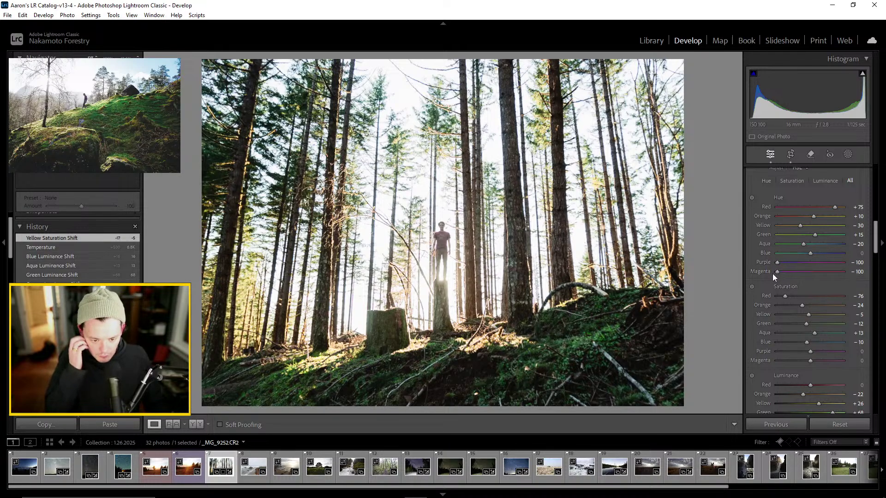
Try the Green saturation at +13 and -24 together with the Green hue at +31 and +17
scroll(773, 273, down, 3)
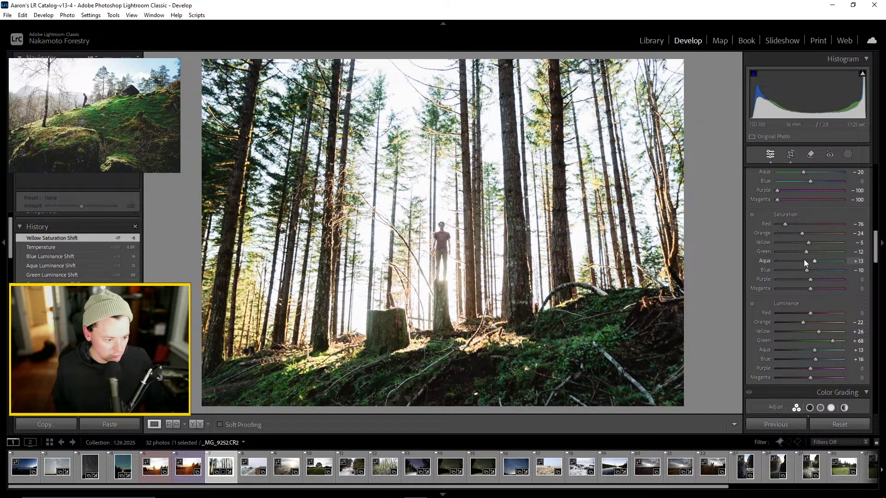
drag(804, 250, 821, 240)
scroll(829, 242, up, 3)
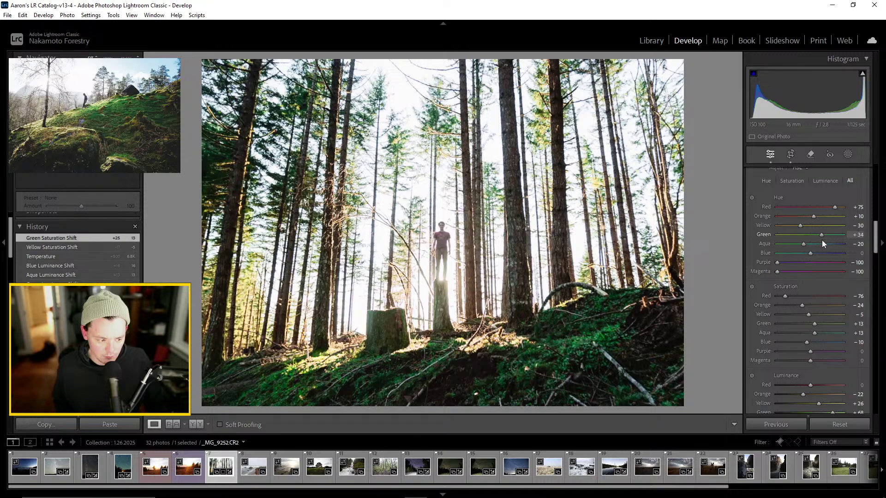
drag(815, 322, 808, 323)
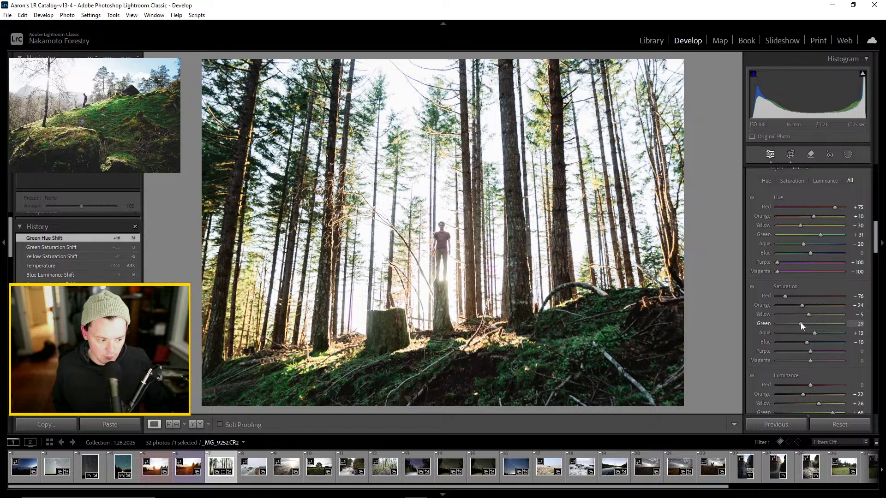
drag(801, 322, 802, 323)
drag(820, 234, 815, 242)
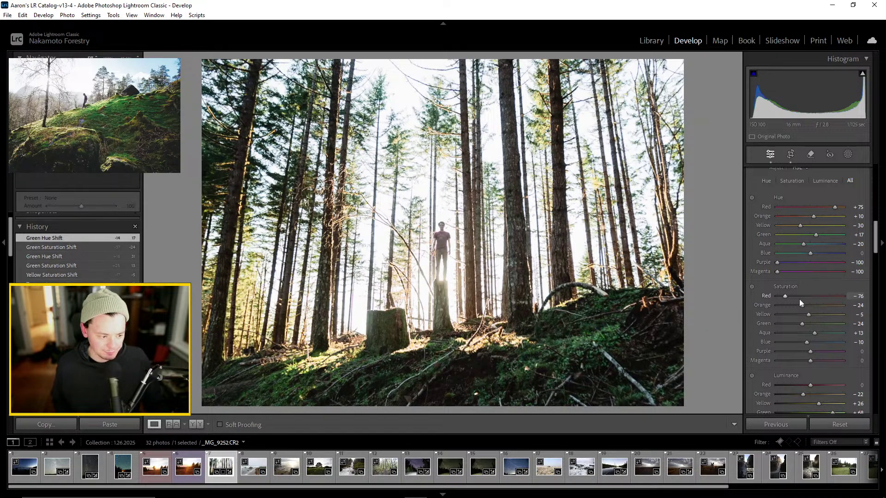
Set the Green hue to +5 and the Green saturation to +10
drag(815, 236, 807, 237)
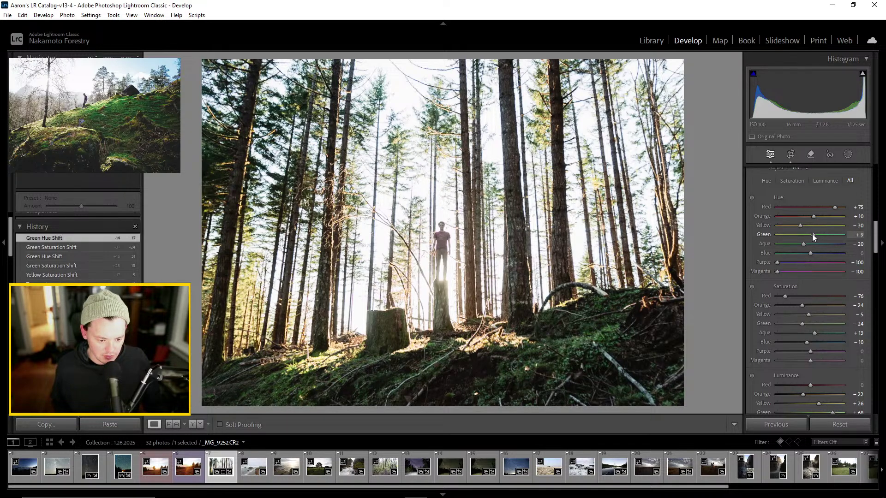
drag(811, 236, 810, 236)
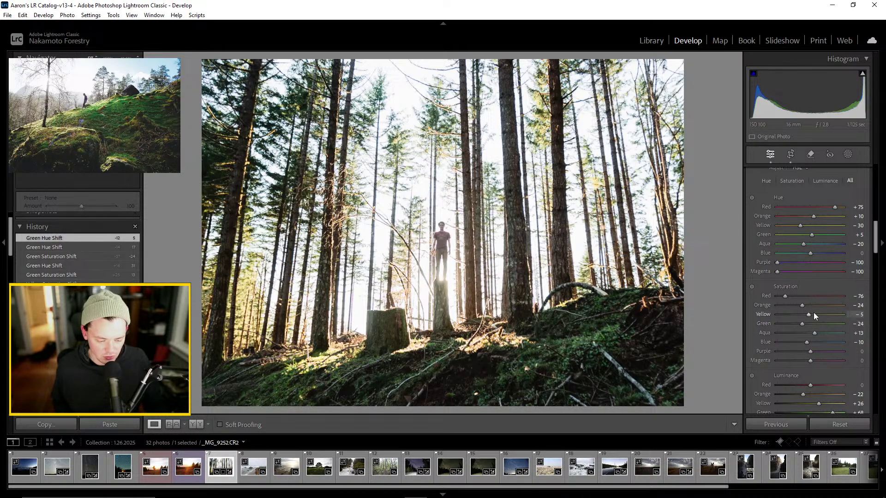
mouse_move(801, 324)
mouse_down()
mouse_move(814, 330)
mouse_move(805, 331)
mouse_up()
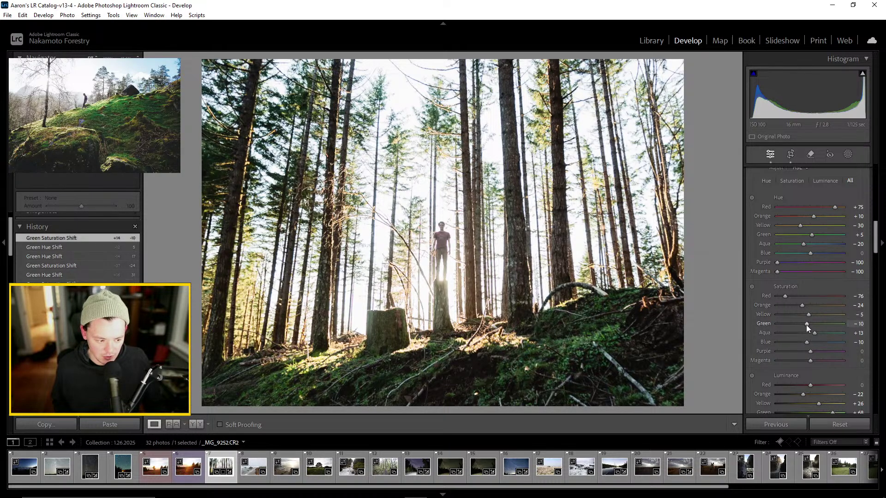
drag(814, 326, 813, 326)
Set the Yellow luminance to +30
scroll(770, 301, down, 3)
scroll(778, 310, down, 3)
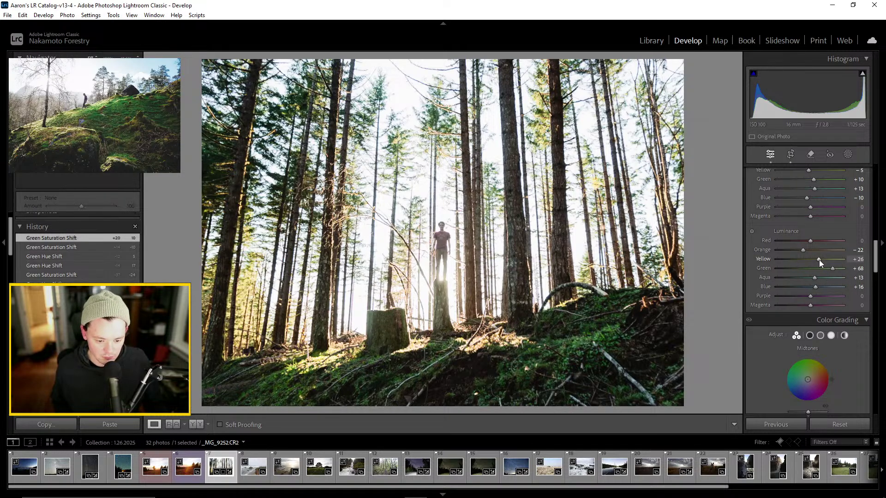
mouse_move(818, 259)
mouse_down()
mouse_move(833, 262)
mouse_move(818, 266)
mouse_up()
Tint the Color Grading shadows to hue 61 and saturation 13, checking the result against the Norway reference photo
scroll(808, 300, down, 3)
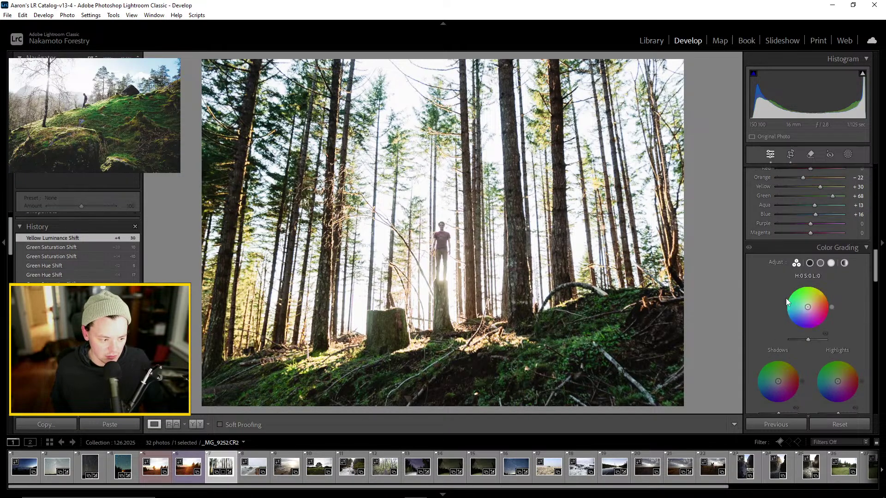
scroll(766, 304, down, 2)
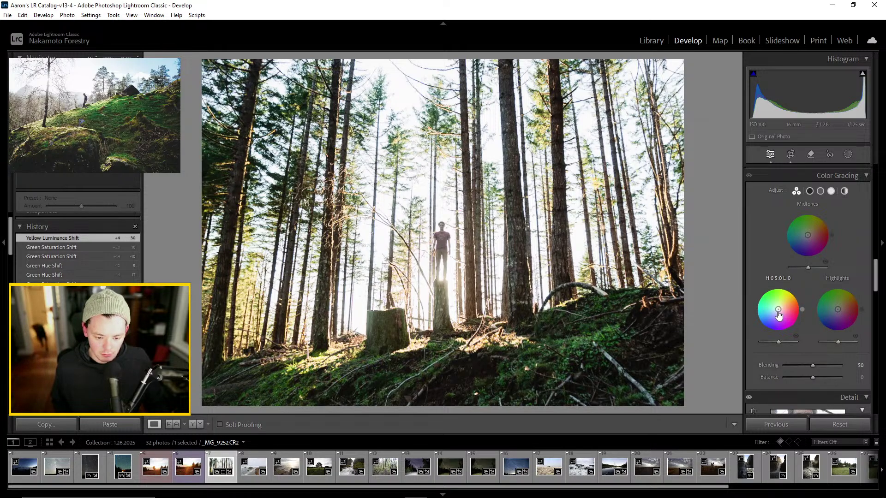
mouse_move(778, 315)
mouse_down()
mouse_move(780, 303)
mouse_move(783, 318)
mouse_move(771, 313)
mouse_move(780, 307)
mouse_up()
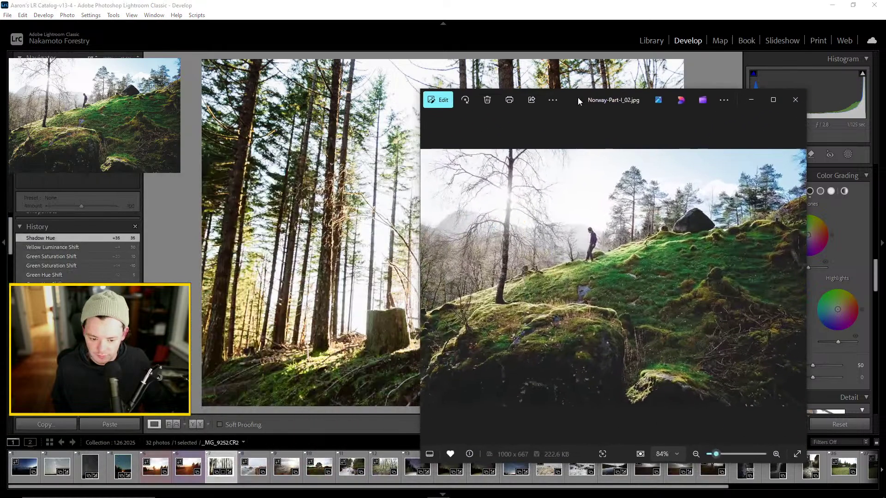
drag(577, 98, 0, 129)
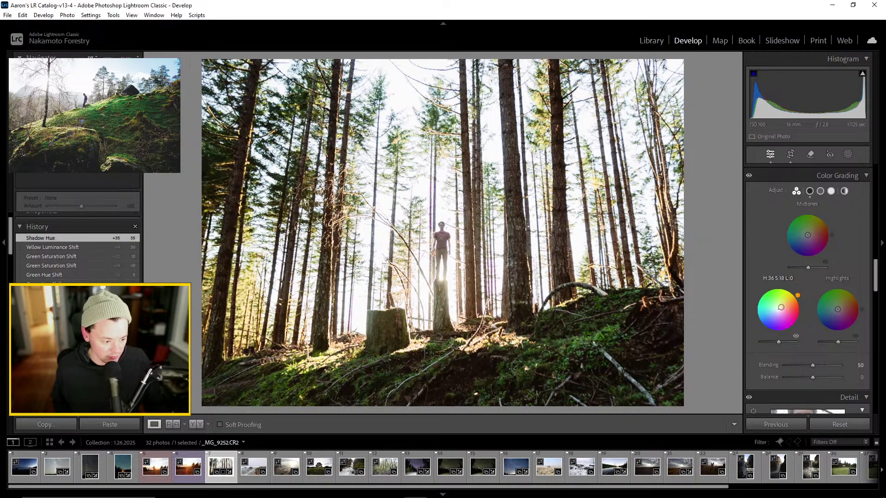
drag(794, 293, 779, 306)
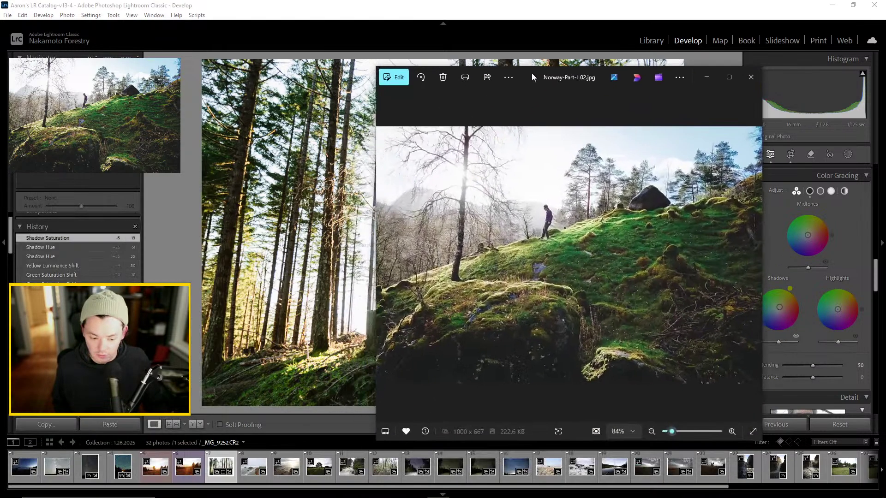
drag(531, 73, 737, 84)
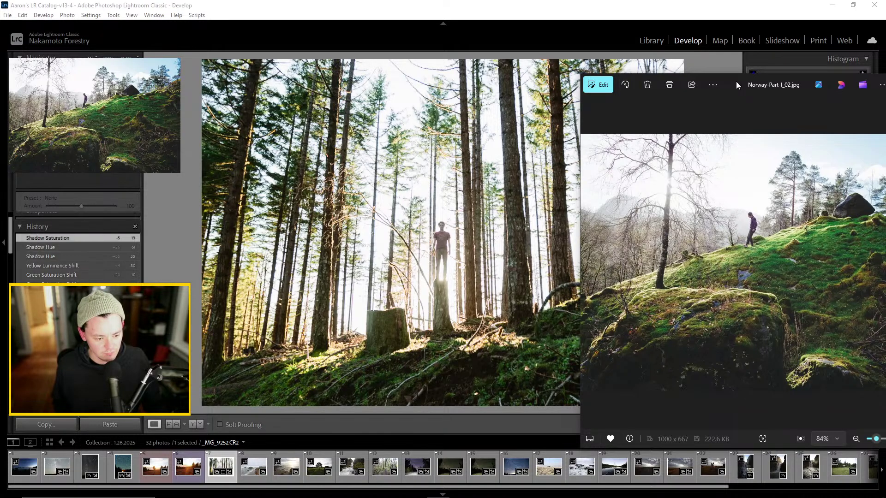
drag(735, 81, 0, 129)
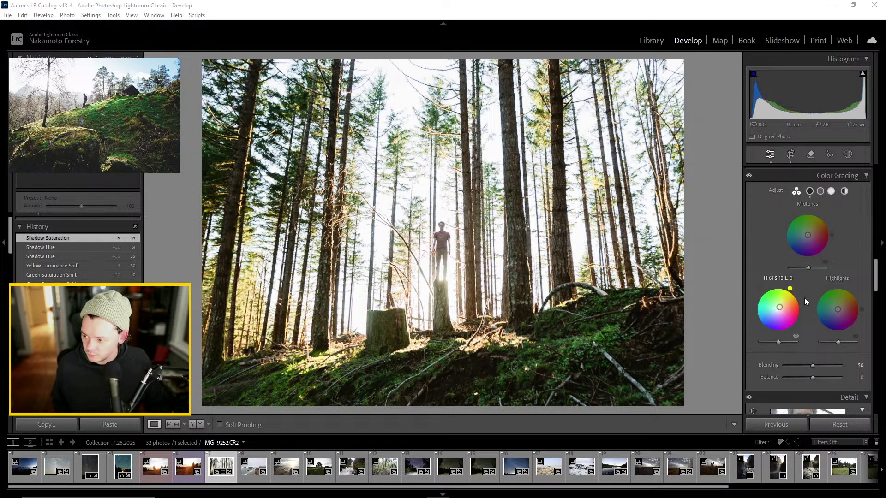
Try magenta, orange and blue tints on the Color Grading midtones, settling on a faint warm orange tint at saturation 2
mouse_move(808, 237)
mouse_down()
mouse_move(815, 237)
mouse_move(809, 237)
mouse_up()
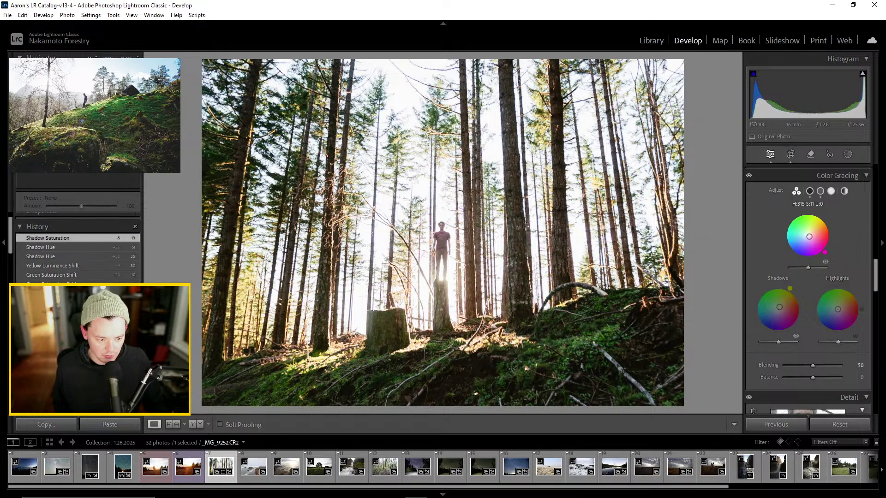
drag(808, 236, 802, 234)
drag(783, 236, 792, 216)
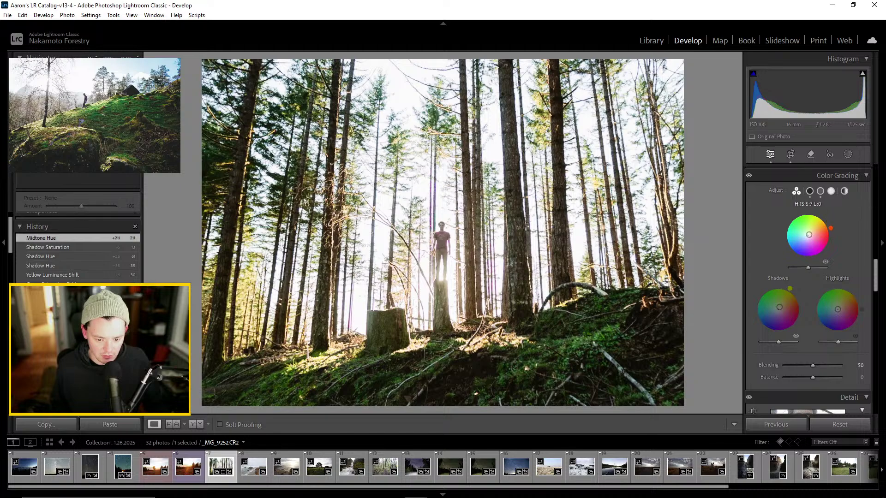
mouse_move(809, 236)
mouse_down()
mouse_move(802, 230)
mouse_move(811, 246)
mouse_move(820, 243)
mouse_move(812, 229)
mouse_up()
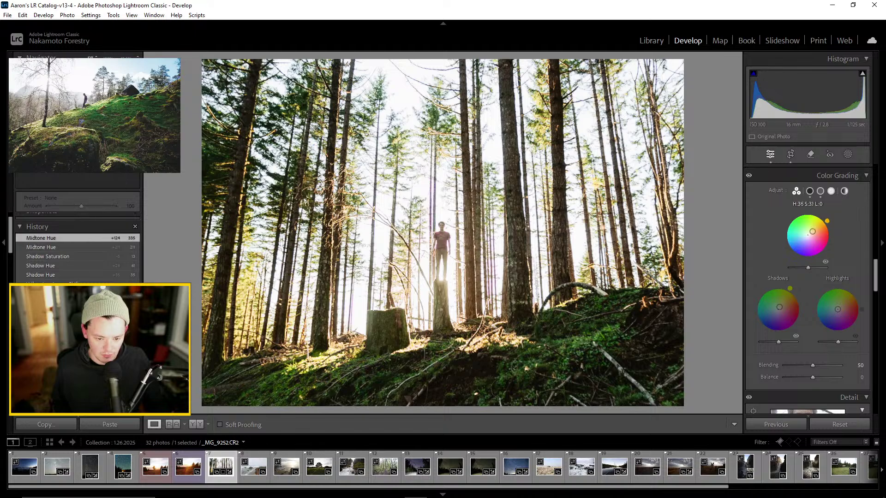
drag(812, 232, 798, 240)
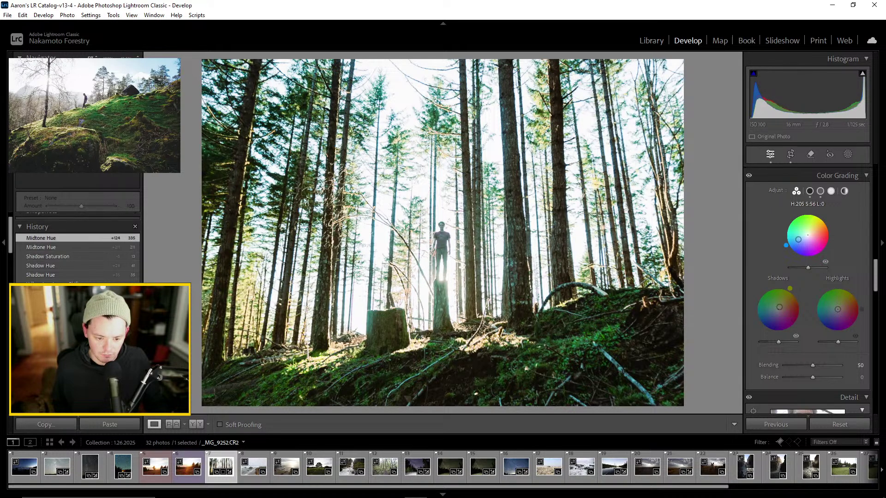
drag(798, 239, 807, 235)
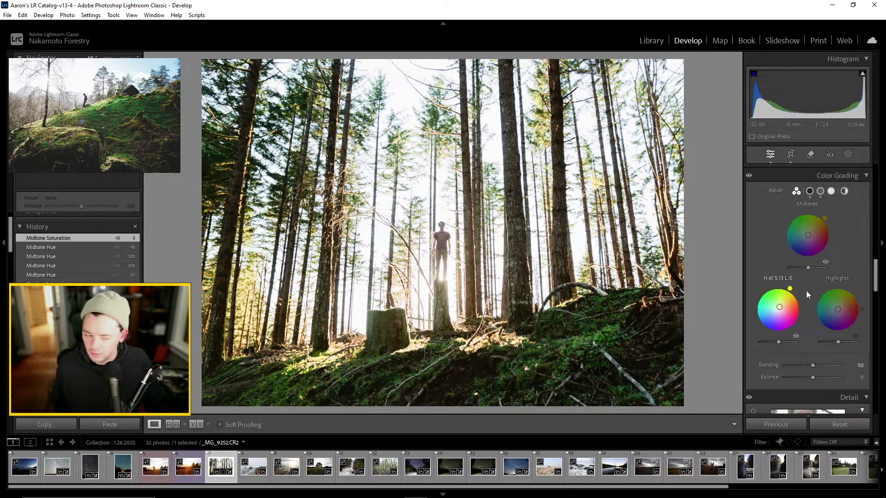
Tint the Color Grading highlights to hue 299 and saturation 1, checking the bright sky and the standing man up close
drag(837, 309, 838, 309)
click(449, 200)
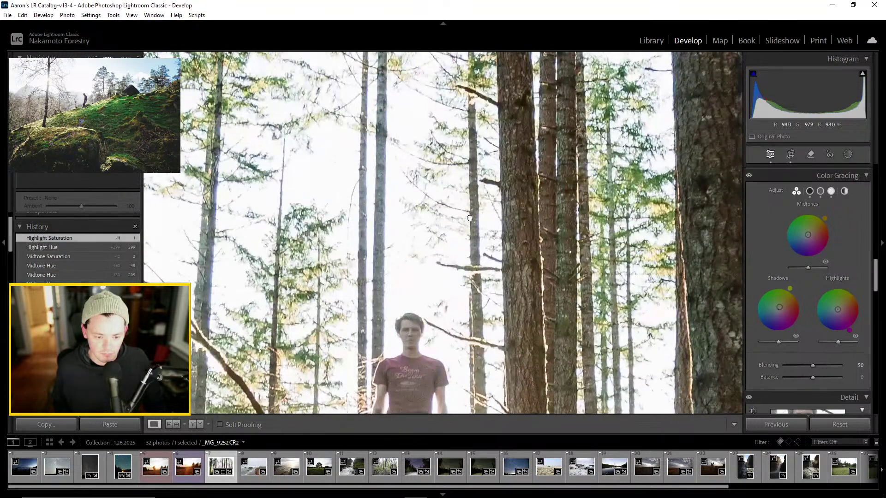
click(469, 218)
click(470, 224)
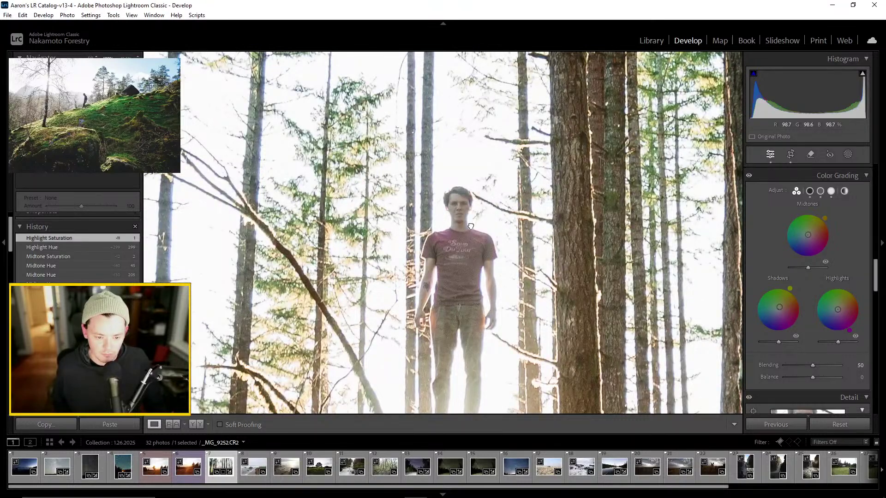
click(470, 224)
Set the Red saturation to -16 in the Color Mixer, checking the man's shirt up close
scroll(854, 266, down, 3)
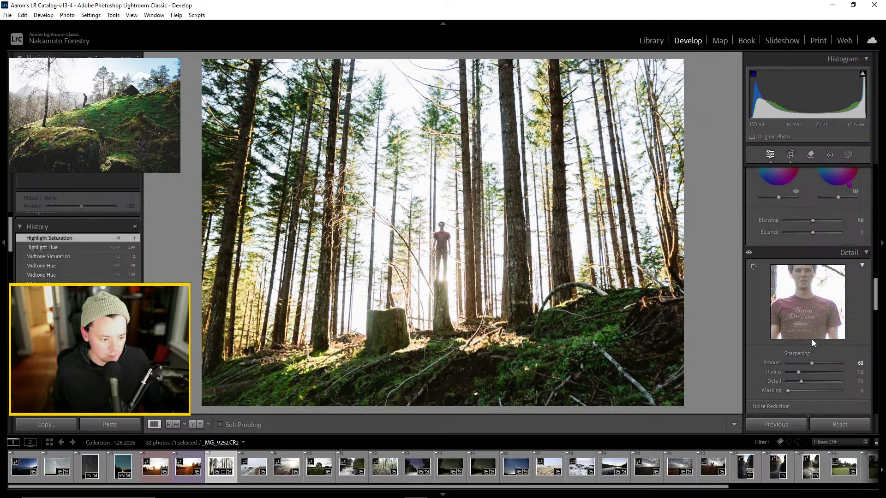
scroll(805, 303, up, 6)
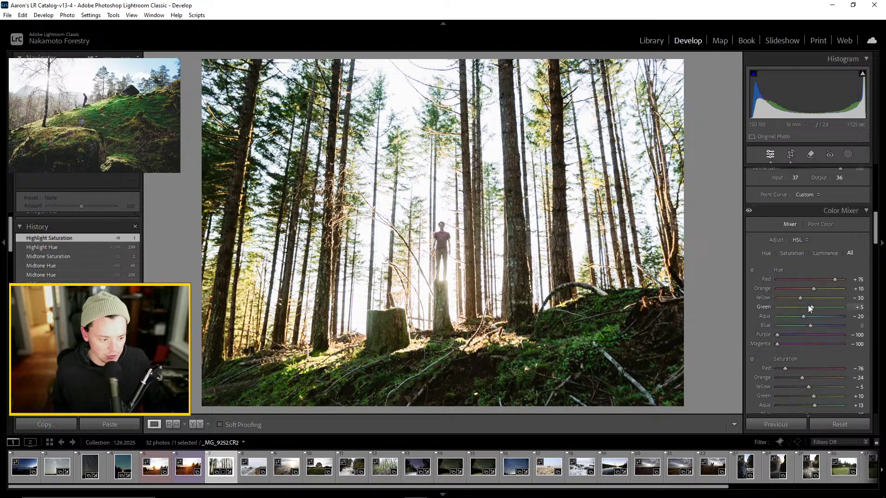
scroll(807, 283, down, 2)
drag(785, 296, 805, 298)
click(450, 230)
drag(436, 233, 514, 242)
click(501, 240)
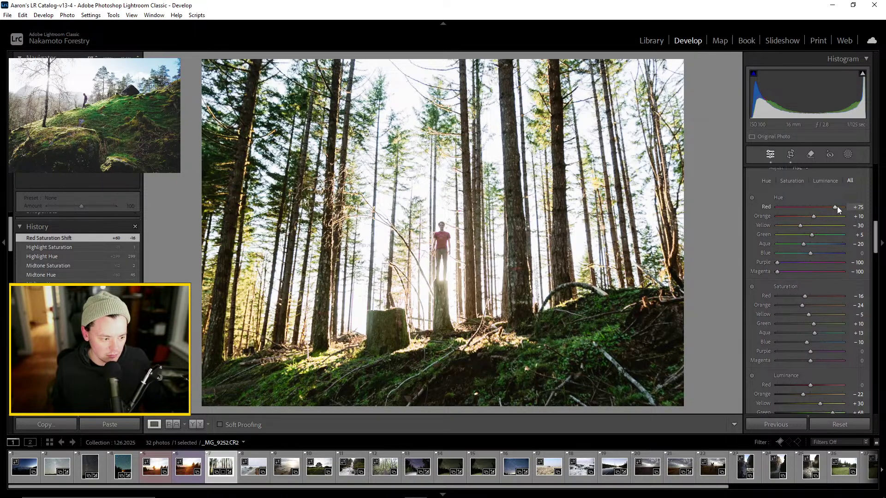
Set the Red hue to +19, checking the shirt color up close after trying +16
drag(812, 206, 815, 206)
click(453, 226)
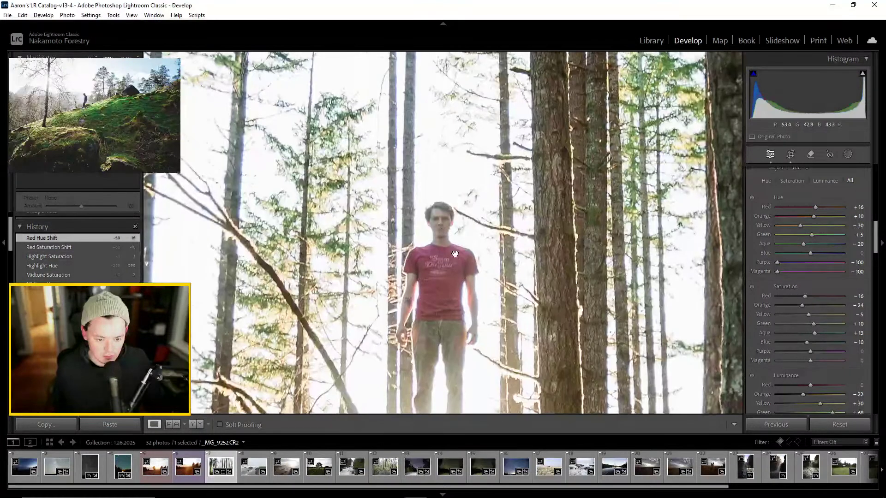
click(450, 245)
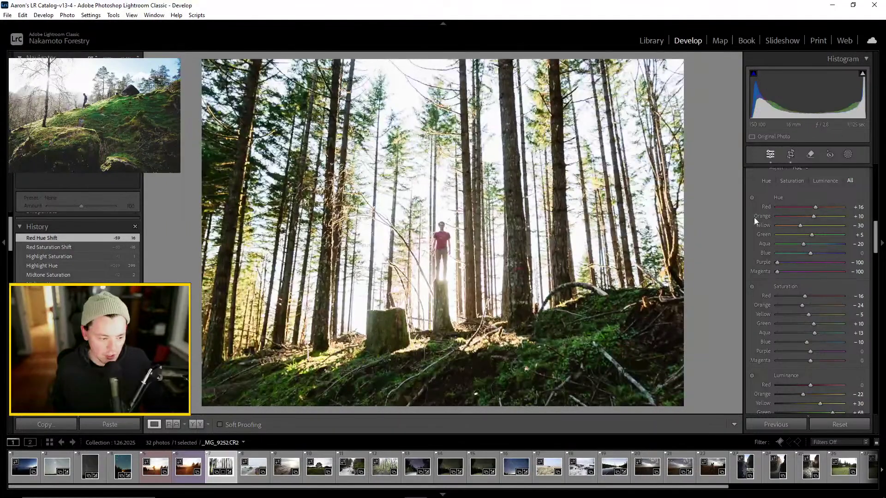
drag(817, 206, 819, 206)
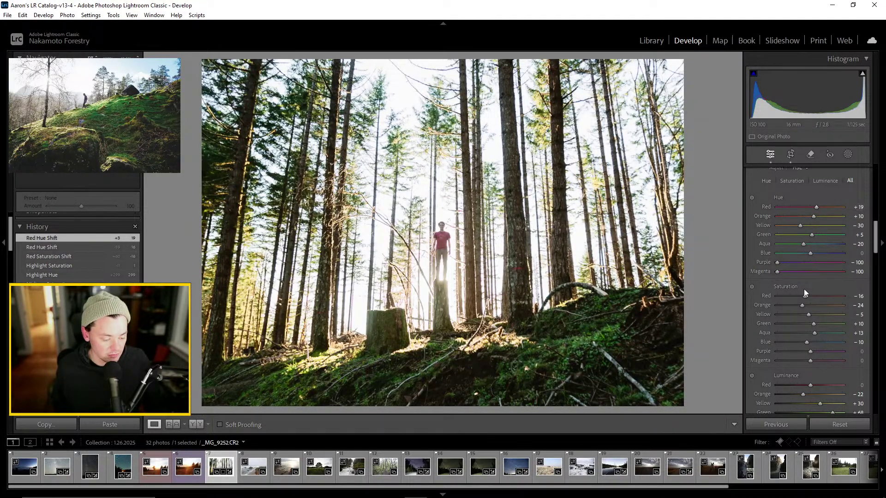
Raise the Red luminance slightly in the Color Mixer, checking the man's shirt up close
scroll(804, 289, down, 3)
scroll(763, 287, down, 3)
scroll(762, 286, up, 5)
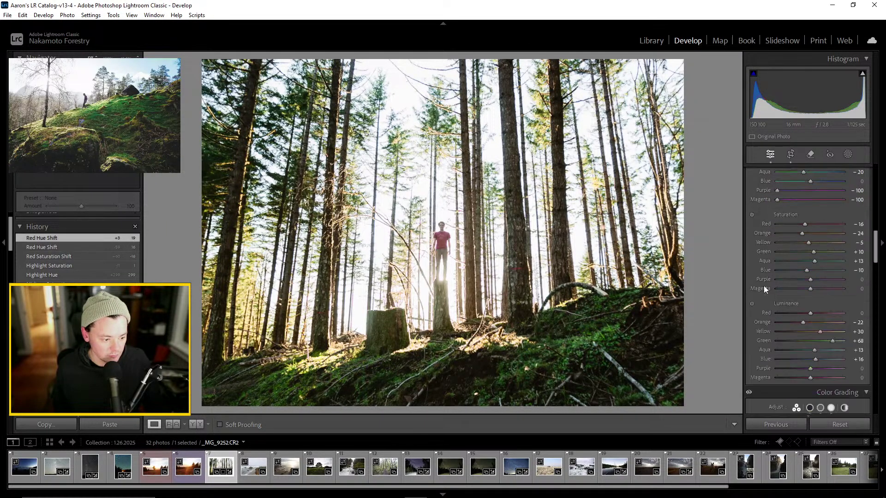
click(450, 231)
mouse_move(810, 312)
mouse_down()
mouse_move(842, 313)
mouse_move(754, 319)
mouse_move(836, 318)
mouse_move(792, 323)
mouse_move(810, 325)
mouse_up()
click(421, 240)
Set the Color Grading Blending to 52 and keep the Balance at 0
scroll(812, 277, down, 5)
scroll(804, 267, down, 2)
scroll(818, 297, down, 2)
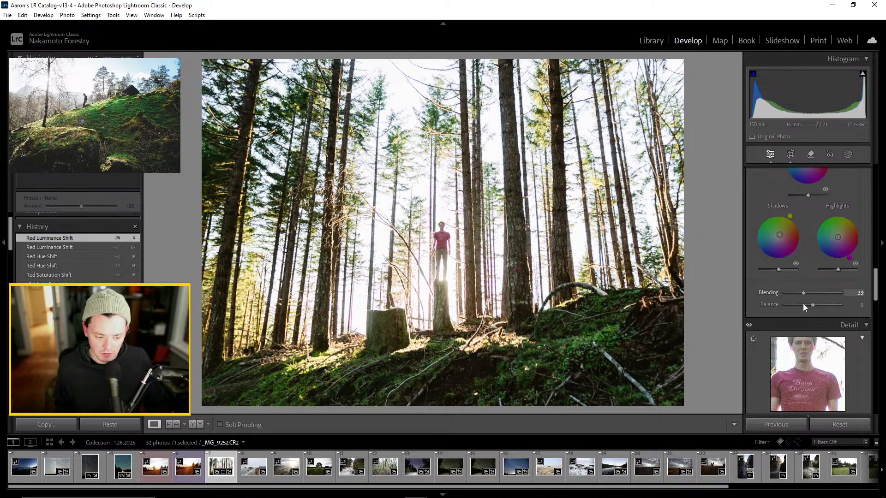
drag(786, 304, 813, 306)
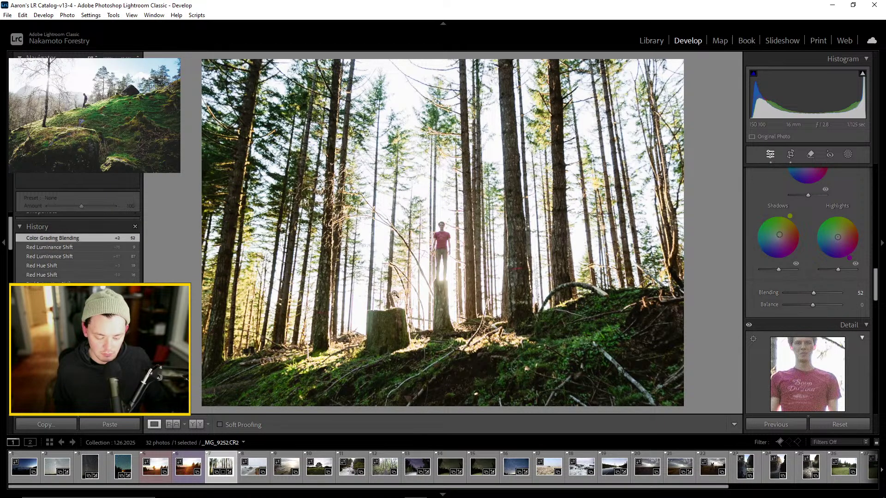
Check the noise around the branches up close and apply AI Denoise at amount 40, saving the result as a new DNG
scroll(819, 263, down, 3)
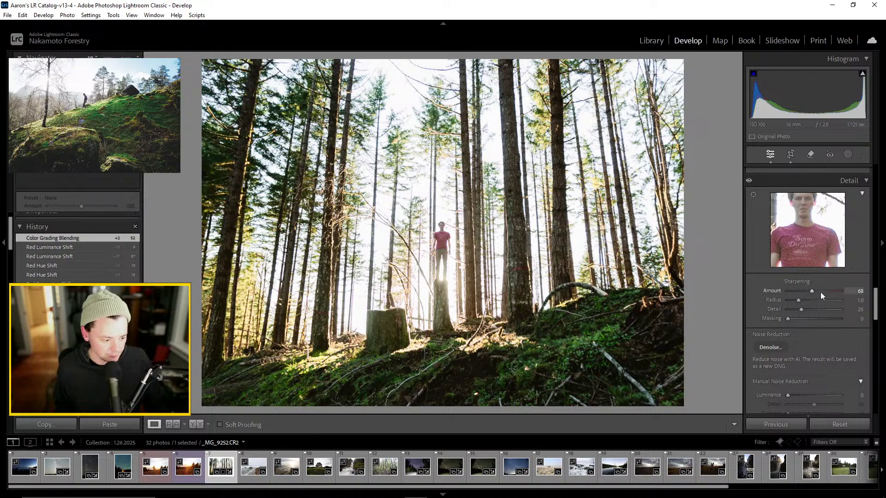
scroll(770, 322, down, 2)
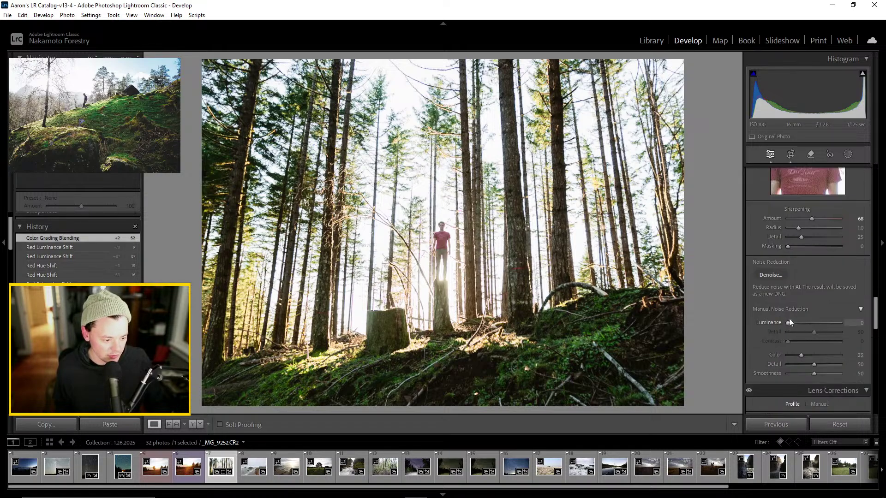
click(381, 219)
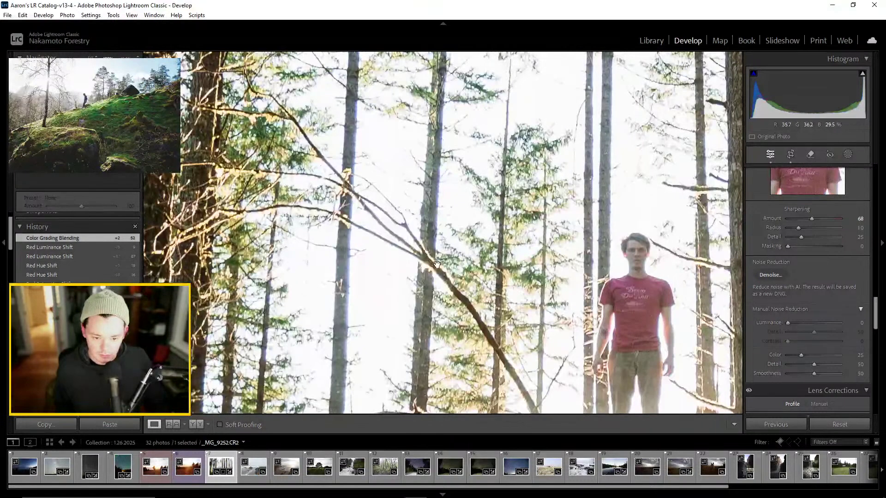
click(434, 265)
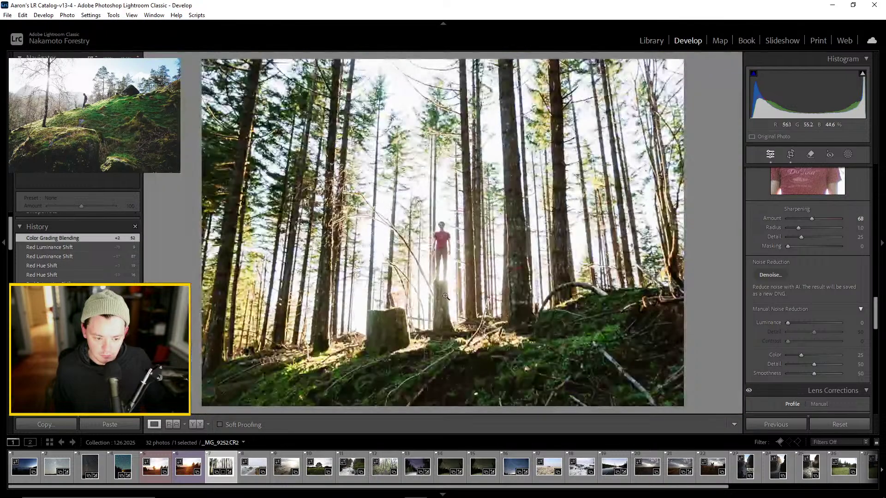
click(768, 275)
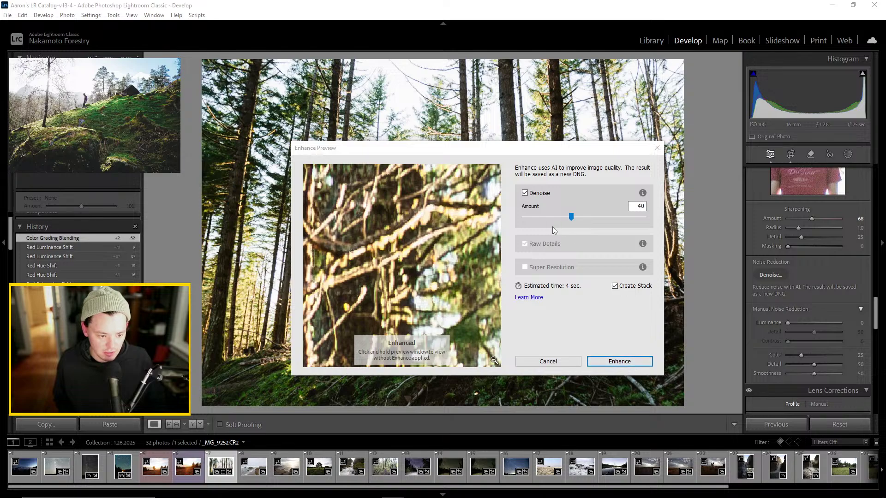
drag(571, 216, 558, 216)
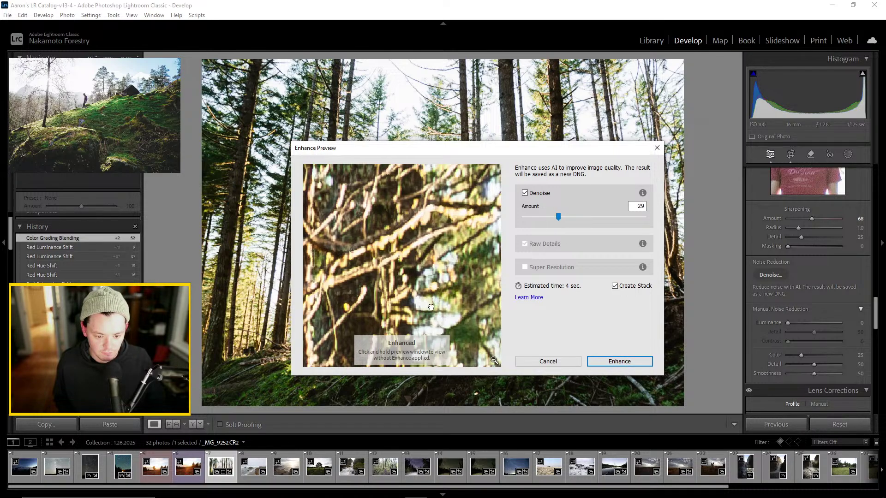
drag(559, 217, 582, 217)
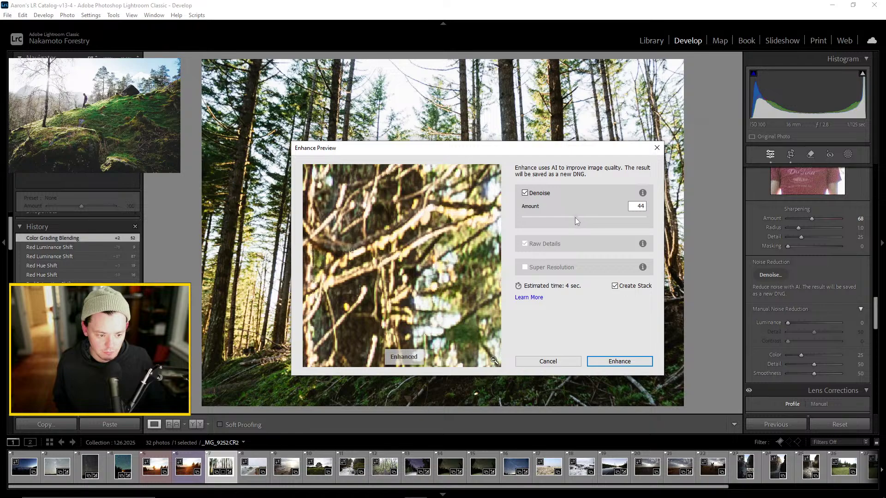
click(619, 361)
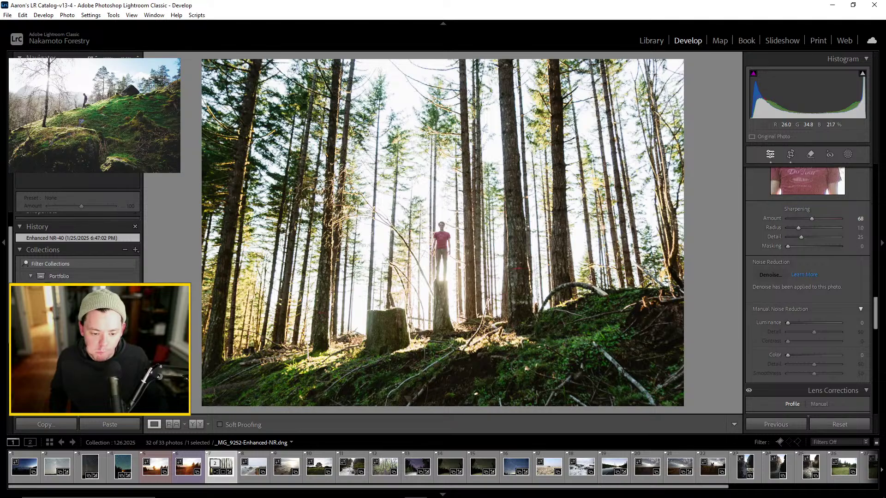
Examine the denoised photo up close around the man and review its Lens Corrections, Transform and Basic settings
click(428, 233)
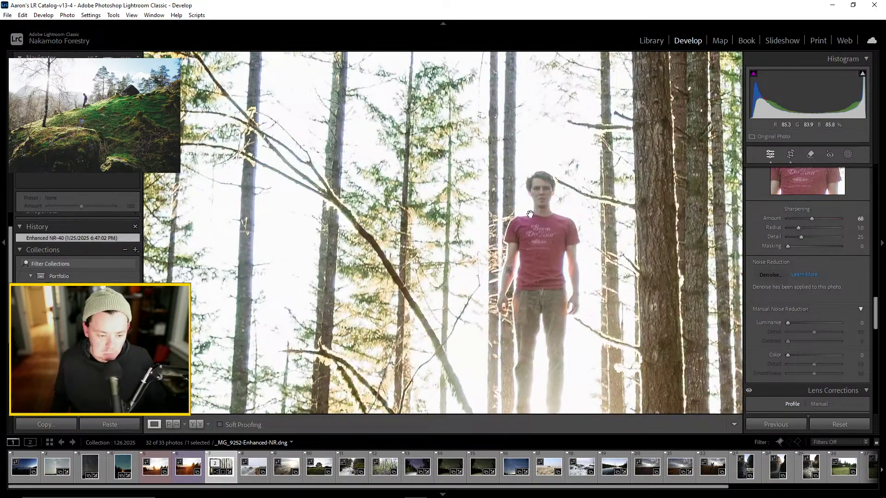
click(529, 213)
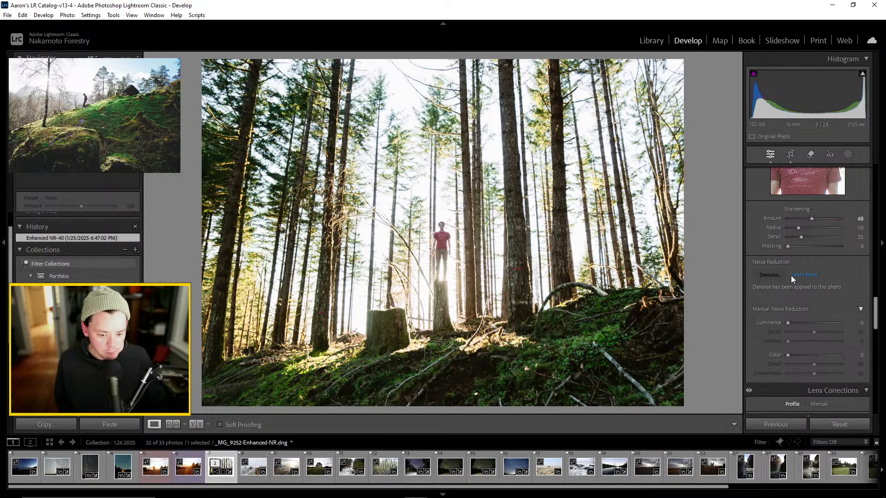
scroll(790, 276, down, 2)
scroll(823, 264, down, 15)
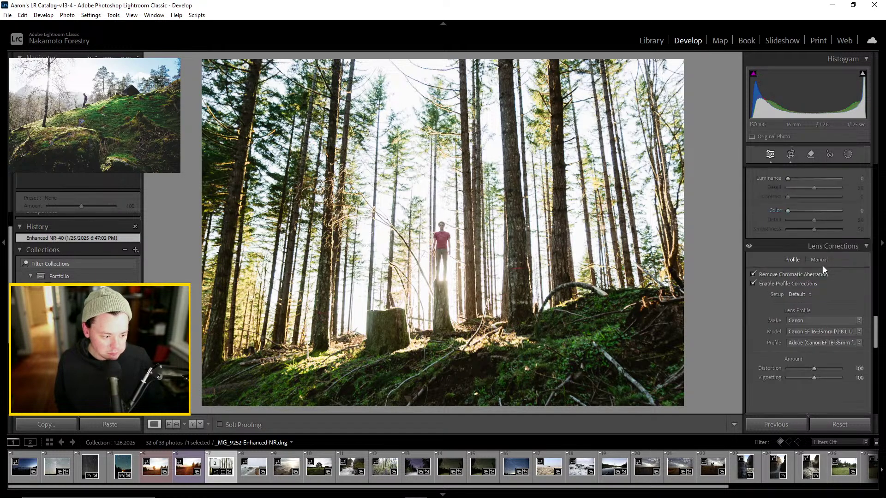
scroll(807, 291, up, 20)
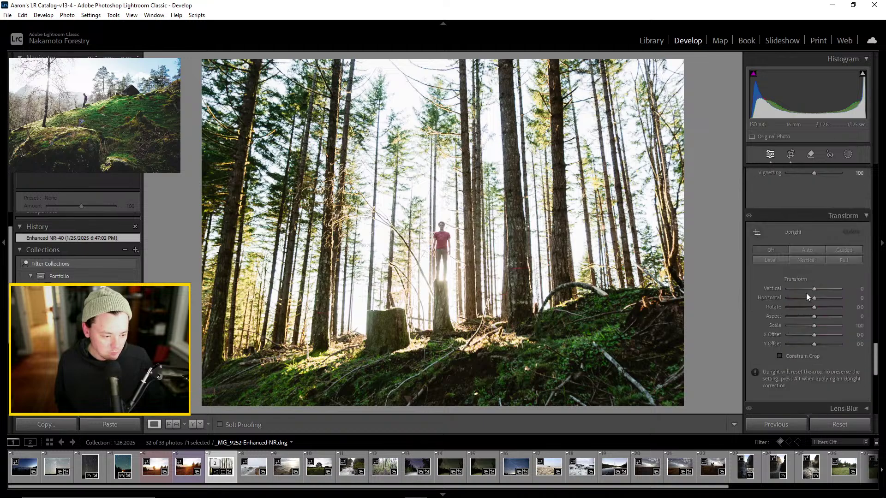
scroll(800, 285, up, 2)
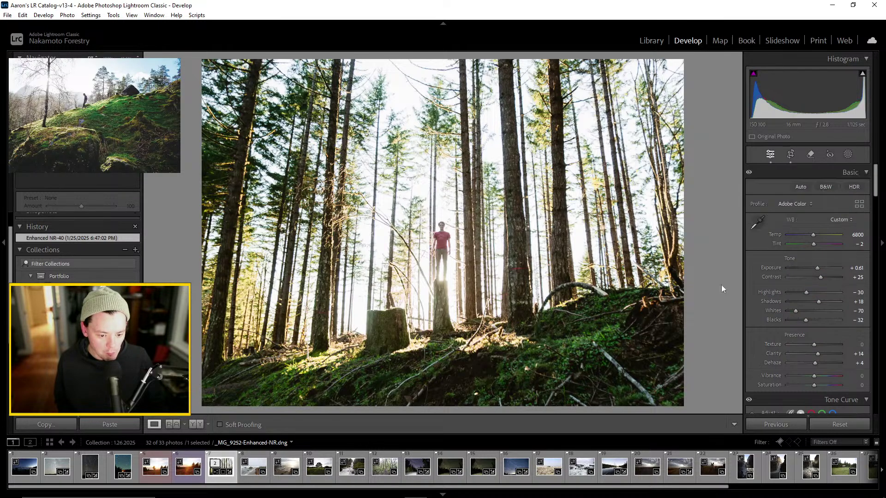
Try cloning out the red line across the large tree trunk with a size 3 brush, and delete the clone spot
click(508, 300)
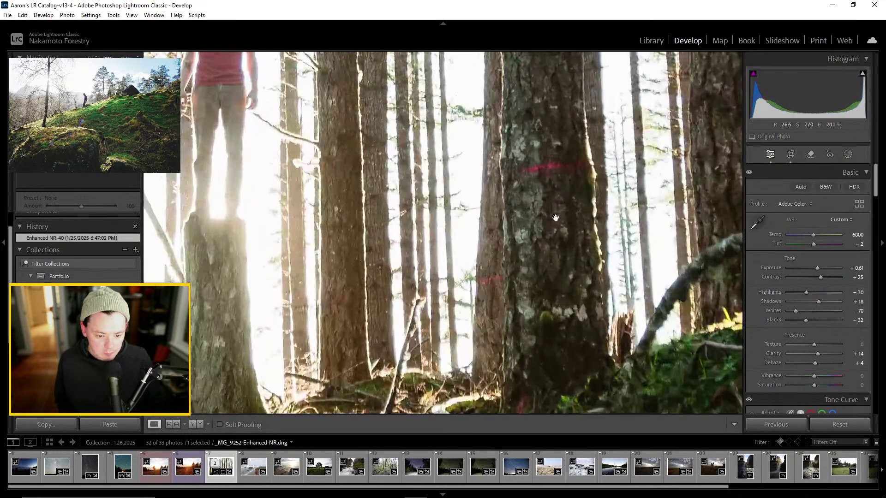
click(848, 154)
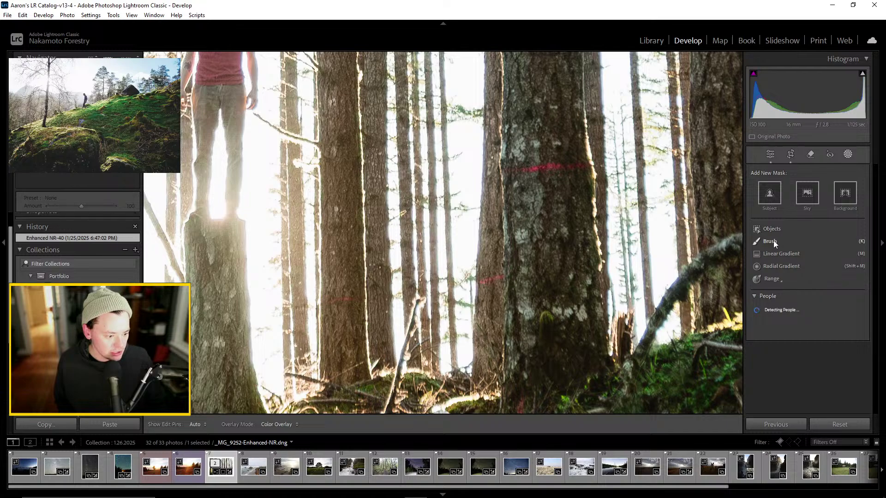
click(808, 156)
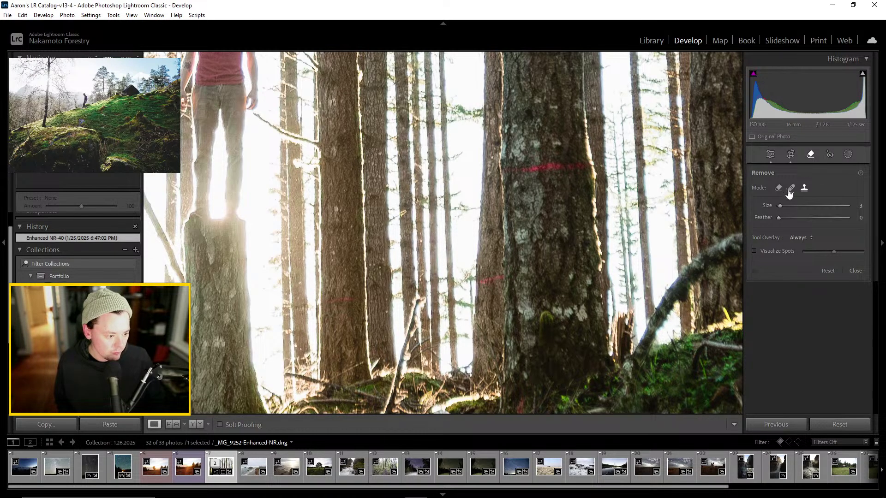
click(804, 188)
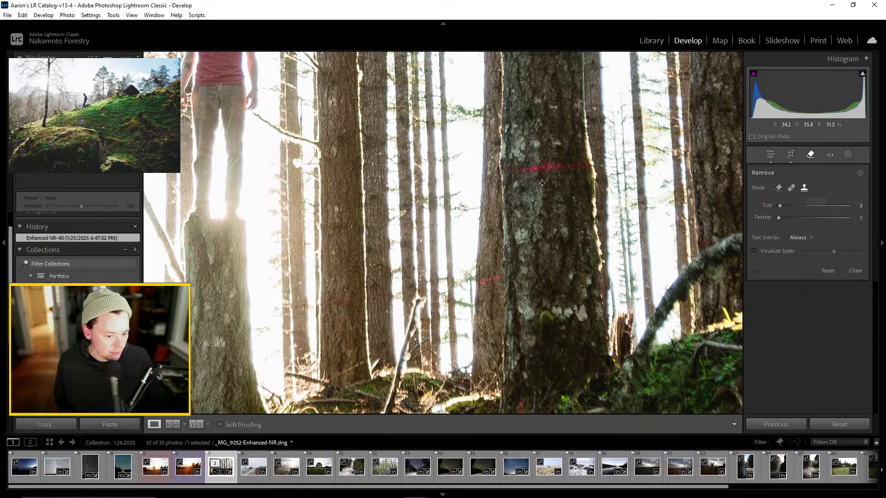
drag(511, 170, 589, 168)
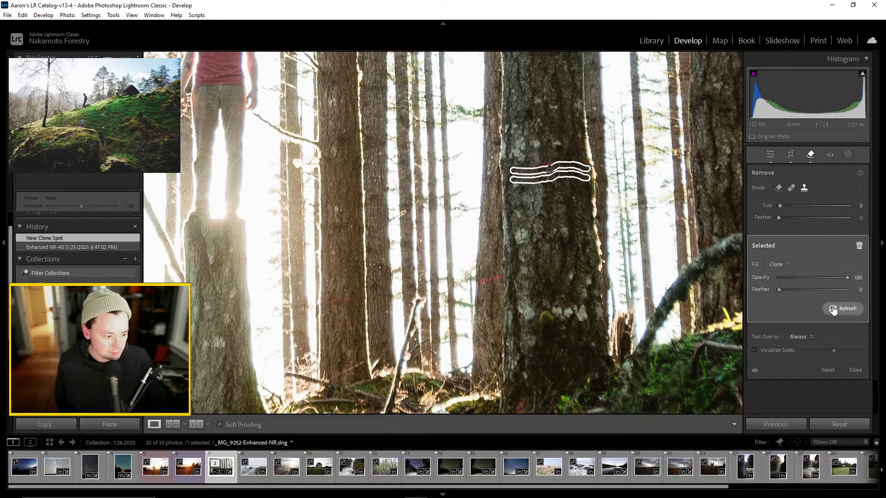
click(859, 246)
key(Delete)
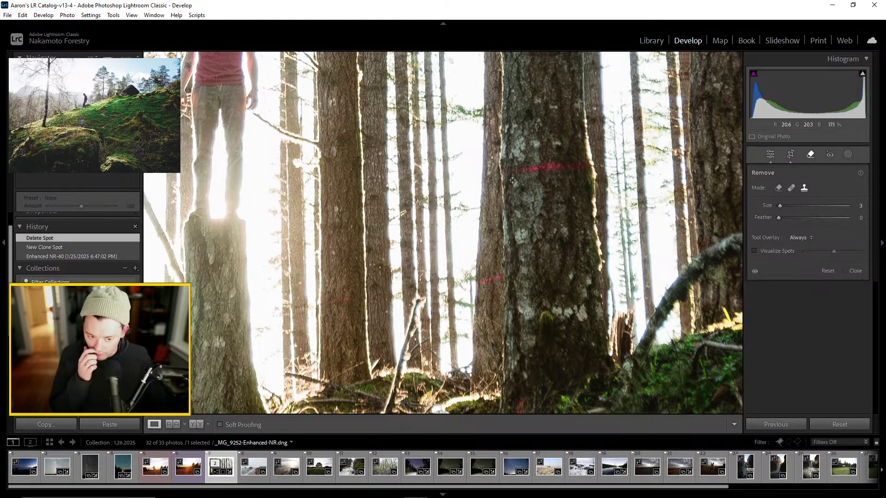
Try cloning out the red line across the large tree trunk with a size 10 brush and compare it with the spot hidden
scroll(539, 174, up, 3)
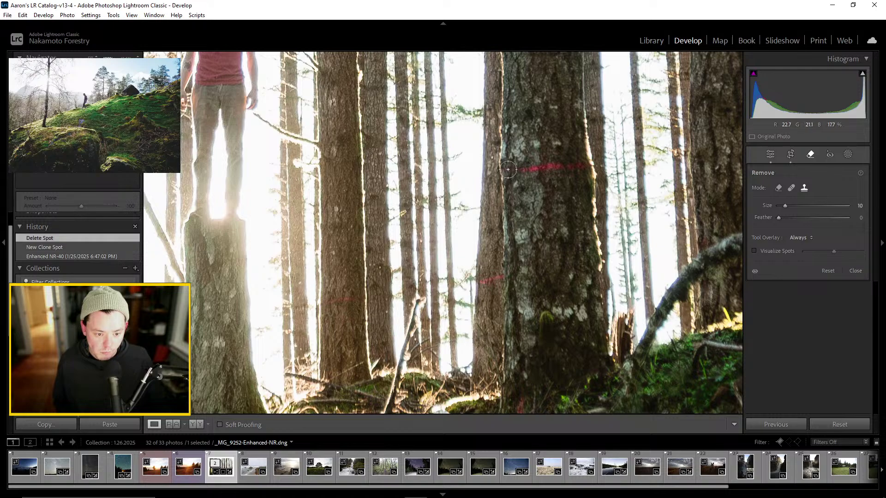
drag(507, 170, 582, 167)
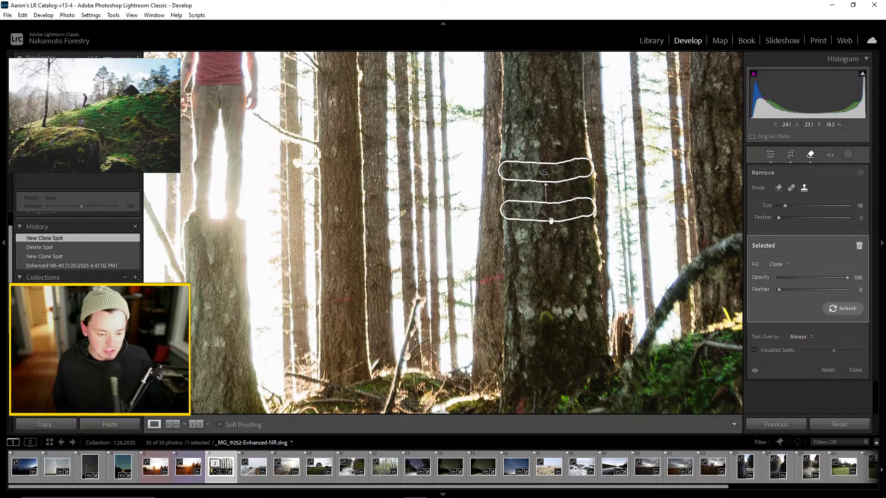
click(754, 371)
click(754, 371)
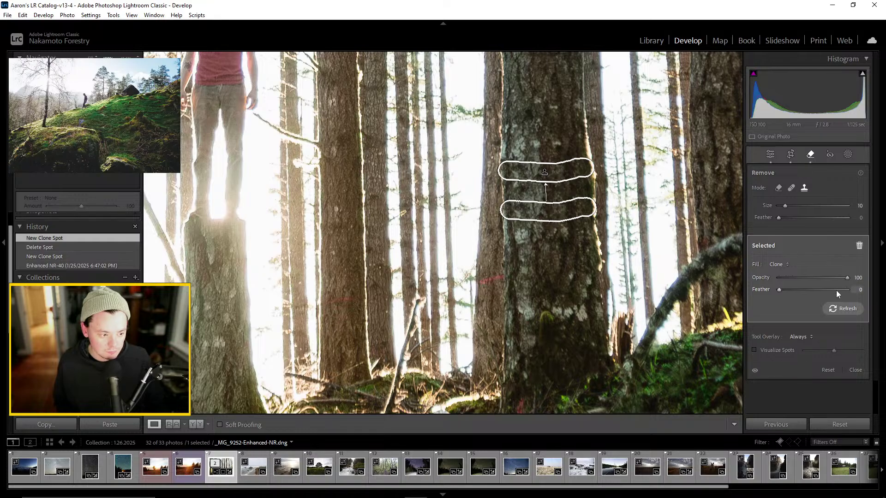
click(854, 371)
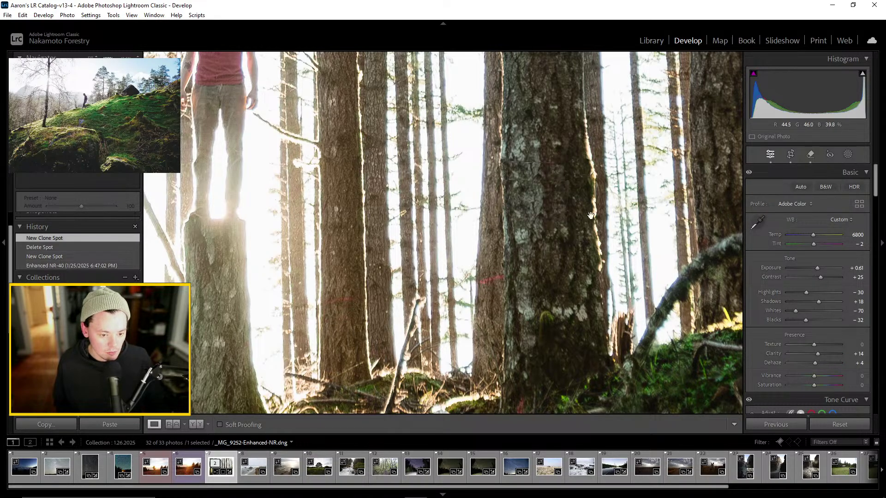
Inspect the cloned trunk area in the whole photo and up close, and undo the new clone spot
drag(552, 191, 547, 169)
click(547, 151)
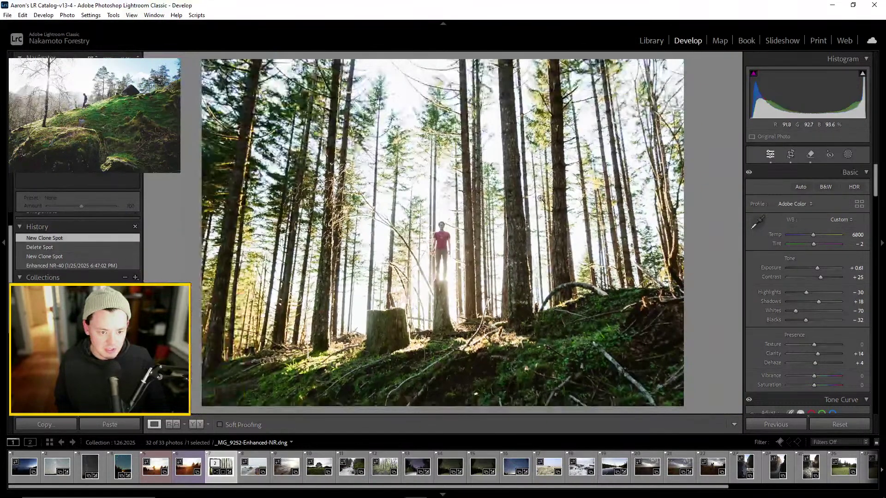
click(520, 269)
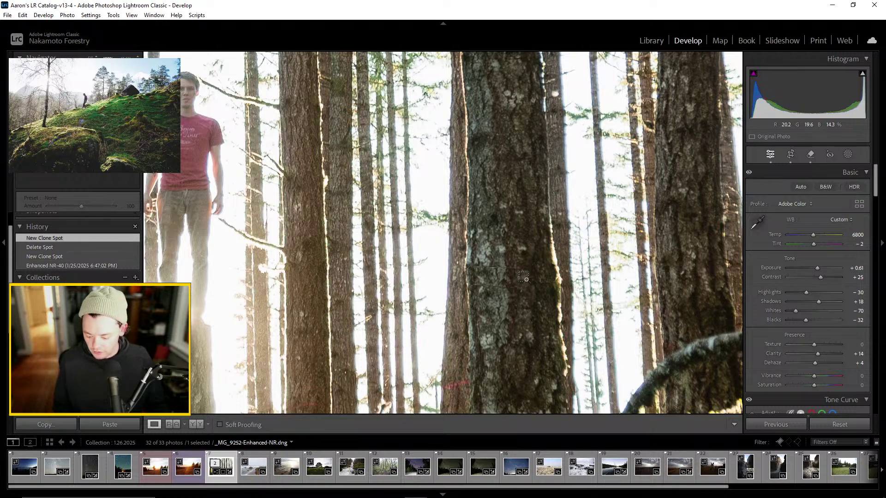
key(ctrl+z)
click(456, 232)
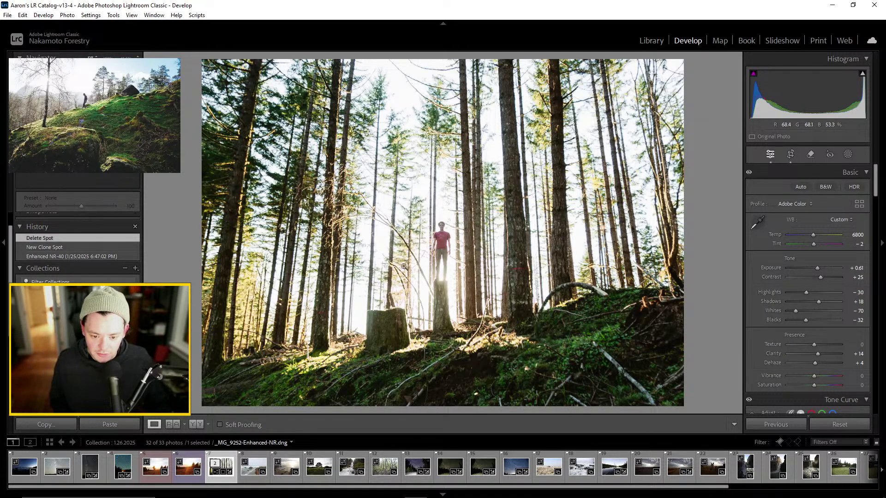
Check the branches beside the man up close and open the denoised photo in Photoshop for editing
click(372, 213)
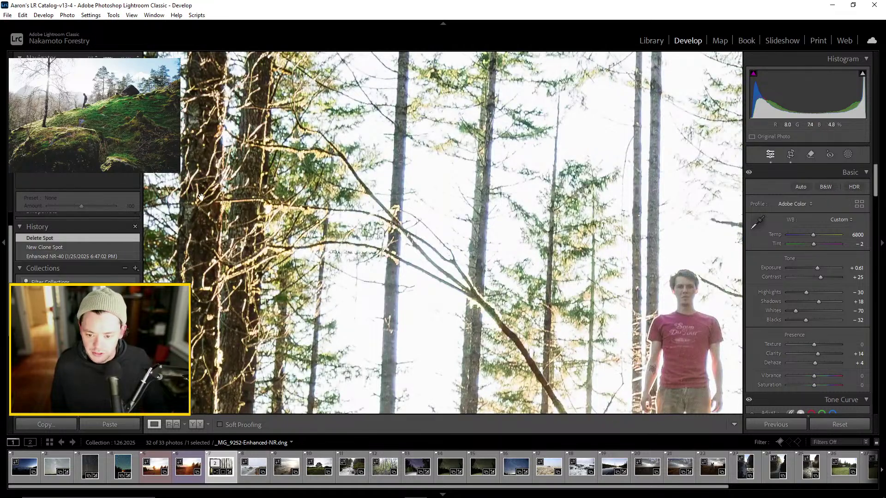
click(261, 207)
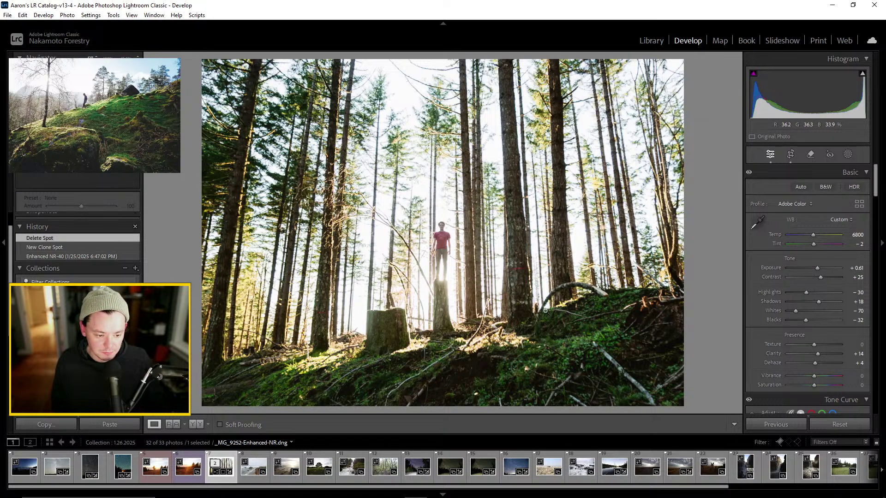
right_click(409, 203)
mouse_move(461, 281)
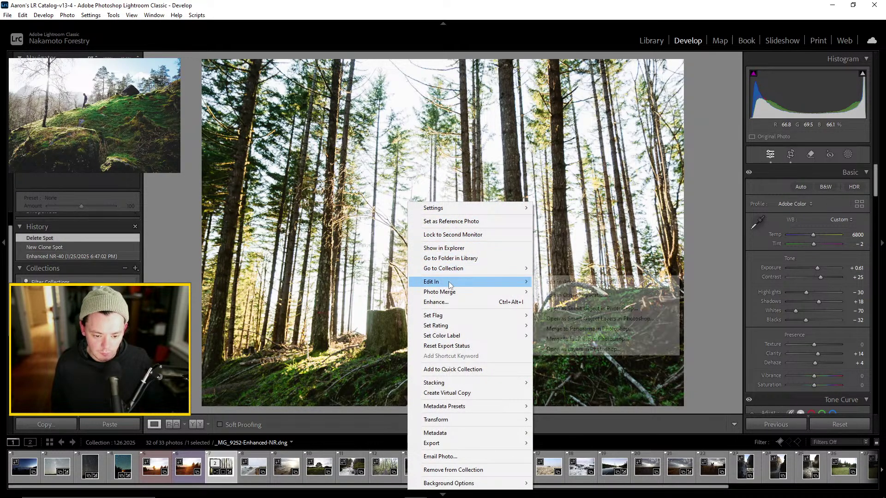
click(578, 281)
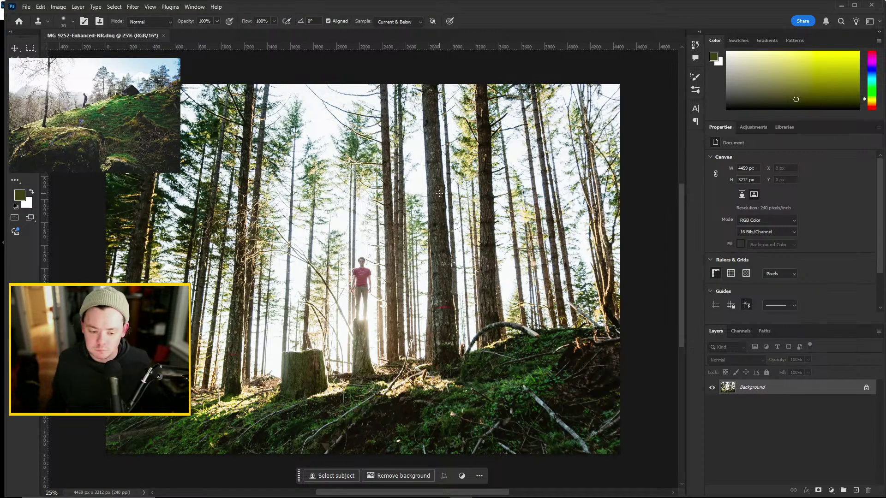
Duplicate the Background layer under the name Skewed
scroll(477, 331, up, 5)
right_click(781, 388)
click(825, 317)
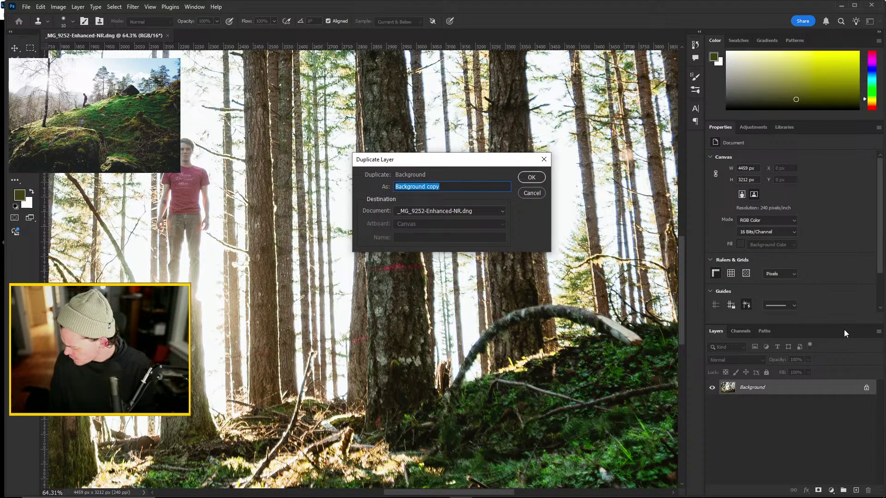
text(r)
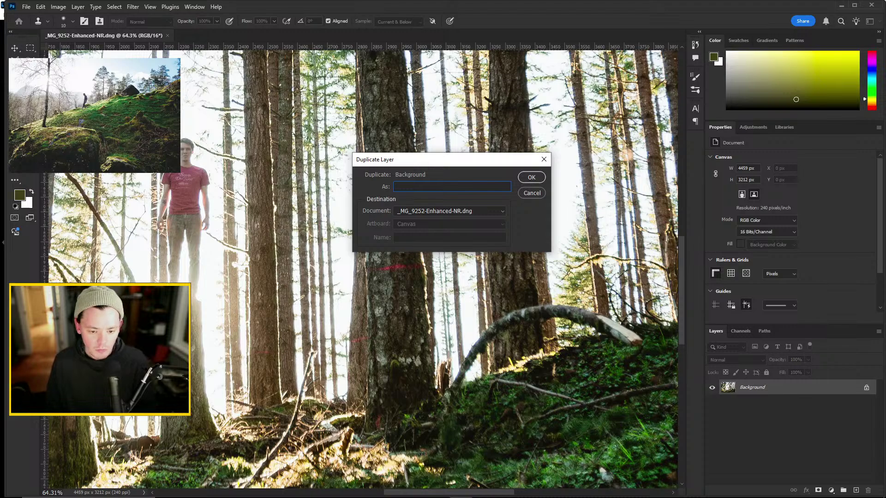
text(kewed)
key(Return)
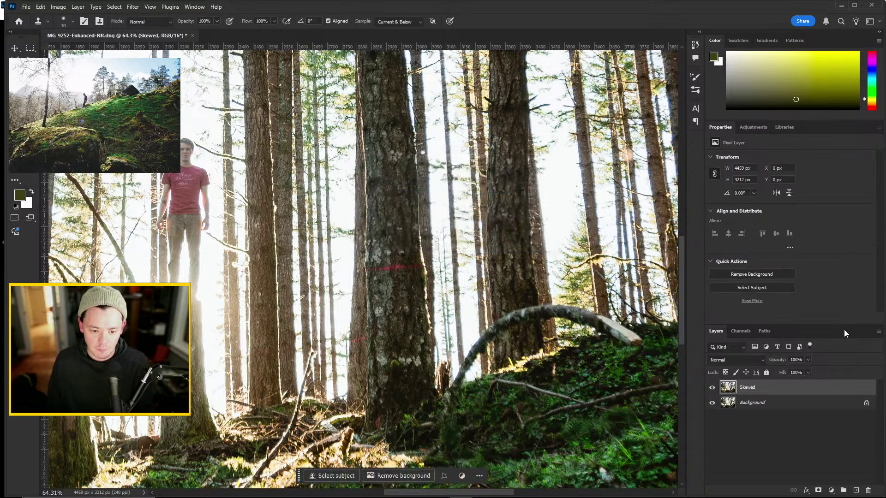
Place four vertical guides across the photo near the outer and inner tree trunks as references for straightening
scroll(340, 250, down, 5)
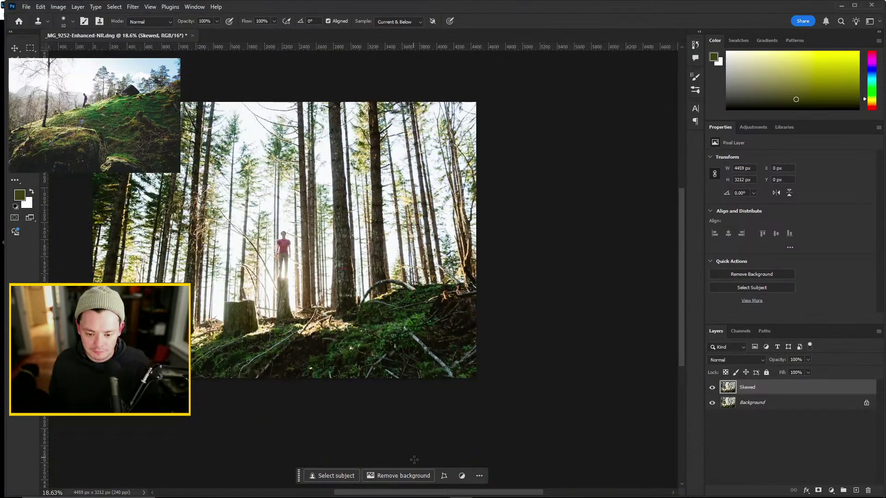
drag(516, 492, 476, 492)
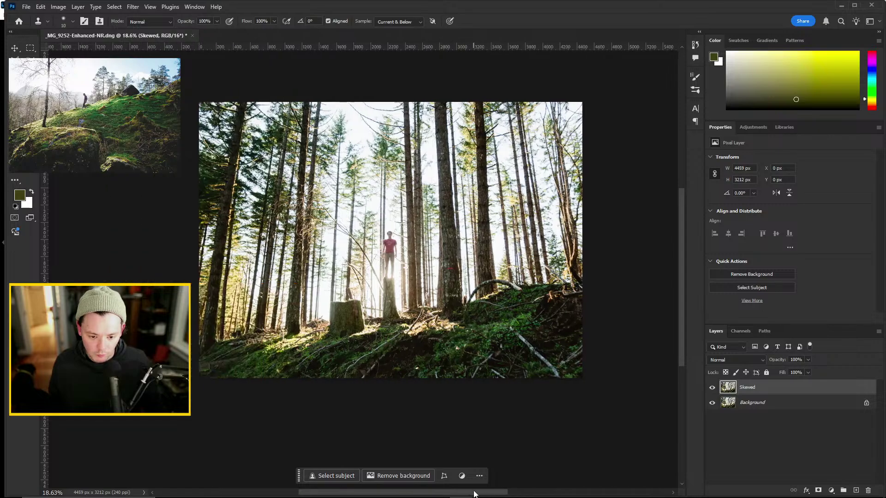
drag(44, 159, 214, 159)
drag(46, 187, 549, 189)
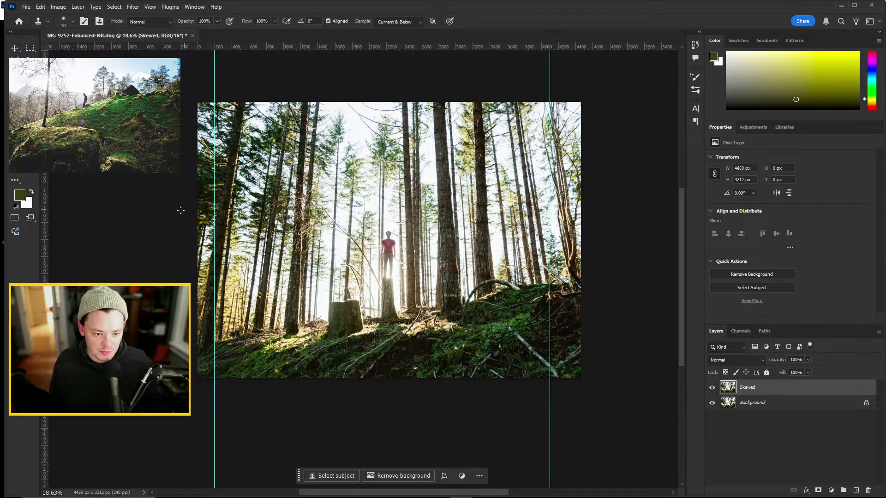
drag(47, 214, 457, 208)
drag(47, 219, 291, 219)
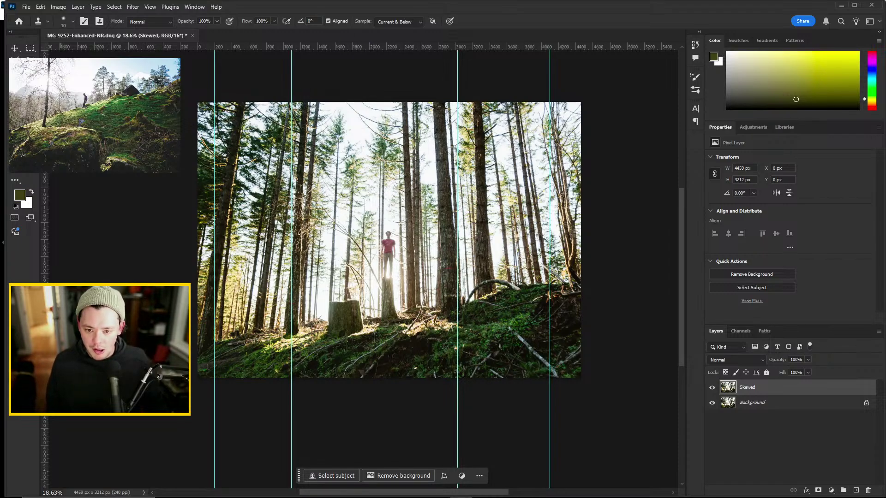
Start a Skew transform on the Skewed layer and pull both upper corners outward to straighten the leaning trunks
click(45, 7)
mouse_move(91, 237)
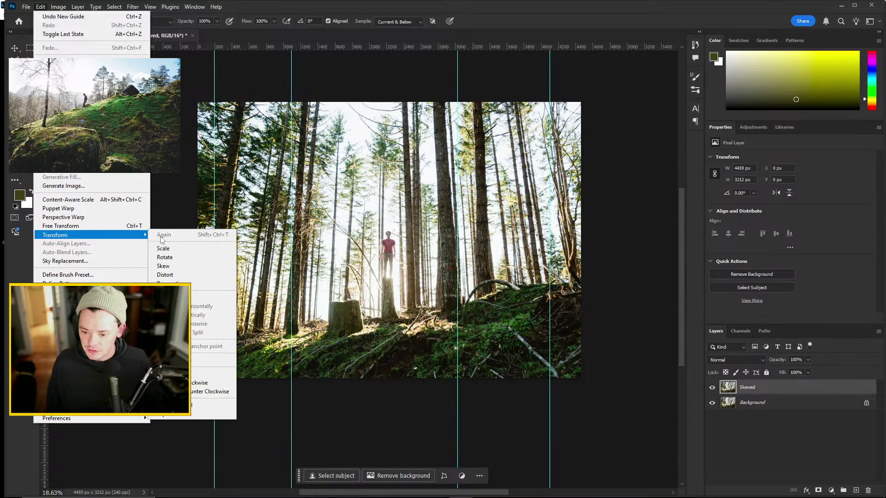
click(168, 266)
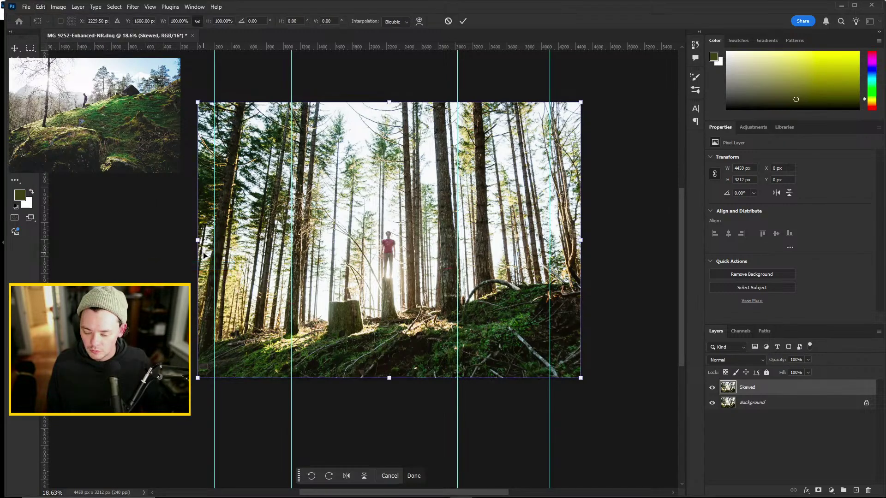
drag(198, 104, 157, 102)
drag(582, 105, 633, 108)
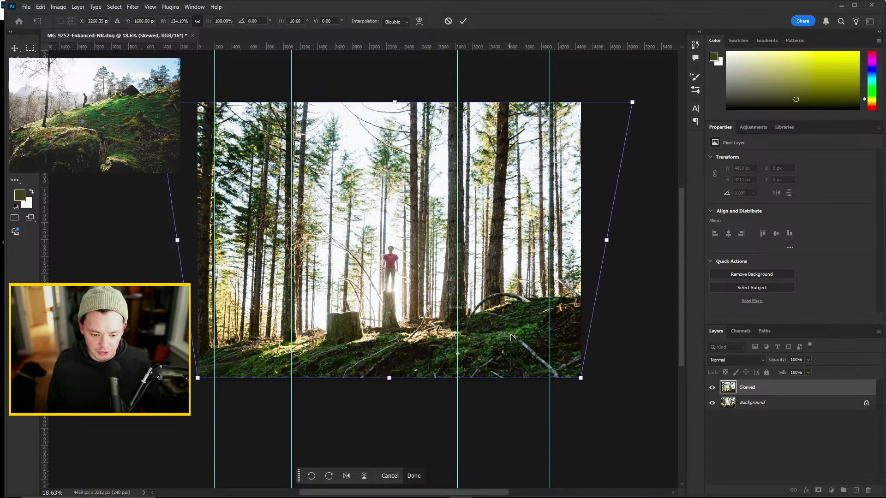
Fine-tune the skew by shifting the lower corners slightly right and widening the top edge further to about 130% width
click(582, 379)
drag(582, 379, 593, 378)
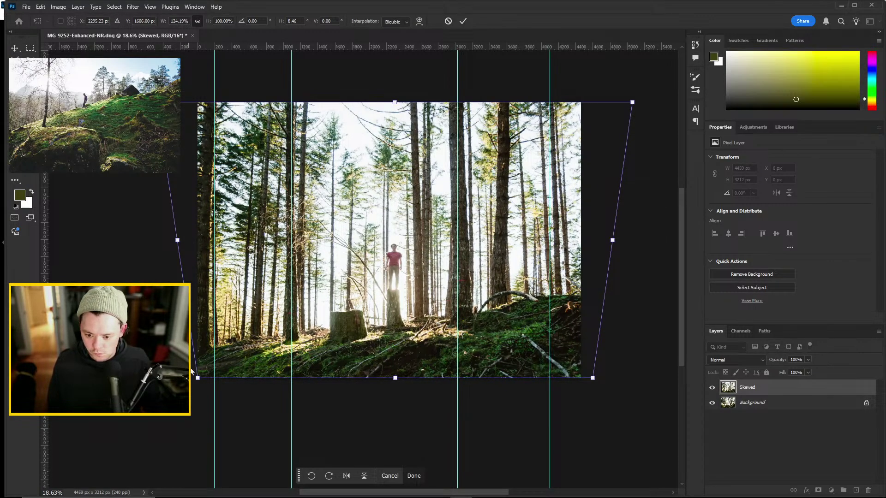
drag(198, 379, 200, 380)
mouse_move(181, 102)
mouse_down()
mouse_move(181, 90)
mouse_move(172, 90)
mouse_up()
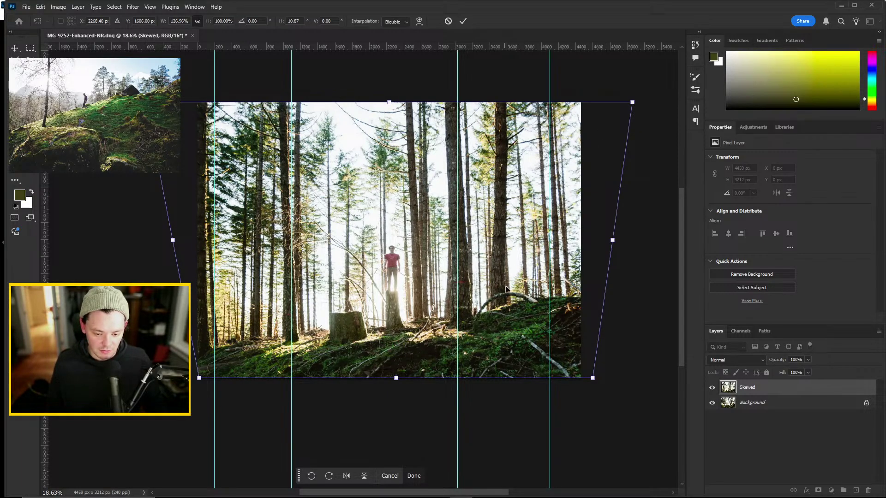
mouse_move(633, 105)
mouse_down()
mouse_move(625, 105)
mouse_move(646, 110)
mouse_up()
Add a vertical guide through the man, raise the skewed top edge to about 109% height and narrow it to about 129% width
drag(45, 185, 394, 205)
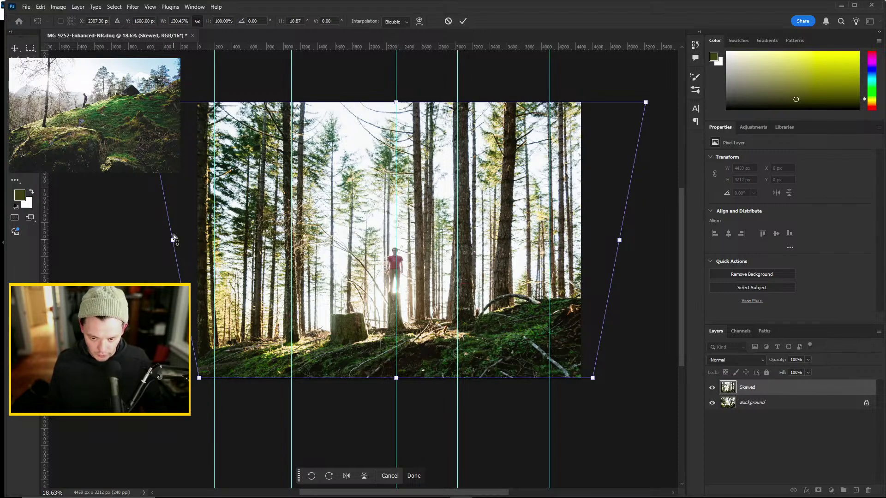
drag(146, 102, 140, 77)
drag(645, 101, 650, 78)
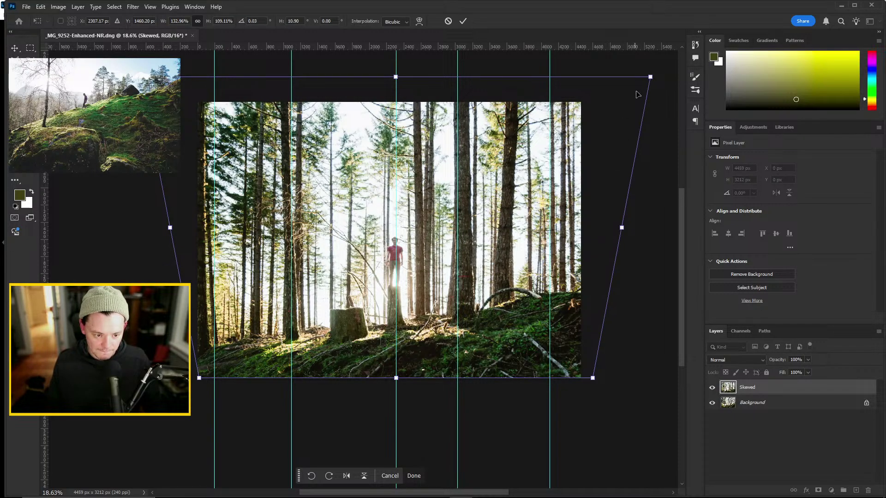
drag(650, 77, 643, 73)
drag(170, 227, 173, 228)
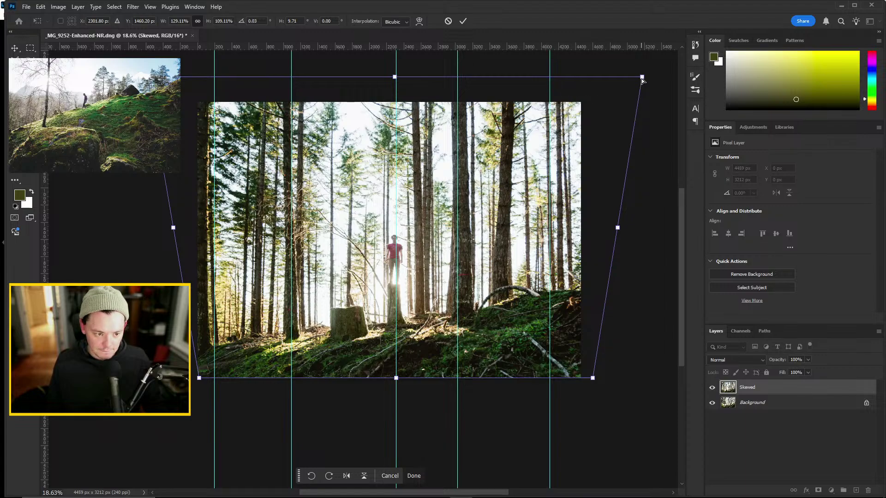
Pull the lower corners of the skew outward and down, and raise the top edge to about 119% height
drag(592, 383, 622, 401)
drag(199, 380, 184, 402)
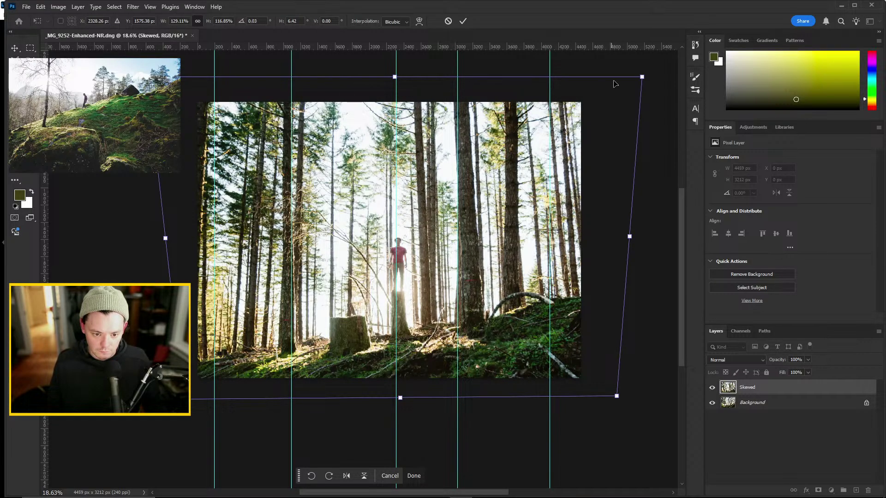
drag(646, 79, 644, 70)
drag(645, 72, 643, 73)
drag(149, 77, 153, 70)
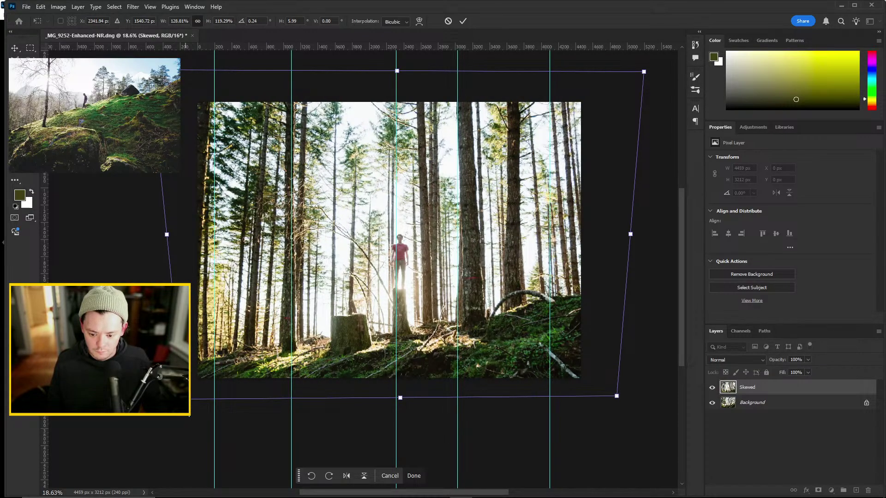
Refine the skew by moving the lower-left, upper-right and lower-right corners rightward until the trunks align with the guides
drag(185, 399, 190, 402)
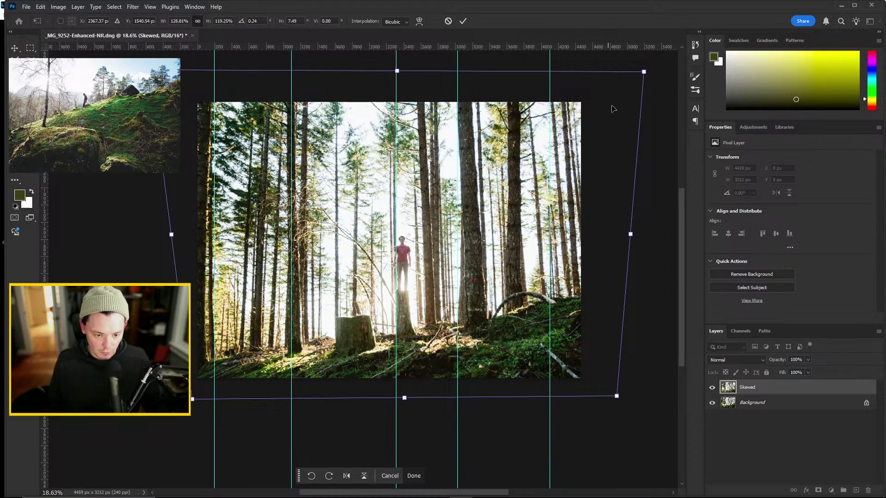
drag(644, 73, 657, 75)
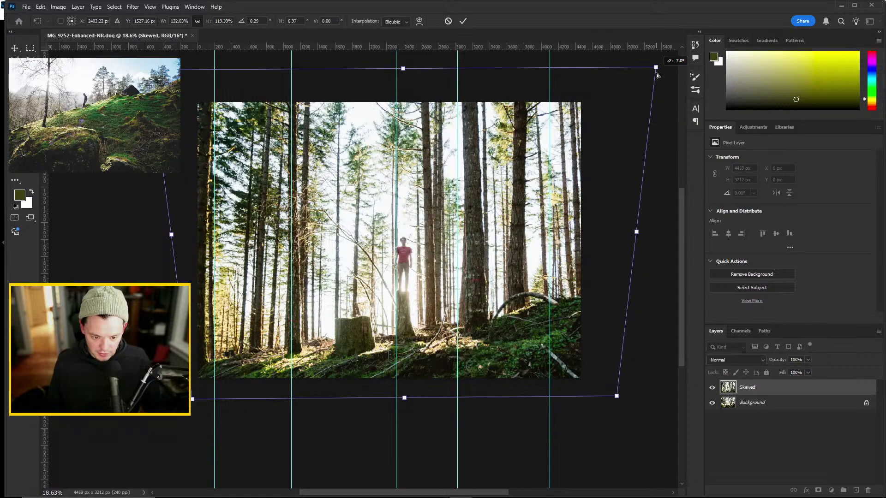
drag(657, 76, 659, 76)
drag(616, 397, 624, 395)
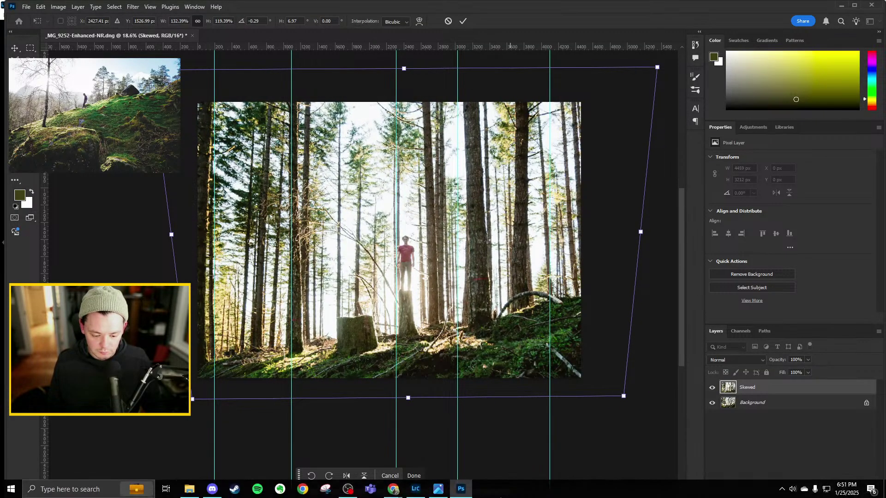
Switch between Lightroom Classic and Photoshop to compare the original photo with the skewed version
click(422, 491)
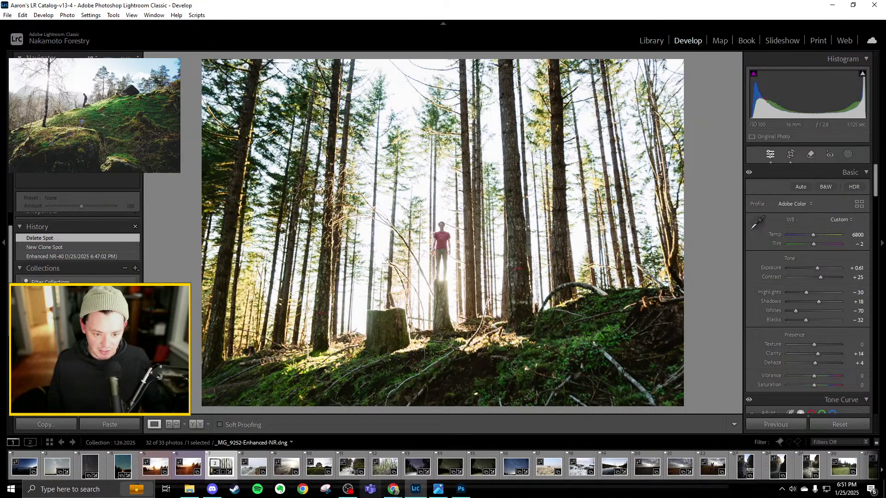
click(461, 490)
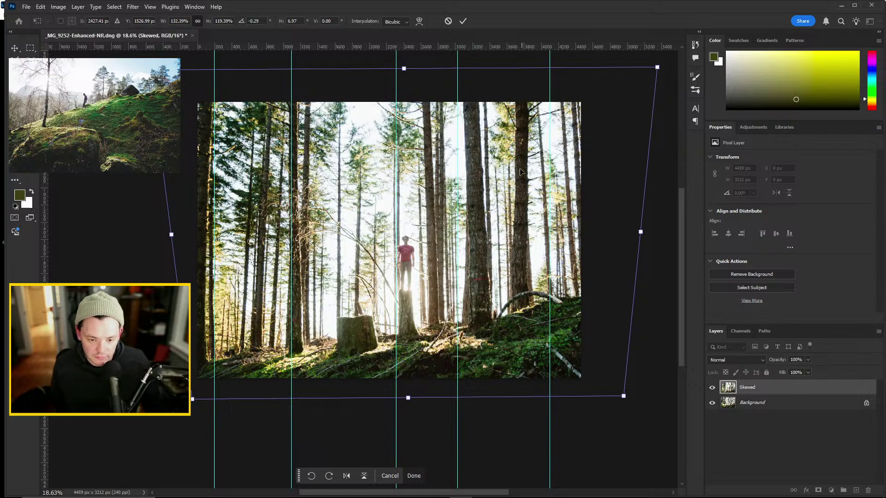
click(416, 493)
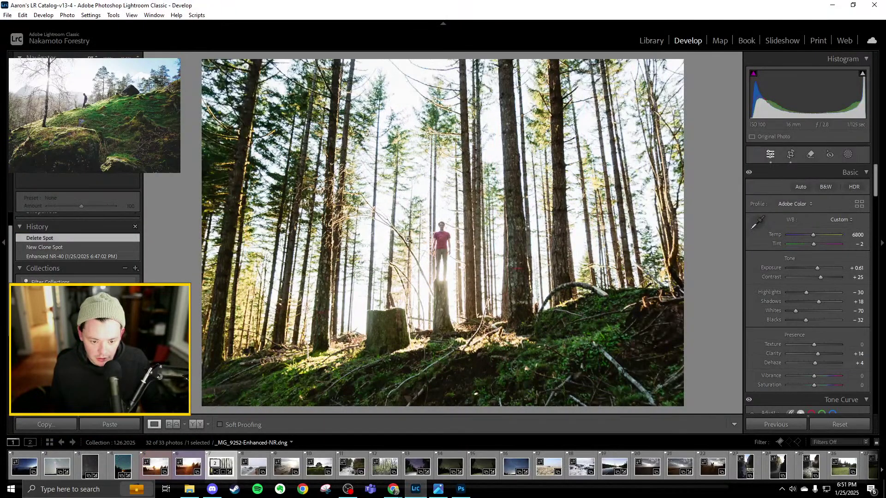
click(461, 493)
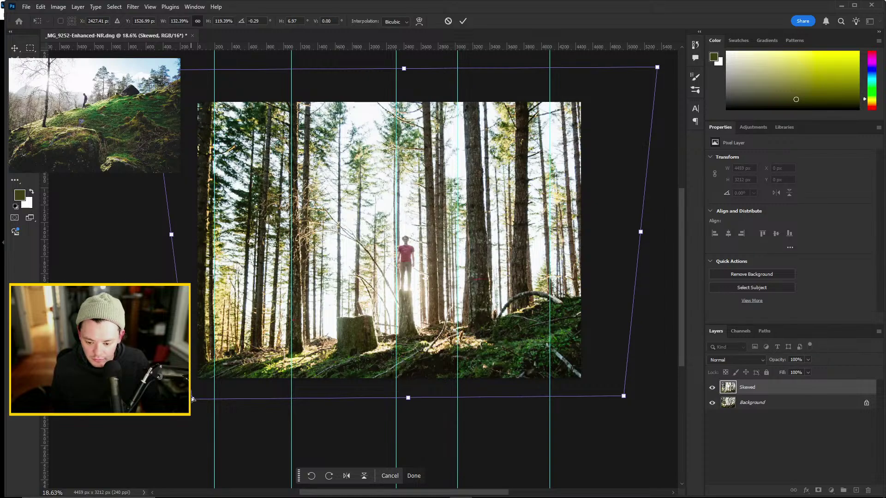
Pull the skew's lower corners upward, and raise its top corners to about 121% height and 134% width
mouse_move(193, 400)
mouse_down()
mouse_move(193, 376)
mouse_move(192, 386)
mouse_up()
drag(622, 396, 625, 384)
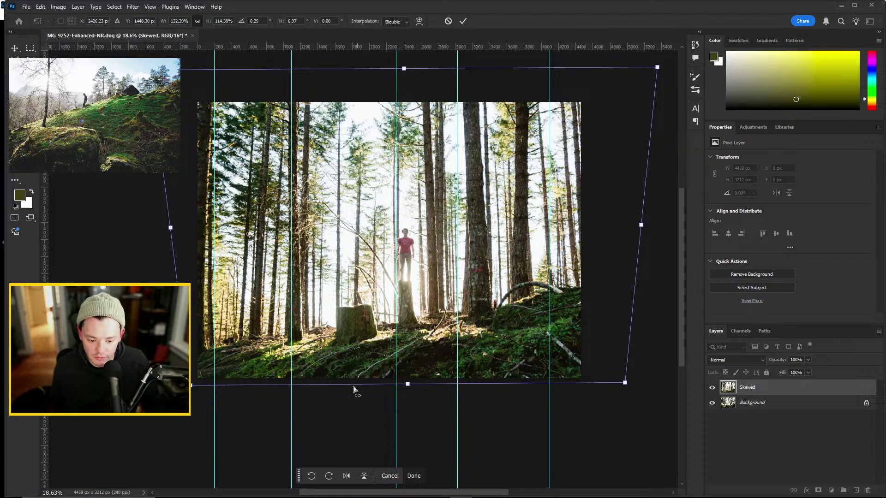
drag(683, 217, 682, 193)
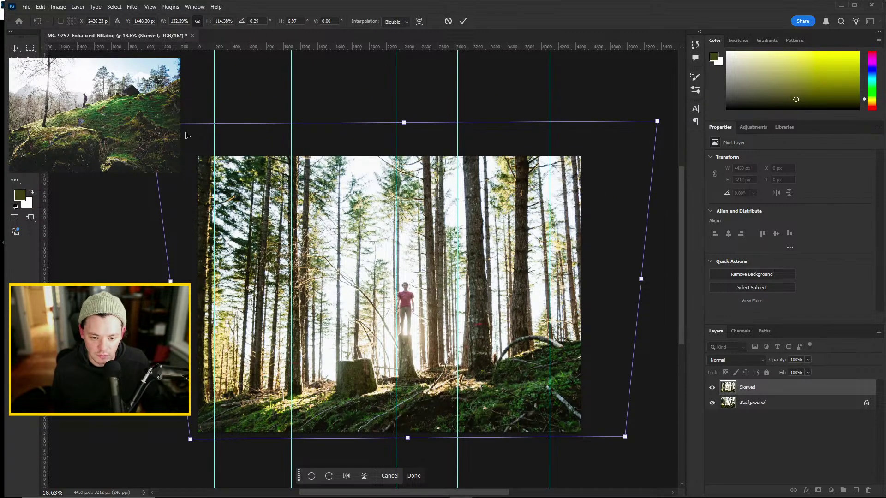
drag(528, 122, 529, 112)
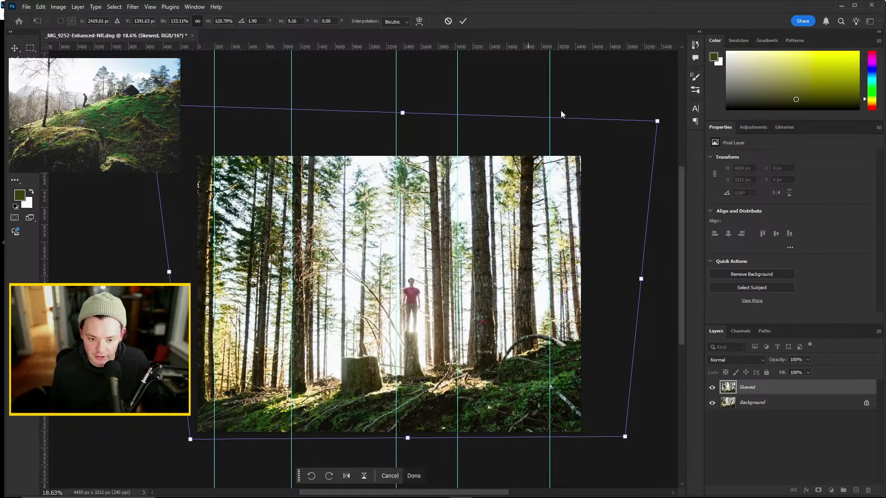
drag(658, 120, 661, 101)
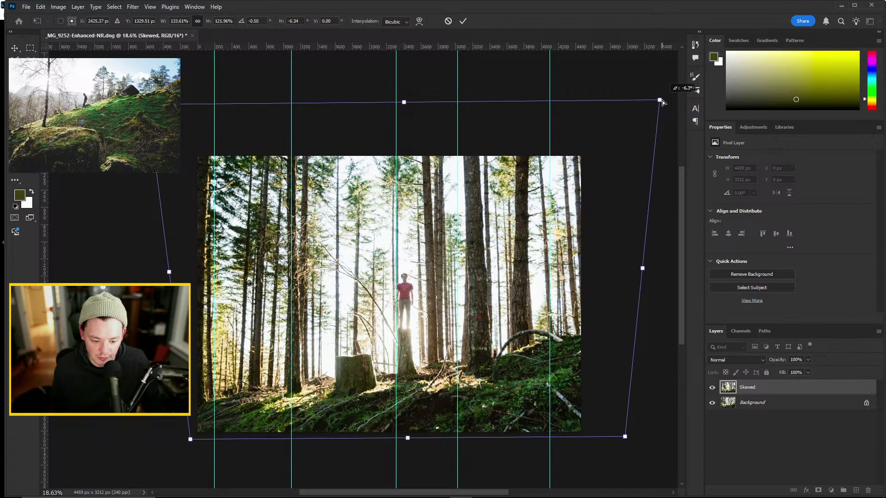
drag(662, 102, 662, 104)
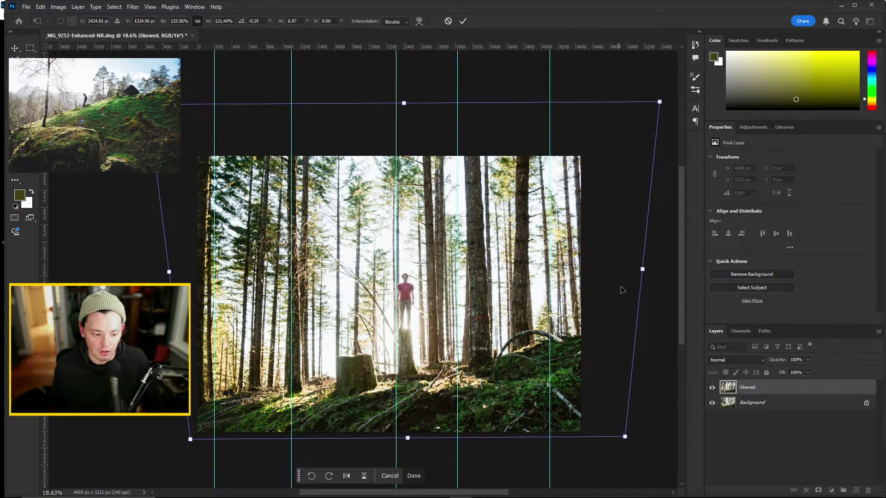
Shift the central vertical guide onto the man and move the skew's lower corners rightward, narrowing it to about 133% width
drag(625, 437, 629, 438)
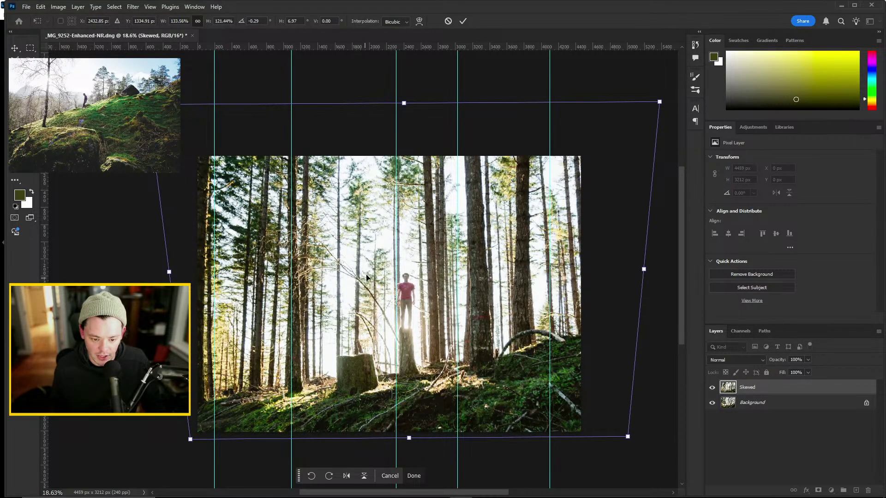
drag(397, 89, 404, 93)
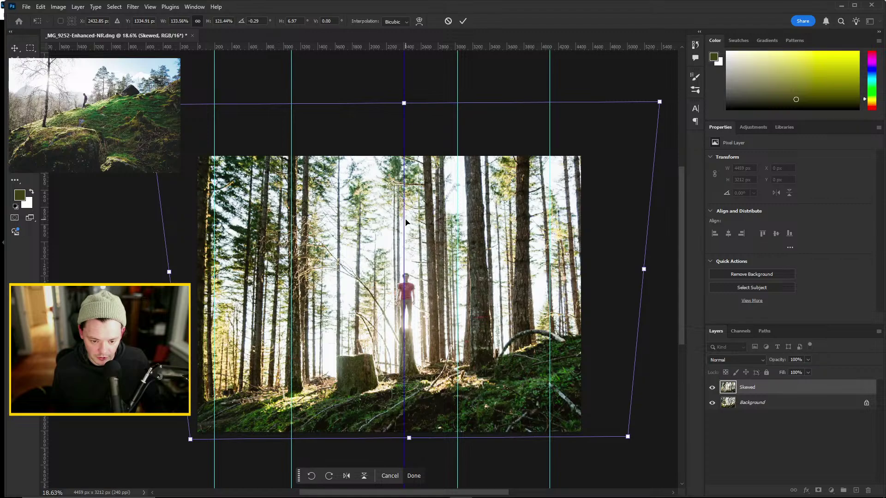
drag(191, 442, 200, 443)
drag(148, 105, 150, 104)
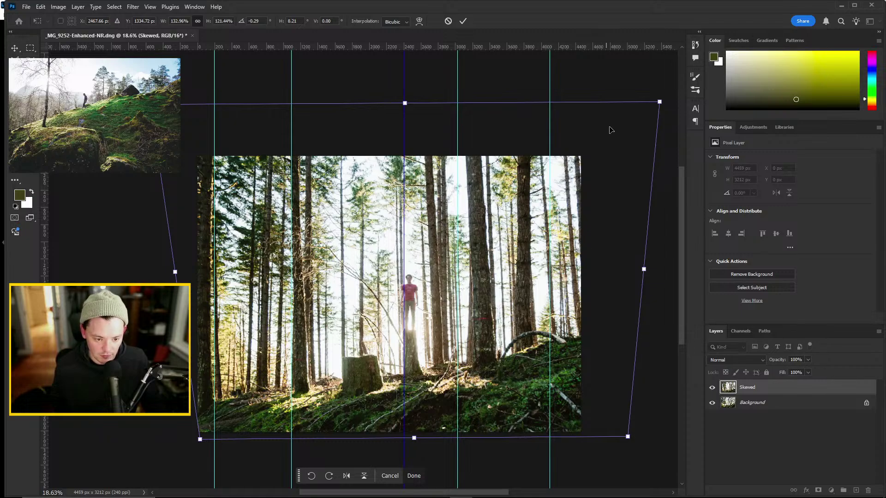
drag(659, 104, 659, 104)
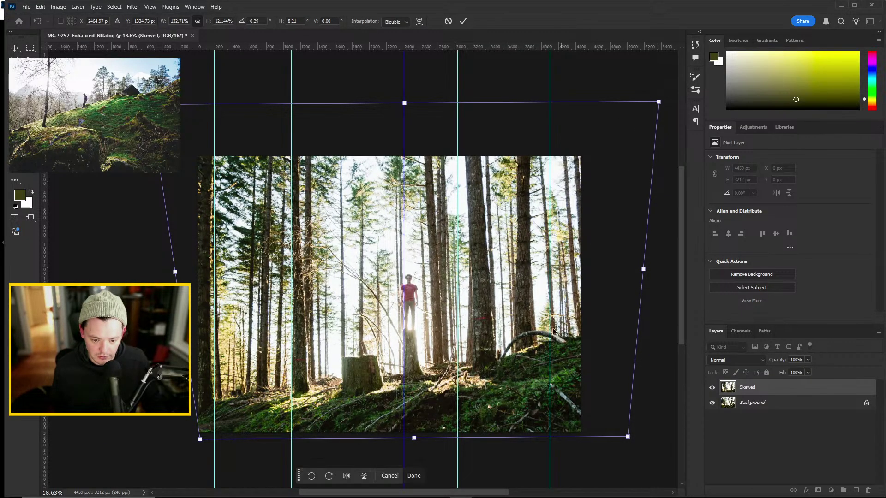
Check the original photo in Lightroom Classic, return to Photoshop and raise the skew's top corners to about 125% height
click(414, 489)
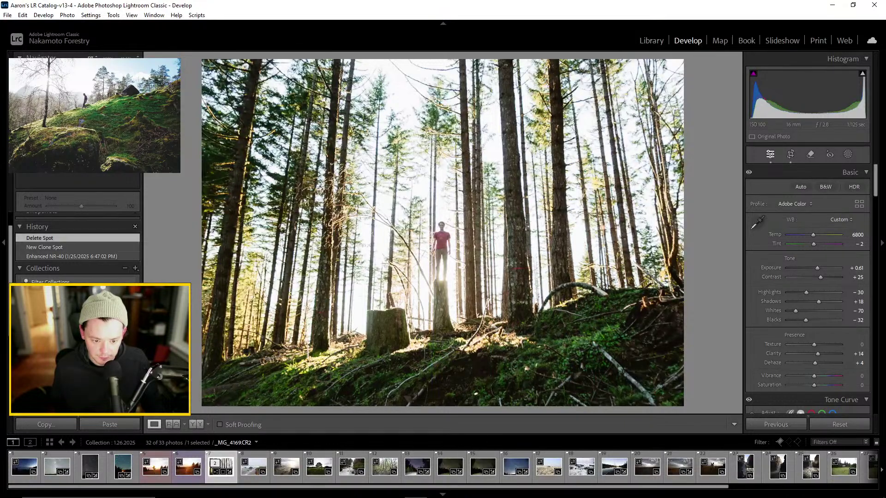
click(459, 491)
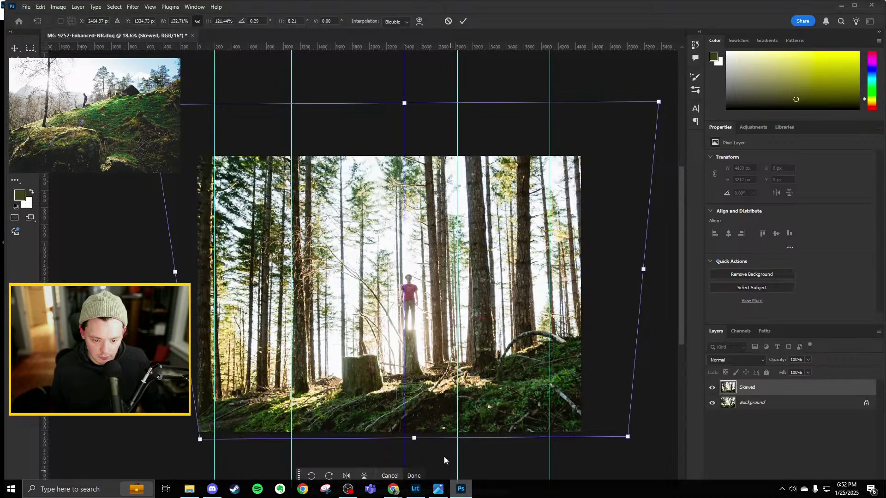
mouse_move(685, 243)
mouse_down()
mouse_move(685, 269)
mouse_move(682, 254)
mouse_up()
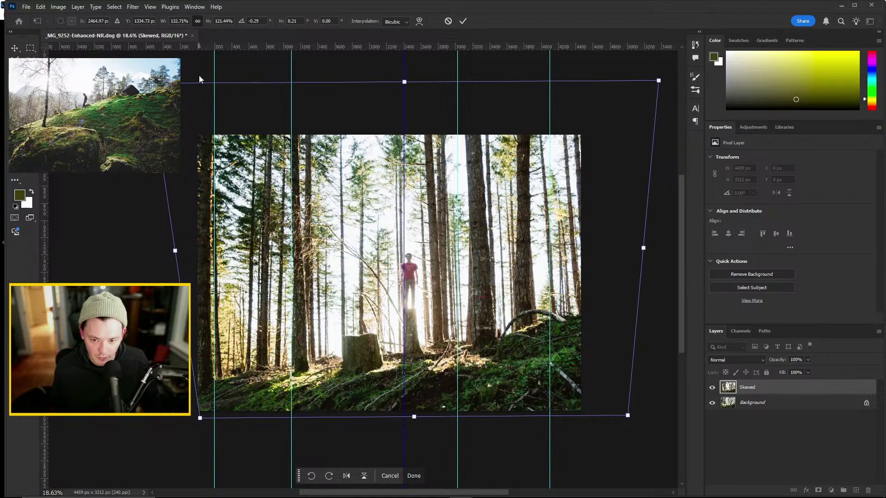
drag(255, 95, 256, 86)
drag(658, 81, 659, 71)
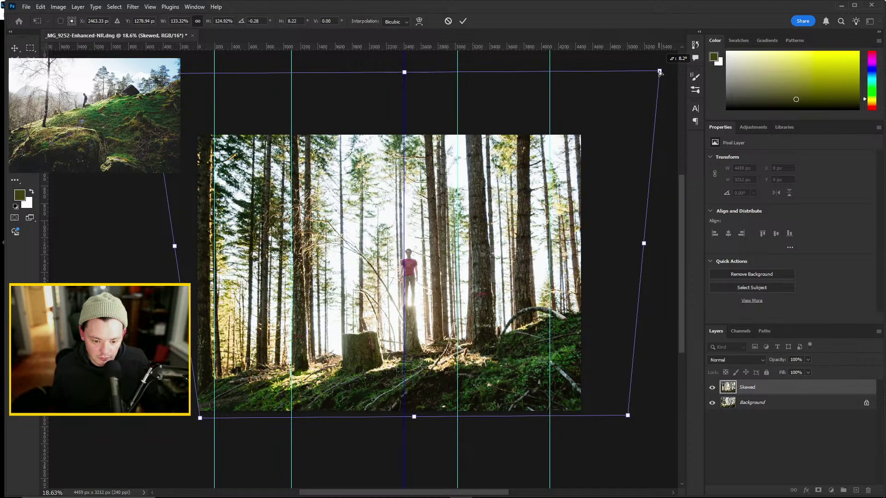
Recheck the original in Lightroom Classic, widen the skew in Photoshop to about 135% from its upper-right corner, and apply the transform
click(419, 493)
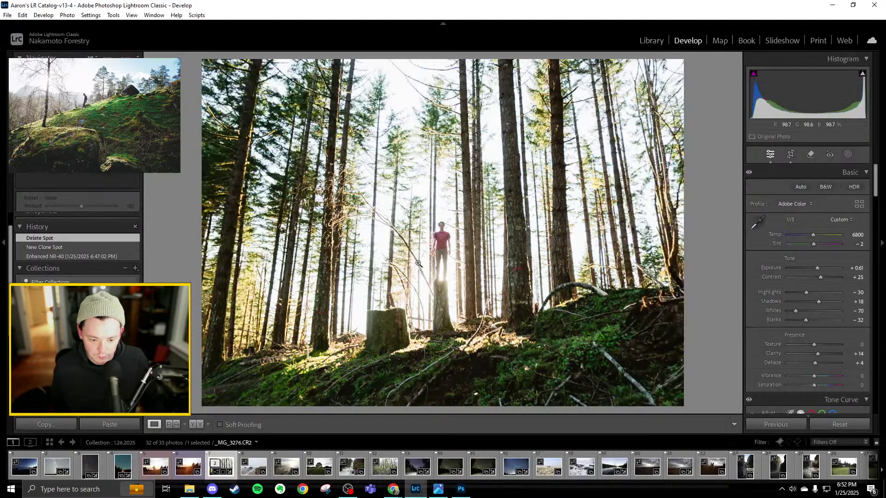
click(454, 490)
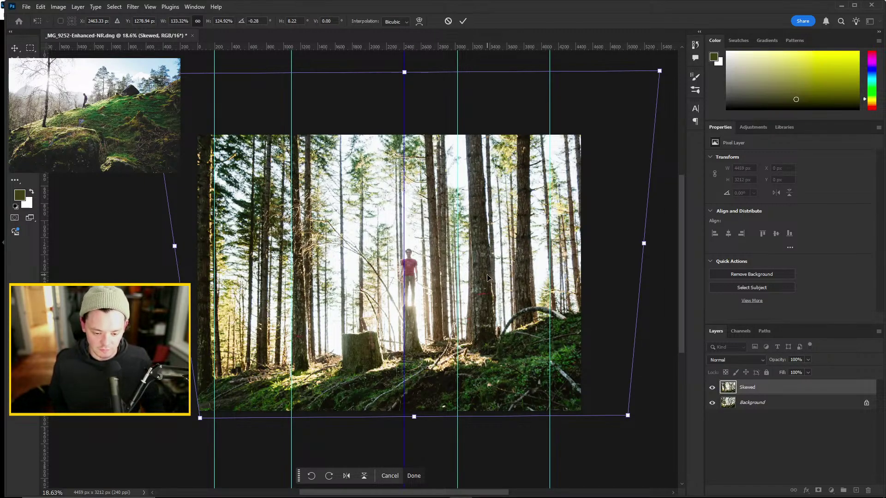
drag(662, 73, 669, 78)
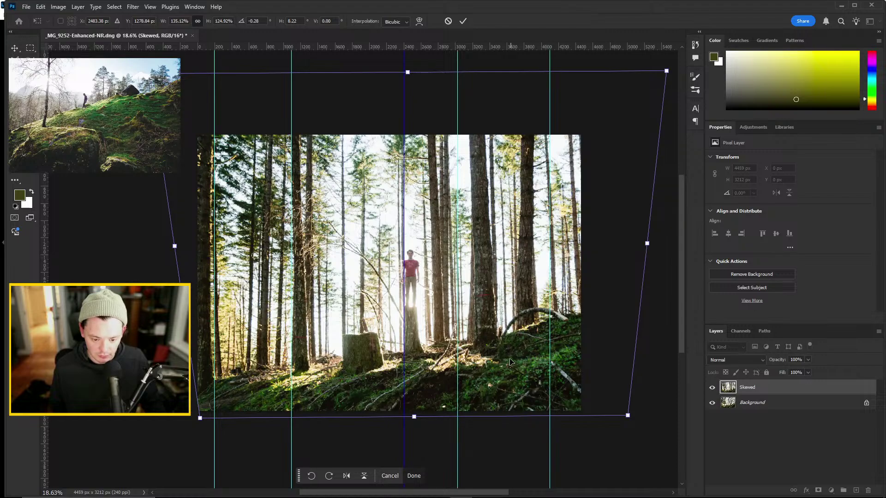
key(Return)
Remove all the vertical guides from the document
key(s)
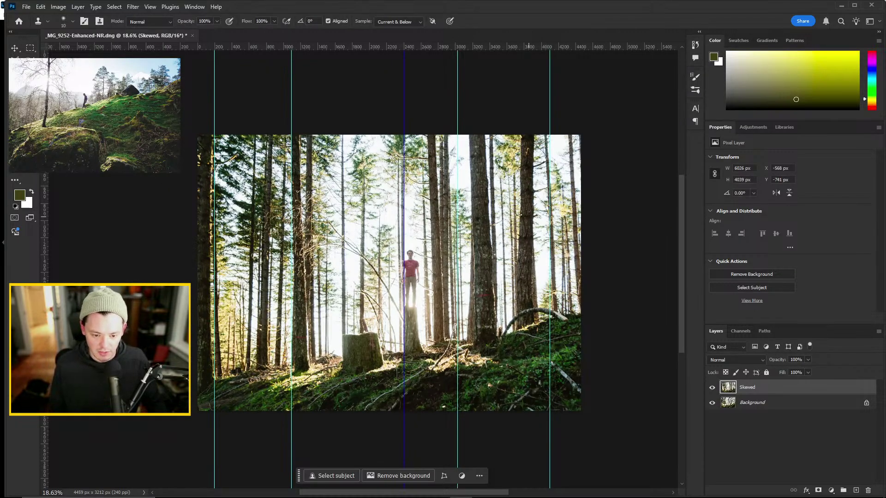
click(14, 48)
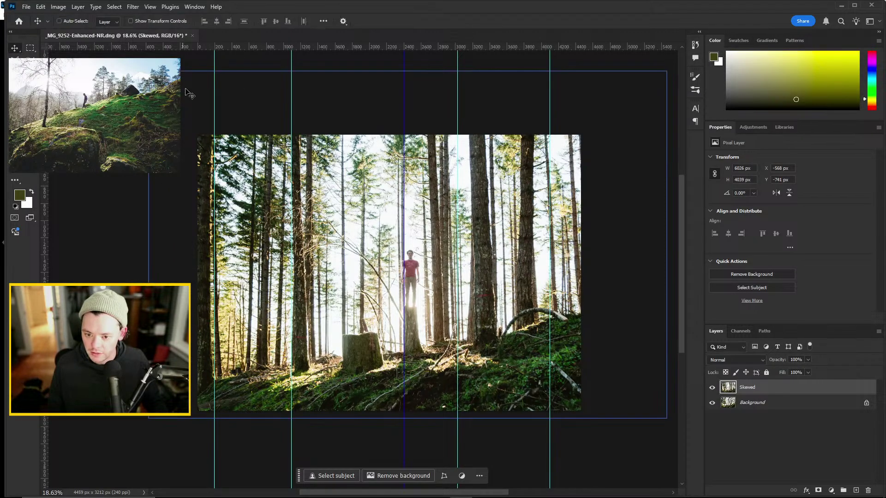
drag(291, 100, 549, 46)
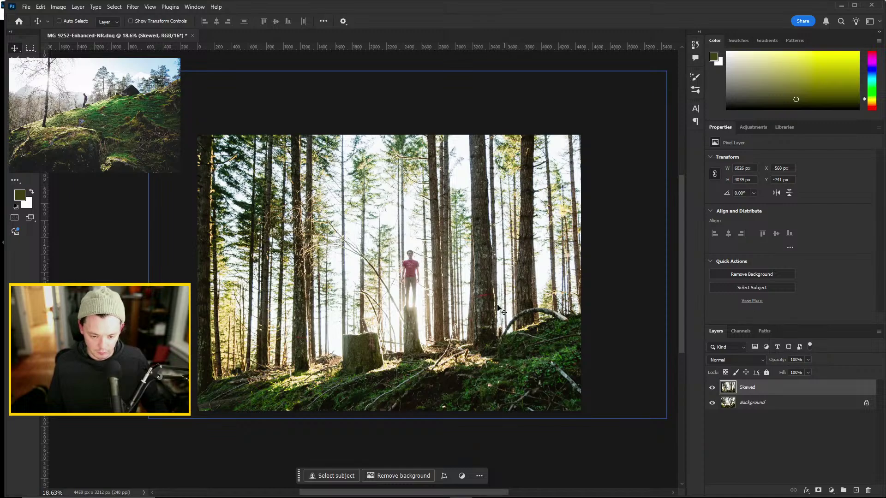
right_click(754, 391)
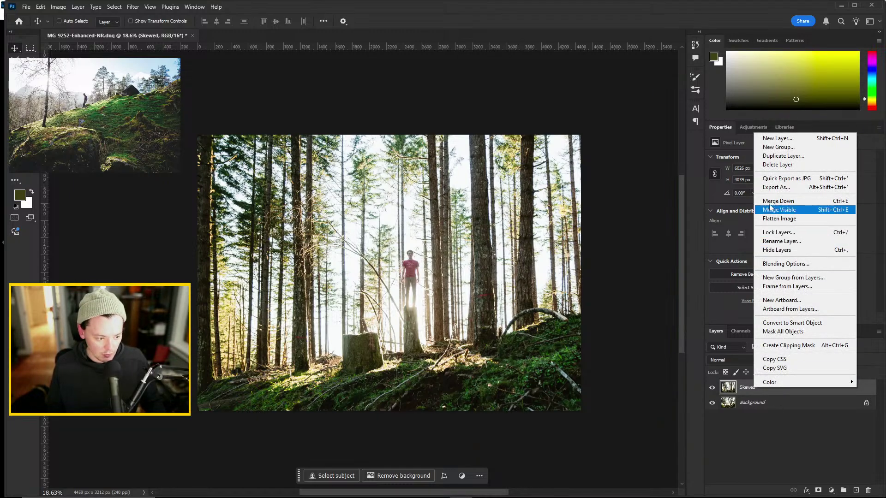
click(777, 164)
click(433, 191)
Duplicate the Skewed layer and name the copy Removals
right_click(751, 386)
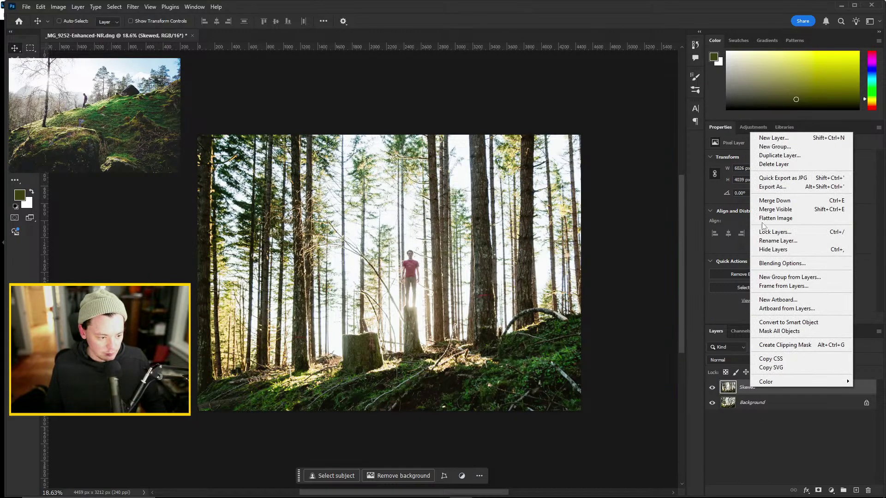
click(784, 155)
text(Re)
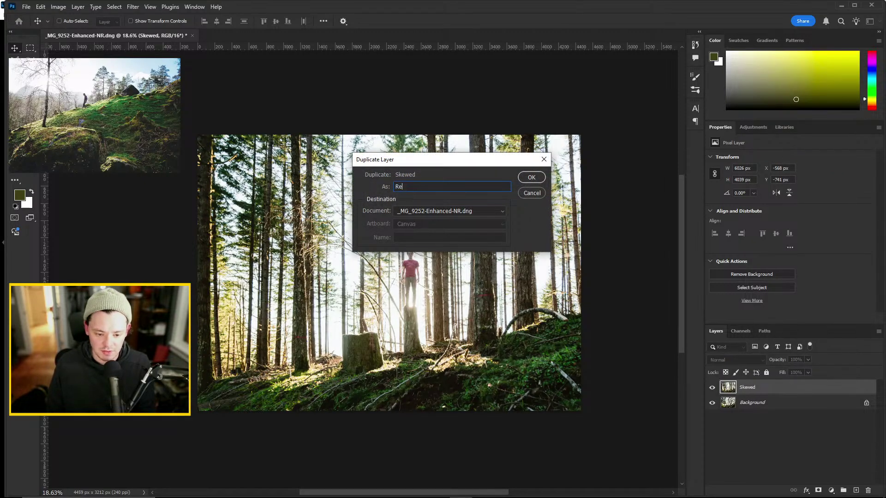
text(movals)
key(Return)
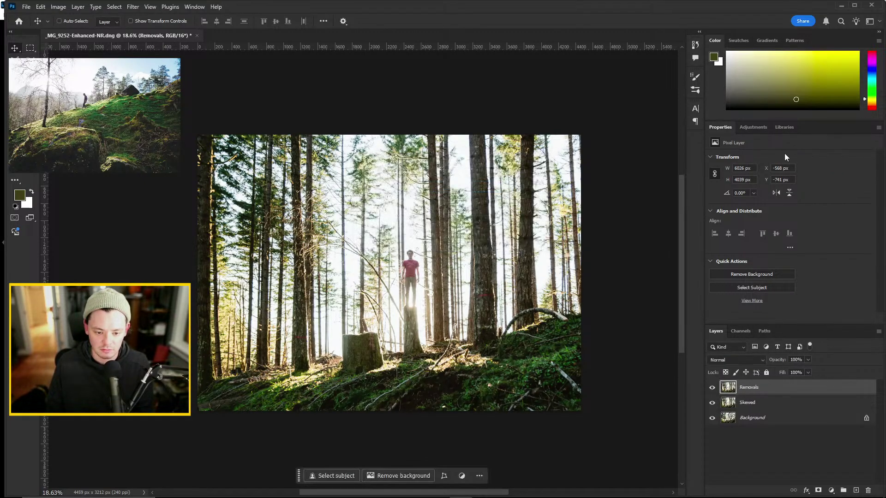
Clone bark over the left part of the red stripe on the thick trunk with a soft 26 px Clone Stamp
scroll(470, 307, up, 5)
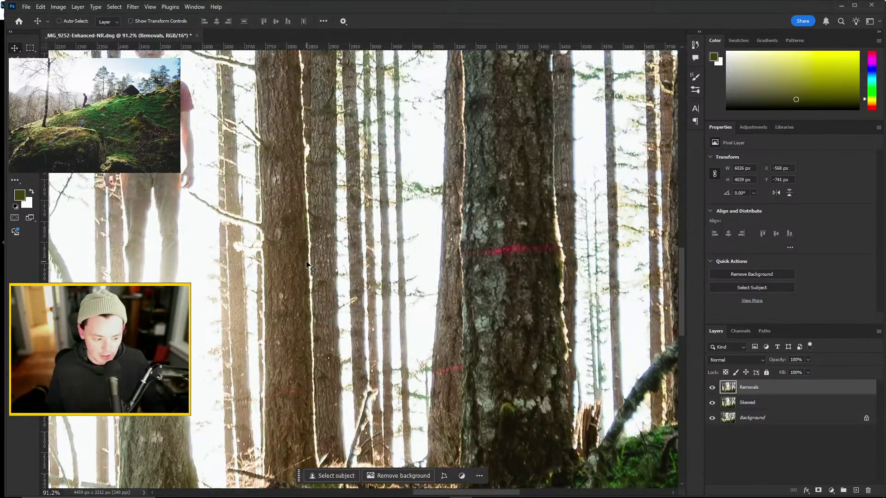
key(s)
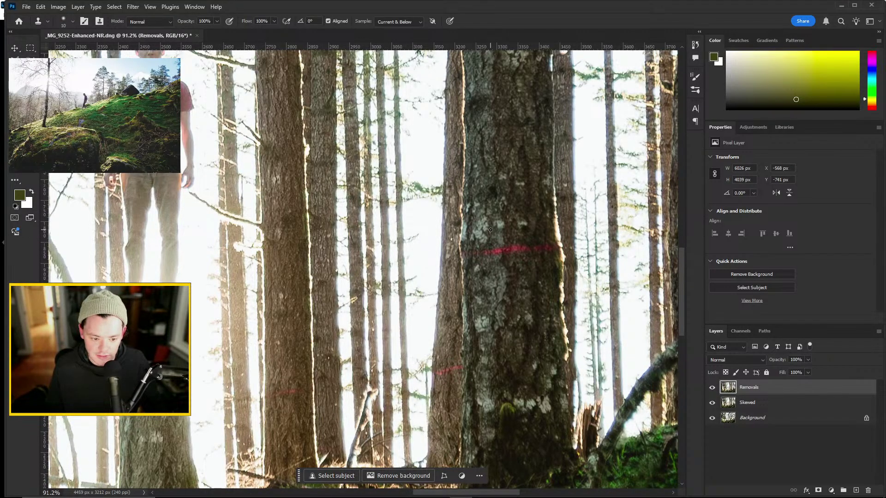
scroll(490, 229, up, 2)
click(72, 21)
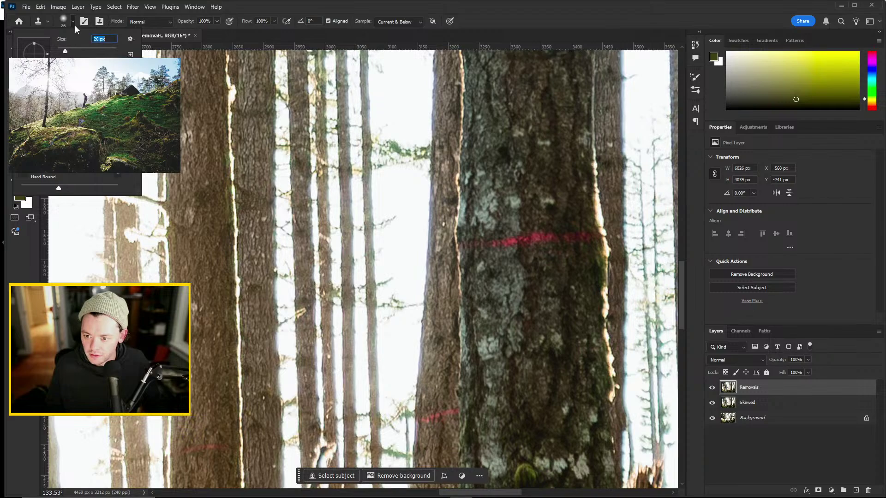
key(Return)
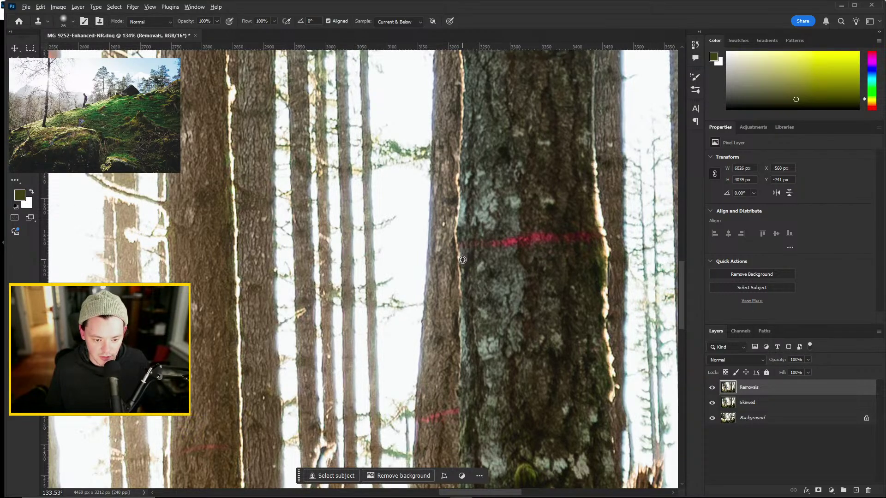
scroll(462, 261, up, 5)
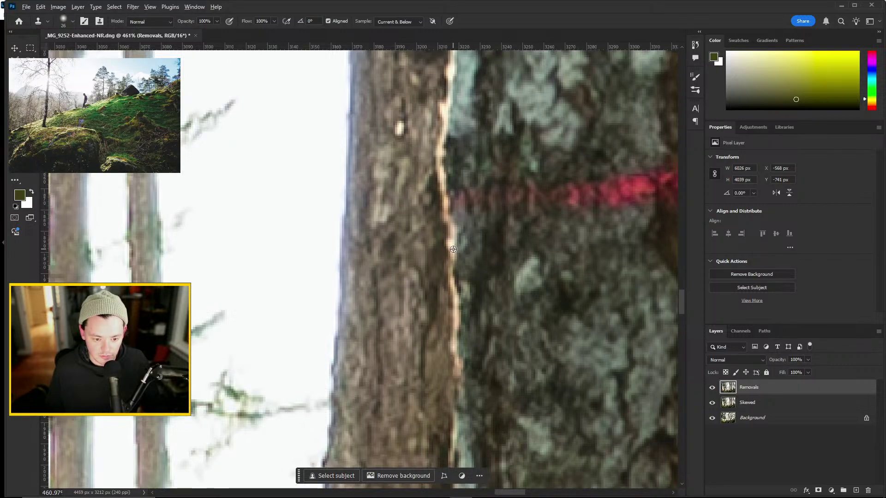
mouse_move(456, 206)
mouse_down()
mouse_move(610, 195)
mouse_move(674, 180)
mouse_up()
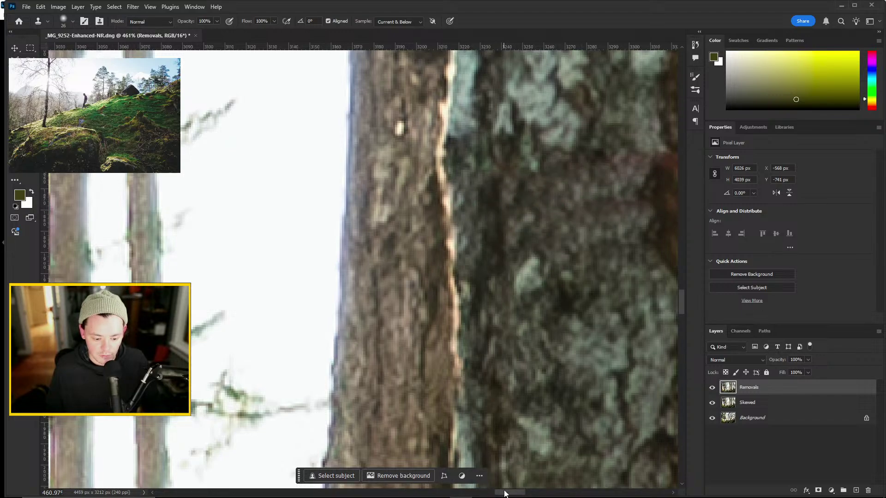
Clone nearby bark over the remaining red stripe on the right part of the thick trunk
scroll(504, 493, right, 5)
mouse_move(265, 167)
mouse_down()
mouse_move(337, 175)
mouse_move(262, 195)
mouse_move(317, 194)
mouse_move(377, 170)
mouse_move(319, 161)
mouse_move(425, 180)
mouse_move(561, 170)
mouse_up()
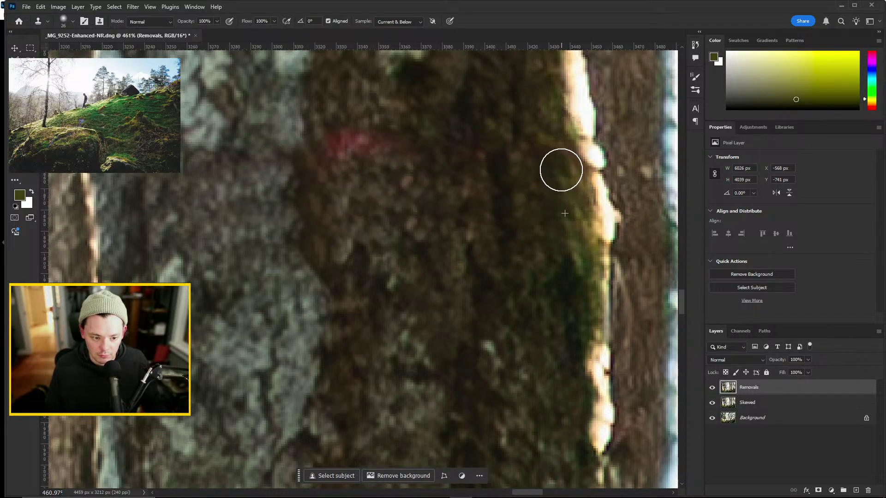
alt+click(344, 71)
mouse_move(341, 121)
mouse_down()
mouse_move(330, 144)
mouse_move(386, 158)
mouse_up()
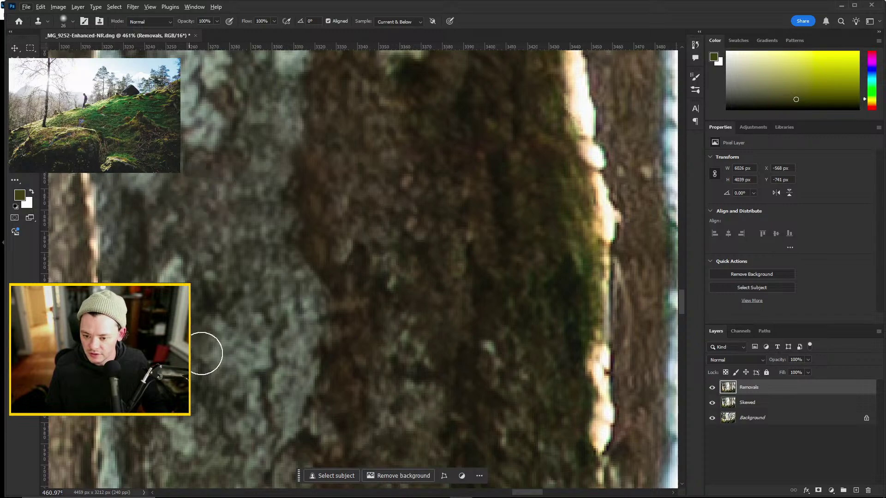
click(300, 283)
alt+click(413, 203)
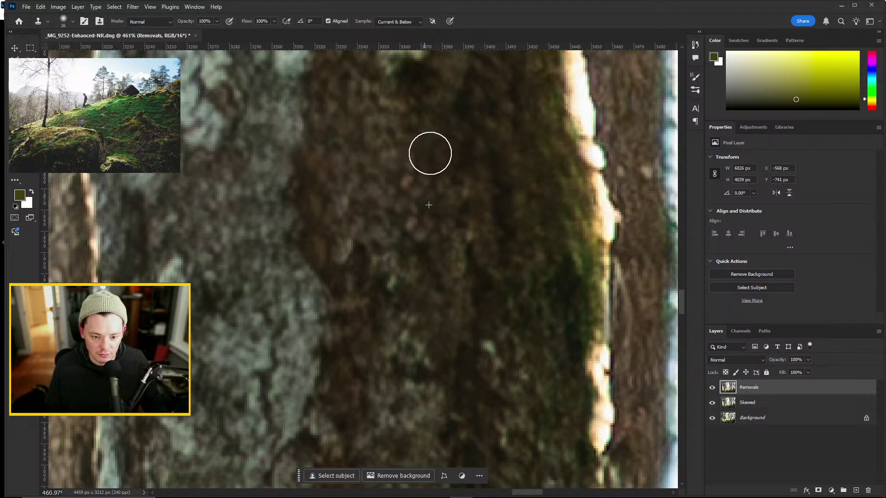
Clone bark over the left part of the red stripe on the thinner trunk beside the thick lichen-covered one
scroll(353, 279, down, 5)
scroll(262, 359, down, 2)
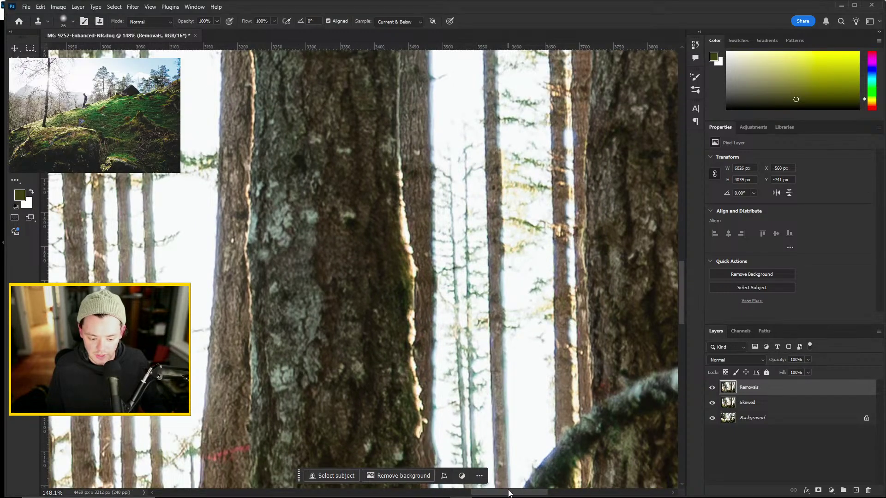
scroll(508, 493, left, 5)
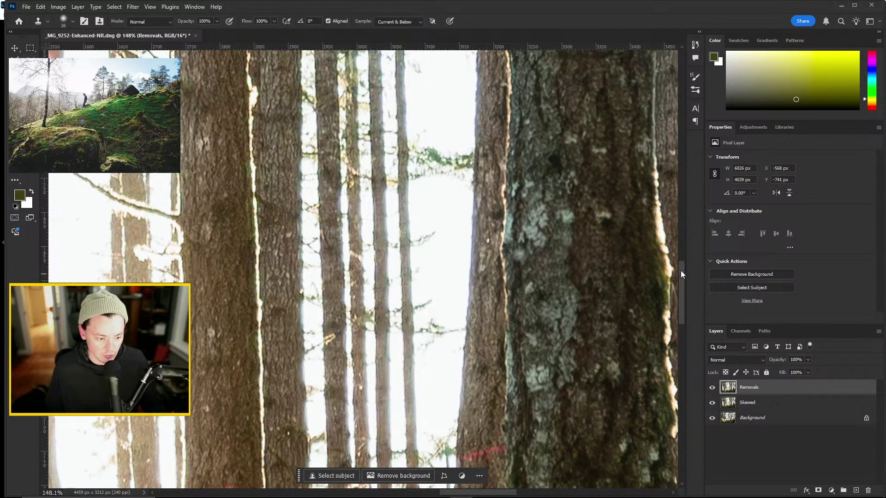
drag(680, 274, 678, 308)
scroll(566, 210, up, 4)
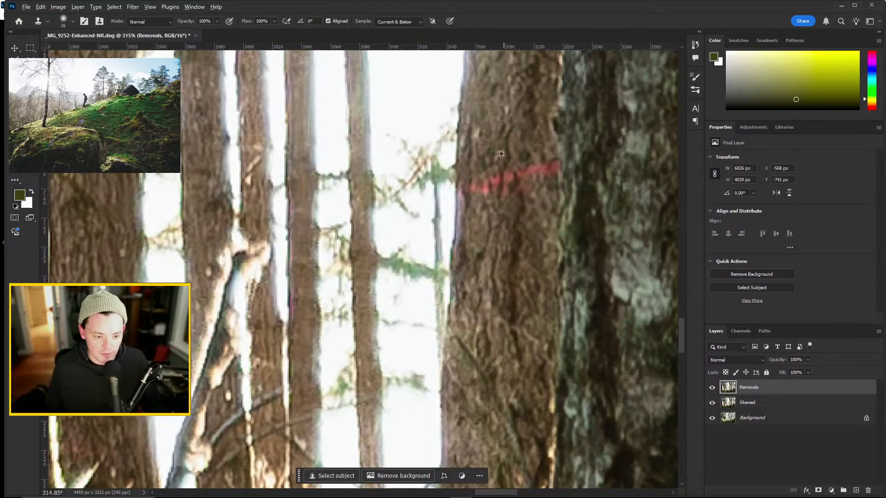
scroll(486, 196, up, 1)
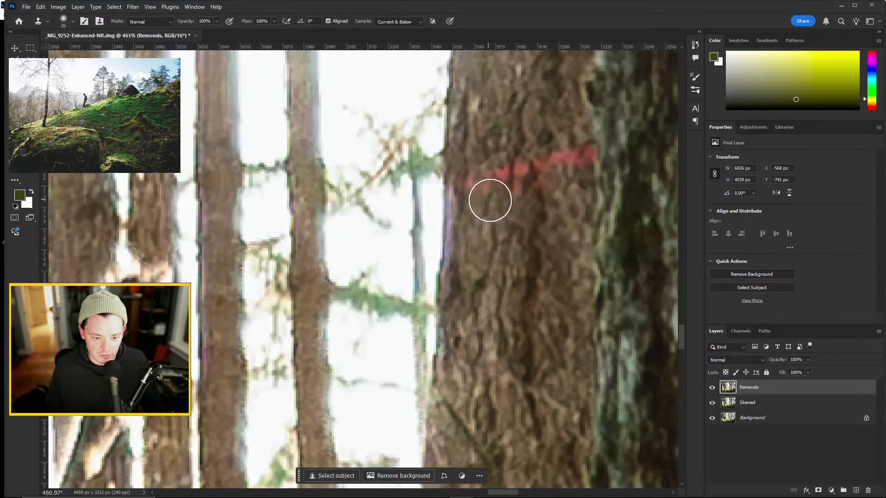
scroll(490, 202, up, 1)
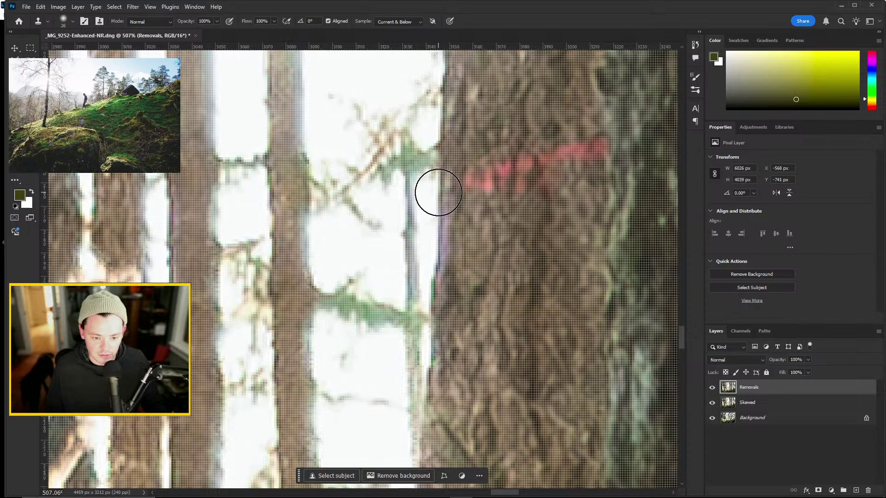
drag(438, 193, 530, 174)
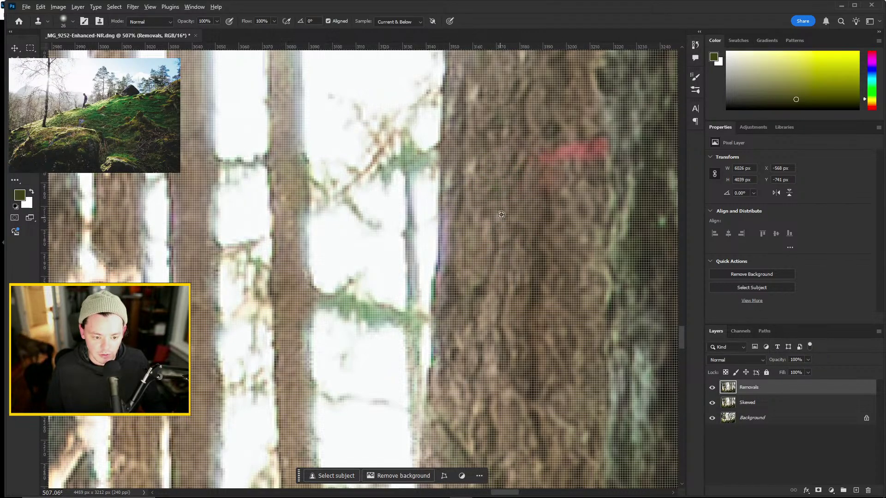
Clone bark sampled from below the mark over the remaining right part of the thinner trunk's red stripe
alt+click(570, 246)
drag(556, 212, 552, 195)
alt+click(567, 247)
drag(547, 162, 587, 143)
scroll(526, 226, down, 3)
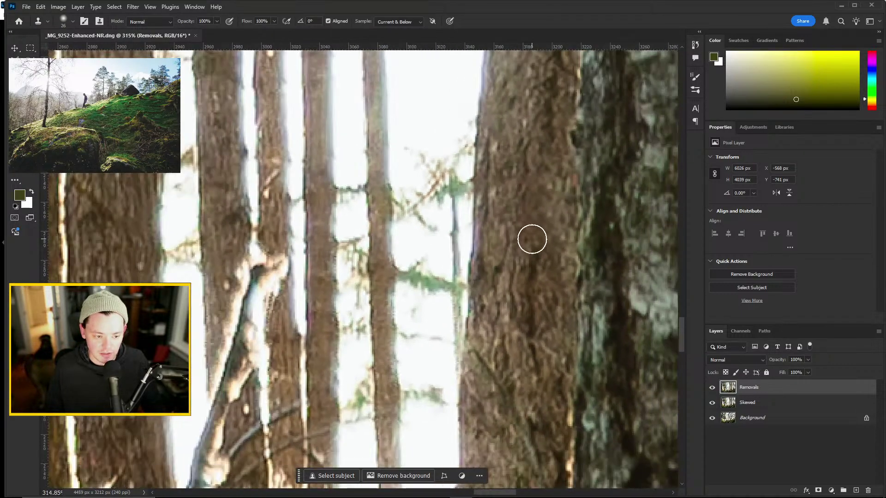
scroll(631, 188, up, 3)
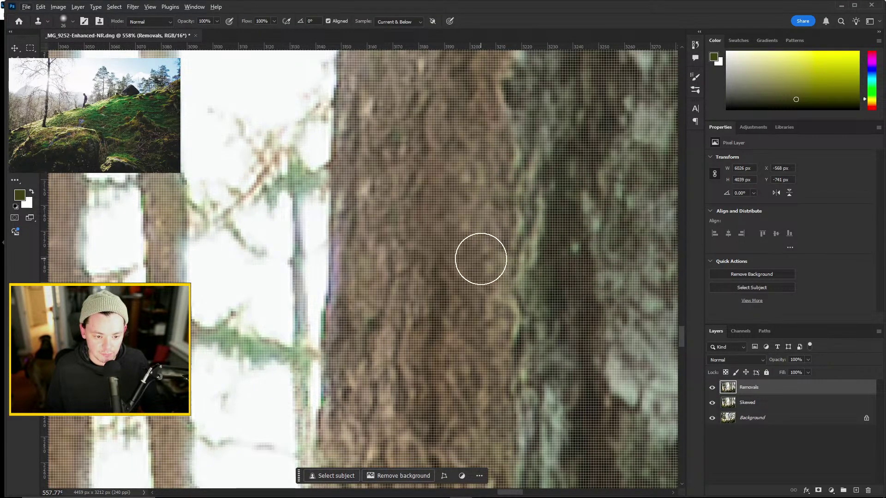
Examine the whole photo and the man standing on the stump for remaining distractions to clean up
scroll(461, 267, down, 4)
scroll(412, 287, down, 6)
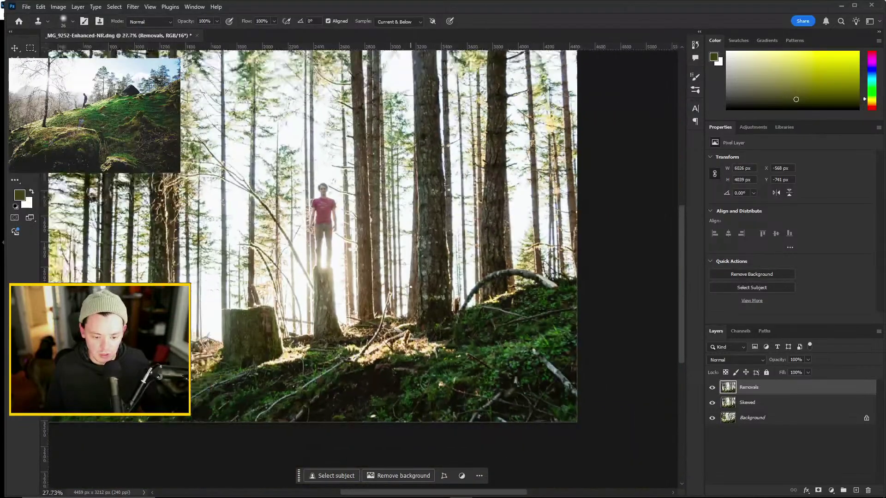
scroll(301, 276, down, 1)
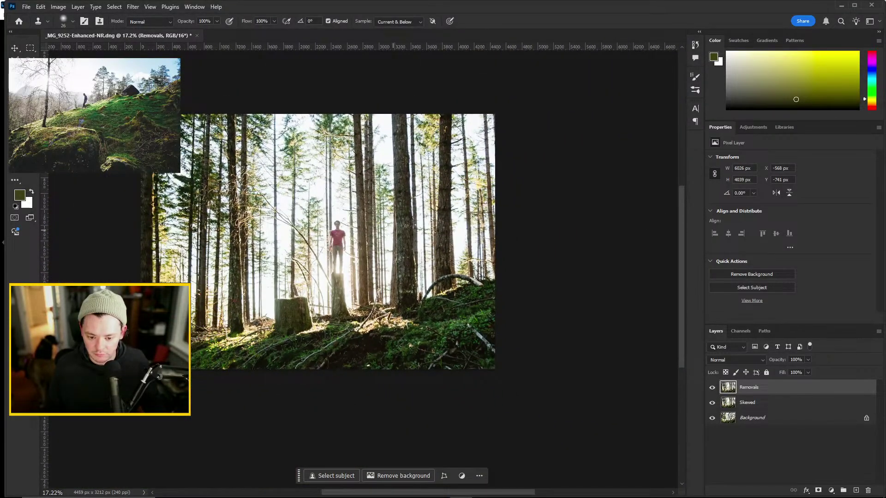
scroll(232, 258, up, 2)
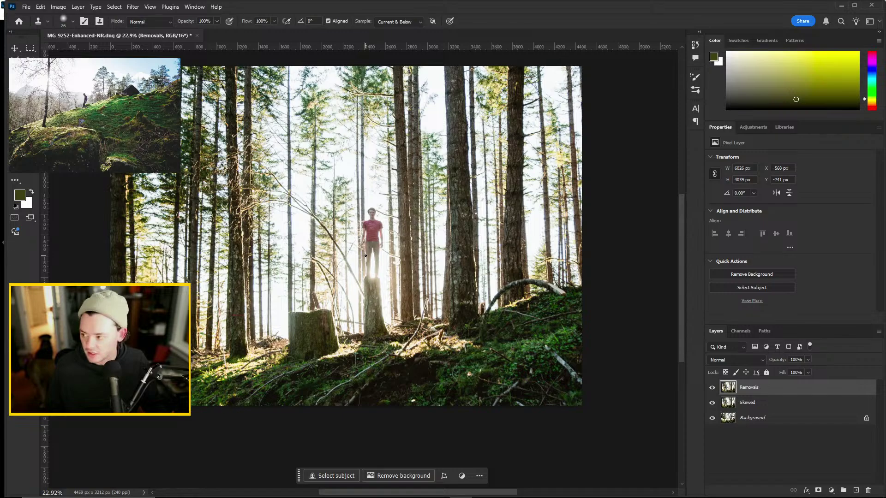
scroll(395, 248, up, 10)
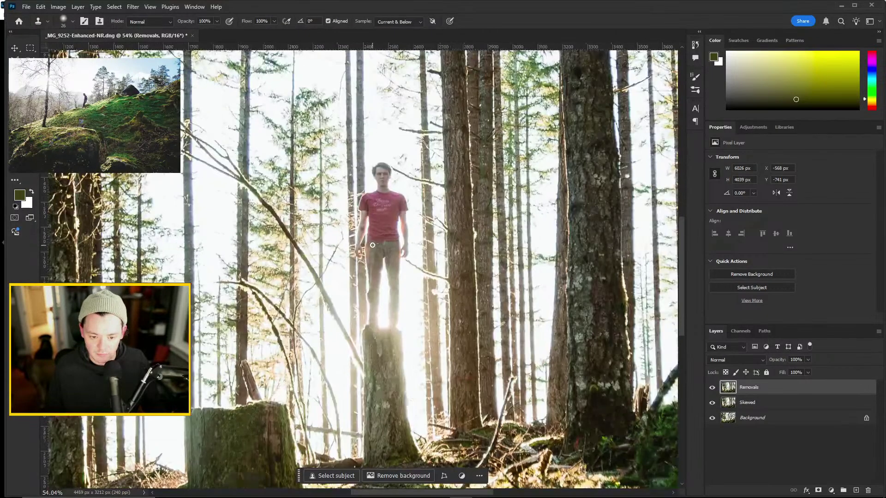
scroll(342, 107, down, 4)
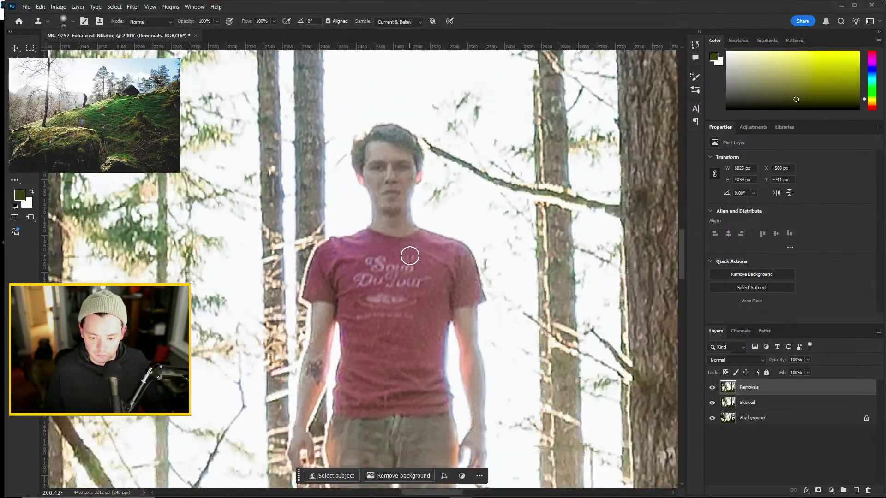
scroll(430, 229, up, 3)
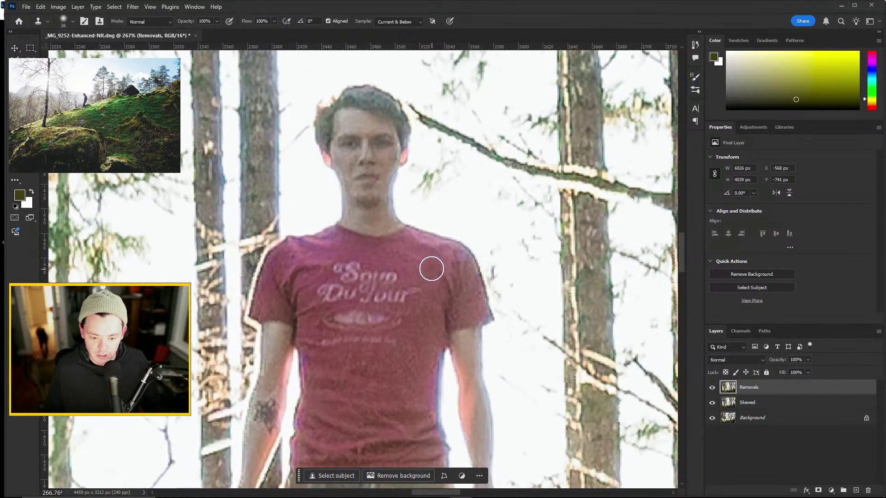
scroll(415, 243, down, 5)
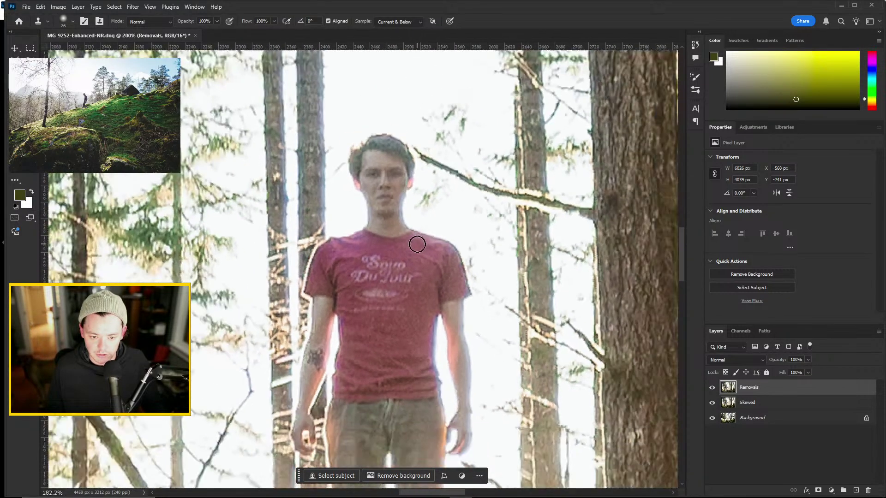
scroll(335, 254, down, 8)
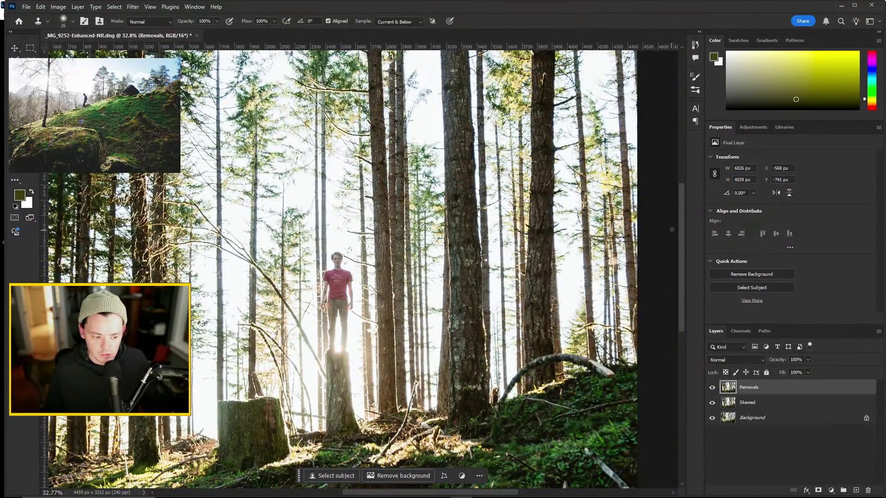
Reduce the Clone Stamp size to 12 px and clone sky over the stray hair tuft on the left of the man's head
drag(681, 222, 679, 245)
scroll(244, 197, up, 2)
scroll(360, 184, up, 12)
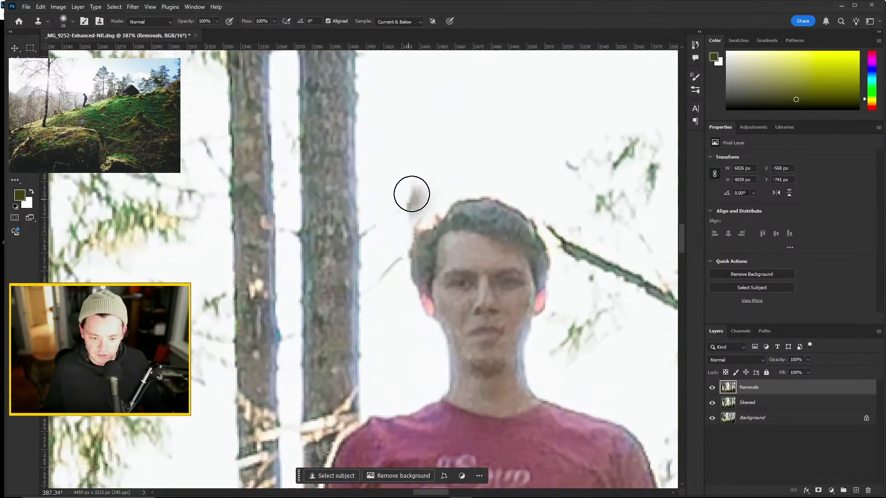
click(411, 193)
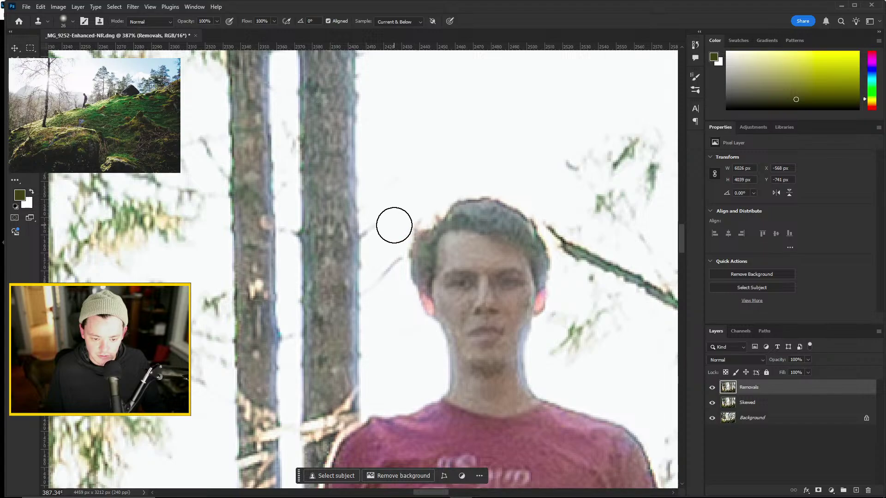
scroll(394, 233, up, 5)
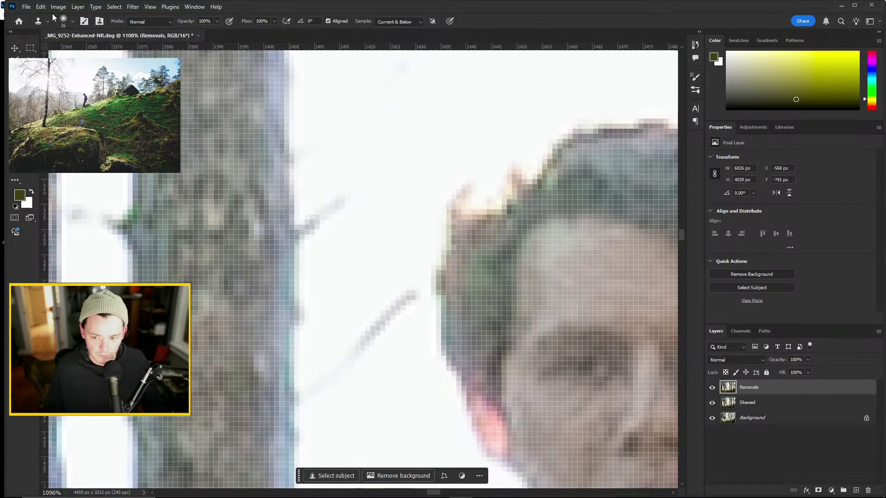
click(73, 21)
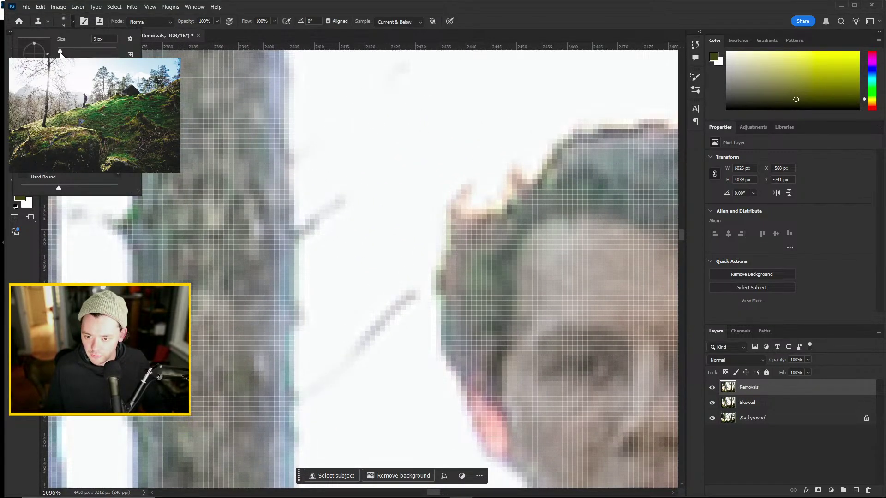
key(Return)
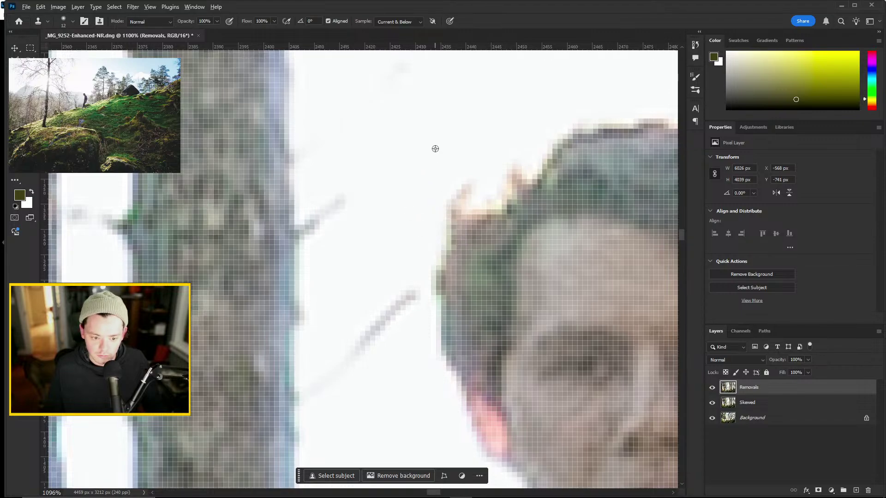
alt+click(413, 133)
mouse_move(464, 164)
mouse_down()
mouse_move(431, 206)
mouse_move(441, 212)
mouse_move(494, 153)
mouse_up()
Clean up the left edge of the man's hair and rework the tip of the adjacent twig with the Clone Stamp
scroll(400, 203, down, 6)
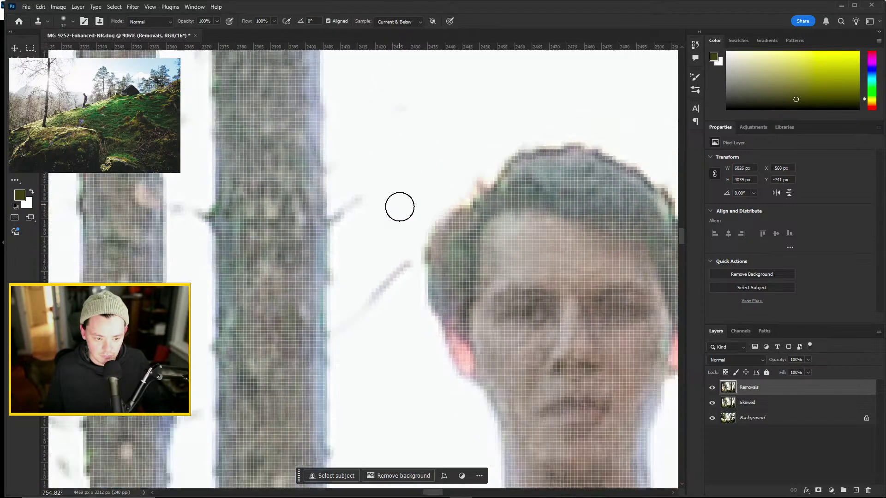
scroll(368, 218, up, 5)
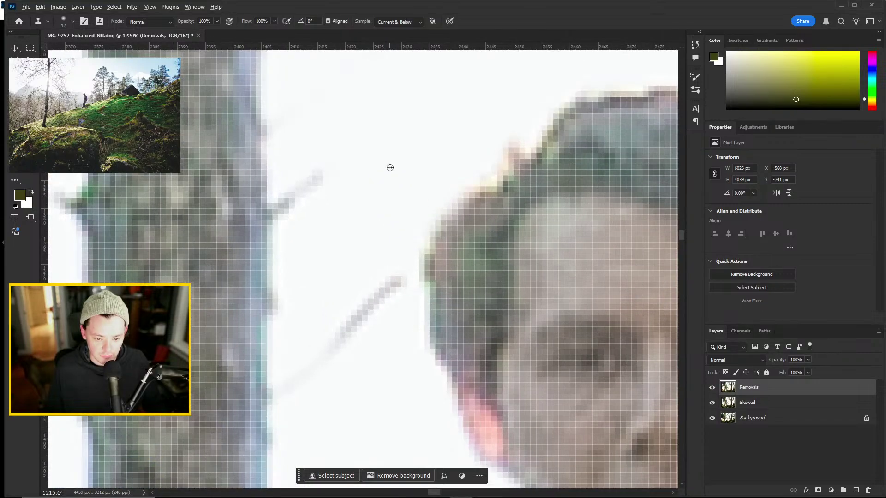
mouse_move(402, 221)
mouse_down()
mouse_move(411, 352)
mouse_move(416, 270)
mouse_move(410, 304)
mouse_up()
drag(384, 366, 407, 331)
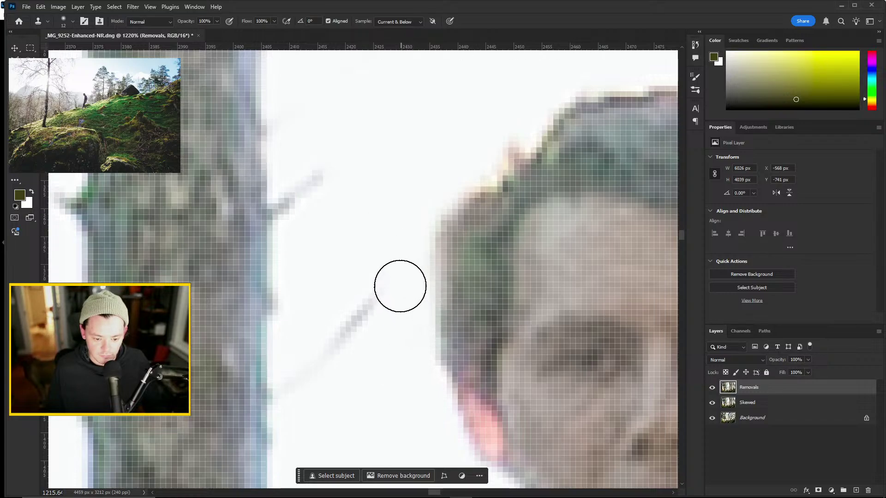
mouse_move(407, 347)
mouse_down()
mouse_move(419, 358)
mouse_move(411, 303)
mouse_up()
scroll(411, 303, down, 5)
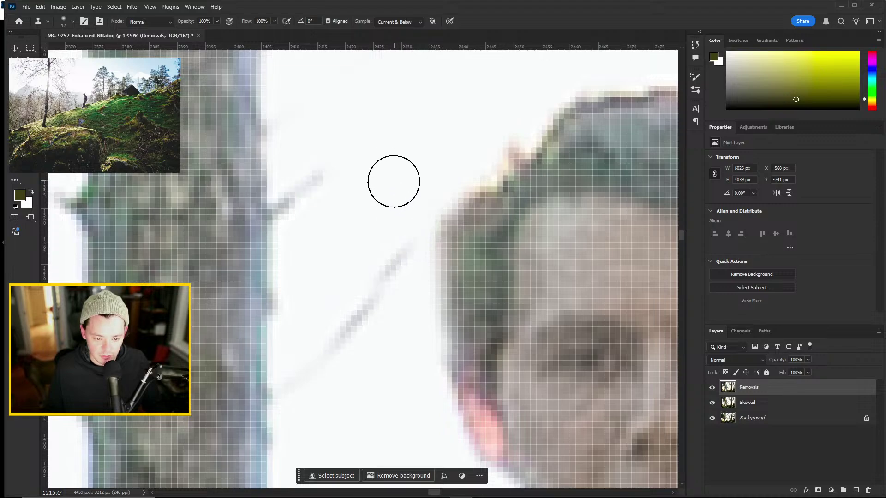
scroll(381, 264, up, 5)
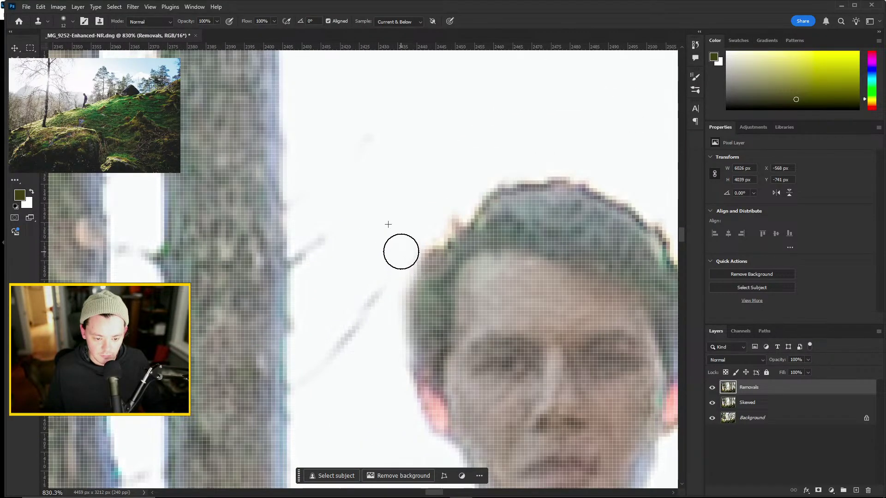
Clone bark over the red stripe and its leftover spot on the thick, dark mossy trunk in the left part of the photo
scroll(364, 222, down, 5)
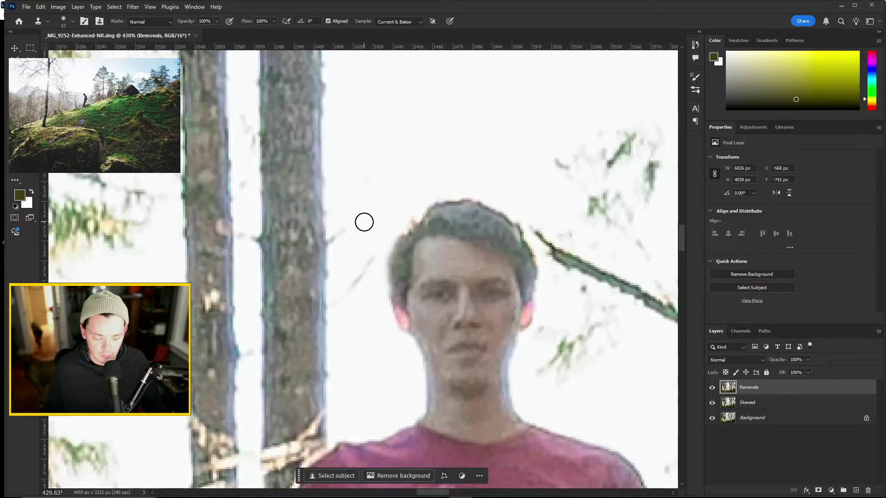
scroll(529, 317, down, 3)
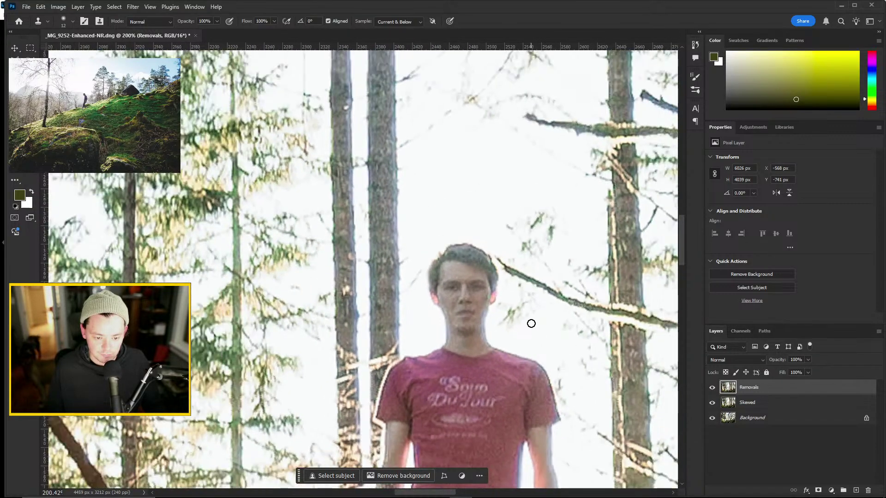
scroll(532, 320, up, 4)
scroll(533, 323, down, 8)
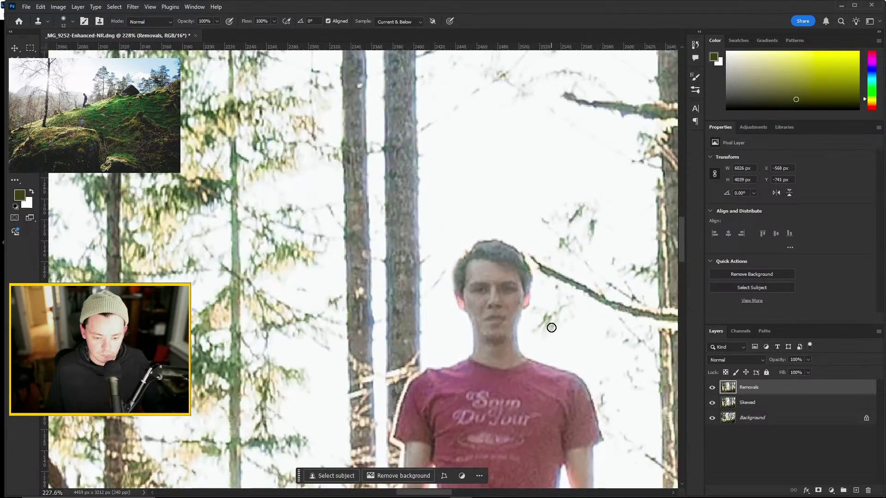
scroll(568, 352, down, 3)
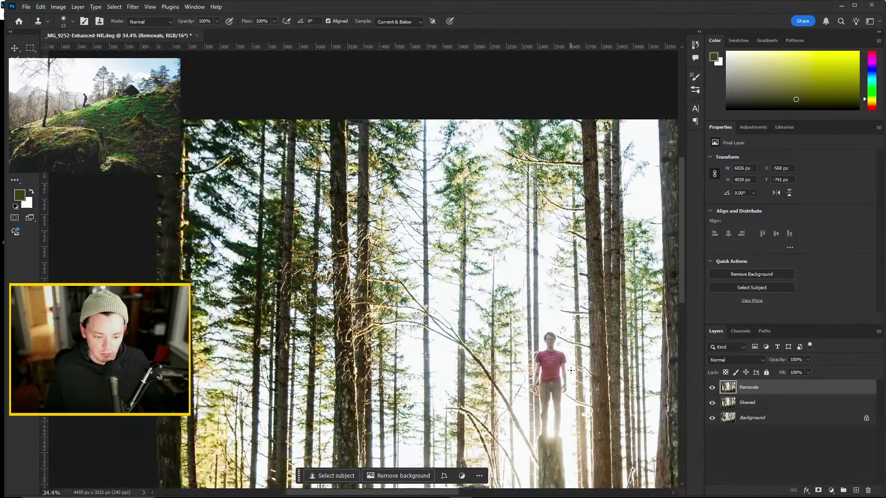
scroll(530, 346, up, 8)
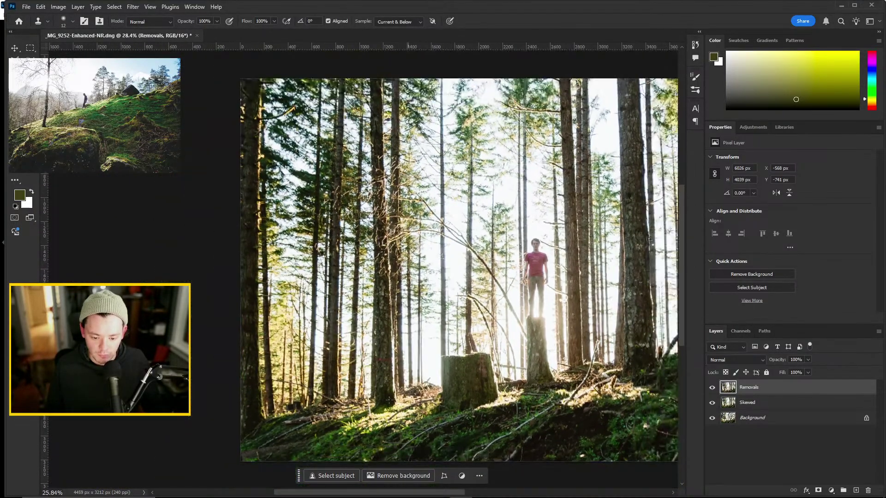
scroll(336, 248, up, 3)
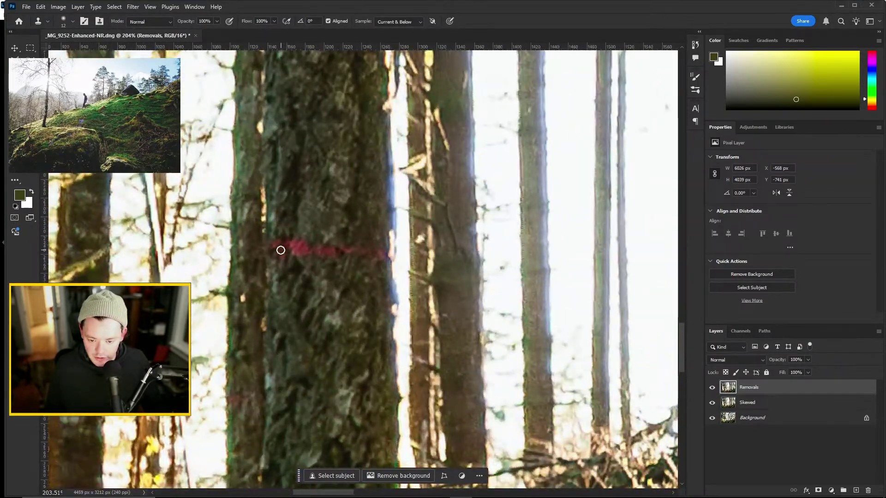
scroll(280, 250, up, 4)
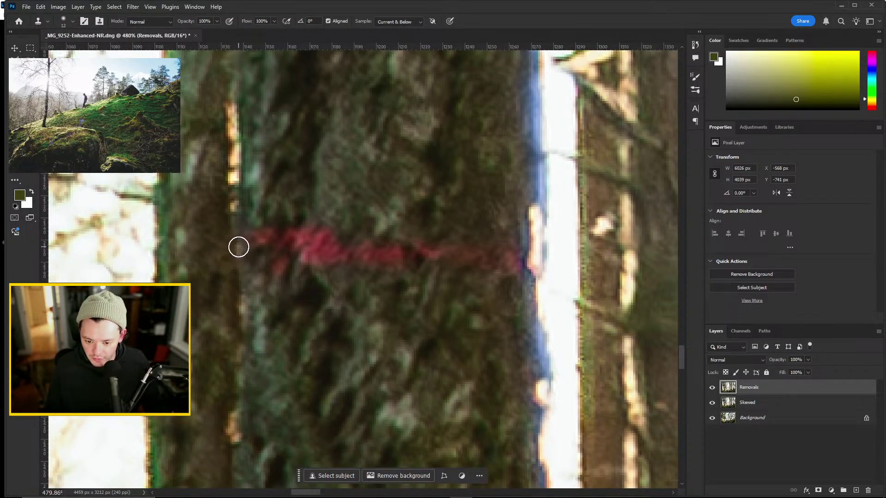
mouse_move(239, 247)
mouse_down()
mouse_move(267, 243)
mouse_move(285, 259)
mouse_move(264, 275)
mouse_move(296, 242)
mouse_move(306, 260)
mouse_move(332, 256)
mouse_move(337, 245)
mouse_move(305, 228)
mouse_move(267, 226)
mouse_move(254, 236)
mouse_move(294, 224)
mouse_move(362, 260)
mouse_move(442, 246)
mouse_move(515, 266)
mouse_up()
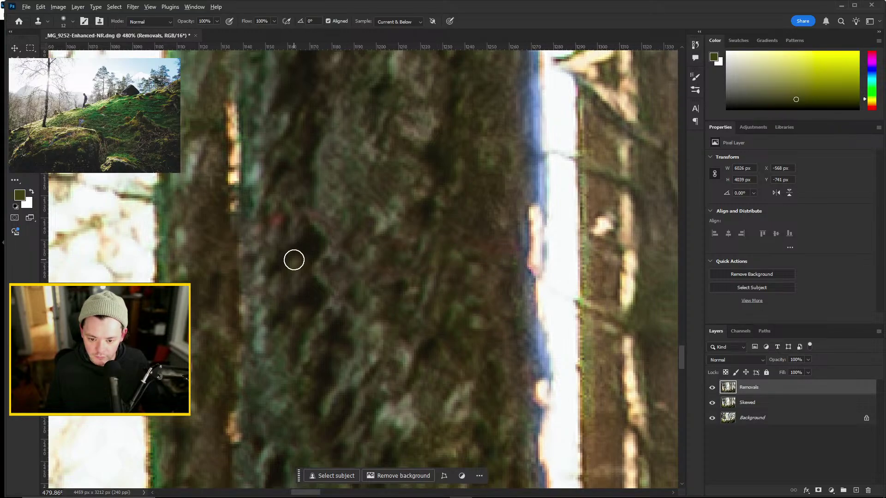
click(274, 220)
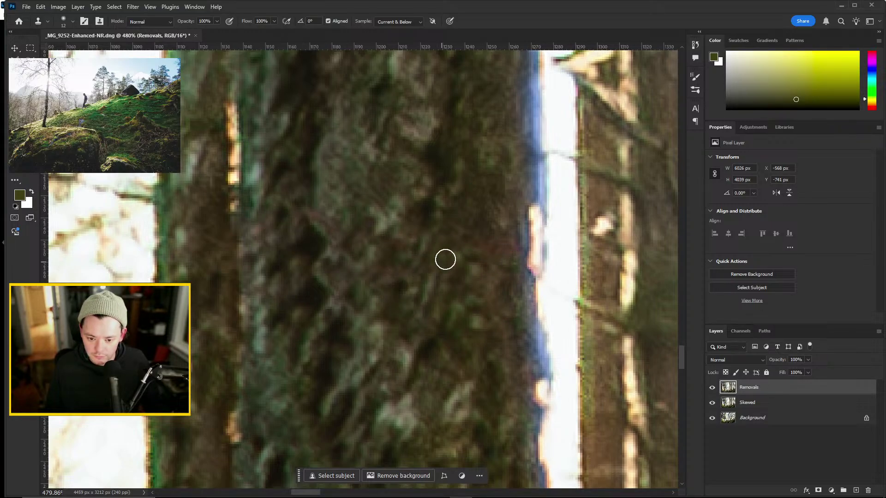
Examine the trunks, stumps and mossy ground across the whole retouched photo for remaining distractions
scroll(358, 285, down, 2)
scroll(358, 284, down, 4)
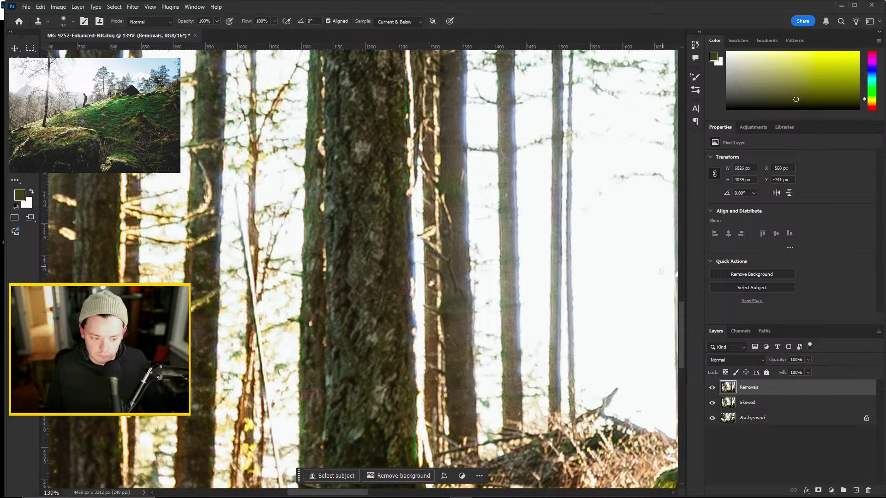
scroll(682, 358, down, 2)
scroll(355, 392, down, 2)
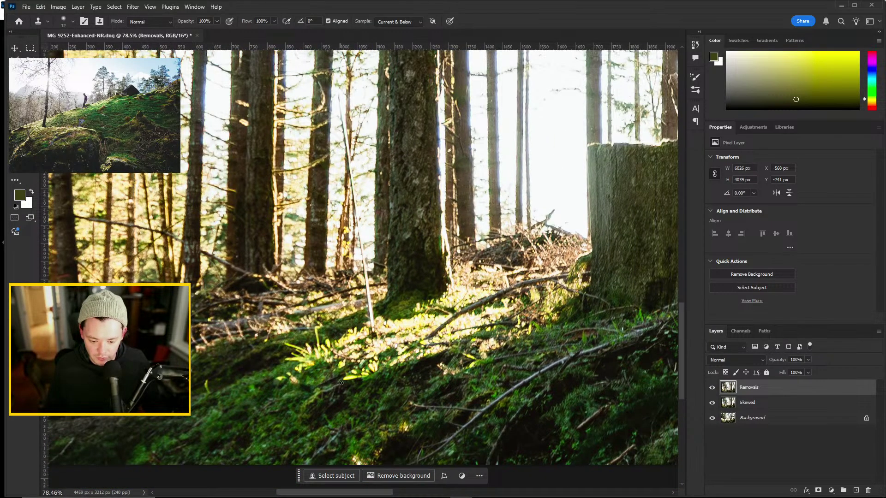
scroll(340, 382, down, 2)
scroll(451, 482, right, 5)
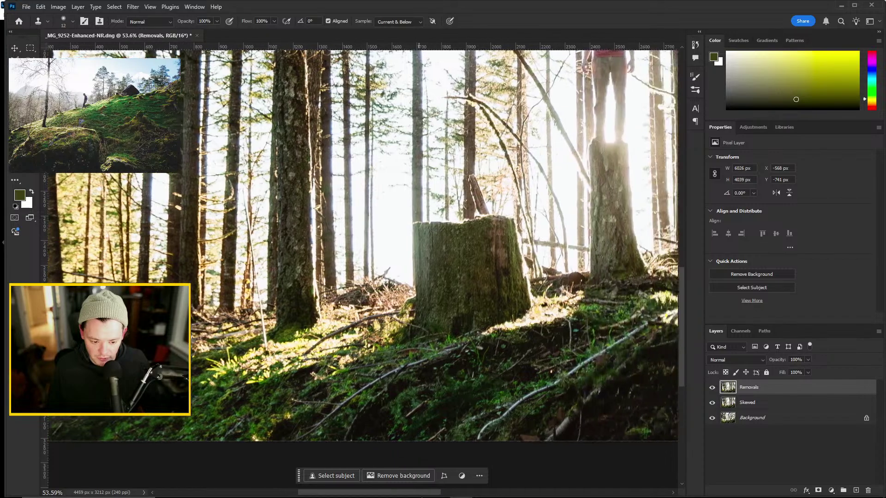
scroll(363, 244, right, 7)
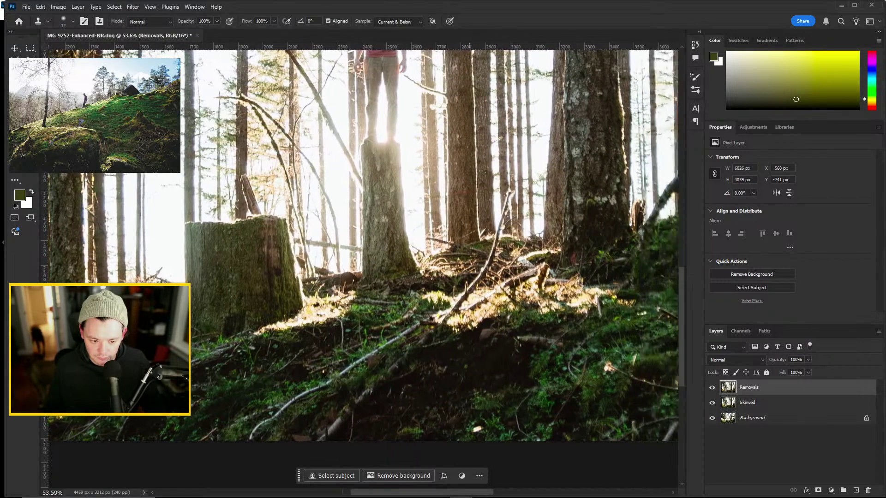
scroll(328, 242, right, 2)
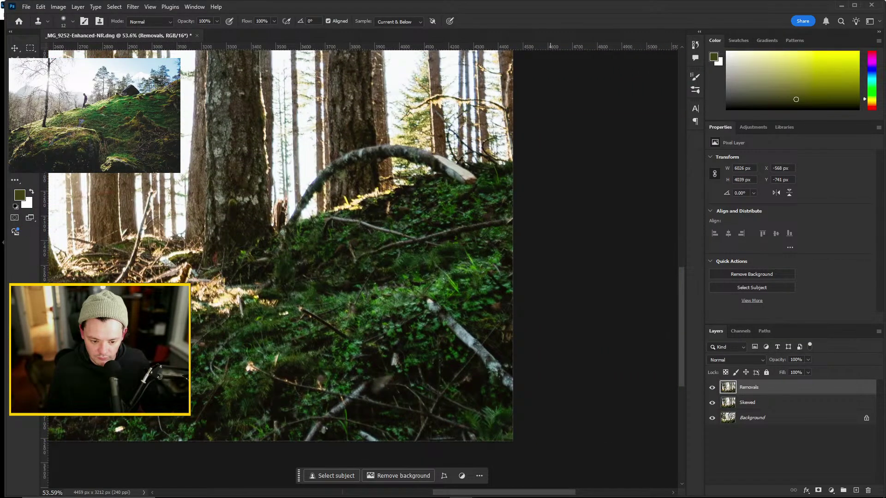
scroll(460, 375, down, 6)
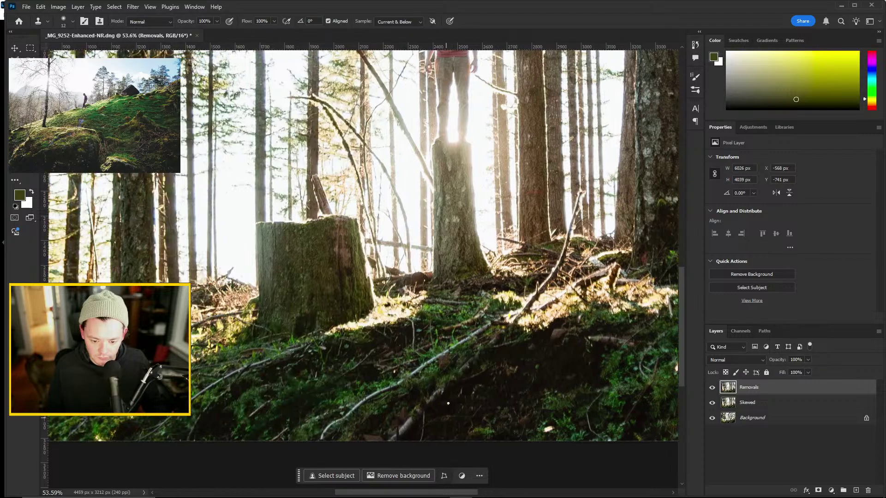
scroll(460, 375, down, 2)
scroll(687, 348, up, 2)
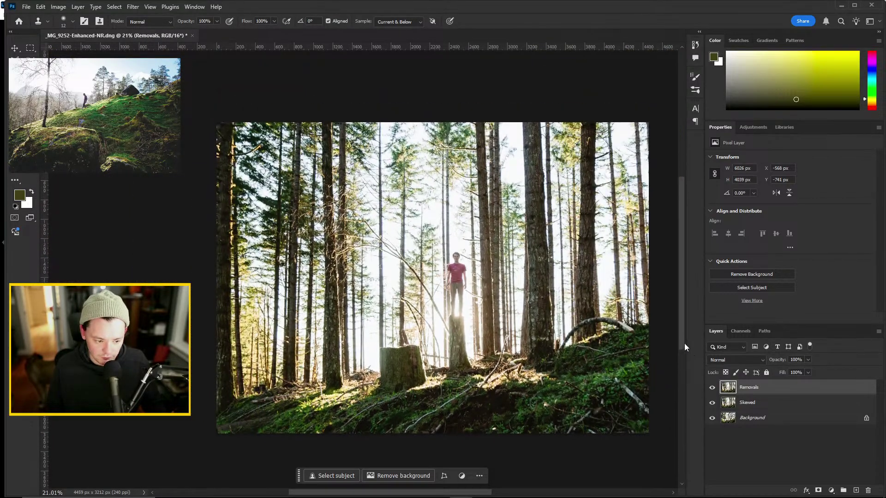
drag(442, 494, 466, 494)
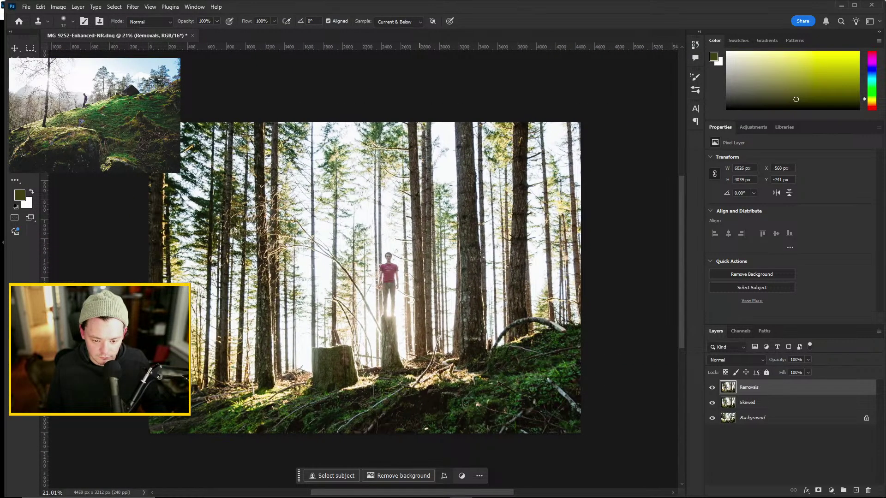
scroll(429, 302, up, 1)
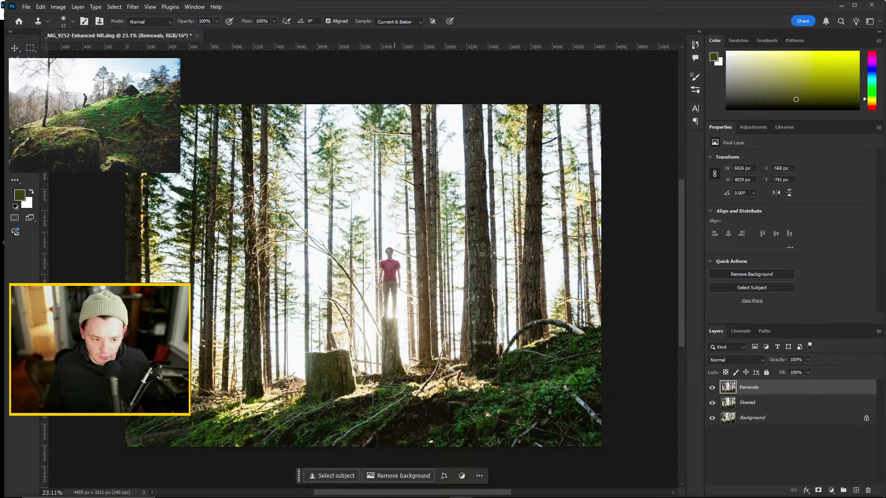
Hide the Removals layer and toggle the Skewed layer's visibility repeatedly to compare the straightened trunks with the original Background
click(737, 444)
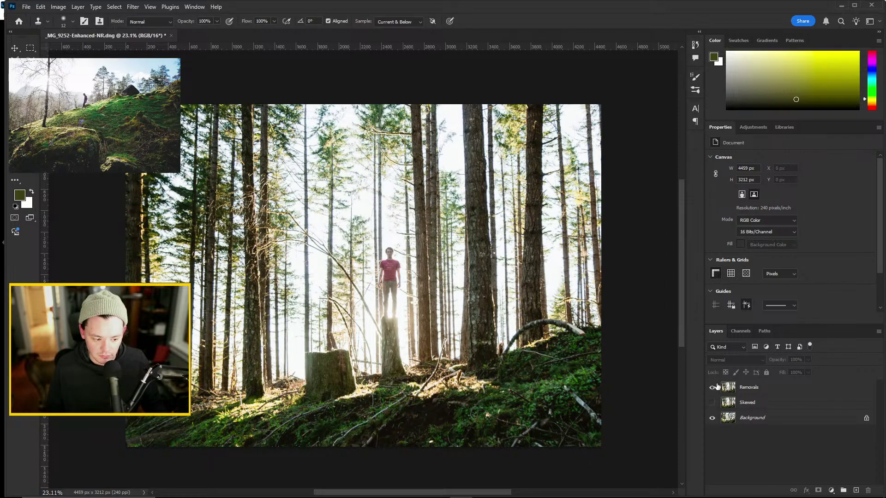
click(713, 387)
click(712, 403)
click(711, 403)
click(711, 402)
click(712, 402)
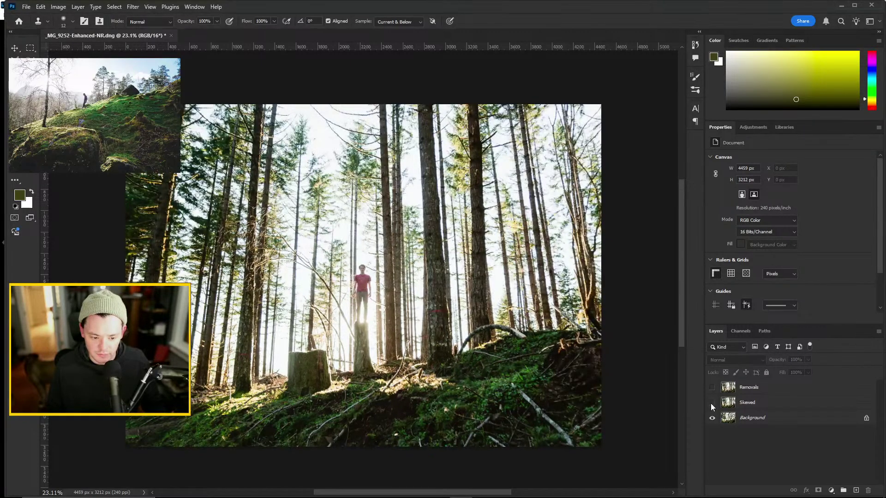
click(712, 402)
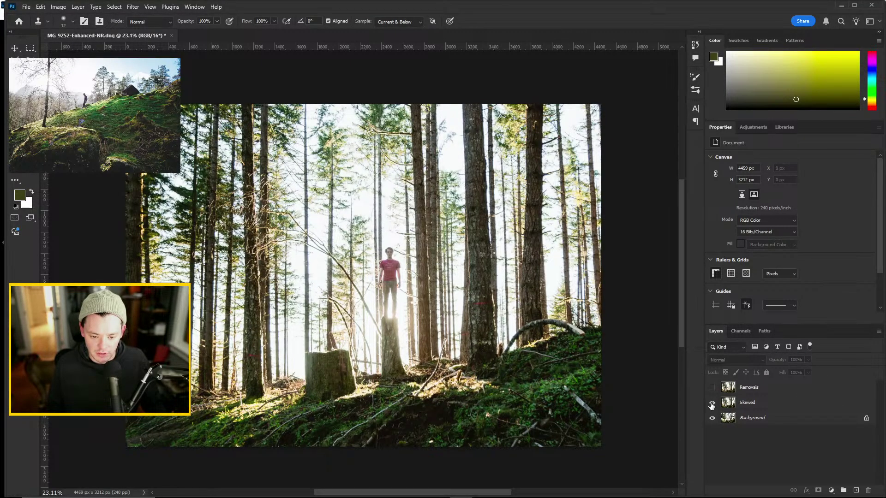
click(712, 402)
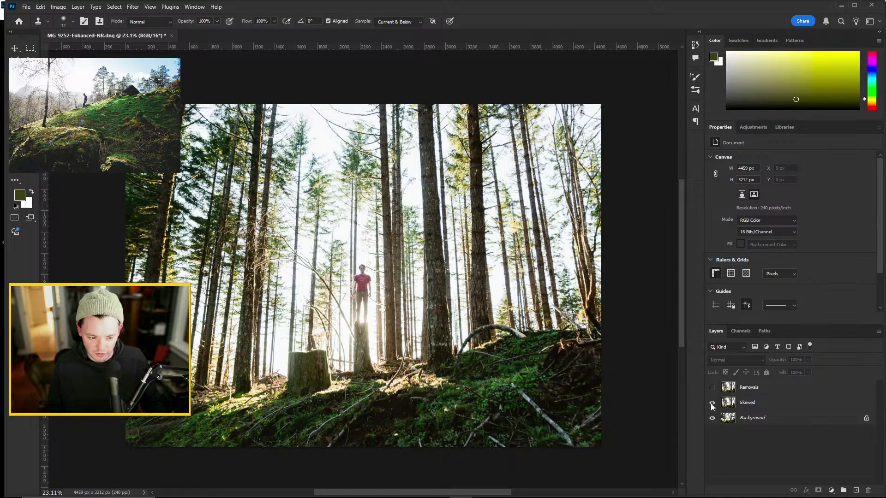
click(712, 404)
click(711, 404)
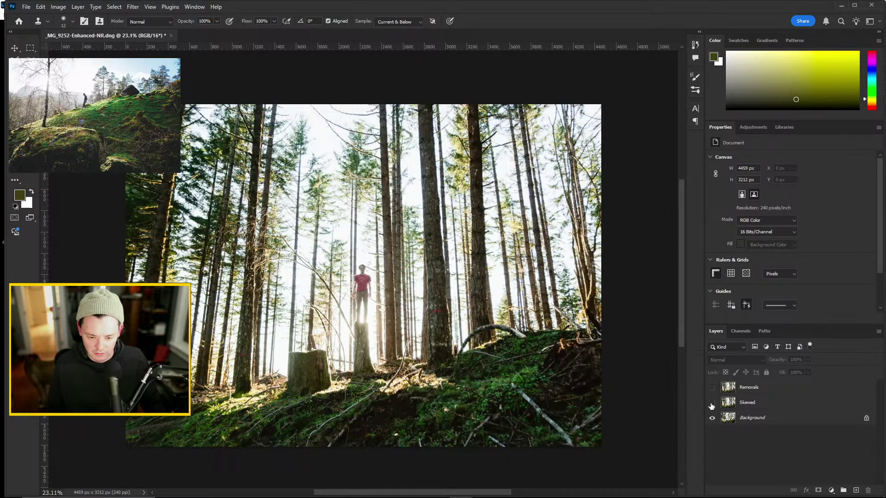
click(711, 403)
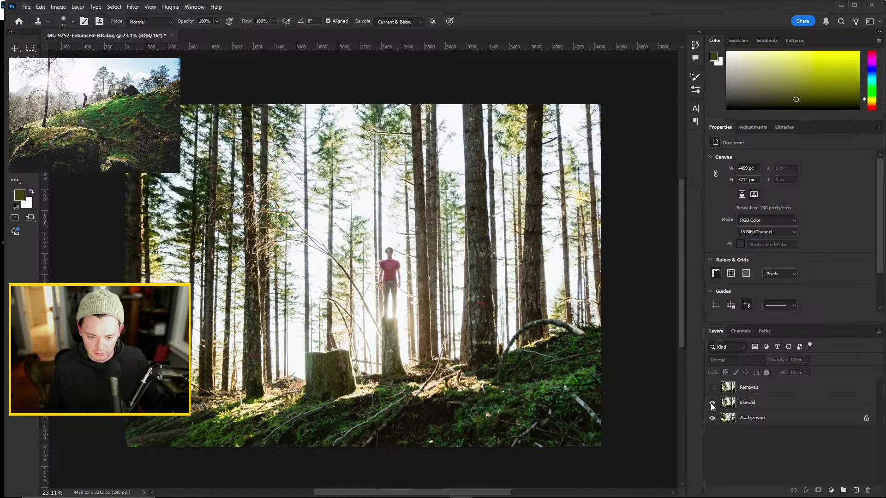
click(711, 403)
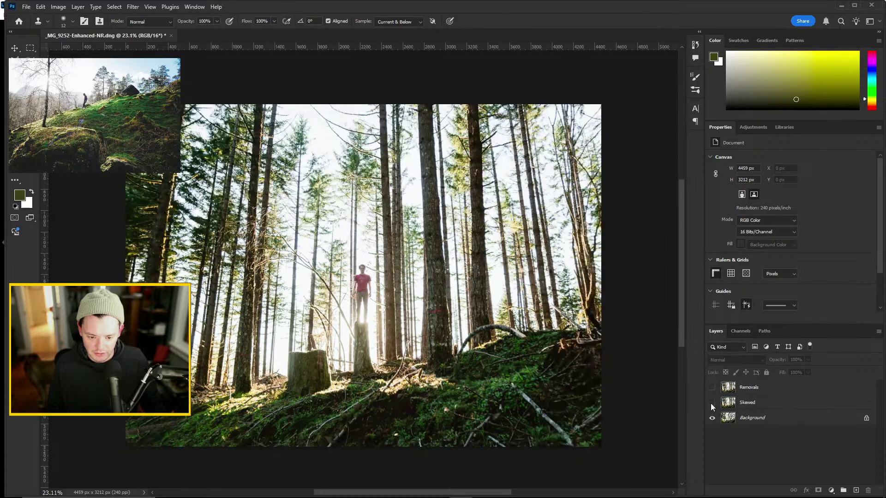
click(712, 404)
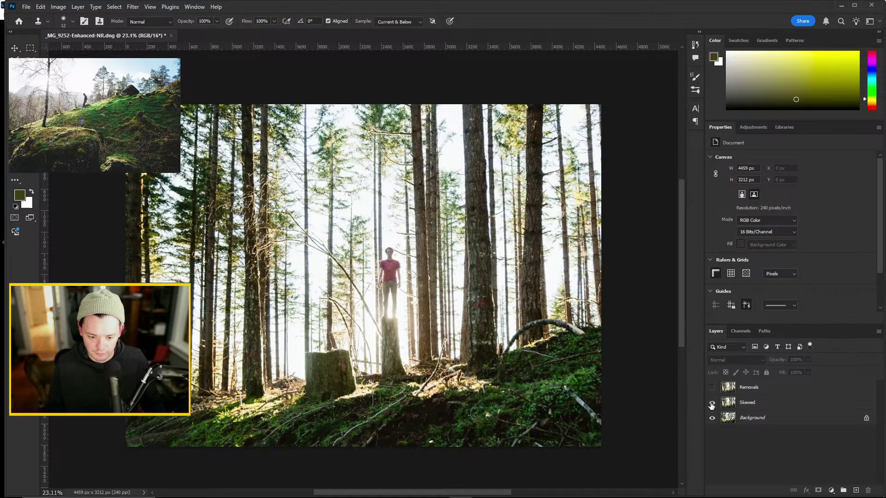
click(712, 404)
click(712, 404)
click(712, 404)
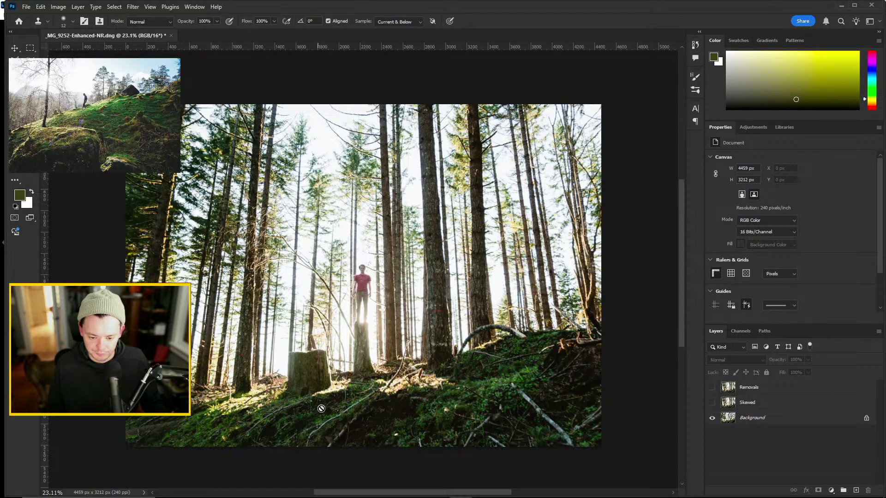
Make the Skewed and Removals layers visible again so the fully retouched version shows
scroll(308, 393, up, 5)
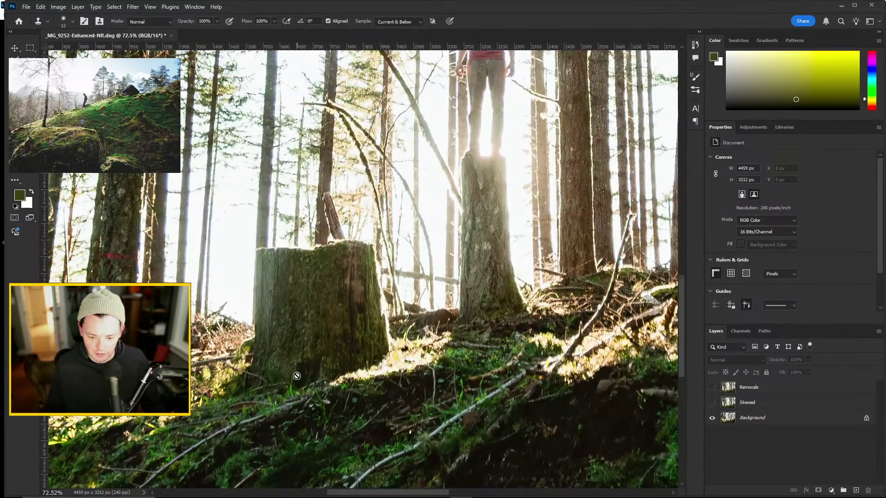
scroll(297, 377, down, 4)
click(712, 403)
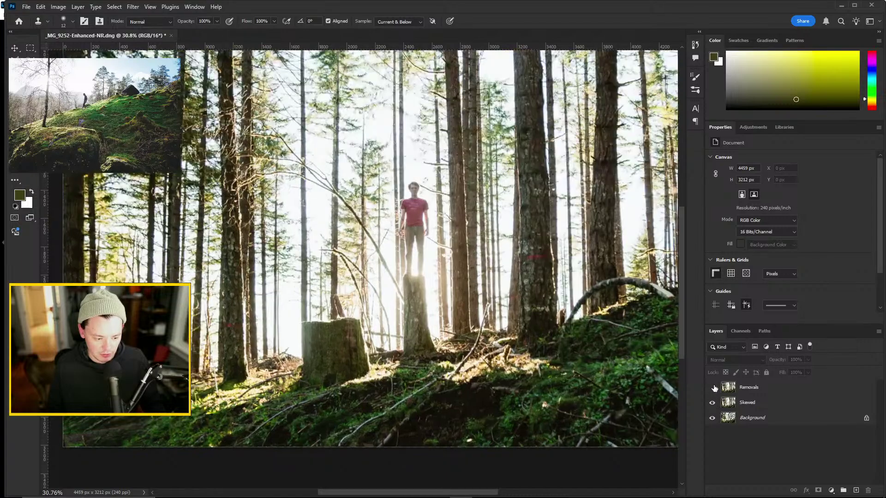
scroll(531, 358, down, 2)
drag(379, 496, 401, 493)
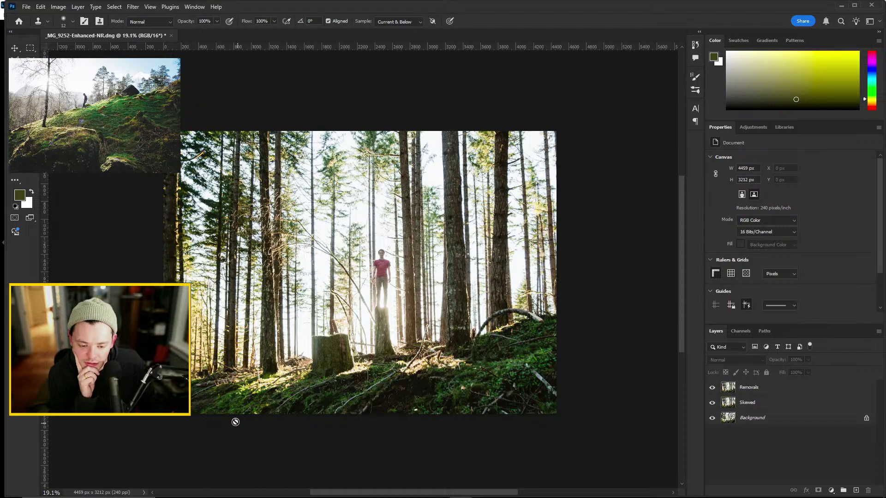
Check the retouched forest photo once more up close and as a whole, and save the document
scroll(446, 367, up, 5)
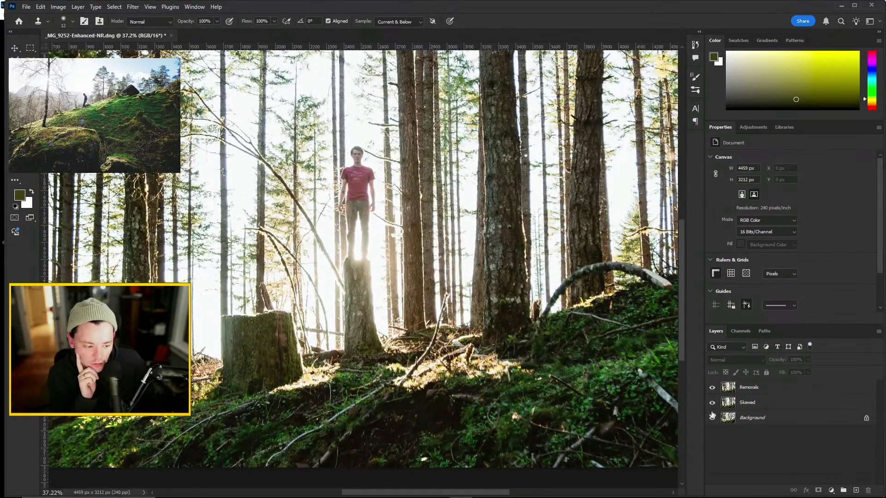
drag(680, 336, 684, 342)
drag(466, 493, 446, 494)
scroll(367, 250, down, 5)
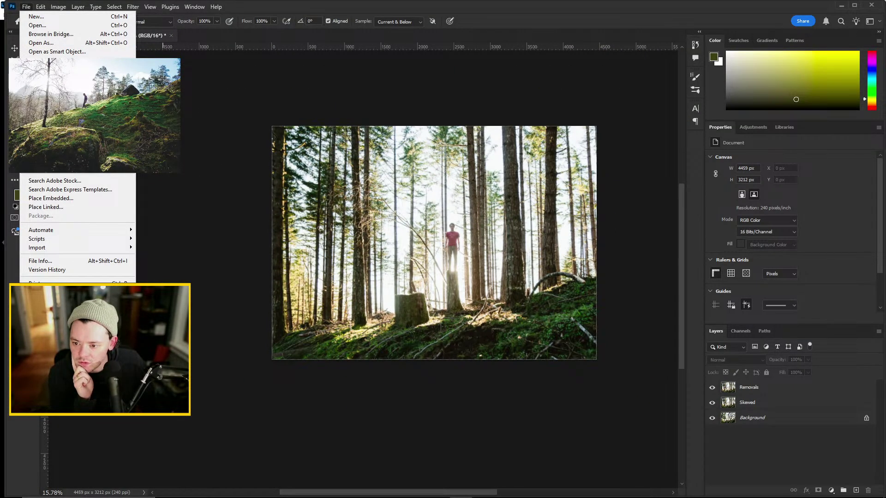
key(ctrl+s)
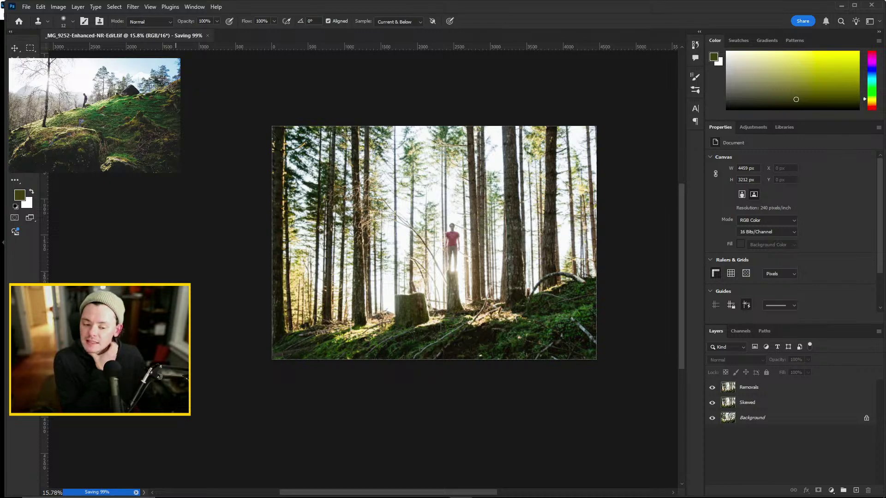
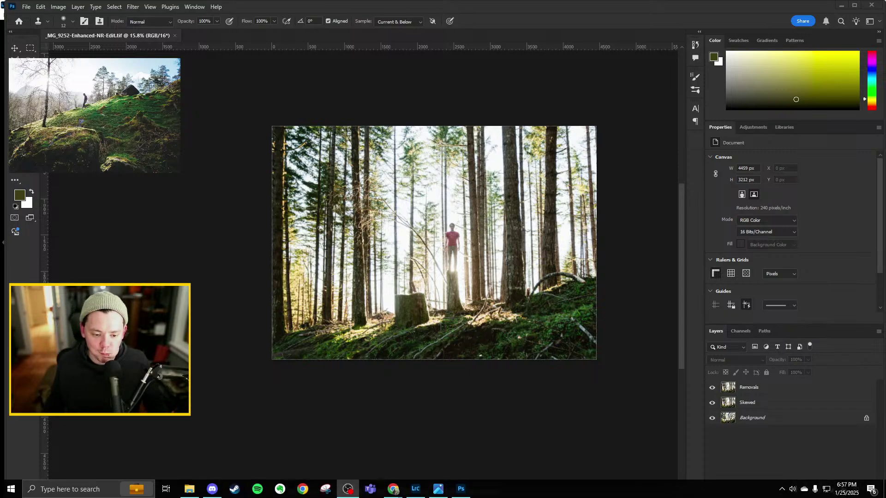
Switch to Lightroom Classic and open the edited _MG_9252-Enhanced-NR-Edit.tif in the Library's single-photo view
click(415, 490)
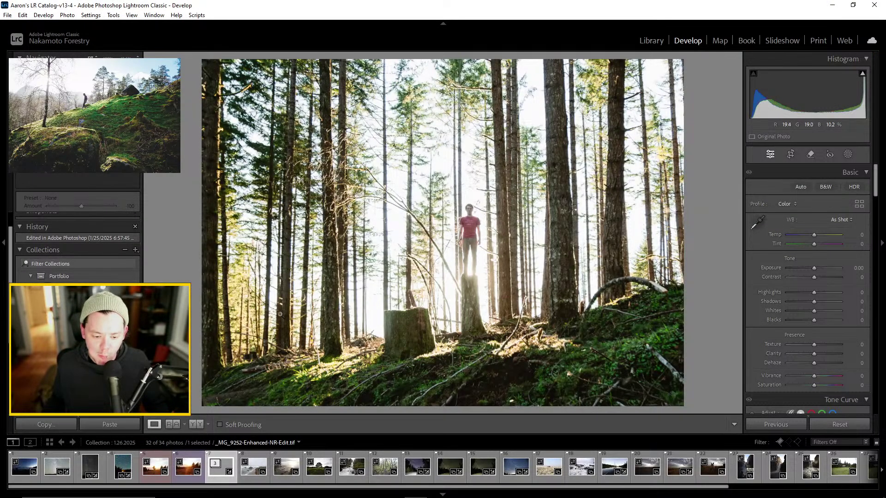
click(650, 41)
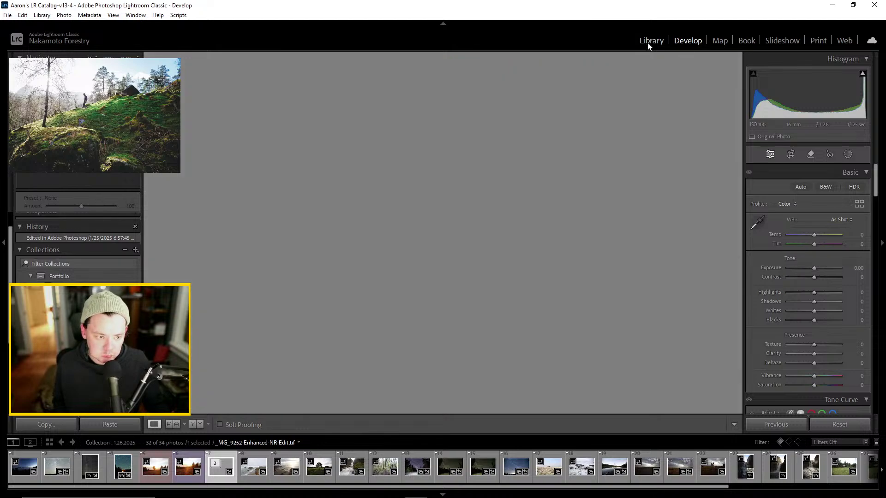
click(155, 424)
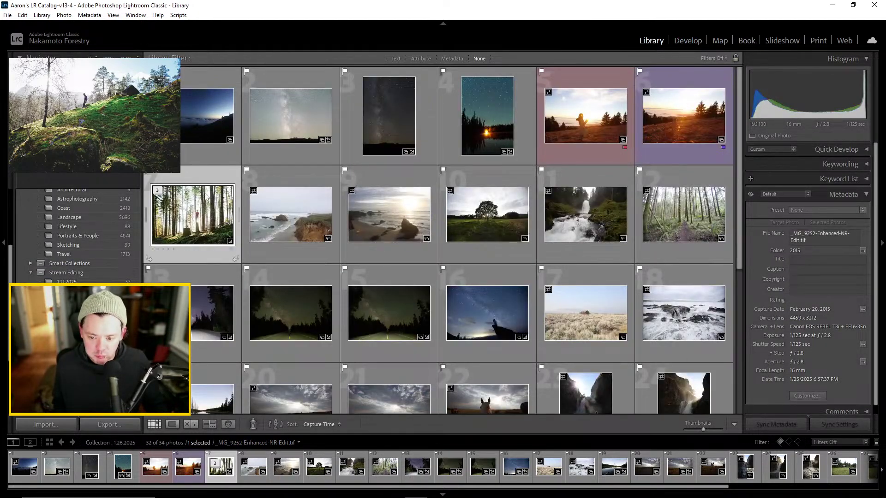
click(157, 190)
double_click(198, 225)
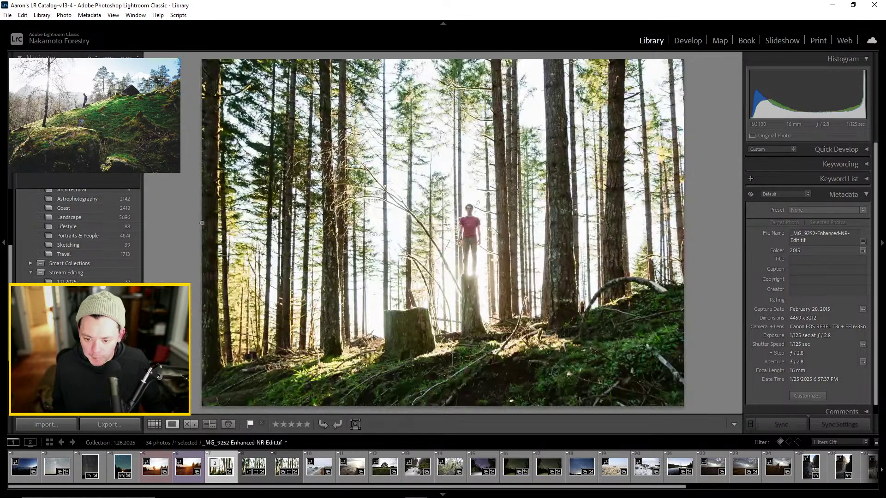
Compare the edited forest TIF with the neighbouring unretouched DNG and CR2 versions by flipping between them
key(Right)
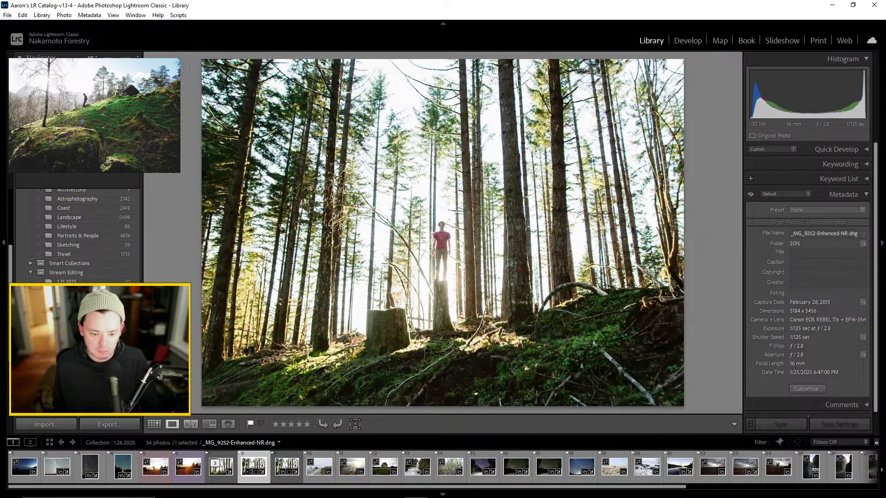
key(Left)
key(Right)
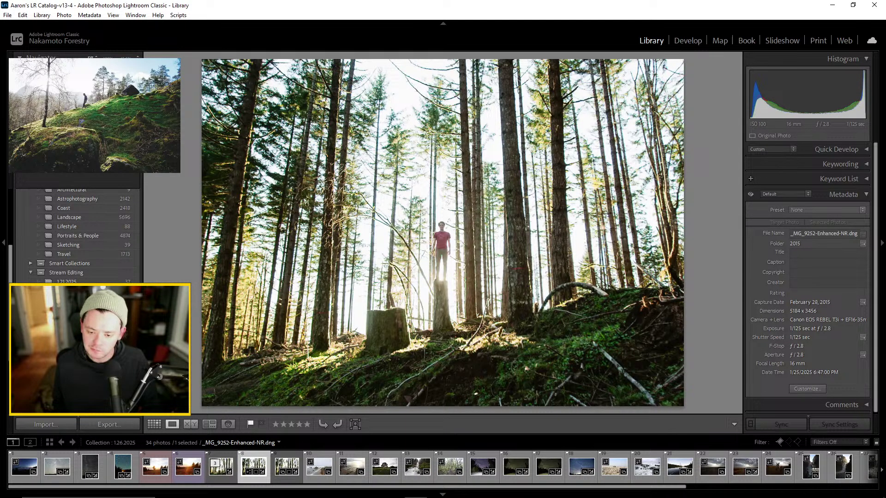
key(Right)
key(Left)
key(Right)
key(Left)
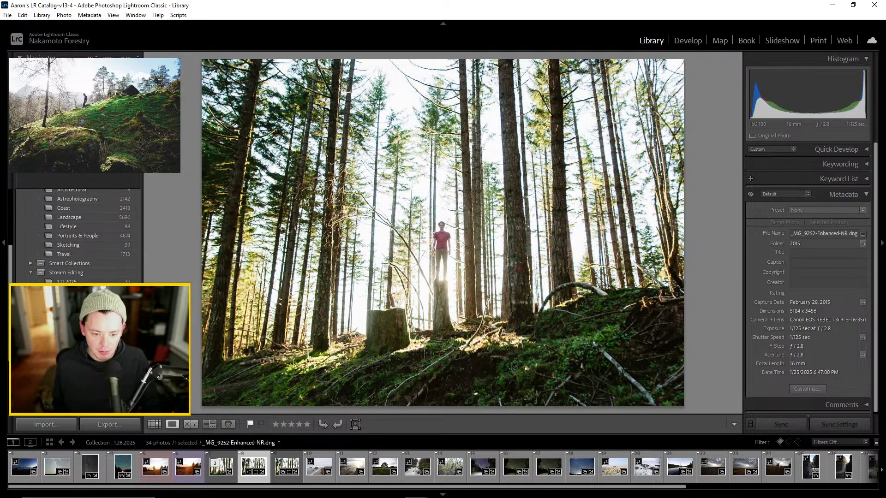
key(Left)
key(Right)
key(Right)
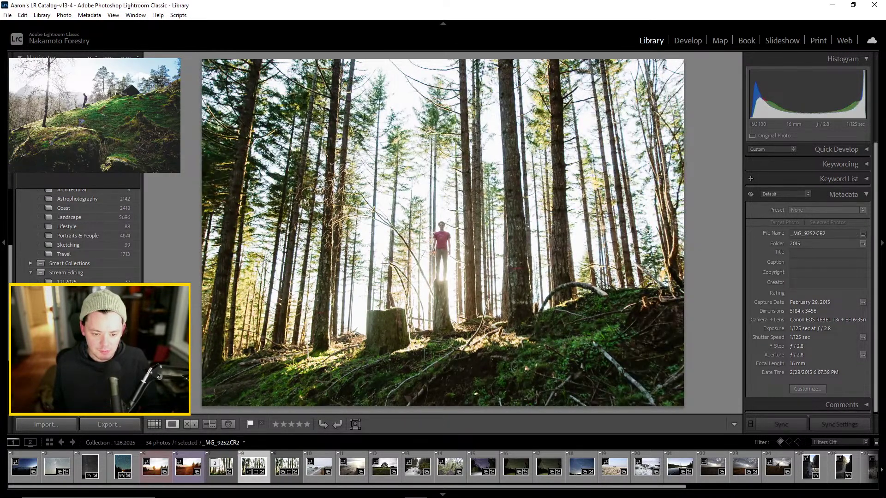
key(Left)
key(Right)
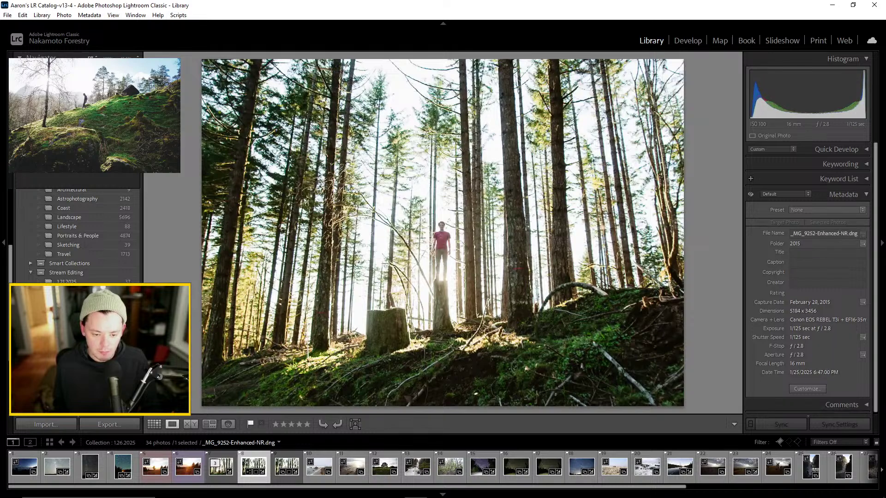
key(Left)
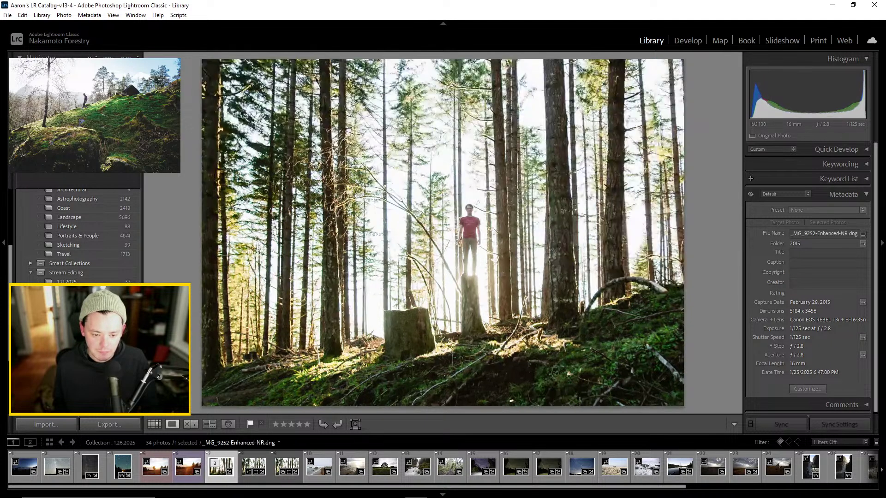
Compare the straightened forest version with the neighbouring _MG_9252-Enhanced-NR.dng by flipping between them
key(Right)
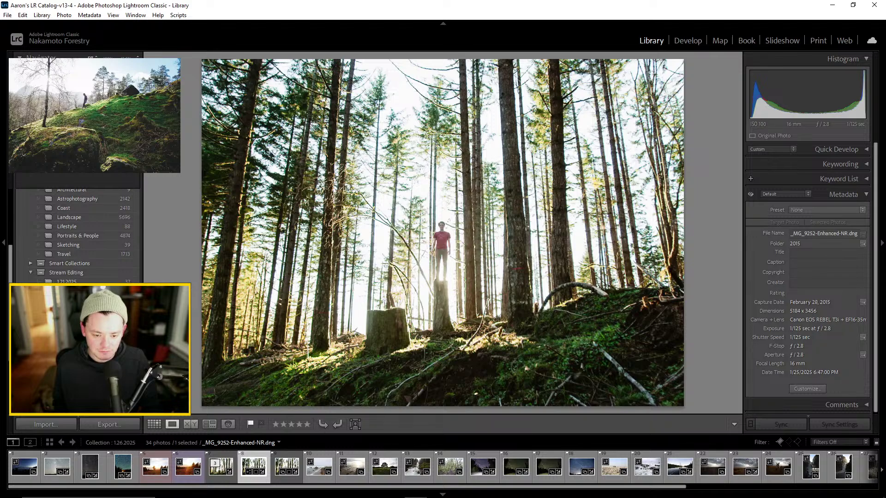
key(Left)
key(Right)
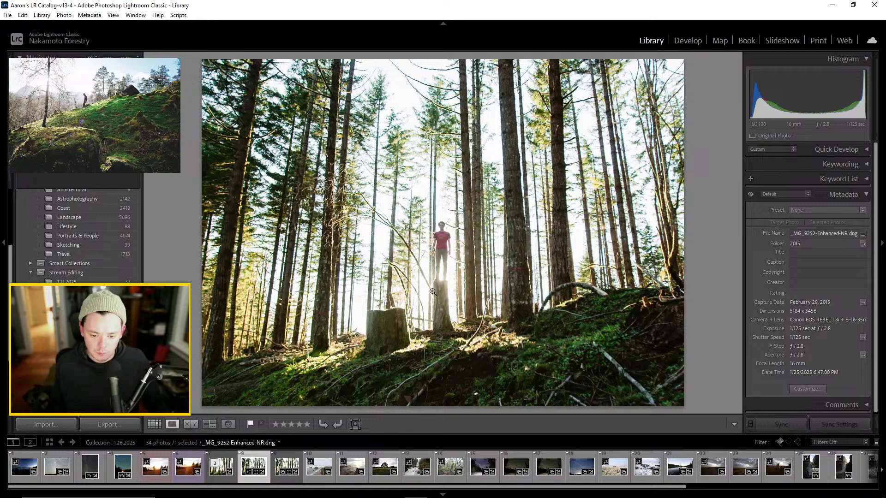
Clone over the red stripe across the large trunk beside the man, using Develop's Remove tool in Clone mode at size 5
click(517, 266)
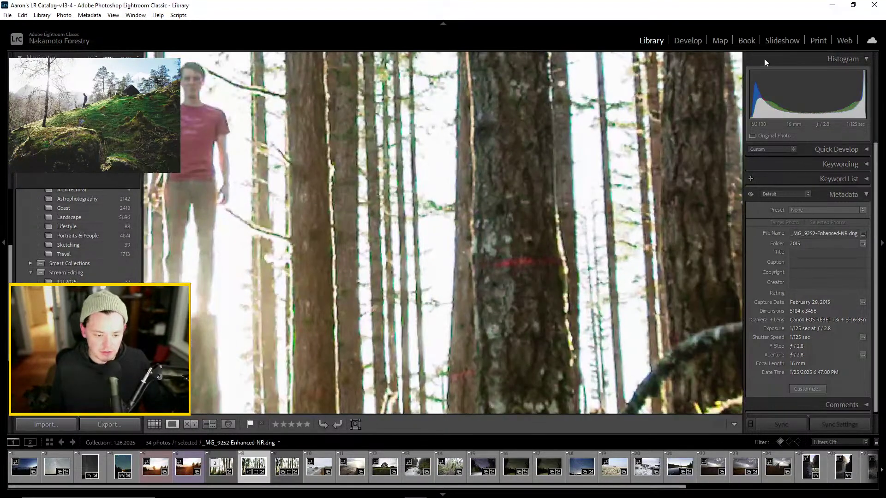
key(d)
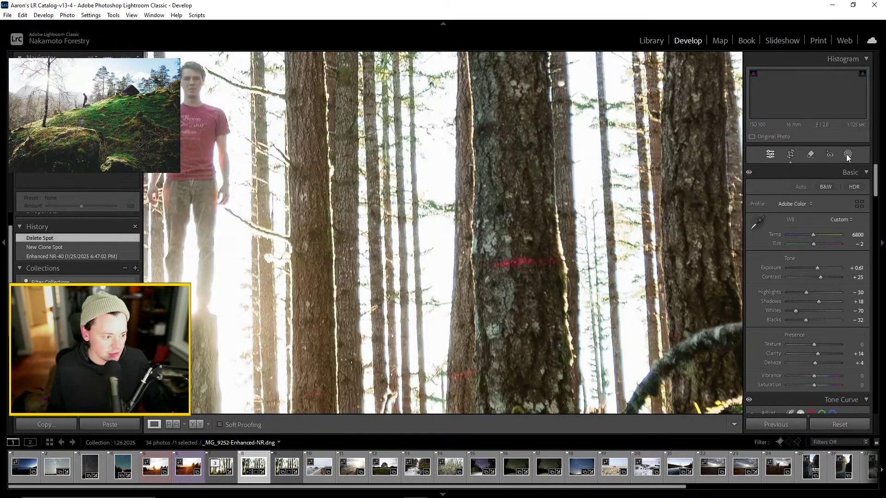
click(847, 154)
click(810, 154)
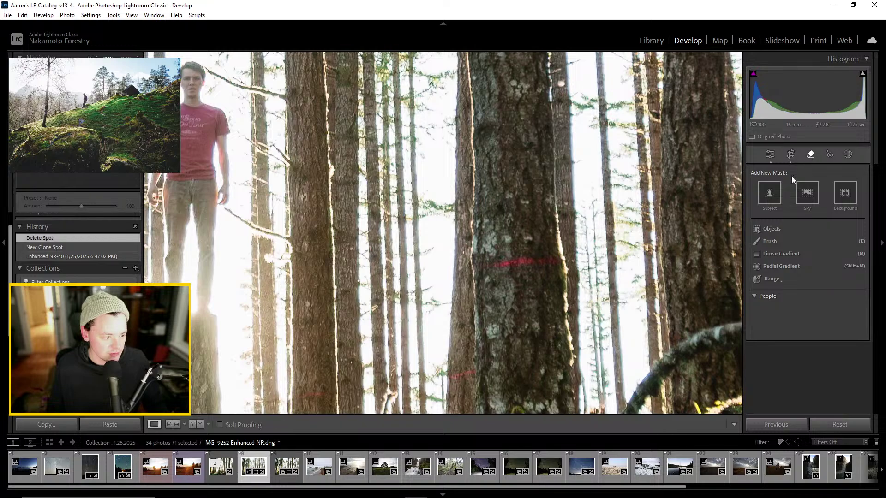
drag(784, 206, 781, 206)
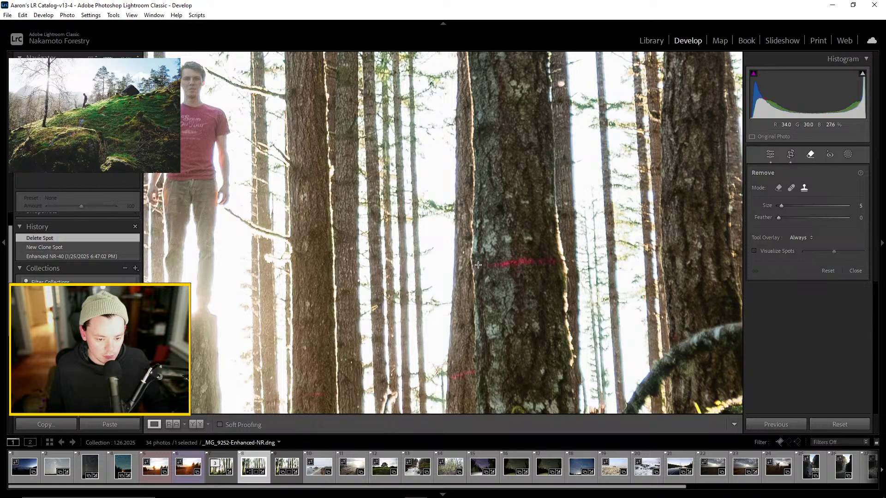
drag(507, 261, 526, 262)
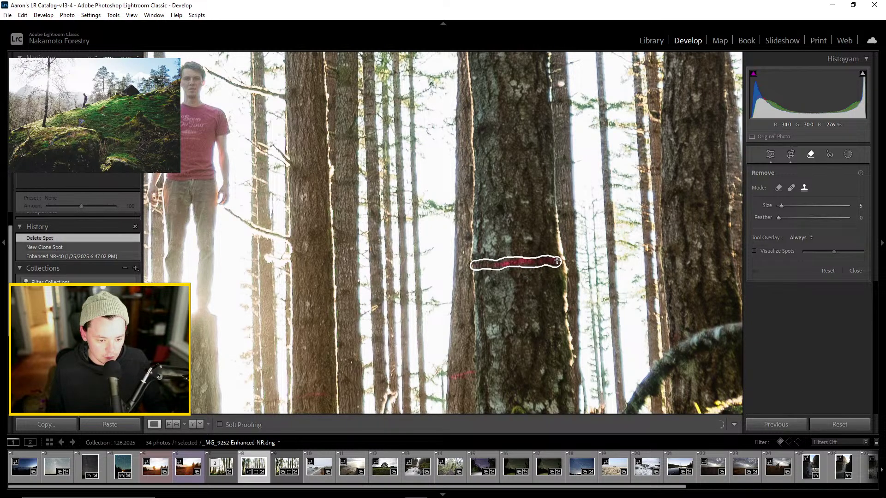
drag(557, 261, 558, 261)
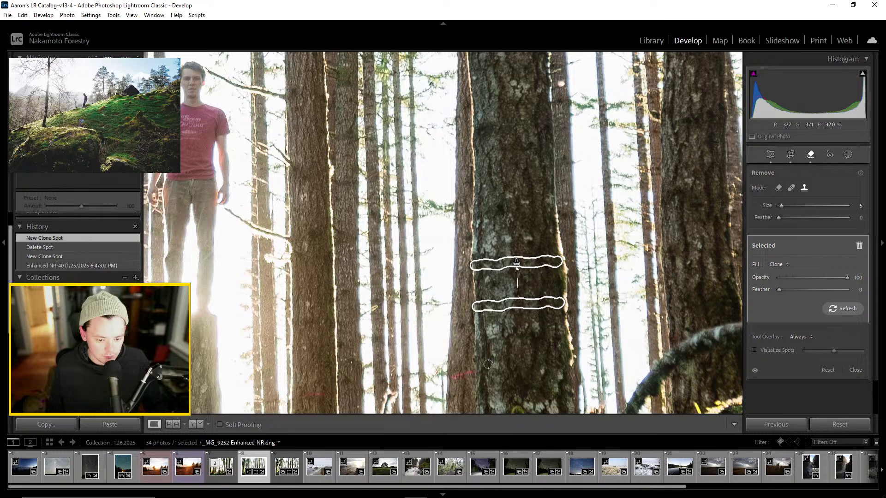
Clone over the small red mark on the thinner trunk and move the large trunk's clone source closer to its stripe
drag(451, 377, 471, 372)
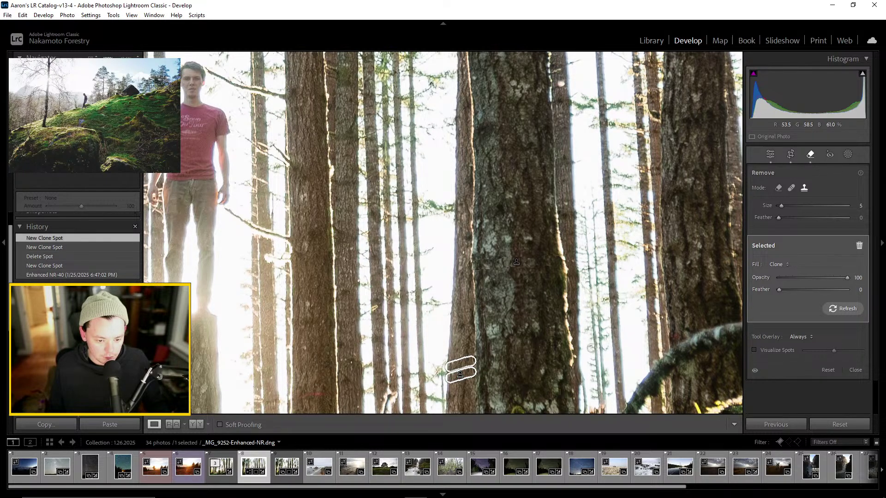
scroll(512, 295, up, 3)
scroll(530, 288, down, 3)
drag(472, 264, 560, 262)
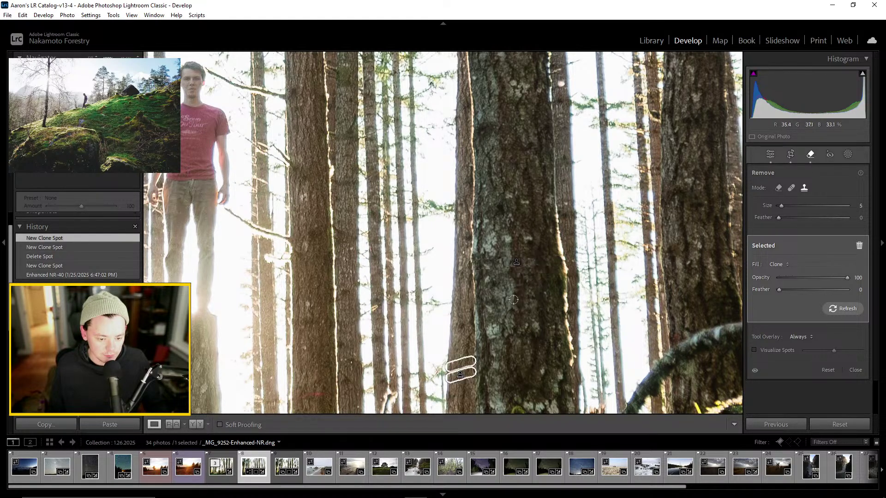
drag(519, 303, 519, 292)
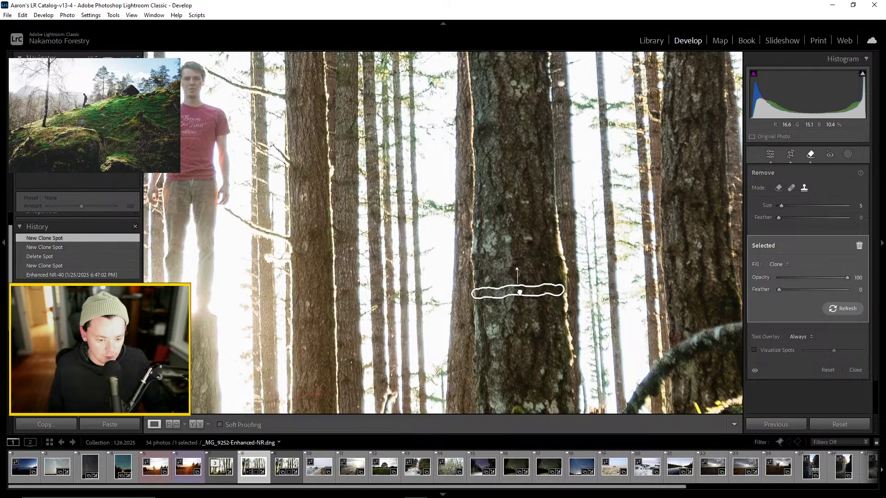
drag(520, 292, 517, 297)
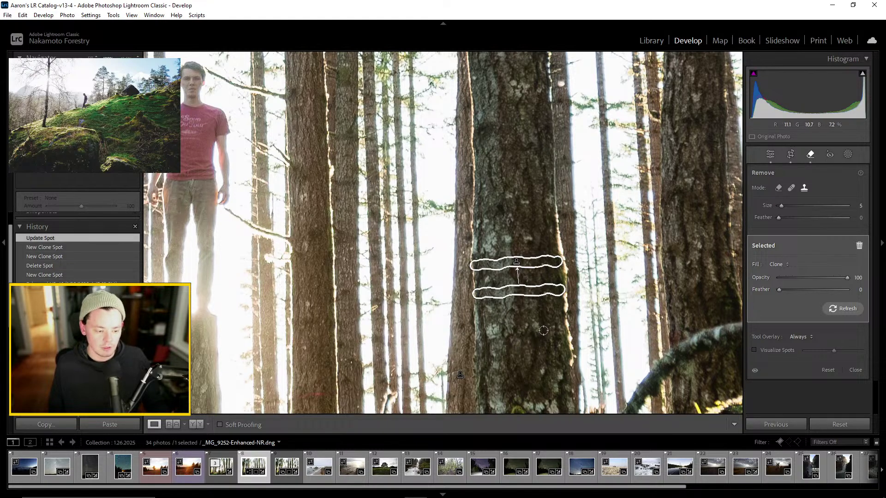
Set the clone brush to size 1 and feather 36, and undo the recent clone spot edits
key(bracketleft)
key(bracketleft)
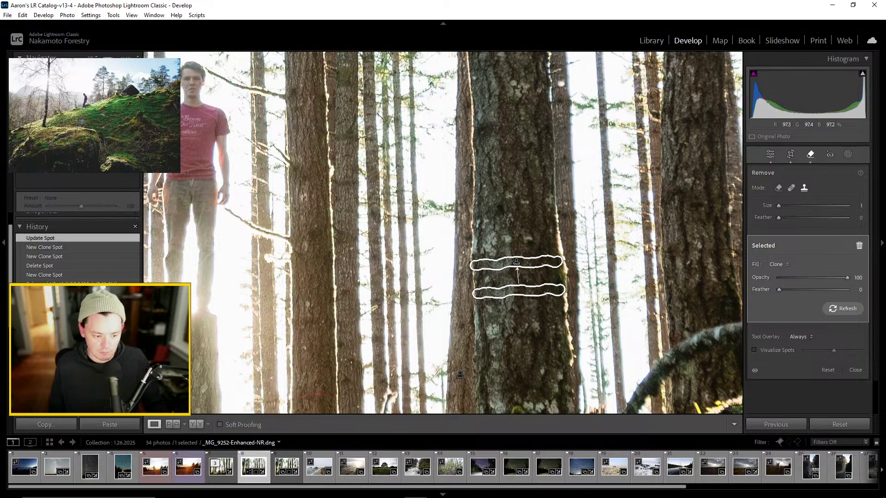
click(817, 219)
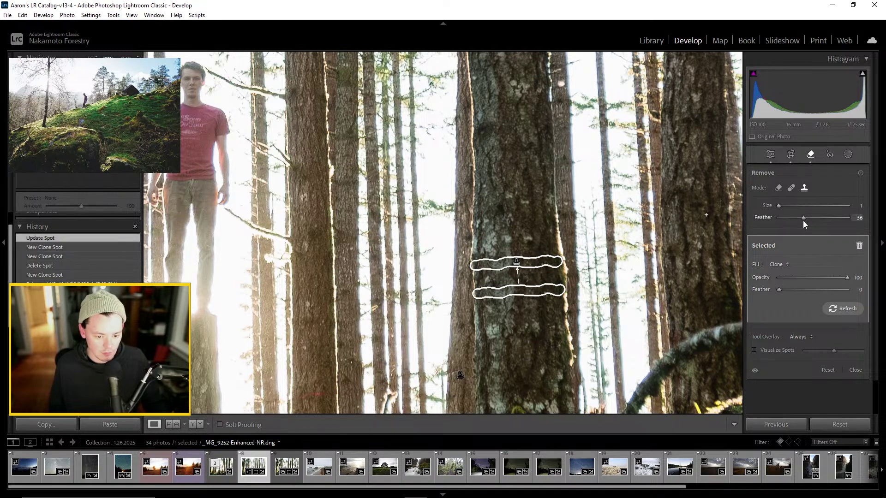
key(ctrl+z)
key(ctrl+z)
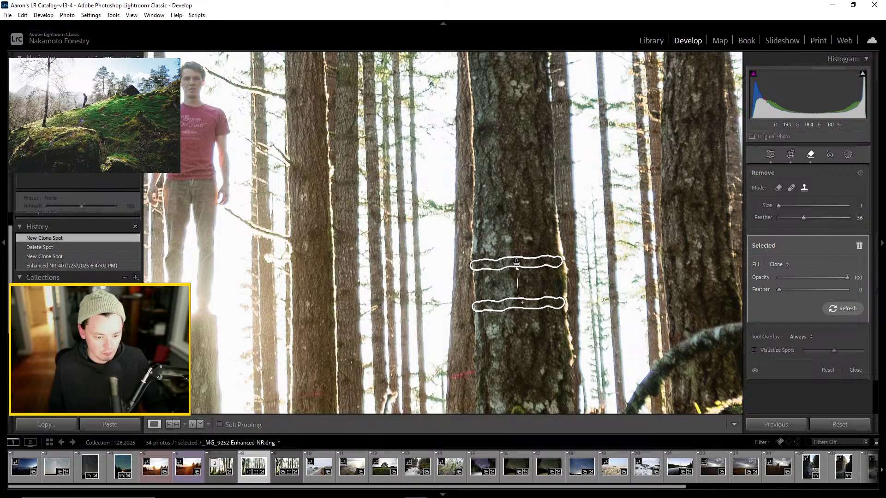
click(521, 296)
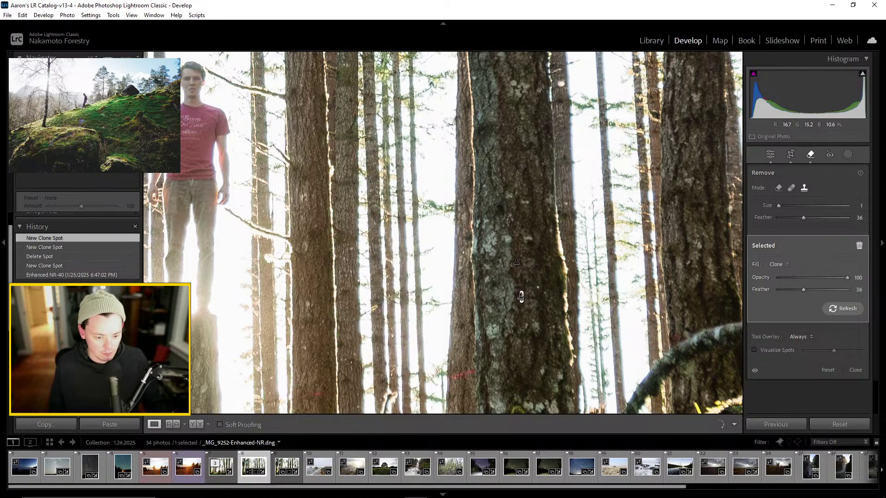
key(ctrl+z)
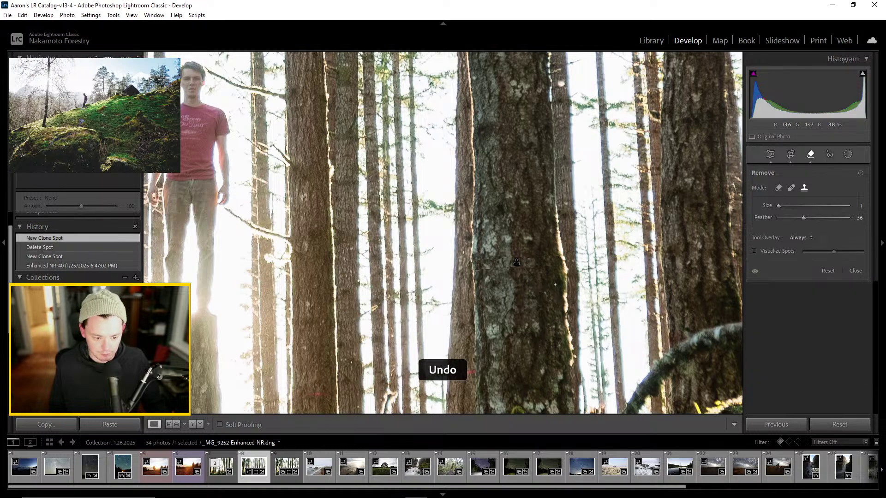
Reselect the large trunk's clone spot, move its source closer to the stripe, and close the Remove tool
click(516, 262)
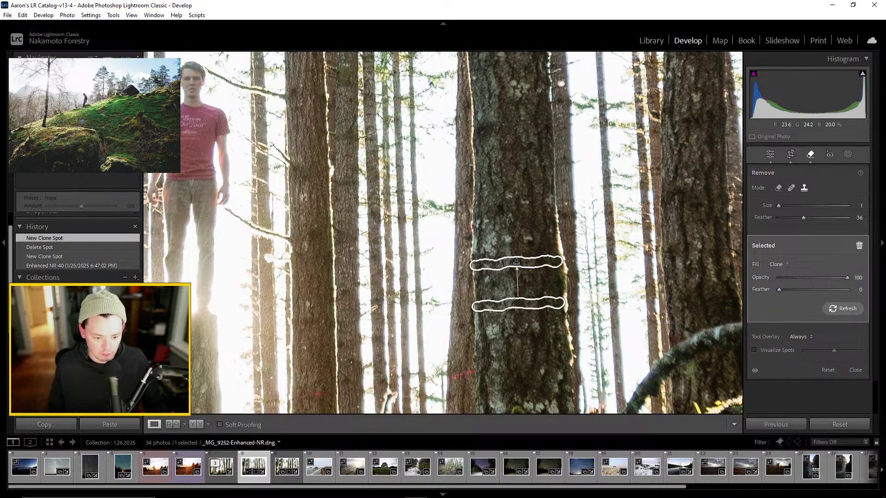
drag(518, 290, 519, 285)
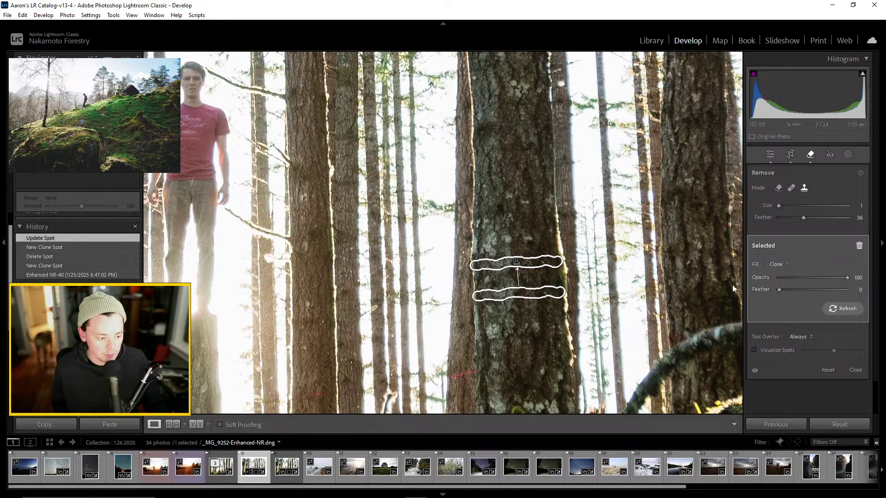
click(856, 369)
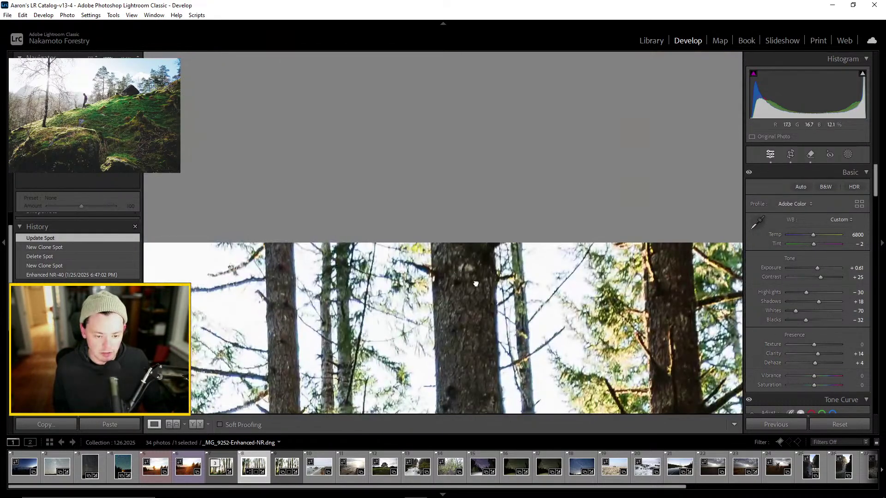
Examine the cloned area of the large trunk and the man's surroundings up close and in the whole photo
click(500, 268)
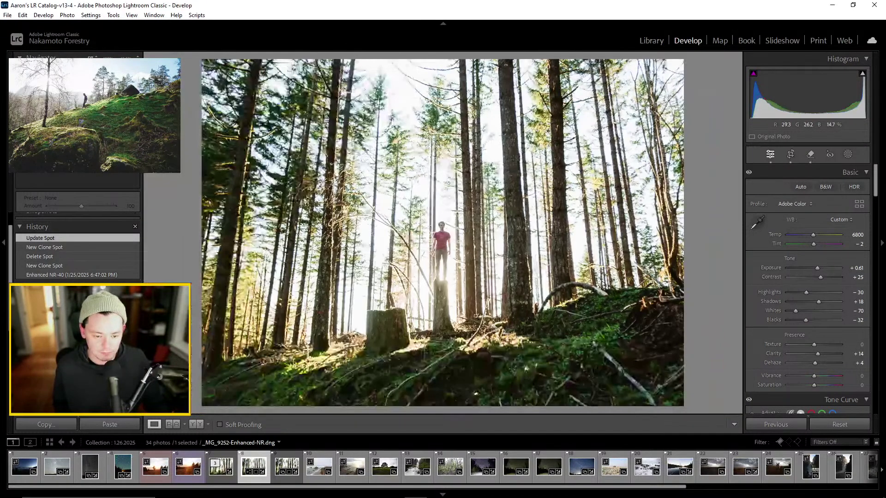
click(499, 264)
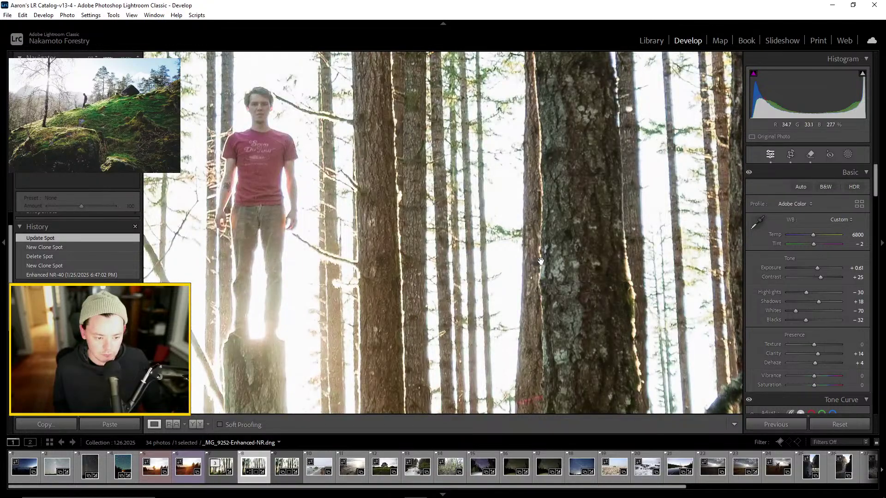
click(551, 295)
click(464, 277)
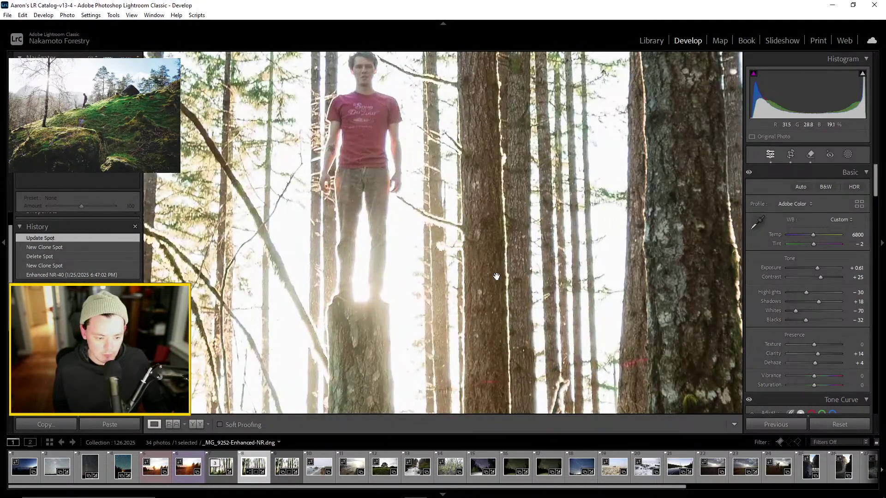
click(496, 276)
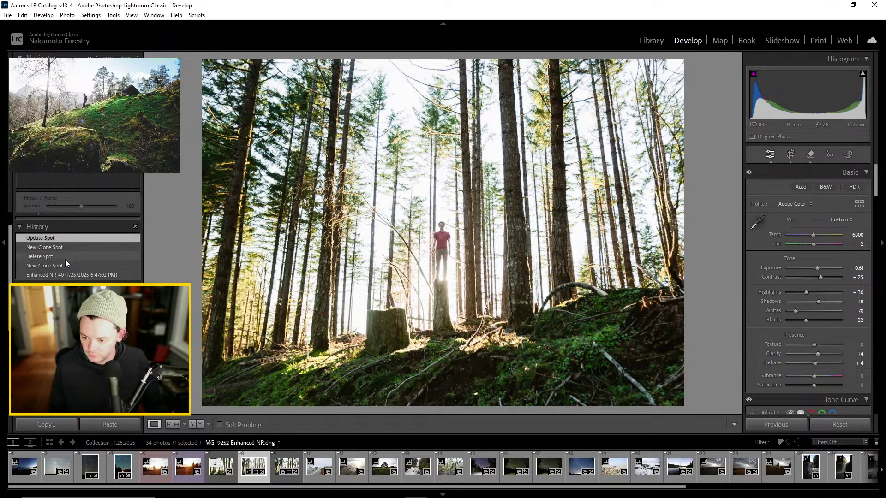
Revert the DNG to its Enhanced NR-40 history state and open it in Photoshop for editing
click(64, 273)
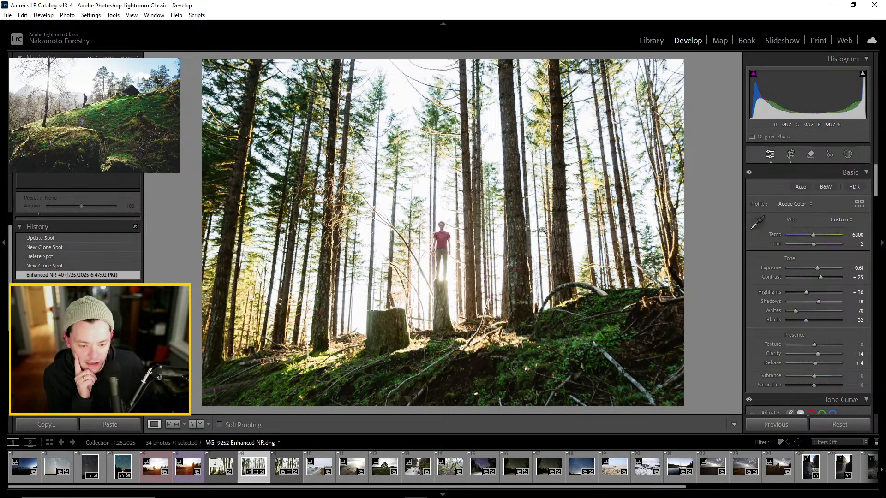
right_click(442, 256)
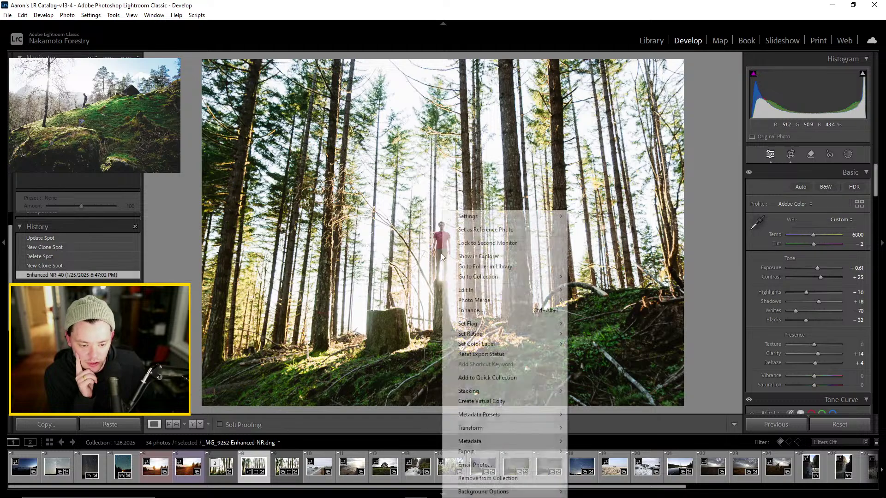
key(Escape)
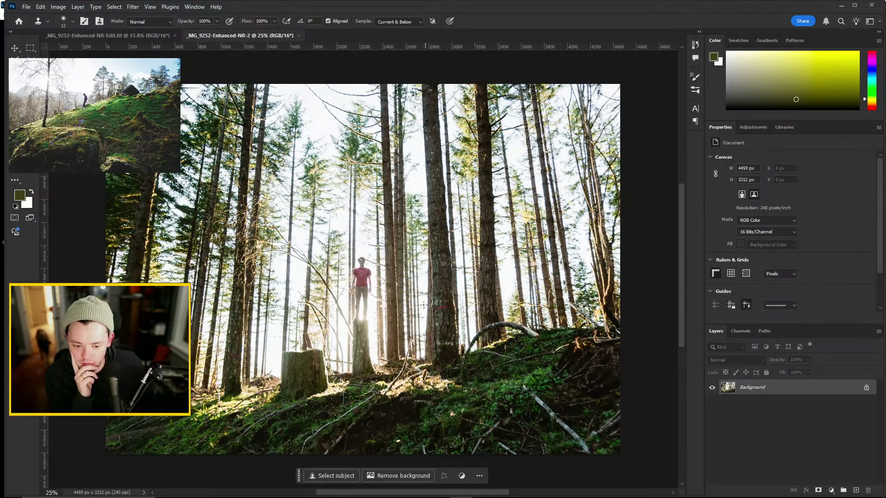
Close the older _MG_9252-Enhanced-NR-Edit.tif document and duplicate the new document's Background layer as Removals
click(175, 36)
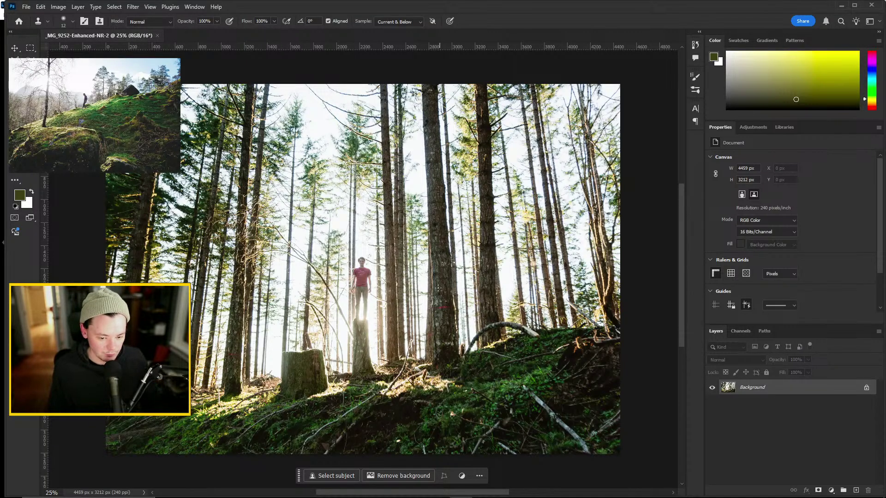
right_click(761, 394)
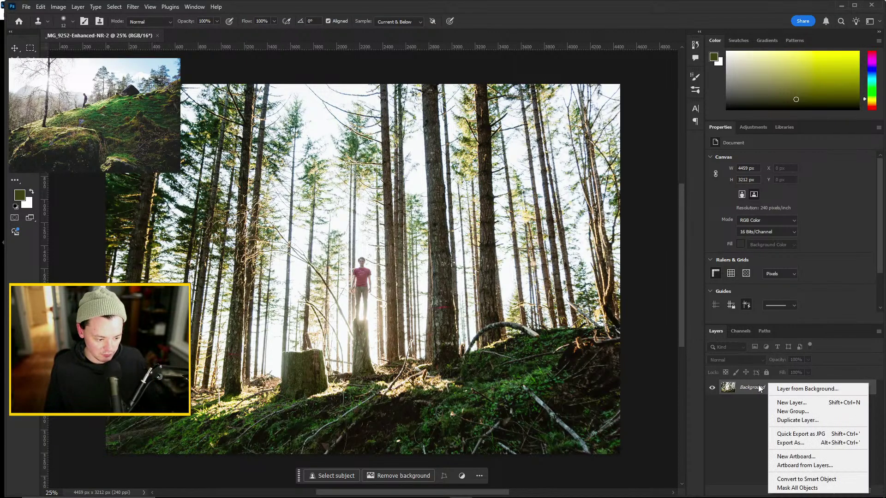
click(792, 421)
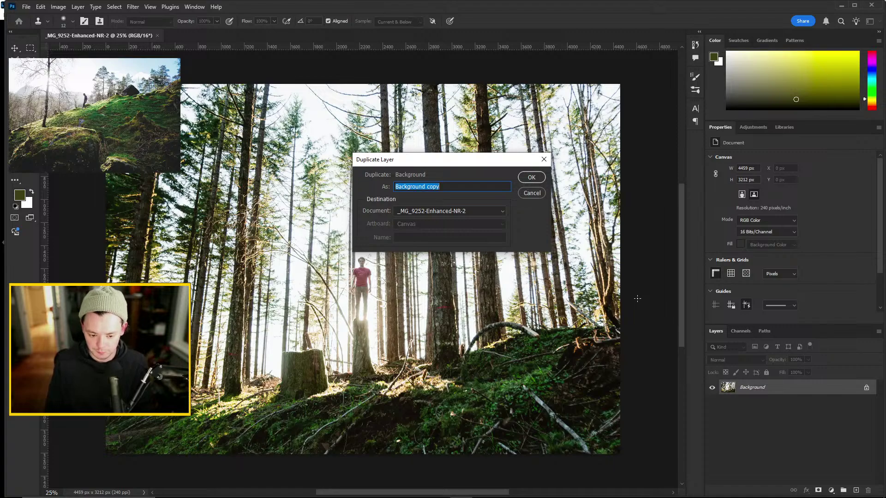
text(Removals)
key(Return)
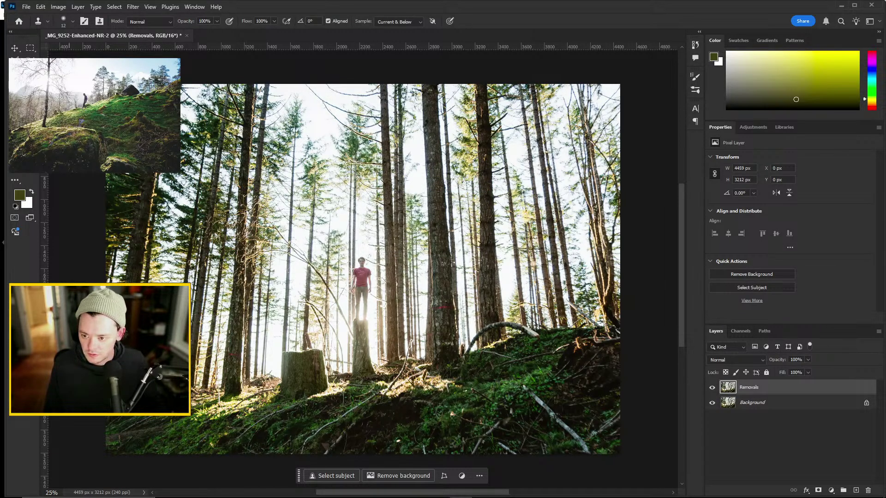
Clone out the red stripe across the large trunk on the Removals layer with the Clone Stamp
scroll(443, 310, up, 10)
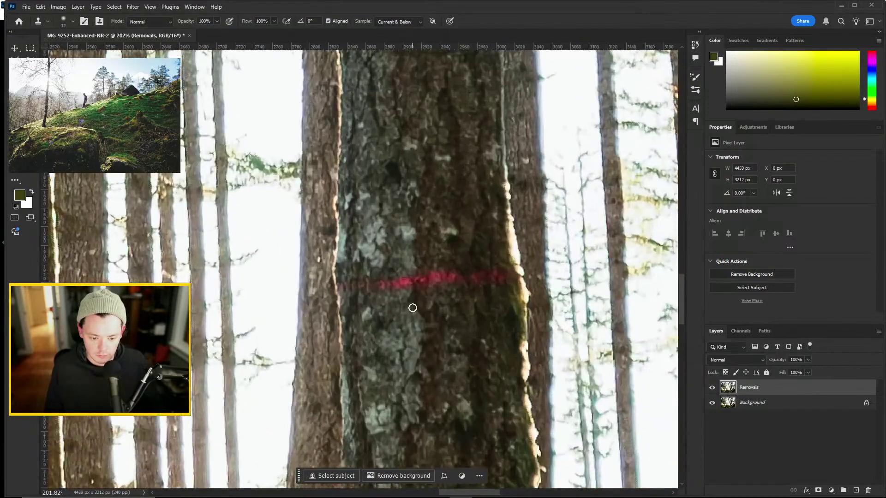
scroll(370, 276, up, 2)
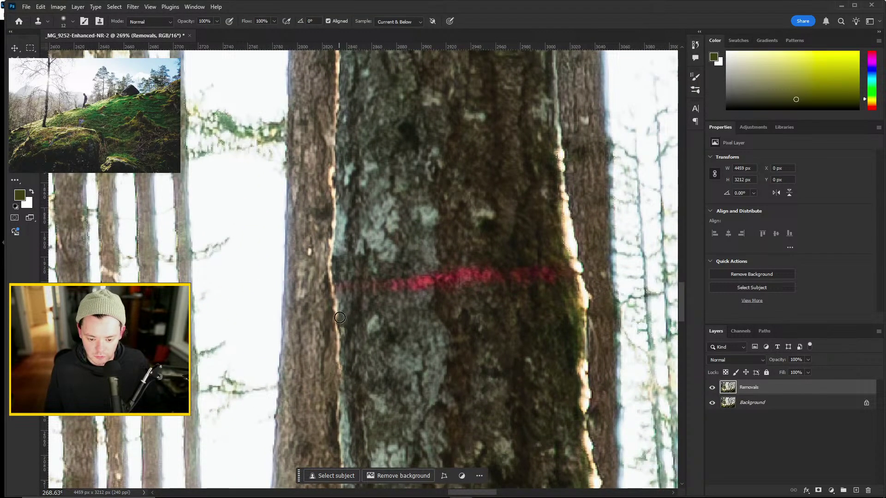
mouse_move(338, 286)
mouse_down()
mouse_move(422, 292)
mouse_move(408, 296)
mouse_move(400, 281)
mouse_move(463, 281)
mouse_move(438, 291)
mouse_move(447, 273)
mouse_move(483, 279)
mouse_up()
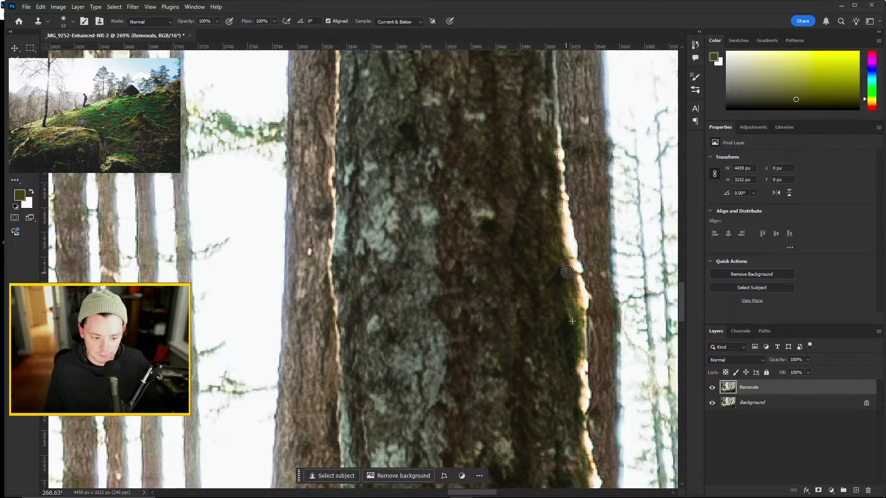
scroll(348, 386, down, 5)
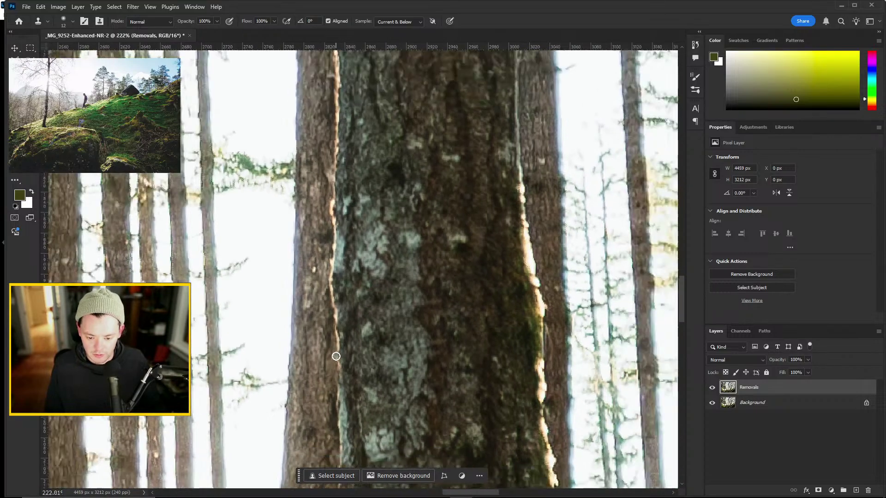
Clone out the red stripe on the trunk directly behind the large trunk and clean up its sunlit edge with the Clone Stamp
scroll(304, 214, up, 5)
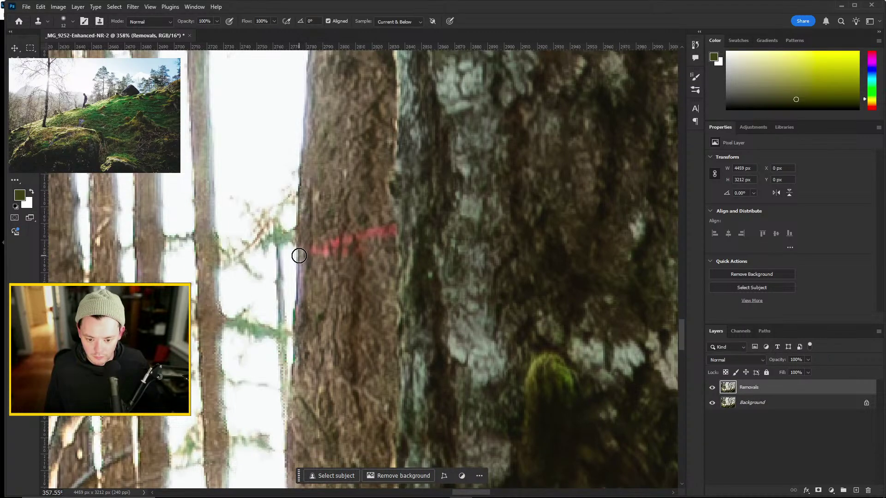
drag(298, 255, 386, 226)
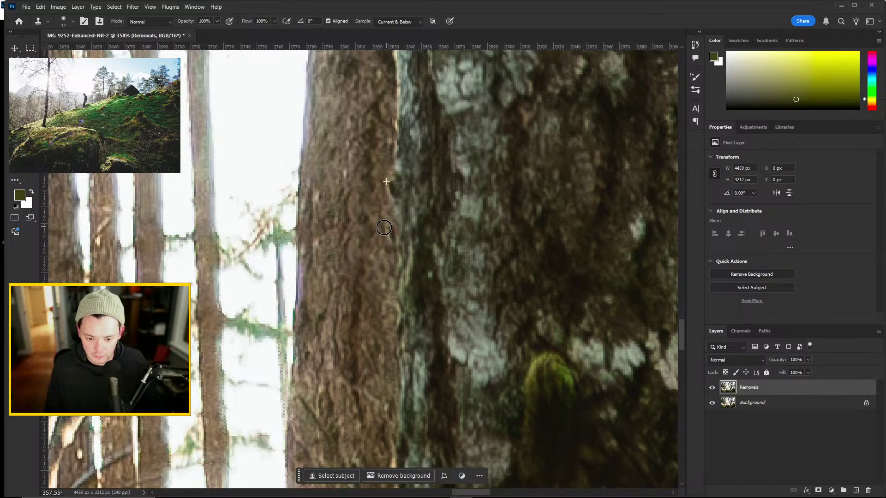
scroll(332, 337, down, 4)
scroll(321, 308, up, 6)
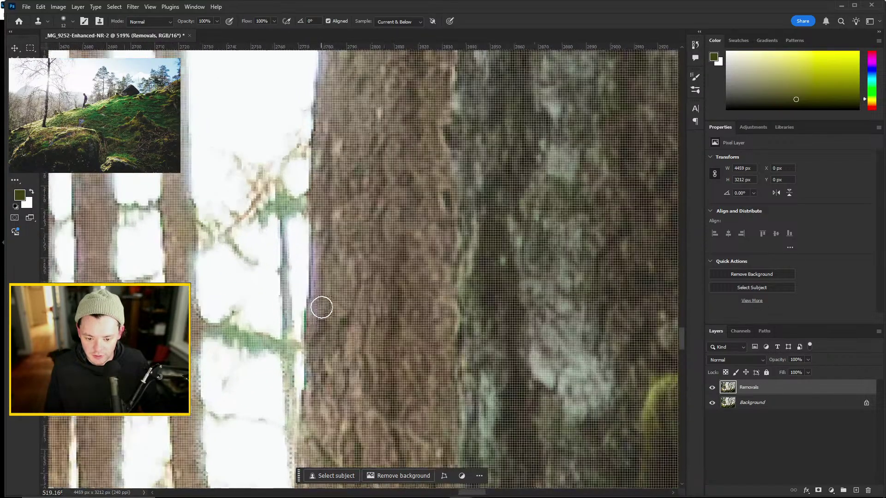
scroll(321, 308, up, 3)
drag(319, 225, 319, 296)
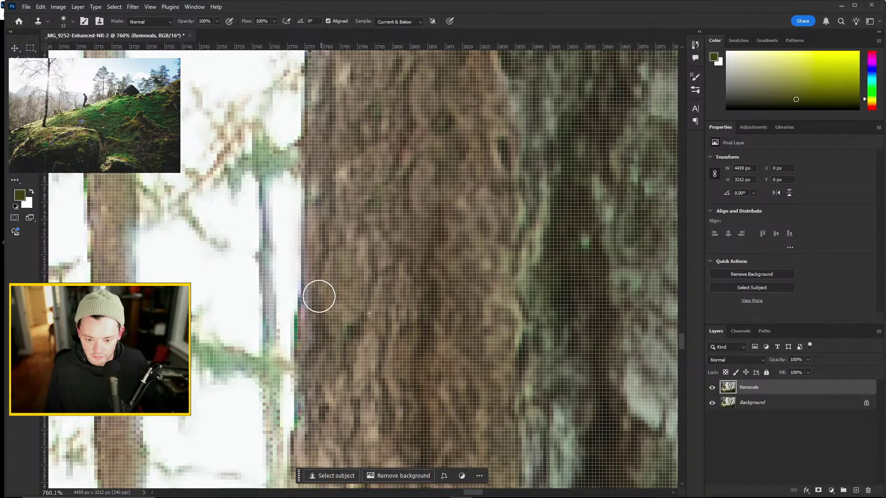
scroll(362, 282, down, 10)
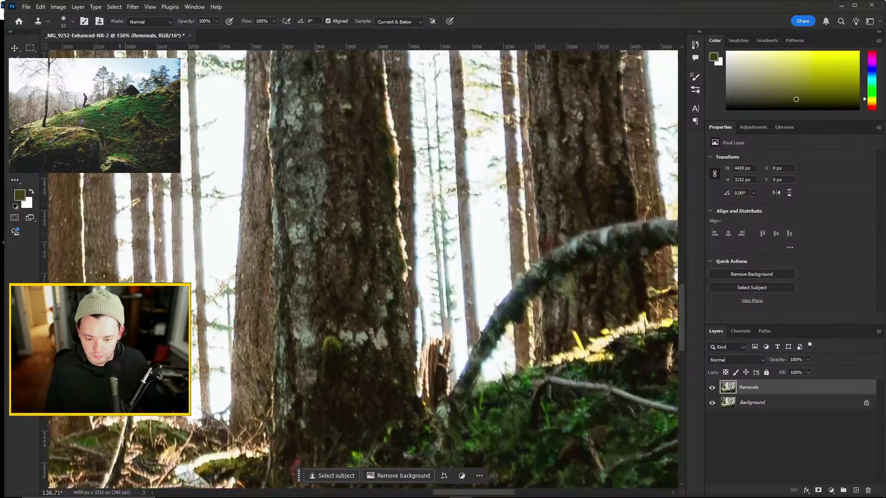
Clone out the faint red stripe low on the dark trunk between the man's stump and the large trunk
scroll(455, 420, down, 6)
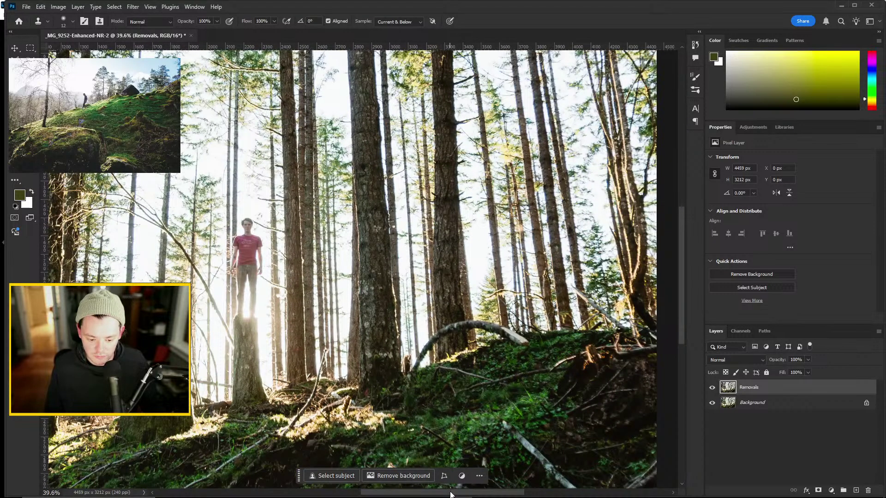
scroll(611, 343, up, 5)
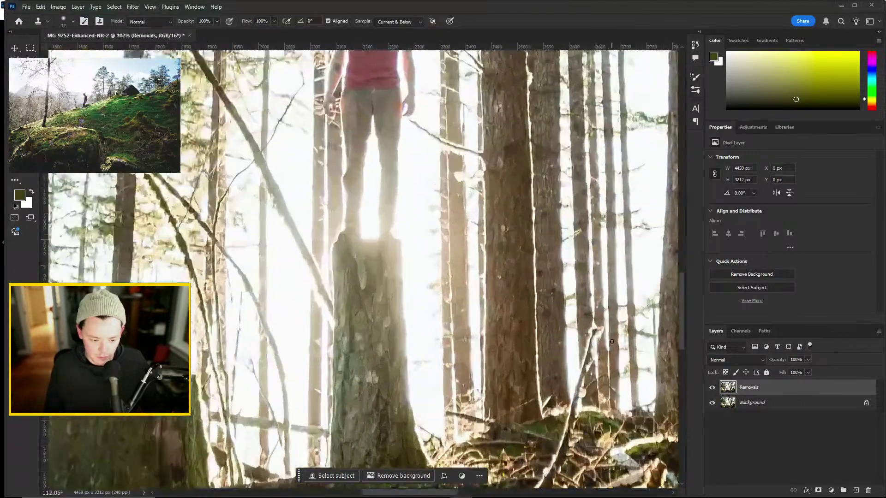
scroll(527, 325, up, 5)
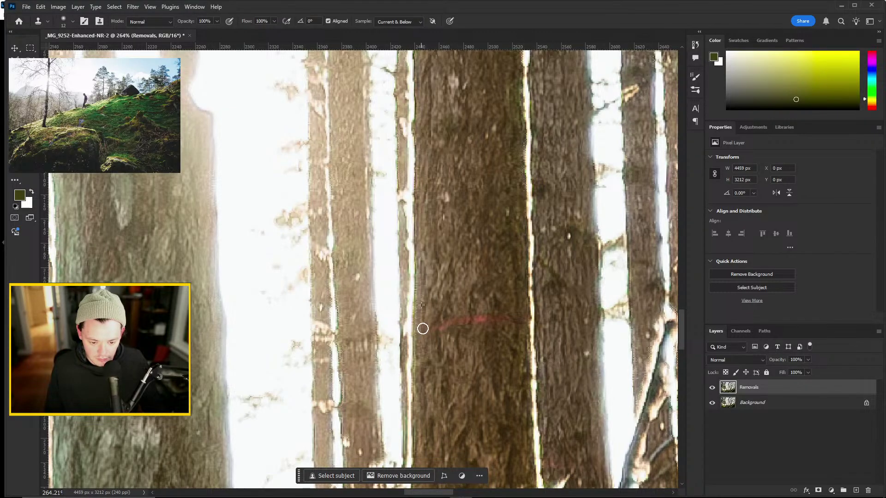
drag(419, 335, 488, 321)
scroll(479, 342, down, 8)
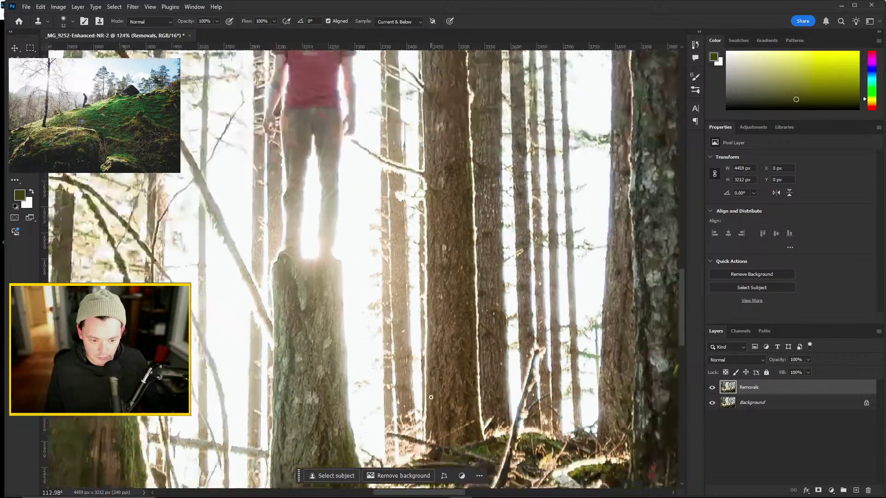
scroll(682, 259, down, 4)
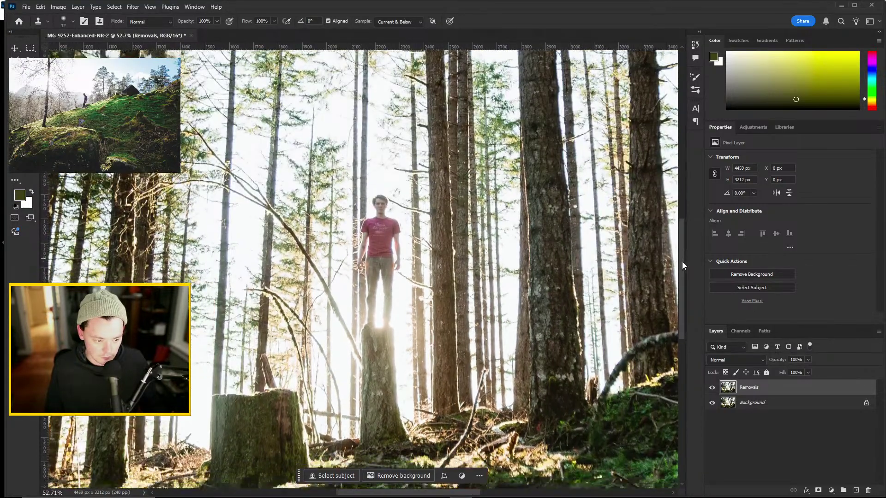
Clone out the red mark at the shaded base of the large trunk
scroll(522, 339, up, 8)
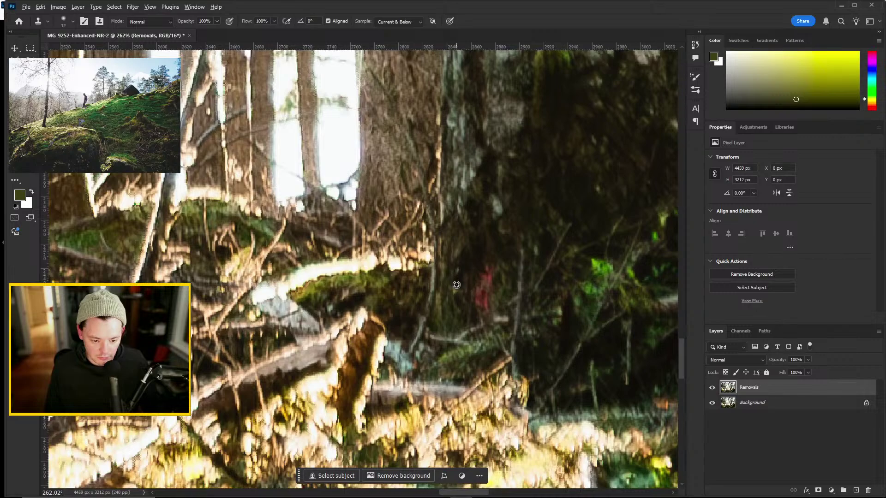
mouse_move(485, 267)
mouse_down()
mouse_move(492, 269)
mouse_move(481, 299)
mouse_up()
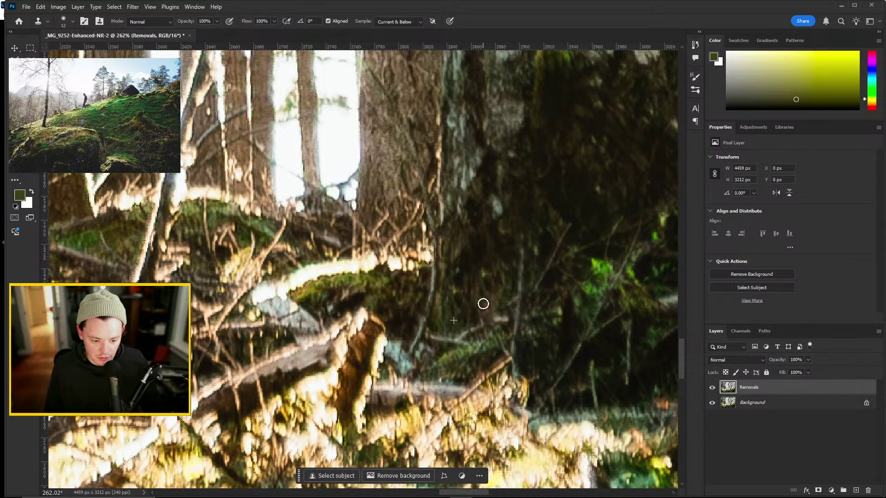
scroll(484, 310, down, 10)
scroll(476, 362, down, 2)
scroll(425, 446, left, 5)
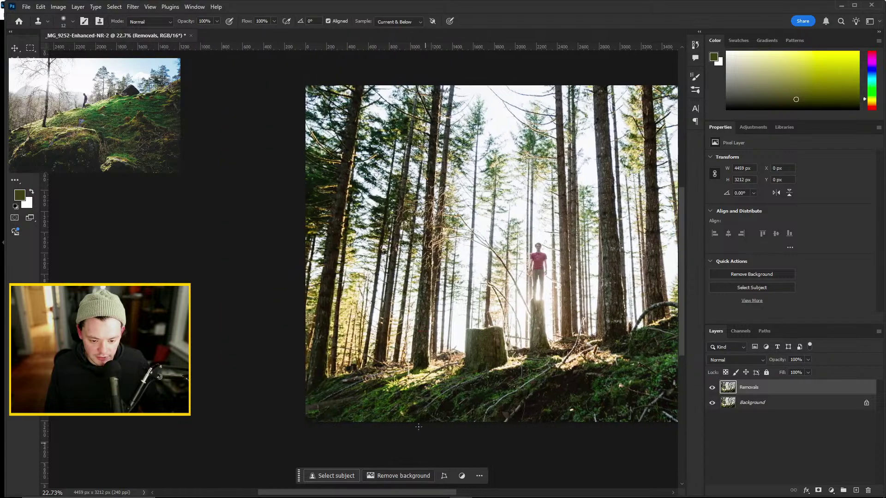
Retouch the bark of the thin trunk beside the mossy tree in the photo's left part with the Clone Stamp
scroll(418, 277, up, 9)
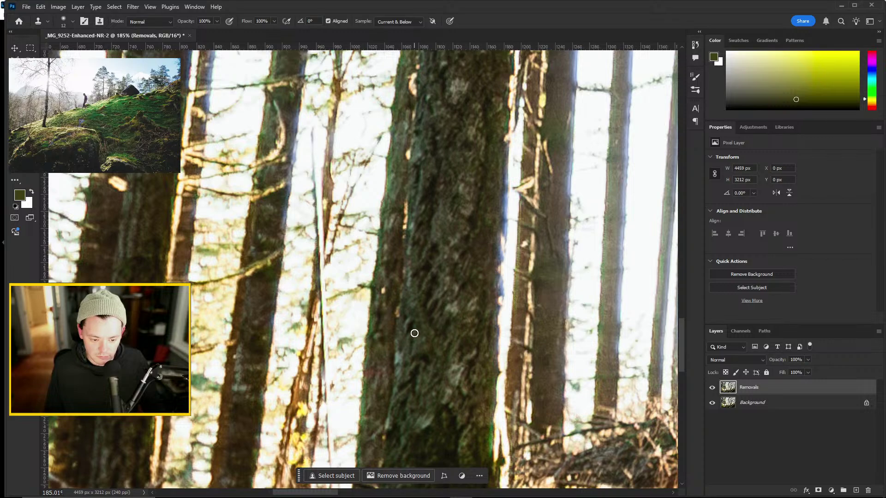
scroll(414, 333, down, 2)
scroll(405, 369, up, 4)
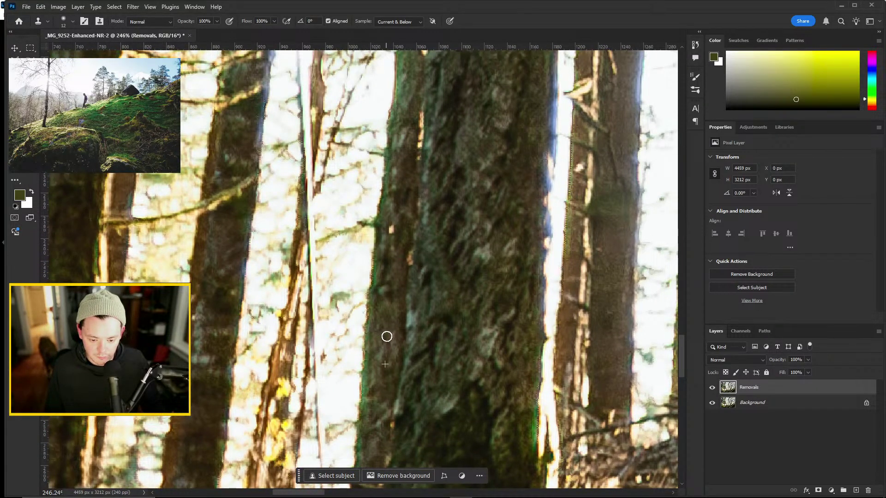
scroll(381, 352, down, 6)
scroll(419, 362, down, 4)
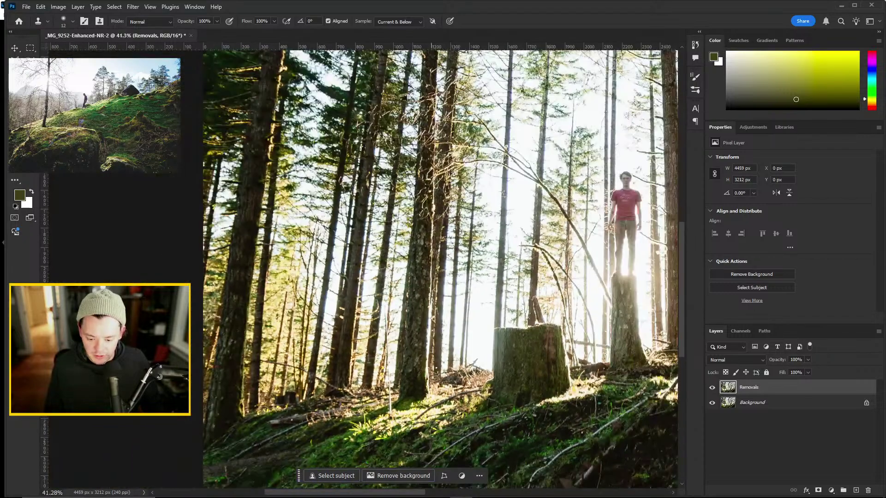
Examine the whole photo for any remaining distractions
drag(424, 494, 485, 496)
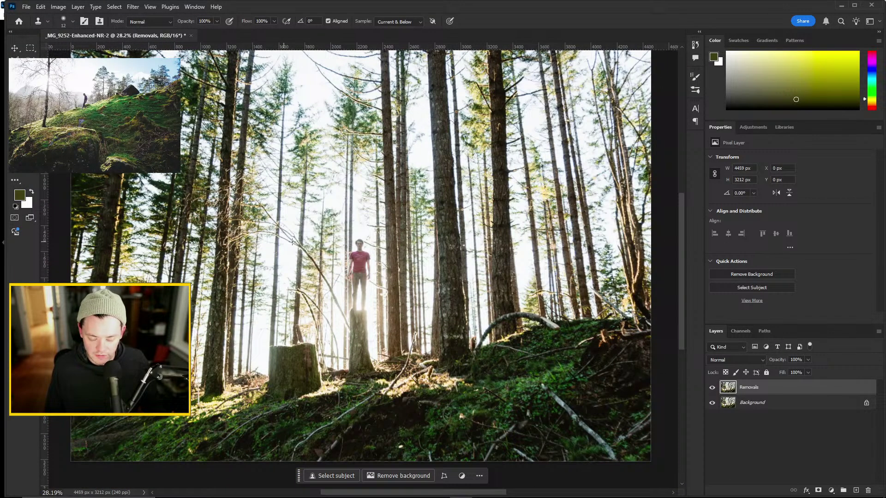
scroll(269, 289, down, 2)
scroll(225, 287, up, 1)
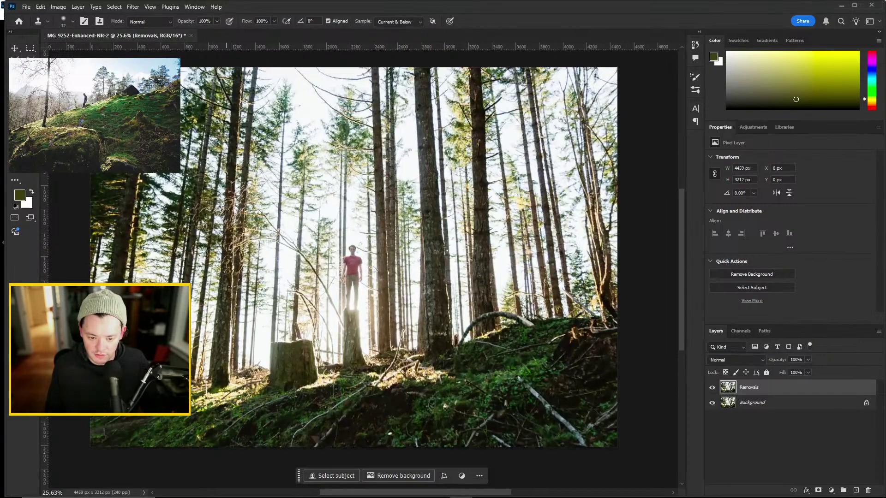
drag(434, 493, 428, 493)
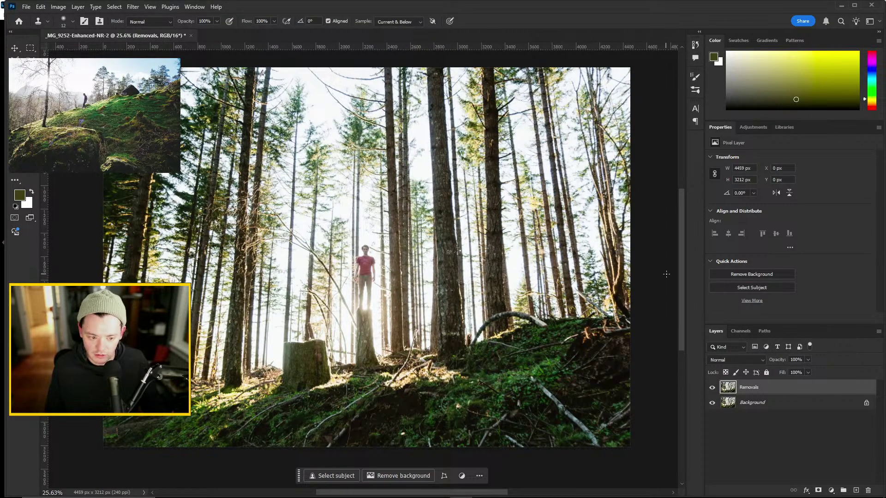
drag(681, 287, 684, 283)
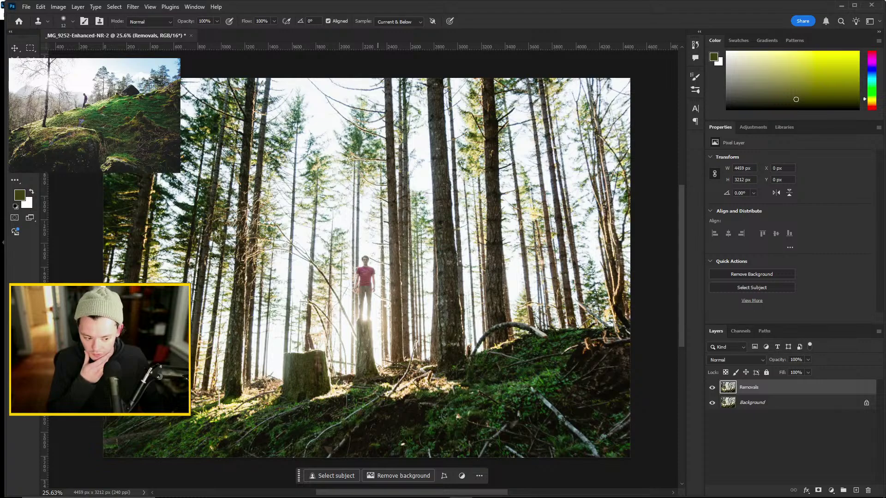
key(ctrl+minus)
key(ctrl+0)
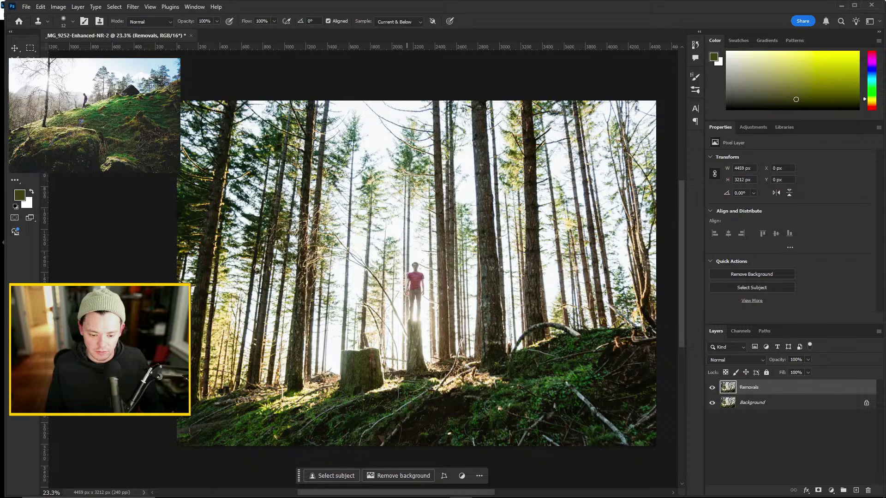
Save the document with no layer selected, switch to Lightroom Classic and rate _MG_9252-Enhanced-NR-Edit-2.tif five stars
click(758, 419)
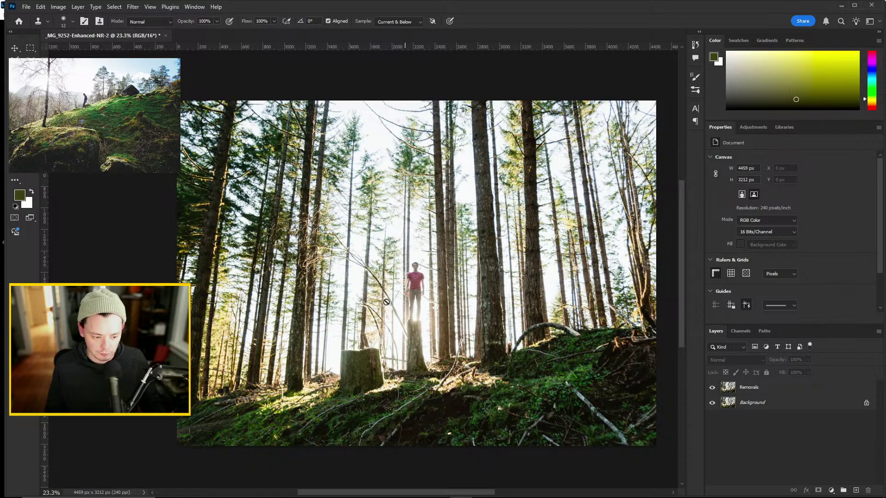
click(26, 7)
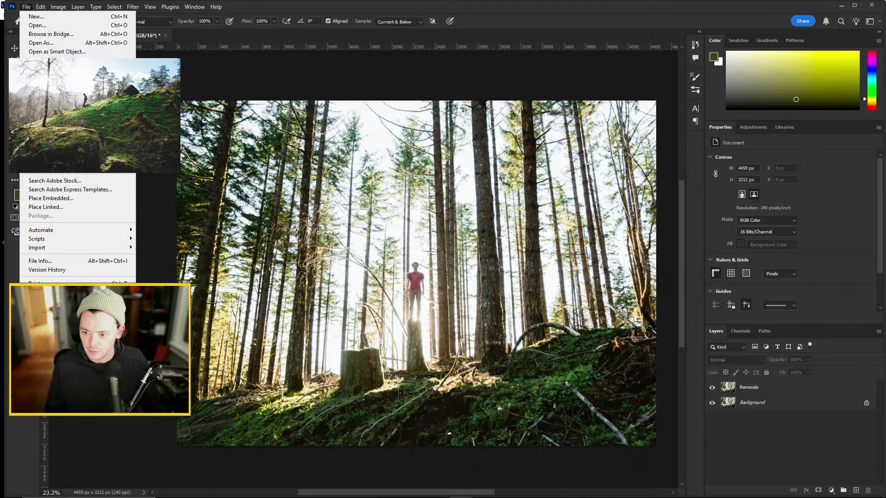
click(37, 109)
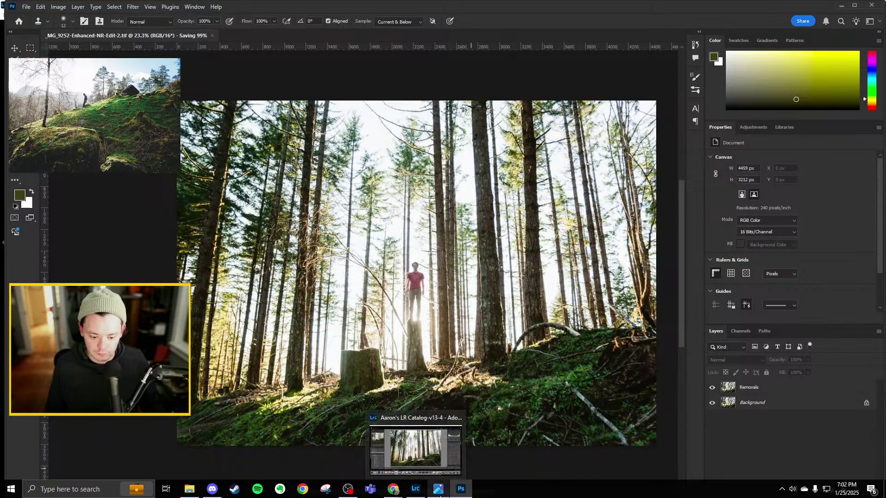
click(415, 448)
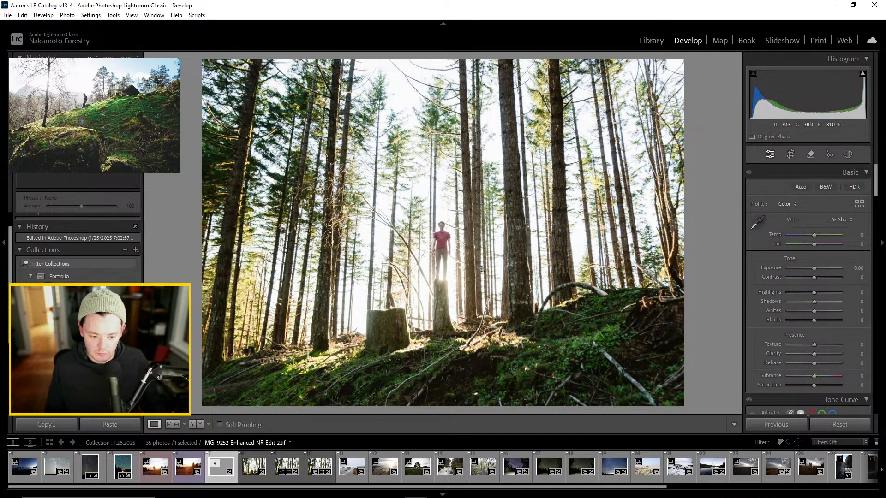
key(5)
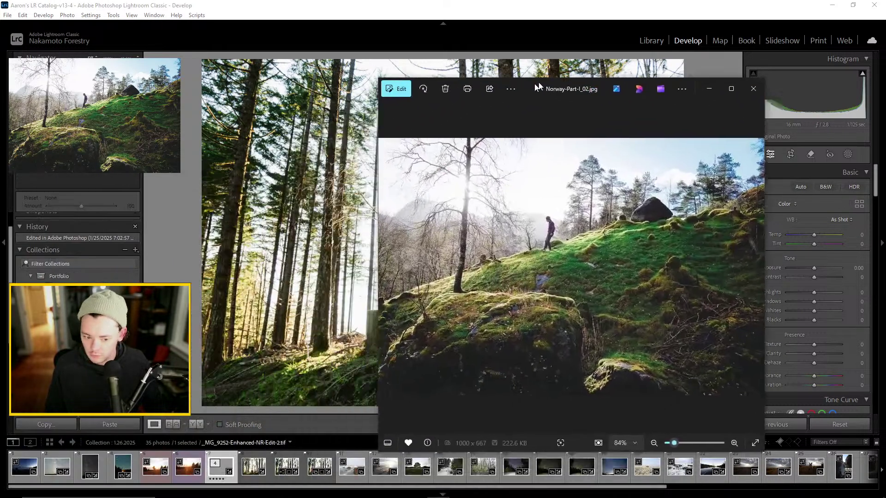
Close the Norway-Part-I_02.jpg reference image and show the collection as a thumbnail grid in the Library
drag(533, 82, 570, 62)
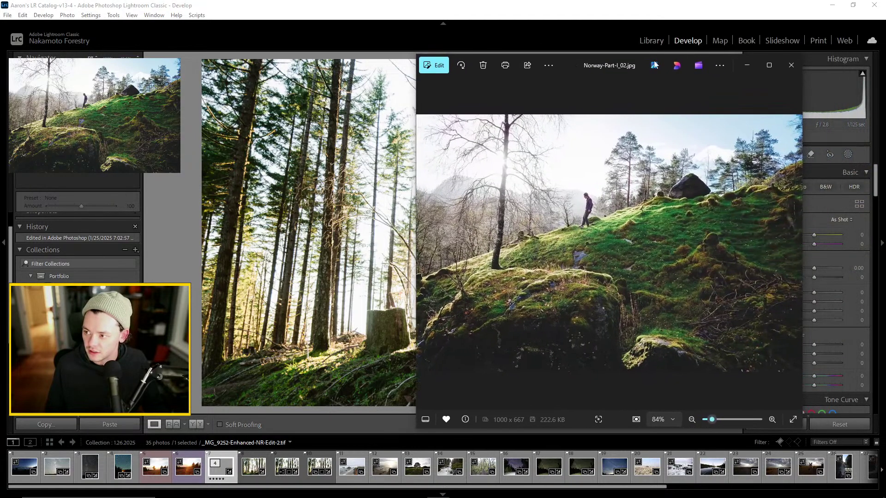
click(786, 69)
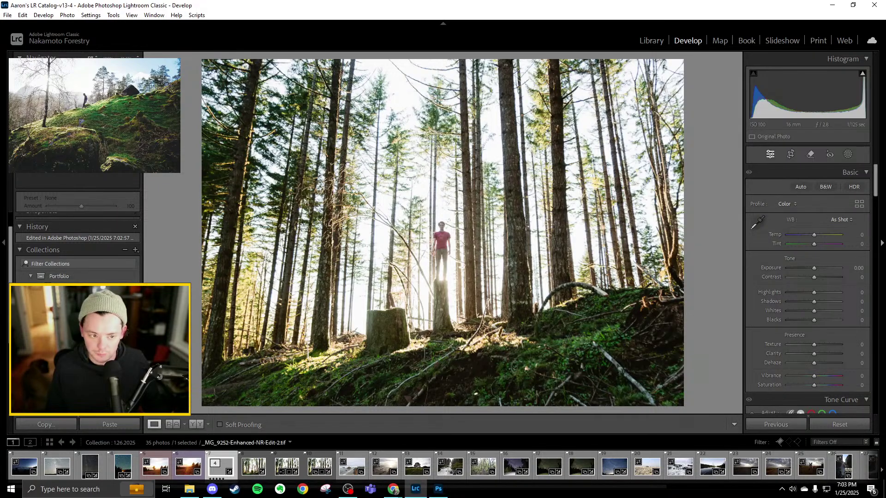
click(650, 41)
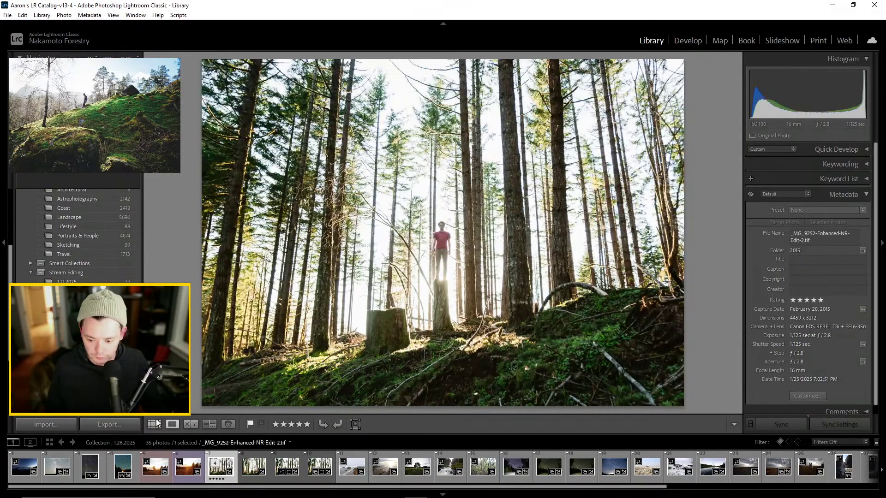
click(154, 424)
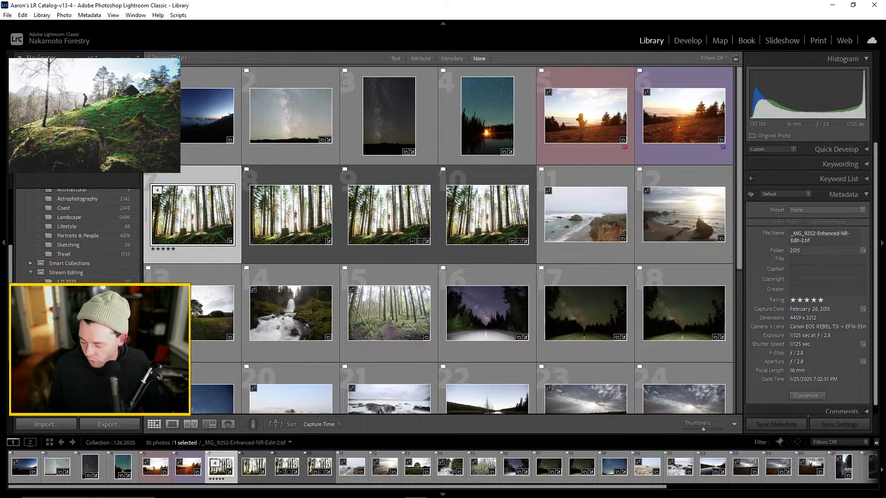
Switch to File Explorer and look through the reference photos, viewing STROHL__S5D4147.jpg and STROHL__SR_2743.jpg
key(alt+Tab)
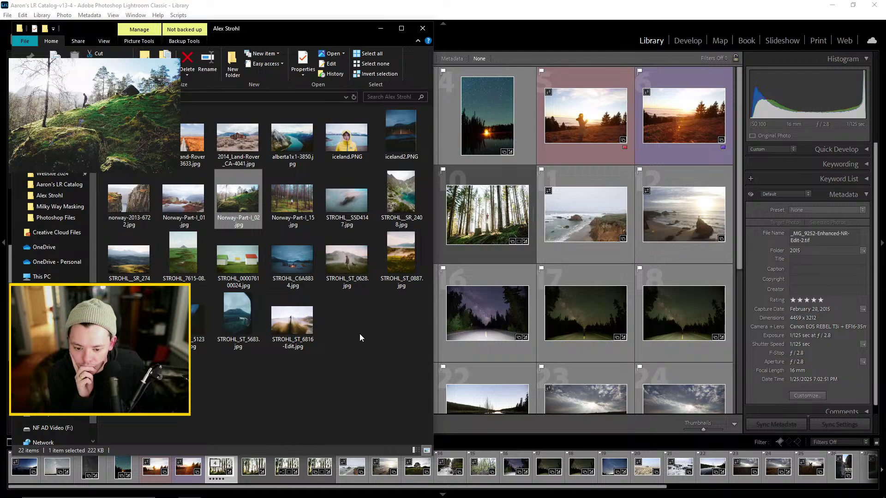
double_click(350, 204)
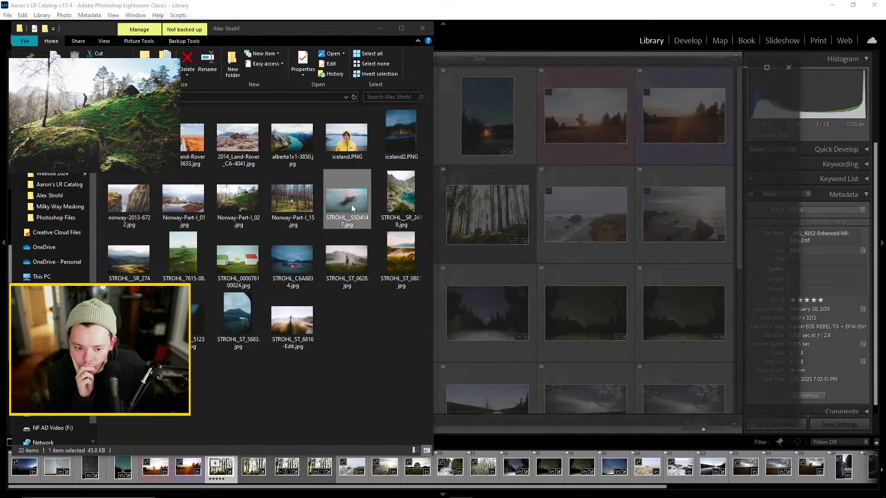
click(790, 65)
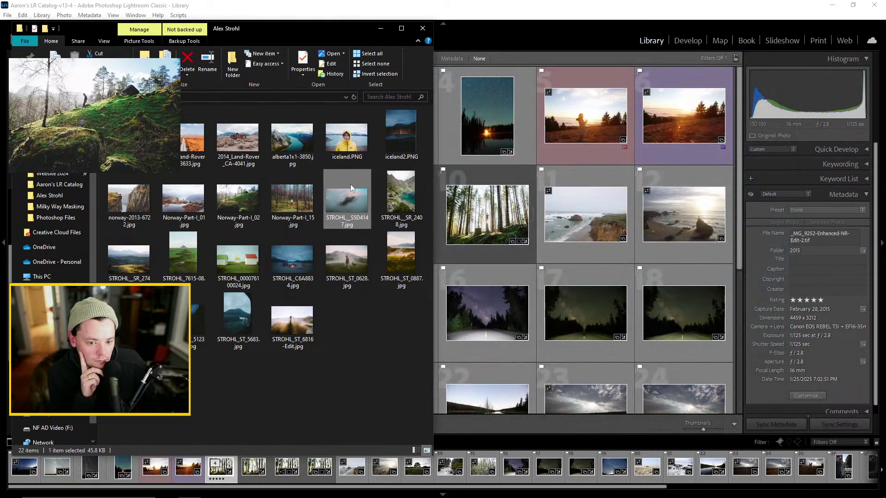
click(355, 339)
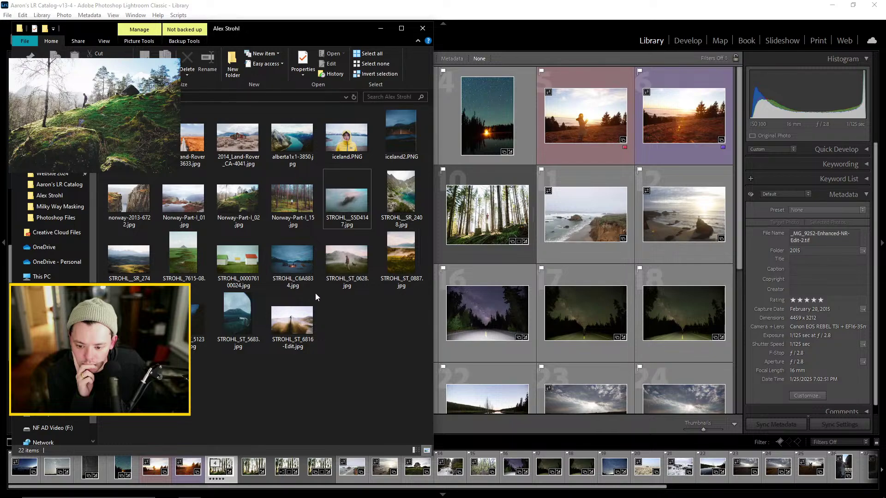
double_click(125, 266)
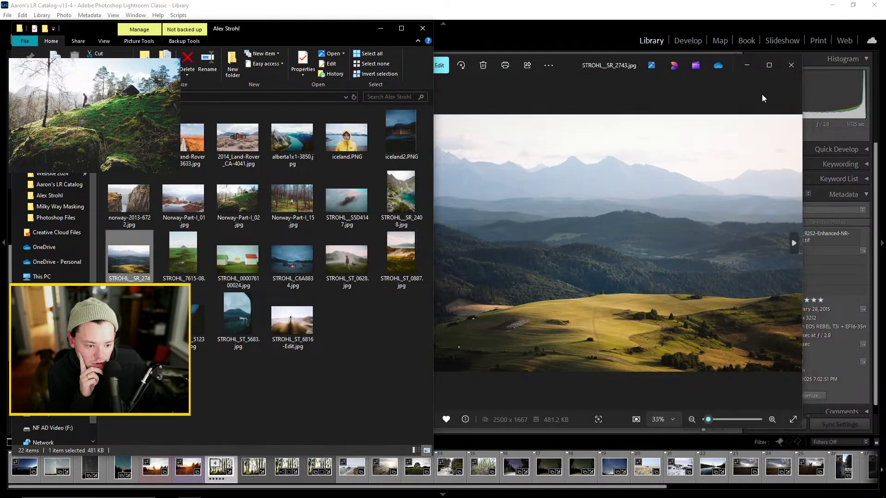
View the reference photos STROHL__SR_2408.jpg and 2014_Land-Rover_CA-3633.jpg, closing each preview
click(790, 65)
click(408, 203)
double_click(408, 202)
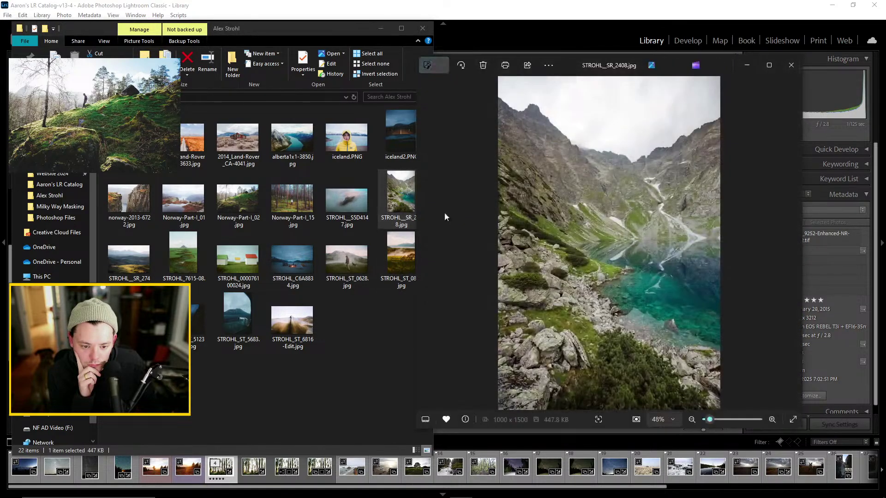
click(791, 63)
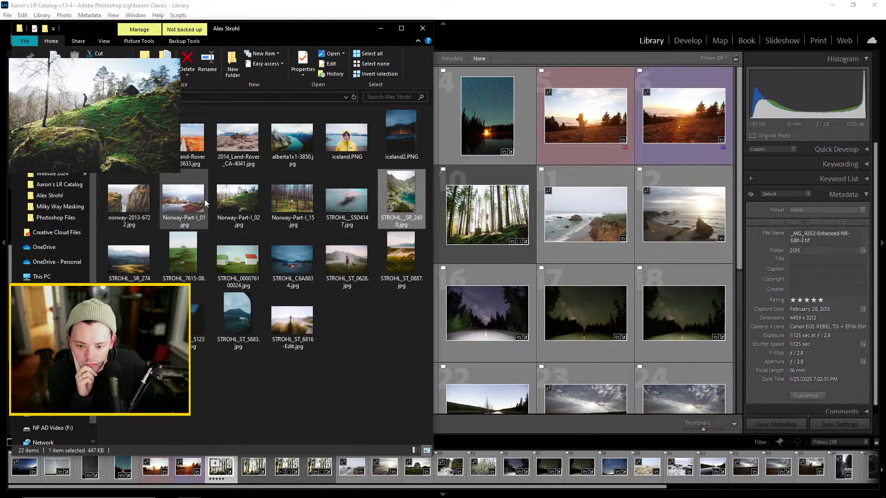
double_click(193, 139)
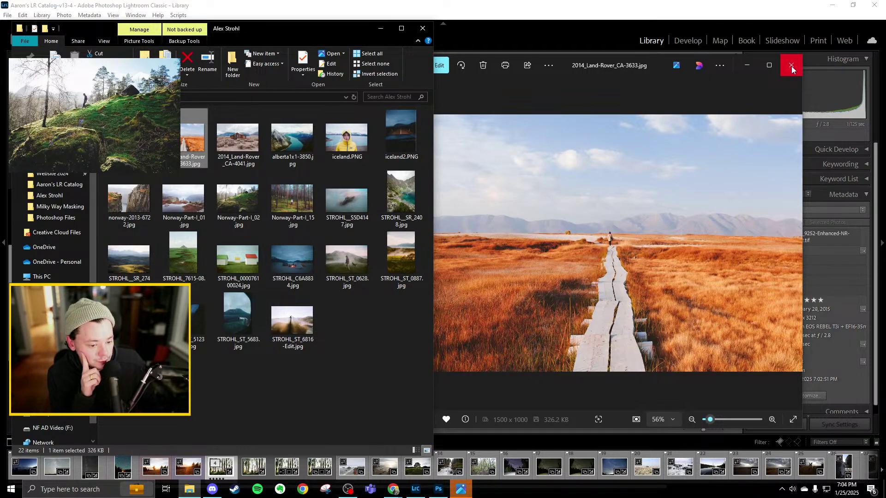
click(790, 66)
click(405, 311)
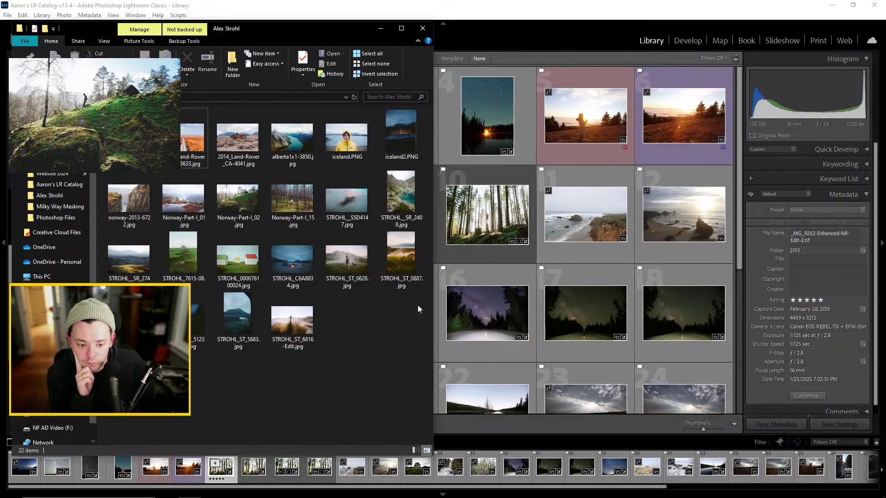
Switch to Lightroom Classic, collapse the stack of four forest photos and select the coastal photo _MG_9639.CR2
click(505, 34)
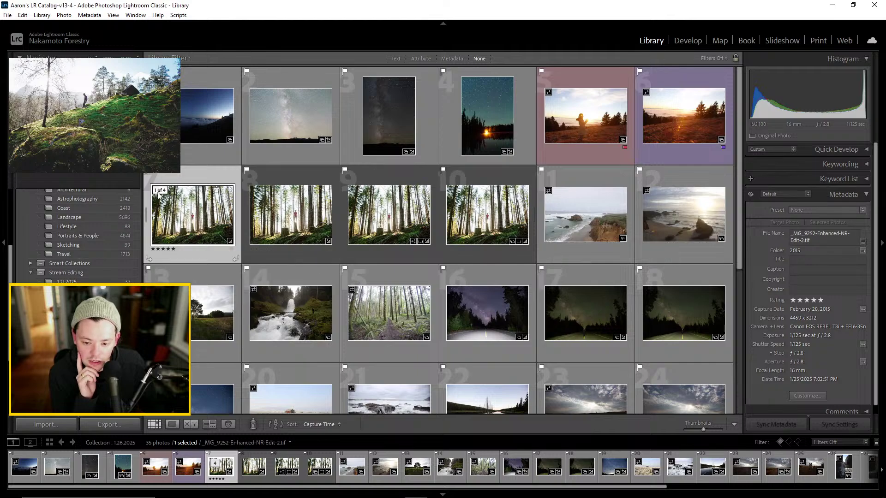
click(159, 192)
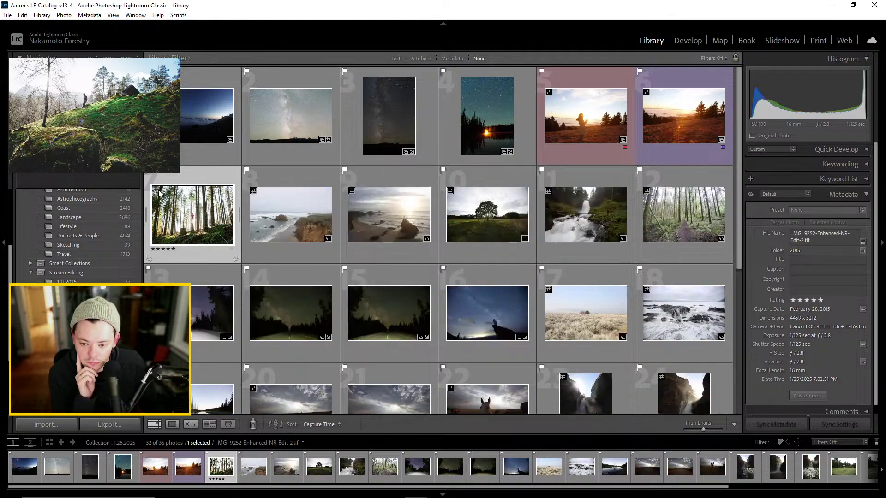
click(311, 209)
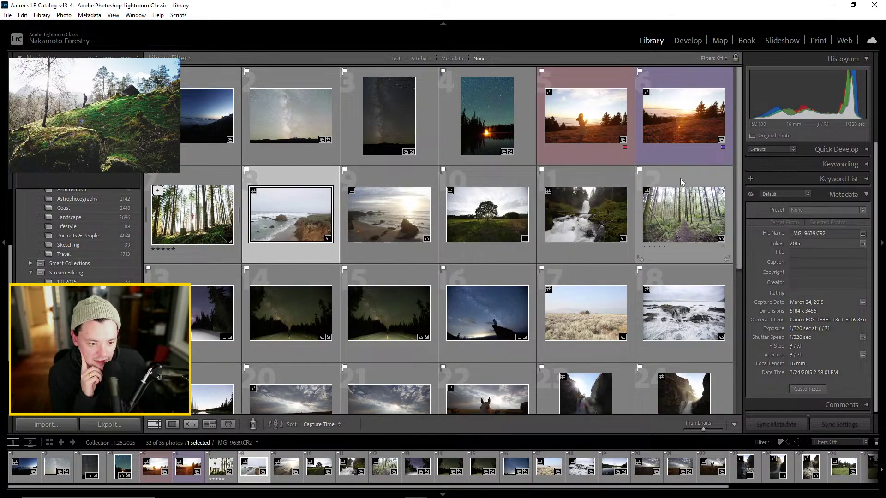
Preview the cabin photo 2E9A1398.CR2 and the road photo 2E9A4292.CR2 at full size, returning to the thumbnail grid
scroll(540, 214, down, 2)
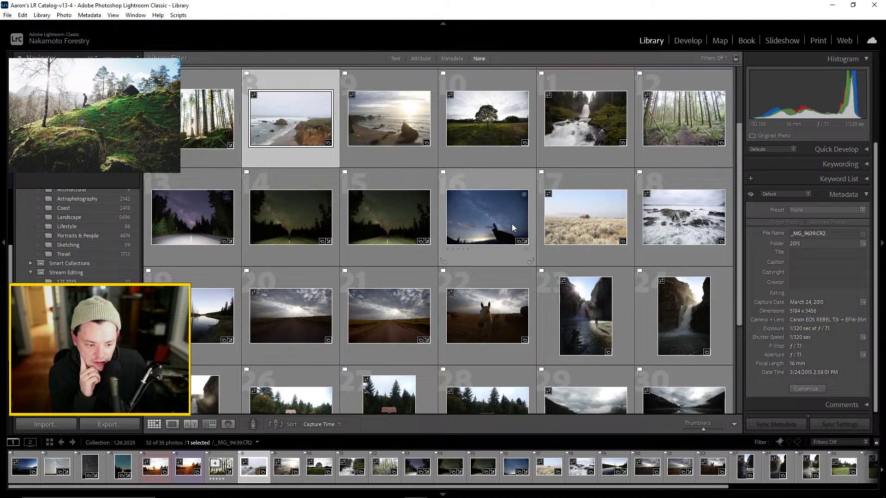
scroll(514, 227, down, 1)
double_click(591, 165)
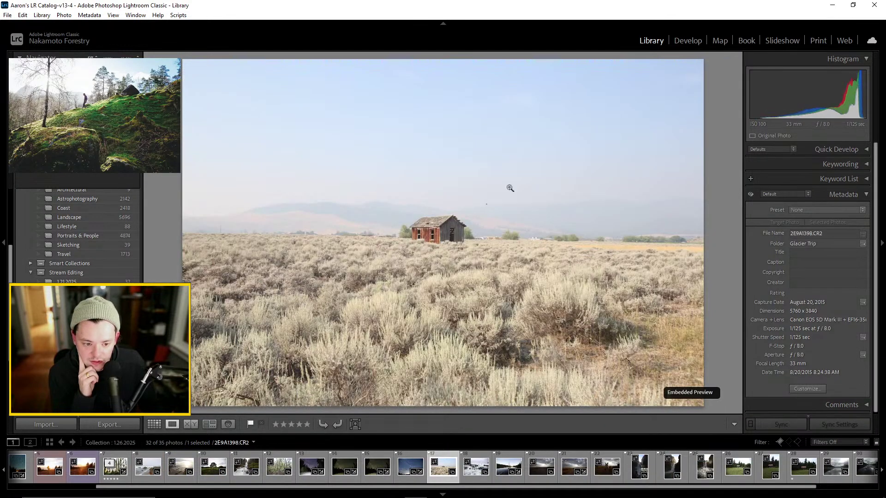
click(153, 425)
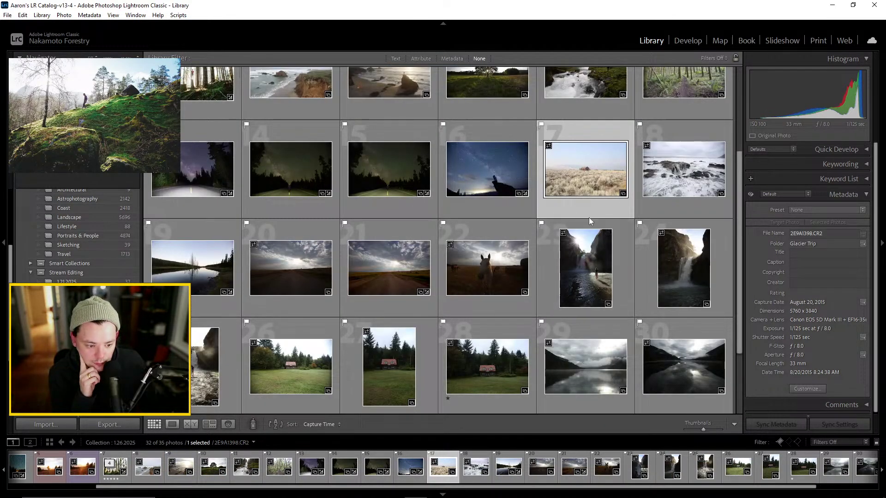
scroll(501, 231, down, 1)
double_click(392, 225)
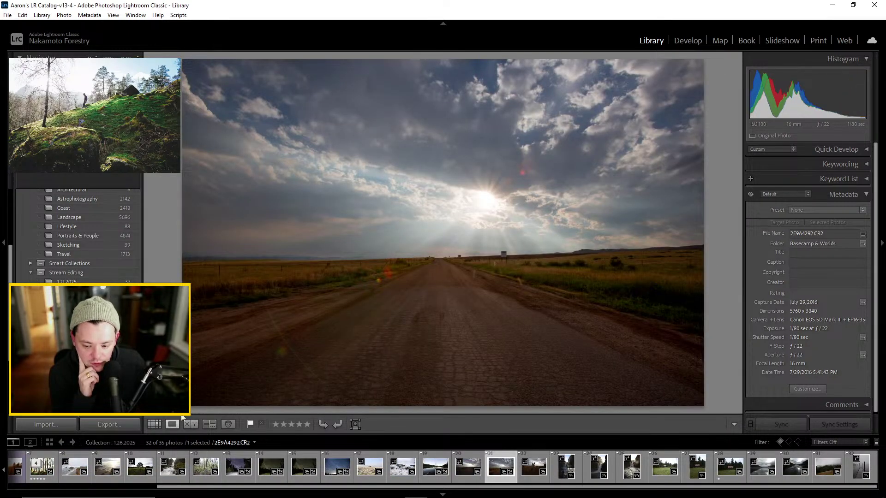
click(154, 424)
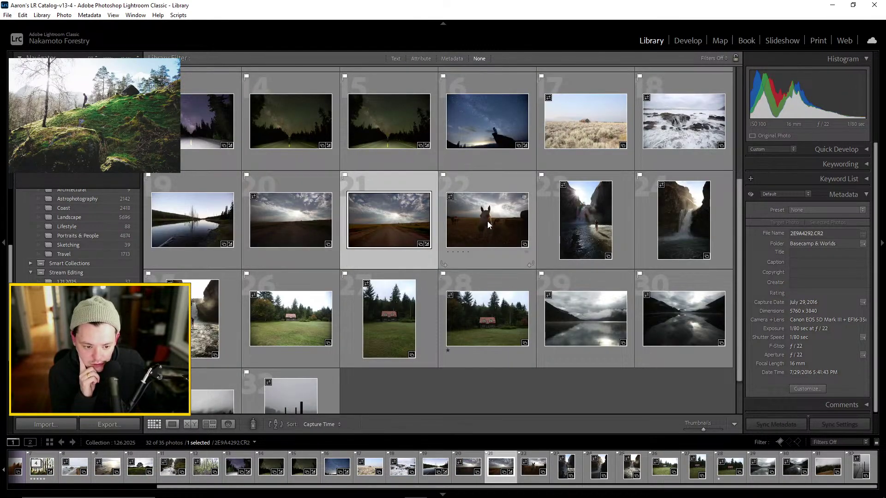
Browse the 1.26.2025 and Alex Strohl collections for candidate photos, then return to 1.26.2025 with the forest photo selected
scroll(484, 221, down, 1)
scroll(475, 235, up, 2)
scroll(482, 240, up, 1)
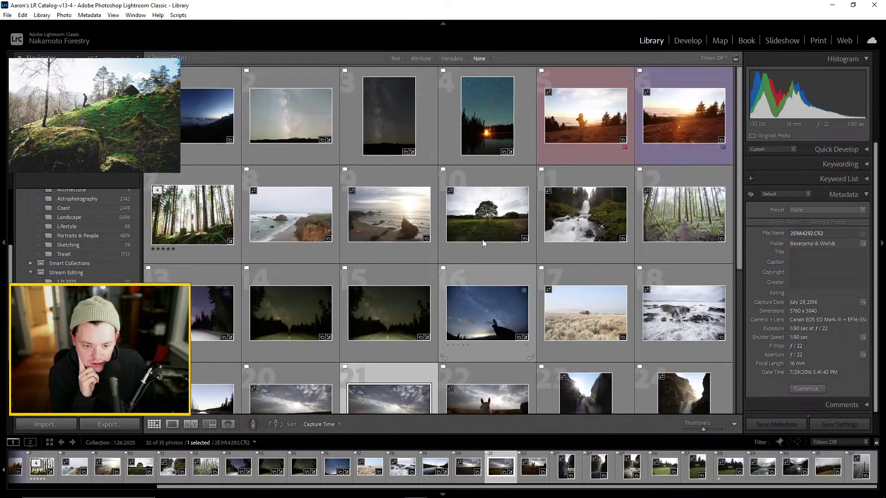
scroll(483, 239, down, 2)
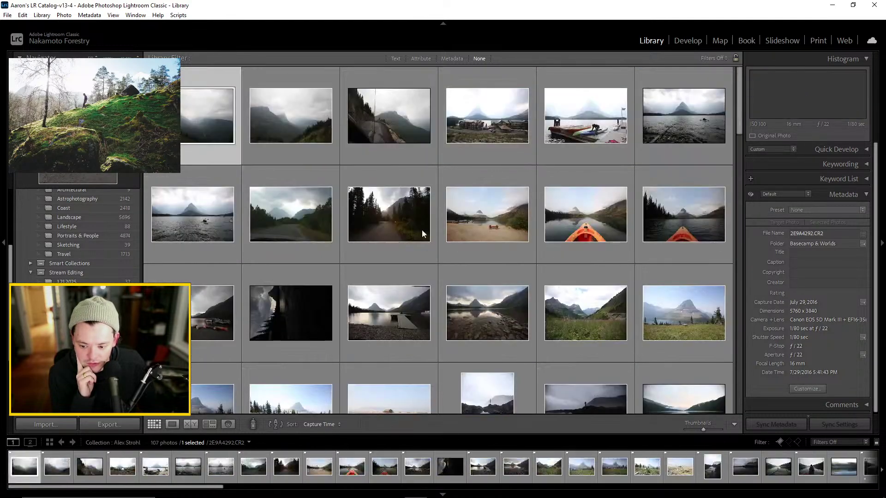
scroll(508, 200, down, 1)
scroll(502, 208, down, 1)
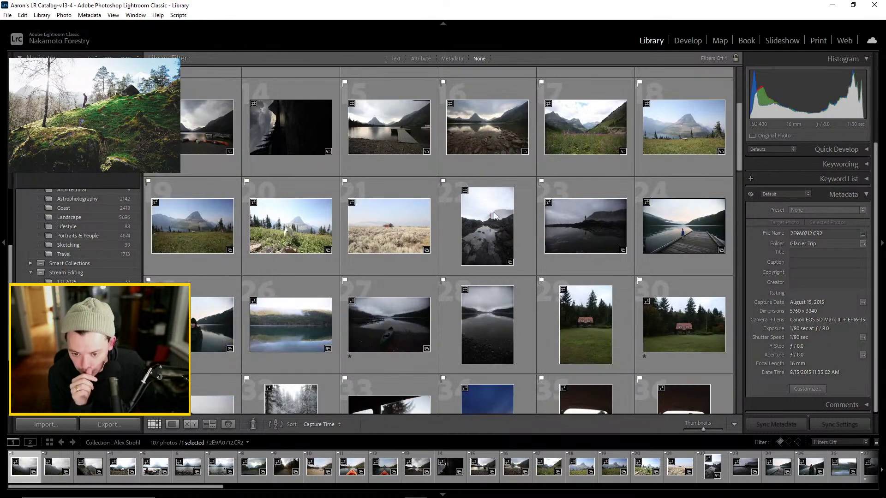
scroll(518, 216, up, 2)
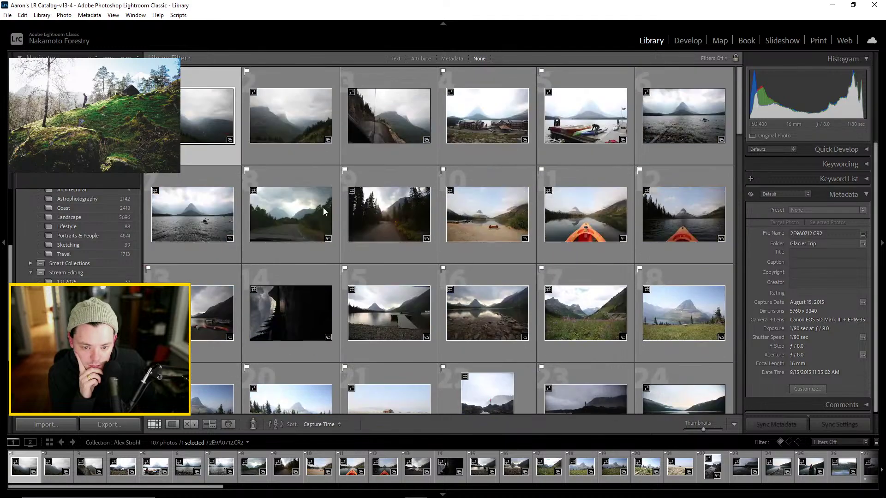
key(ctrl+alt+Left)
click(200, 215)
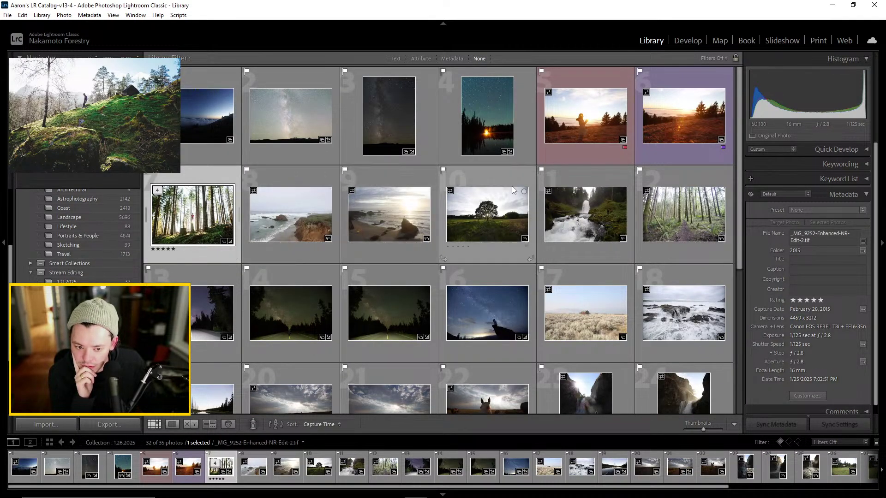
Preview the horse photo 2E9A4311.CR2 at full size and return to the thumbnail grid
scroll(554, 217, down, 3)
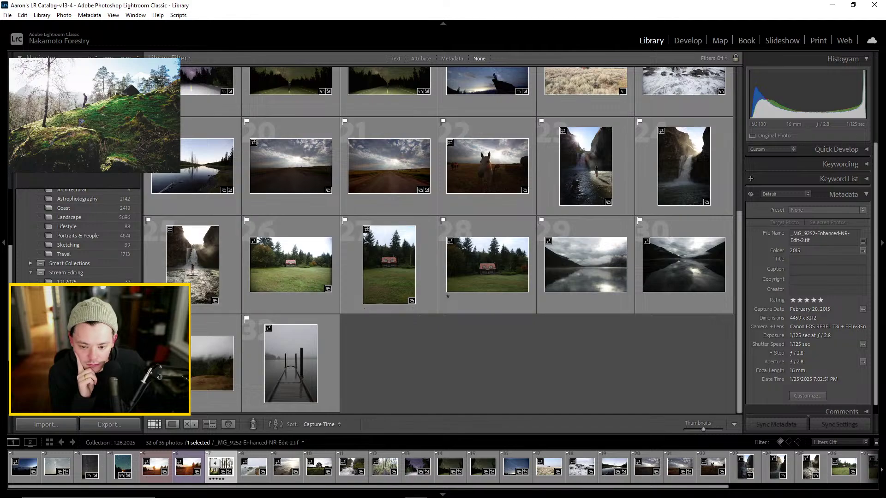
double_click(485, 167)
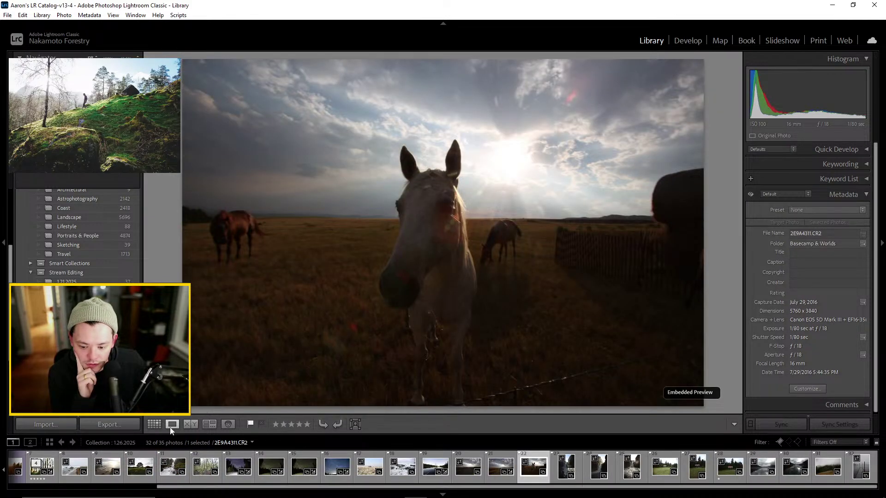
click(149, 426)
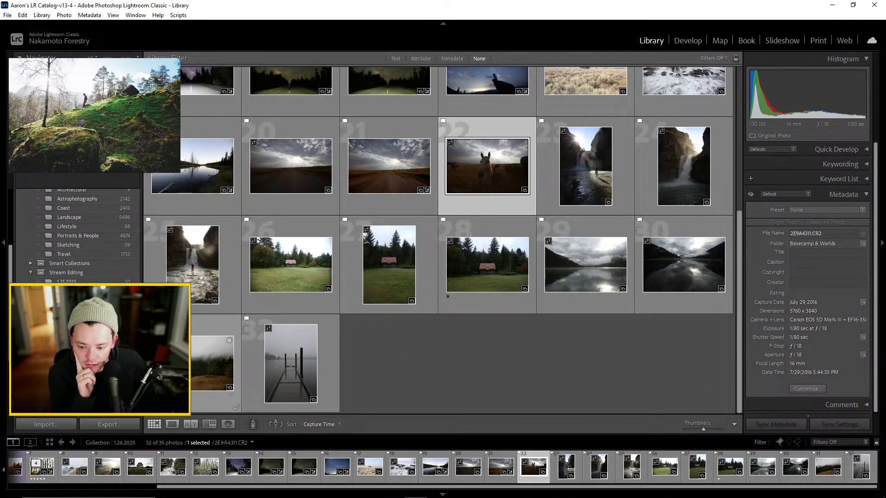
Look through the whole Alex Strohl collection and select the car-window photo _E9A8102.CR2
click(69, 318)
click(69, 309)
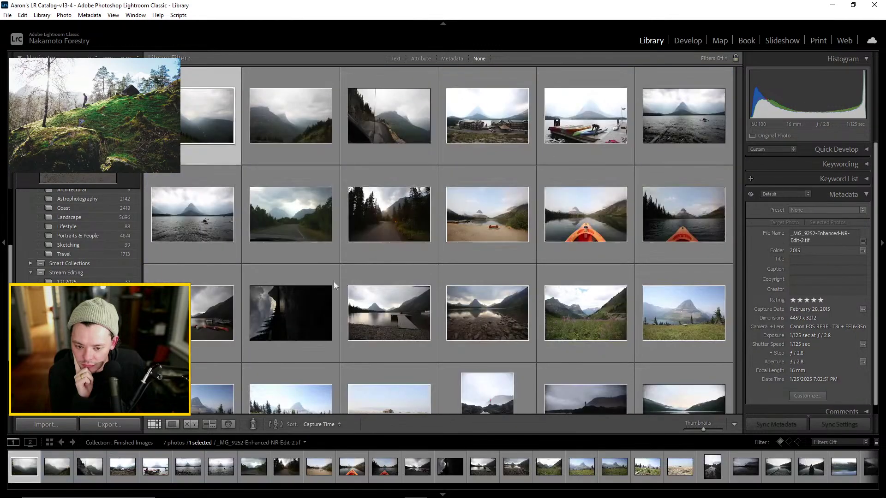
scroll(516, 270, down, 4)
scroll(516, 267, down, 15)
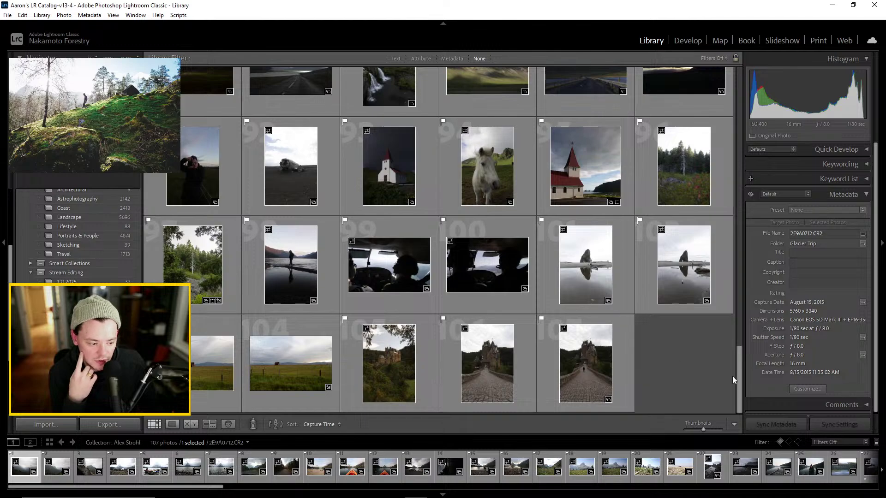
drag(741, 387, 729, 303)
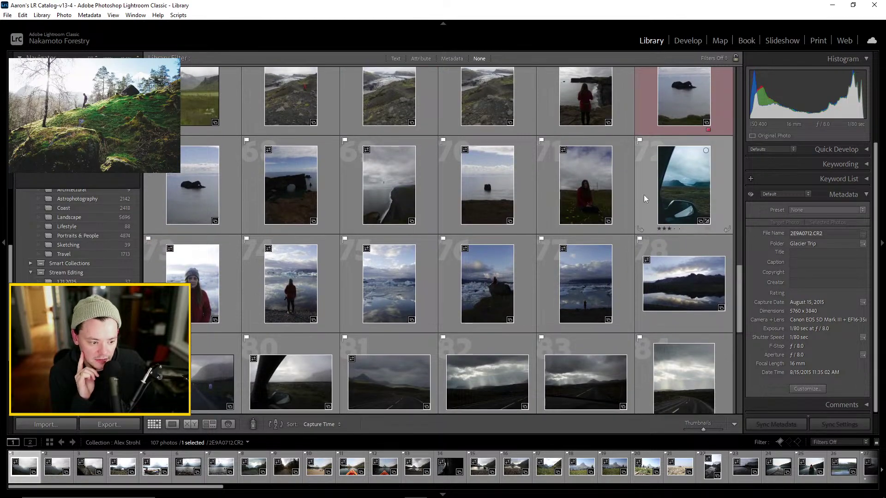
click(642, 195)
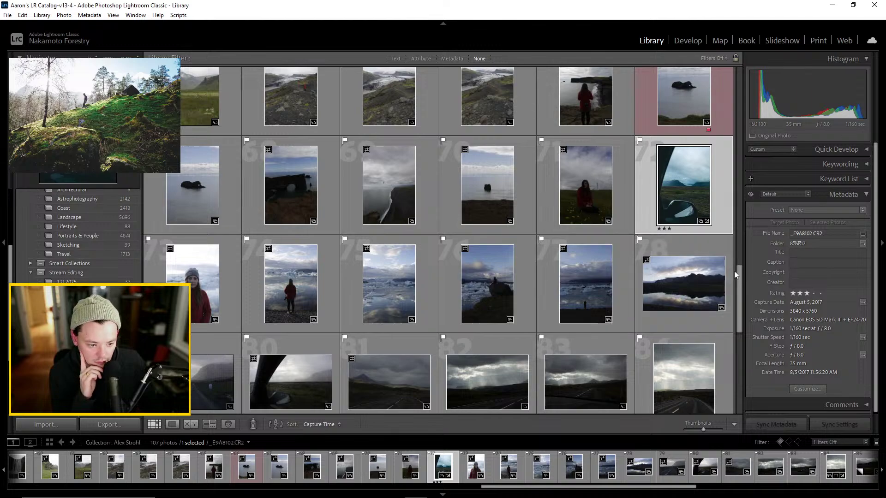
Raise the exposure of the dark mountain photo _E9A8329.CR2 / Copy 1 to +0.70 and return to the Library grid
drag(742, 276, 741, 314)
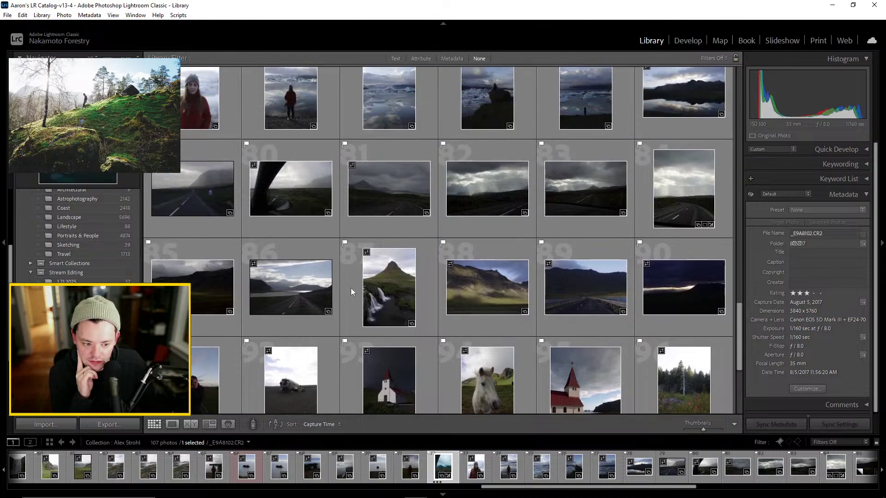
click(193, 289)
double_click(192, 289)
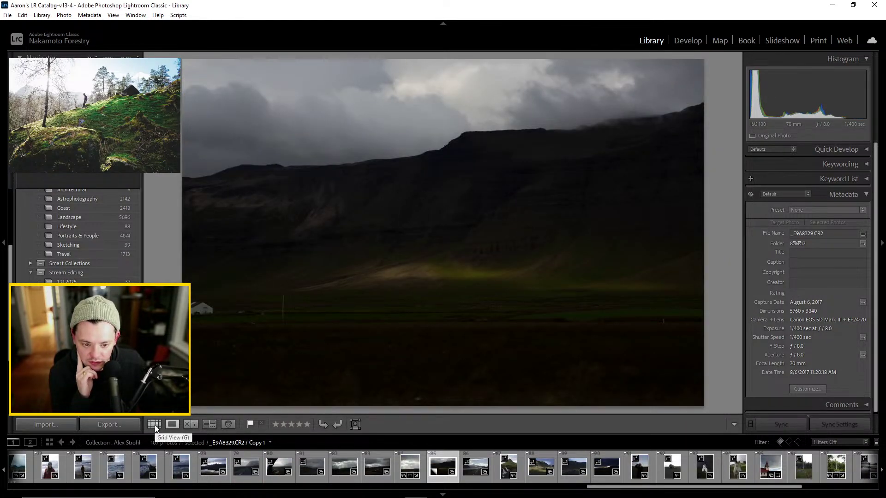
click(688, 41)
mouse_move(814, 268)
mouse_down()
mouse_move(829, 275)
mouse_move(816, 273)
mouse_up()
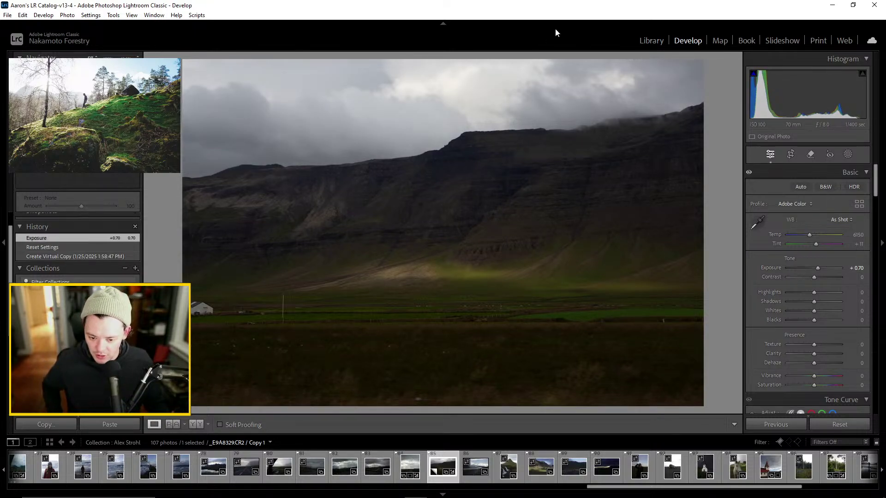
click(650, 40)
click(154, 424)
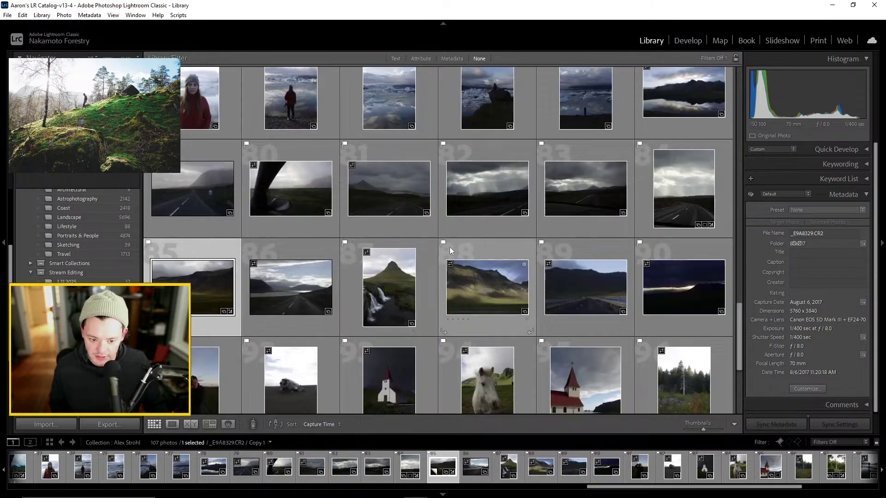
Switch to Chrome, look through the rest of Alex Strohl's Highlands of Iceland gallery, and return to the Personal projects page
mouse_move(393, 488)
click(399, 424)
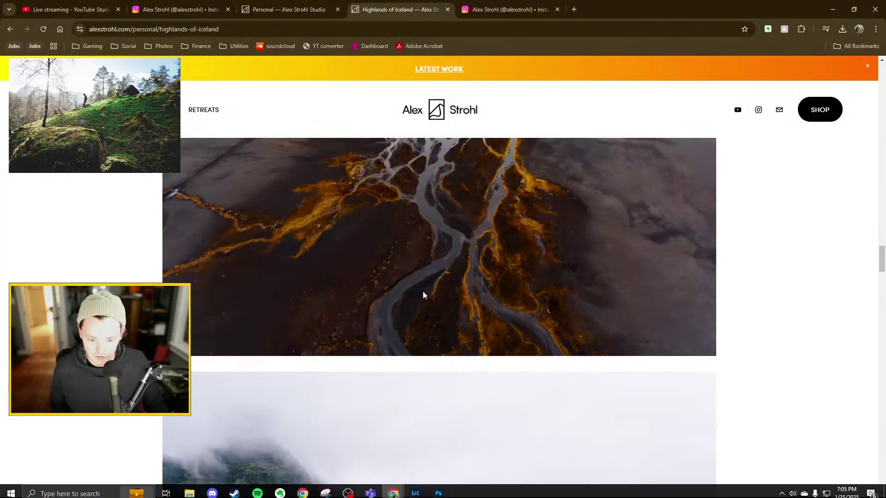
scroll(436, 319, down, 20)
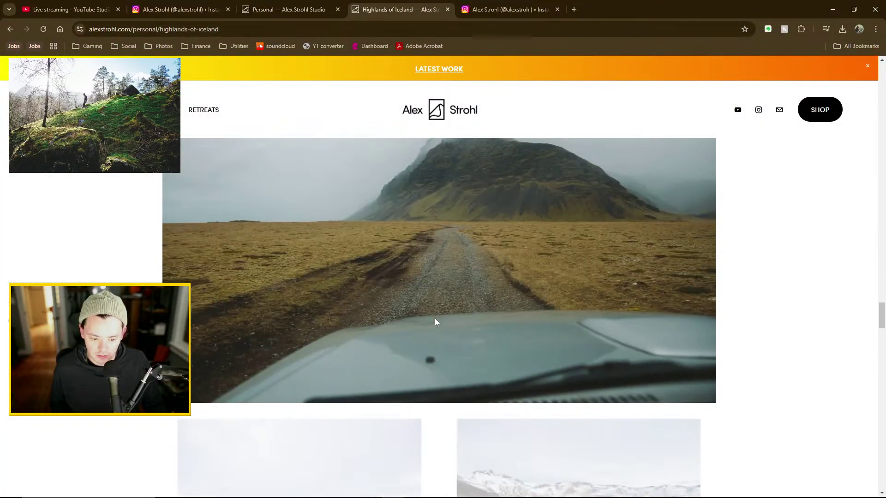
scroll(435, 321, down, 20)
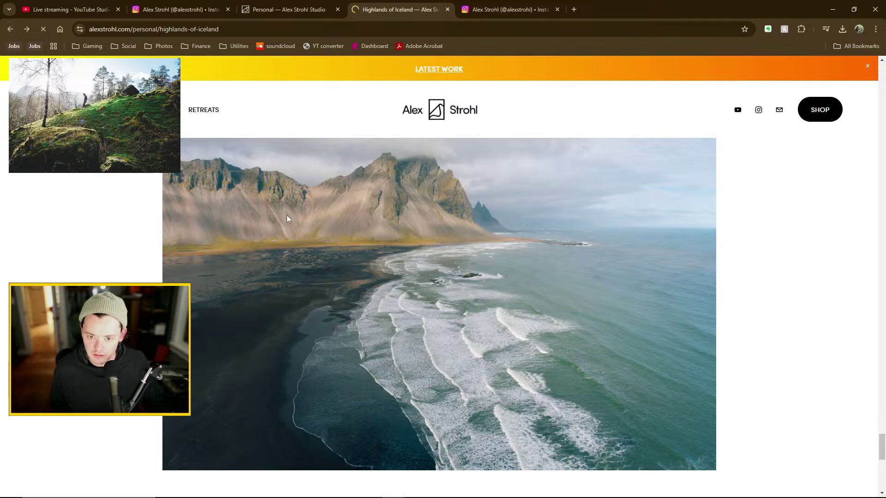
scroll(417, 242, down, 8)
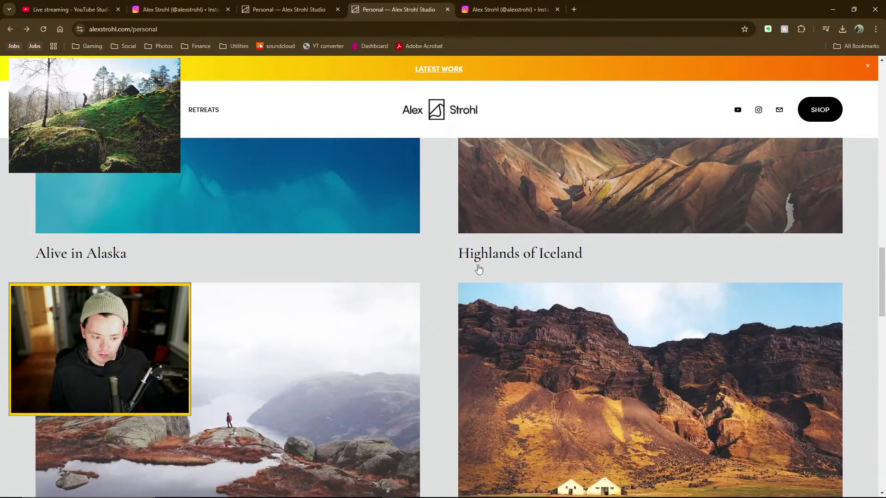
Open the Icelandic Living project and look through its photos down to the two white houses below the cliffs
scroll(488, 333, down, 20)
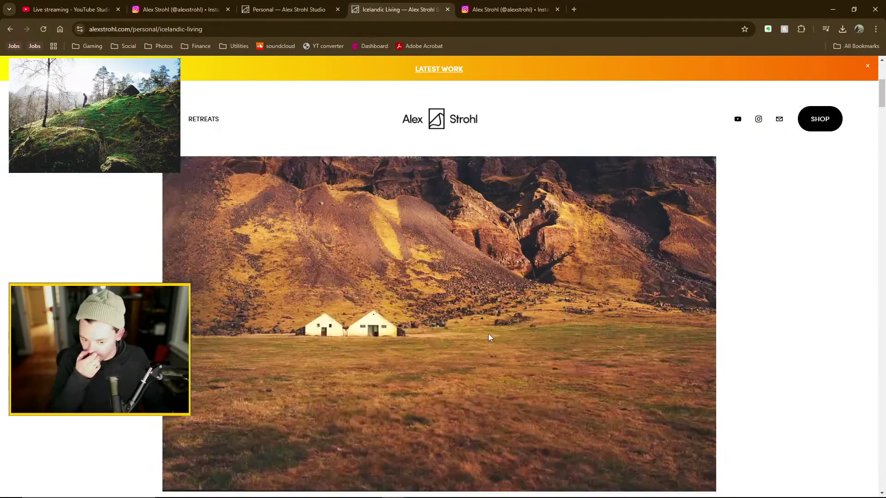
scroll(497, 317, down, 15)
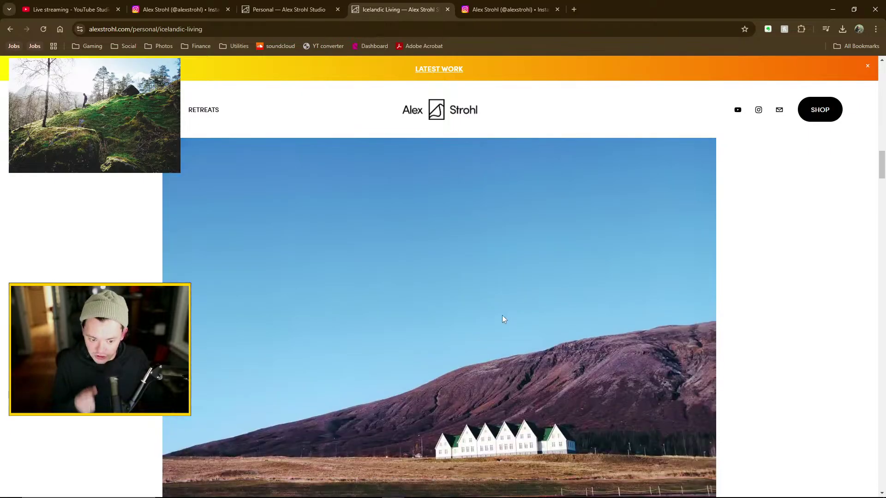
scroll(505, 319, down, 15)
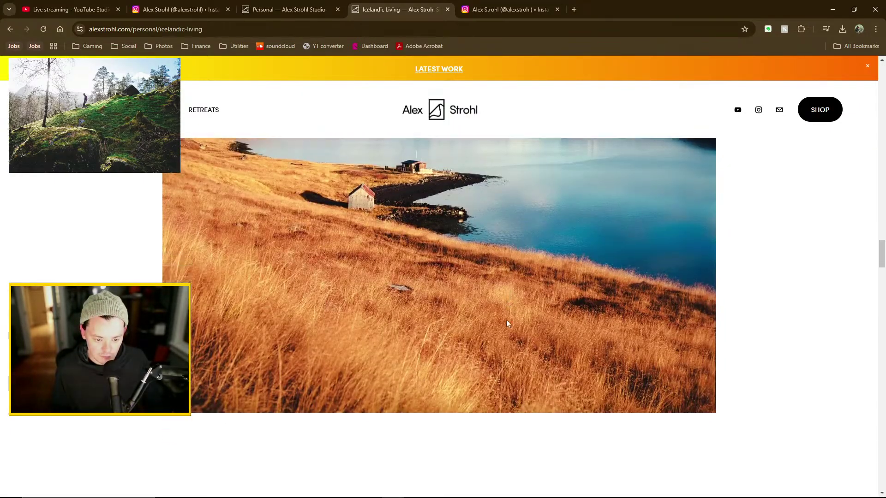
scroll(516, 321, down, 15)
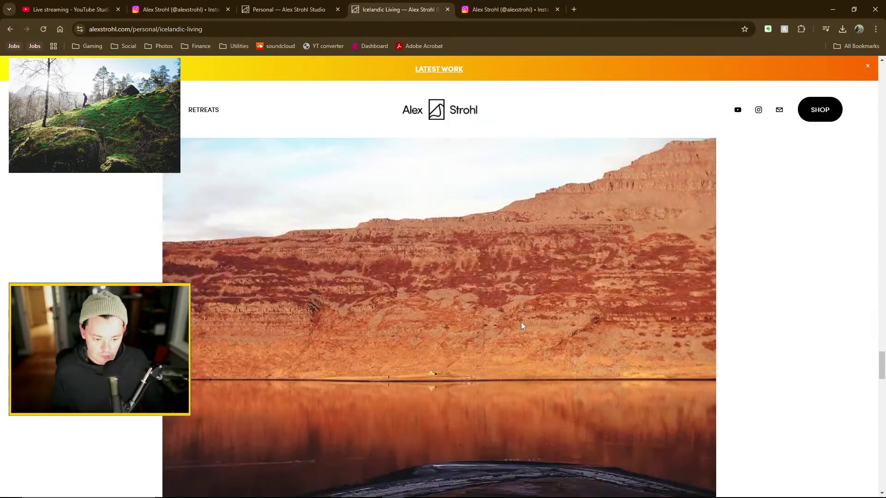
scroll(526, 328, down, 15)
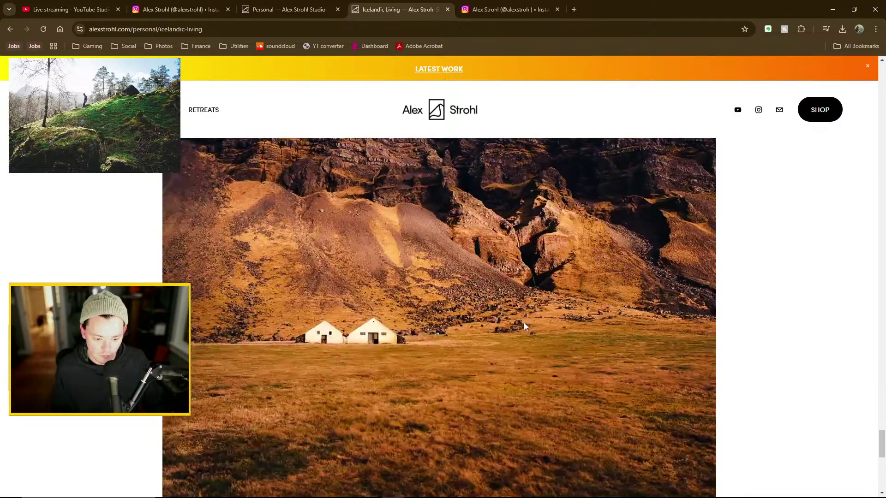
scroll(524, 322, up, 5)
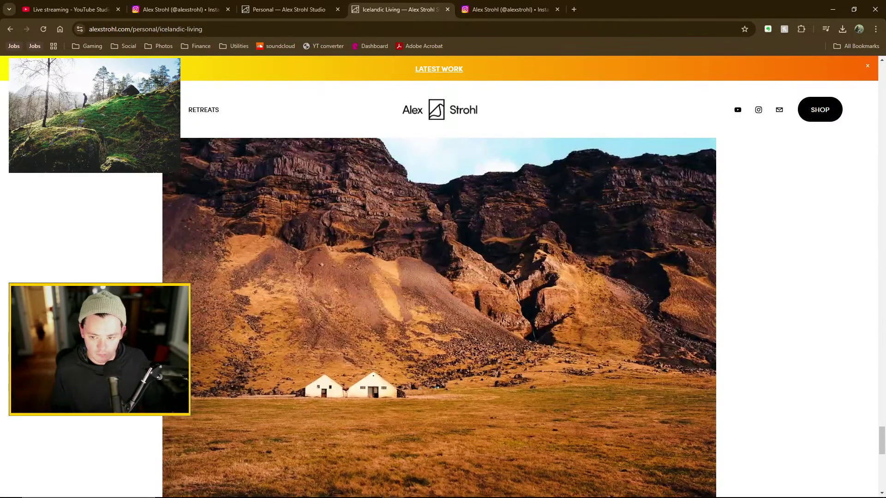
Return to the Personal projects overview and look through the project covers from Lost Valley to Film
click(10, 28)
scroll(375, 303, up, 8)
scroll(389, 312, up, 8)
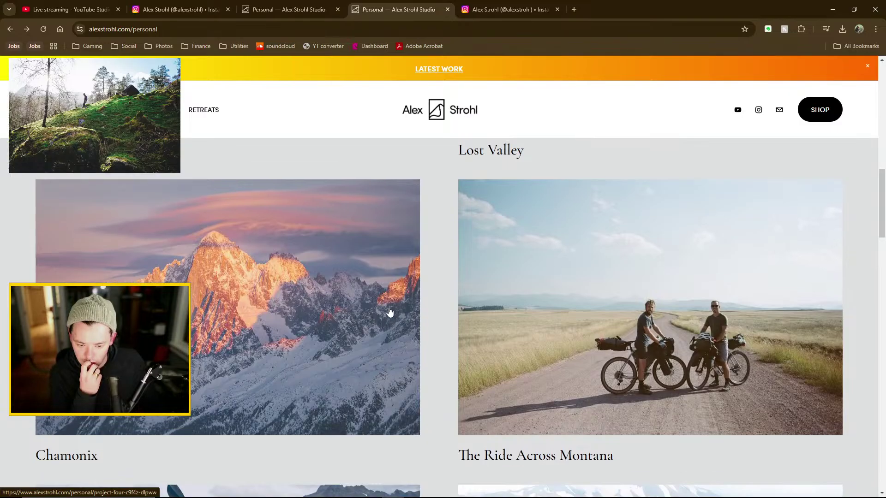
scroll(389, 312, down, 15)
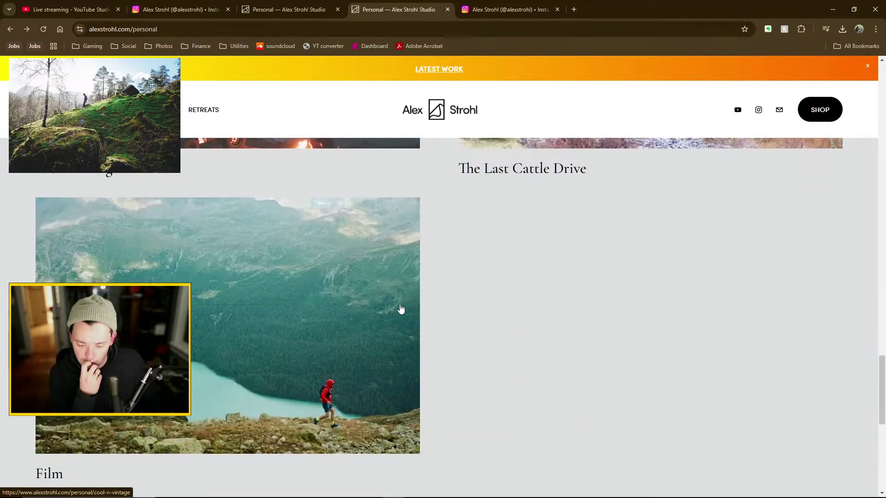
scroll(400, 309, up, 5)
Switch to the alexstrohl Instagram profile and browse its post grid for reference images
click(514, 14)
scroll(783, 316, down, 20)
scroll(794, 300, down, 20)
scroll(791, 300, down, 20)
scroll(790, 301, down, 8)
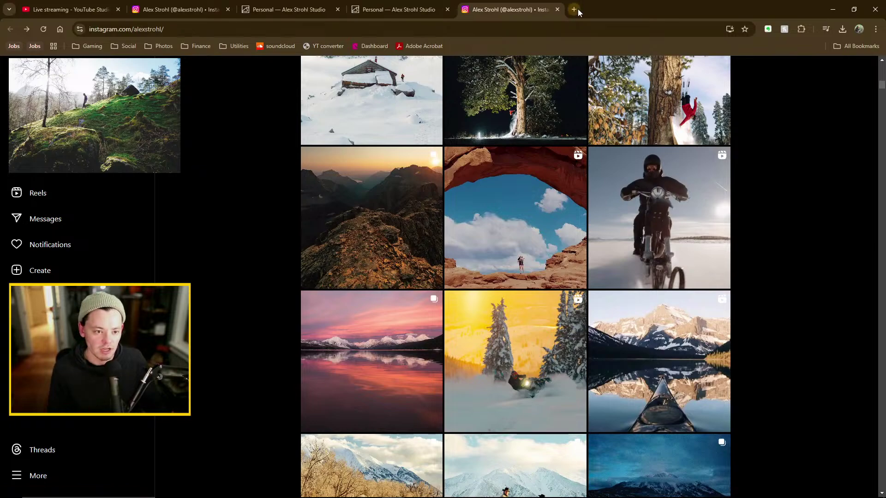
From the open fursty Instagram page, search for the photographer andrewtkearns and open that profile
click(175, 9)
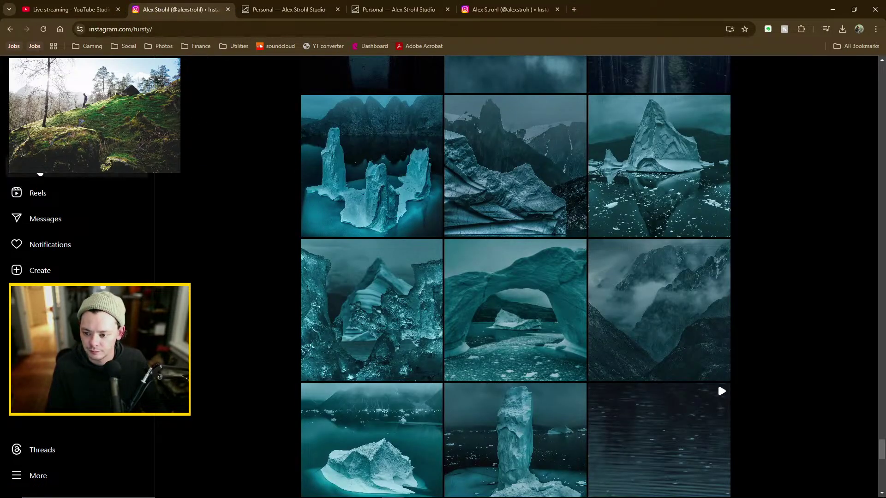
click(17, 141)
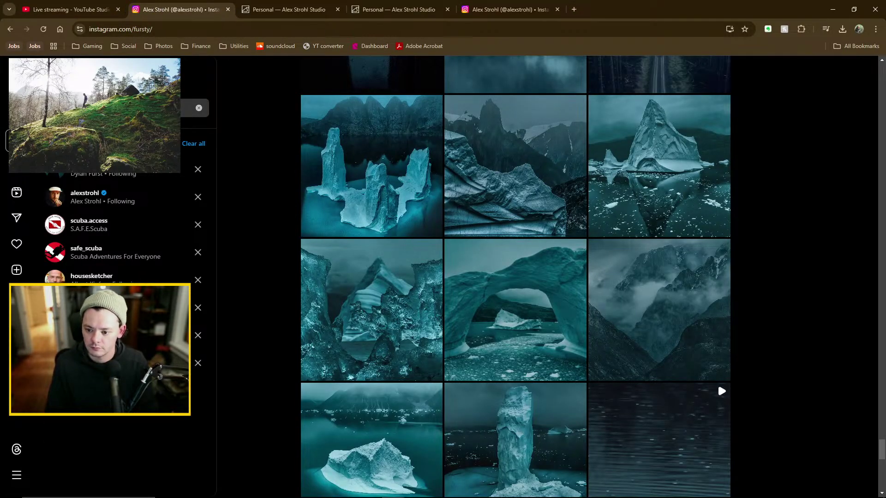
text(a)
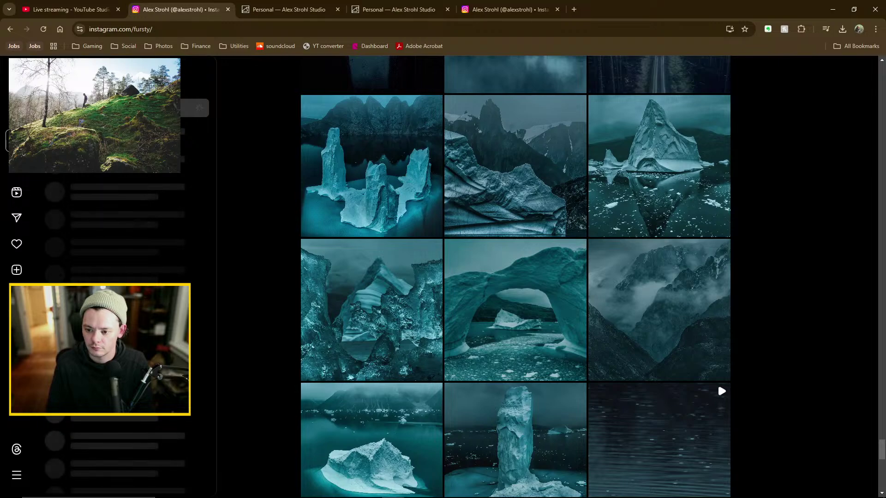
click(107, 167)
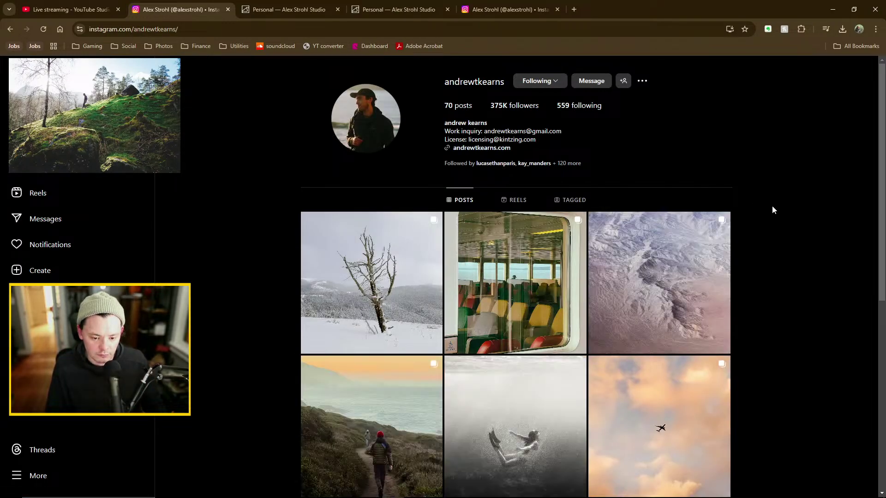
View andrewtkearns' post of the bare tree in snow, close it, and browse further posts on the profile
click(380, 234)
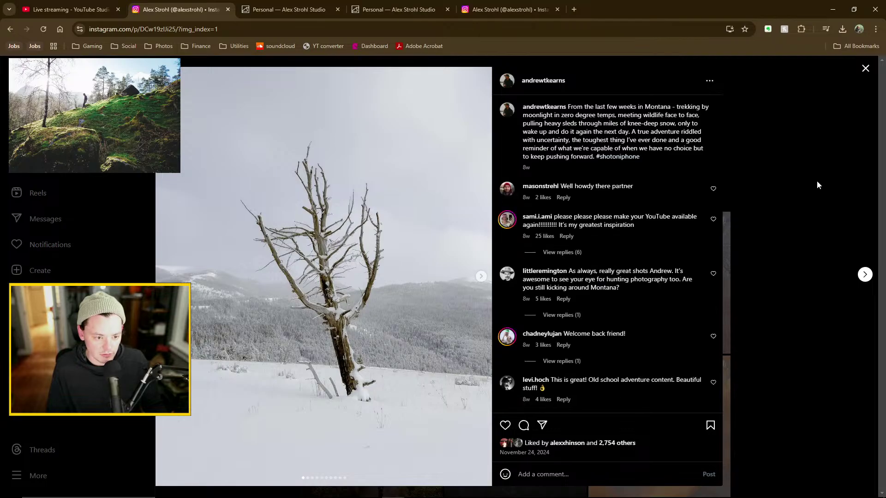
click(788, 295)
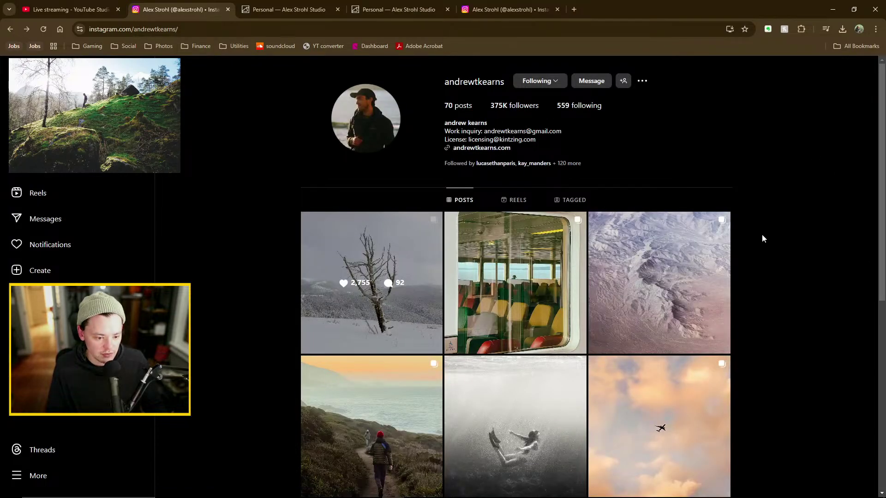
scroll(762, 237, down, 8)
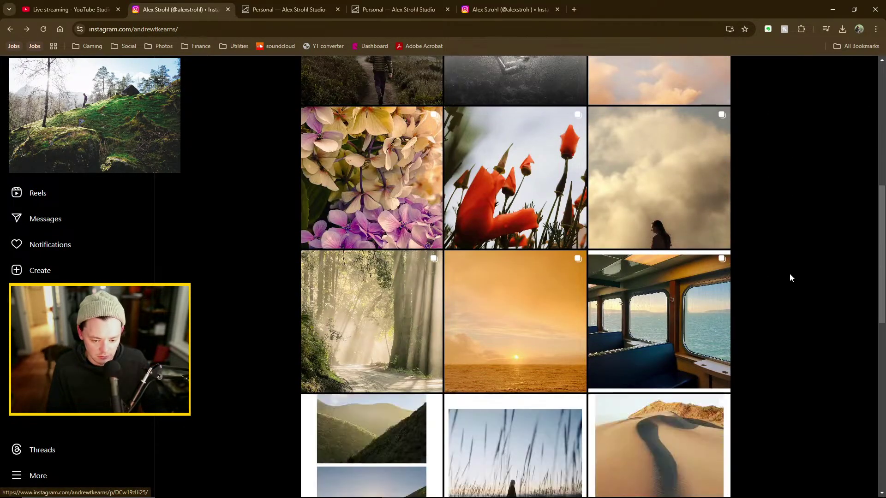
Look through the photographer's Instagram post grid down to the oldest photos
scroll(789, 273, down, 6)
scroll(800, 272, down, 6)
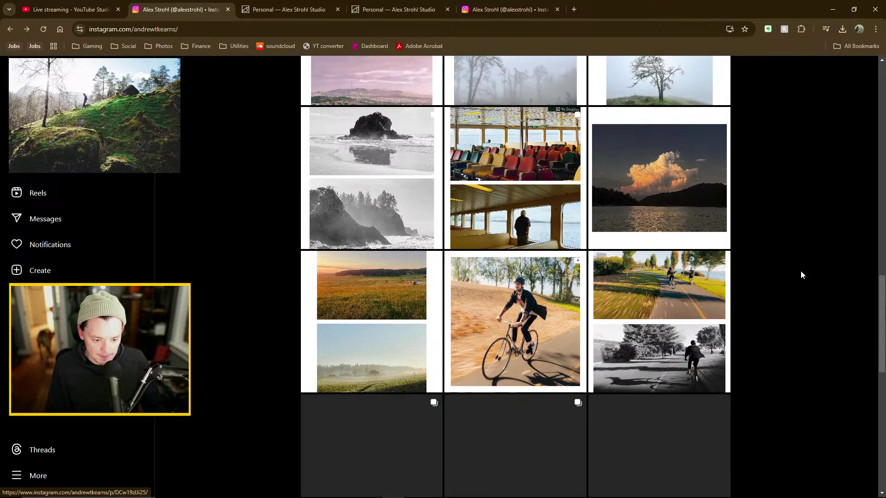
scroll(801, 275, down, 6)
scroll(783, 274, down, 10)
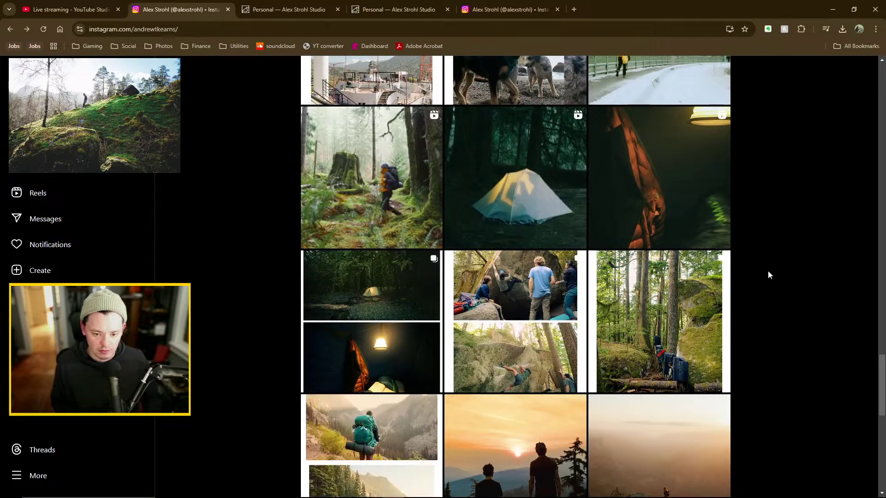
scroll(767, 271, down, 10)
scroll(760, 284, down, 4)
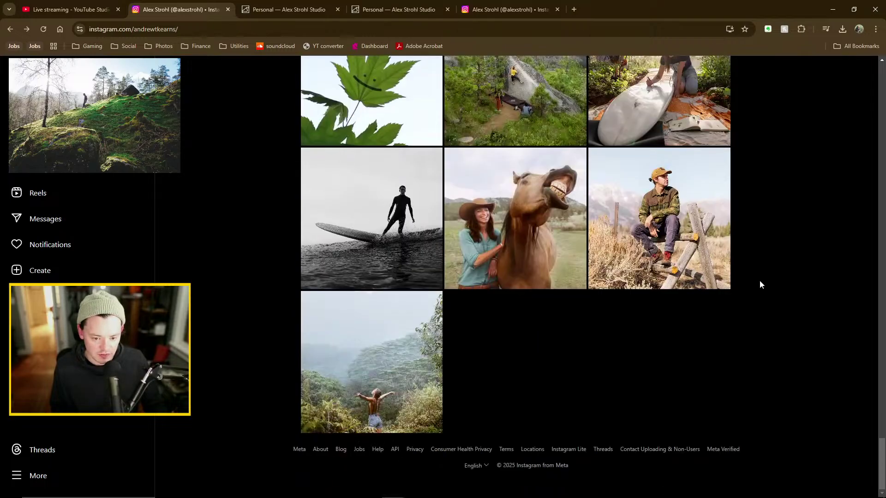
View the post of the man in a yellow cap sitting on a wooden fence, then close it
click(696, 173)
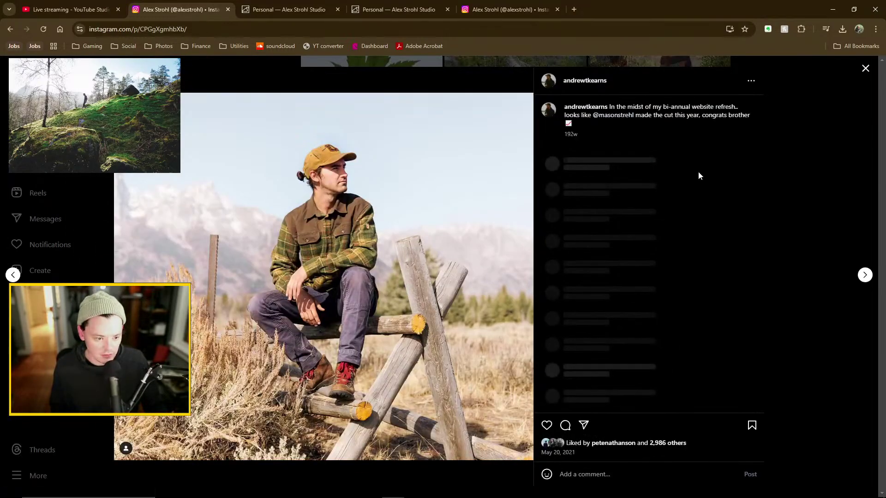
click(850, 171)
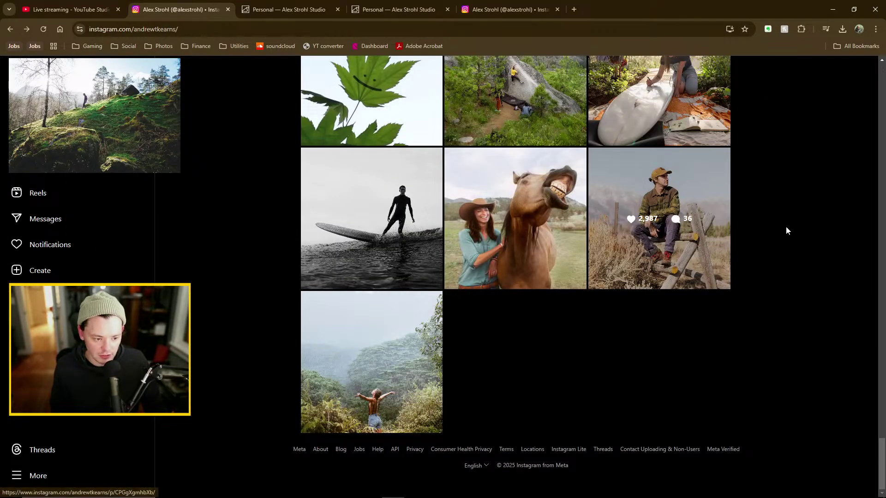
click(671, 190)
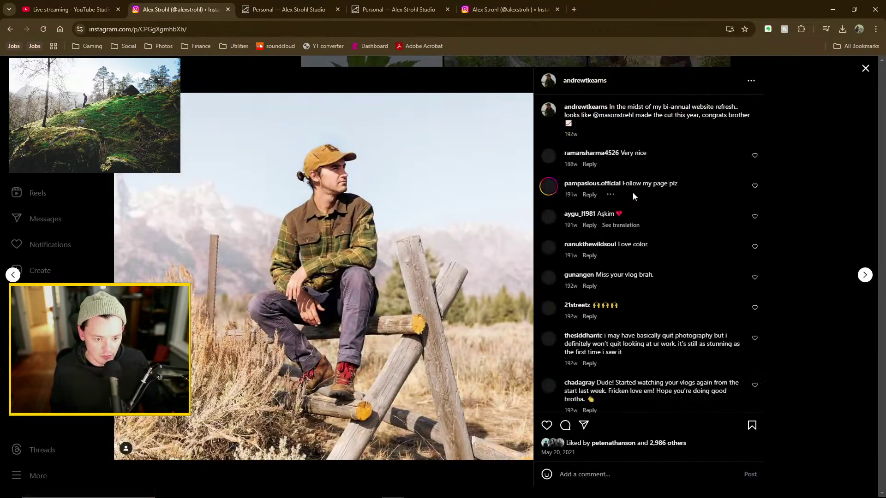
click(807, 152)
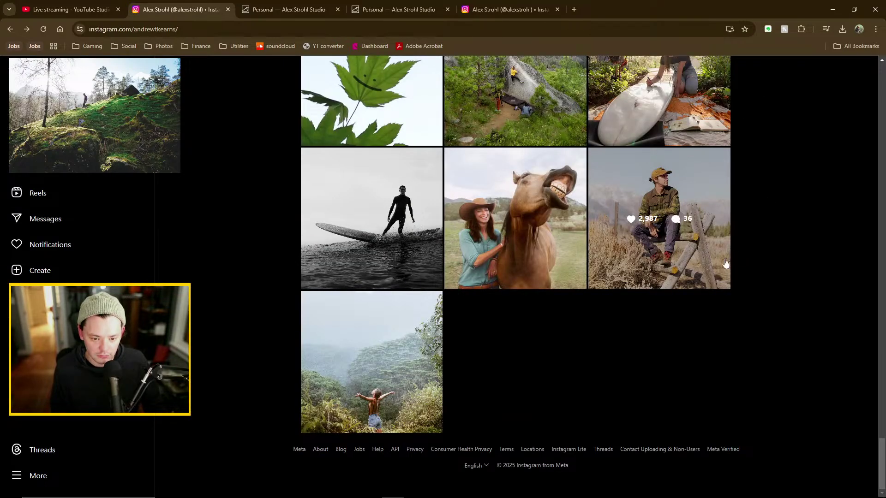
Review the post grid from the oldest photos back up to the profile header
scroll(519, 352, down, 5)
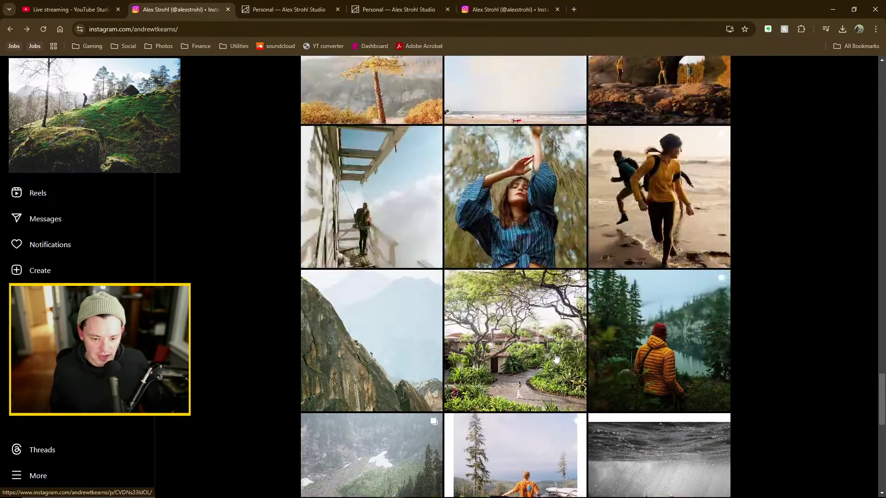
scroll(564, 364, up, 15)
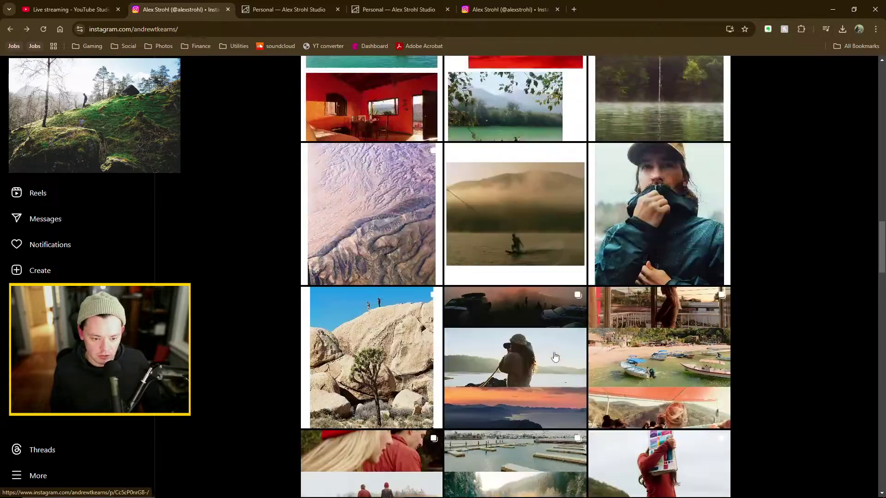
scroll(554, 356, up, 5)
scroll(554, 354, up, 15)
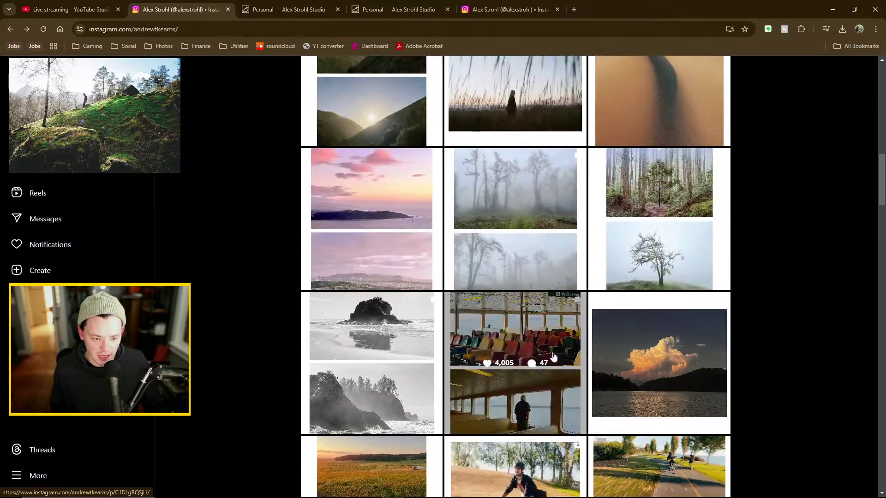
scroll(558, 355, up, 2)
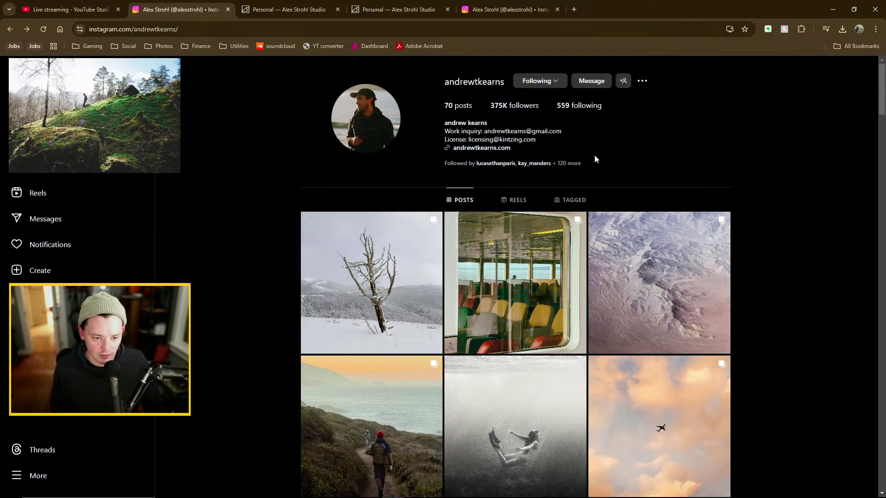
Open the profile's tagged photos and examine the style and editing of the images other accounts posted
click(570, 201)
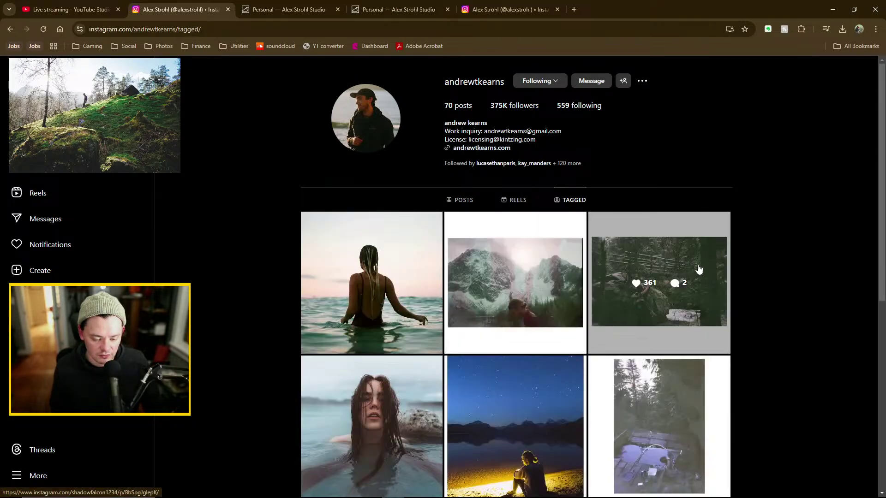
scroll(708, 262, down, 8)
scroll(695, 274, down, 10)
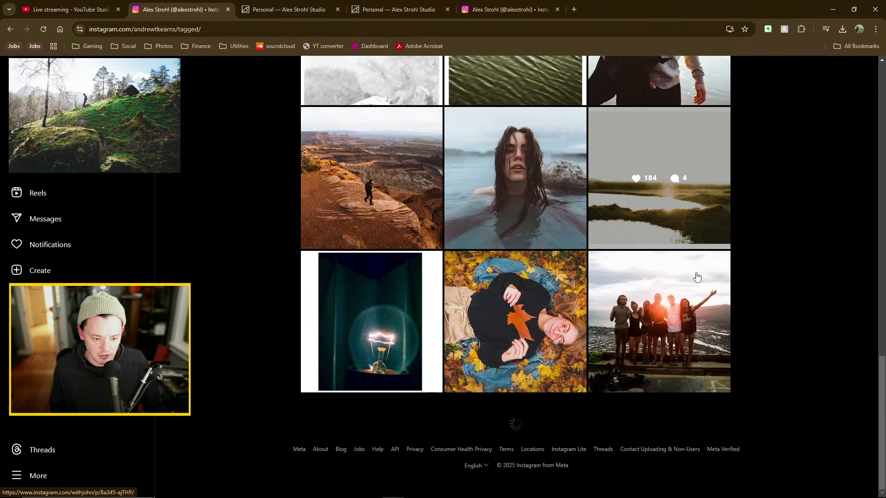
scroll(692, 282, down, 12)
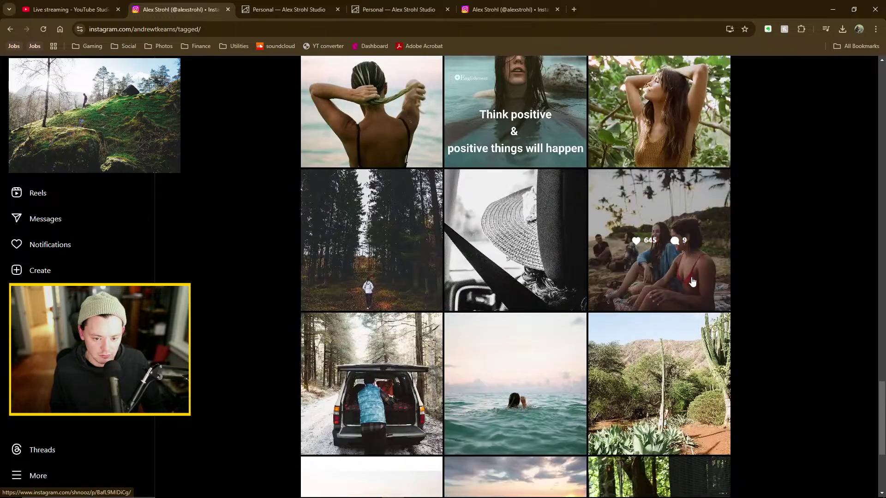
scroll(692, 282, down, 10)
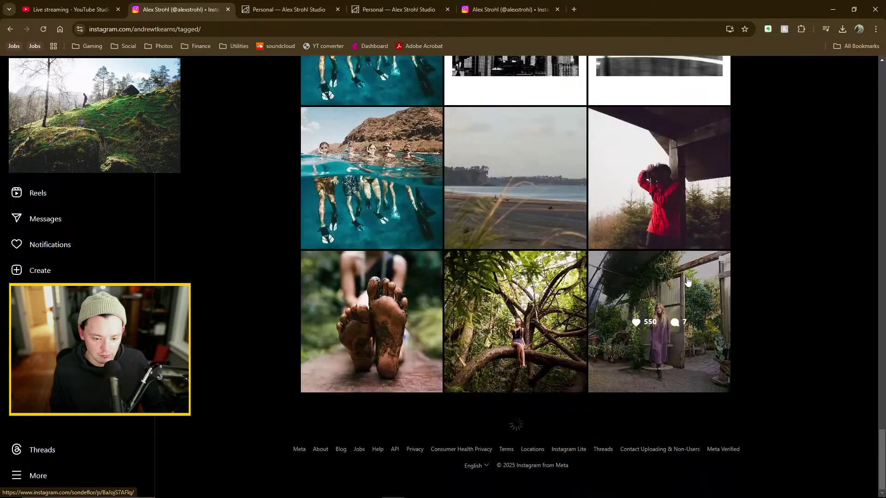
scroll(685, 280, down, 15)
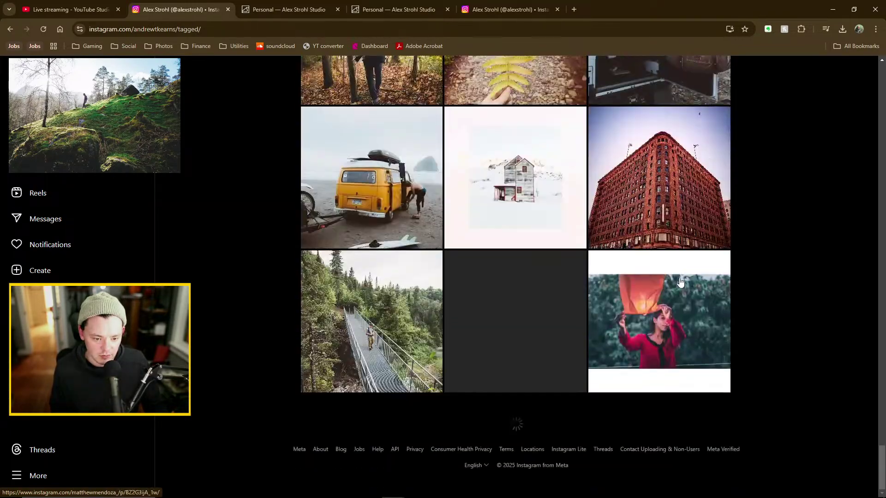
scroll(673, 283, down, 12)
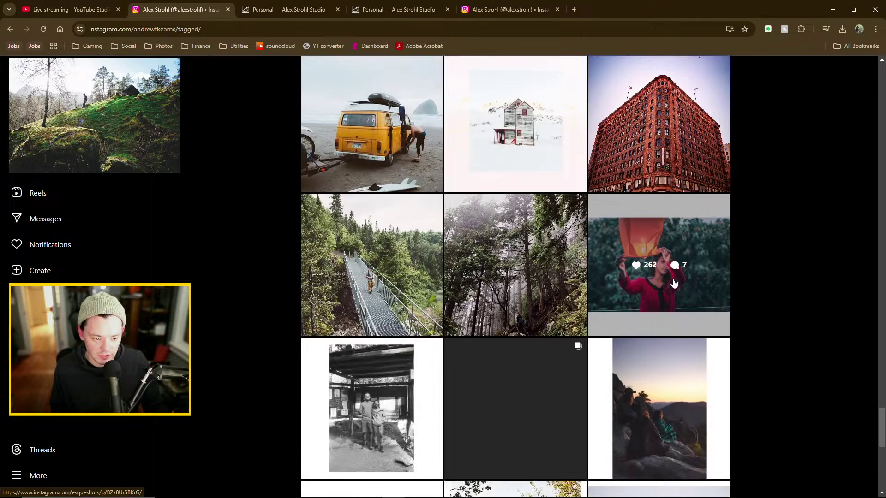
scroll(673, 283, down, 10)
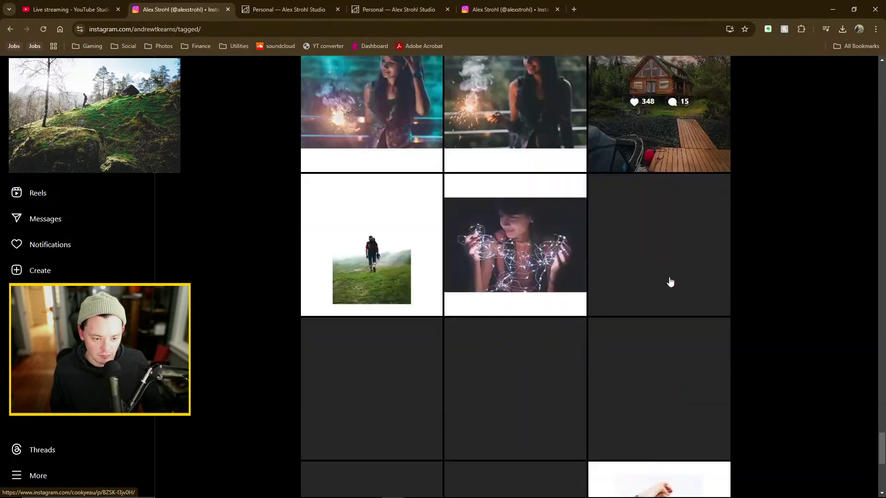
scroll(670, 283, down, 10)
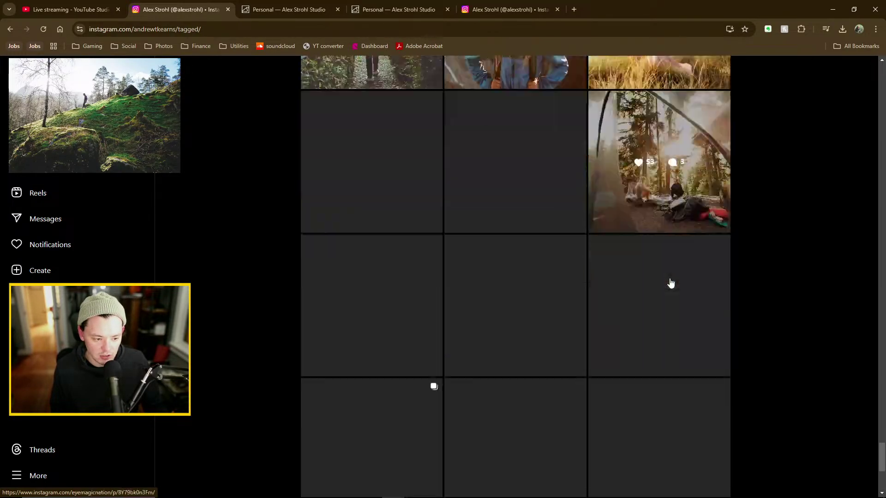
scroll(667, 280, down, 15)
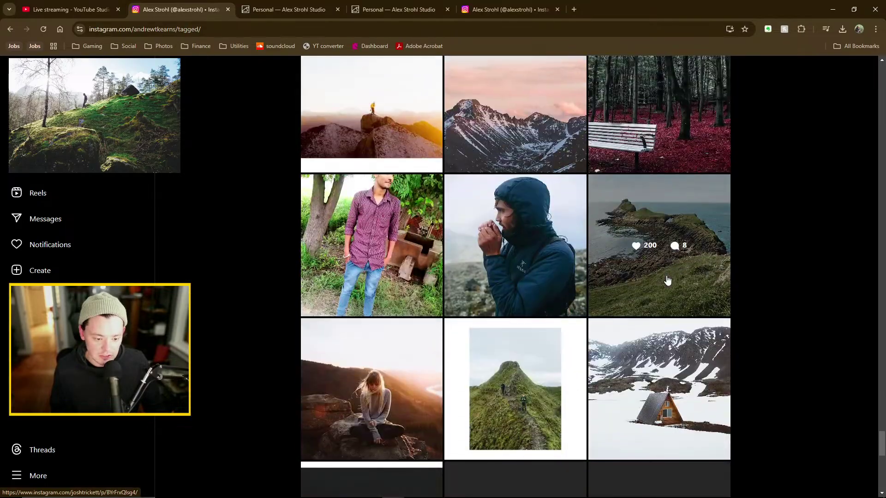
scroll(667, 281, down, 15)
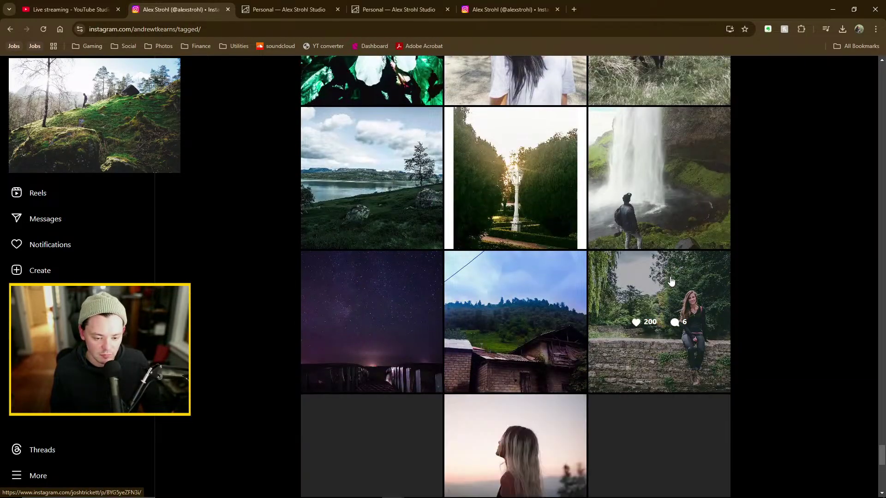
scroll(670, 281, down, 15)
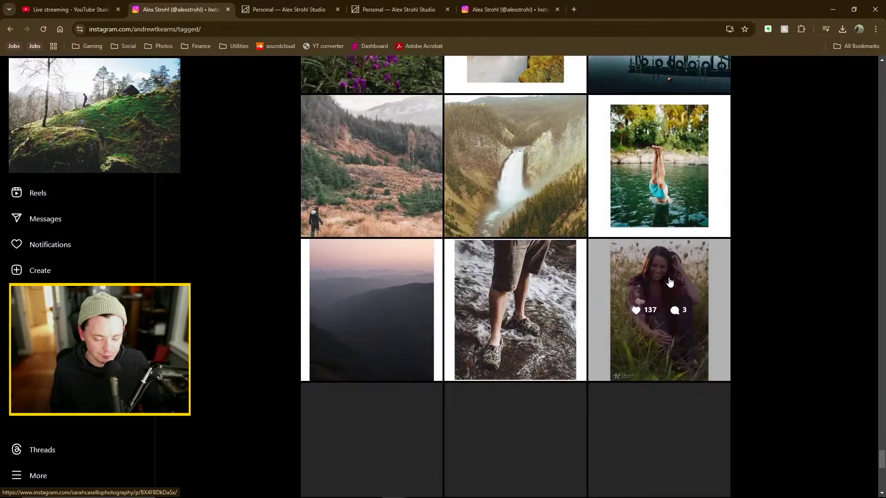
scroll(670, 281, down, 15)
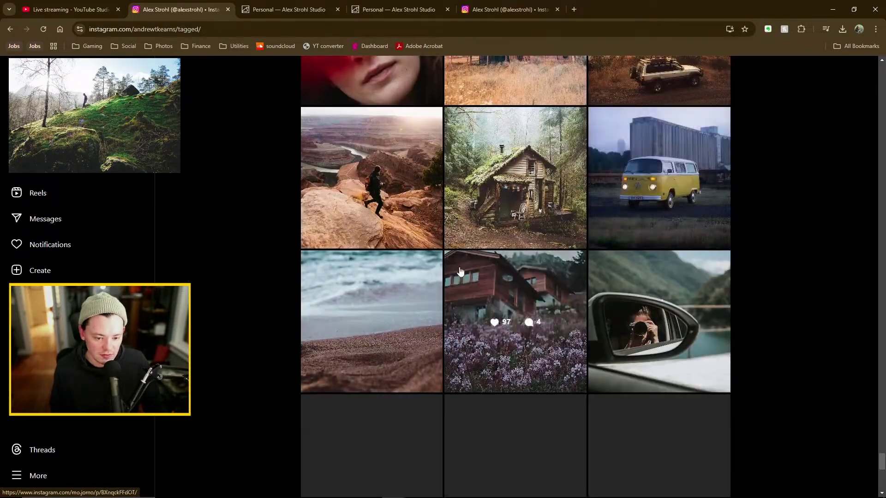
scroll(738, 231, down, 12)
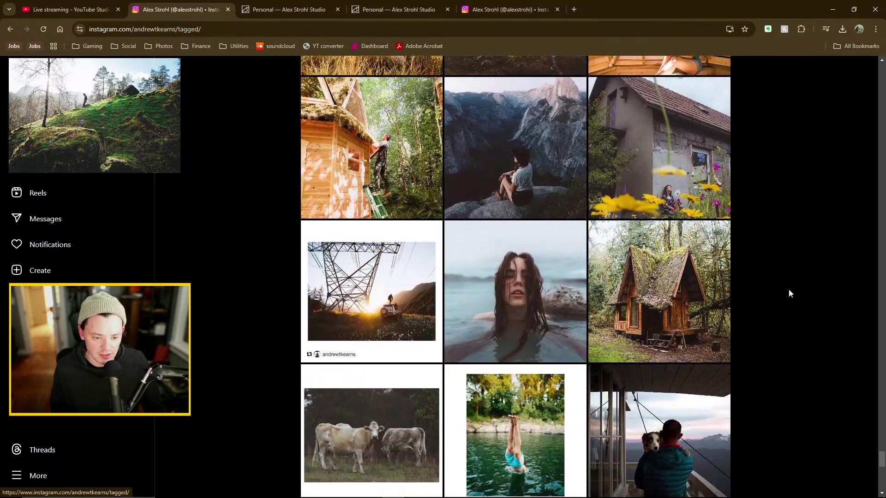
scroll(805, 272, down, 13)
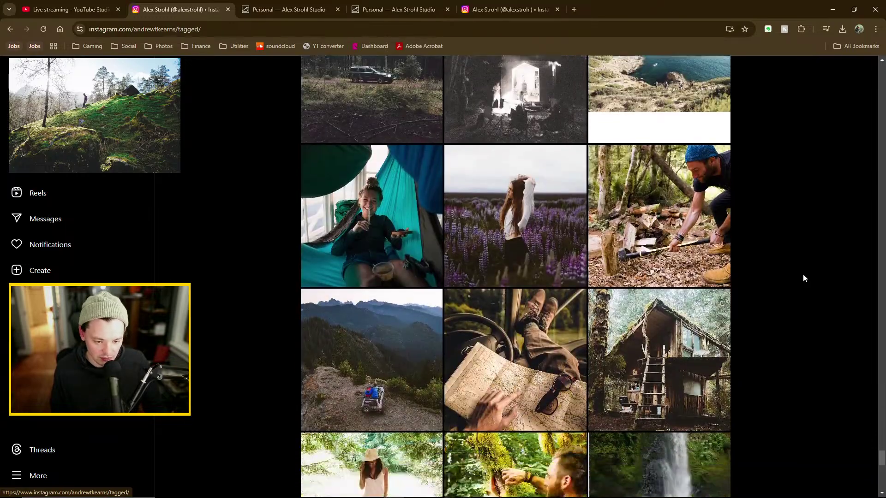
scroll(803, 273, down, 4)
scroll(803, 273, up, 5)
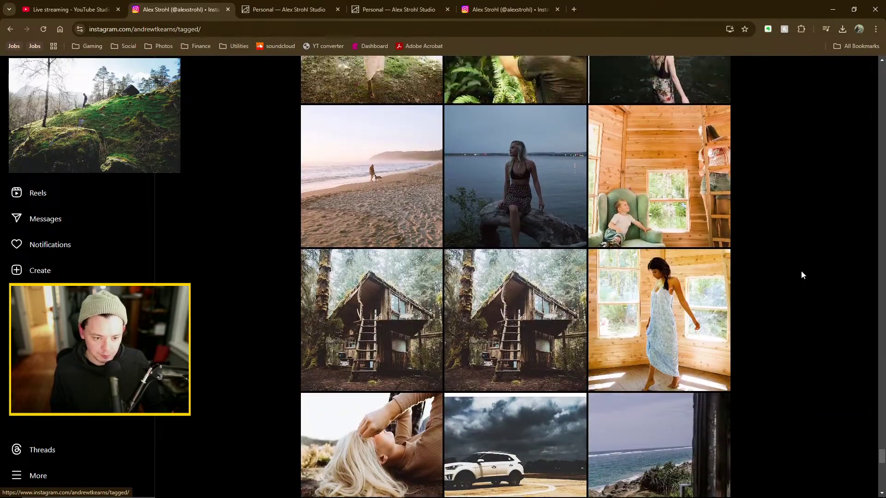
scroll(800, 270, down, 3)
scroll(791, 264, down, 9)
scroll(788, 262, up, 5)
scroll(789, 261, down, 1)
scroll(788, 261, down, 20)
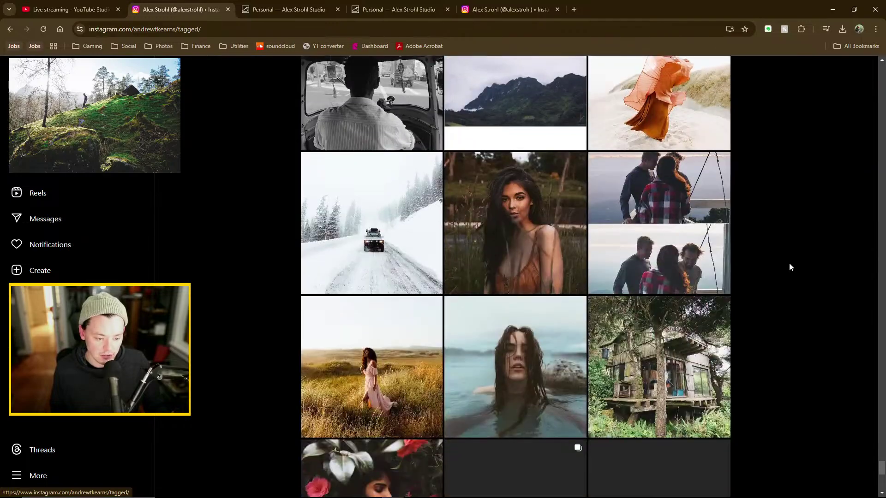
scroll(789, 263, down, 5)
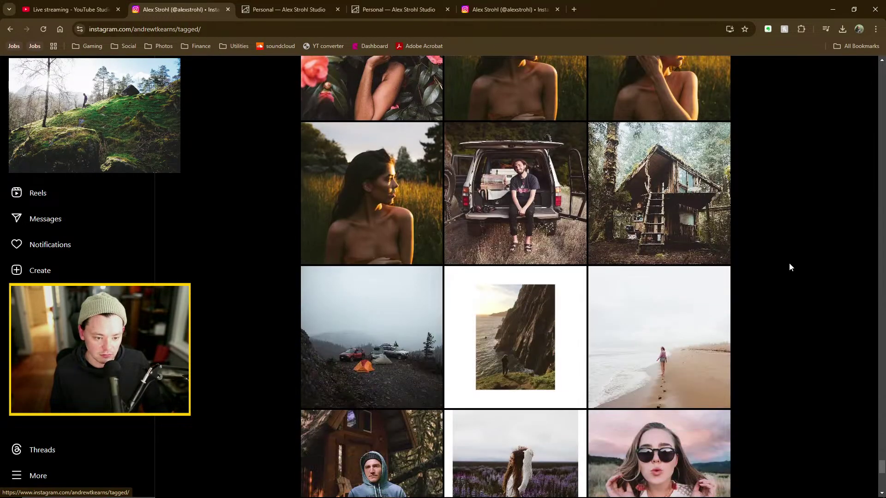
scroll(789, 263, down, 18)
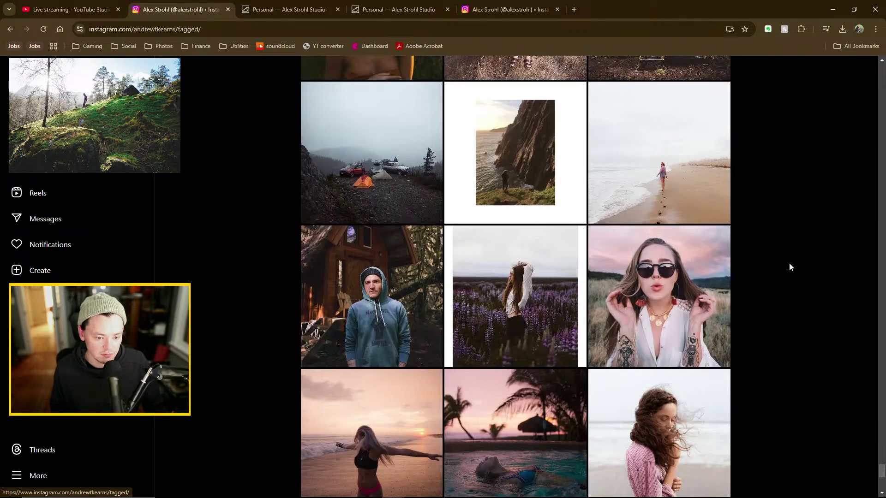
scroll(789, 267, down, 18)
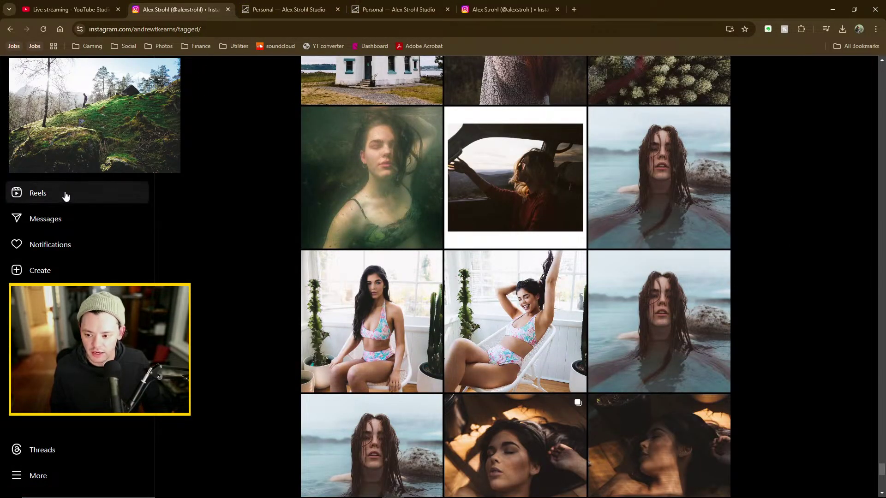
Return to the profile header and open the portfolio website linked in the bio
scroll(162, 182, up, 10)
scroll(824, 228, up, 6)
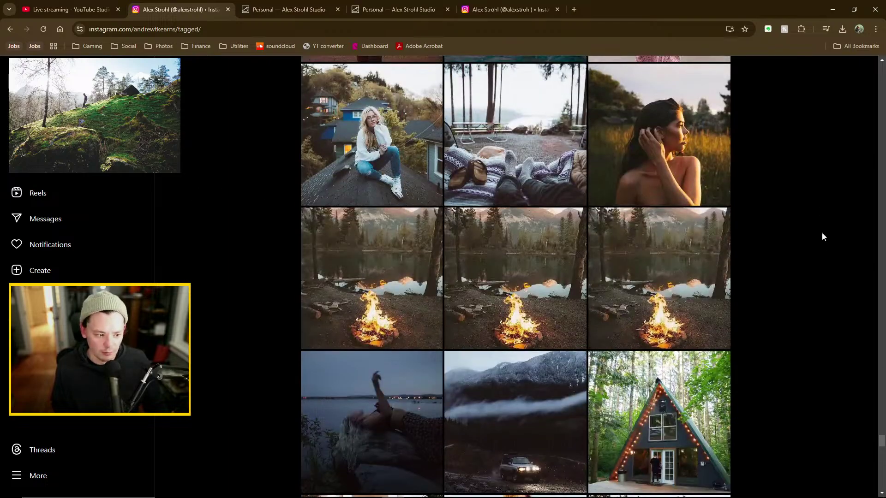
drag(881, 440, 881, 62)
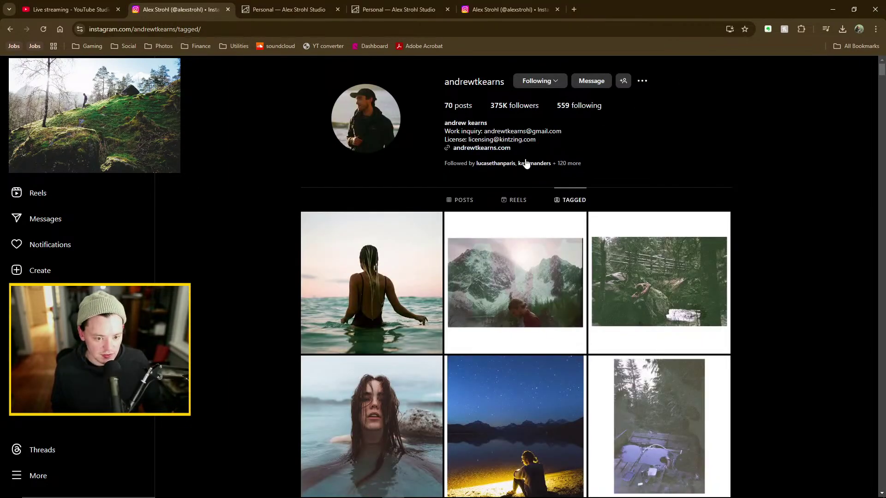
click(481, 154)
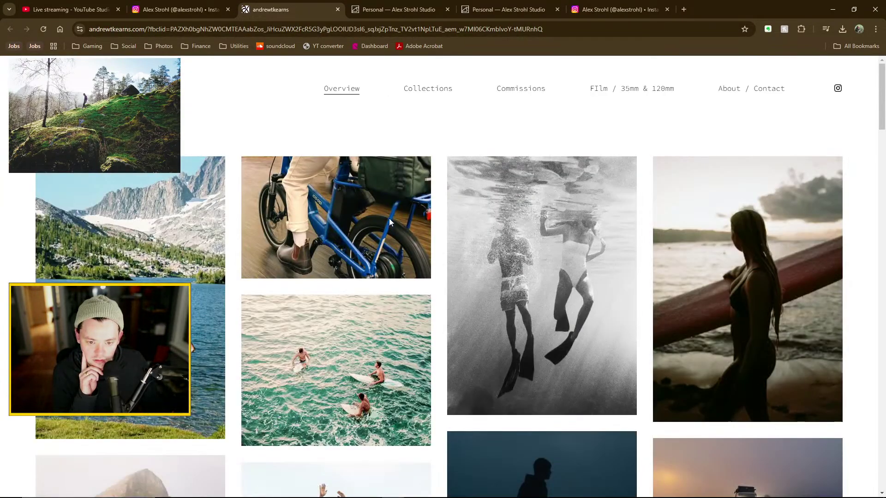
Open the portfolio's Collections page and look over the Lifestyle, REI Co-Op, Travel and additional collections
click(441, 90)
scroll(460, 198, down, 15)
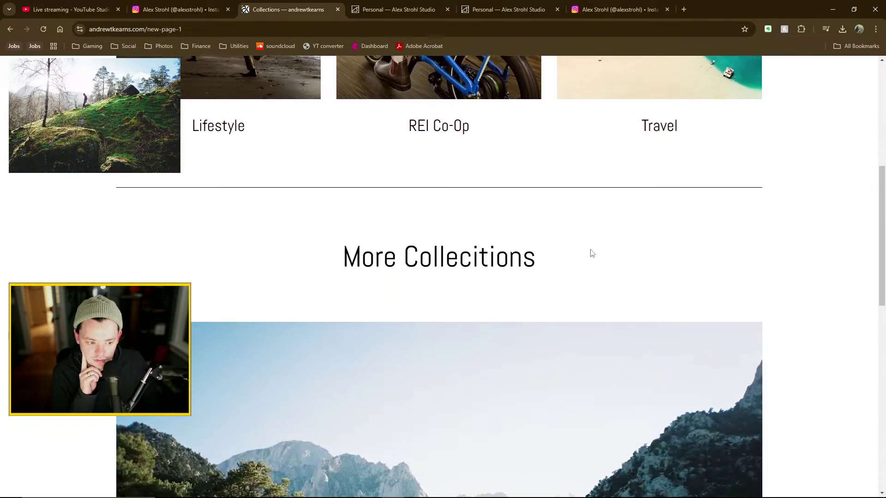
scroll(577, 244, up, 10)
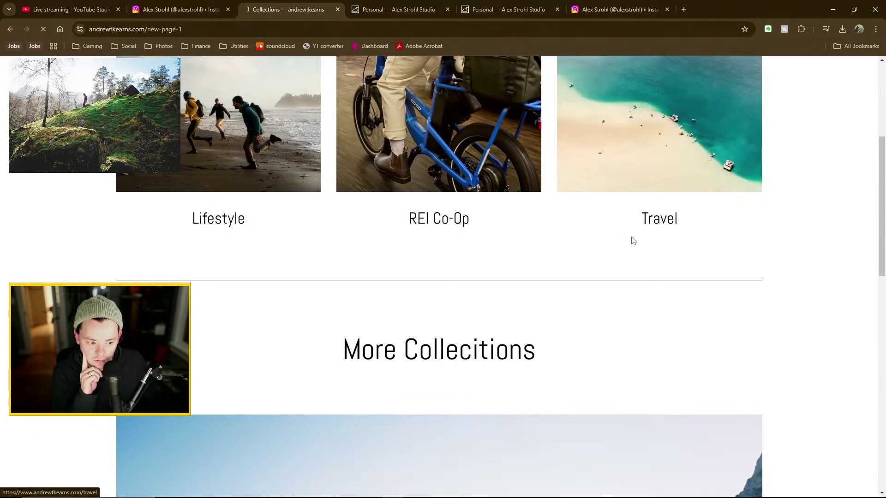
Look through the full Travel collection and examine the colours, light and composition of its photos
scroll(375, 239, down, 3)
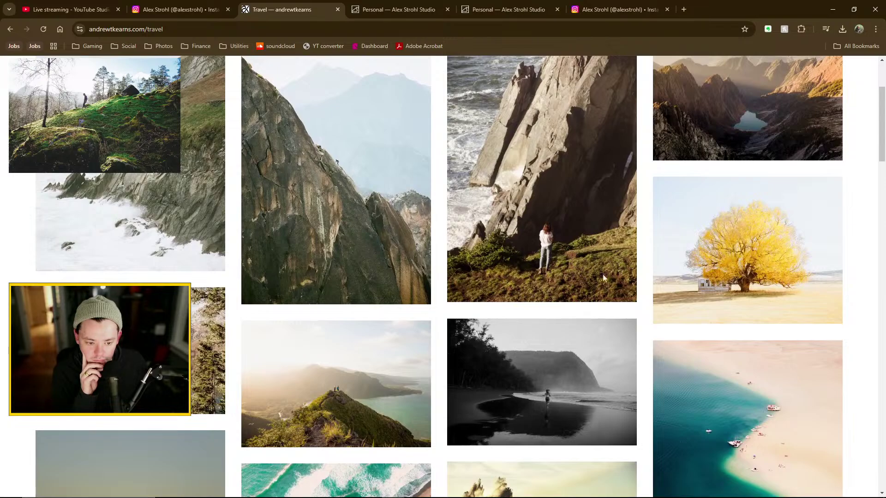
scroll(645, 288, up, 3)
scroll(645, 288, down, 14)
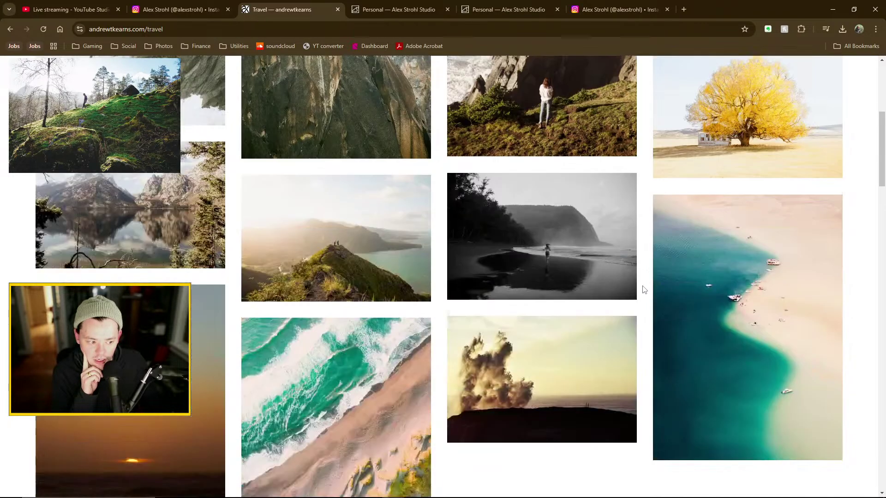
scroll(643, 290, down, 8)
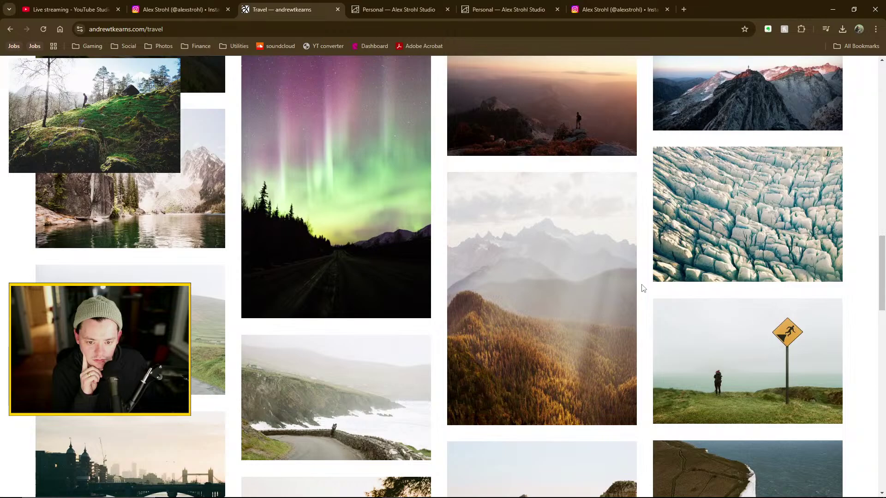
scroll(643, 288, up, 1)
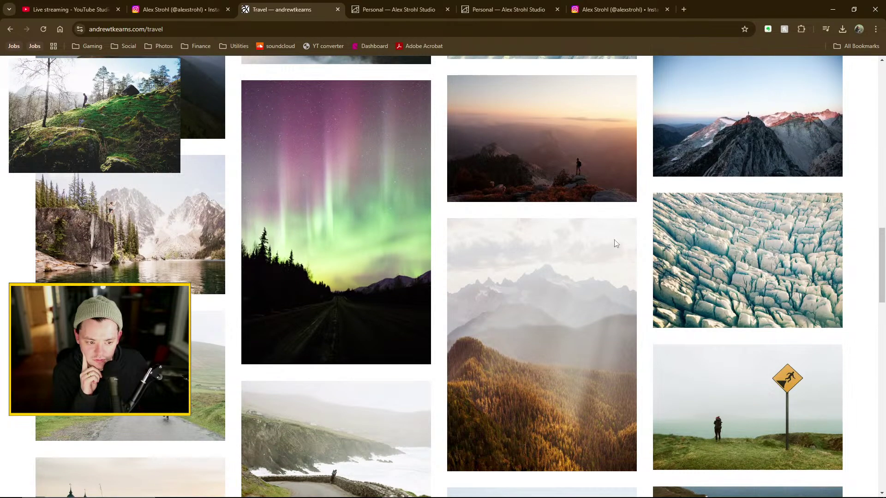
scroll(641, 224, down, 13)
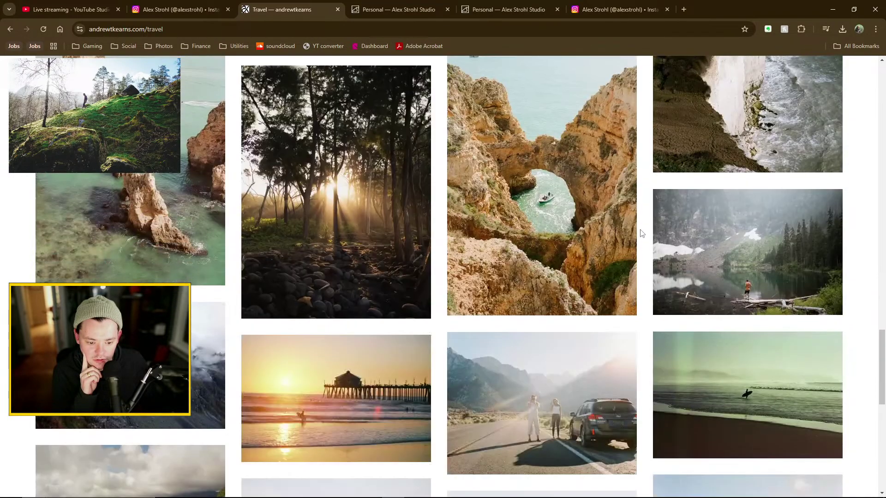
scroll(640, 233, up, 2)
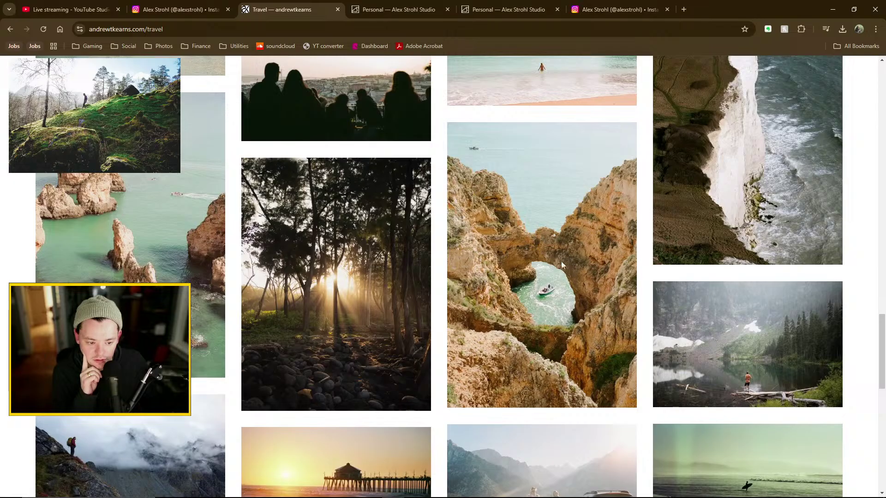
scroll(641, 258, down, 12)
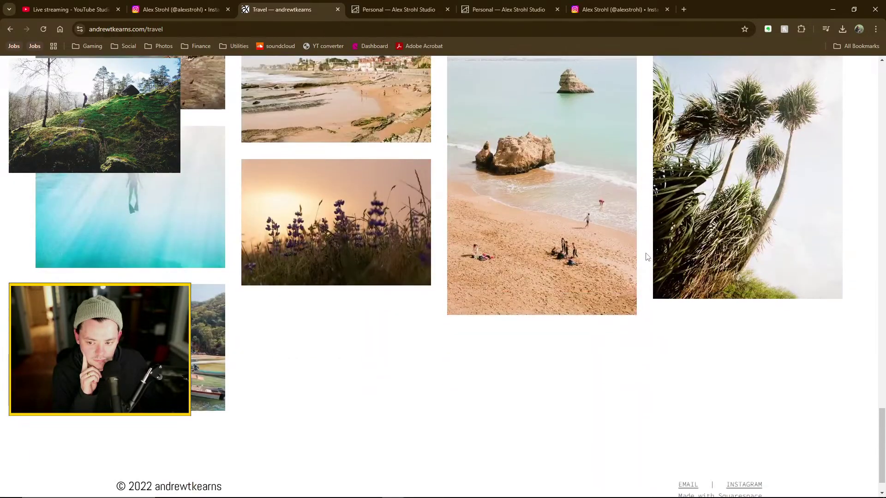
scroll(648, 257, up, 5)
scroll(646, 257, up, 20)
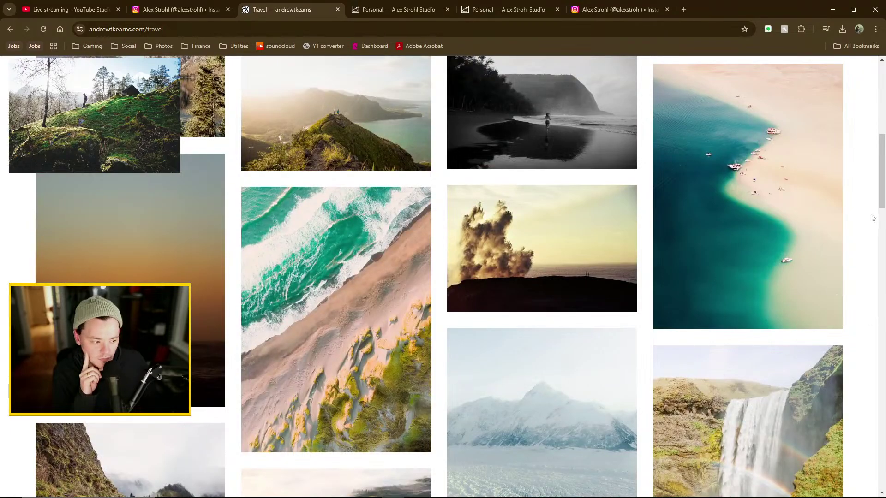
scroll(872, 218, up, 10)
Switch to the other photographer's Personal page and look over the project covers for one to study
click(401, 9)
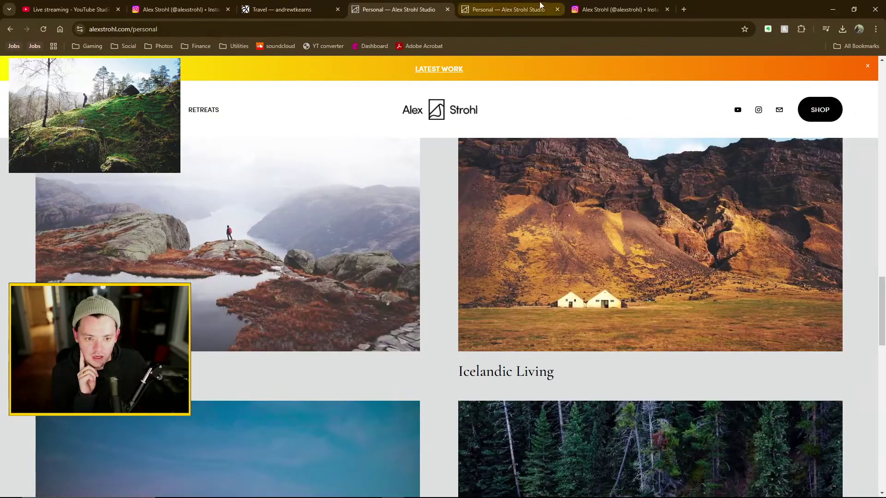
scroll(425, 284, up, 9)
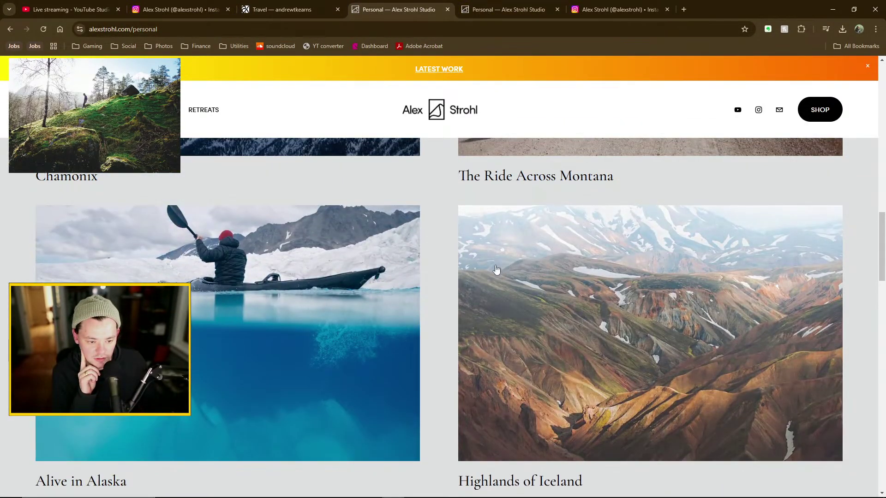
scroll(451, 287, up, 17)
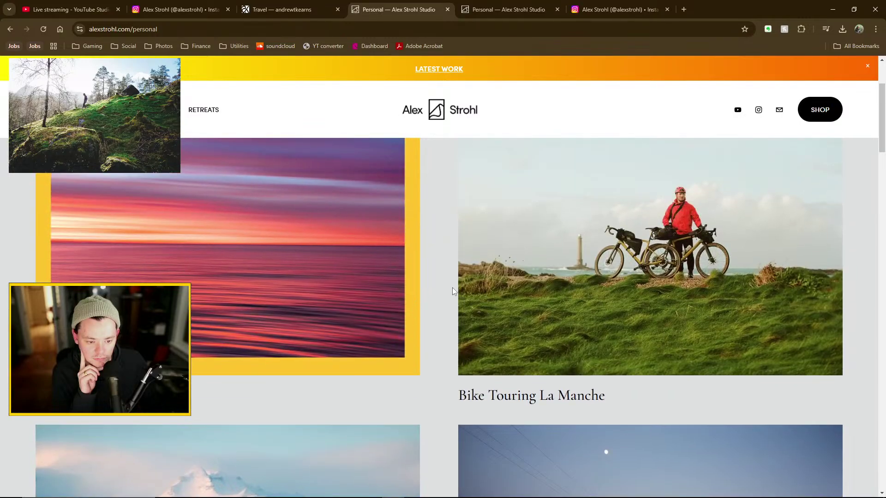
scroll(452, 289, down, 6)
scroll(454, 289, up, 8)
scroll(451, 290, down, 16)
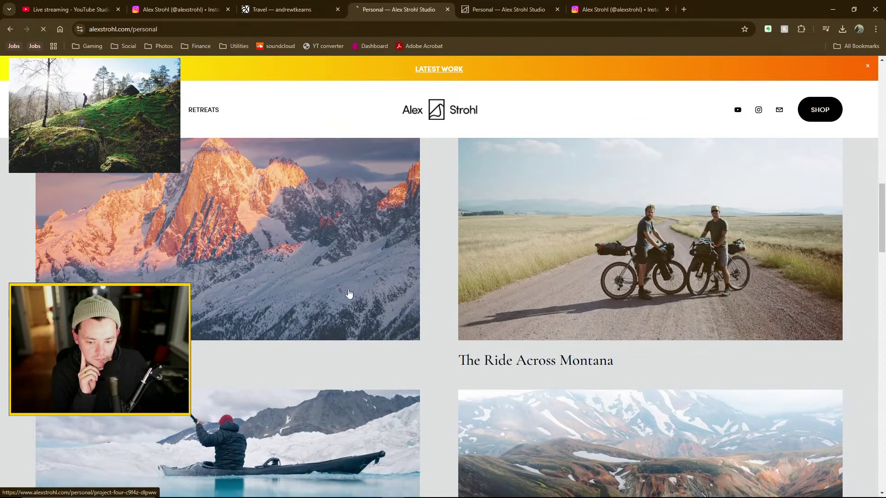
Open the Chamonix project and examine the tones and style of its winter photos
click(328, 293)
scroll(507, 306, down, 10)
scroll(513, 311, down, 15)
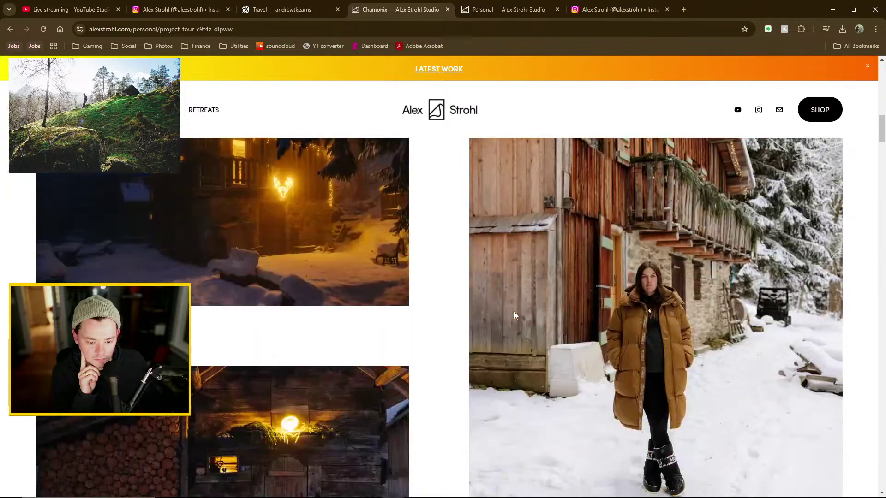
scroll(450, 314, down, 15)
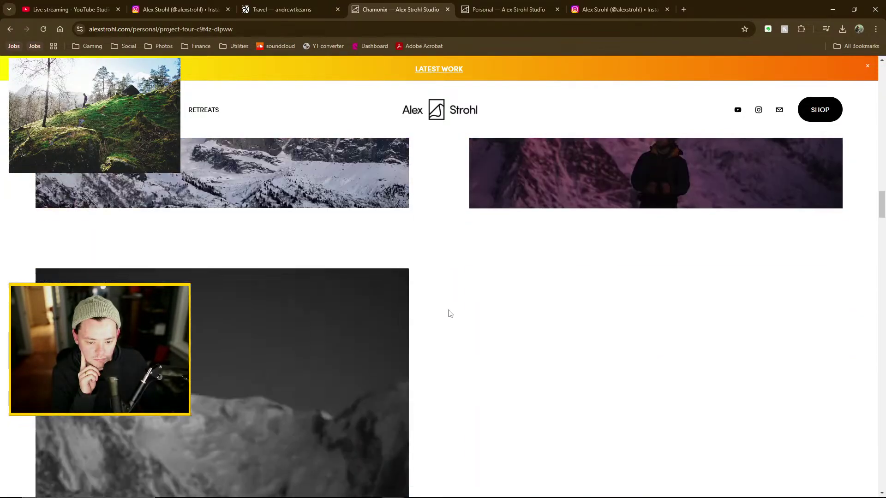
scroll(452, 314, down, 10)
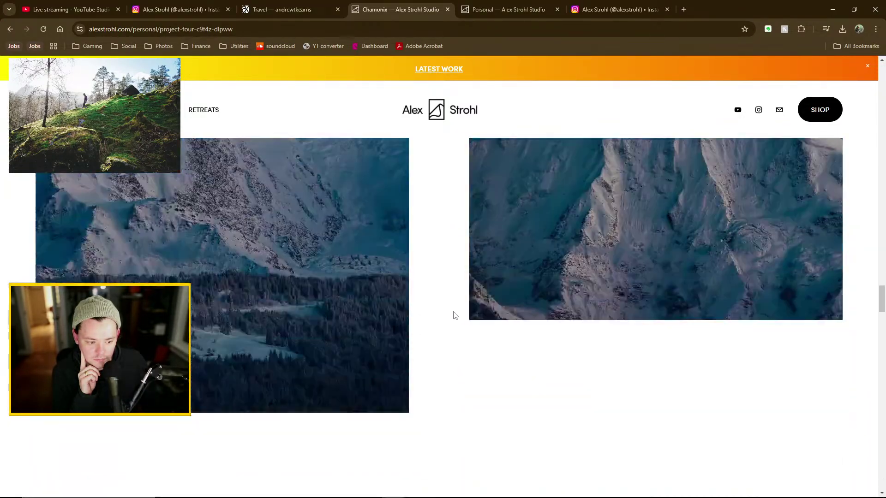
Close the Chamonix project and look over the remaining projects at the end of the Personal page
click(448, 10)
scroll(426, 248, down, 10)
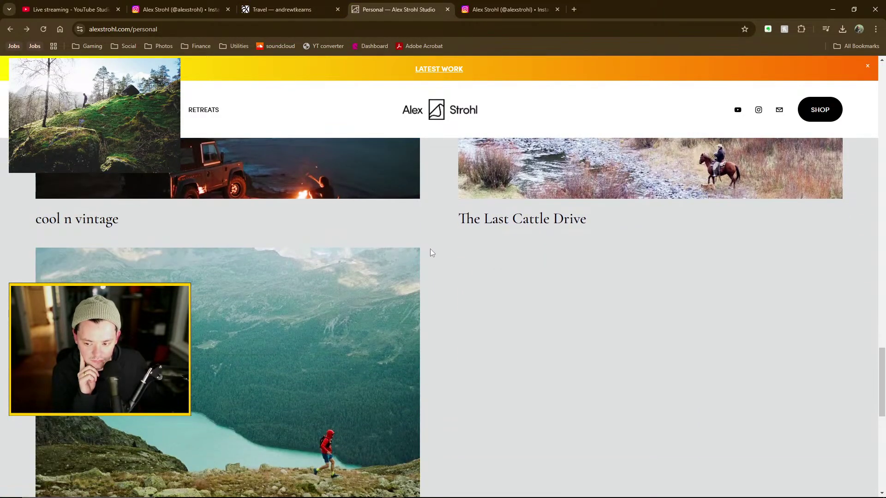
scroll(432, 249, down, 8)
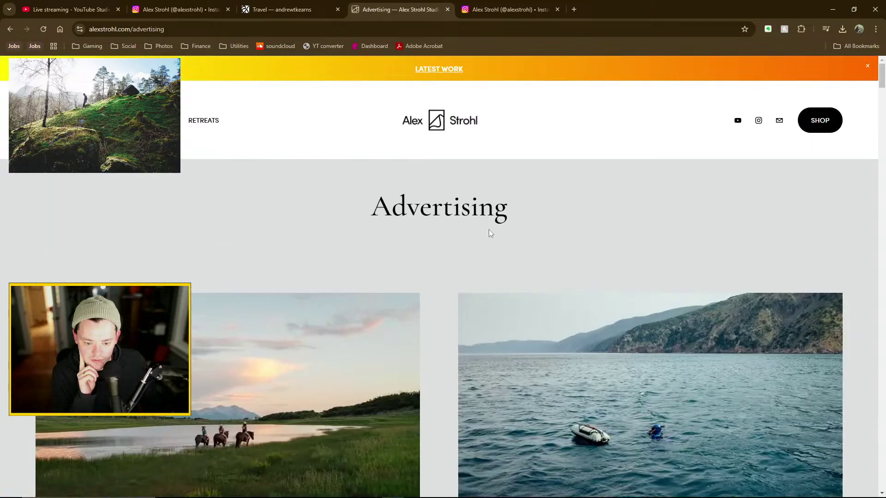
Examine the campaign covers on the Advertising page down to Jaeger-LeCoultre: Polaris
scroll(482, 228, down, 8)
scroll(458, 249, down, 10)
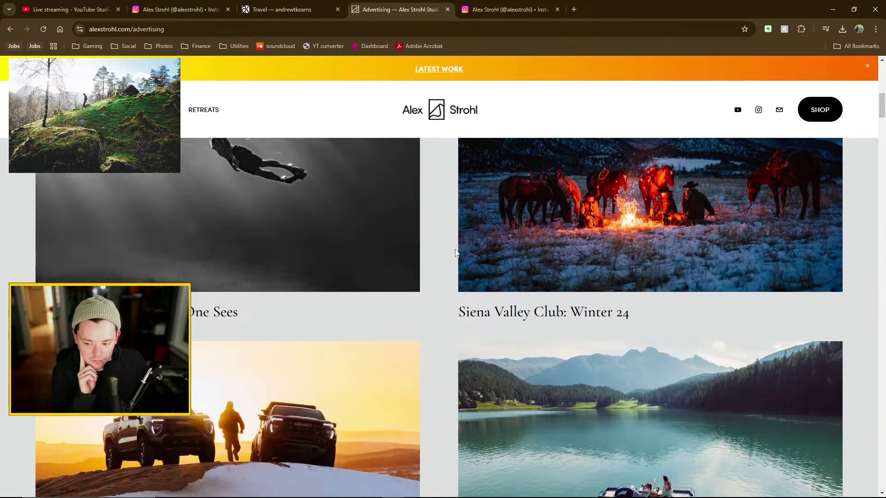
scroll(450, 249, down, 15)
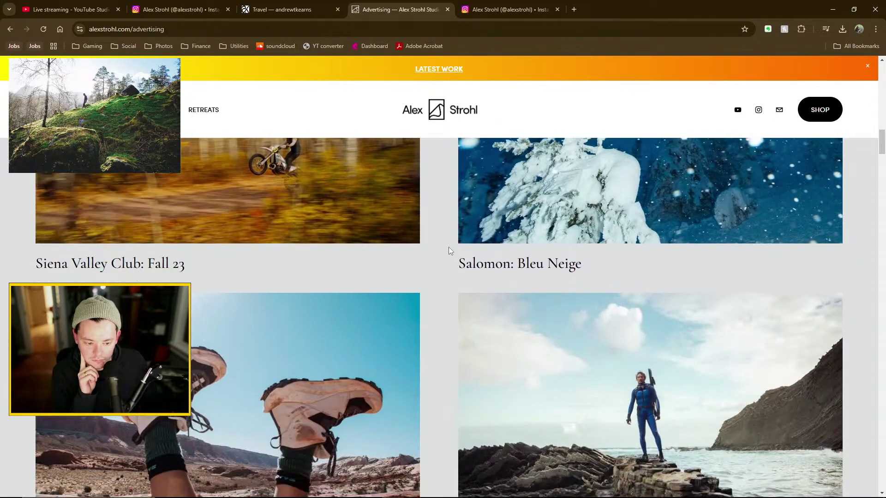
scroll(451, 249, down, 10)
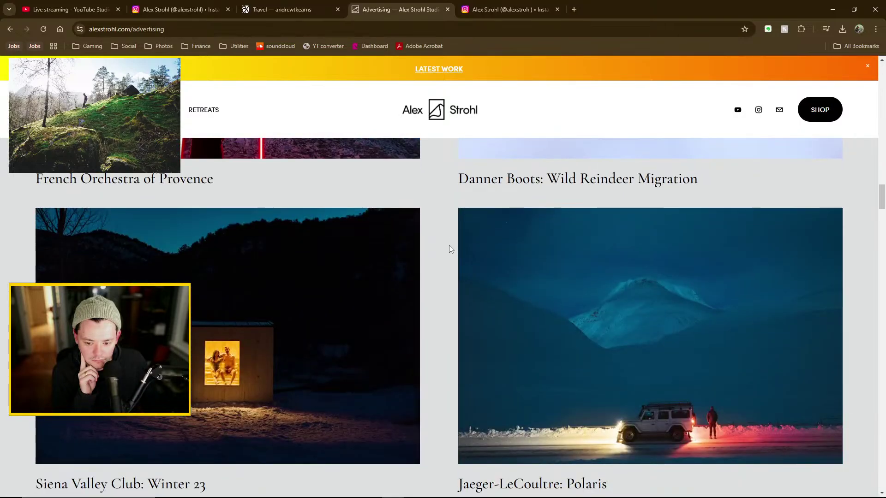
scroll(449, 249, up, 6)
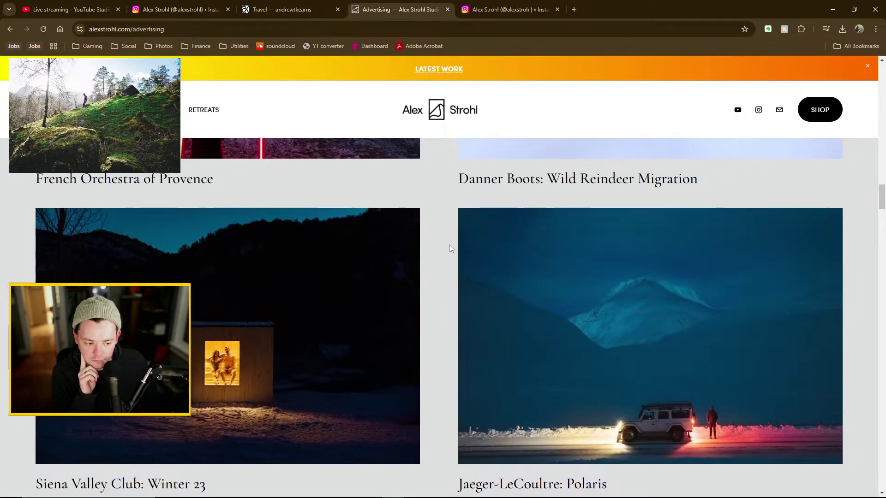
scroll(486, 274, down, 1)
right_click(528, 267)
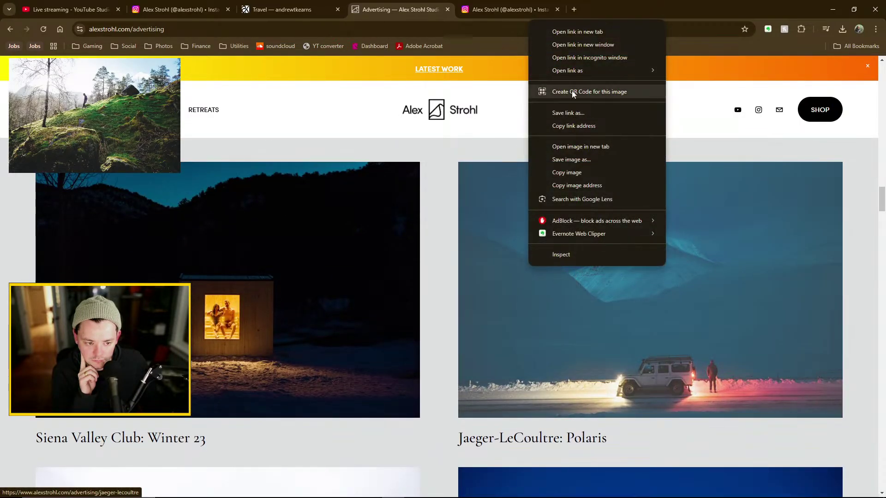
click(566, 147)
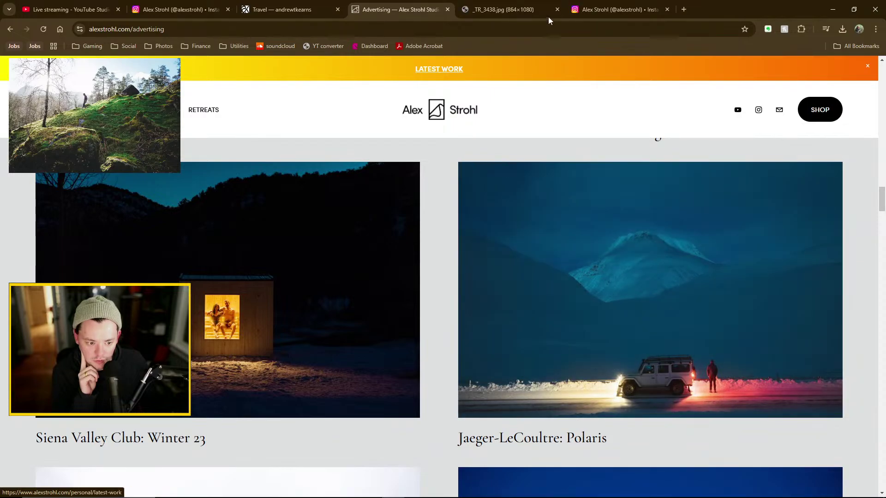
click(558, 9)
Open the Jaeger-LeCoultre: Polaris project in a new tab, examine all its photos and close it again
right_click(509, 217)
click(547, 232)
click(501, 9)
scroll(487, 247, down, 10)
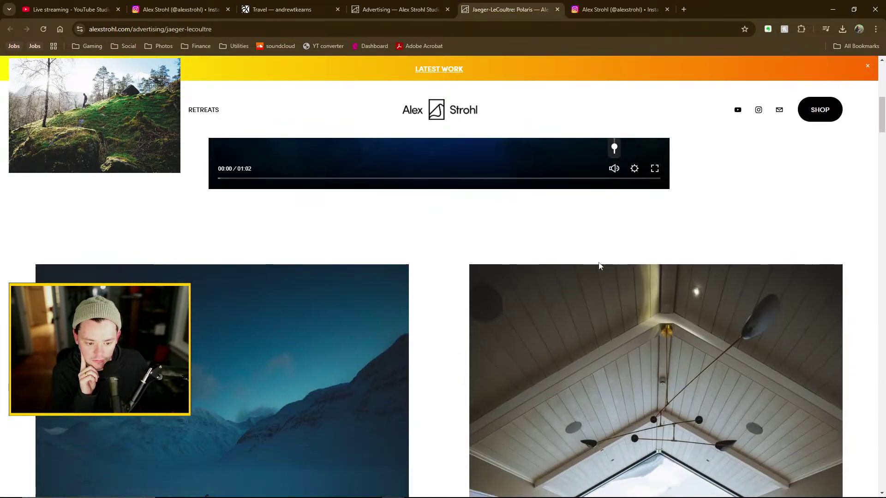
scroll(437, 286, down, 20)
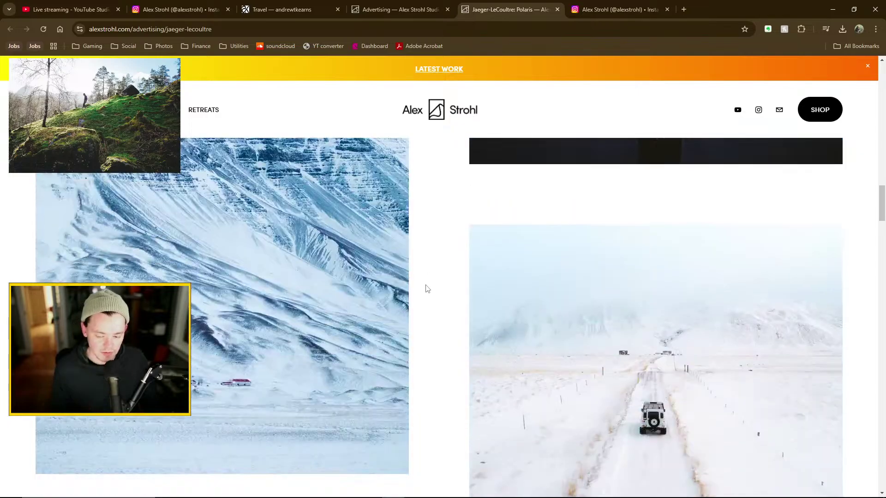
scroll(424, 288, down, 20)
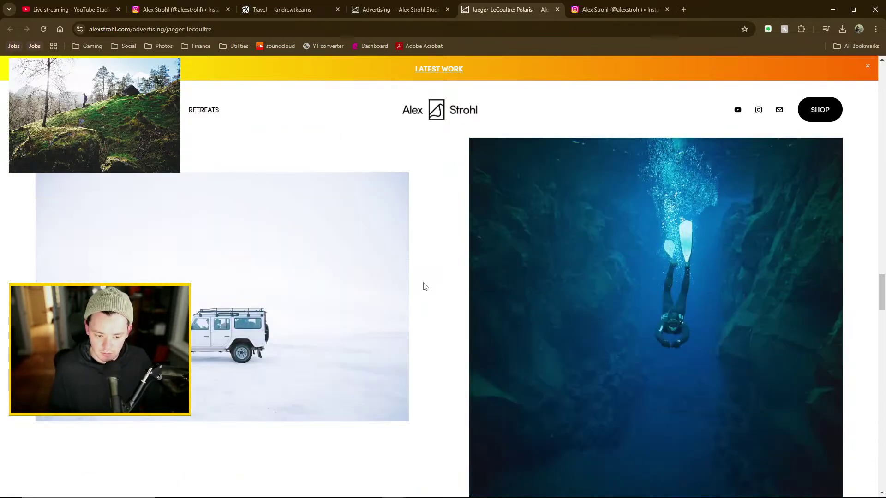
scroll(424, 286, down, 20)
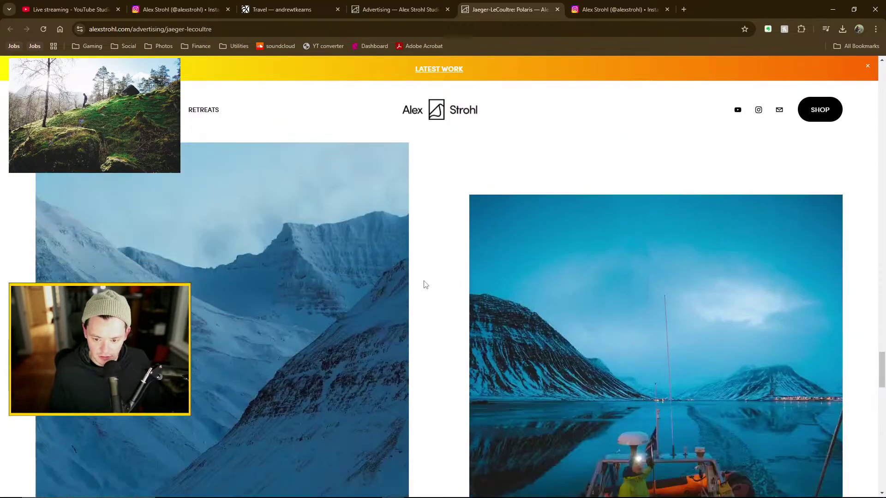
scroll(426, 283, down, 10)
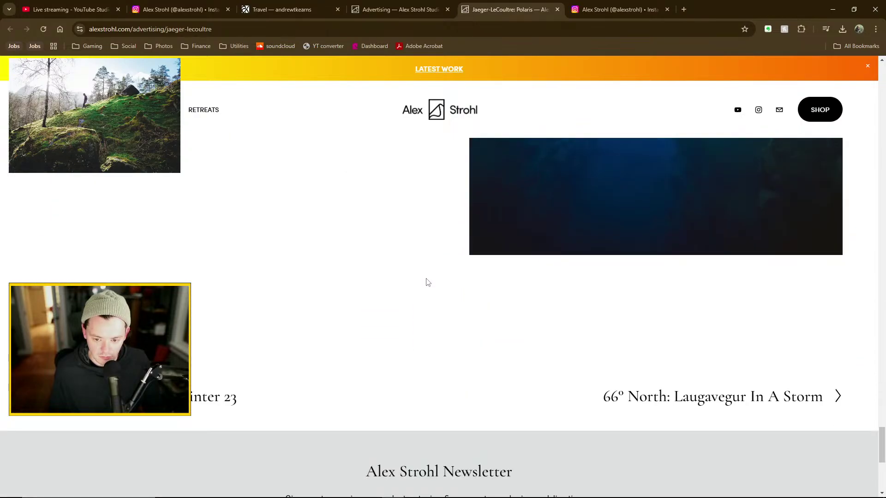
click(557, 9)
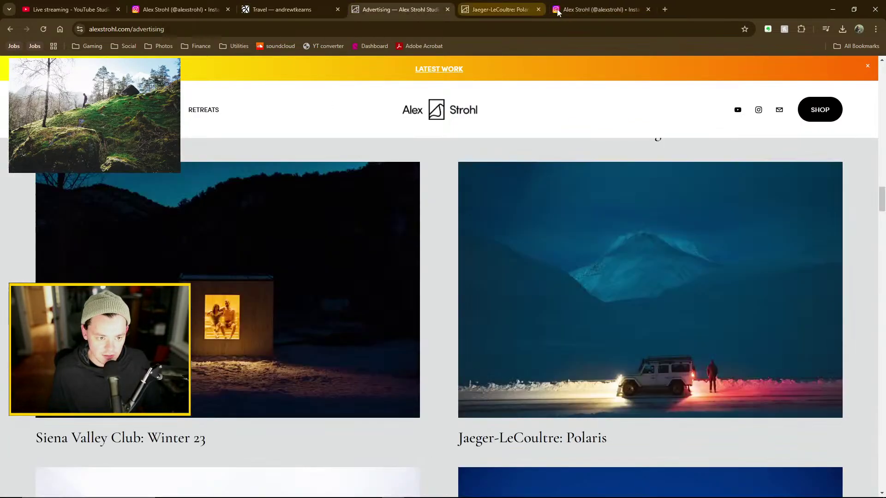
Look over further campaign covers on the Advertising page and open 66° North: Laugavegur In A Storm in a new tab
scroll(420, 235, down, 5)
scroll(420, 235, down, 10)
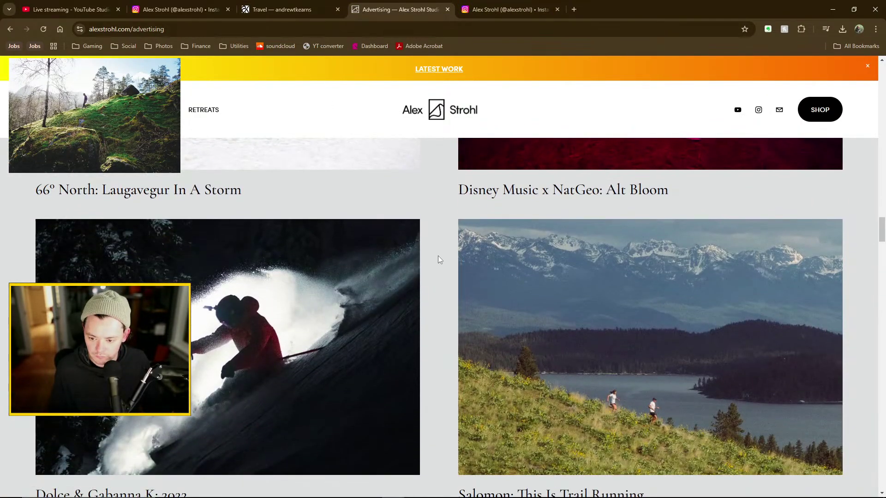
scroll(430, 257, up, 7)
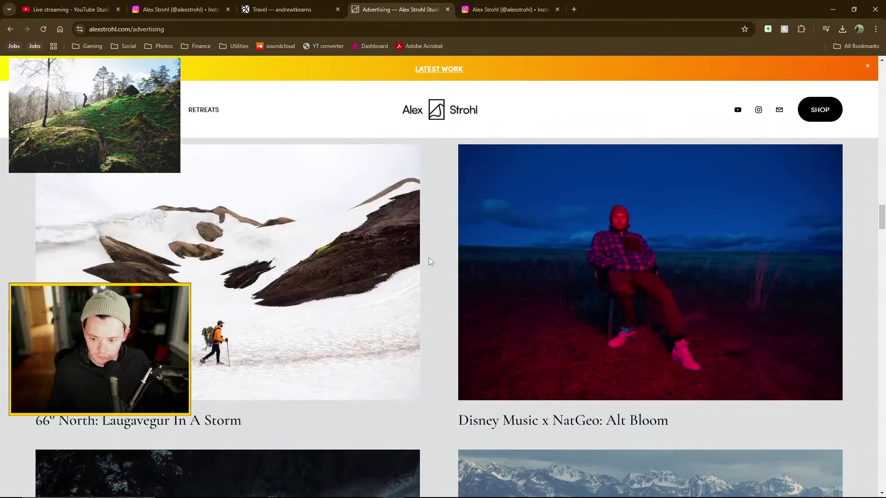
right_click(232, 273)
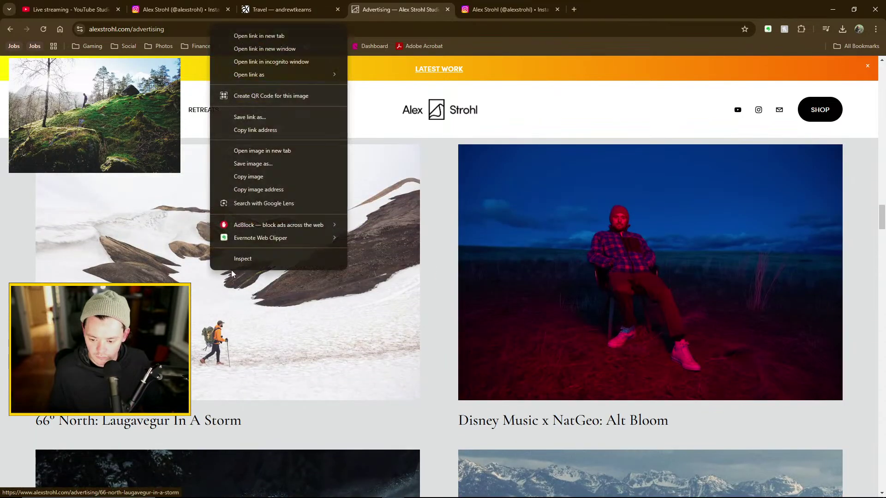
click(279, 36)
key(ctrl+Tab)
Examine all the photos in the 66° North: Laugavegur In A Storm project, then close its tab
scroll(498, 261, down, 12)
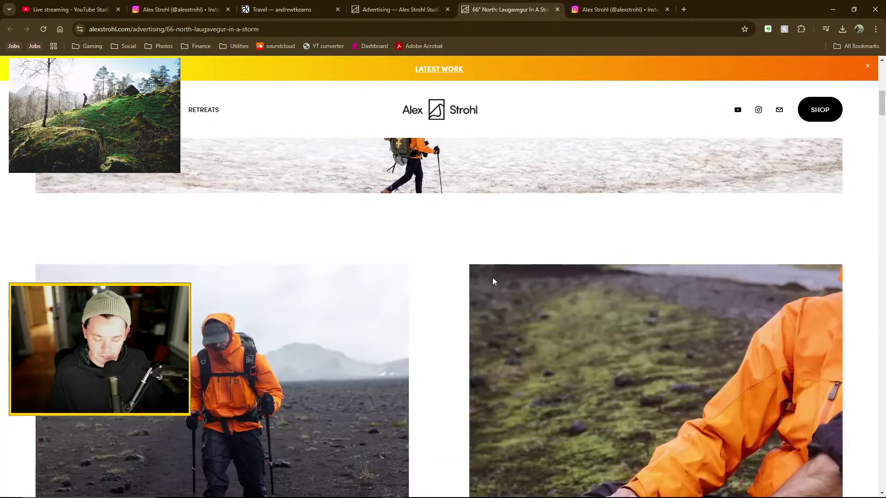
scroll(455, 288, up, 4)
scroll(455, 288, down, 12)
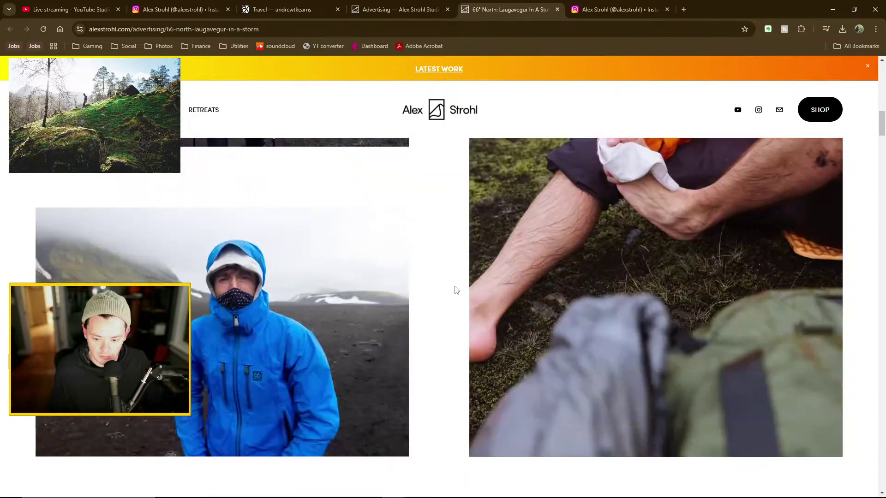
scroll(455, 289, down, 18)
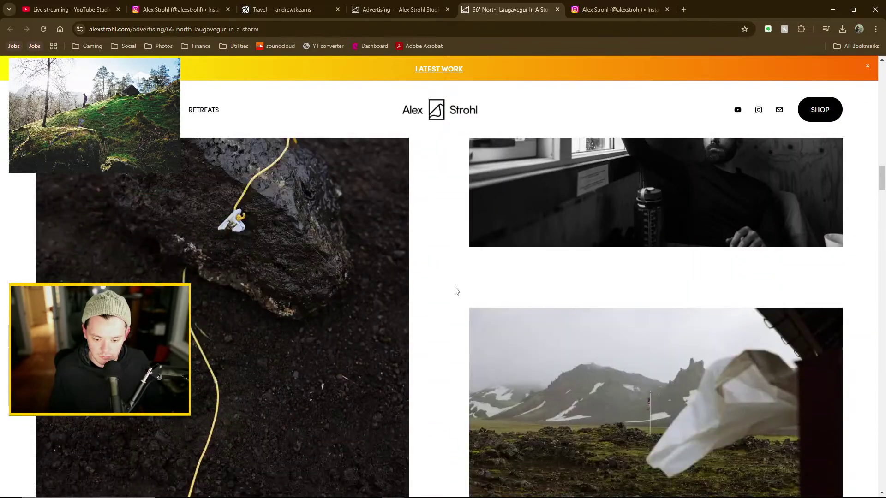
scroll(454, 289, up, 4)
scroll(453, 289, up, 2)
scroll(453, 289, down, 14)
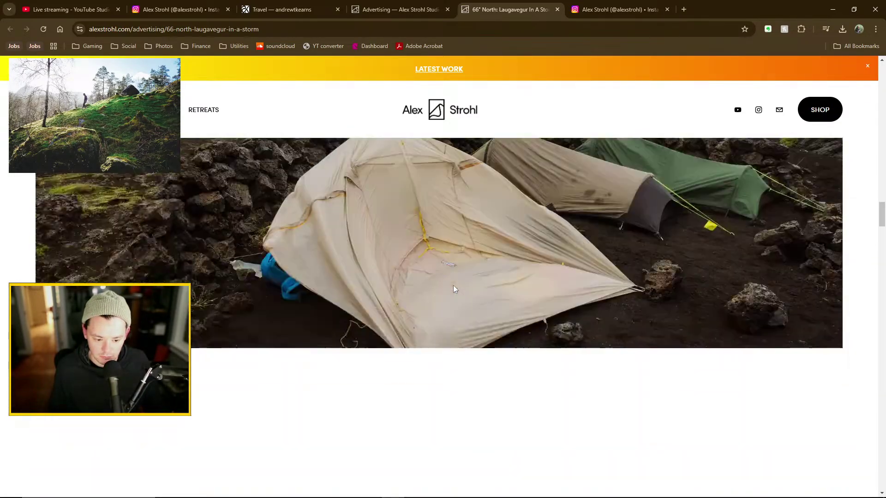
scroll(420, 301, down, 15)
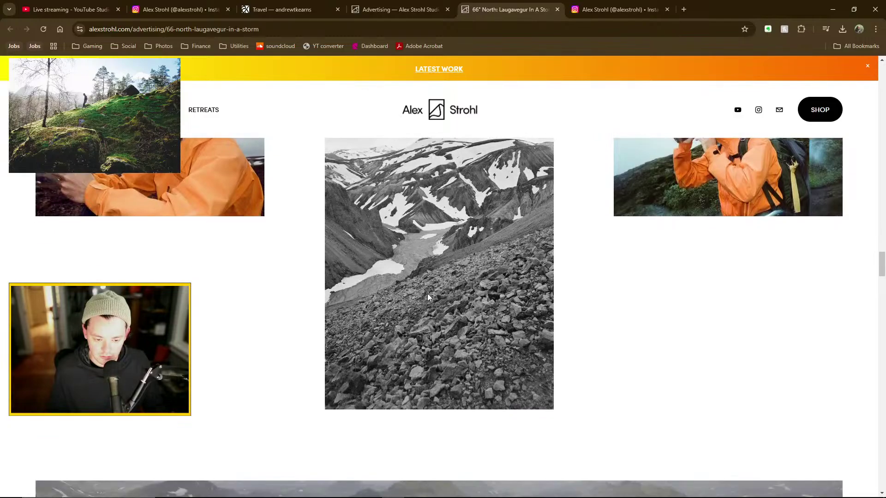
scroll(431, 293, up, 9)
scroll(433, 291, down, 14)
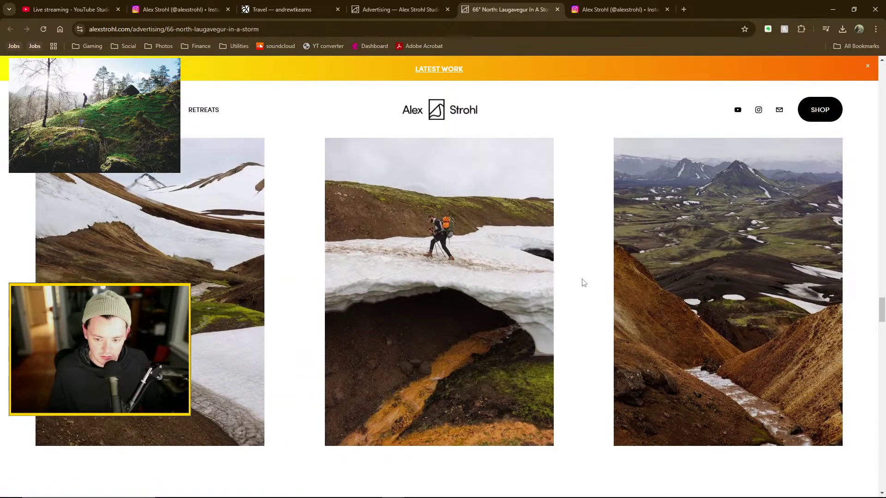
scroll(582, 282, down, 13)
scroll(581, 282, down, 20)
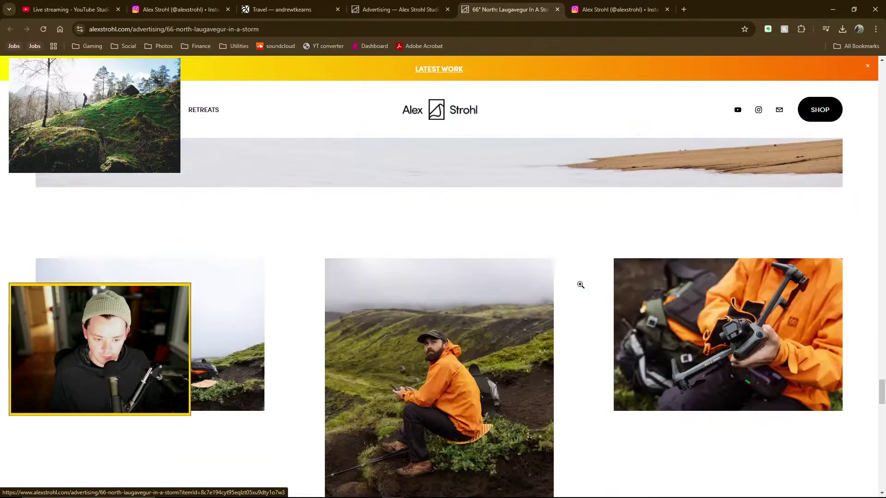
scroll(576, 289, down, 15)
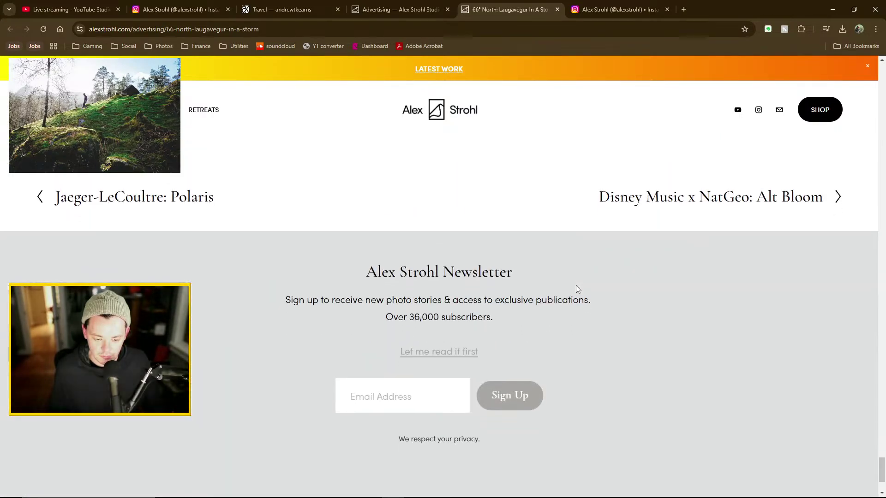
click(558, 10)
Examine the remaining campaign covers on the Advertising page down to Poland Travel: Unseen Poland
scroll(435, 253, down, 10)
scroll(435, 253, down, 6)
scroll(438, 247, up, 5)
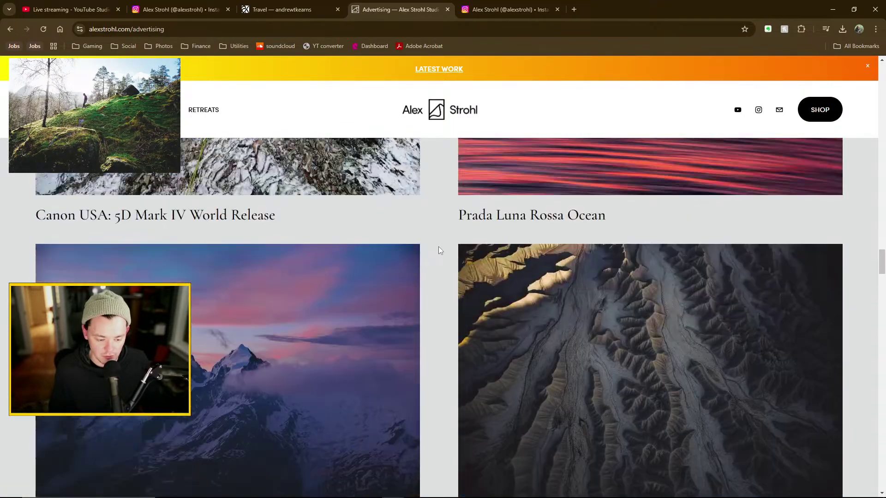
scroll(439, 248, down, 10)
scroll(438, 249, down, 15)
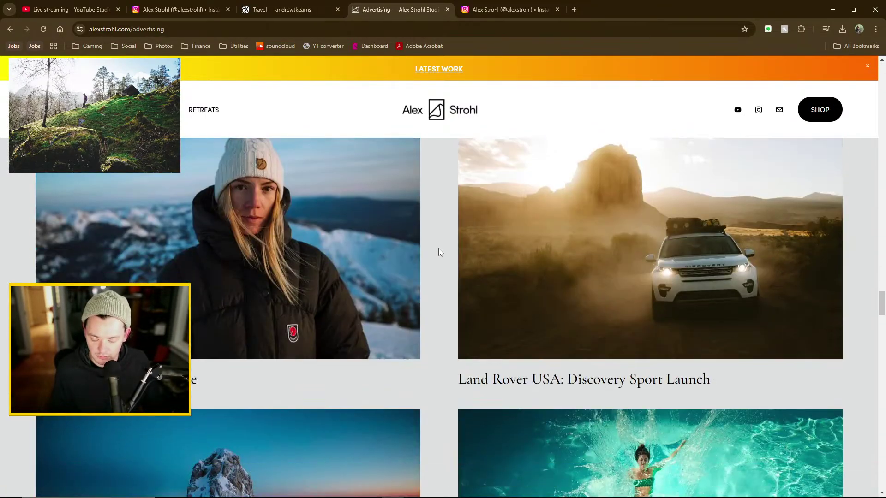
scroll(438, 252, down, 9)
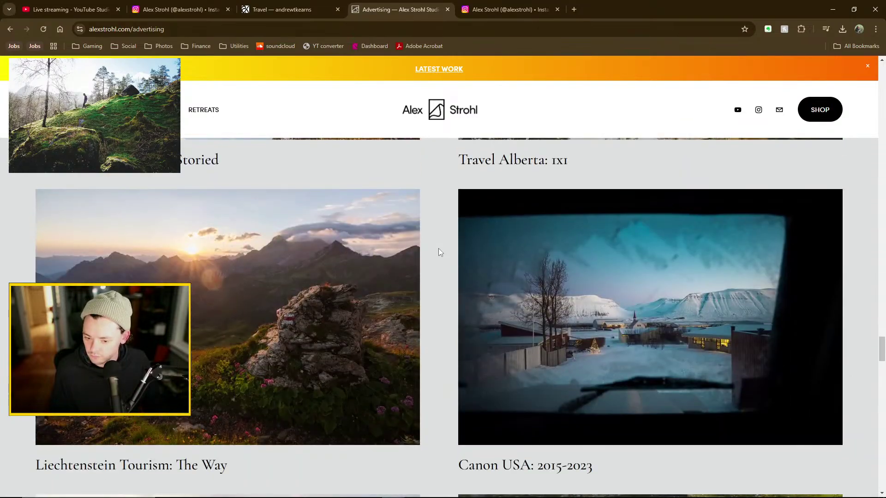
scroll(438, 251, down, 4)
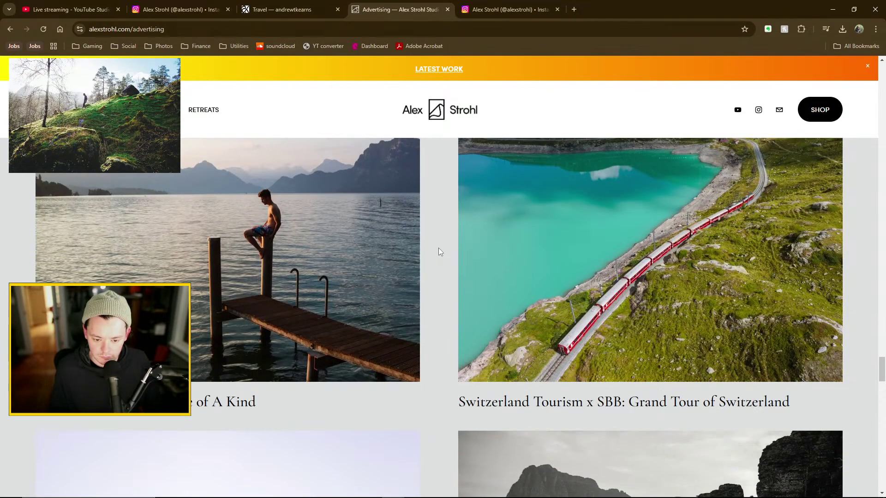
scroll(438, 251, up, 6)
scroll(438, 247, down, 7)
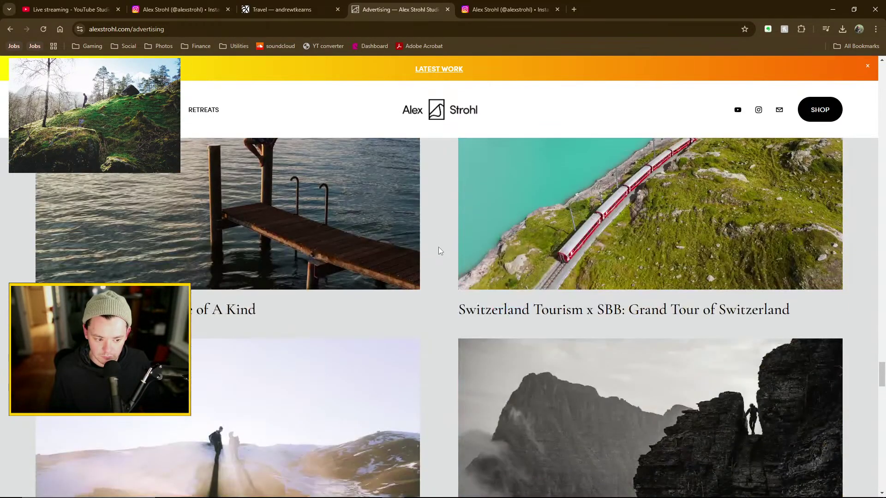
scroll(439, 247, down, 4)
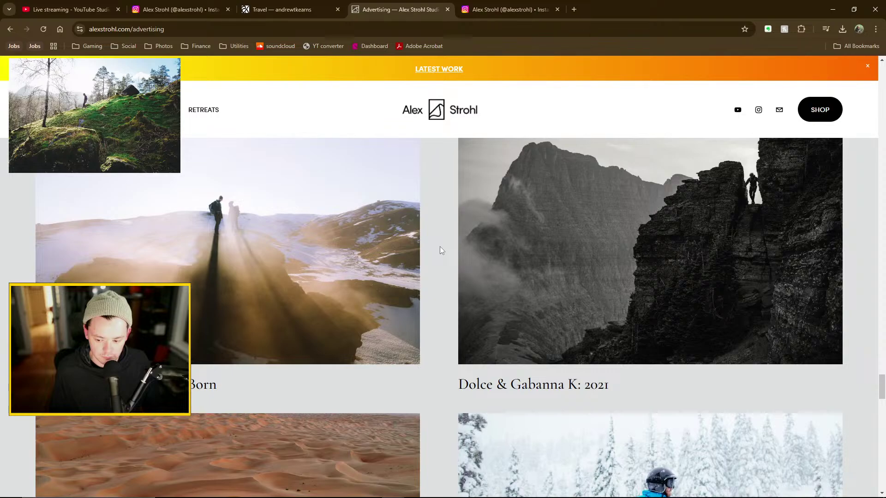
scroll(439, 250, down, 7)
scroll(439, 250, down, 4)
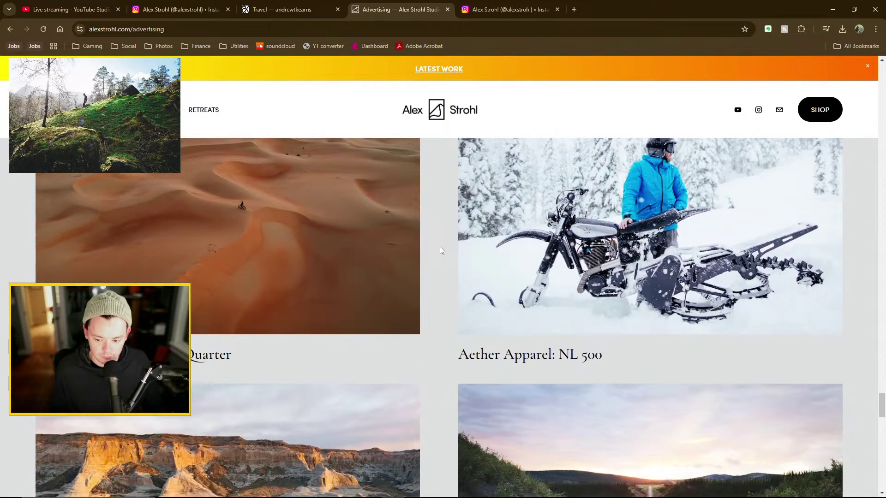
scroll(441, 251, down, 5)
scroll(440, 250, down, 3)
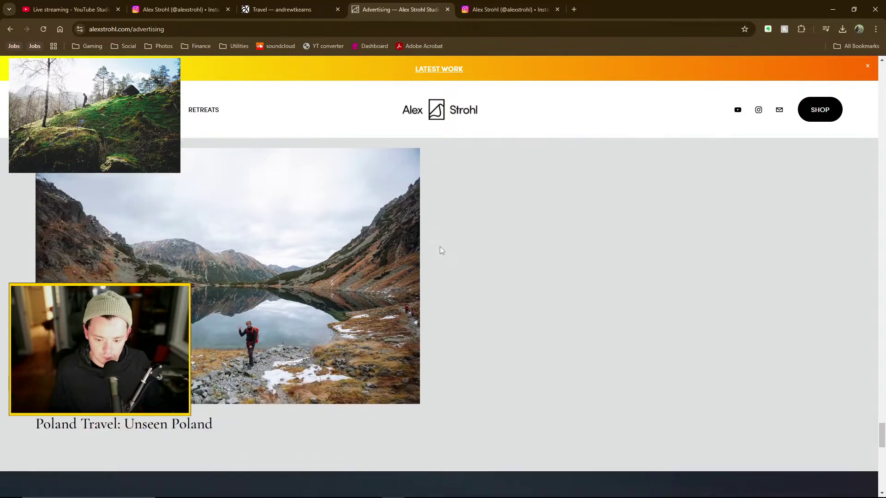
scroll(441, 250, up, 6)
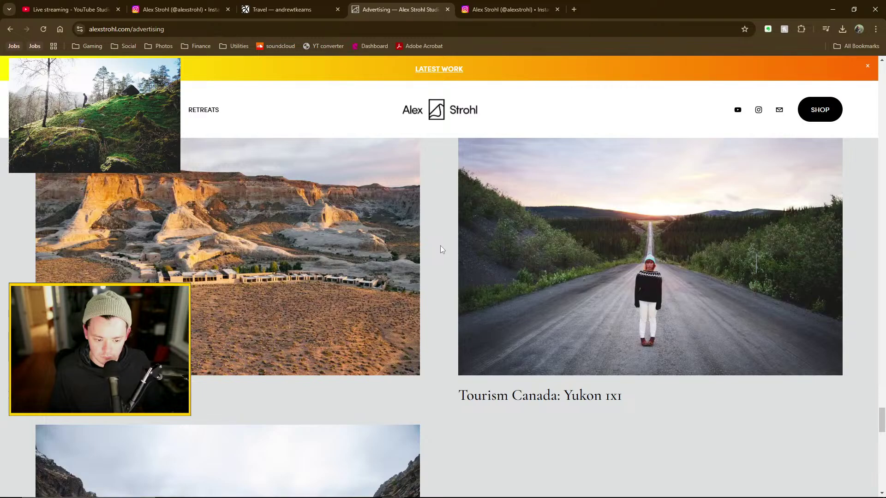
Switch to Lightroom Classic and synchronize the develop settings of the three-star car-window portrait photo to the landscape car-window photo
click(493, 9)
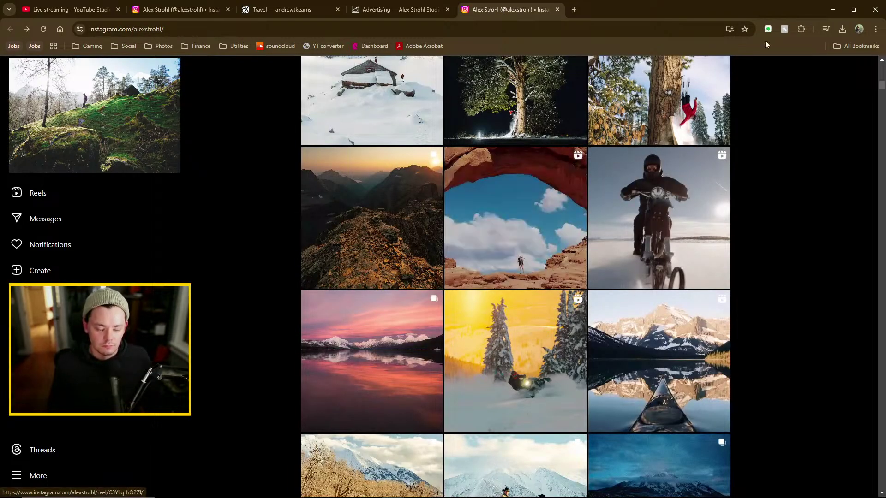
click(829, 7)
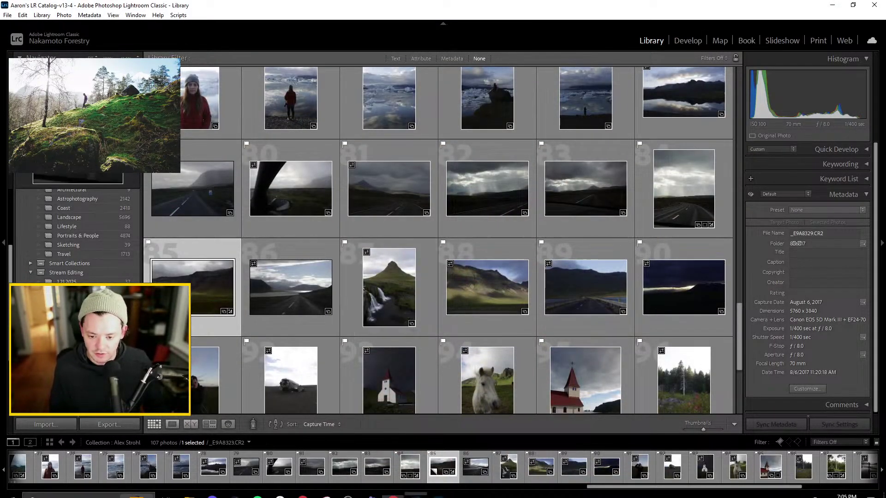
scroll(470, 265, up, 1)
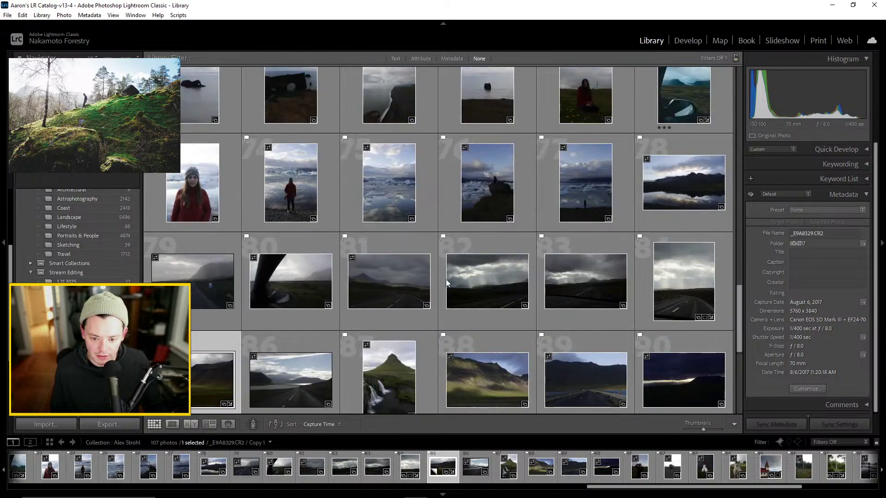
scroll(679, 104, up, 1)
click(680, 104)
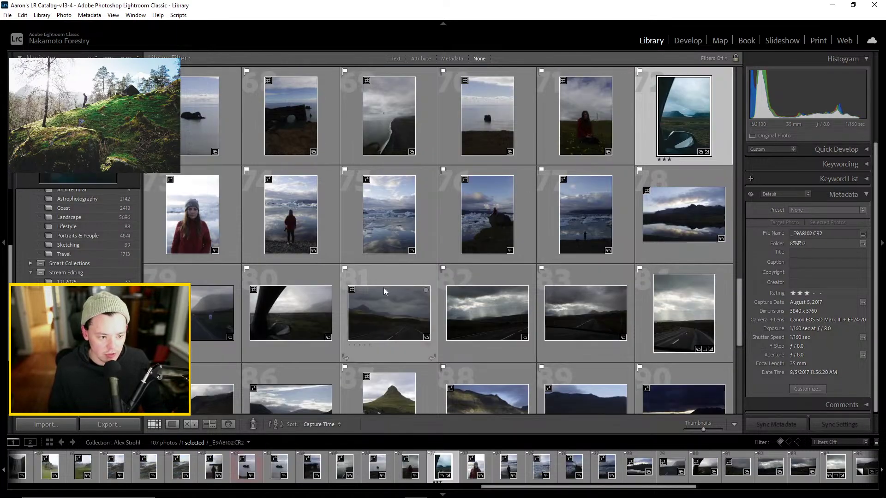
ctrl+click(290, 318)
click(839, 424)
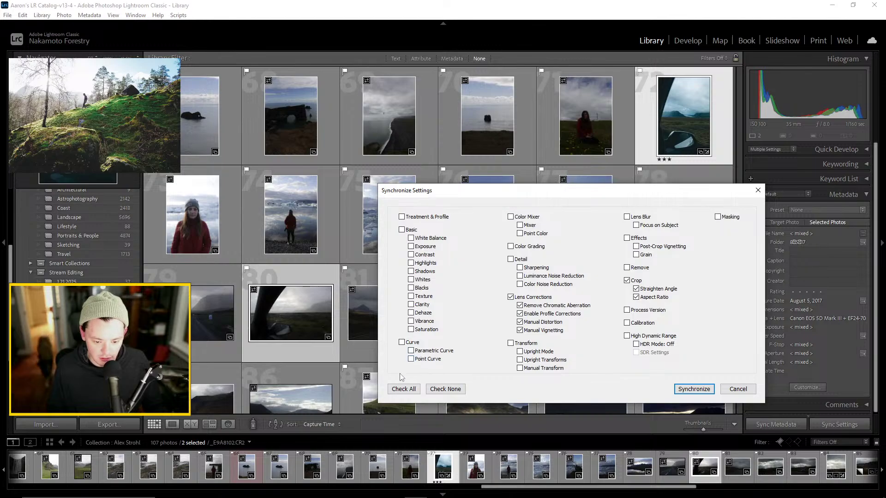
click(694, 389)
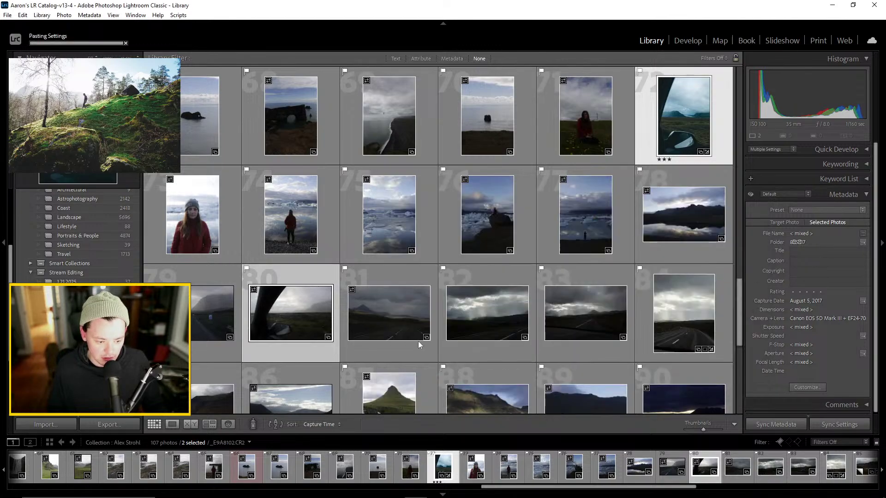
In Develop, set the landscape car-window photo's Exposure to -0.09, Highlights -75, Shadows +65, Whites +54 and Blacks -12
double_click(300, 308)
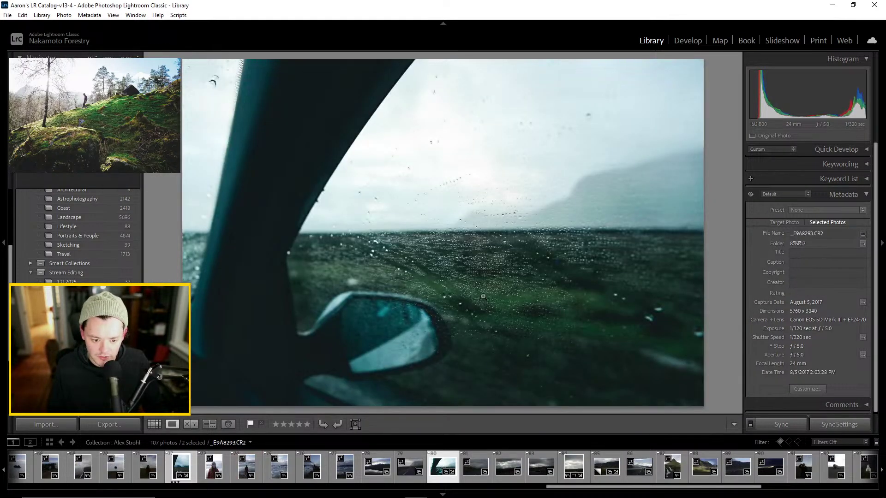
click(690, 41)
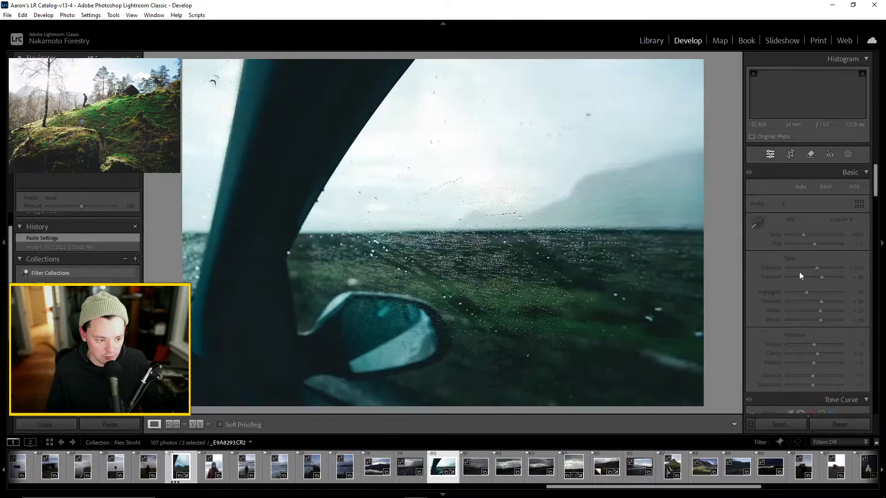
drag(814, 268, 813, 272)
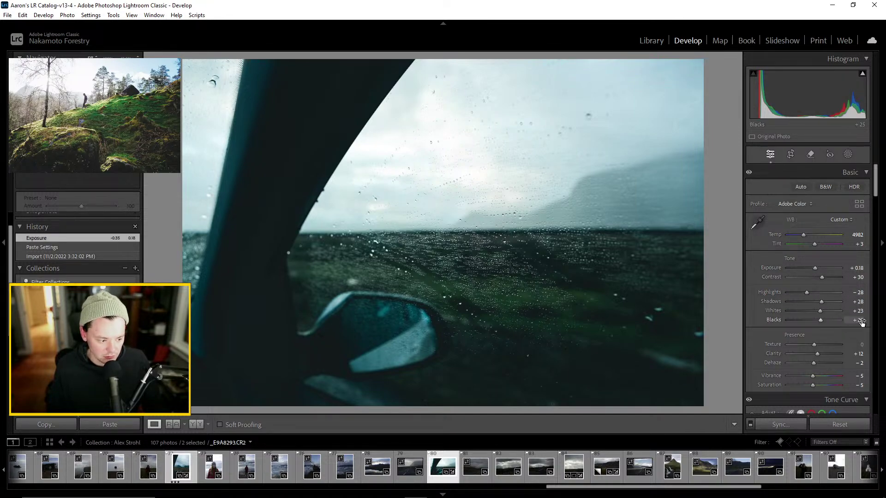
mouse_move(859, 302)
mouse_down()
mouse_move(868, 302)
mouse_move(850, 311)
mouse_up()
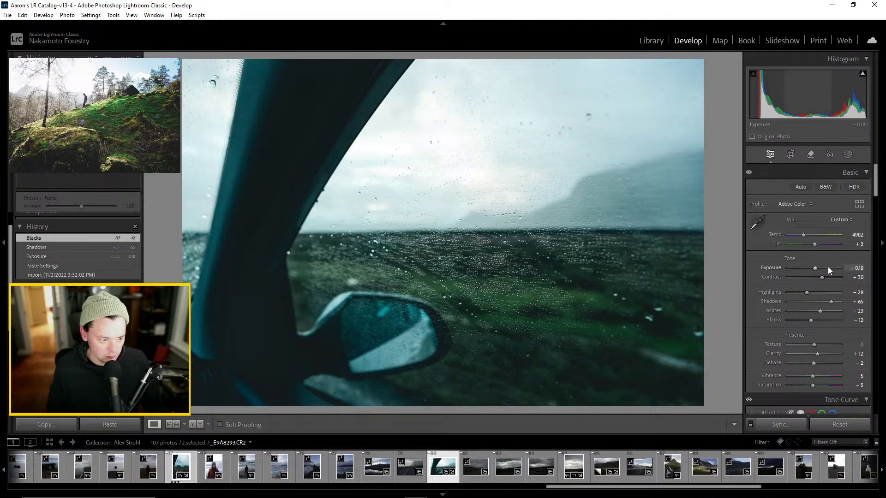
drag(814, 268, 828, 310)
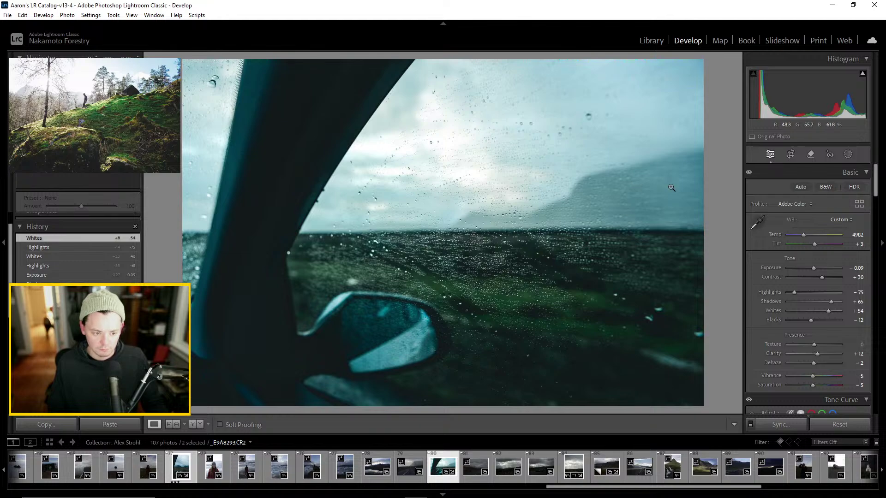
Rate the landscape car-window photo three stars in the Library and reopen it in Develop
click(648, 41)
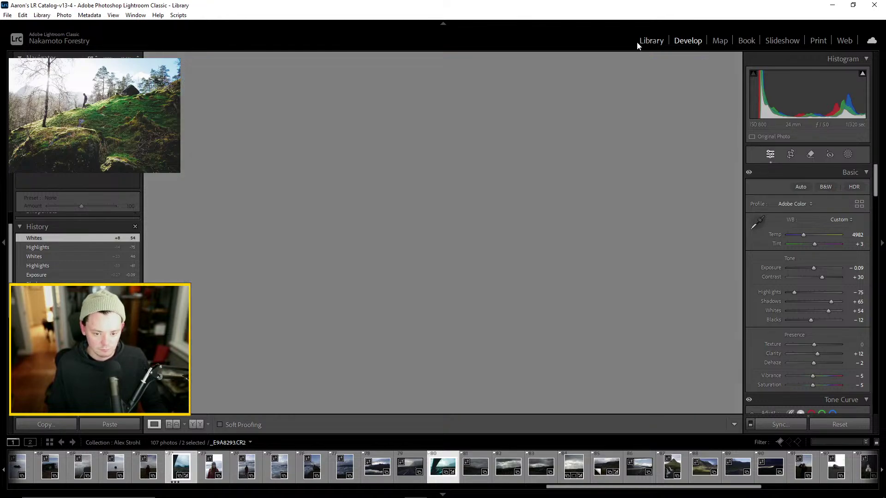
click(289, 427)
click(154, 425)
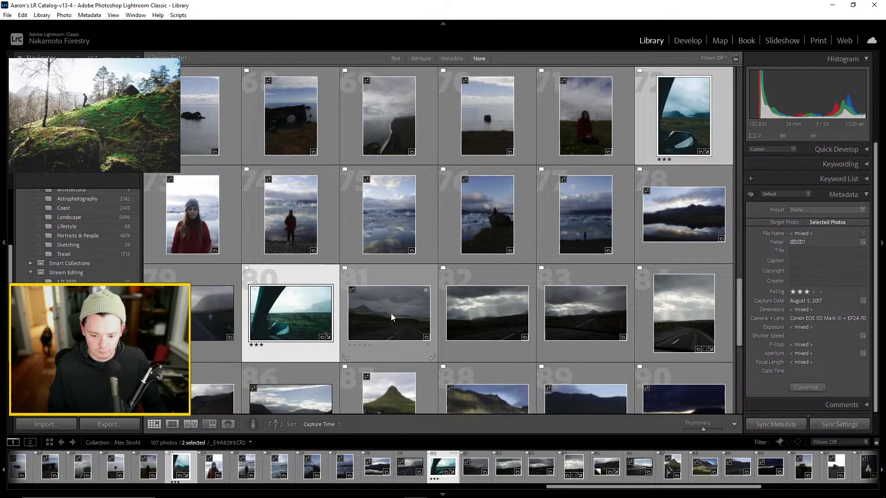
double_click(294, 304)
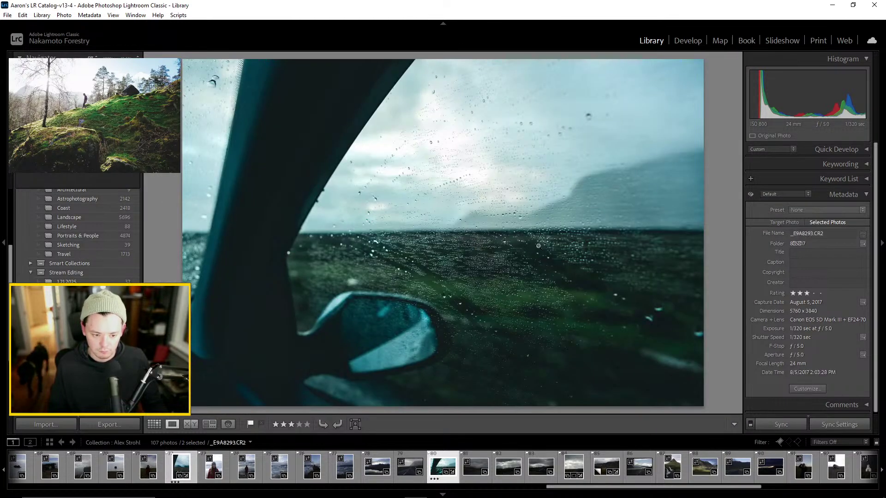
click(688, 41)
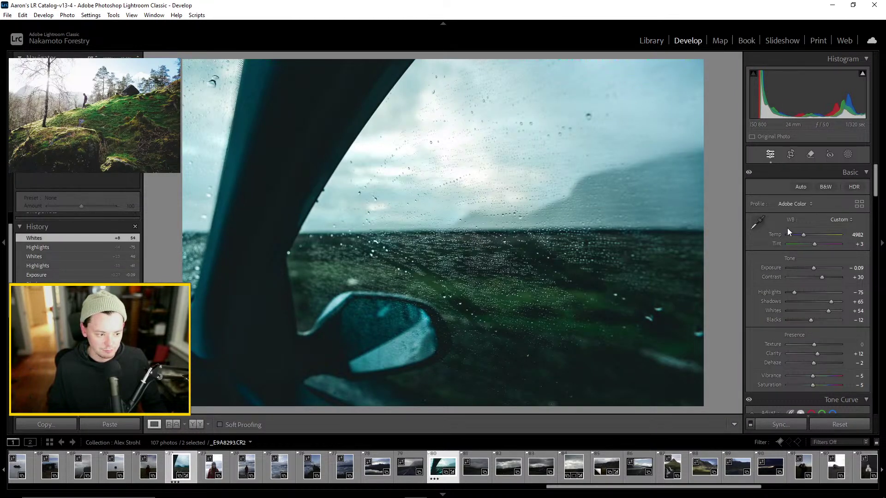
Set the landscape car-window photo's Temp to 5860 and review it enlarged in the Library before returning to the grid
drag(803, 235, 814, 235)
drag(815, 234, 807, 235)
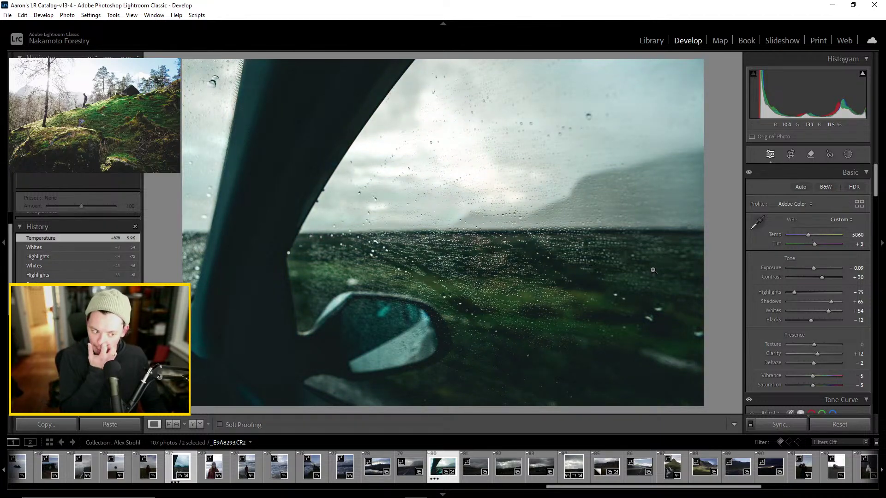
click(649, 41)
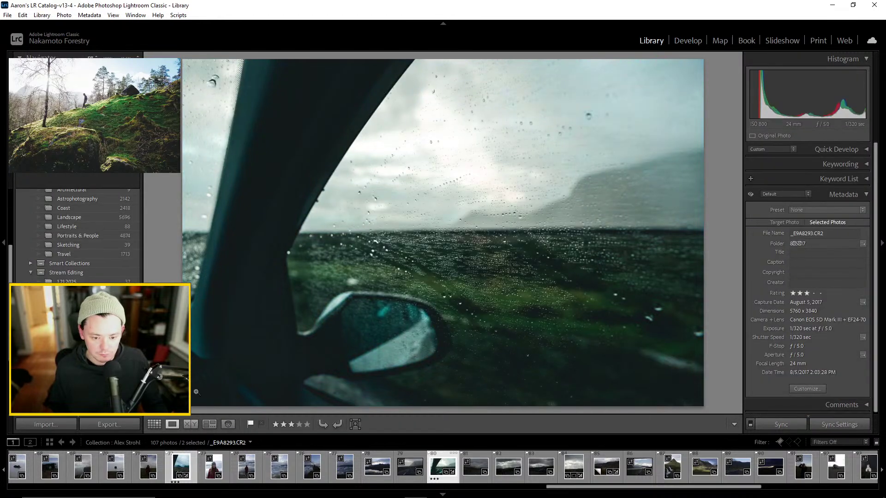
key(g)
shift+click(386, 314)
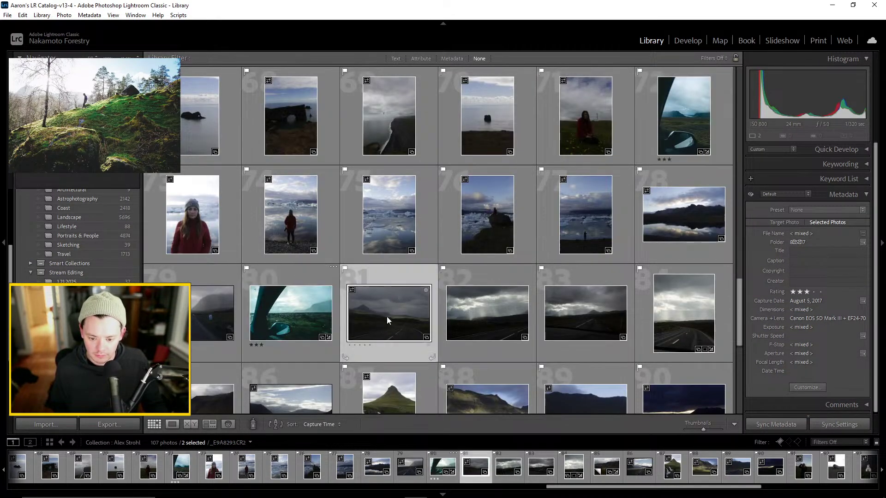
click(291, 320)
double_click(288, 314)
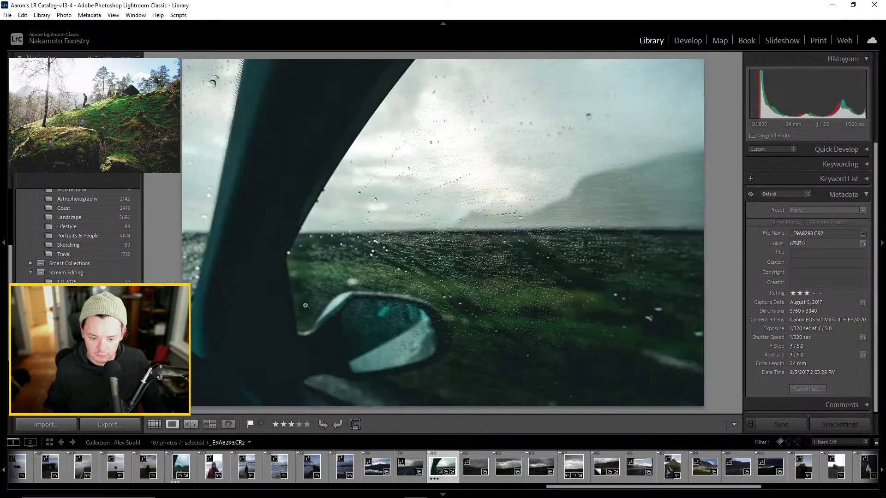
click(155, 425)
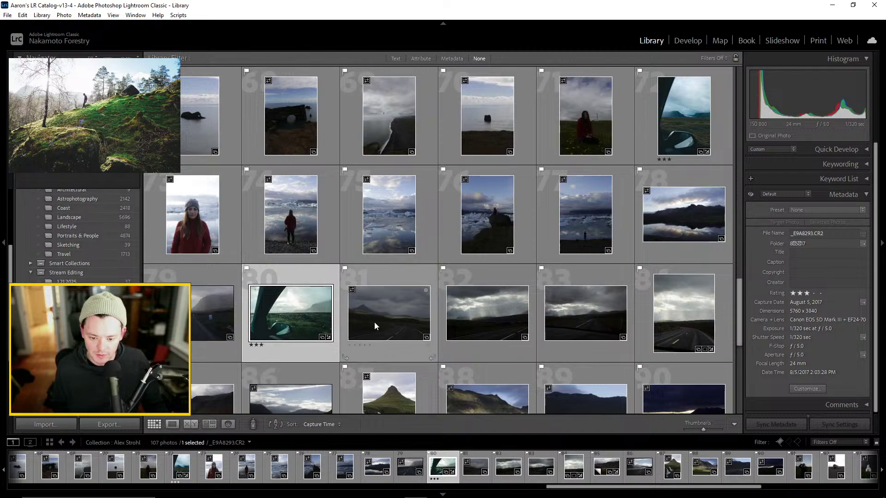
Look through the last photos of the collection in the grid and clear the photo selection
scroll(524, 340, down, 6)
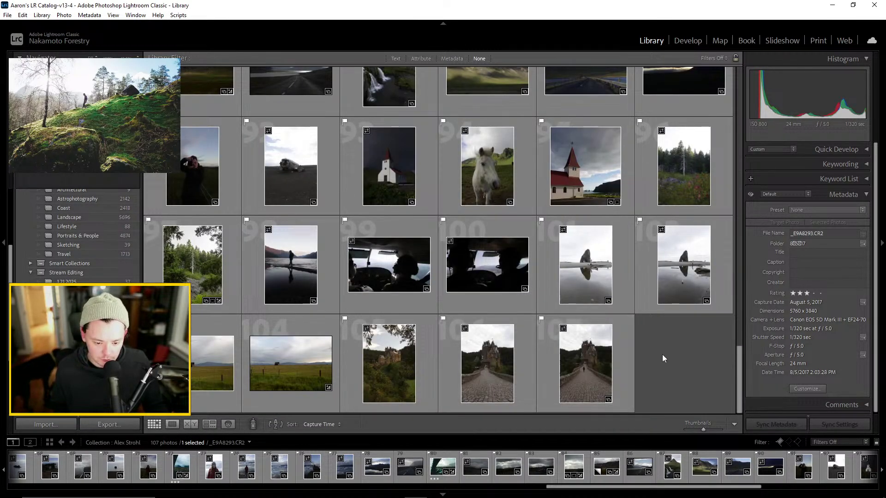
click(662, 354)
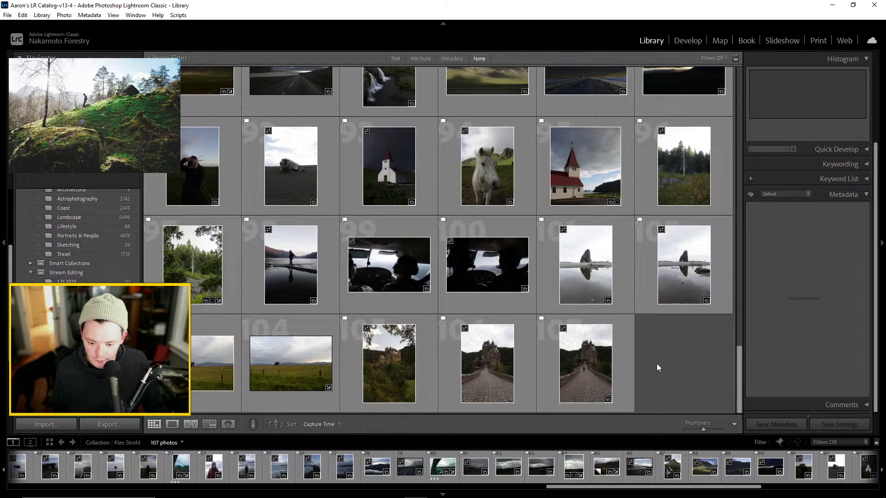
scroll(660, 362, up, 2)
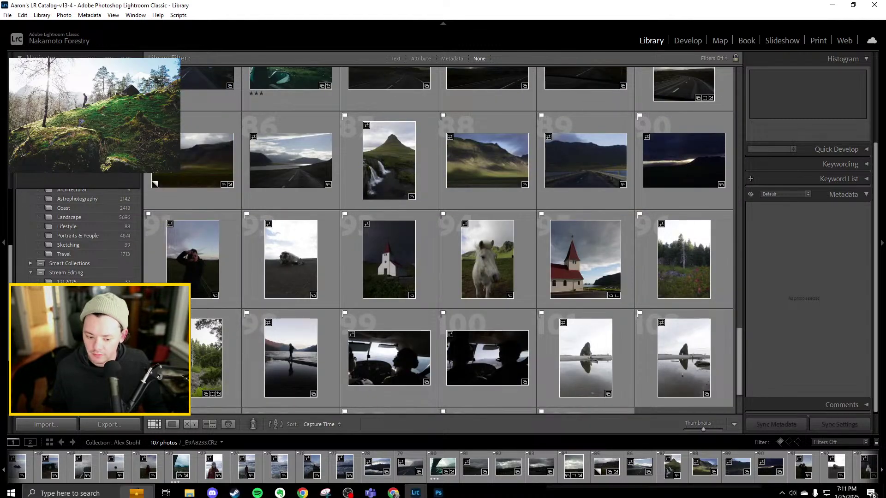
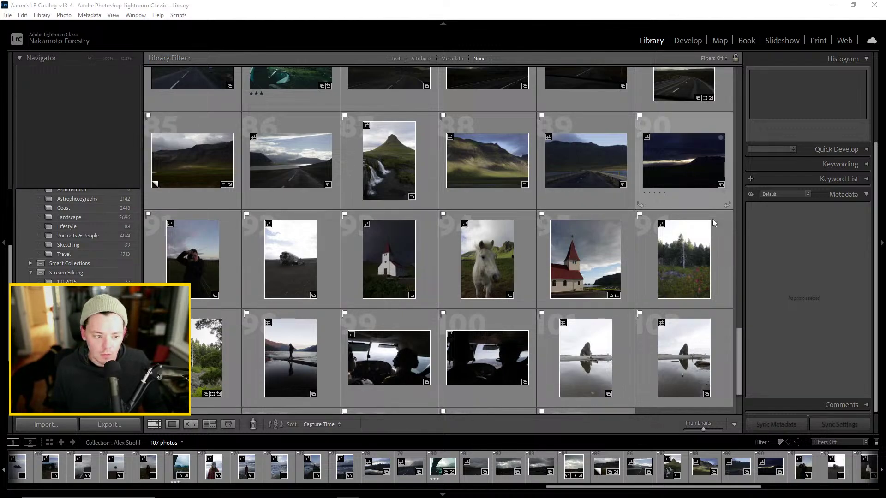
Switch to the photographer's Instagram profile in Chrome and view the Croatia post of an open window overlooking the sea
mouse_move(388, 481)
click(405, 462)
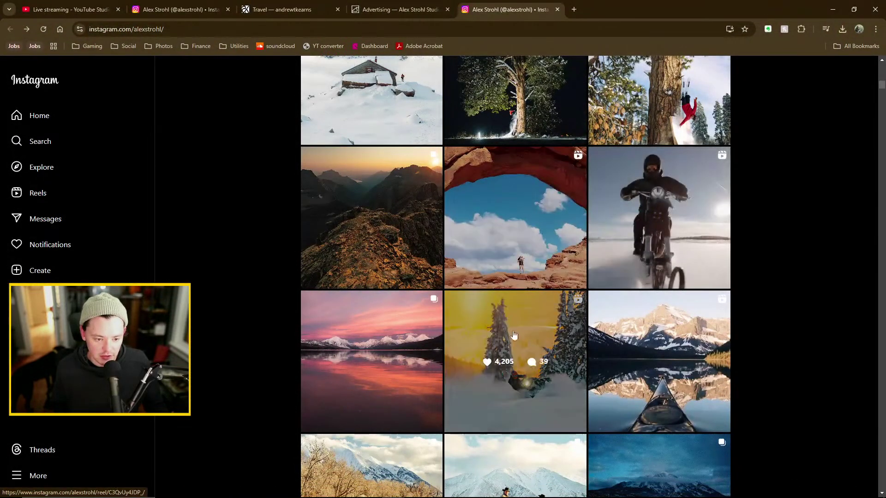
scroll(768, 315, down, 3)
scroll(768, 315, up, 15)
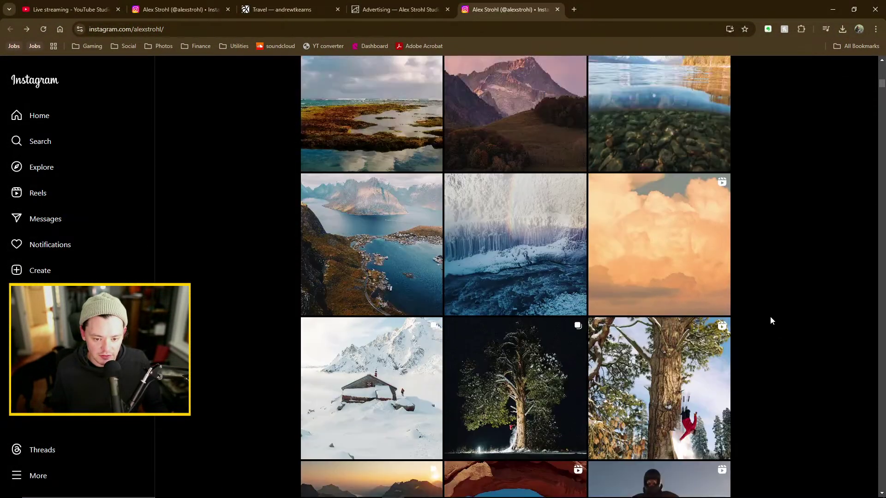
scroll(770, 316, up, 15)
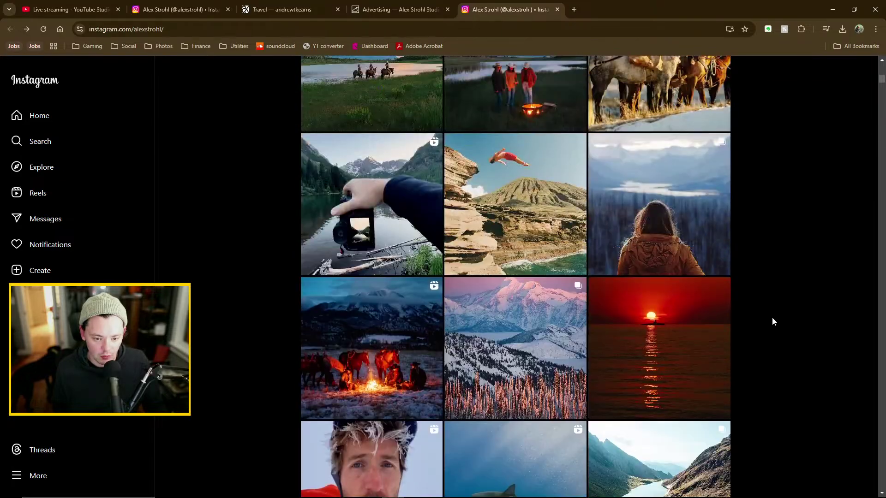
scroll(773, 316, up, 15)
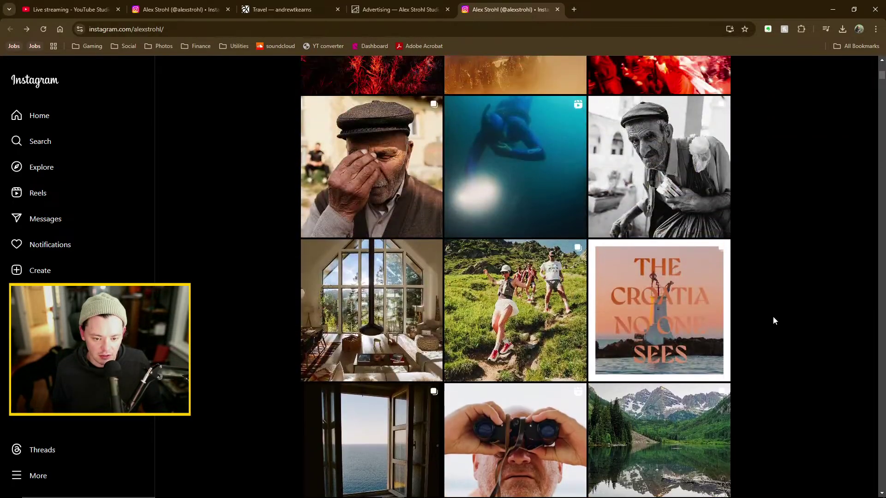
scroll(773, 317, down, 5)
click(391, 203)
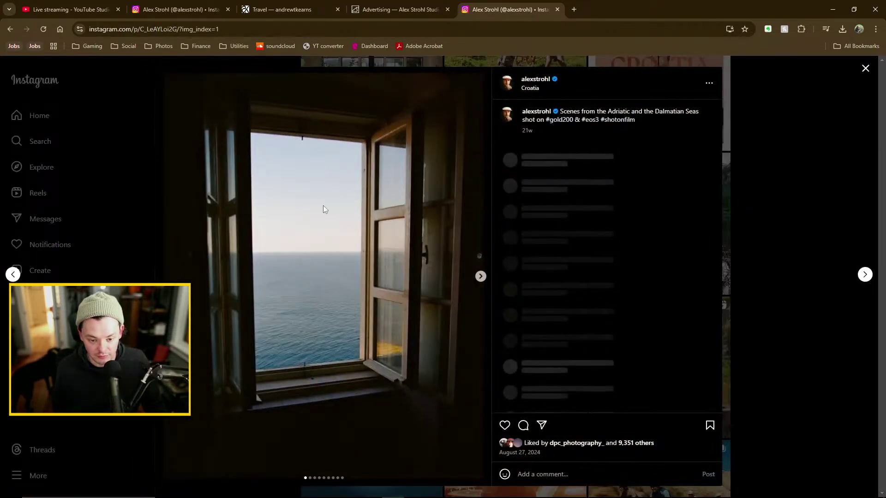
click(865, 69)
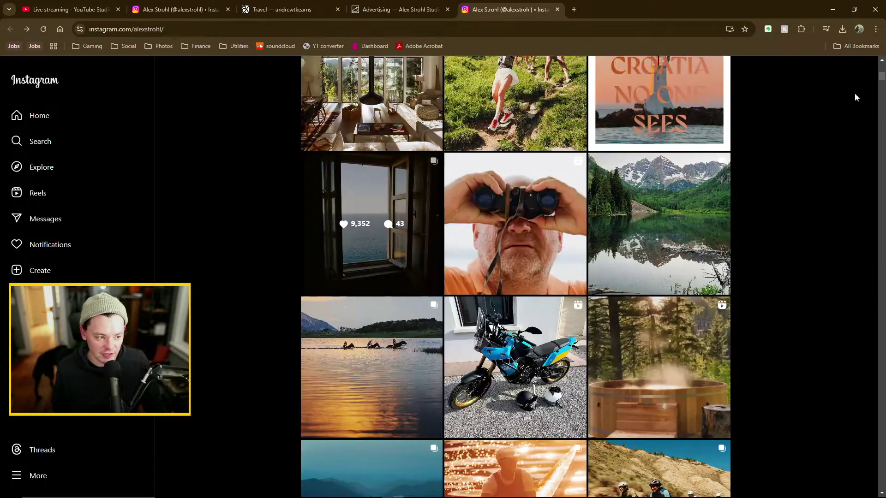
Browse the older posts on the profile and briefly open the reel of the red rock arch
scroll(772, 222, up, 4)
scroll(773, 231, down, 14)
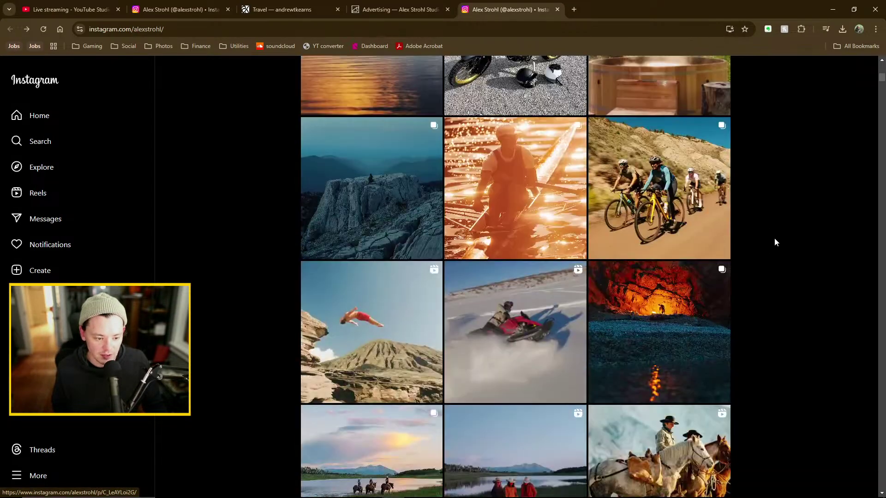
scroll(769, 247, down, 20)
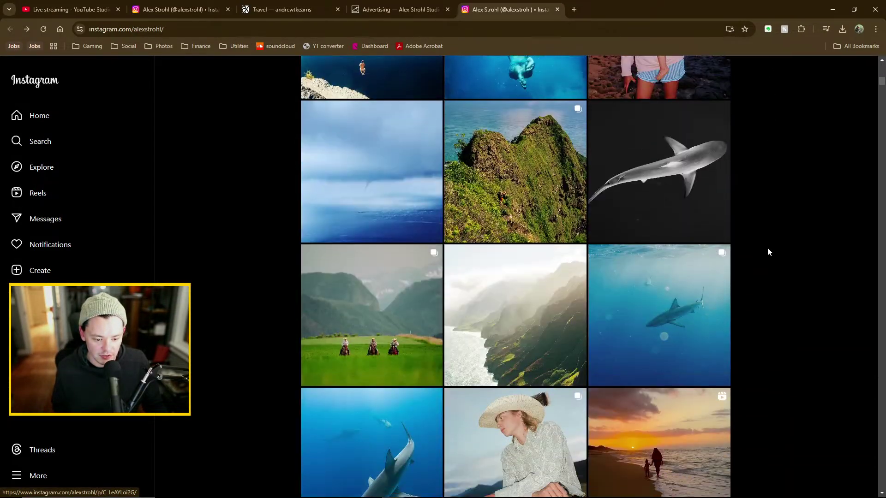
scroll(767, 249, down, 14)
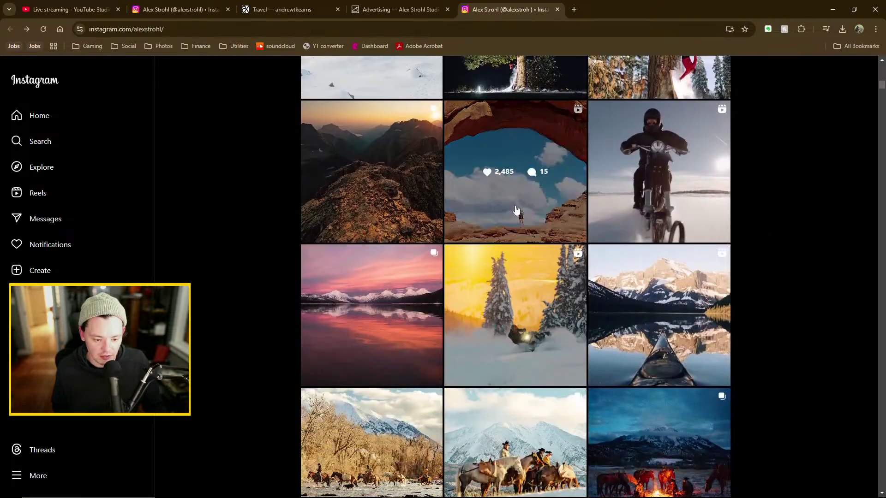
click(510, 147)
click(807, 132)
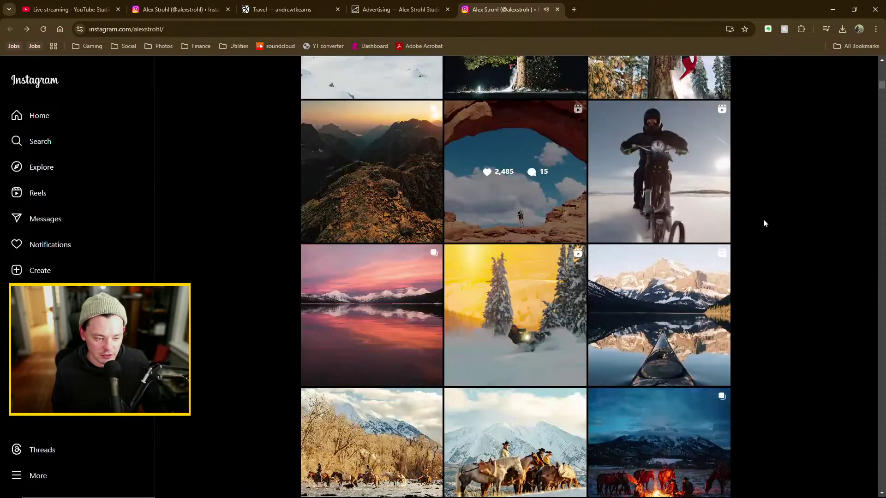
Continue down the profile grid and view the Salomon post of a rock outcrop framed by a dark stone opening
scroll(760, 226, down, 4)
scroll(759, 251, down, 15)
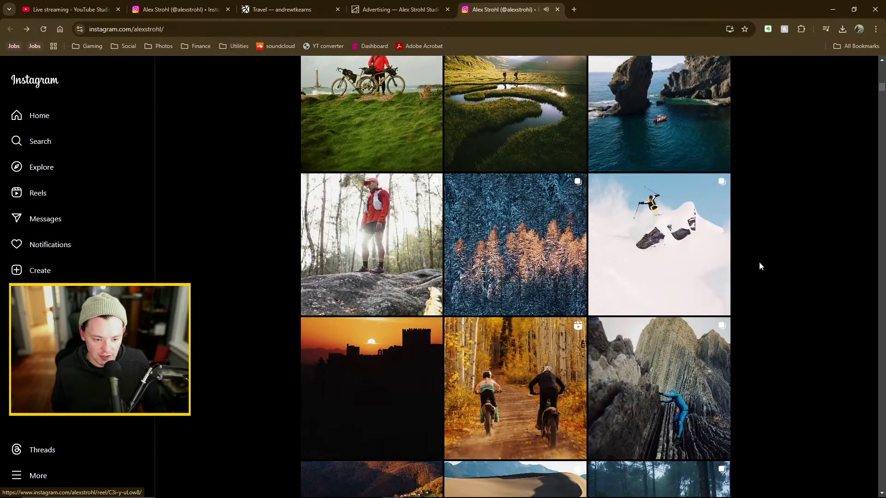
scroll(759, 263, down, 12)
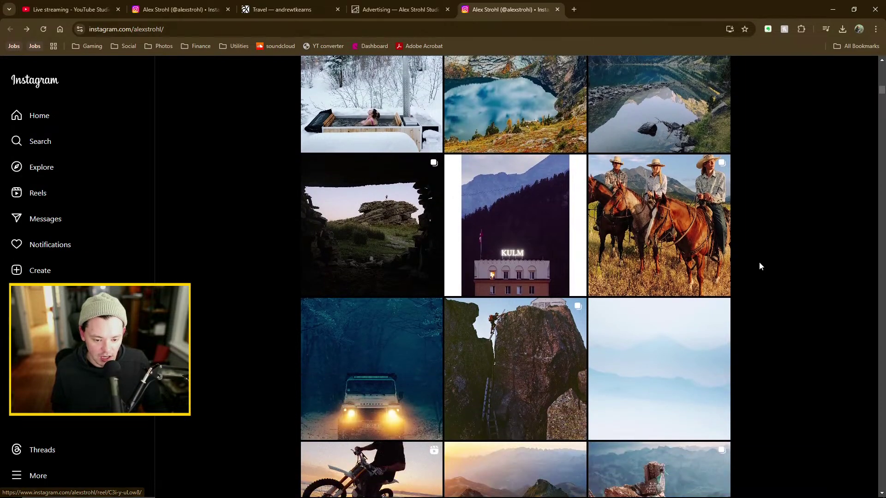
click(376, 184)
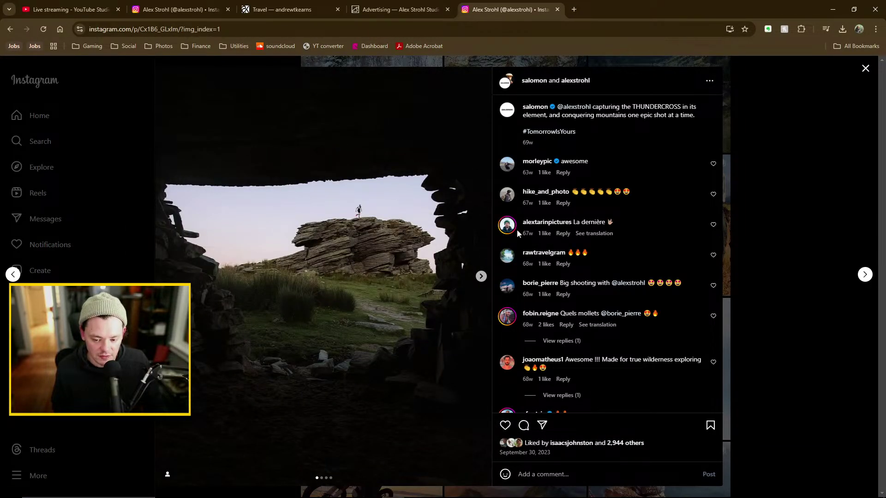
click(768, 235)
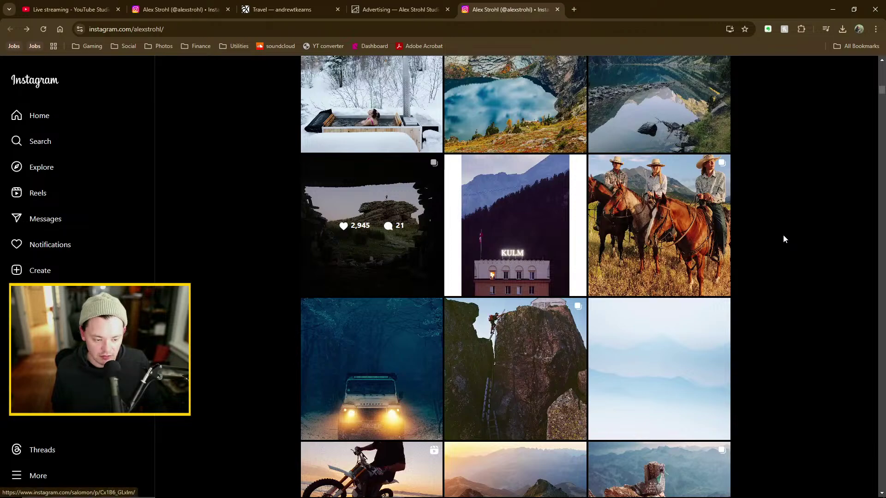
Examine the colours and light of the older Instagram posts down to the waterfall and night-cabin photos
scroll(788, 236, down, 4)
scroll(789, 240, down, 10)
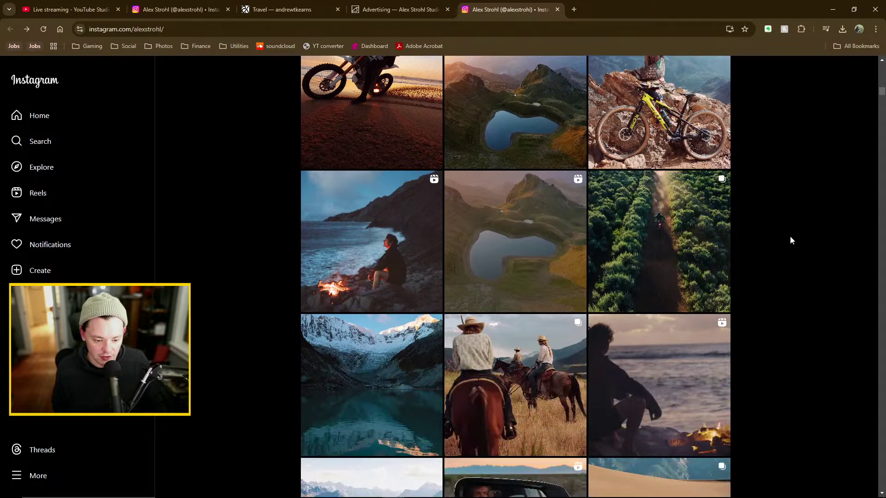
scroll(784, 233, down, 6)
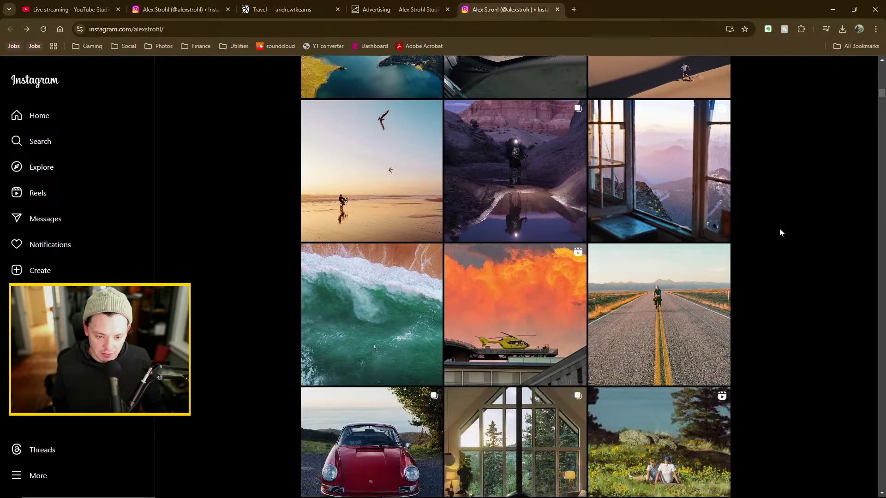
scroll(788, 240, down, 5)
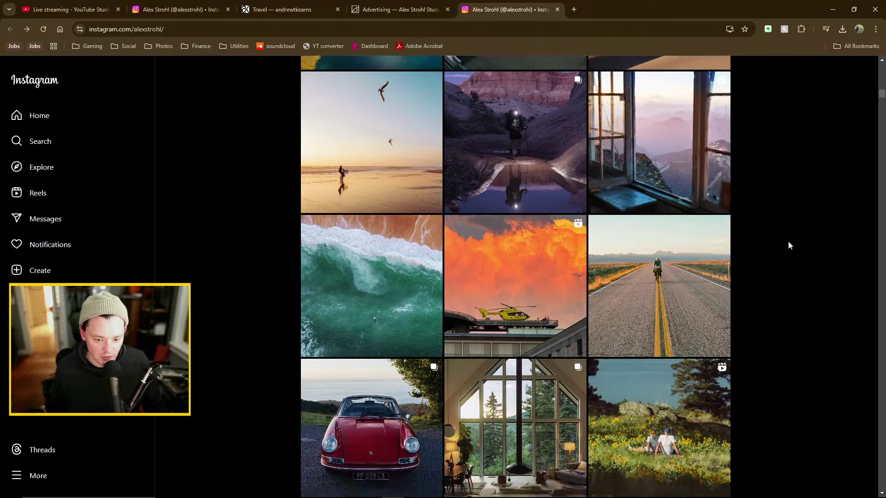
scroll(788, 244, down, 13)
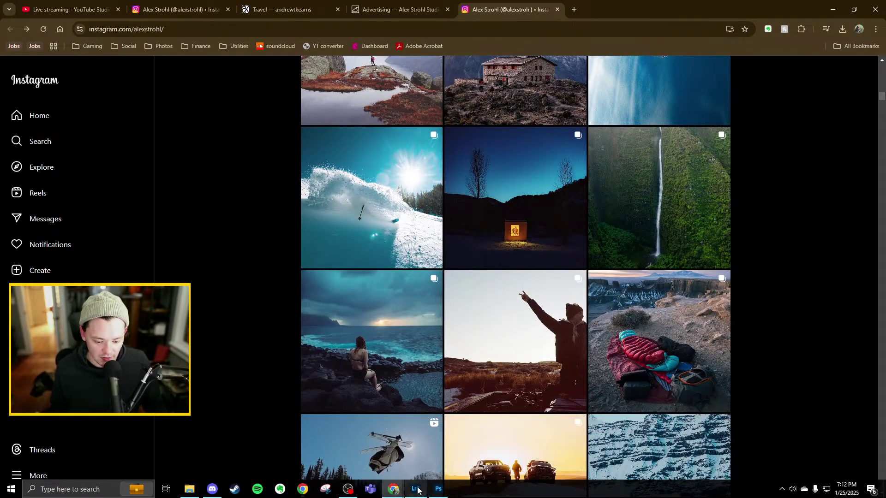
Switch to Lightroom Classic and preview the portrait photo of the sea stack reflected in water
click(415, 490)
scroll(533, 291, down, 3)
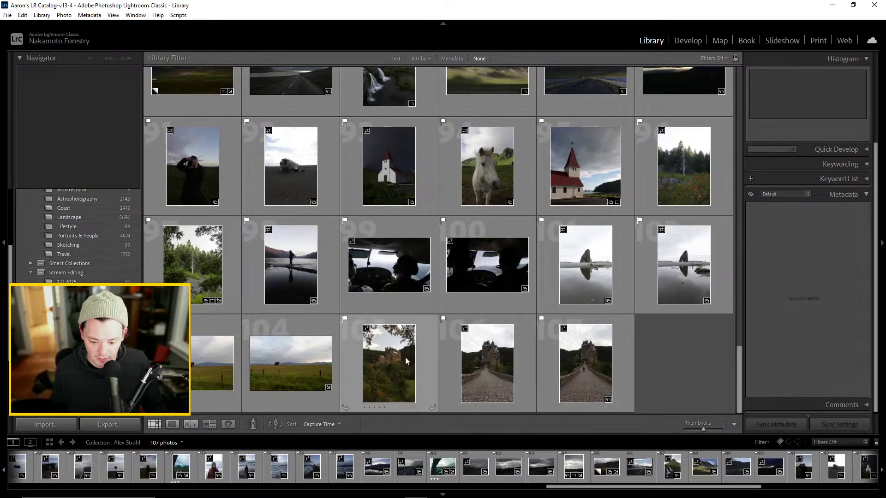
double_click(563, 270)
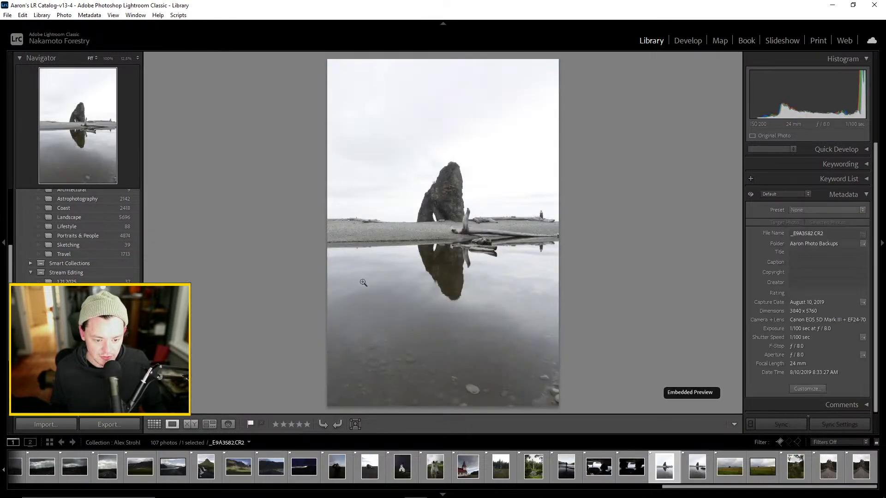
click(153, 424)
Look back through the collection for an edit candidate and preview the landscape photo of dark horses seen from the car
scroll(369, 248, up, 3)
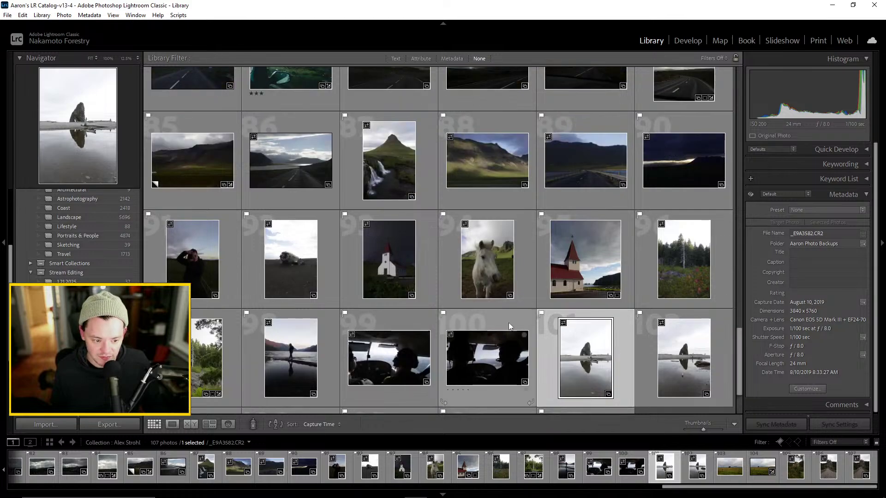
scroll(234, 277, up, 5)
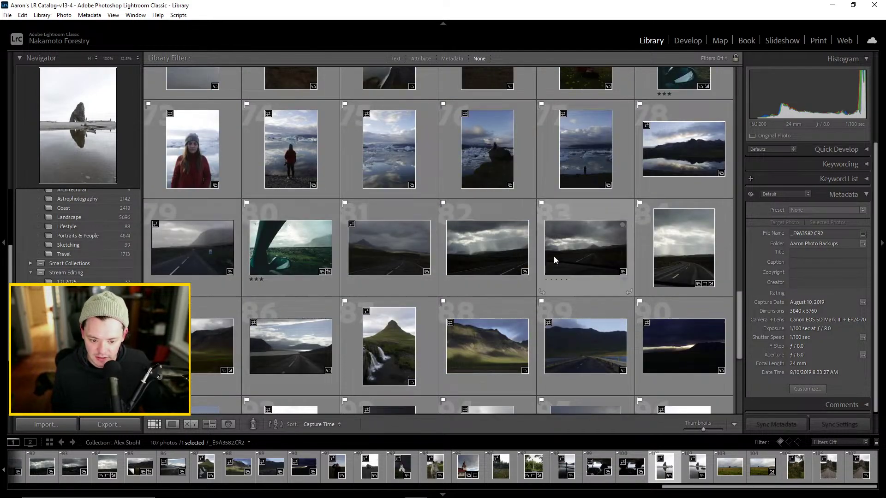
scroll(470, 293, up, 2)
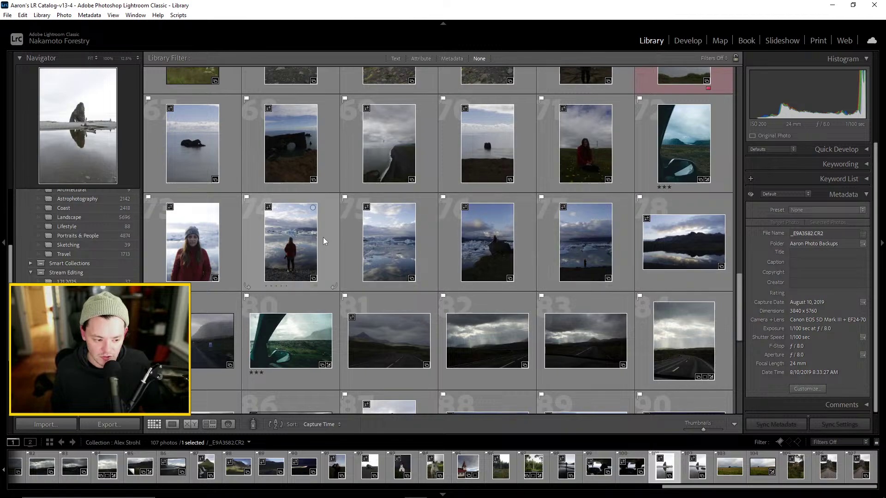
scroll(350, 238, up, 2)
scroll(441, 250, up, 6)
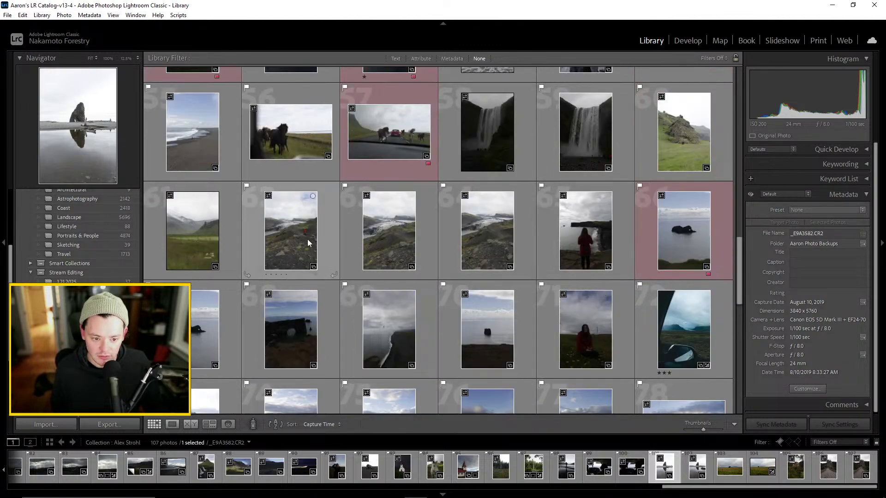
scroll(461, 286, down, 2)
double_click(264, 229)
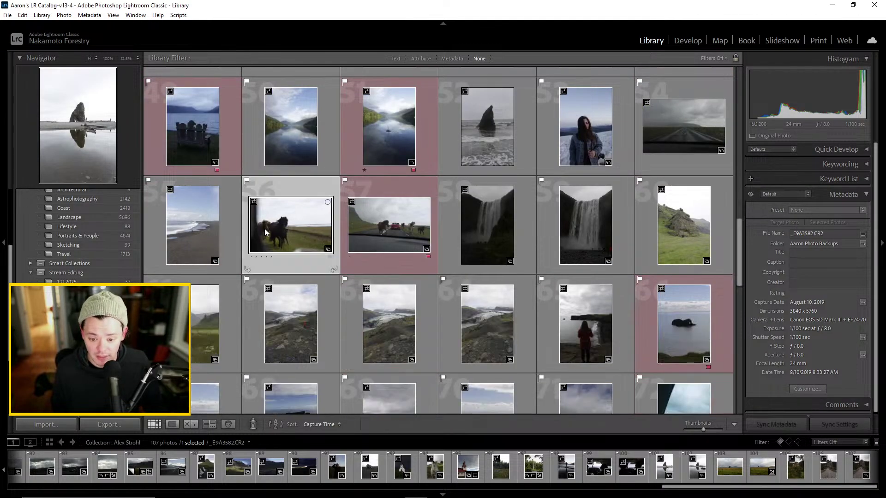
click(154, 424)
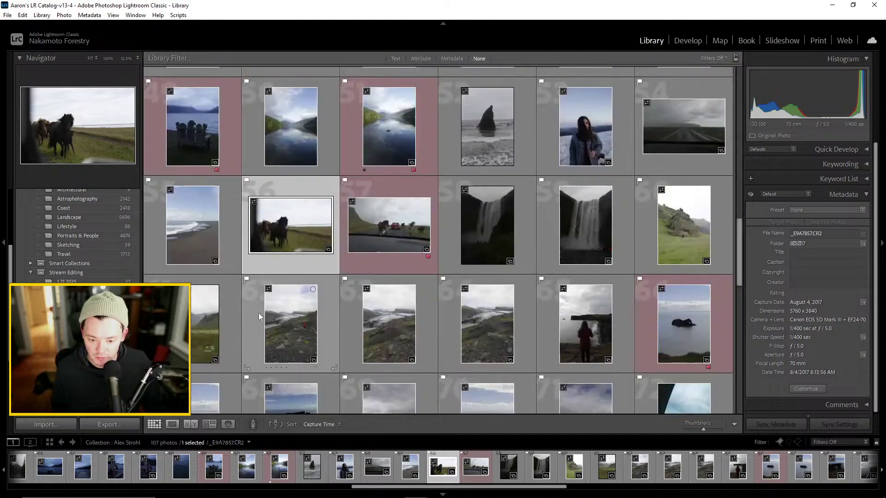
Preview the photo of horses crossing the road and the cloudy mountain-road photo near the start of the collection
double_click(380, 228)
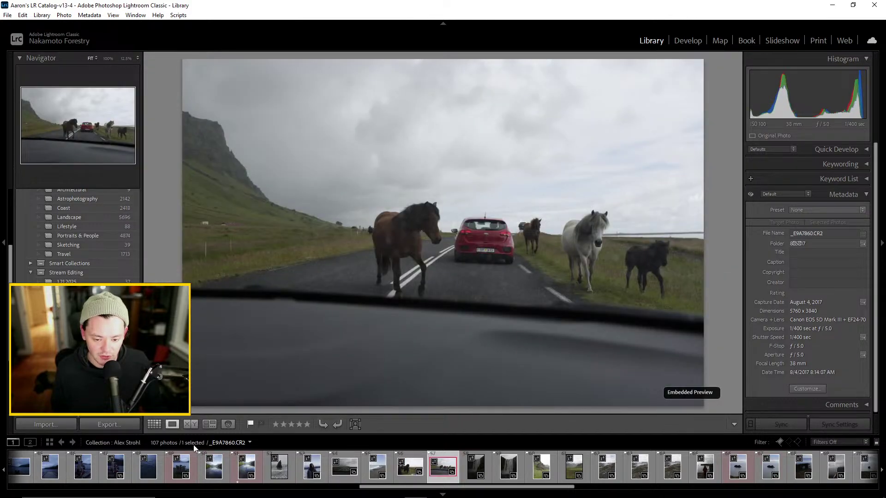
click(155, 426)
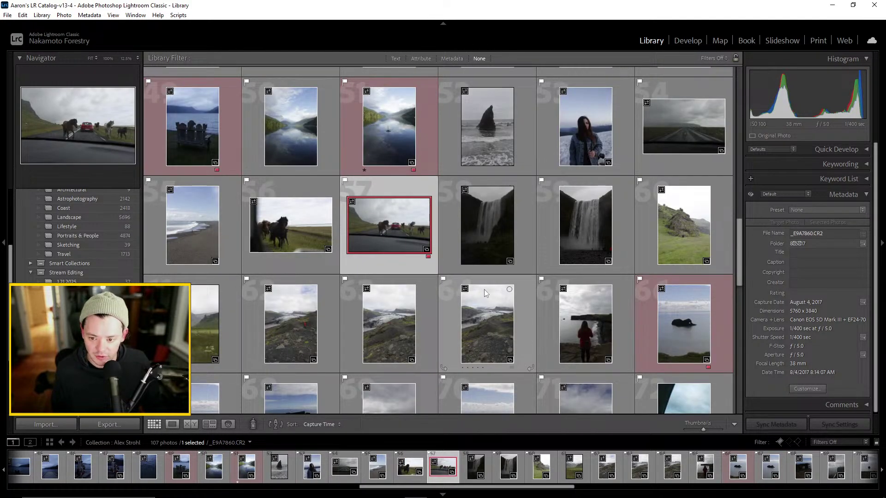
scroll(535, 284, up, 5)
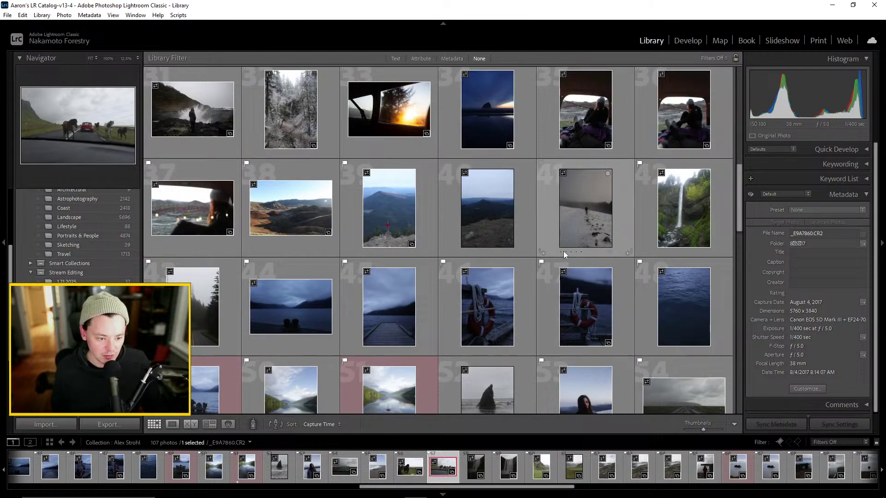
scroll(563, 251, up, 2)
scroll(507, 277, up, 5)
scroll(480, 251, down, 2)
scroll(497, 246, up, 3)
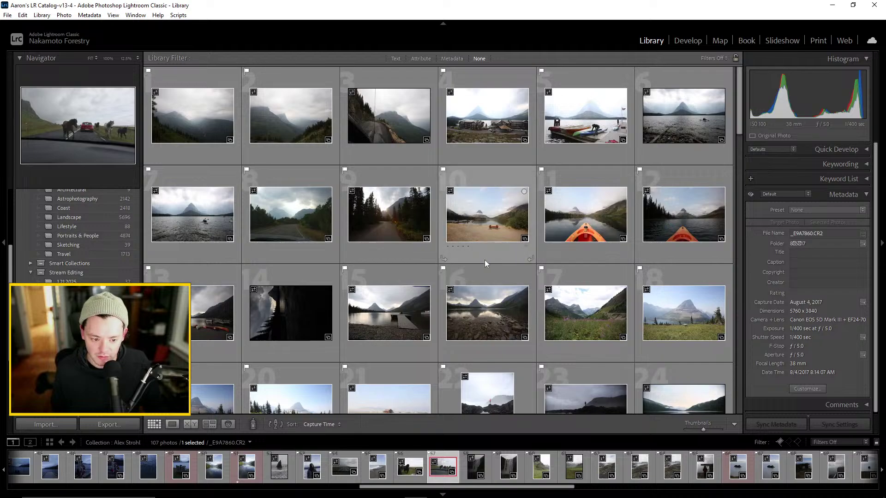
double_click(404, 120)
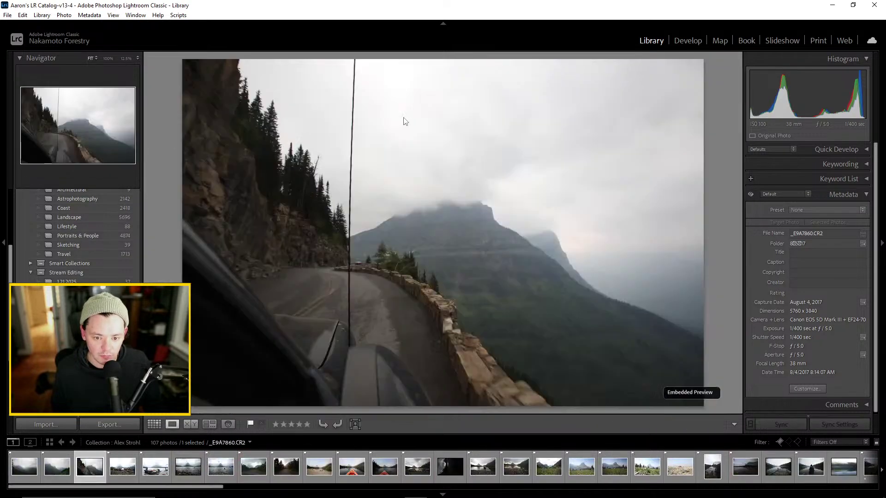
click(154, 424)
scroll(409, 281, down, 1)
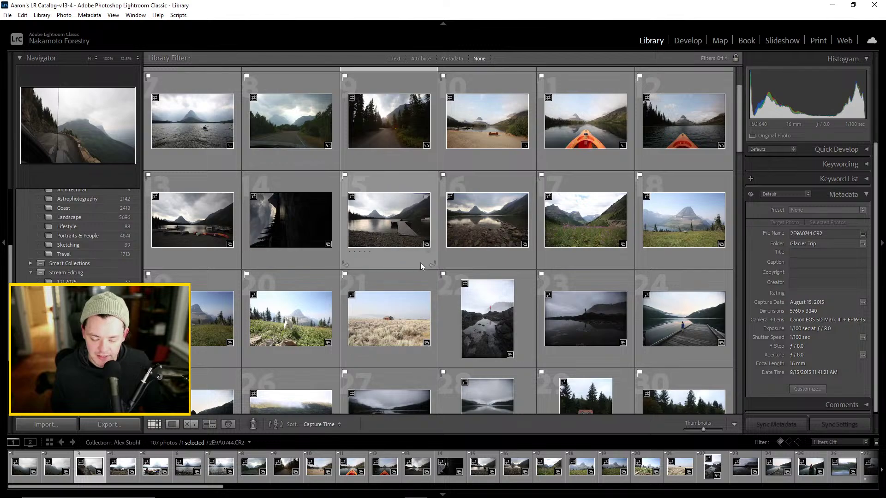
Preview the dark sideways lake silhouette and the bright lakeside mountain photo as edit candidates
double_click(313, 230)
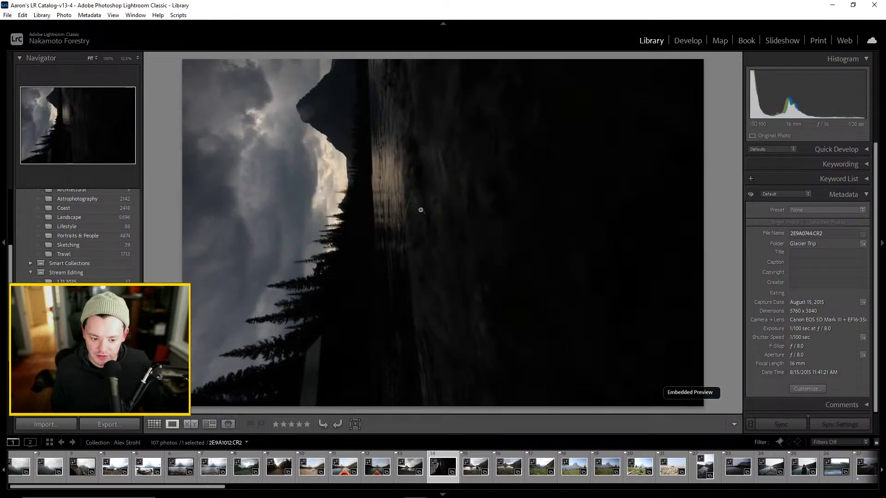
click(154, 424)
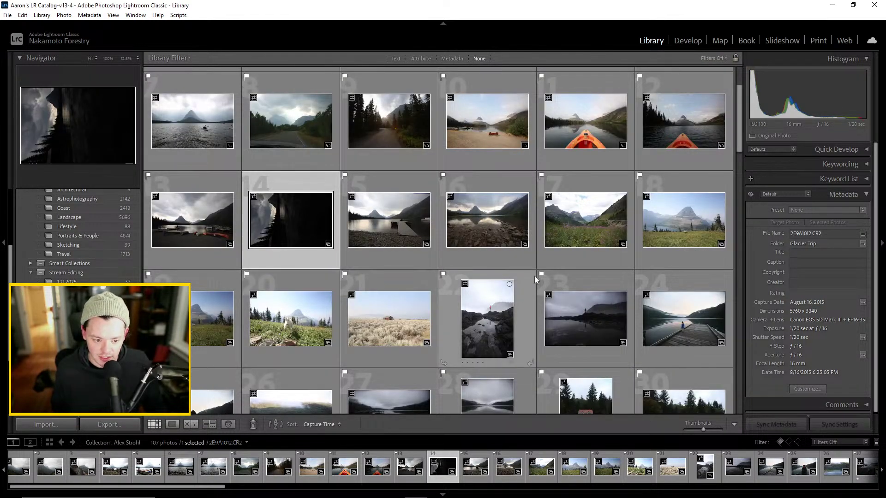
scroll(576, 217, up, 1)
click(522, 124)
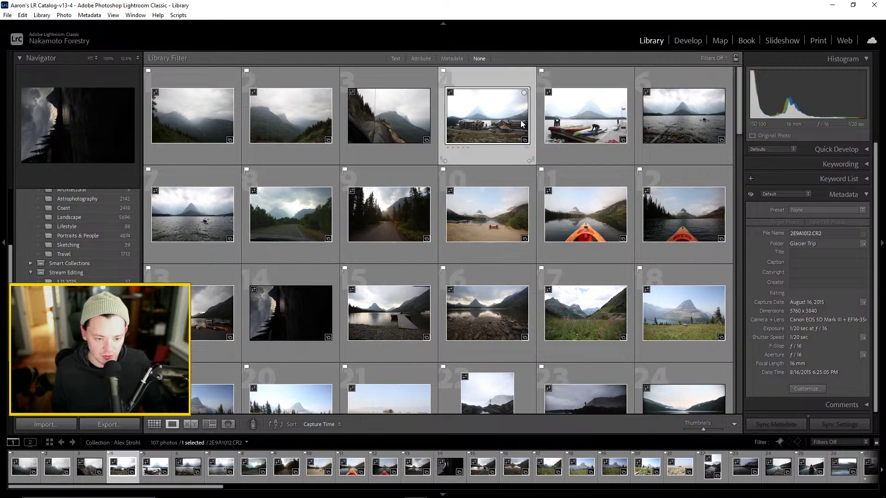
double_click(522, 123)
double_click(207, 344)
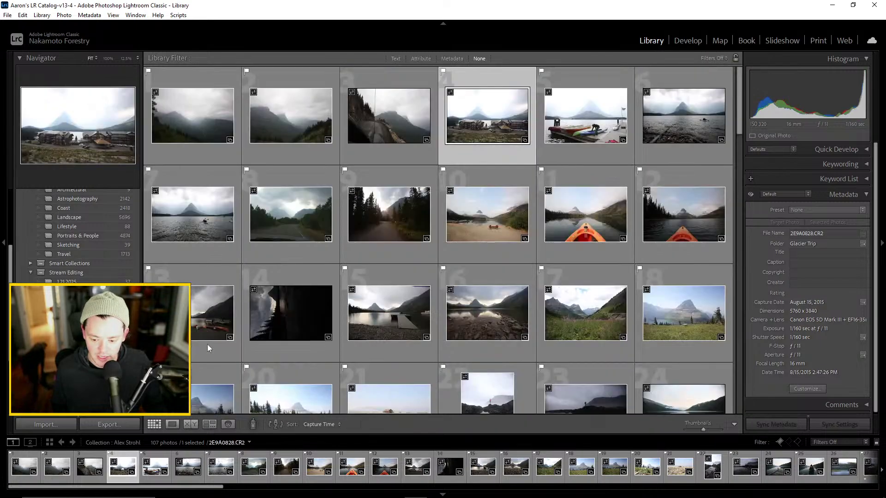
Reopen the cloudy mountain-road photo taken from the car and inspect it at a closer zoom
double_click(370, 119)
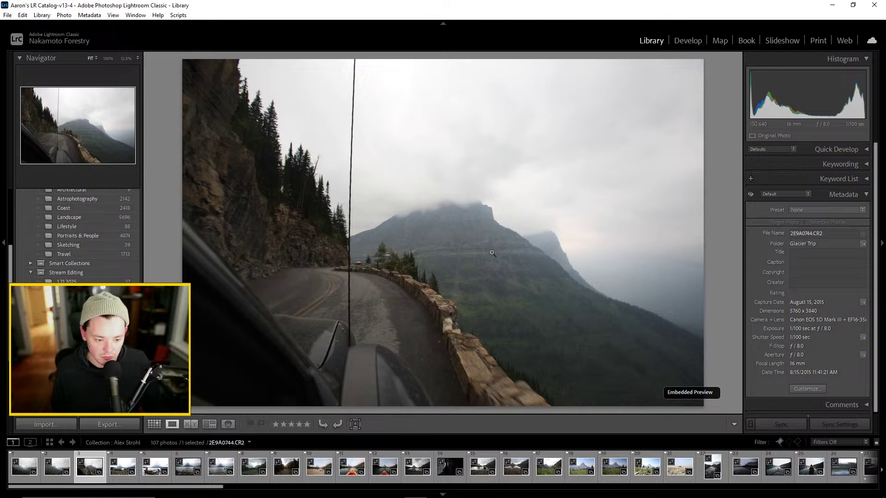
click(432, 232)
click(463, 222)
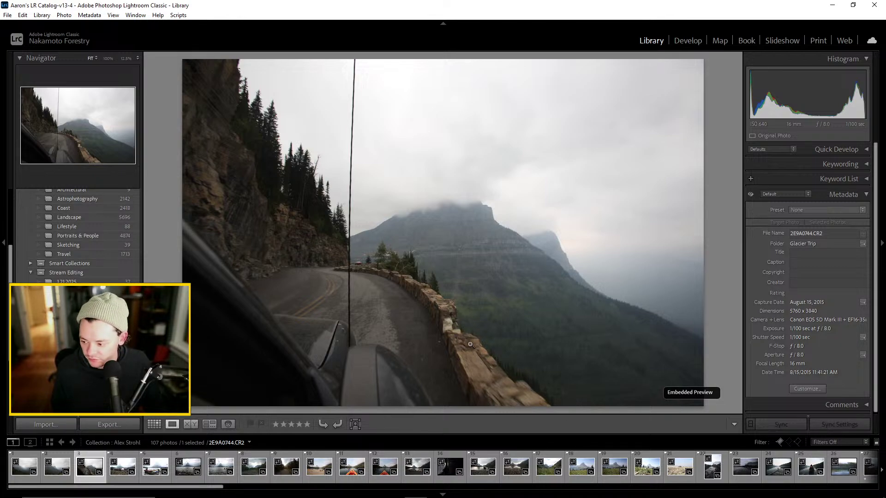
click(155, 423)
Look further through the collection and preview the landscape photo of the car mirror through a rainy window
scroll(480, 274, down, 12)
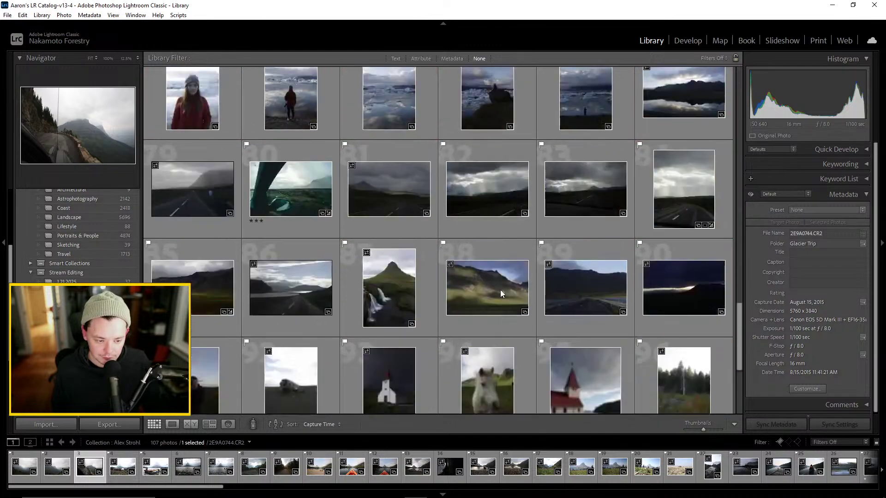
scroll(501, 287, down, 2)
scroll(502, 287, up, 2)
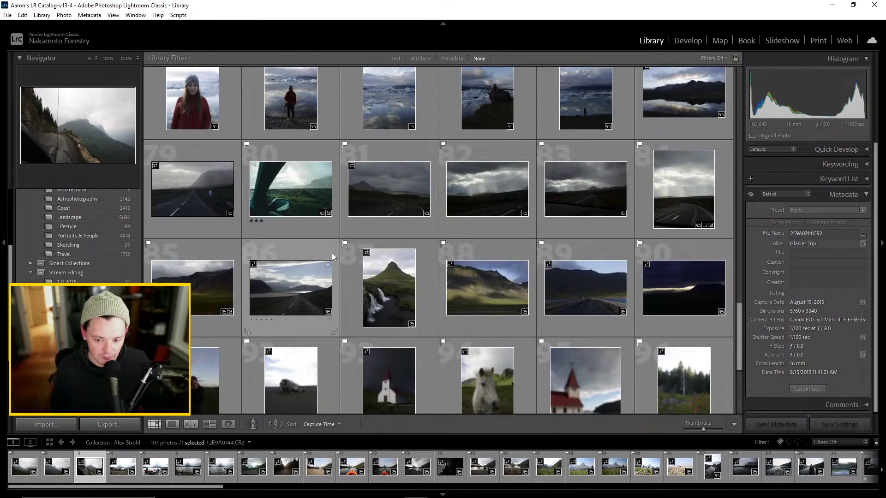
scroll(331, 253, up, 2)
double_click(295, 287)
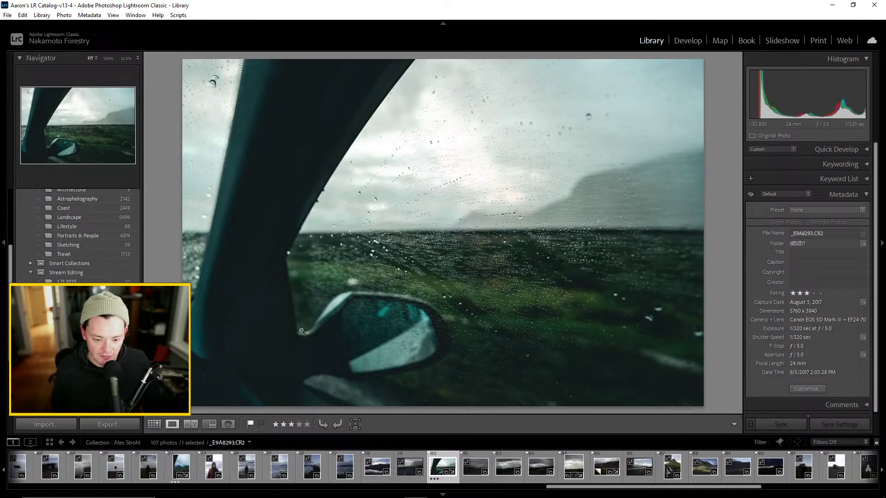
click(155, 423)
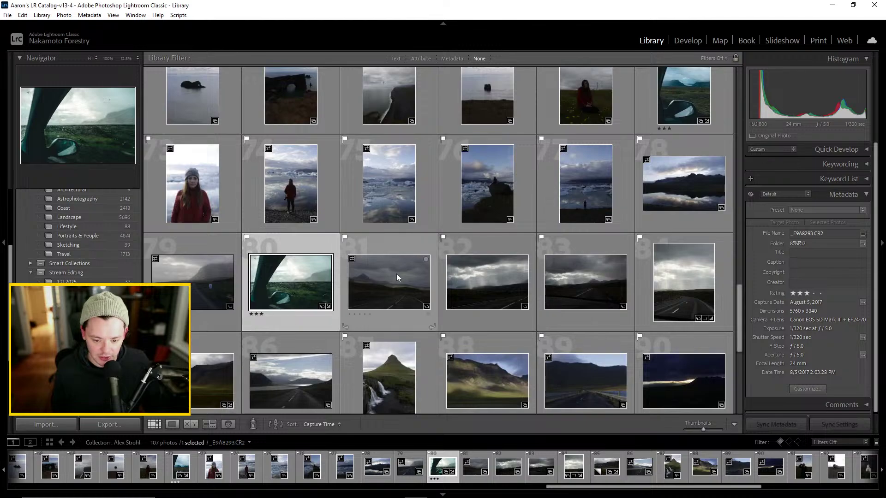
scroll(432, 261, up, 1)
scroll(419, 266, down, 1)
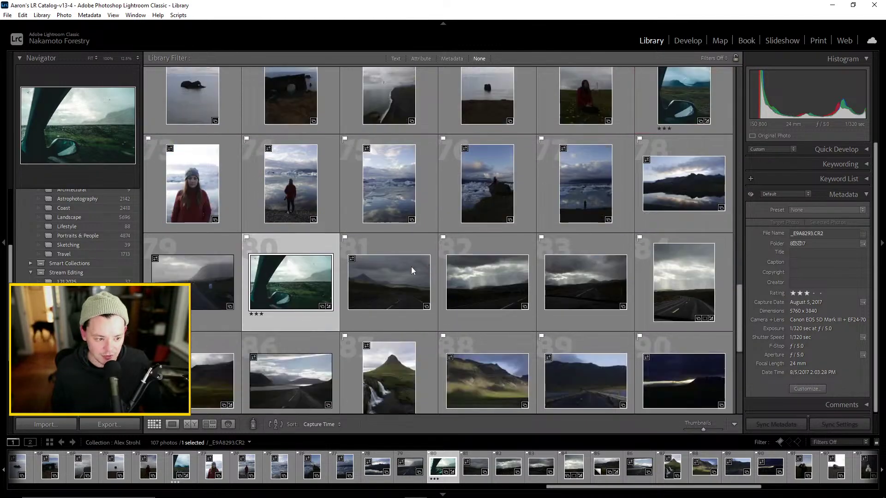
Open the rainy car-window photo in the Develop module and set its tint to +16
key(e)
click(687, 41)
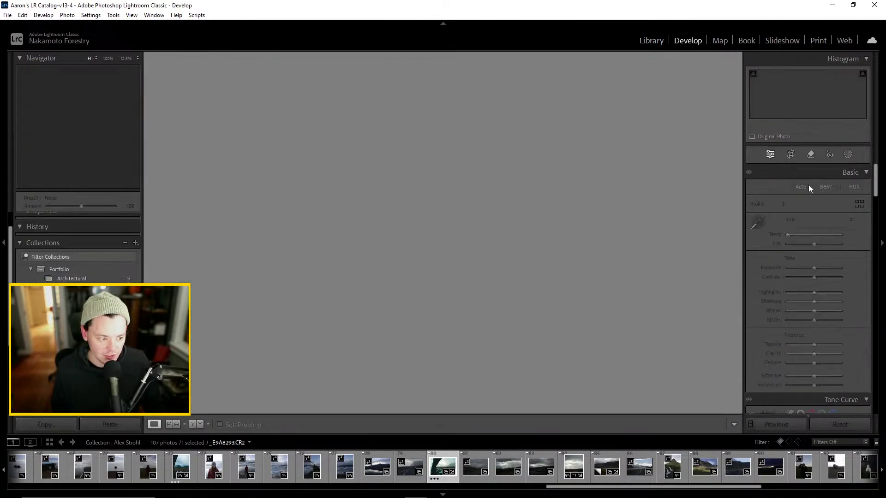
mouse_move(815, 242)
mouse_down()
mouse_move(827, 245)
mouse_move(806, 242)
mouse_up()
scroll(779, 294, down, 3)
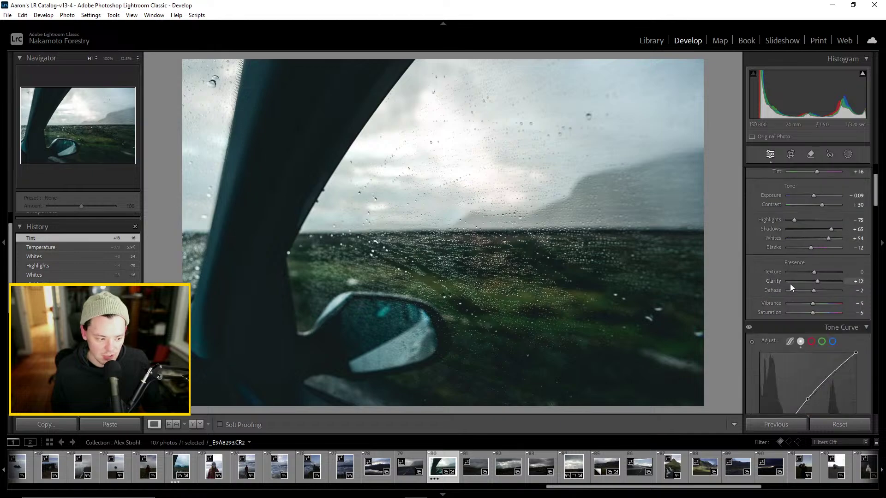
Set the photo's colour saturation to green -71, purple -26, magenta -22, orange -20 and yellow +23
scroll(781, 300, down, 8)
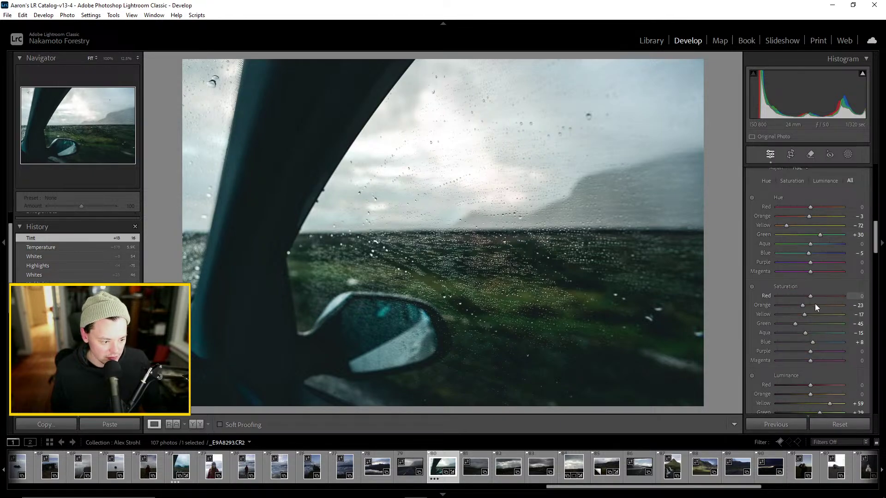
mouse_move(794, 325)
mouse_down()
mouse_move(774, 323)
mouse_move(787, 323)
mouse_up()
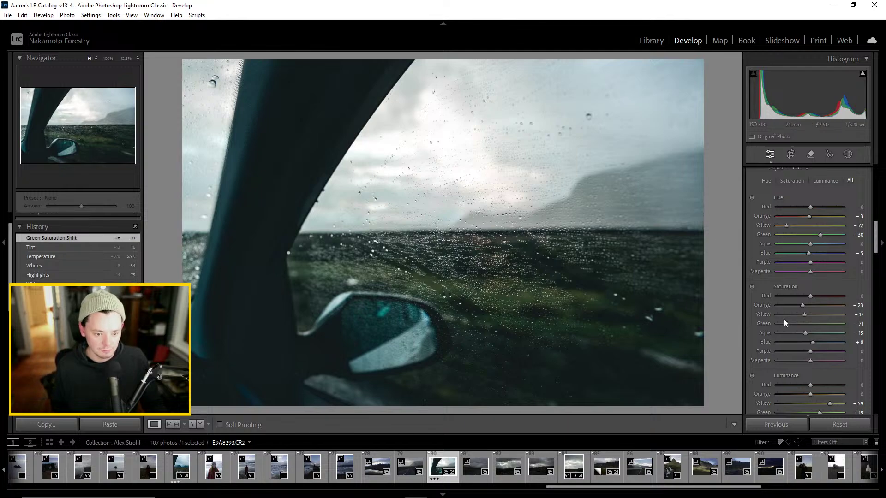
mouse_move(810, 352)
mouse_down()
mouse_move(755, 350)
mouse_move(798, 348)
mouse_move(757, 364)
mouse_move(802, 360)
mouse_up()
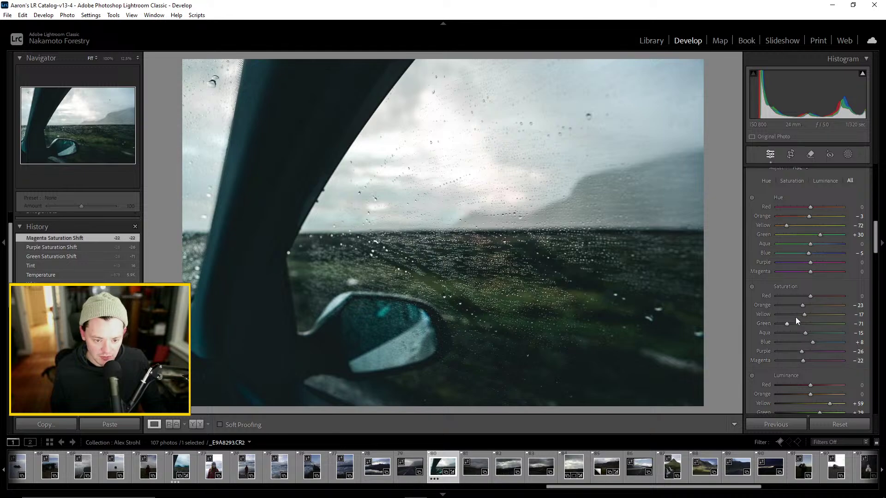
drag(801, 305, 815, 319)
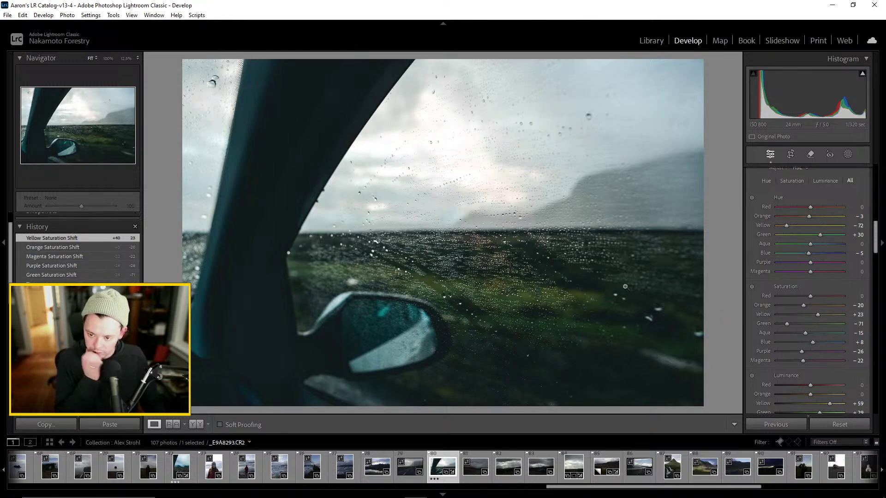
Return to the Library, browse to the end of the collection and preview the portrait photo of the green forest
click(649, 42)
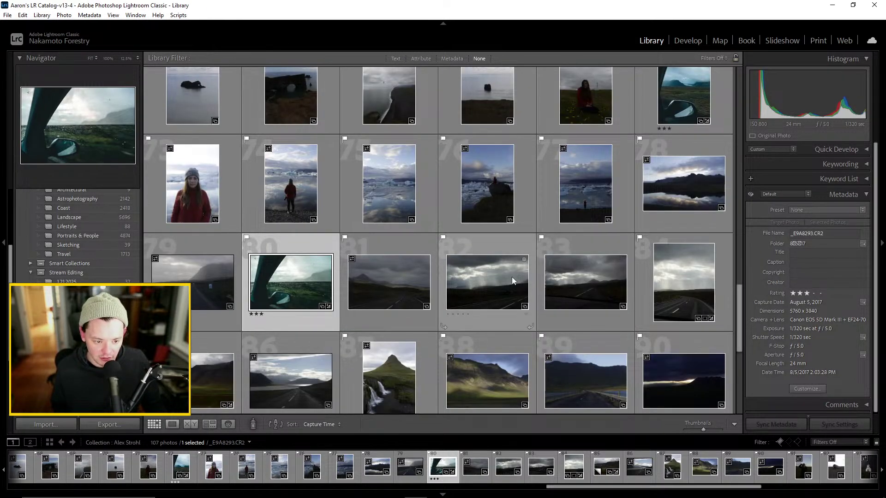
scroll(509, 279, down, 2)
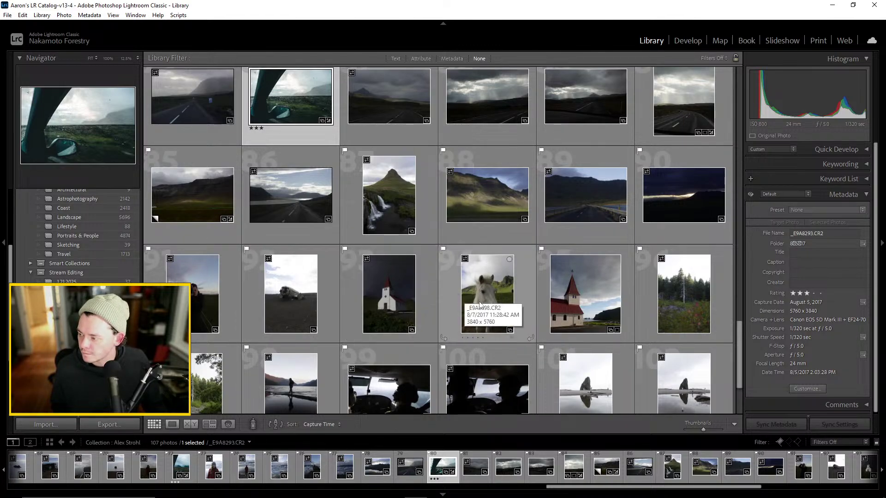
scroll(492, 308, down, 1)
click(672, 358)
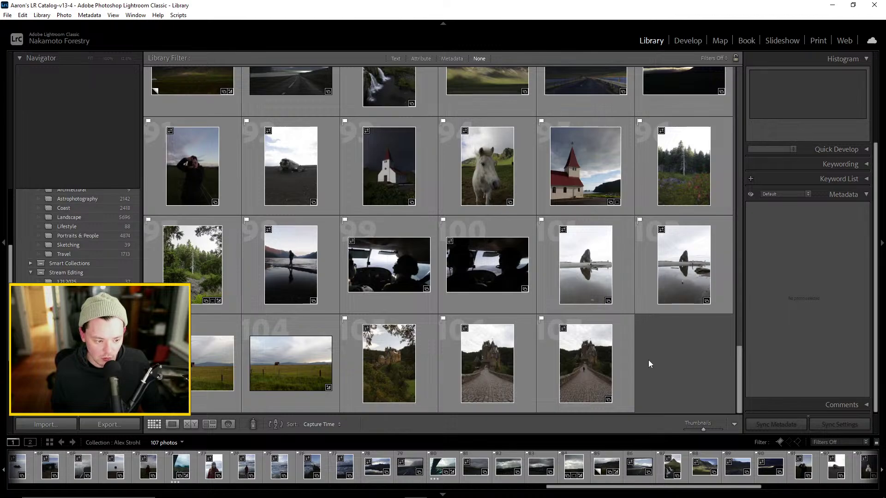
scroll(681, 358, up, 10)
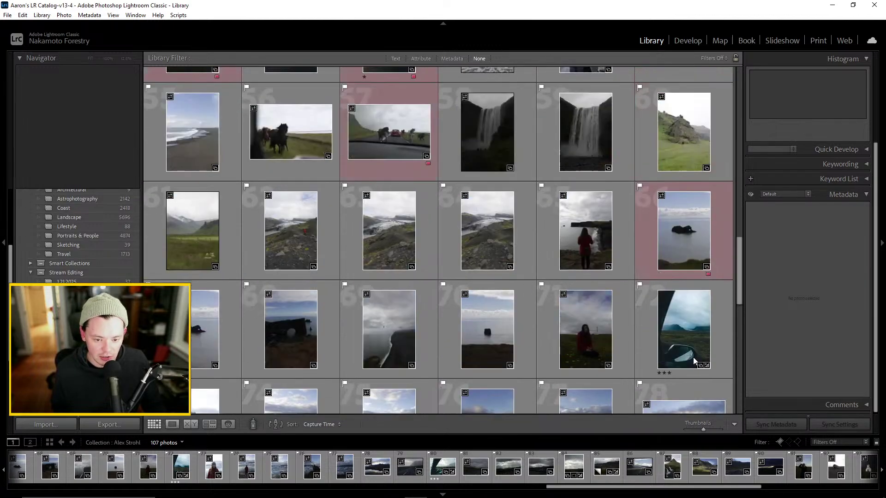
scroll(692, 357, down, 8)
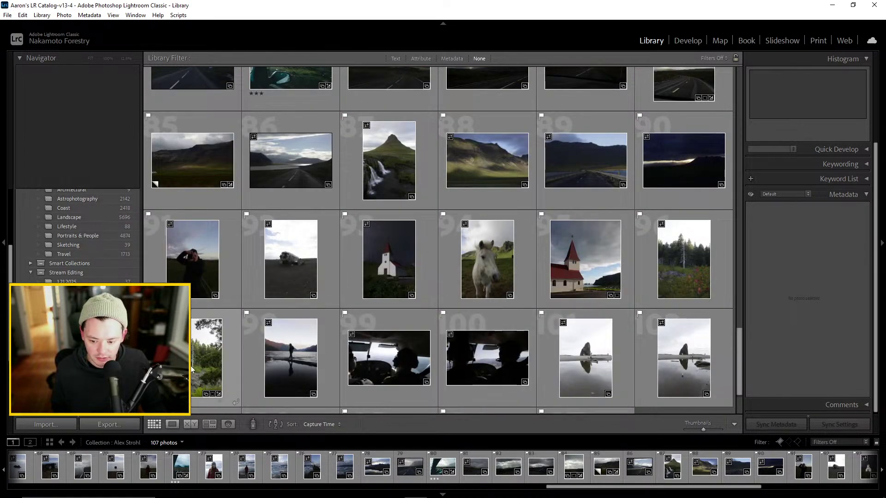
double_click(216, 355)
click(155, 426)
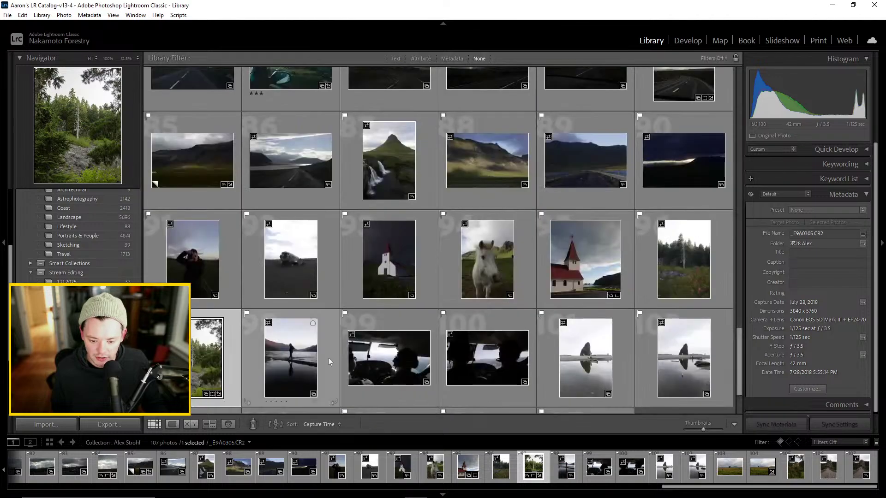
Look back through the collection for another candidate and preview the portrait photo of a waterfall in snowy woods
scroll(476, 308, down, 2)
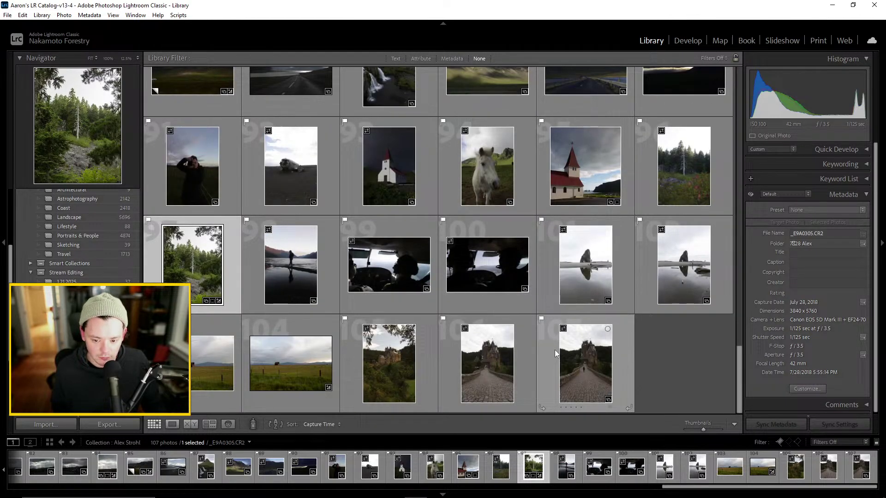
scroll(555, 349, up, 6)
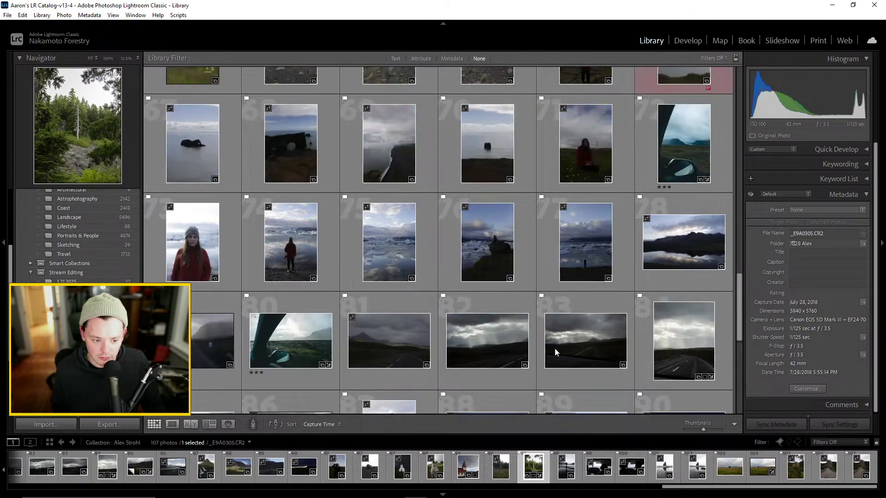
scroll(554, 348, up, 8)
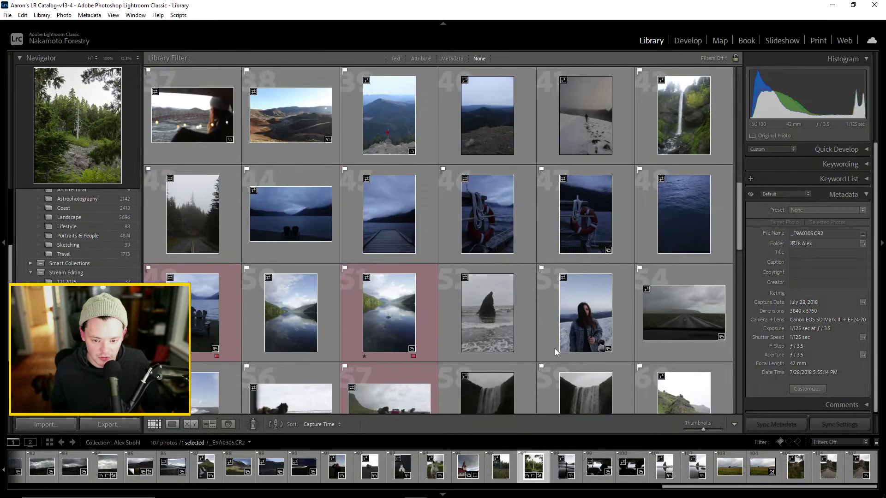
scroll(555, 347, up, 3)
scroll(533, 347, up, 2)
scroll(533, 347, down, 2)
double_click(291, 203)
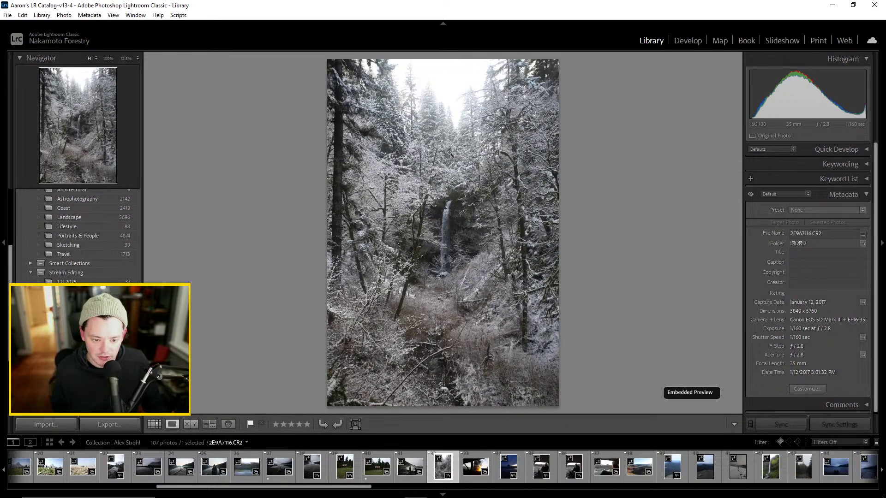
click(158, 423)
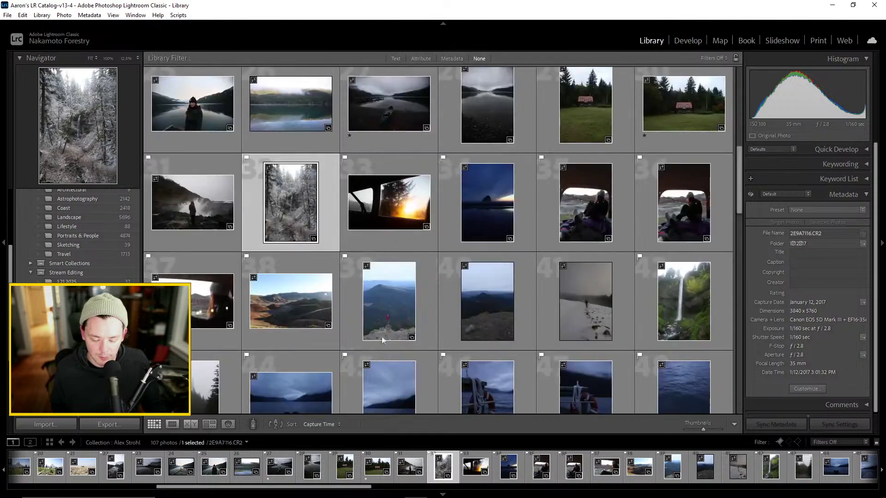
scroll(551, 284, up, 2)
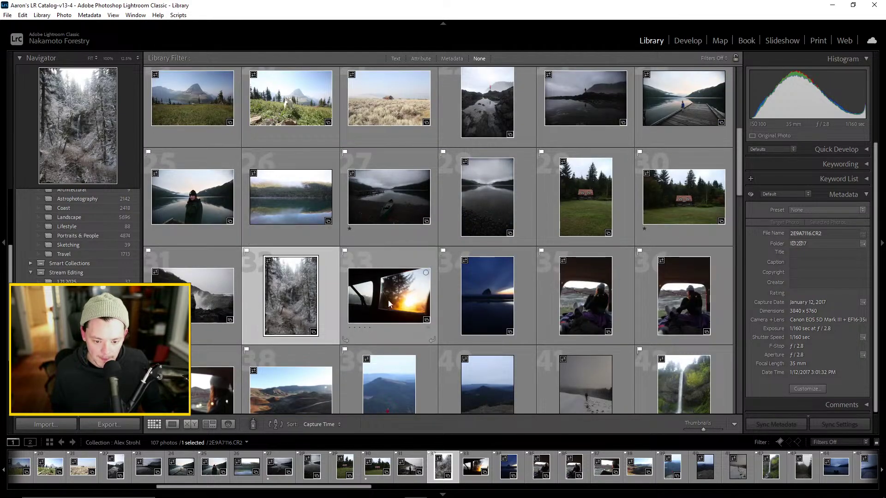
Look through the collection from its beginning to its end and back for another travel photo suitable for editing
scroll(365, 217, up, 2)
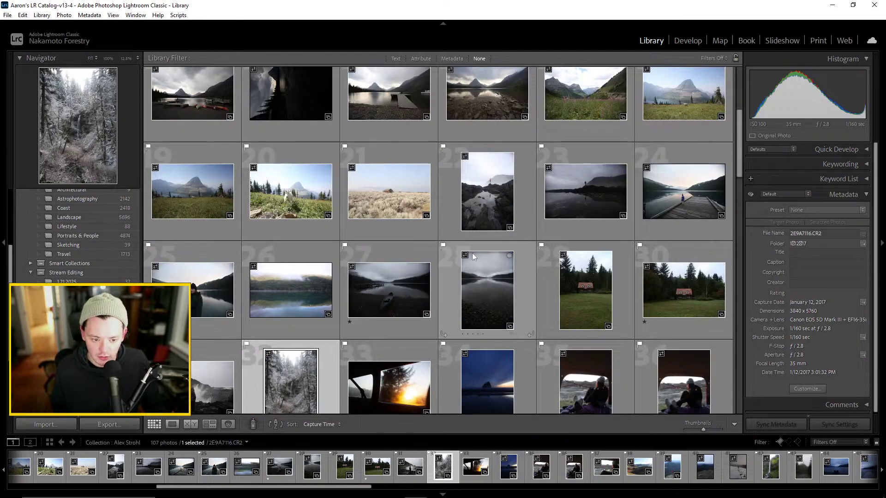
scroll(602, 242, up, 2)
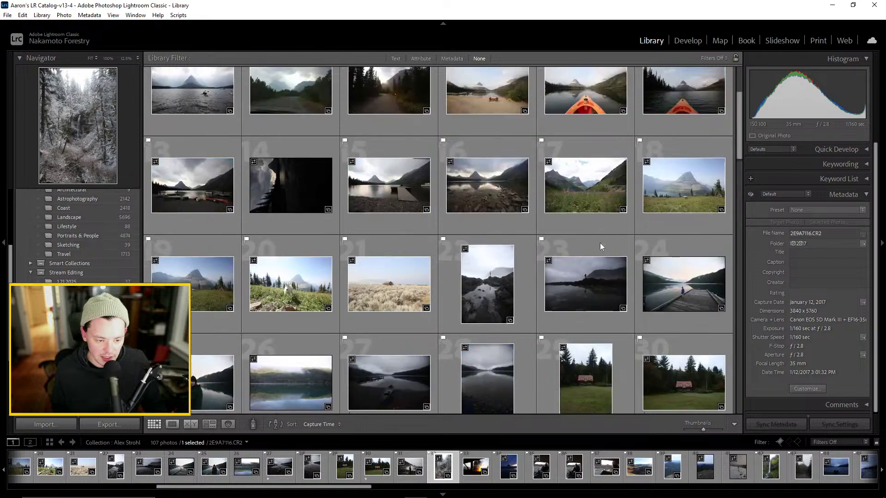
scroll(414, 270, up, 2)
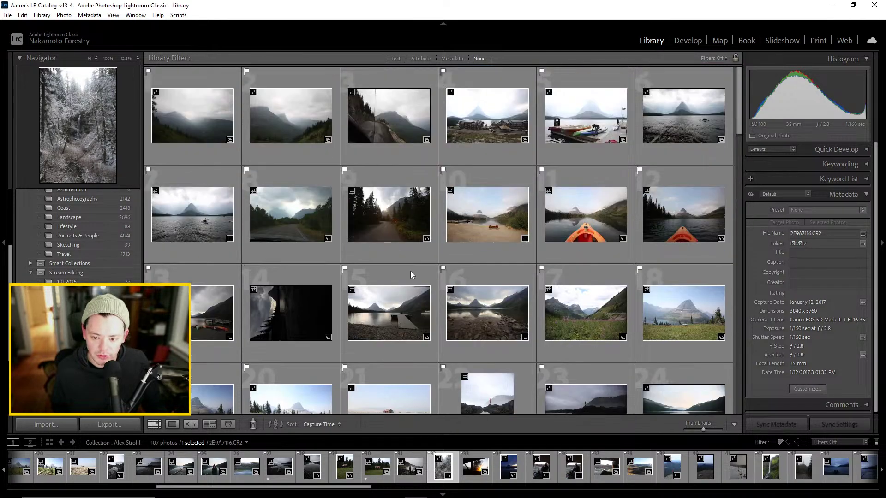
scroll(410, 273, down, 10)
scroll(452, 282, down, 15)
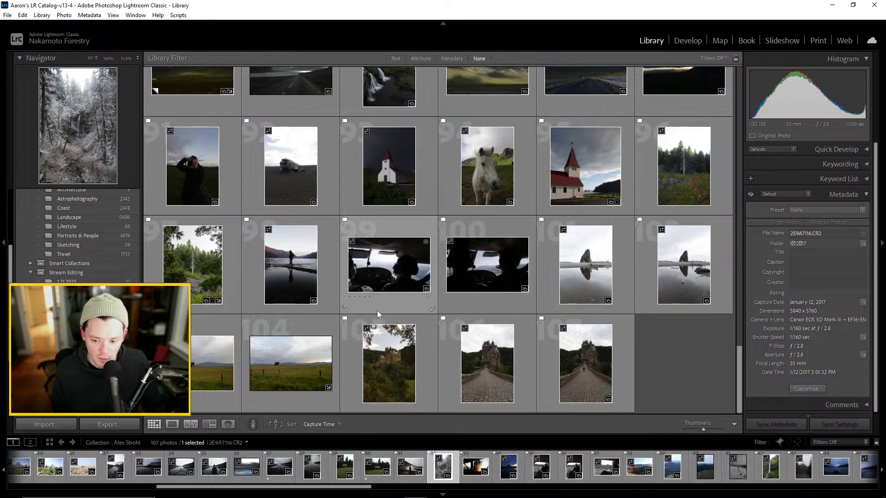
scroll(524, 289, up, 3)
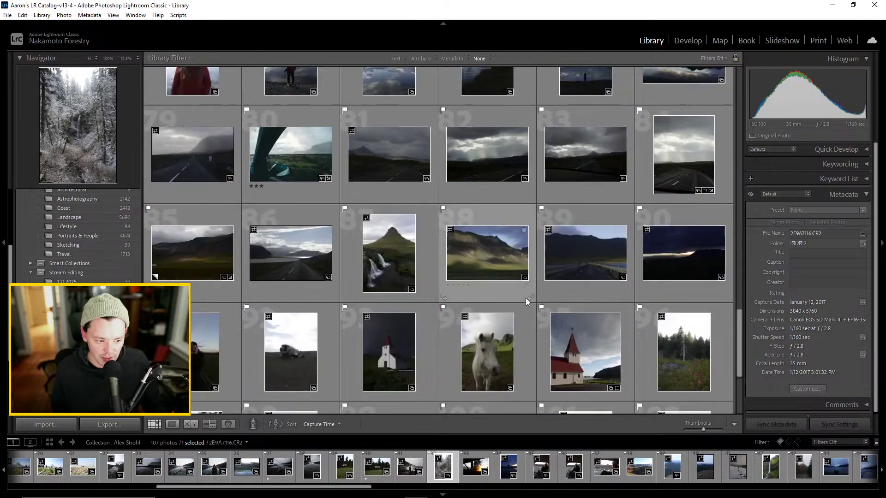
scroll(507, 299, up, 3)
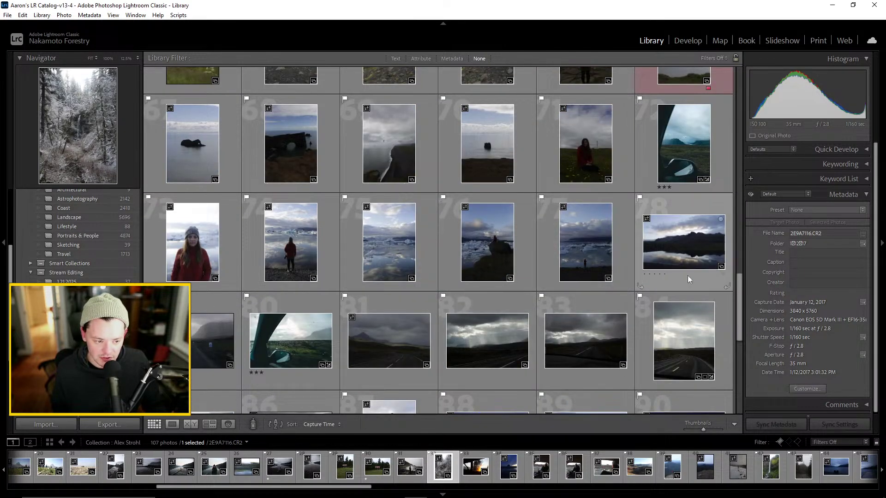
drag(739, 302, 737, 133)
scroll(677, 235, up, 1)
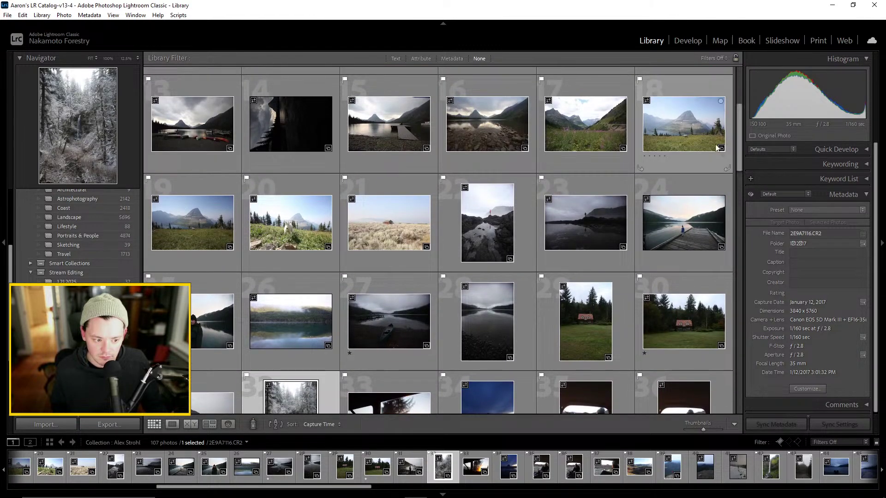
Open the photo of the child on the lake dock in the Develop module and crop it to a narrow vertical frame around the child
double_click(677, 234)
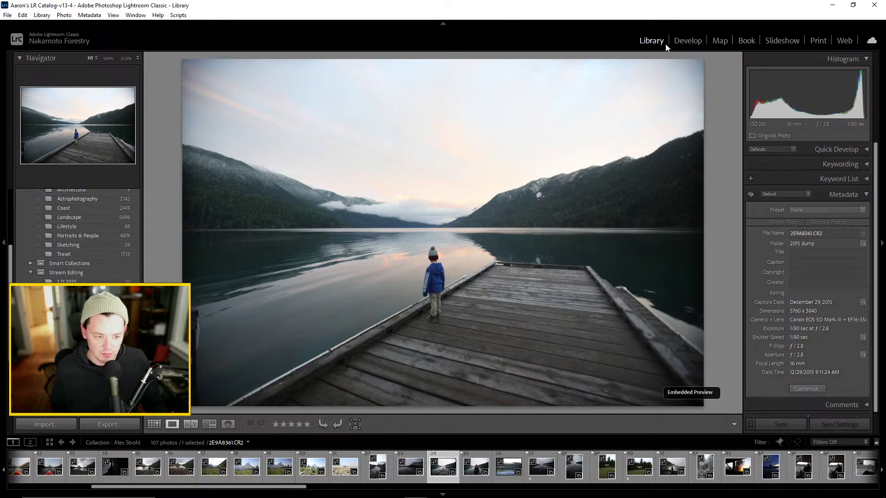
click(692, 39)
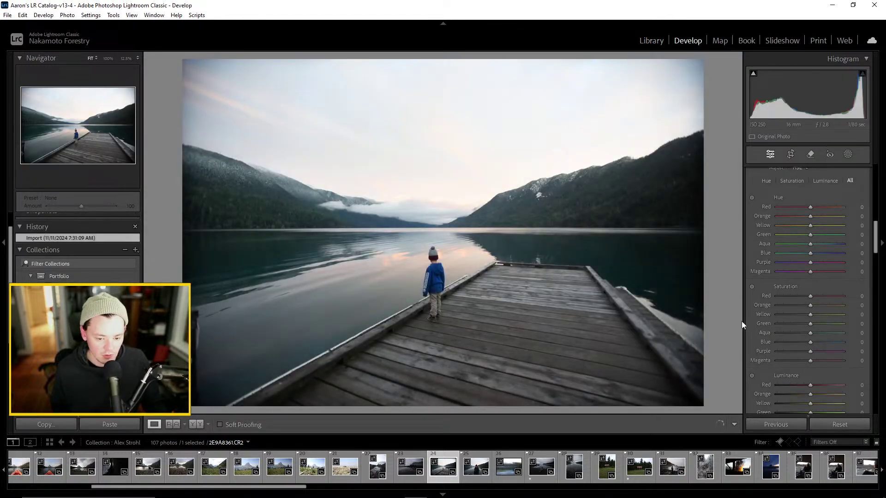
click(790, 153)
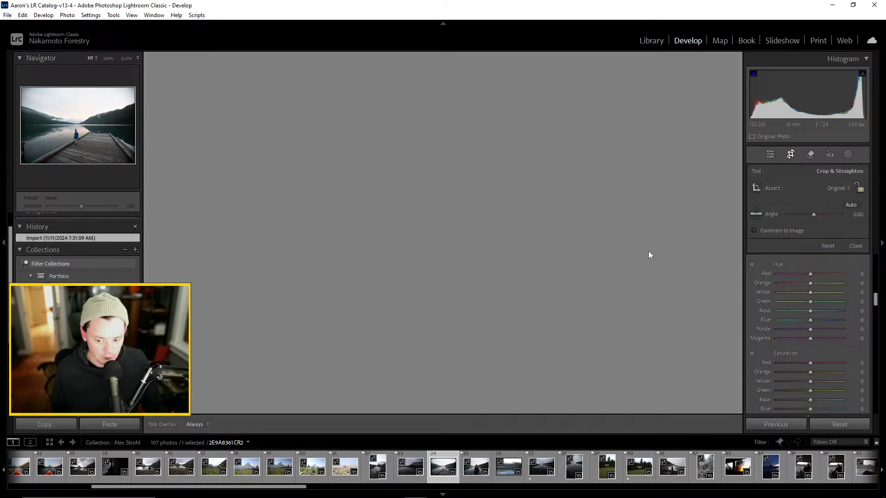
drag(185, 231, 198, 232)
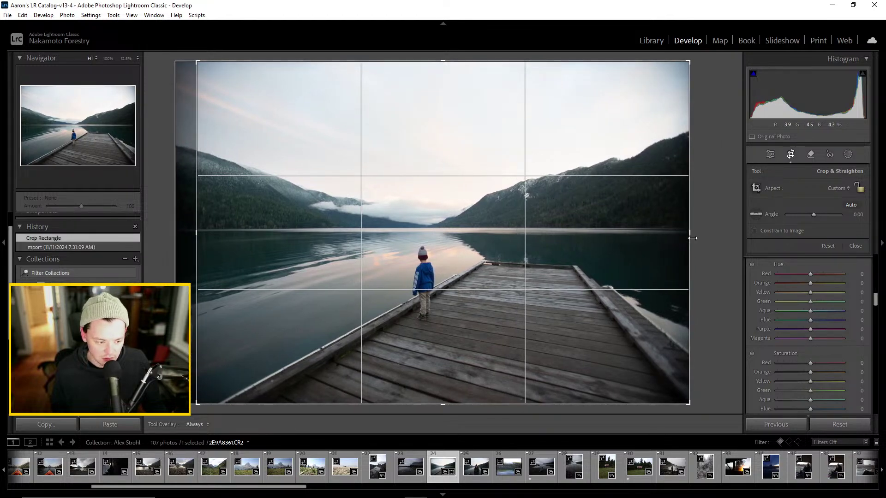
drag(686, 233, 495, 228)
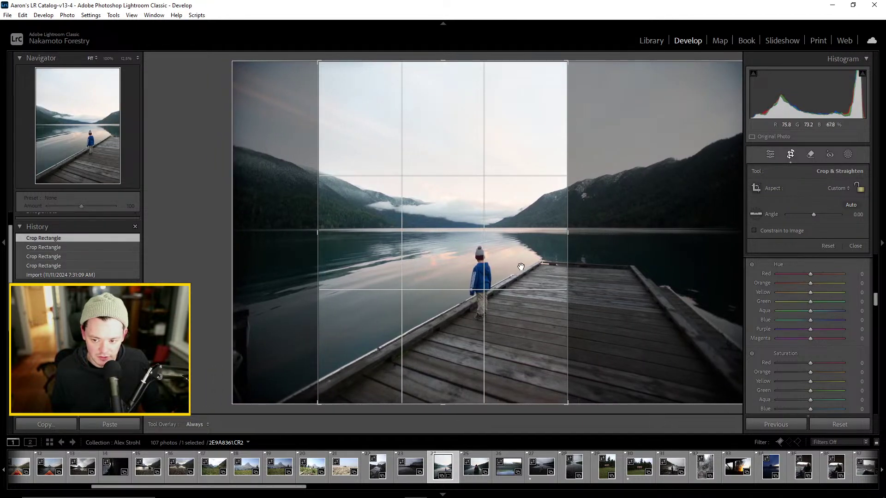
Set the crop's aspect ratio to 4 x 5 / 8 x 10, enlarge it to full photo height and reposition the child within the frame
click(842, 187)
click(804, 233)
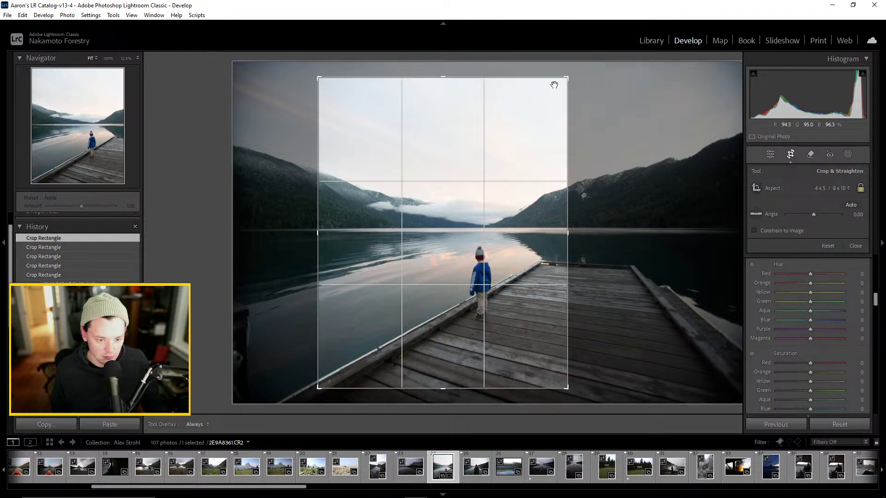
drag(566, 78, 574, 69)
drag(576, 396, 603, 429)
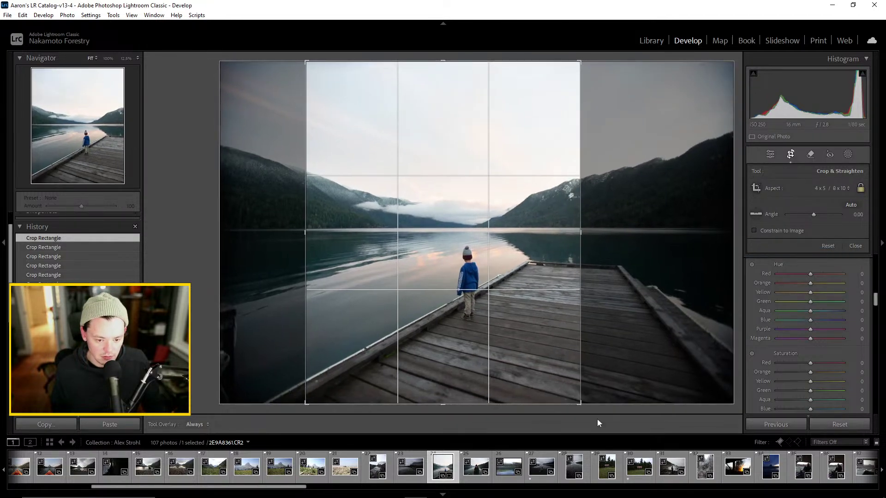
drag(504, 297, 499, 298)
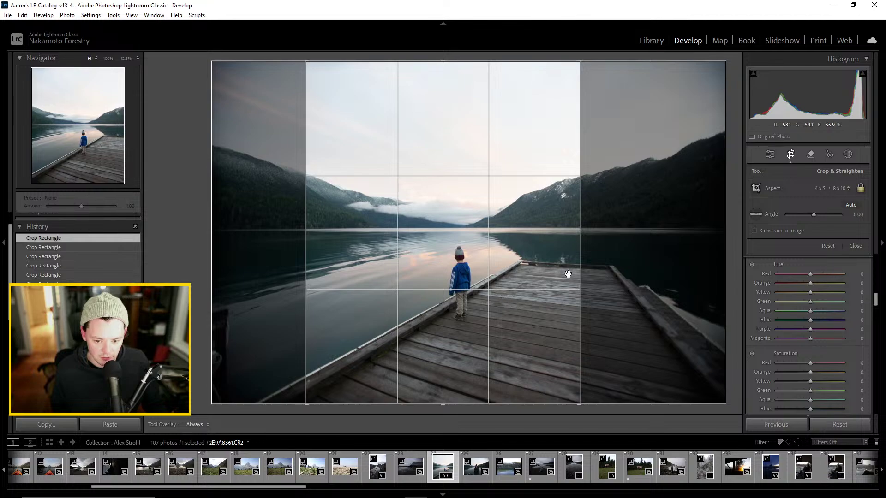
Straighten the dock photo to an angle of 0.33, trim the crop slightly at its lower edge and apply it
mouse_move(856, 214)
mouse_down()
mouse_move(866, 214)
mouse_move(854, 216)
mouse_up()
mouse_move(458, 358)
mouse_down()
mouse_move(448, 361)
mouse_move(461, 361)
mouse_up()
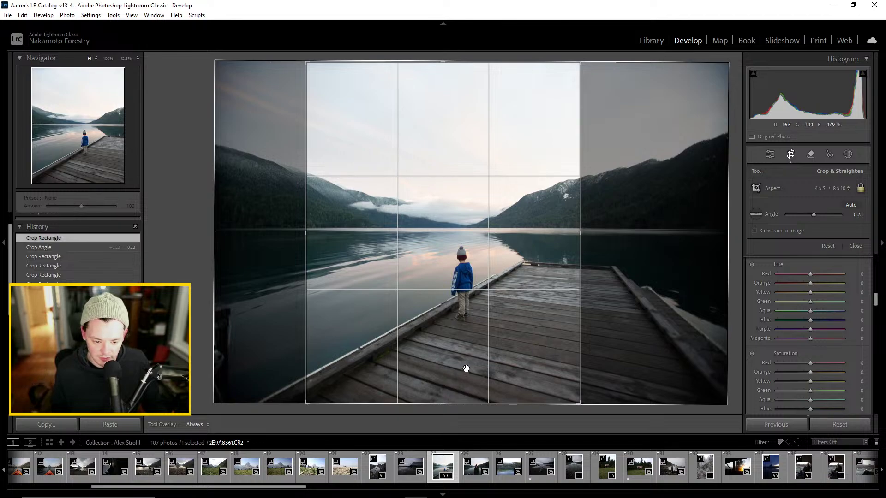
drag(461, 285, 459, 306)
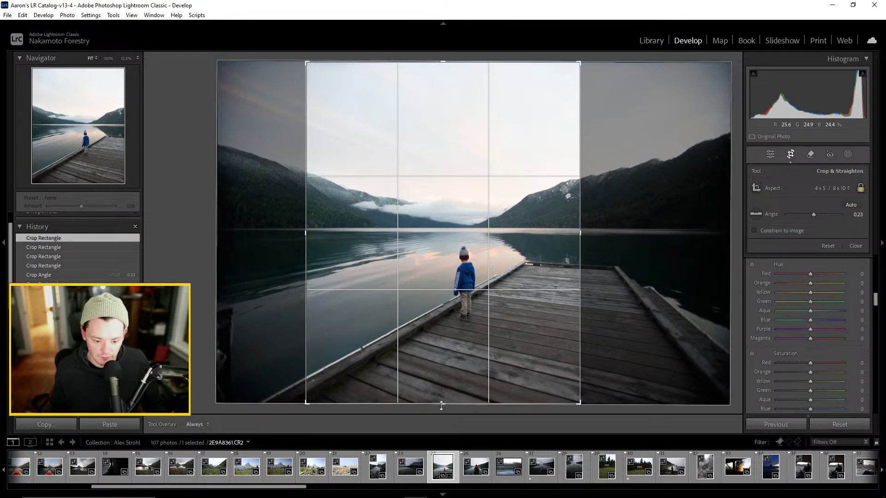
drag(442, 404, 442, 398)
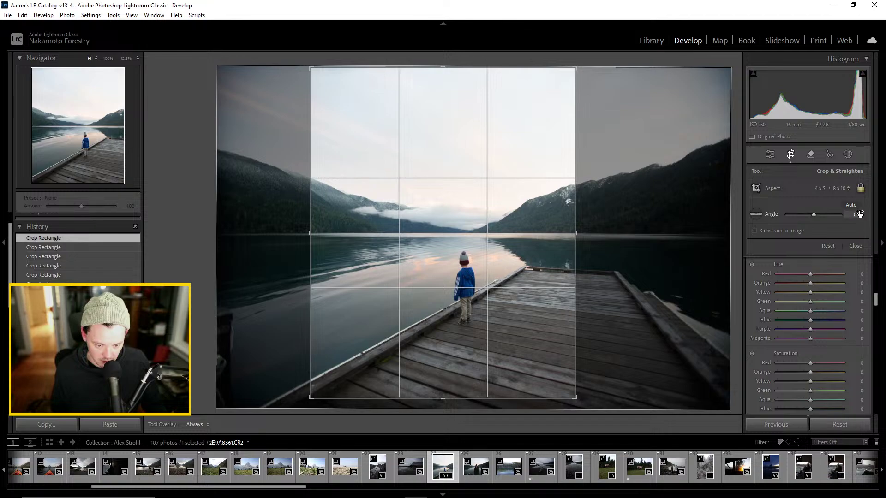
drag(857, 218, 853, 217)
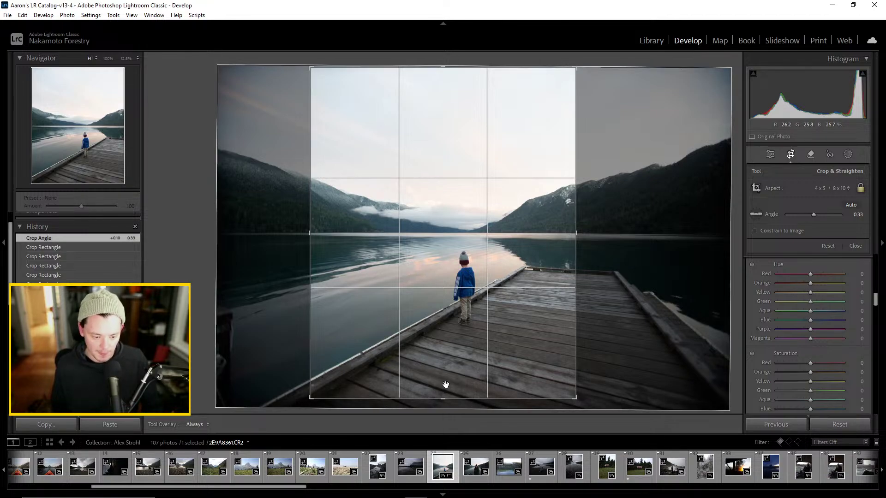
key(Return)
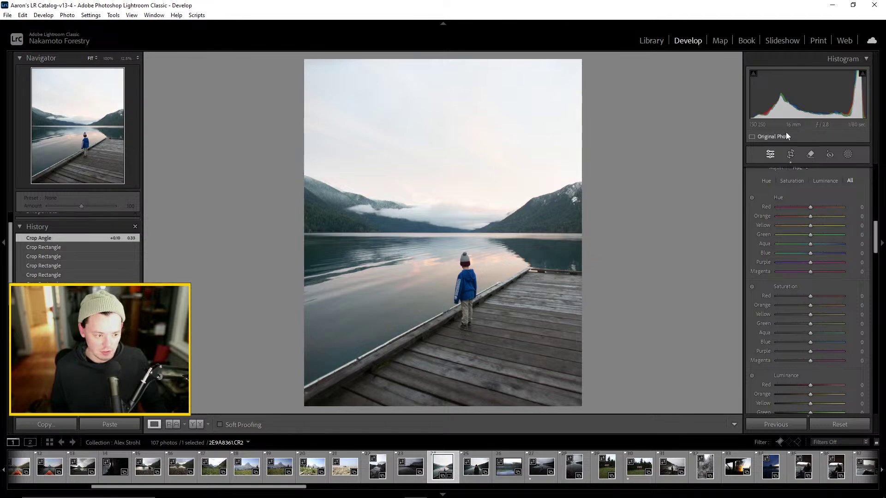
Reopen the dock photo's crop, trim the sky slightly and widen both sides into a landscape frame with a custom aspect, and apply it
click(791, 155)
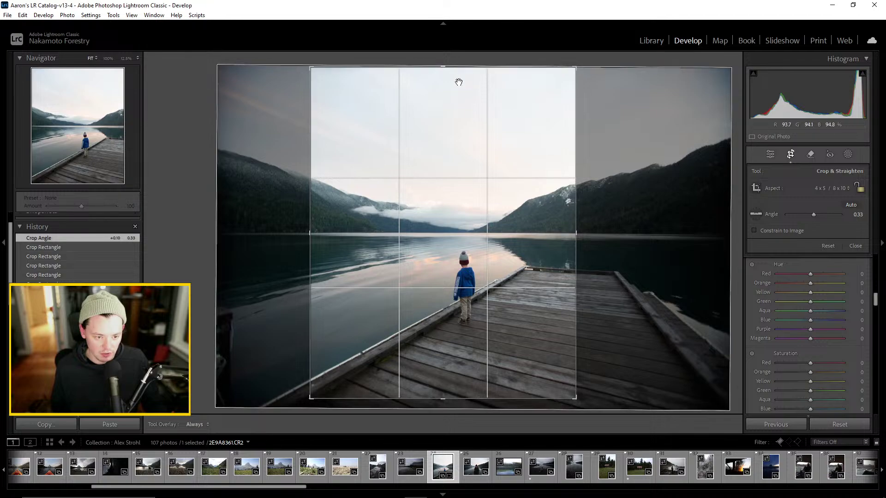
drag(442, 61, 445, 68)
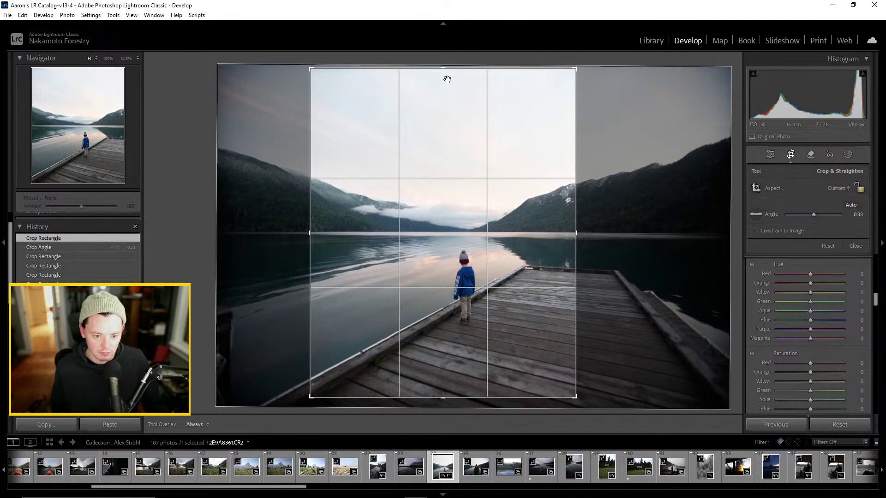
drag(572, 268, 653, 263)
drag(234, 234, 200, 233)
drag(682, 228, 645, 236)
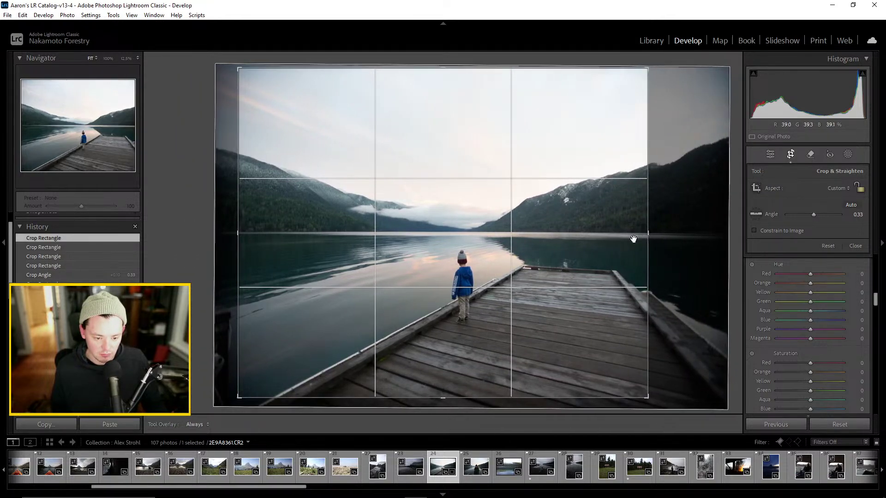
key(Return)
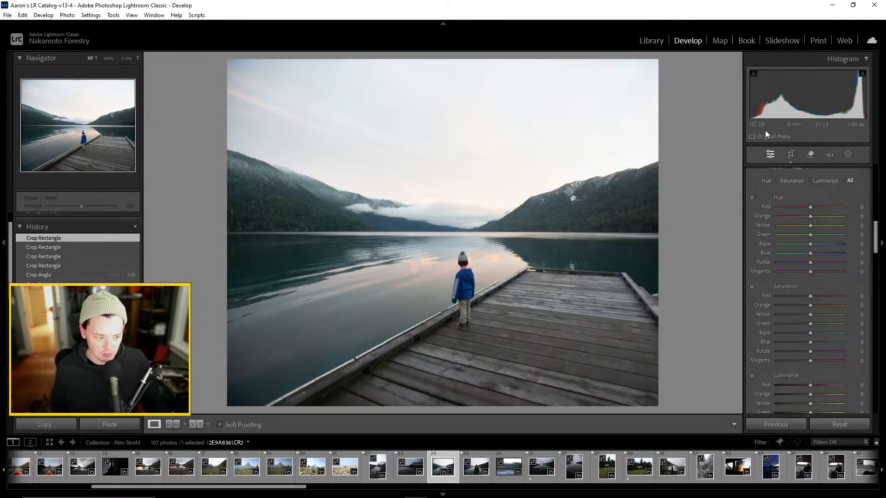
Enable profile corrections and remove chromatic aberration for the dock photo
click(790, 154)
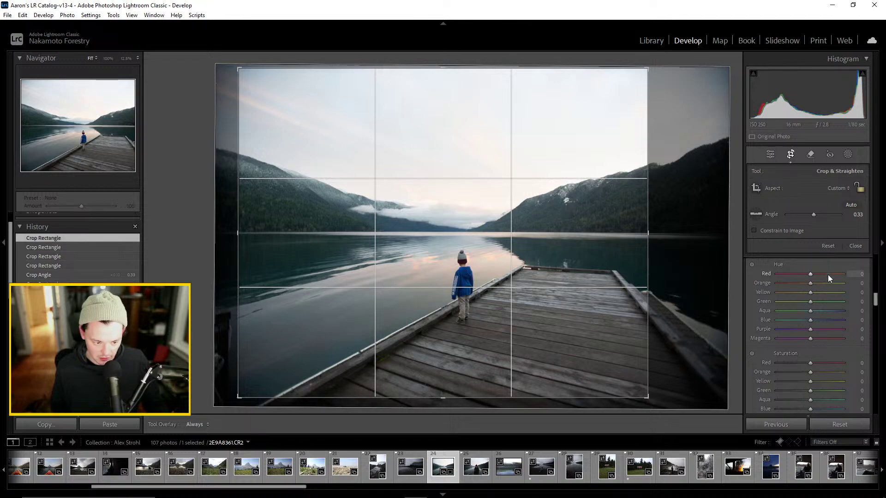
scroll(826, 278, down, 3)
click(790, 154)
scroll(838, 312, down, 5)
scroll(838, 311, down, 5)
scroll(776, 359, down, 3)
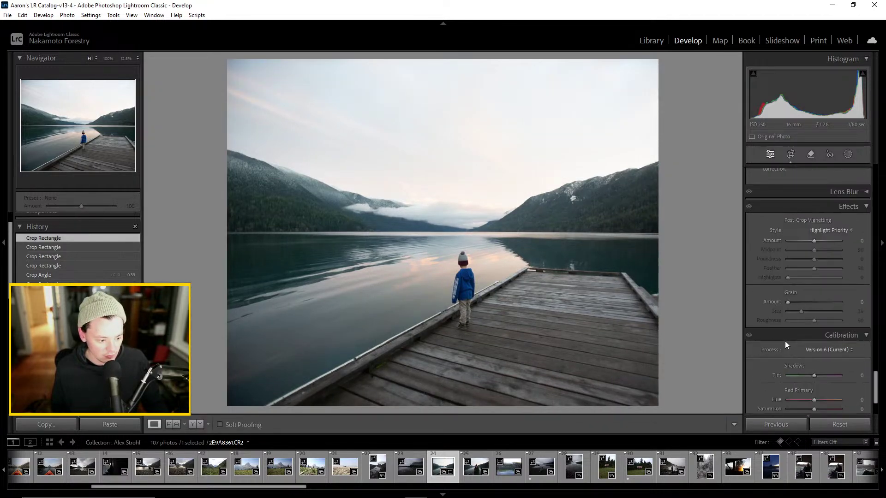
scroll(790, 301, up, 5)
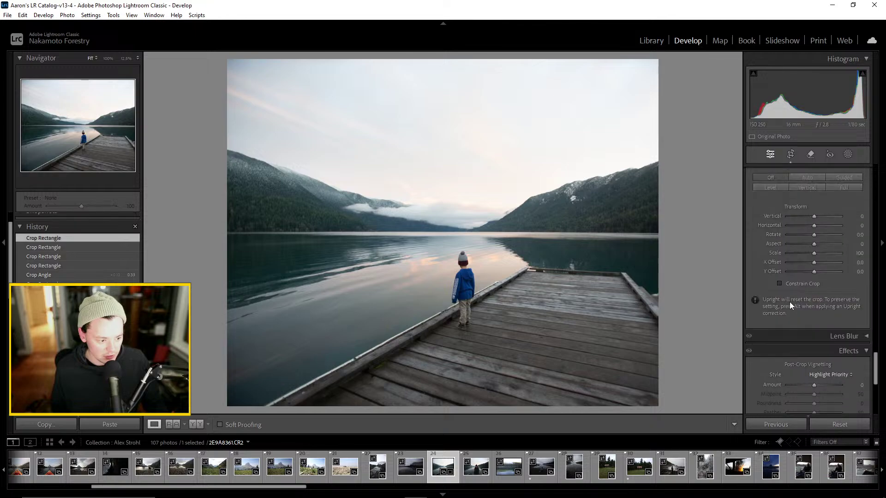
click(773, 223)
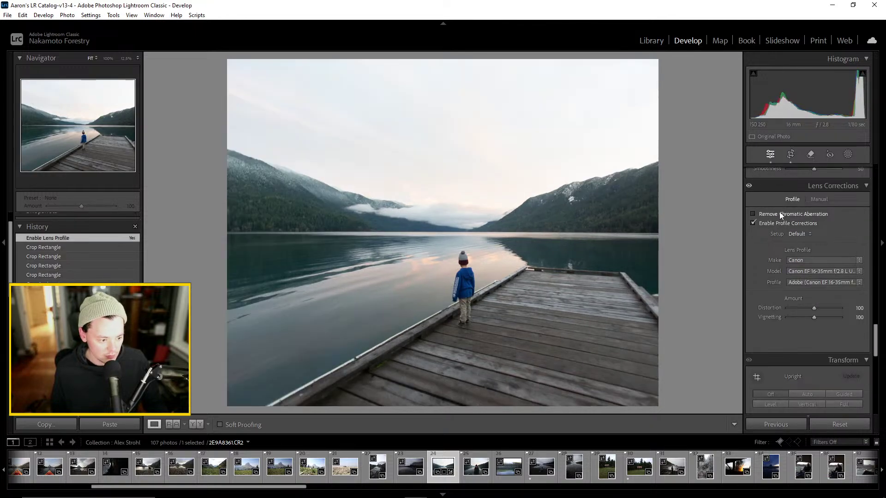
click(779, 213)
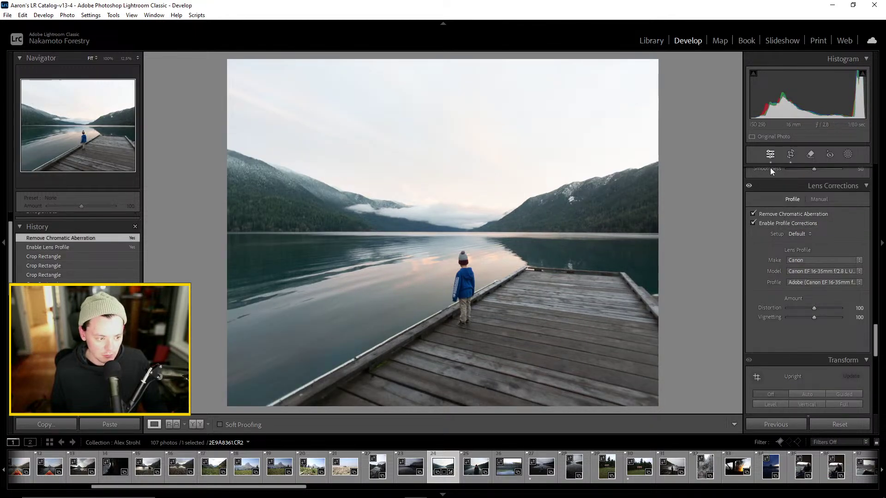
Reset the dock photo's crop angle to 0.23, widen the crop on both sides to include more of the dock and lake, and apply it
click(790, 154)
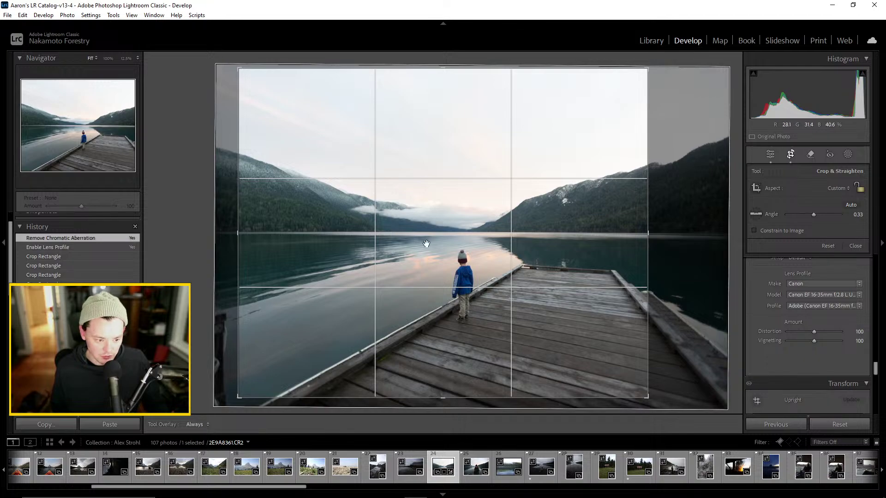
drag(860, 216, 859, 216)
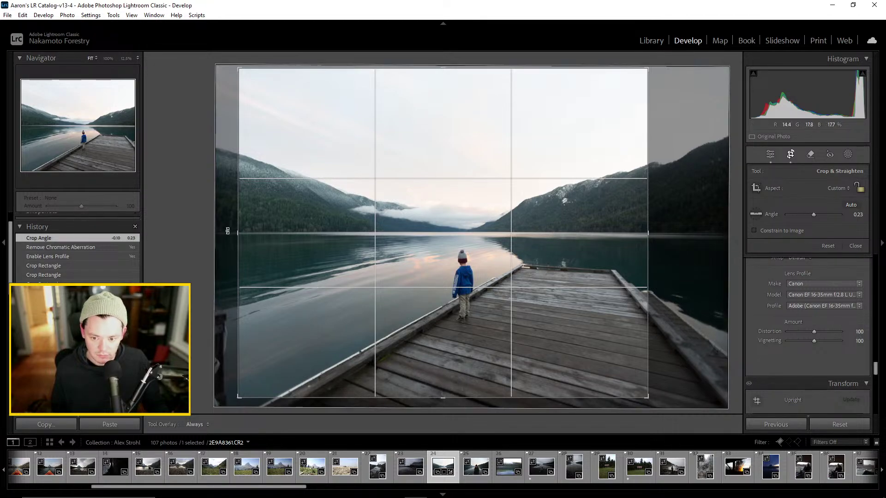
mouse_move(238, 232)
mouse_down()
mouse_move(215, 231)
mouse_move(237, 231)
mouse_up()
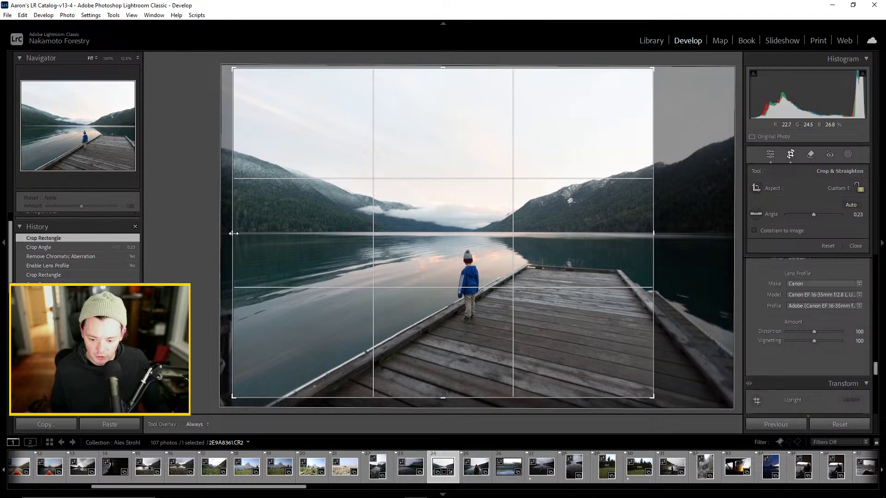
drag(654, 231, 705, 237)
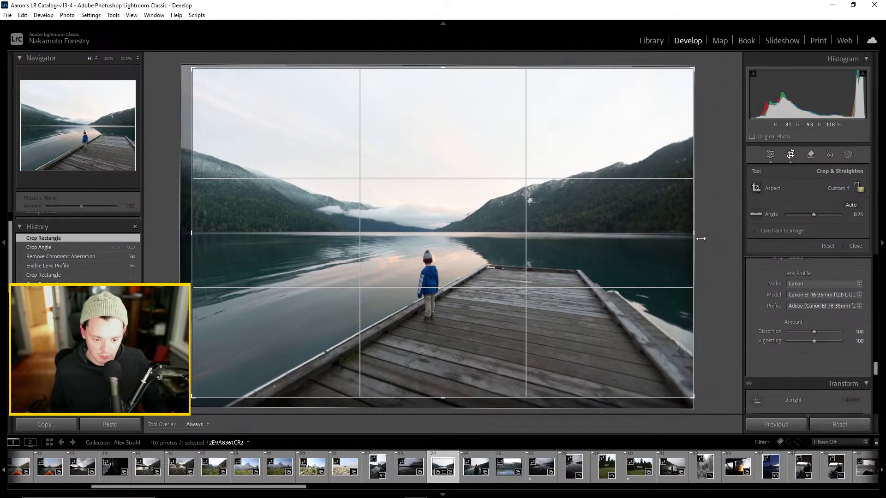
drag(701, 238, 685, 240)
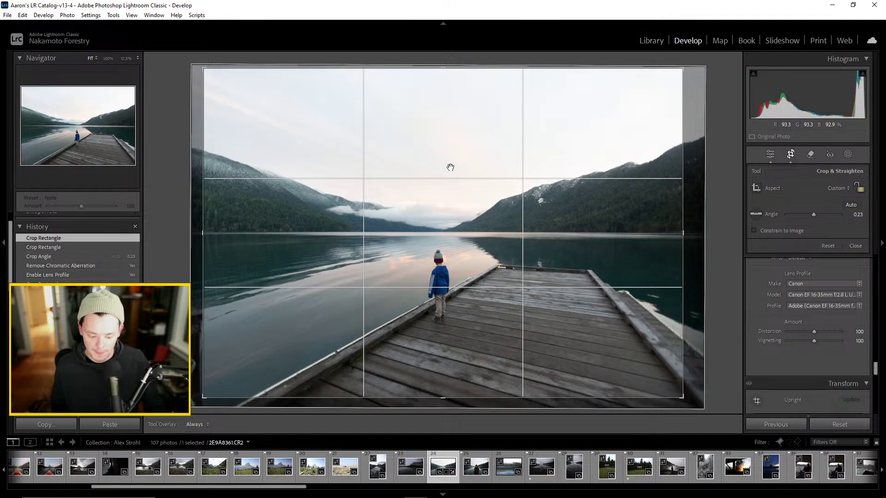
key(Return)
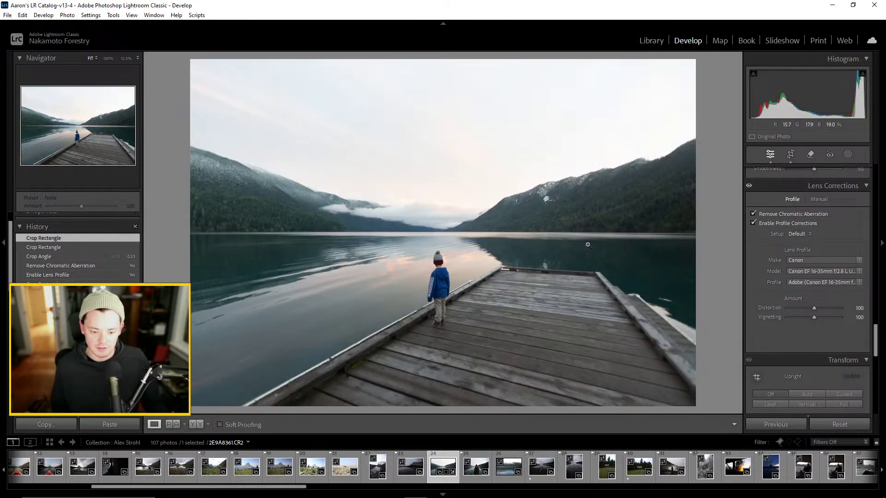
Set the dock photo's tone to exposure -0.53, contrast +18, highlights -81, shadows +40, whites +44 and blacks -35
scroll(820, 311, up, 15)
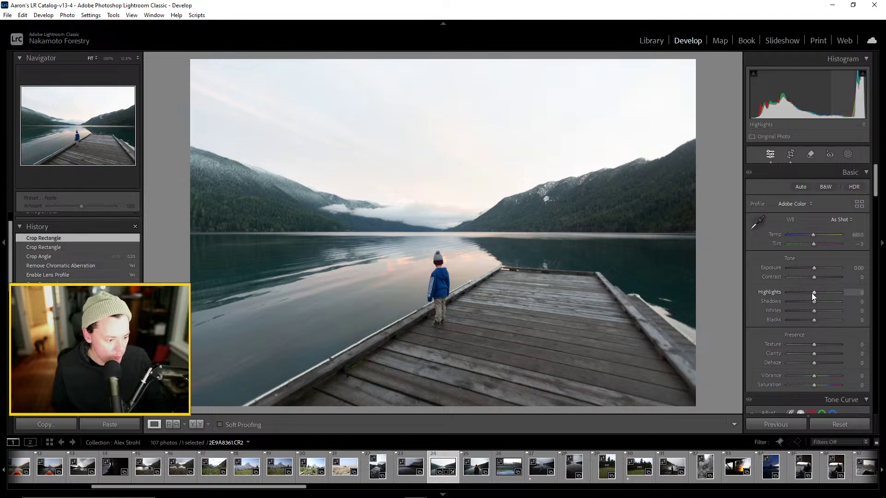
drag(813, 293, 805, 316)
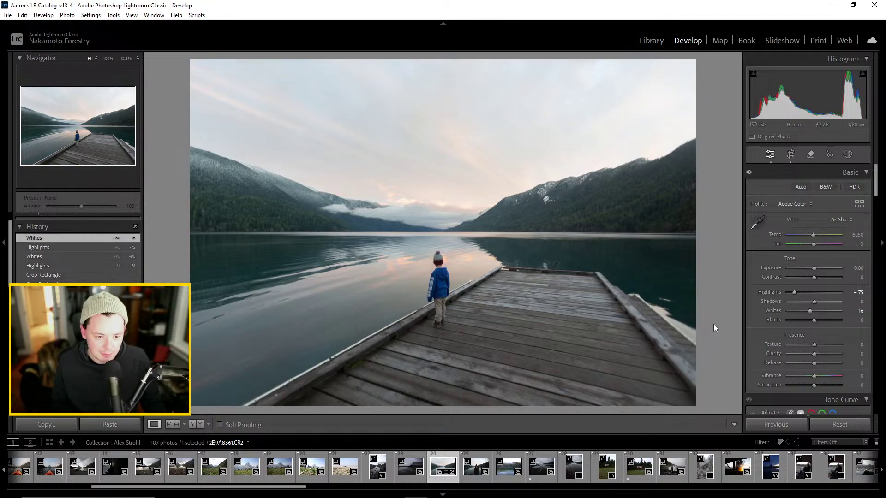
mouse_move(813, 277)
mouse_down()
mouse_move(823, 279)
mouse_move(811, 268)
mouse_up()
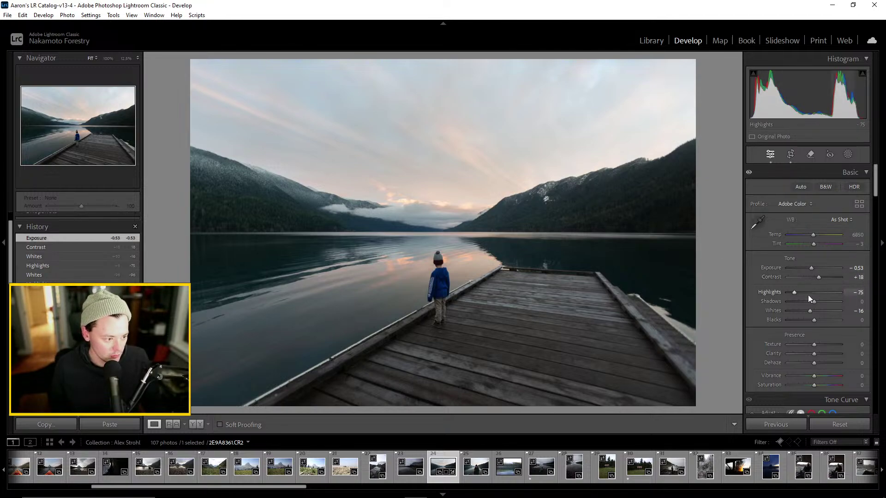
drag(794, 291, 809, 320)
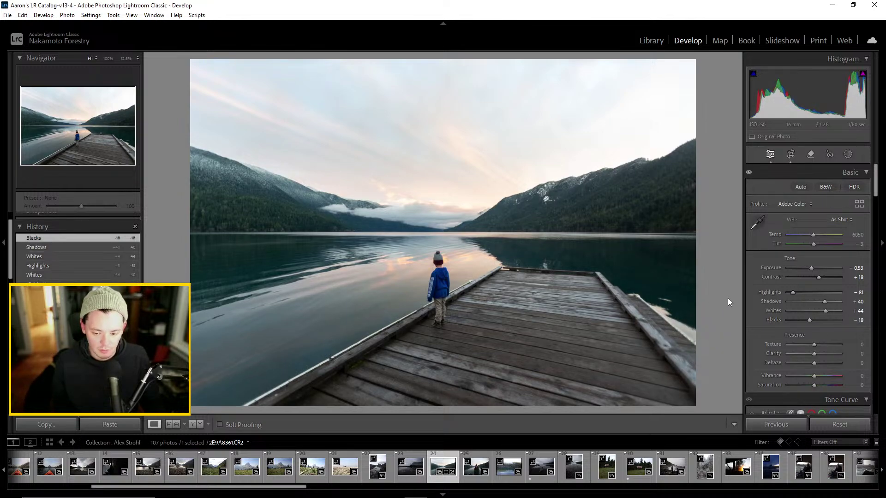
drag(802, 319, 805, 317)
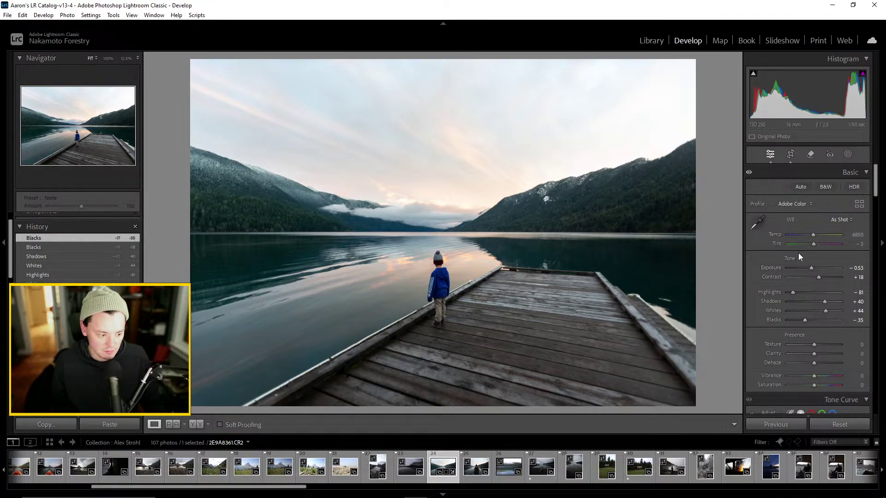
Set the dock photo's clarity to +14, check the child up close, and set dehaze to +2
scroll(800, 277, down, 3)
drag(810, 284, 819, 284)
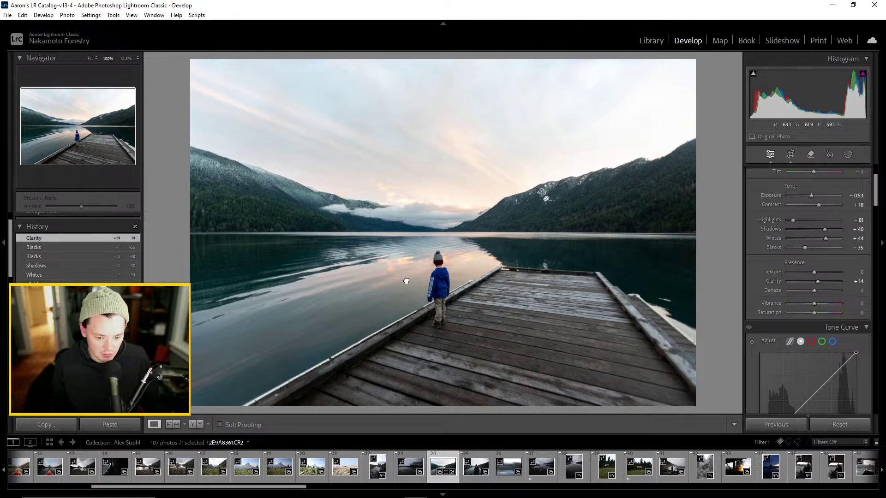
click(438, 261)
click(562, 203)
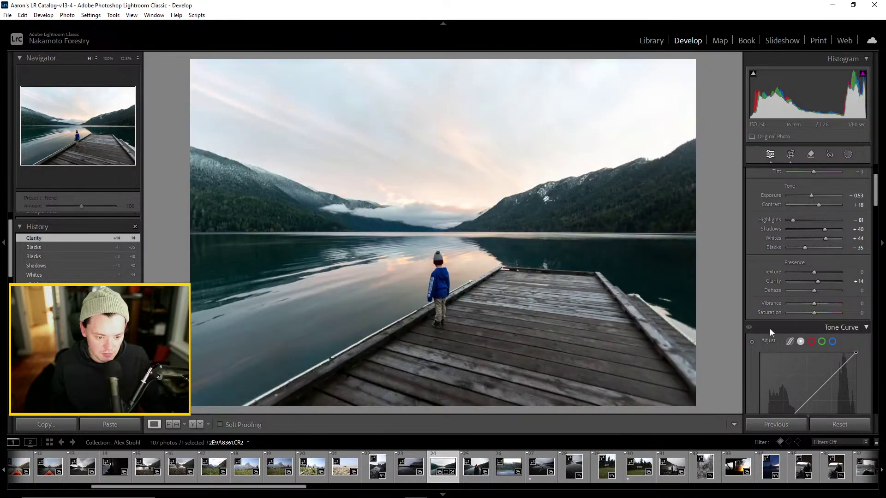
drag(815, 292, 815, 296)
key(Up)
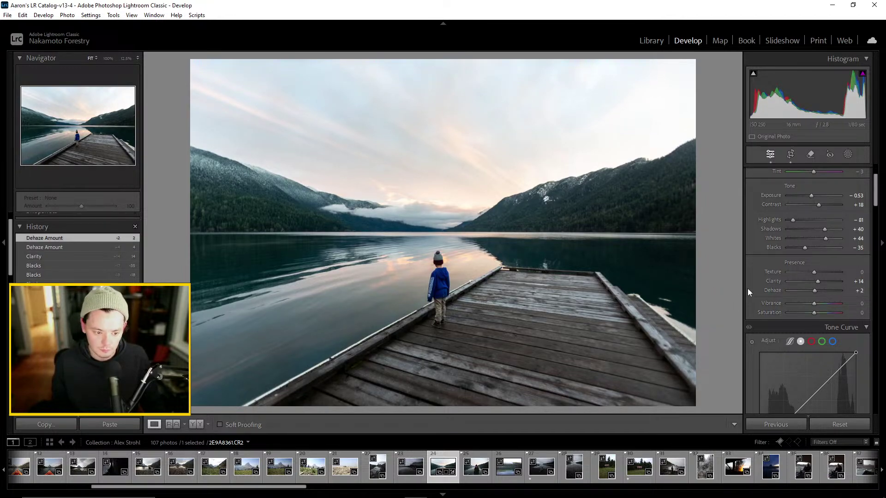
Set the dock photo's vibrance to +33 and saturation to -21, and raise the shadows to +42
mouse_move(821, 303)
mouse_down()
mouse_move(837, 303)
mouse_move(822, 306)
mouse_up()
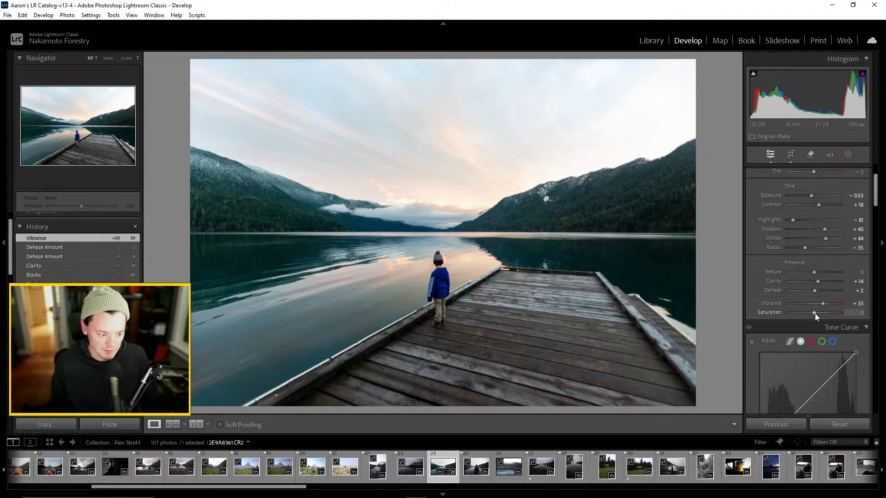
drag(812, 314, 812, 314)
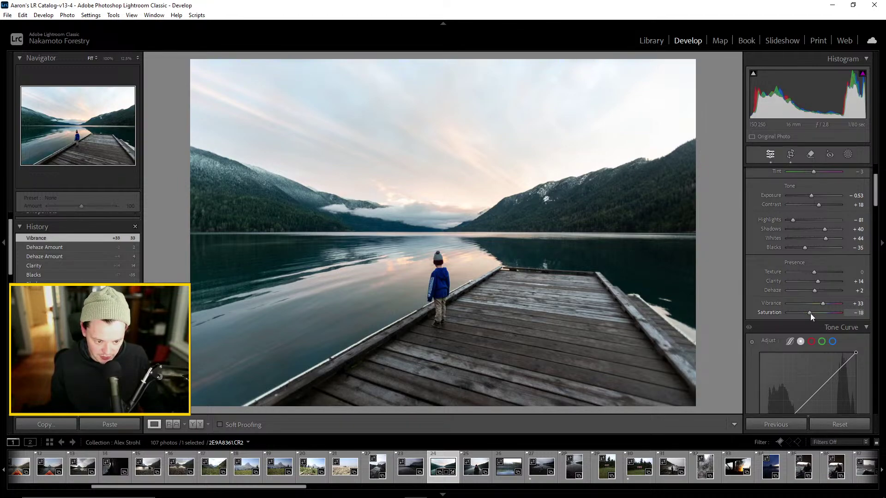
drag(809, 314, 809, 314)
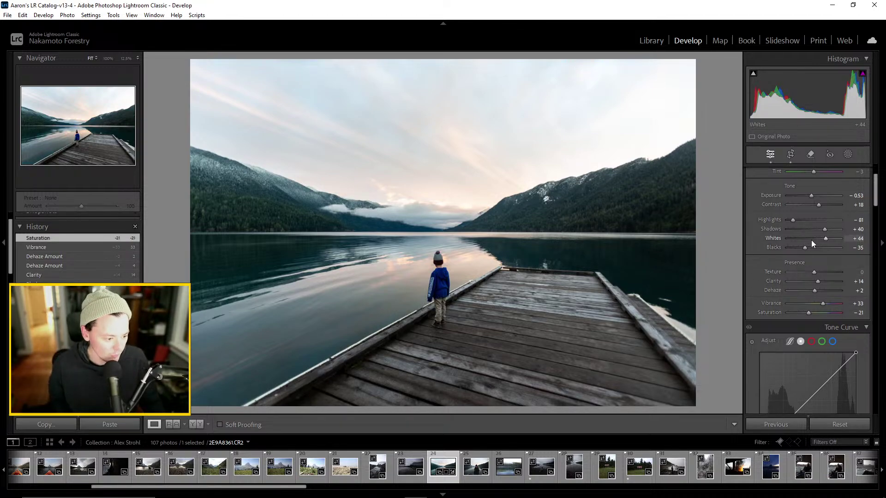
drag(824, 229, 824, 234)
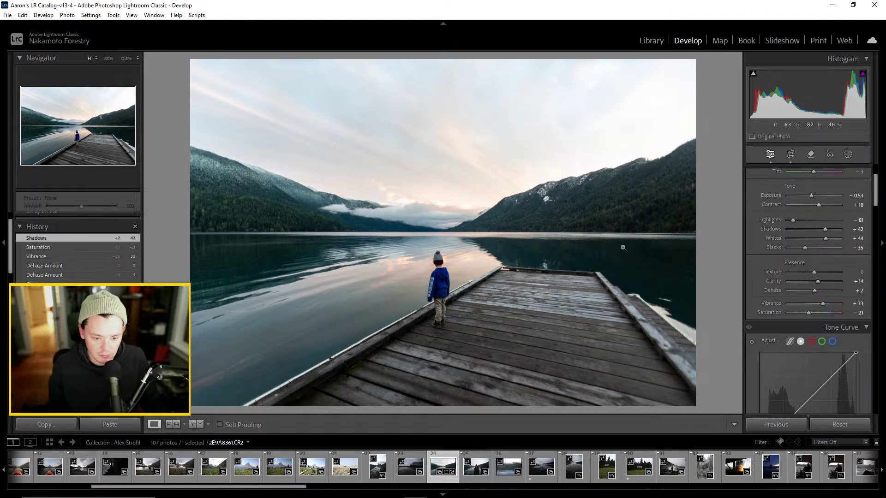
Compare the dock photo with and without its basic tone and colour adjustments
scroll(770, 221, up, 2)
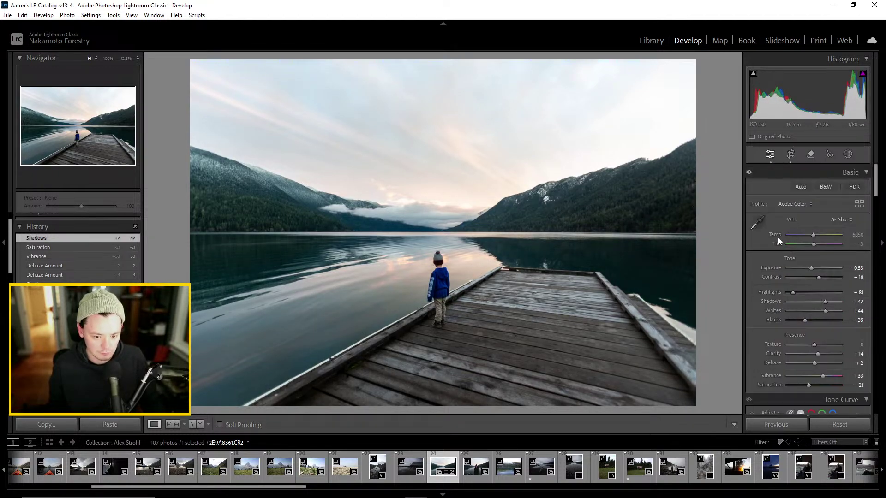
click(748, 173)
click(748, 173)
click(749, 173)
click(748, 173)
click(748, 173)
click(748, 173)
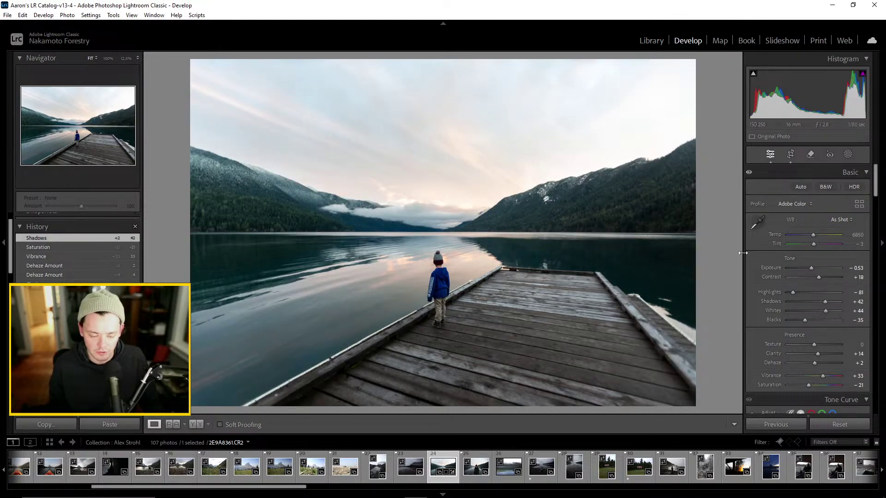
Try a white balance temperature of 7600 on the dock photo and settle on 7050, leaving the tint at -3
scroll(774, 247, down, 5)
scroll(746, 275, up, 5)
click(857, 235)
text(7600)
key(Return)
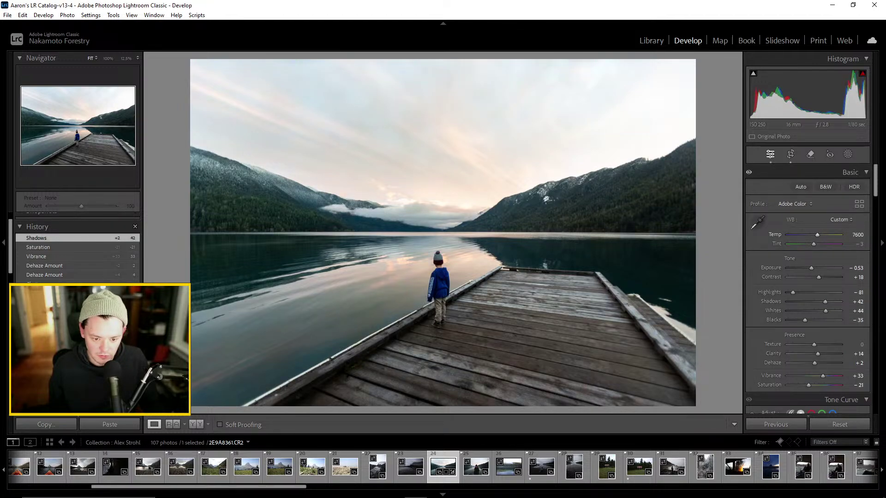
drag(811, 235, 815, 234)
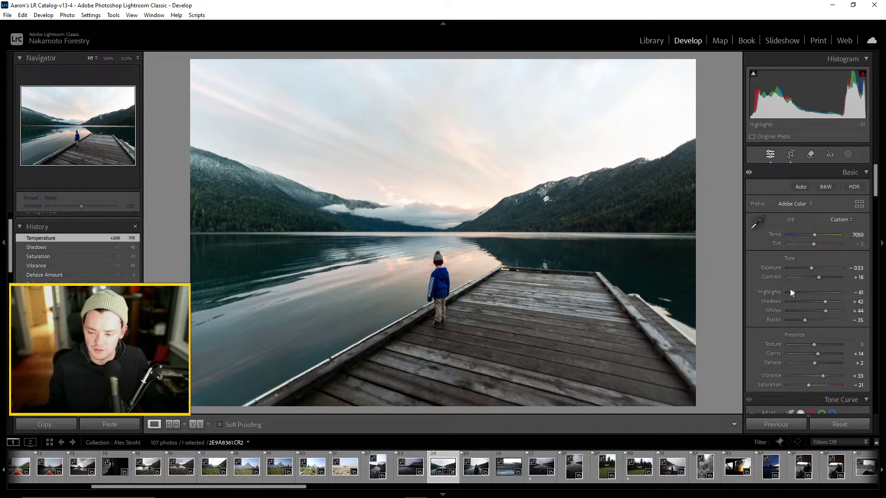
scroll(840, 303, down, 3)
scroll(830, 318, down, 6)
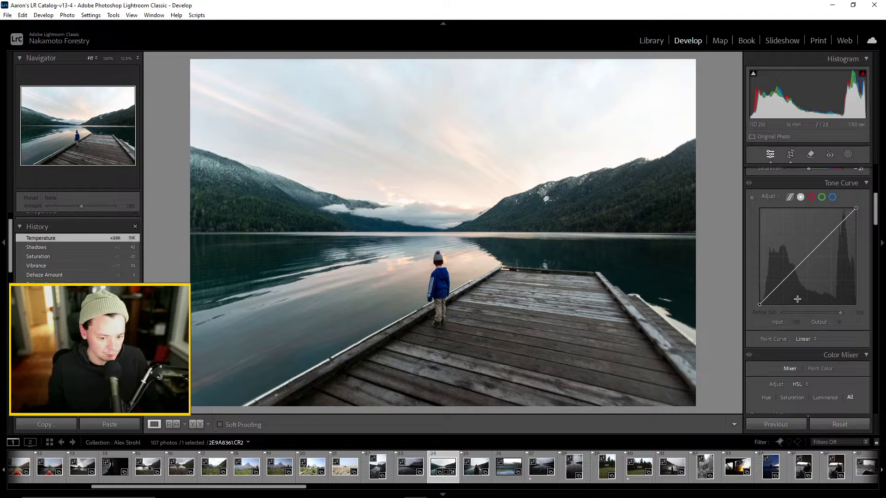
scroll(790, 272, up, 9)
drag(815, 243, 810, 244)
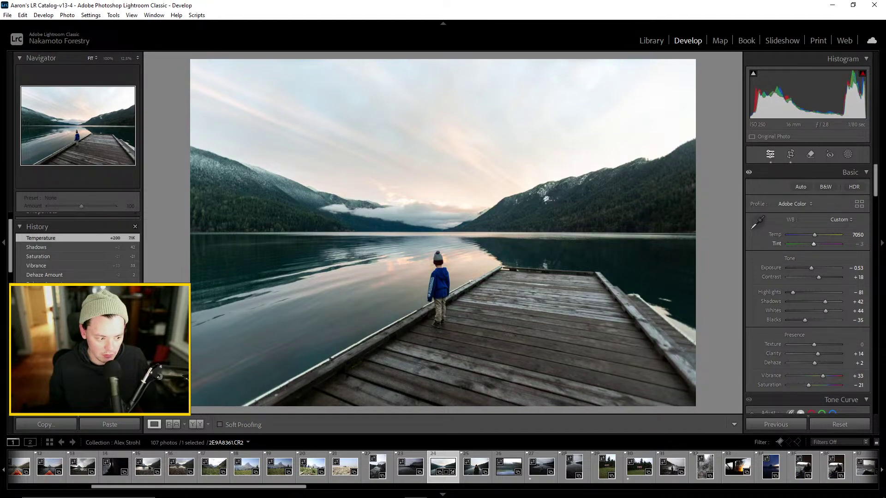
Shape a faded point curve with the black point's output at 23, the white point's at 248, darker shadows and slightly lifted midtones
scroll(803, 309, down, 9)
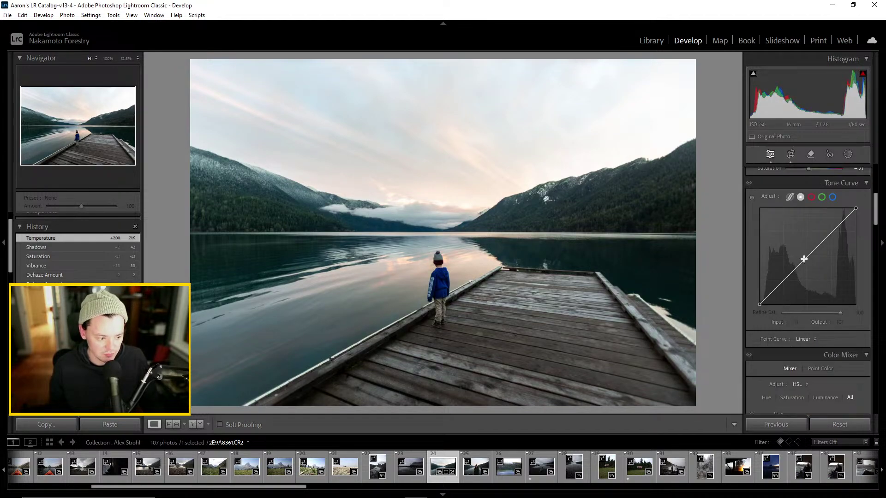
drag(807, 254, 787, 275)
mouse_move(759, 304)
mouse_down()
mouse_move(756, 296)
mouse_move(780, 284)
mouse_move(757, 297)
mouse_up()
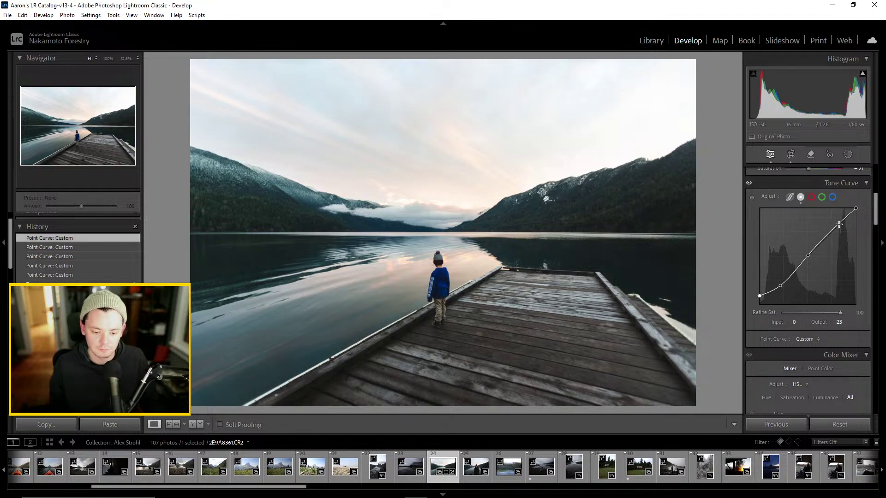
mouse_move(834, 226)
mouse_down()
mouse_move(835, 235)
mouse_move(842, 226)
mouse_up()
mouse_move(808, 255)
mouse_down()
mouse_move(812, 240)
mouse_move(810, 251)
mouse_up()
drag(841, 226, 861, 209)
Inspect the mountains and child up close and compare the dock photo with and without the tone curve
click(487, 237)
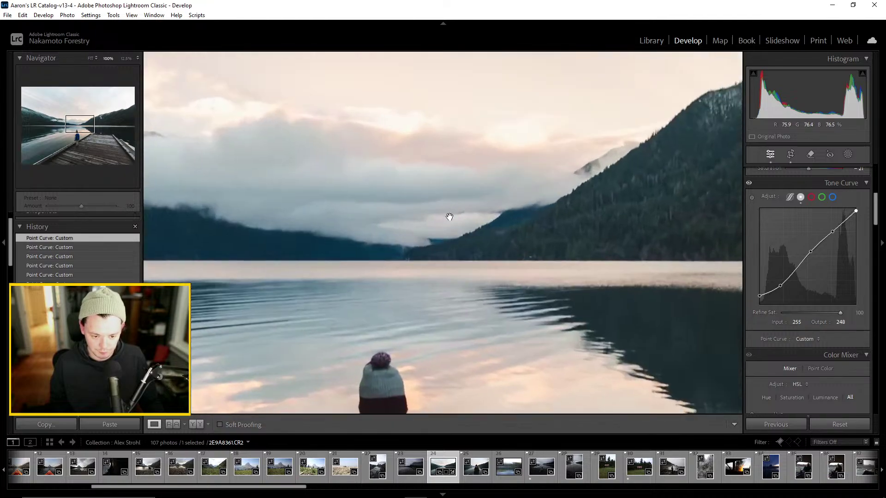
click(456, 368)
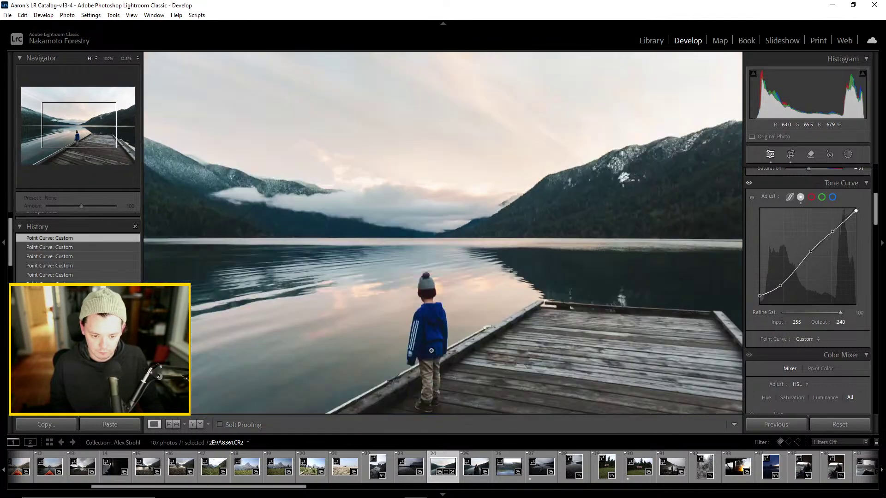
click(750, 184)
click(749, 185)
click(749, 184)
click(750, 185)
click(750, 184)
click(750, 184)
click(749, 184)
click(749, 184)
Try an extra curve point at input 85, output 78, undo it, and raise the shadow point to input 60, output 63
drag(784, 282, 791, 276)
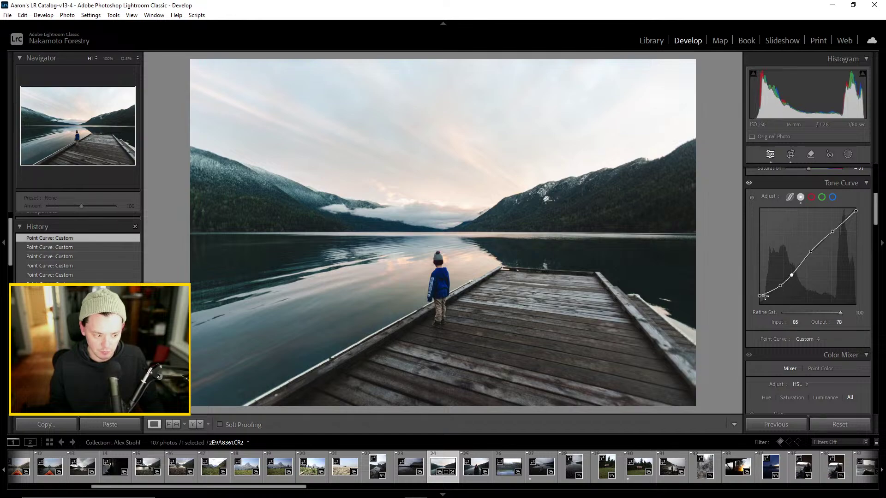
key(ctrl+z)
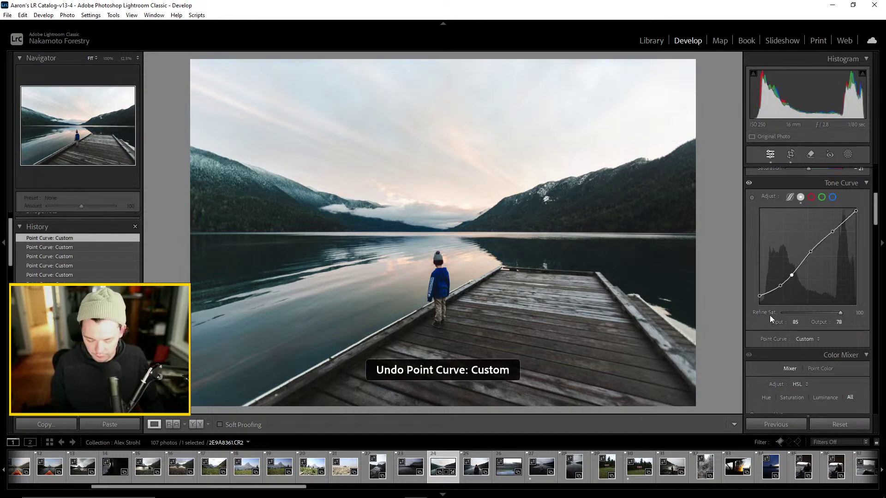
mouse_move(780, 285)
mouse_down()
mouse_move(787, 274)
mouse_move(781, 281)
mouse_up()
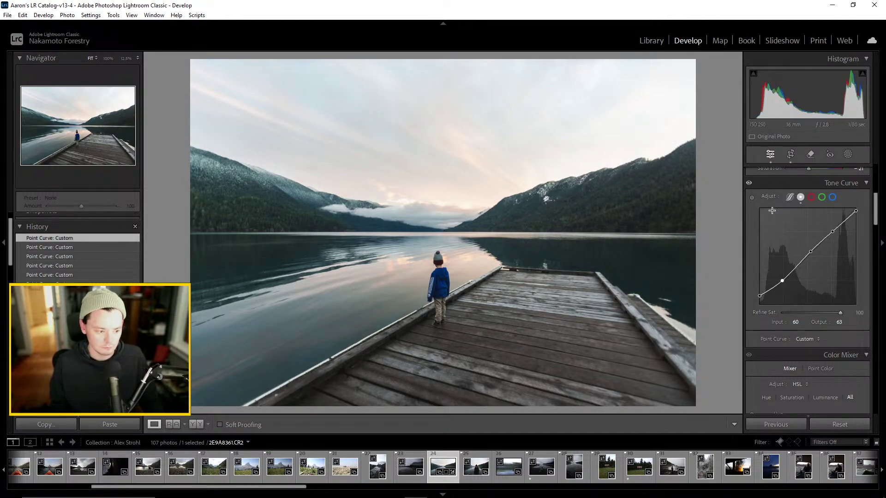
Compare the dock photo with and without the raised shadow point's tone curve
click(748, 183)
click(748, 182)
click(748, 182)
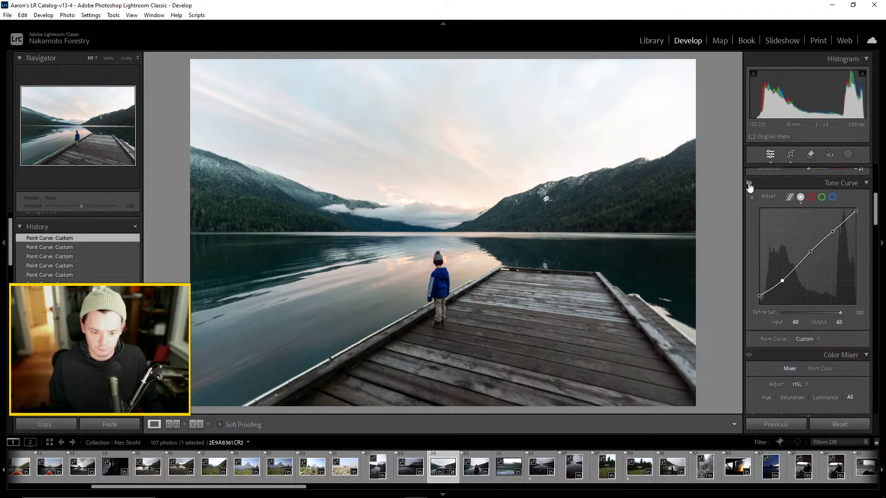
click(748, 183)
click(748, 183)
click(748, 183)
click(748, 184)
click(748, 184)
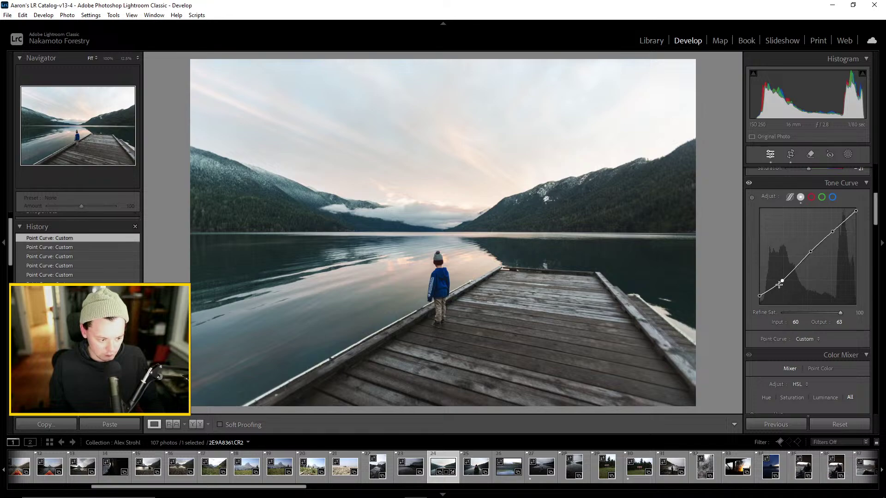
Move the curve's midtone point to input 125, output 135 and its shadow point to 51, 53, and compare with the curve off
mouse_move(811, 252)
mouse_down()
mouse_move(809, 264)
mouse_move(806, 253)
mouse_up()
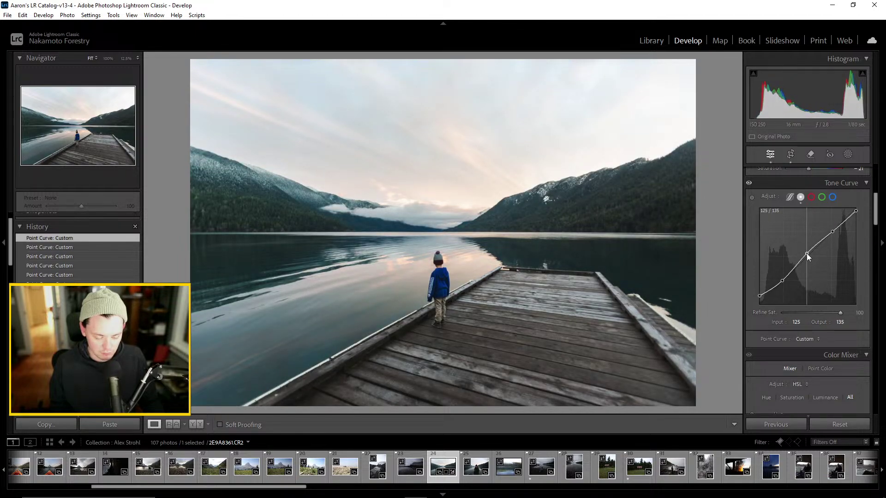
drag(782, 282, 778, 285)
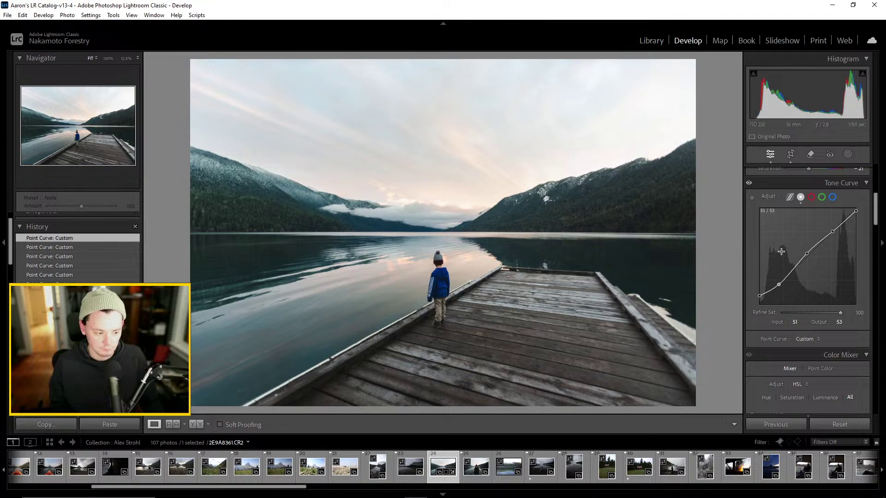
click(748, 184)
click(748, 184)
click(748, 184)
click(748, 185)
click(748, 184)
click(749, 184)
click(748, 184)
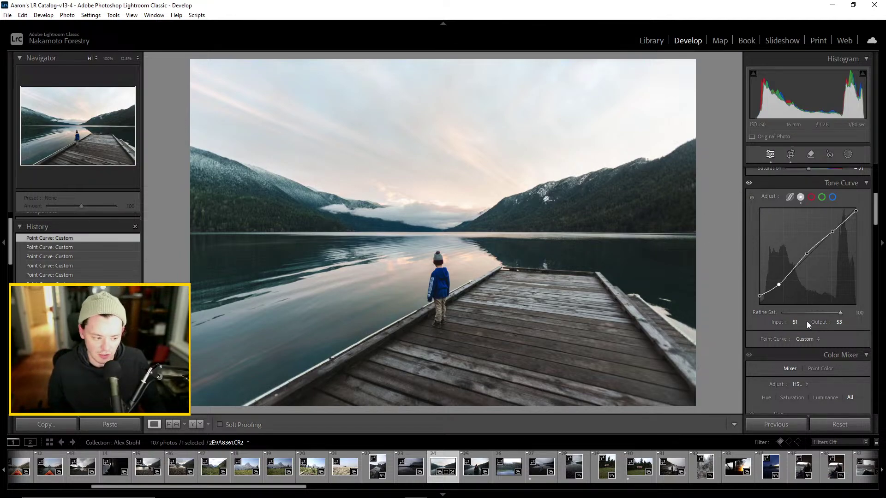
Set the blue hue to -10 and the green hue to -85 in the colour mixer, checking the forested slope up close
scroll(805, 321, down, 3)
scroll(768, 288, down, 3)
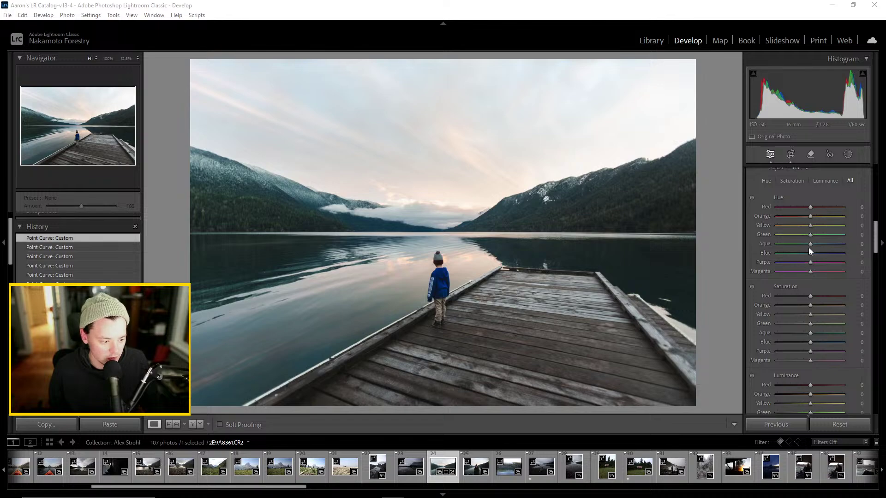
mouse_move(810, 253)
mouse_down()
mouse_move(790, 253)
mouse_move(807, 258)
mouse_up()
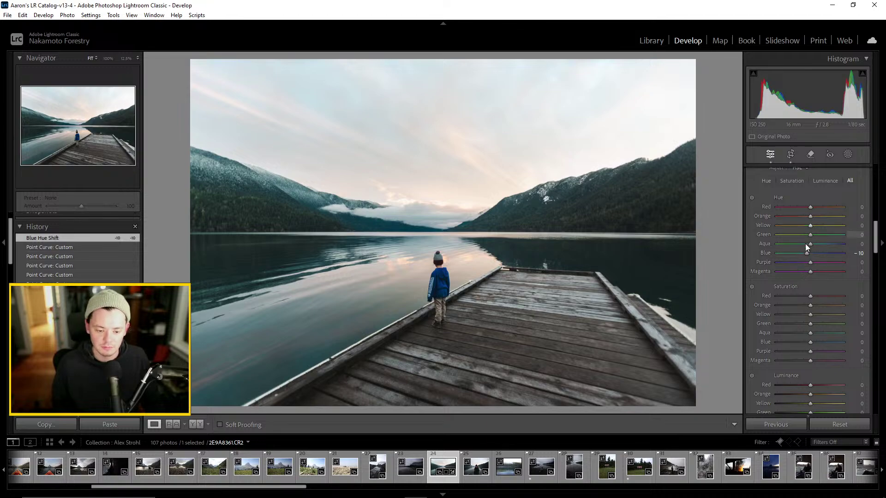
mouse_move(809, 235)
mouse_down()
mouse_move(784, 234)
mouse_move(829, 236)
mouse_move(781, 239)
mouse_move(820, 245)
mouse_up()
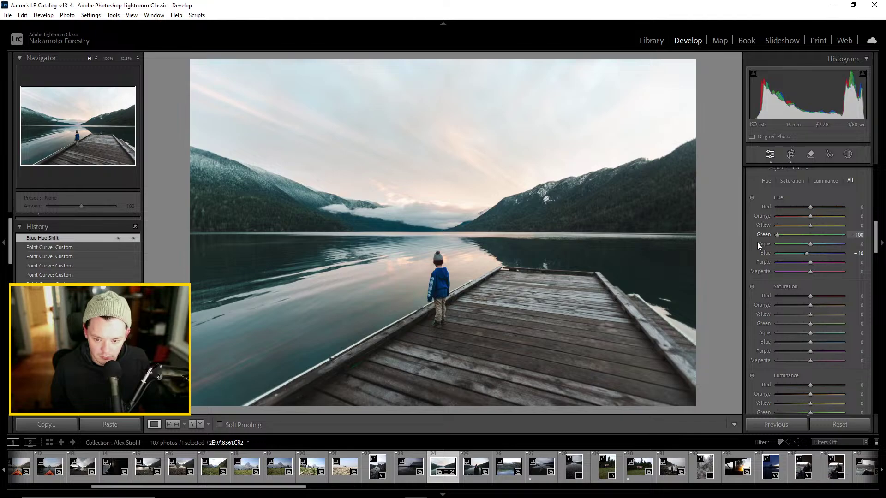
drag(773, 247, 781, 246)
click(262, 206)
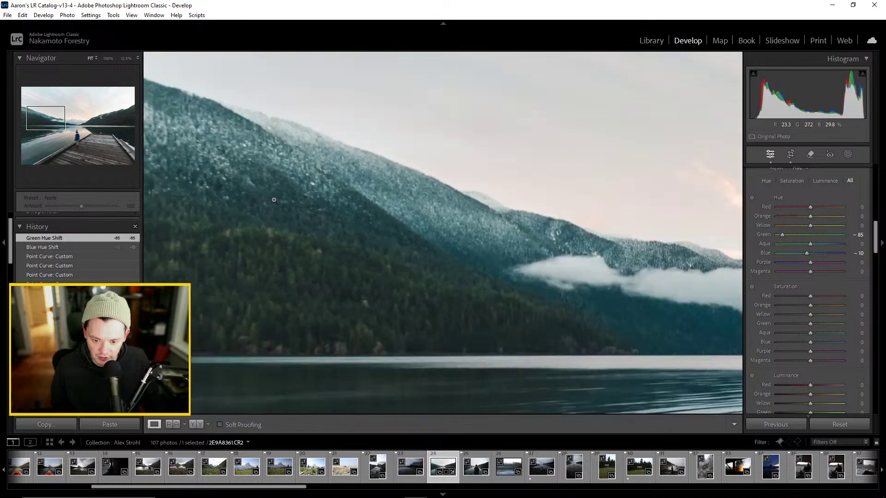
click(270, 200)
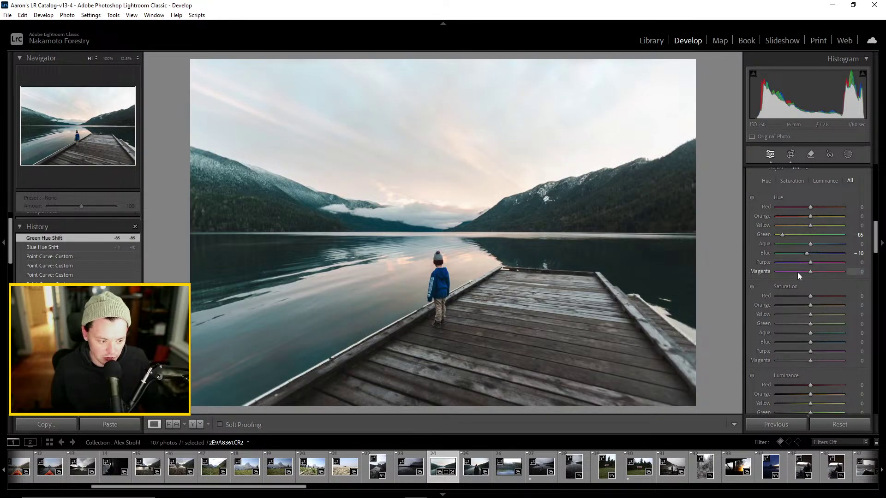
Set the green hue to -99 and the aqua hue to -51 in the colour mixer
drag(838, 242, 784, 267)
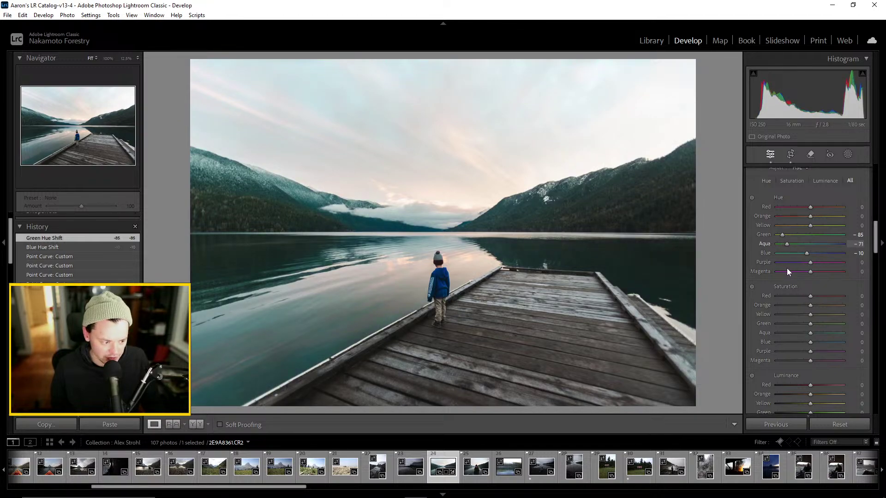
mouse_move(781, 236)
mouse_down()
mouse_move(769, 236)
mouse_move(796, 246)
mouse_up()
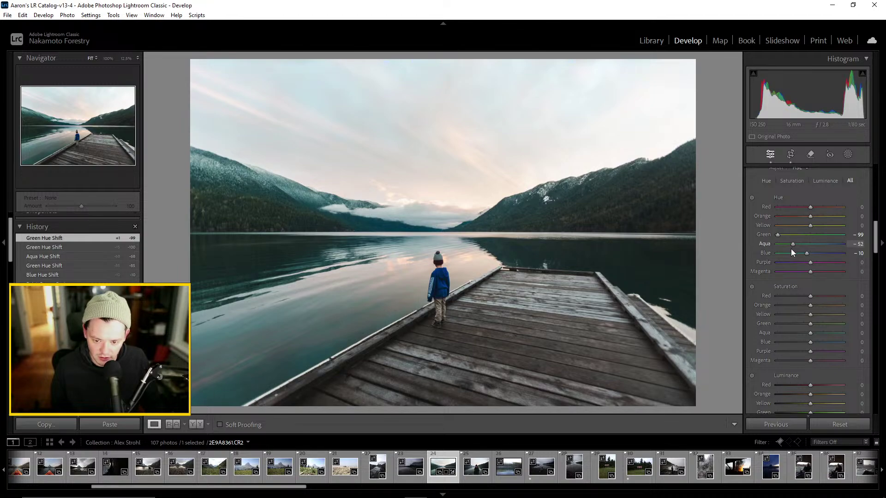
drag(789, 248, 792, 249)
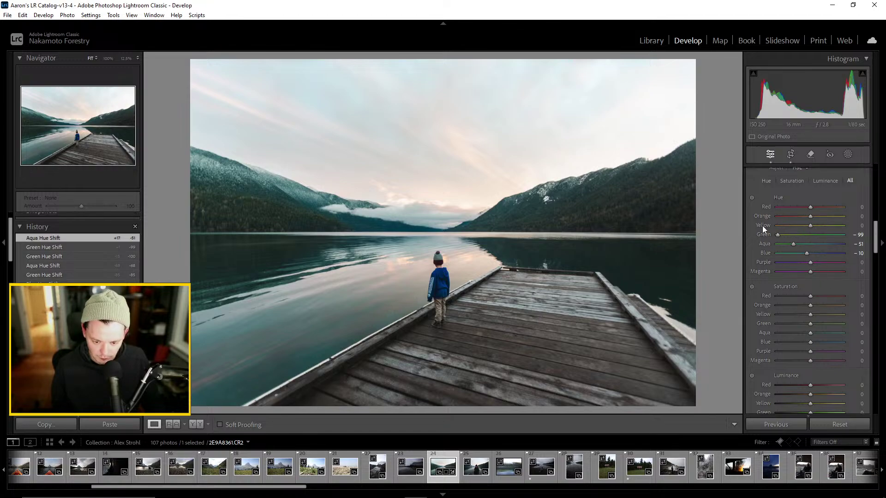
Shift the yellow hue to +80 and the orange hue to +10 in the colour mixer
drag(810, 225, 837, 226)
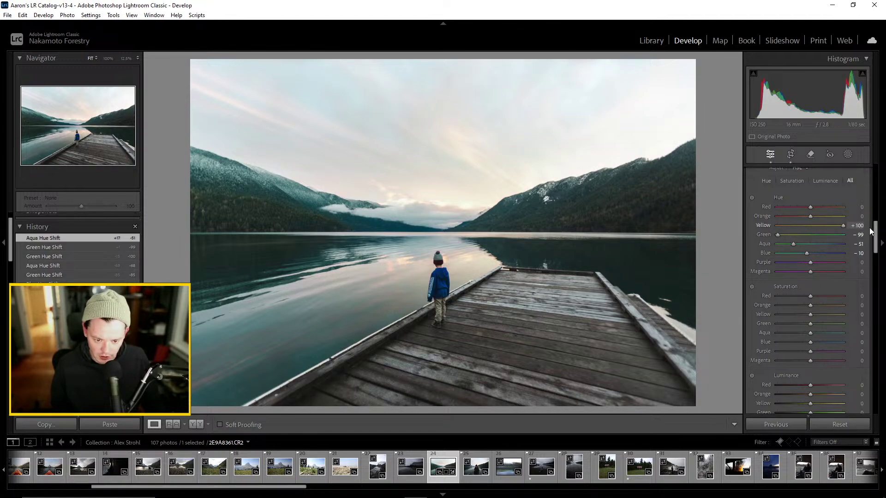
drag(751, 224, 842, 243)
drag(837, 244, 836, 243)
mouse_move(810, 214)
mouse_down()
mouse_move(790, 215)
mouse_move(824, 220)
mouse_move(814, 224)
mouse_move(809, 209)
mouse_move(784, 211)
mouse_move(850, 212)
mouse_move(809, 217)
mouse_up()
Set the orange saturation to +27 and the yellow saturation to -20
scroll(784, 276, down, 5)
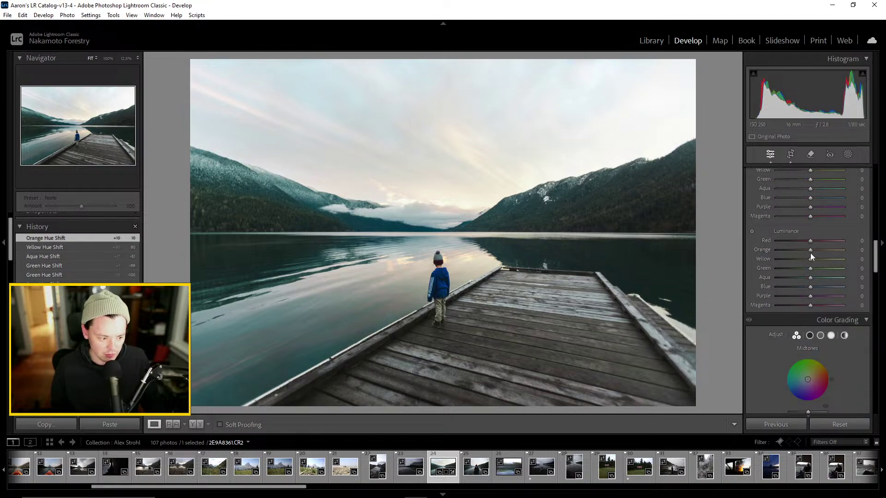
scroll(809, 247, up, 2)
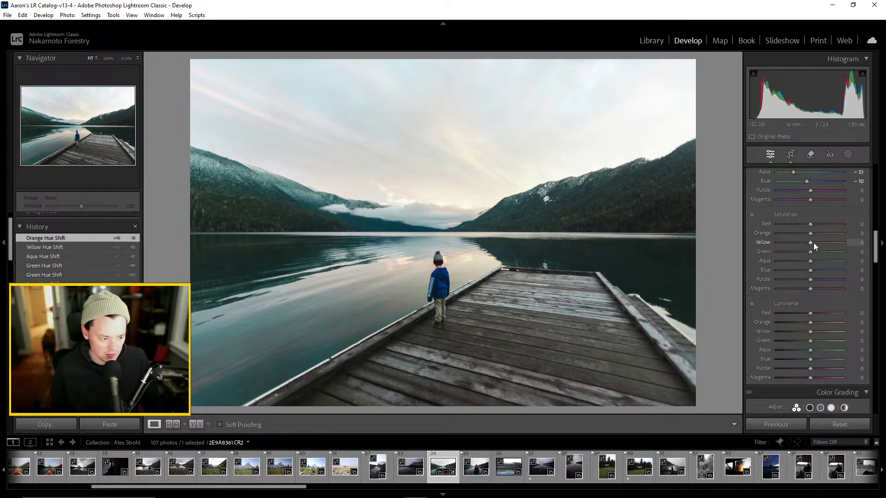
drag(807, 242, 826, 246)
click(811, 233)
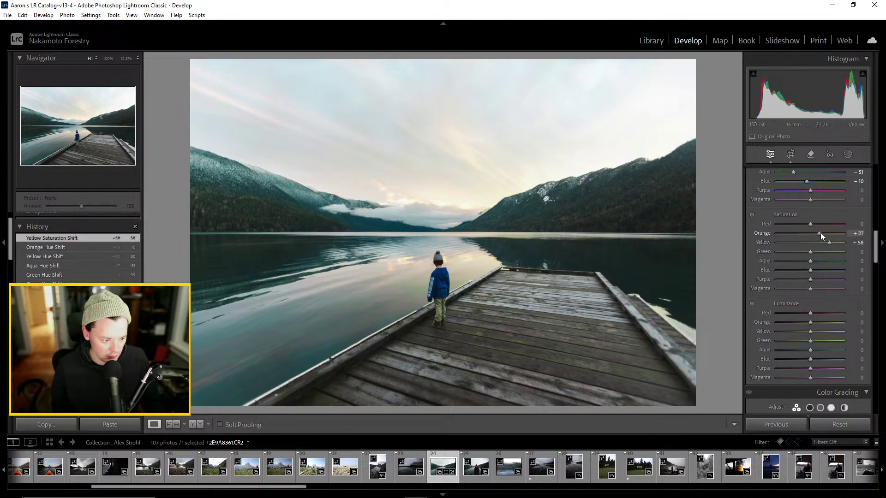
mouse_move(808, 242)
mouse_down()
mouse_move(785, 243)
mouse_move(847, 241)
mouse_move(779, 243)
mouse_move(827, 251)
mouse_move(782, 251)
mouse_move(819, 253)
mouse_move(785, 253)
mouse_move(805, 255)
mouse_move(835, 234)
mouse_move(802, 238)
mouse_move(820, 240)
mouse_up()
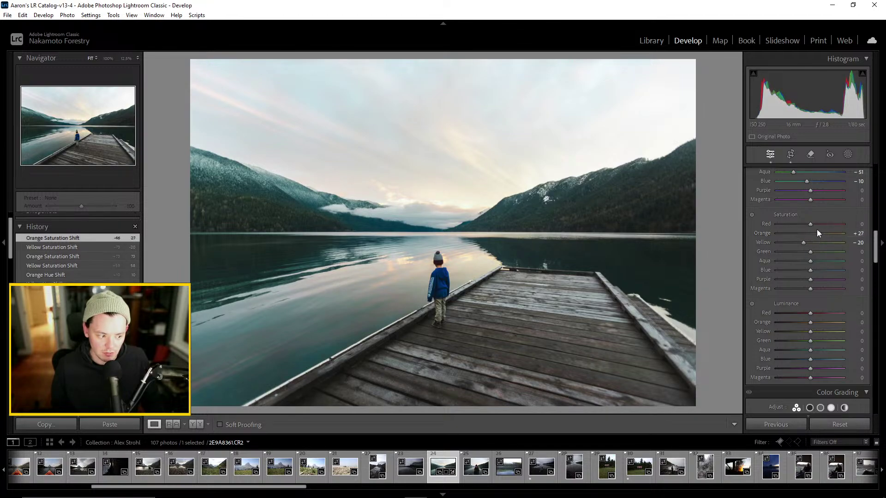
Raise the orange hue to +23 and lower the yellow saturation to -47
scroll(817, 229, up, 3)
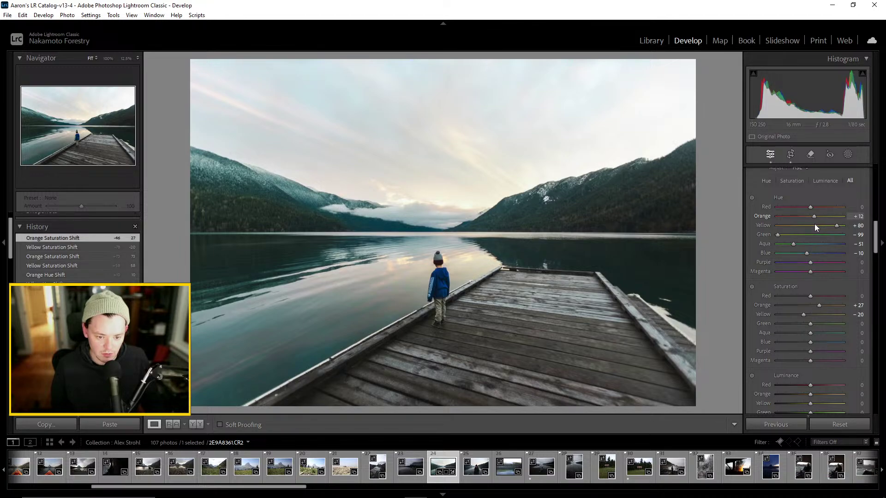
scroll(815, 224, up, 3)
scroll(820, 228, down, 2)
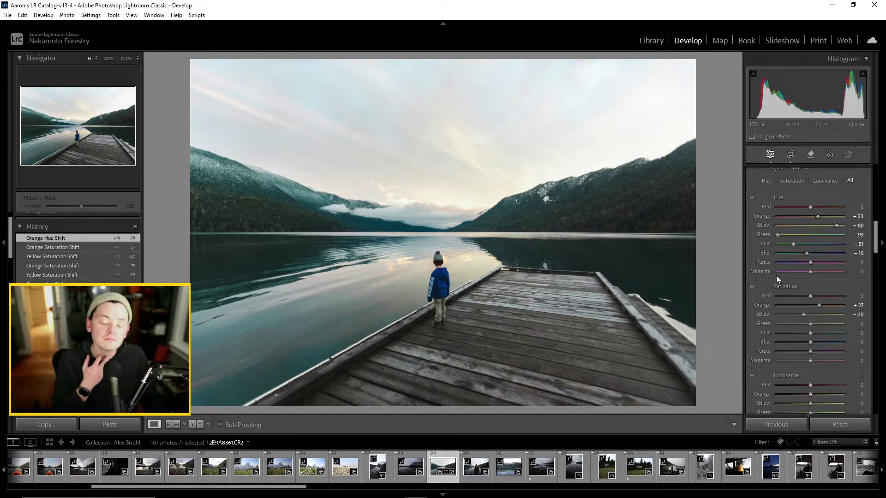
mouse_move(802, 315)
mouse_down()
mouse_move(776, 315)
mouse_move(817, 313)
mouse_move(768, 313)
mouse_move(846, 316)
mouse_move(793, 320)
mouse_up()
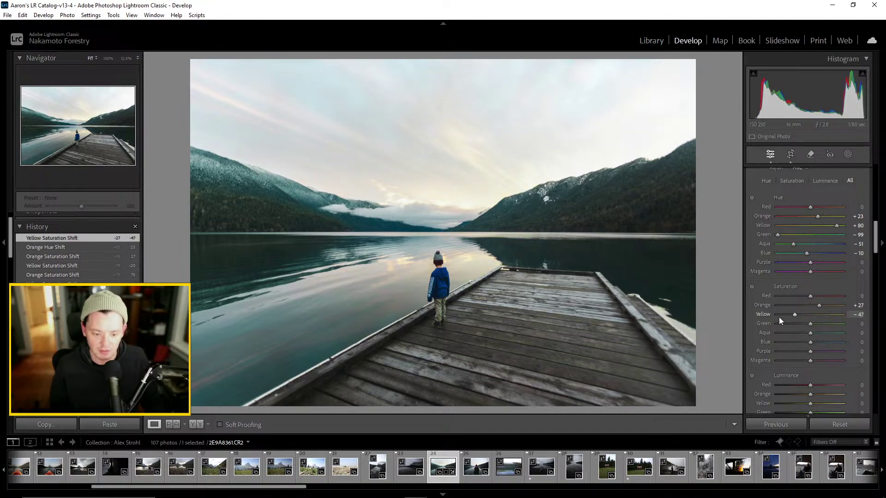
Set the saturation of the greens to -17, the blues to -36 and the aquas to +9
scroll(830, 262, down, 3)
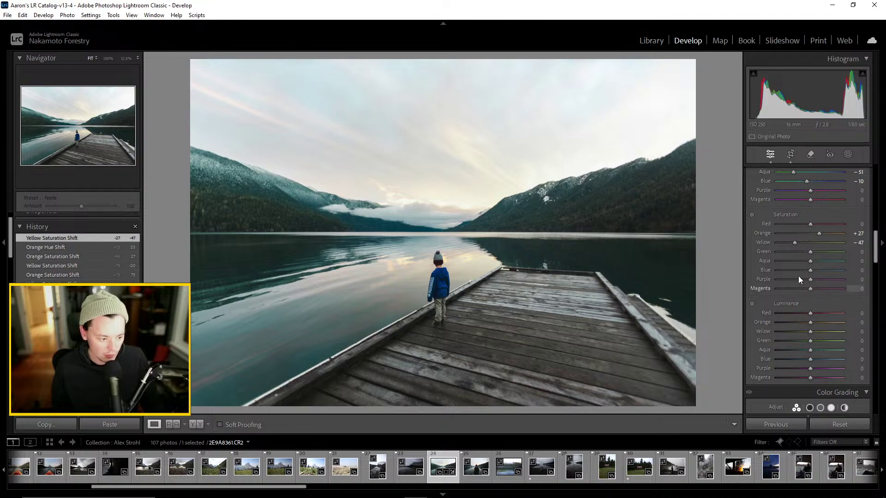
drag(811, 251, 772, 264)
drag(849, 264, 780, 268)
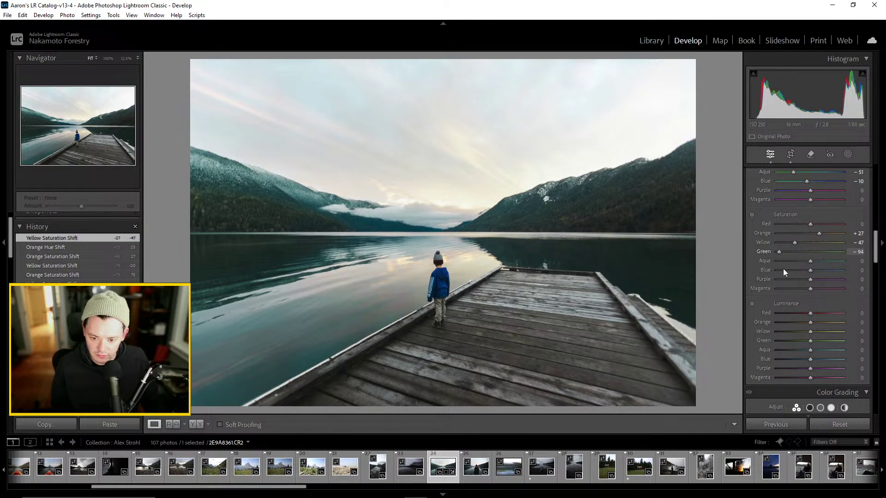
drag(846, 268, 763, 274)
mouse_move(811, 261)
mouse_down()
mouse_move(833, 261)
mouse_move(798, 272)
mouse_move(788, 262)
mouse_move(830, 261)
mouse_move(787, 270)
mouse_move(812, 270)
mouse_up()
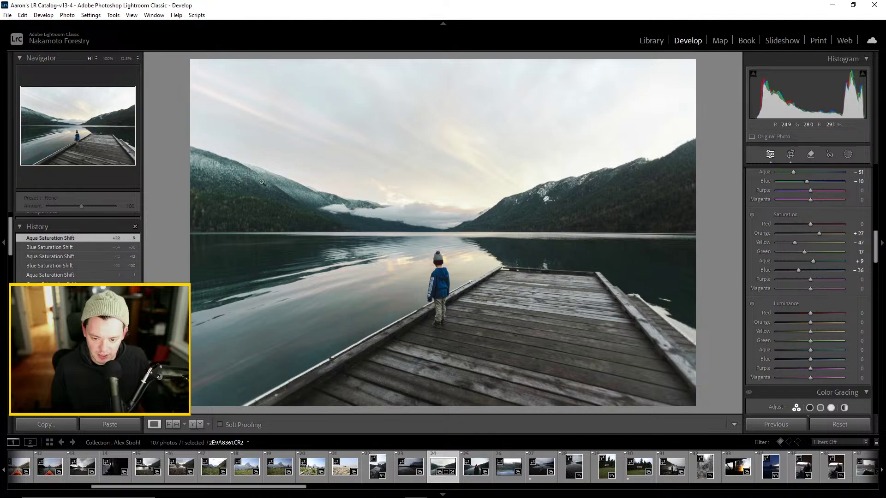
Set both the aqua and blue saturation to -24, checking the forested shore, the water and the child up close
click(262, 185)
click(250, 184)
click(260, 247)
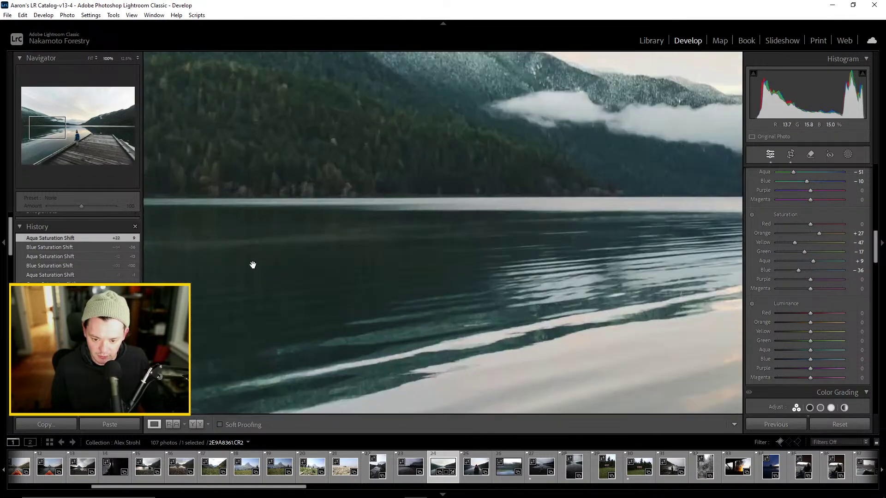
click(269, 269)
click(392, 298)
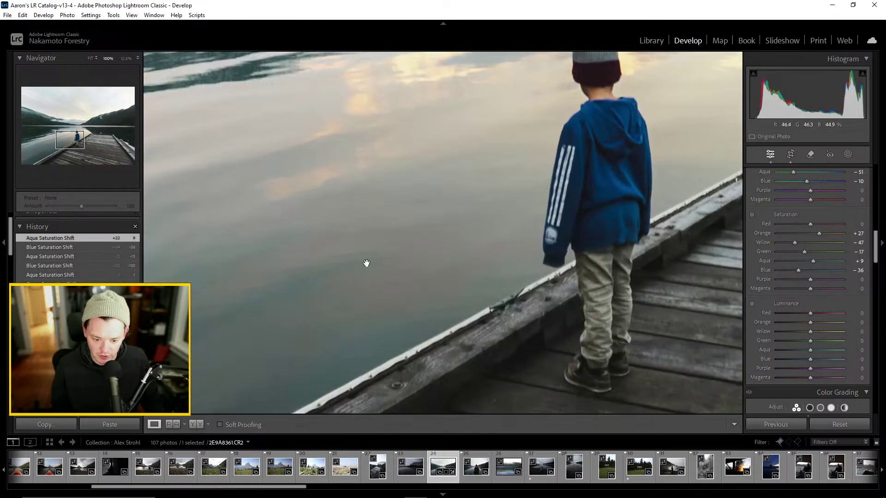
mouse_move(813, 261)
mouse_down()
mouse_move(759, 260)
mouse_move(875, 273)
mouse_move(793, 263)
mouse_move(824, 276)
mouse_move(799, 278)
mouse_move(803, 267)
mouse_up()
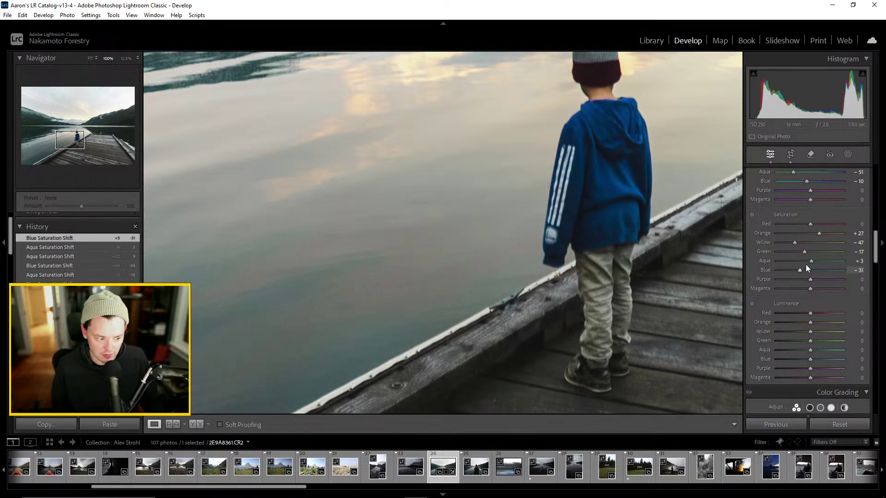
click(483, 208)
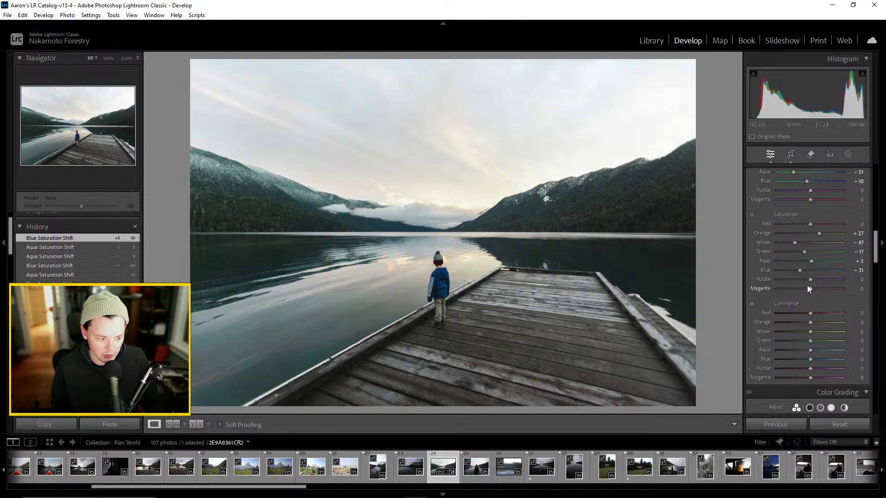
mouse_move(801, 272)
mouse_down()
mouse_move(790, 270)
mouse_move(801, 271)
mouse_move(801, 262)
mouse_up()
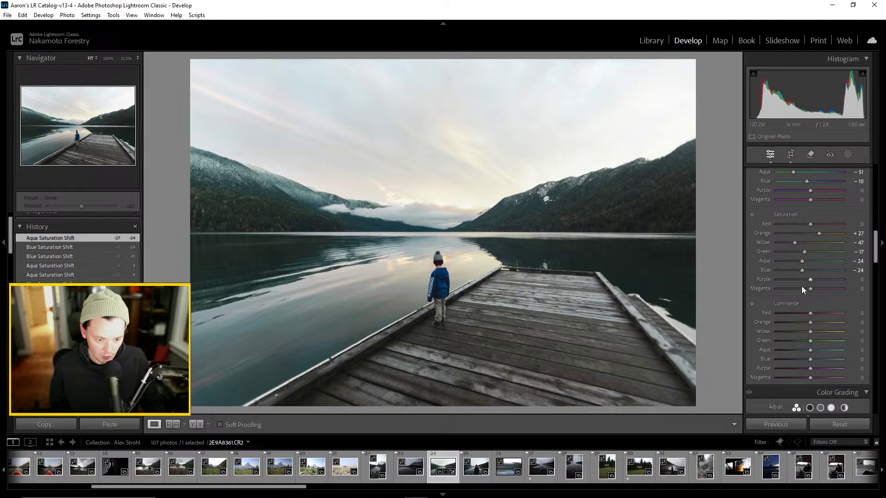
scroll(809, 280, up, 8)
scroll(809, 282, down, 9)
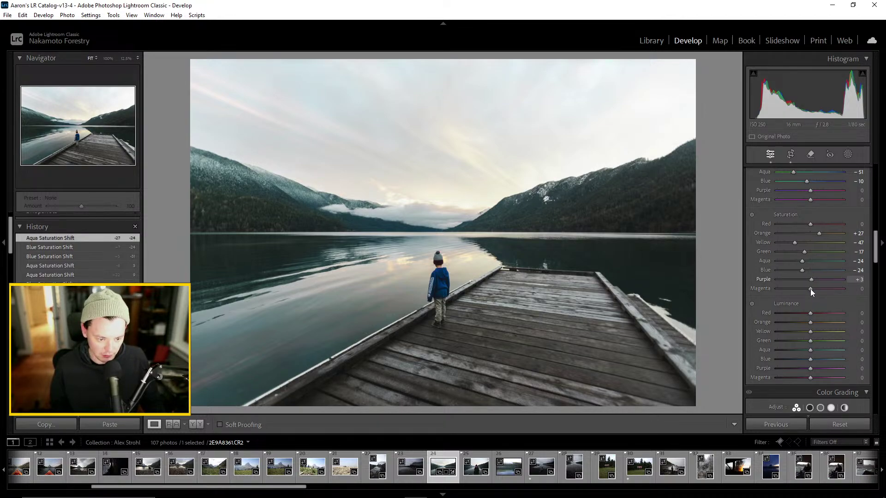
Adjust the colour luminance to blue +12, aqua +16, green +61, yellow +3 and orange -2
scroll(780, 308, down, 3)
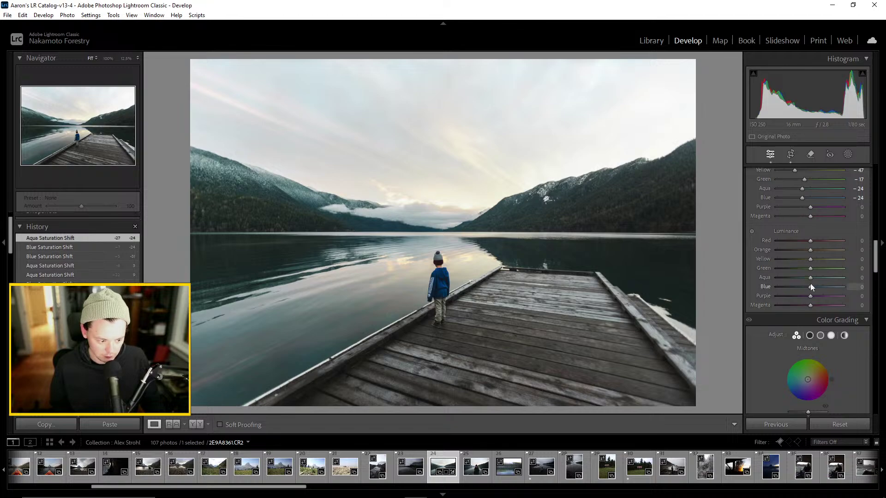
drag(810, 286, 807, 264)
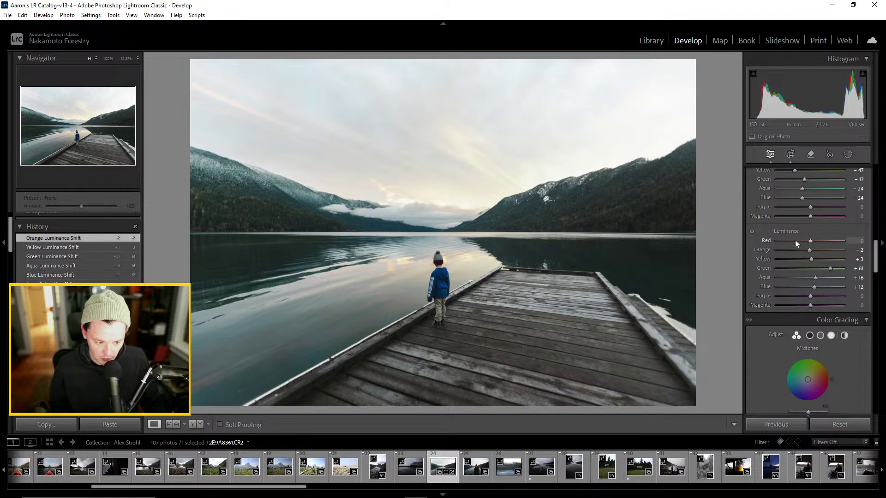
scroll(784, 265, down, 2)
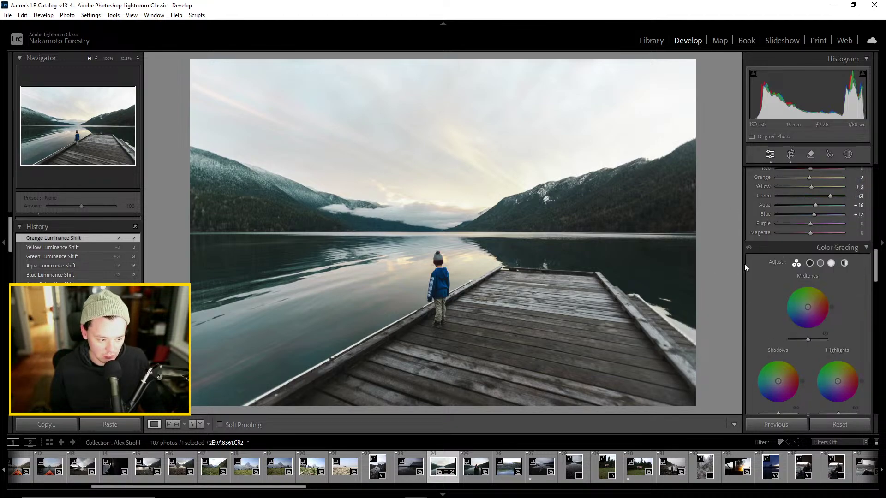
Compare the dock photo before and after the edits side by side, and return to the single-image view
key(y)
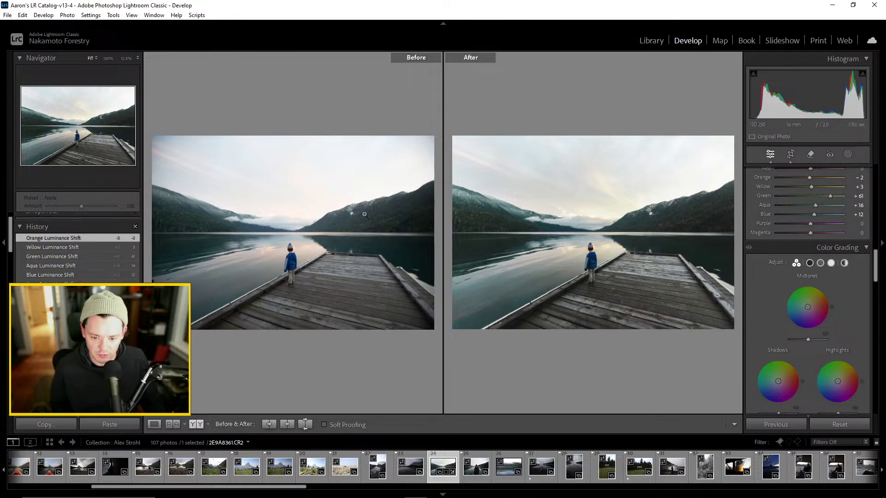
click(292, 216)
click(295, 206)
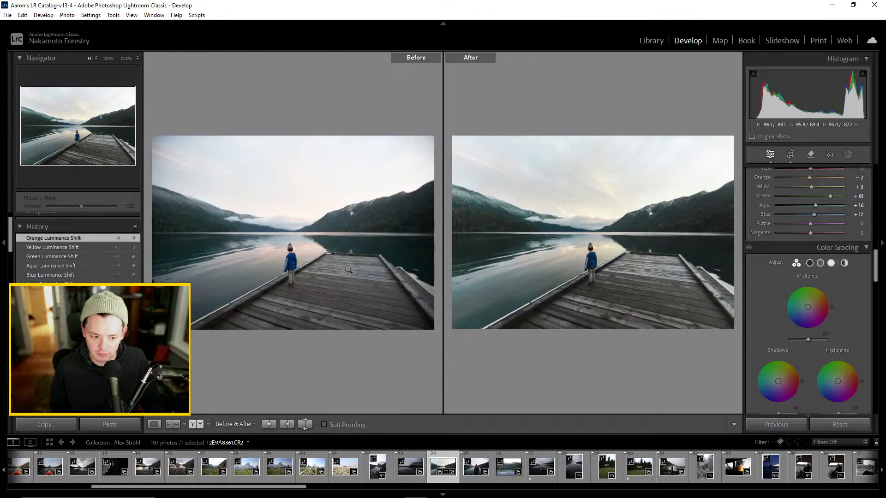
click(153, 424)
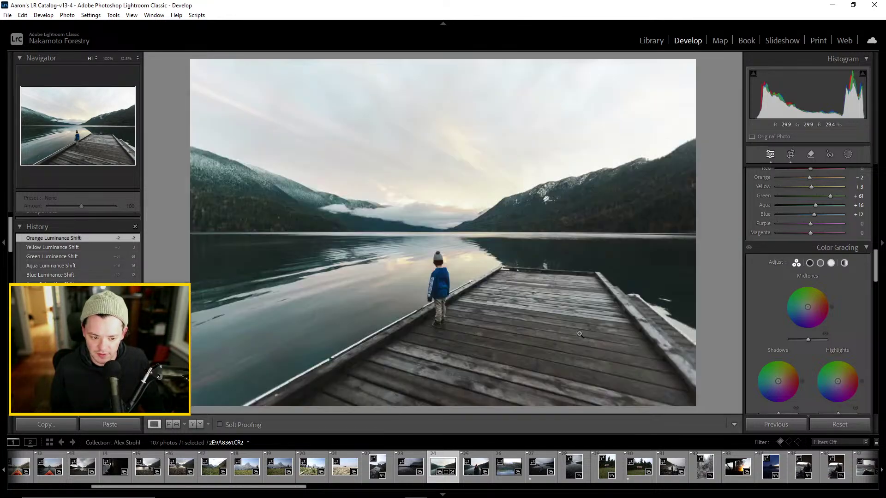
Set the highlights to -60 and the whites to +42 in the basic tone adjustments
scroll(816, 290, up, 3)
scroll(819, 289, up, 5)
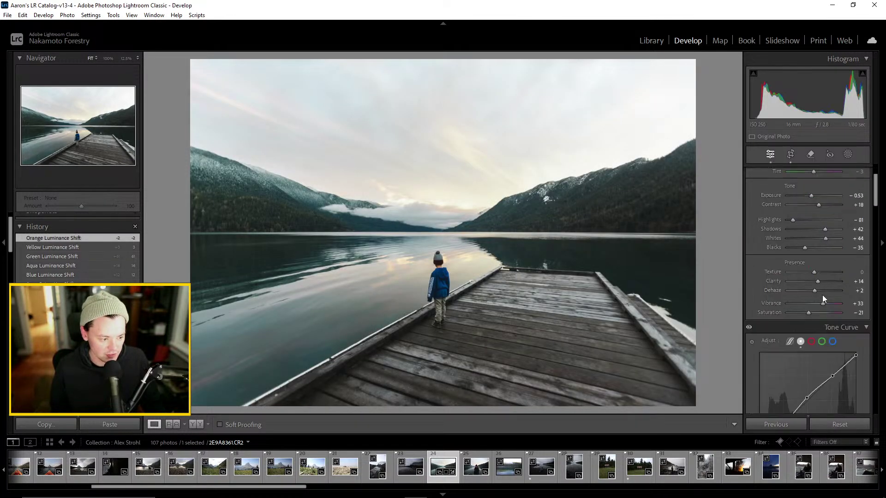
mouse_move(806, 281)
mouse_down()
mouse_move(790, 292)
mouse_move(815, 294)
mouse_move(807, 295)
mouse_up()
drag(804, 295, 798, 295)
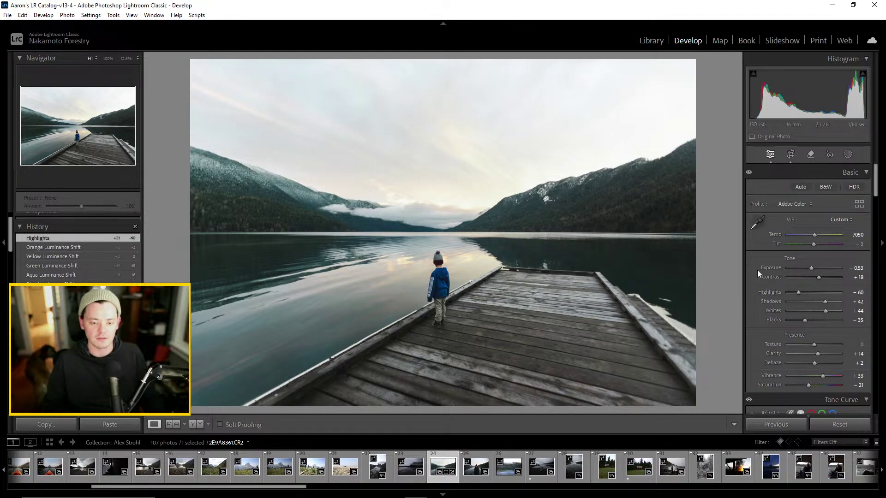
mouse_move(824, 309)
mouse_down()
mouse_move(832, 313)
mouse_move(824, 312)
mouse_up()
Review the dock photo's tone curve, colour mixer and colour grading settings
scroll(812, 284, down, 5)
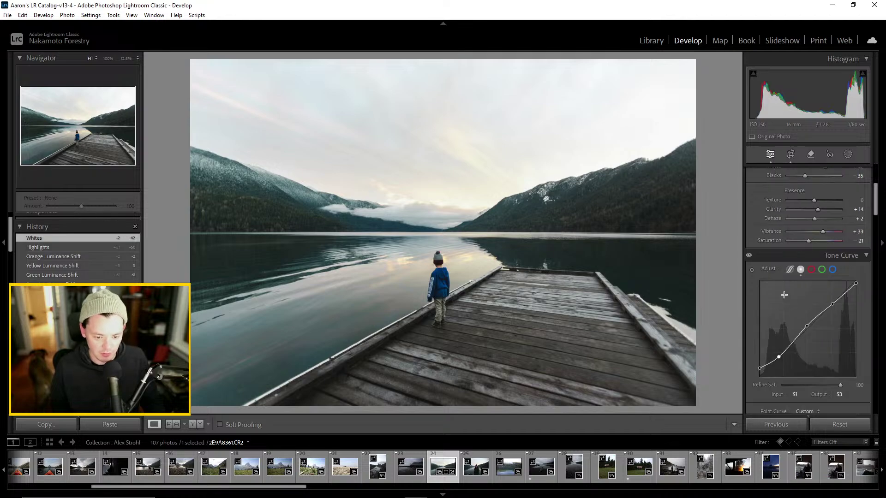
scroll(786, 299, down, 4)
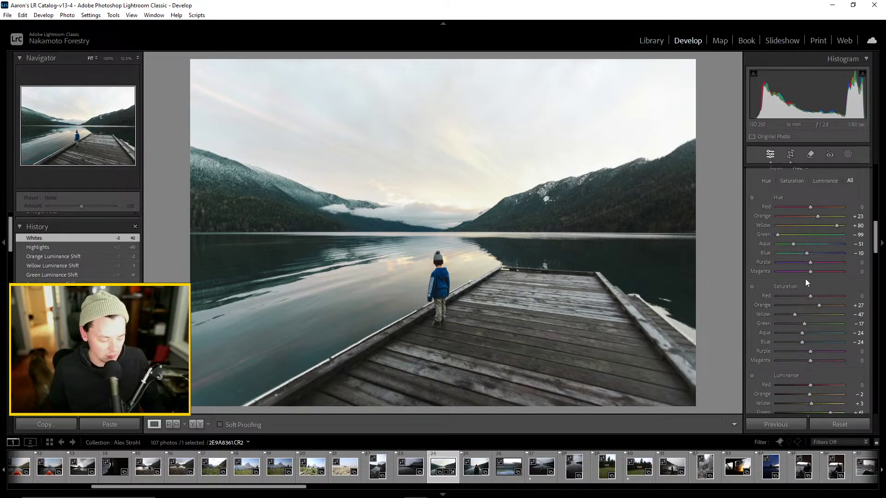
scroll(790, 310, down, 3)
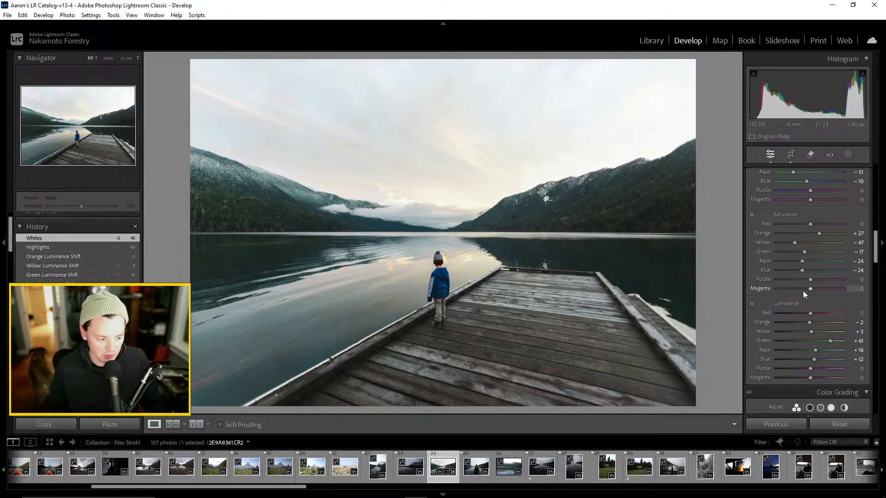
scroll(800, 292, down, 2)
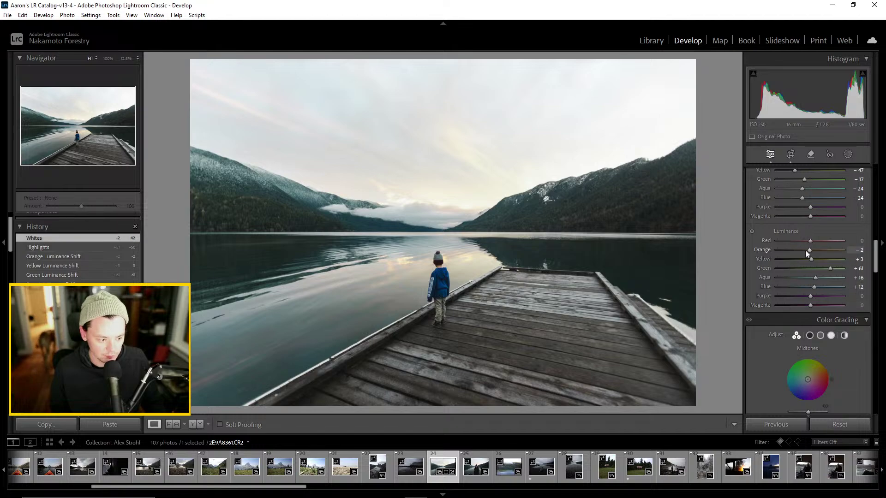
scroll(775, 279, down, 3)
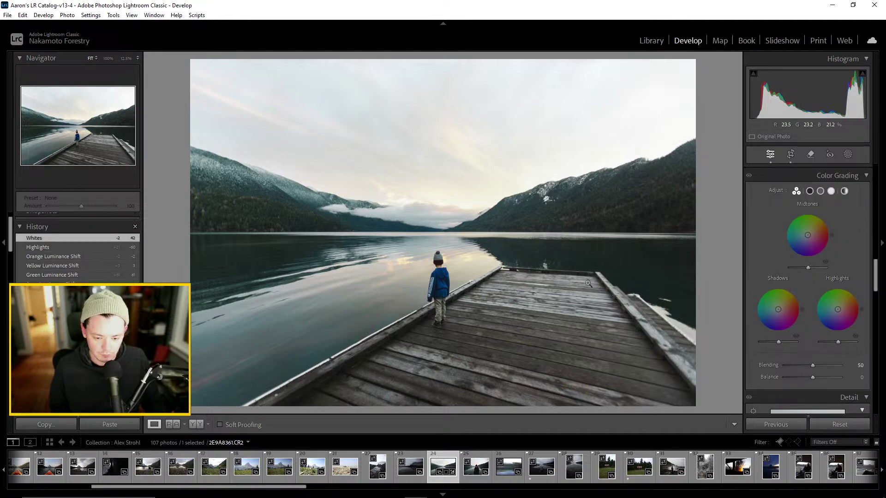
scroll(828, 261, up, 6)
scroll(808, 256, down, 2)
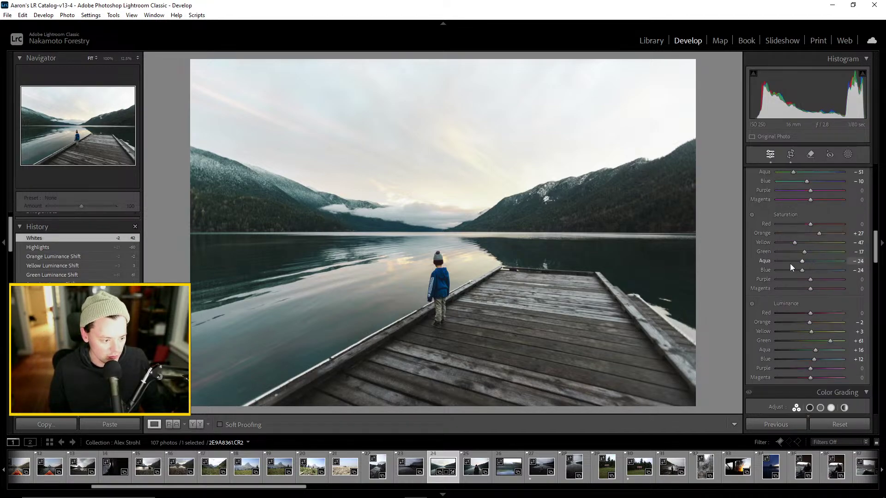
scroll(791, 256, up, 3)
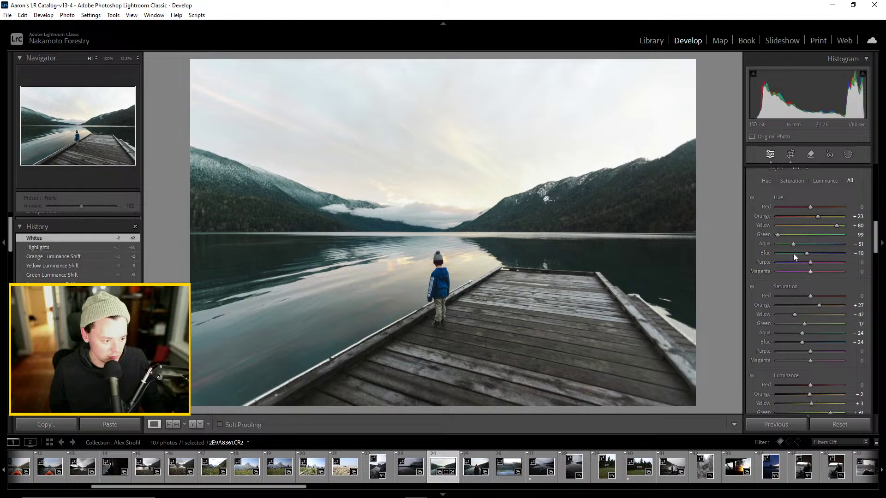
Set the aqua hue to -9 and compare the dock photo before and after the edits
mouse_move(808, 245)
mouse_down()
mouse_move(835, 246)
mouse_move(789, 249)
mouse_move(805, 250)
mouse_up()
click(196, 423)
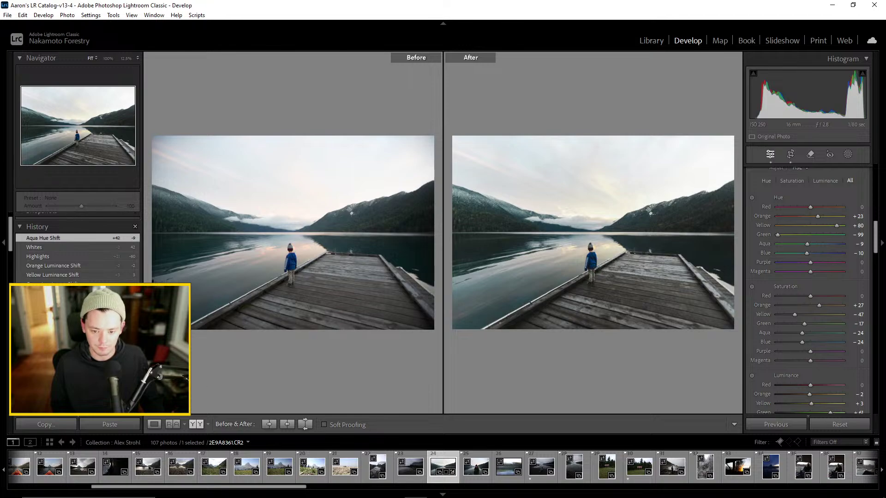
click(150, 425)
Grade the shadows with a subtle warm orange tint at saturation 6 and luminance +8
scroll(815, 283, down, 8)
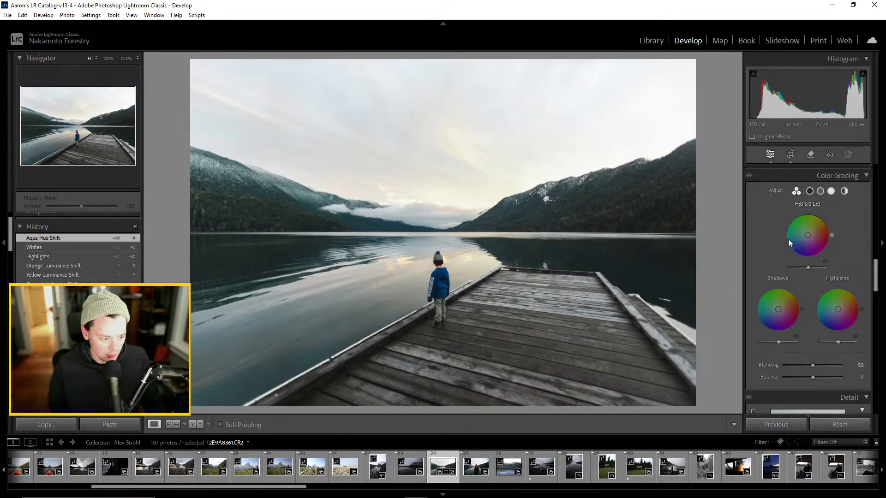
drag(779, 314, 781, 305)
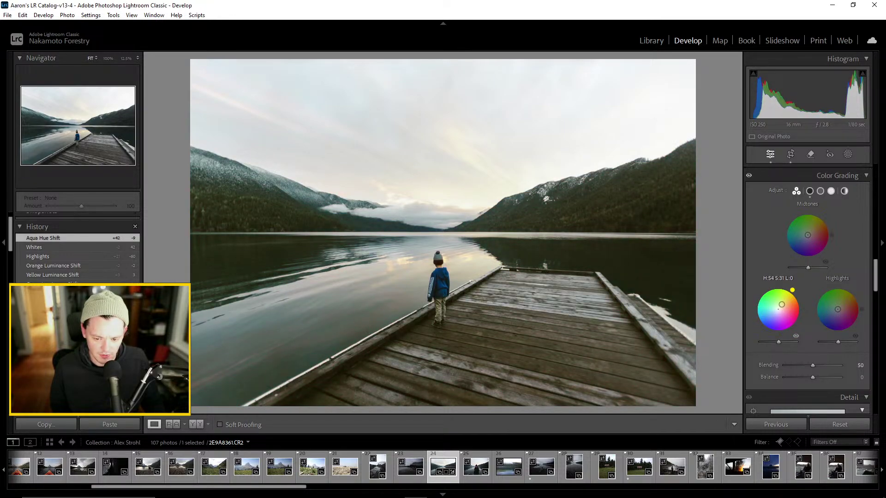
mouse_move(781, 304)
mouse_down()
mouse_move(769, 305)
mouse_move(776, 319)
mouse_move(770, 312)
mouse_move(779, 308)
mouse_up()
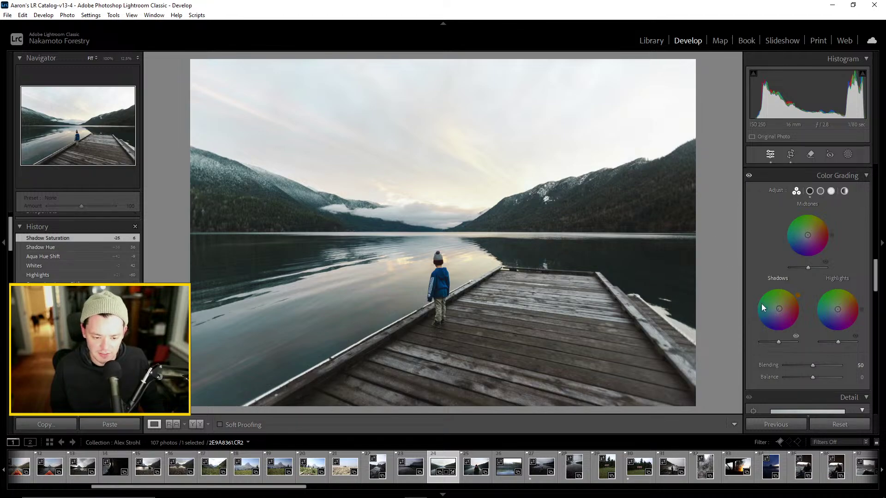
mouse_move(779, 343)
mouse_down()
mouse_move(787, 344)
mouse_move(767, 345)
mouse_move(779, 346)
mouse_up()
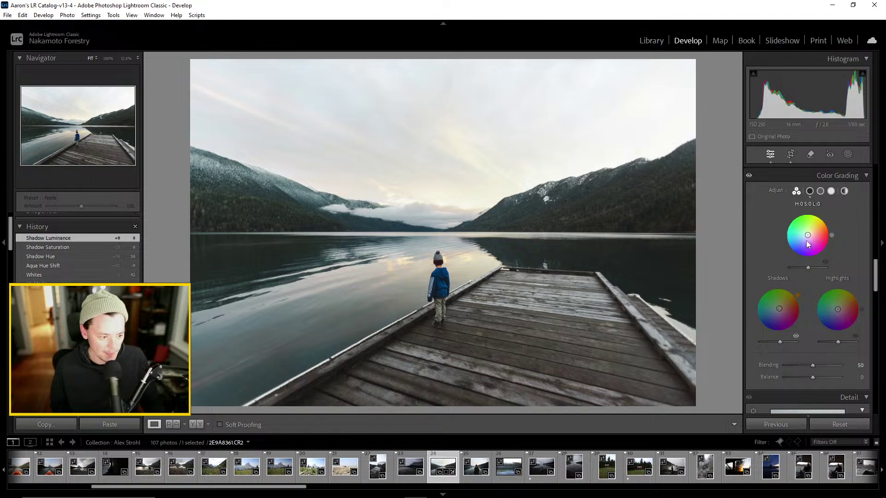
Grade the midtones teal with saturation 11 and luminance +24, and the highlights yellow with hue 54, saturation 9 and slightly raised luminance
drag(807, 236, 805, 235)
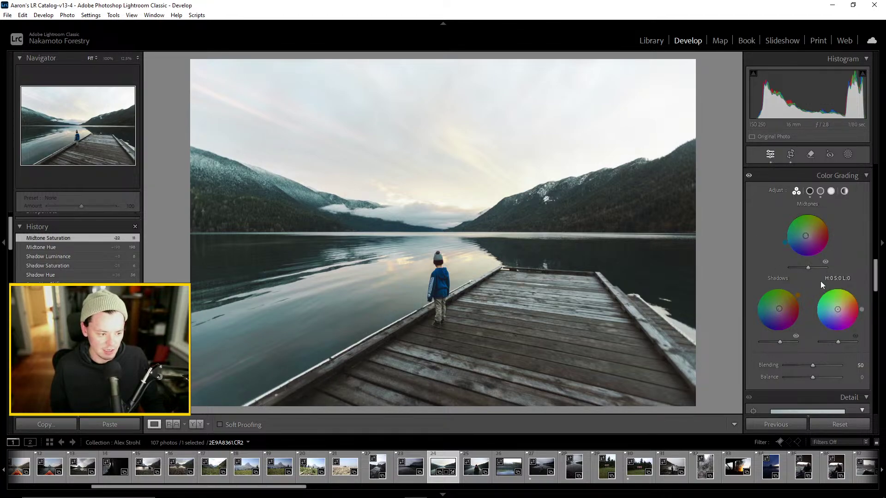
mouse_move(834, 305)
mouse_down()
mouse_move(850, 288)
mouse_move(855, 294)
mouse_move(838, 309)
mouse_up()
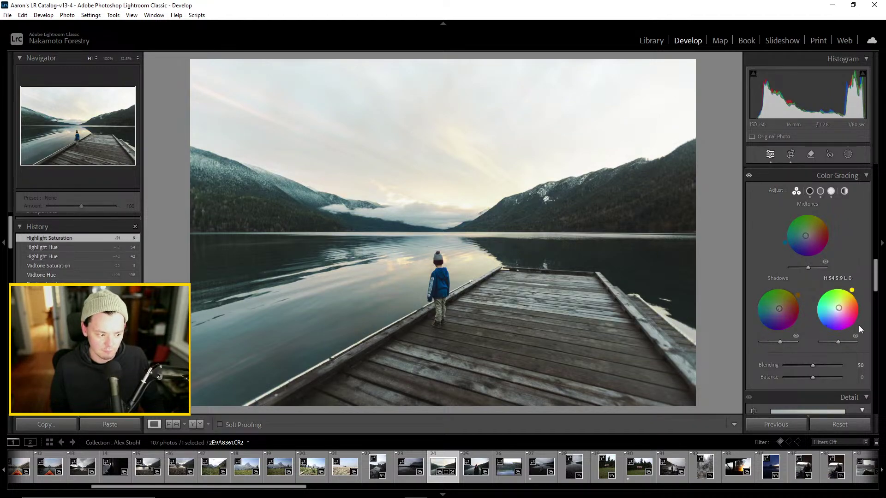
click(855, 337)
click(855, 337)
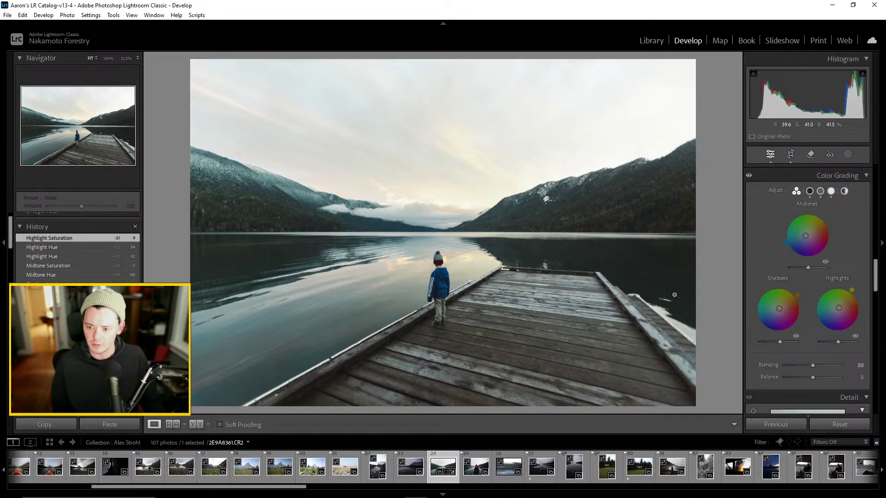
mouse_move(837, 340)
mouse_down()
mouse_move(847, 342)
mouse_move(829, 344)
mouse_move(848, 345)
mouse_move(838, 347)
mouse_up()
mouse_move(807, 271)
mouse_down()
mouse_move(818, 268)
mouse_move(795, 269)
mouse_move(824, 271)
mouse_move(802, 275)
mouse_move(811, 276)
mouse_up()
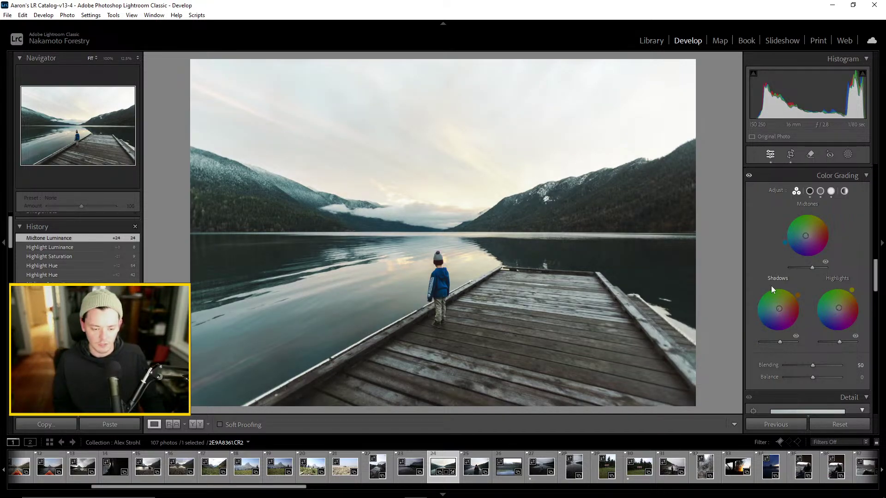
Set the sharpening amount to 68, inspect the child up close and review the lens correction settings
scroll(771, 277, down, 3)
mouse_move(809, 306)
mouse_down()
mouse_move(836, 301)
mouse_move(778, 306)
mouse_move(824, 309)
mouse_move(810, 312)
mouse_move(812, 292)
mouse_move(824, 292)
mouse_move(798, 294)
mouse_move(811, 303)
mouse_move(815, 292)
mouse_up()
scroll(765, 299, down, 5)
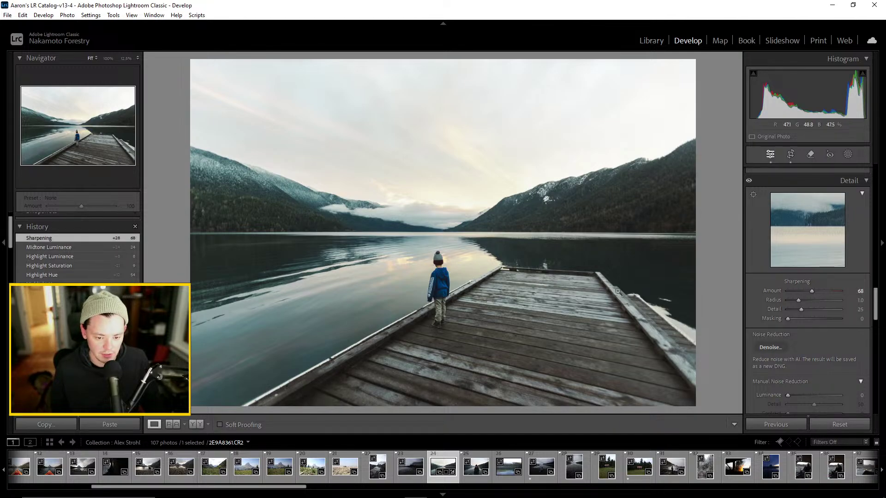
click(466, 297)
click(459, 300)
scroll(812, 311, down, 2)
scroll(812, 311, down, 8)
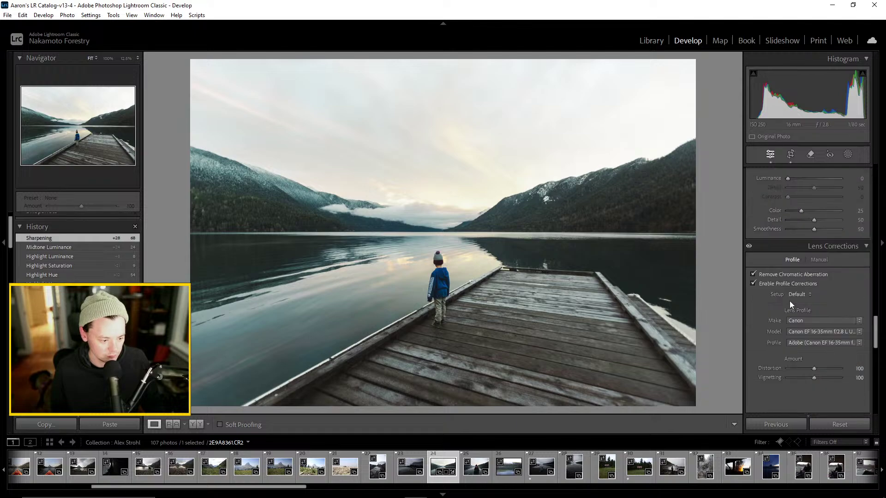
scroll(773, 311, down, 2)
scroll(775, 315, up, 15)
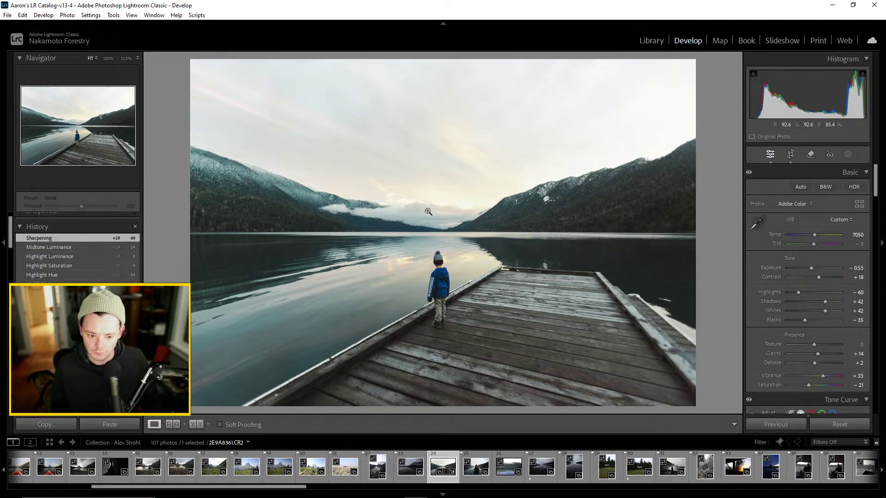
Add a sky mask with exposure -0.54, contrast 66, highlights 14, shadows 2, whites 20 and blacks 5
click(848, 155)
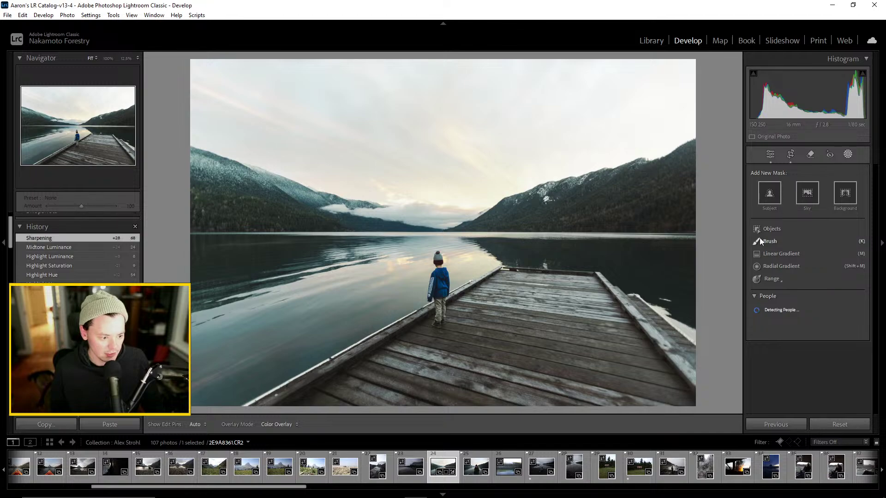
click(806, 194)
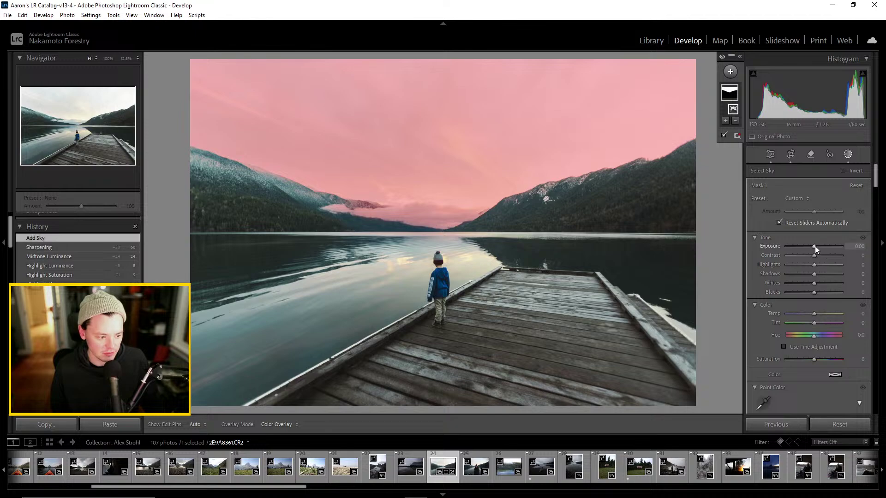
drag(814, 246, 807, 245)
drag(809, 245, 809, 249)
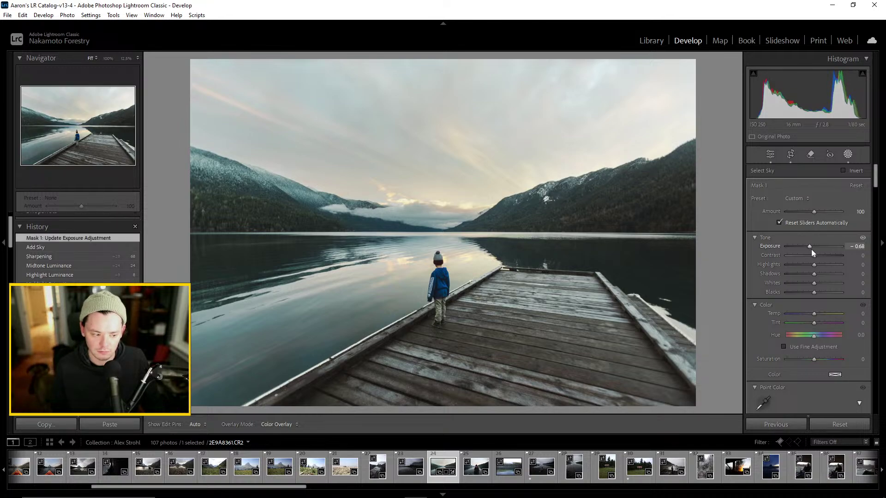
drag(808, 245, 818, 282)
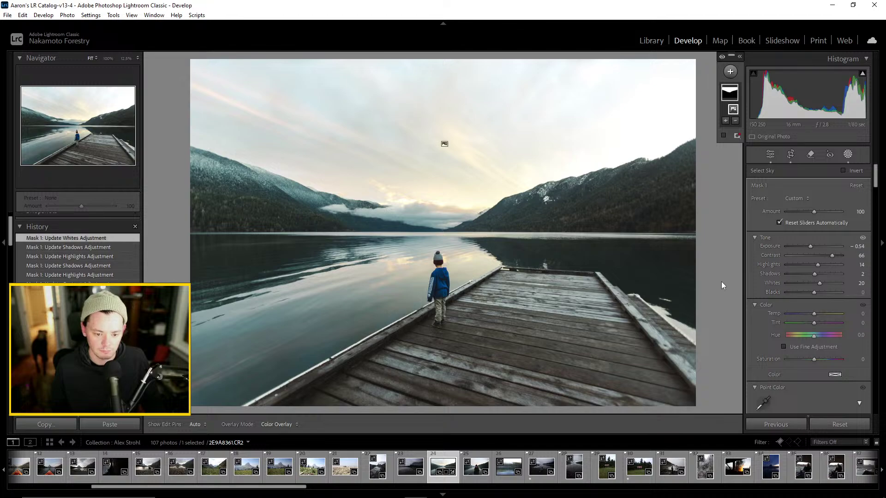
mouse_move(812, 293)
mouse_down()
mouse_move(784, 295)
mouse_move(821, 293)
mouse_move(814, 293)
mouse_up()
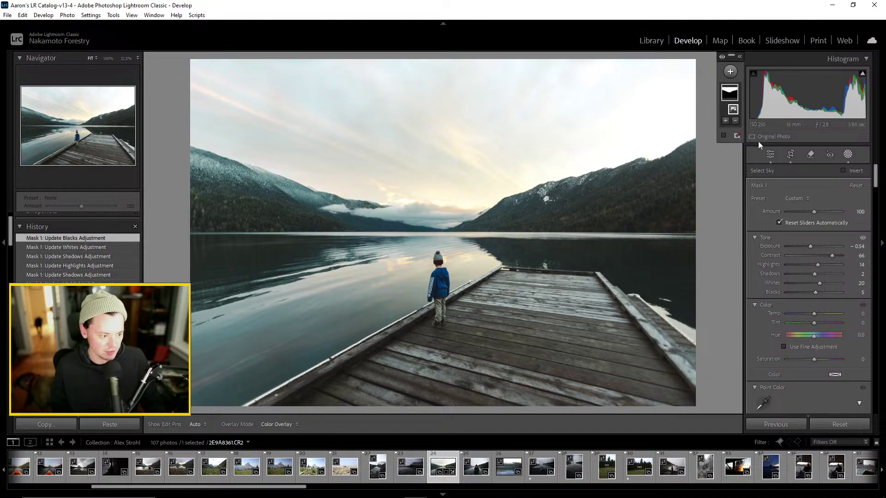
Toggle the masking effect off and on repeatedly to compare the sky with and without its adjustments
scroll(762, 325, down, 10)
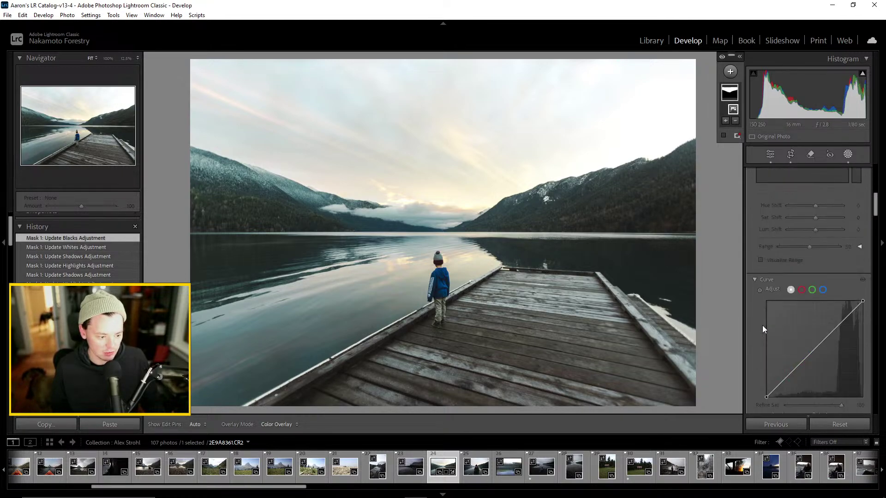
click(754, 299)
click(754, 298)
click(754, 298)
click(753, 299)
click(754, 299)
click(754, 299)
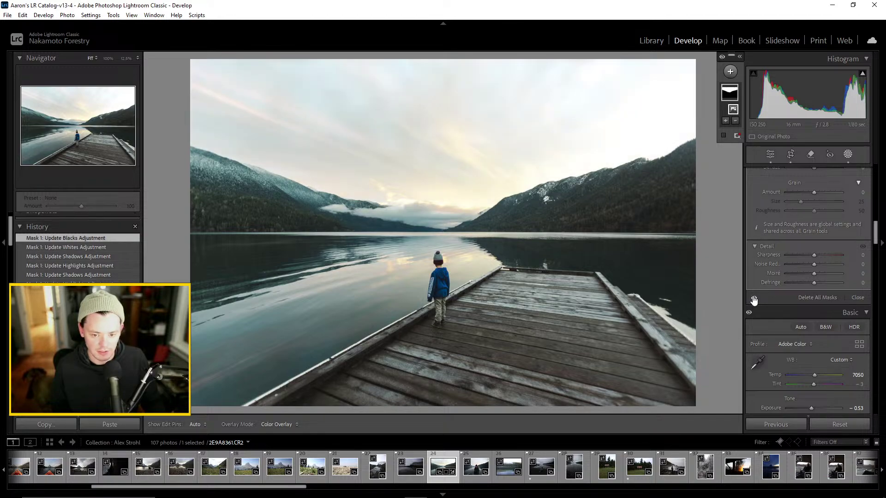
scroll(789, 279, up, 8)
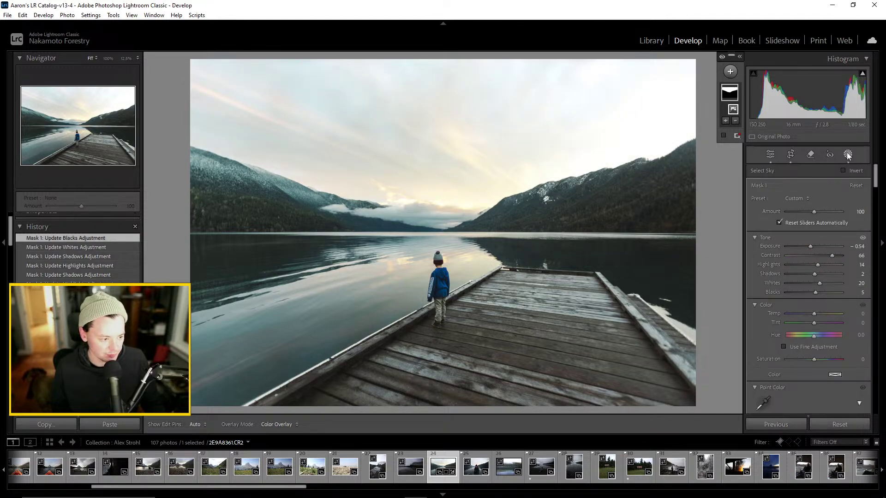
Add a linear gradient mask from the photo's top edge down to the far shoreline, with exposure -0.54 and contrast 32
click(730, 71)
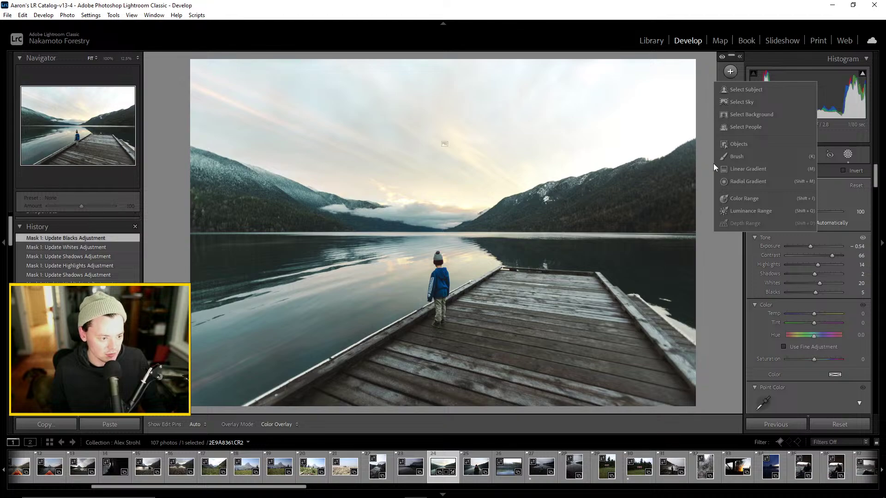
click(750, 169)
drag(442, 56, 445, 240)
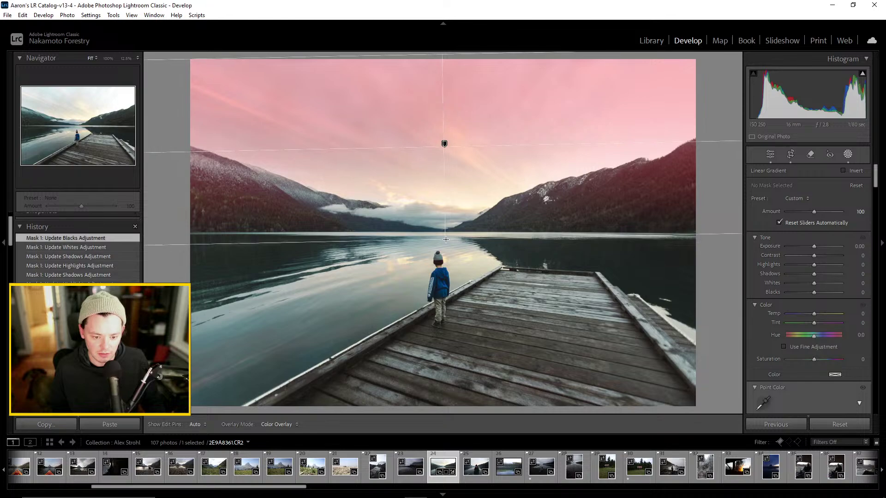
mouse_move(813, 247)
mouse_down()
mouse_move(806, 248)
mouse_move(815, 256)
mouse_move(837, 255)
mouse_move(810, 256)
mouse_move(843, 257)
mouse_move(825, 258)
mouse_up()
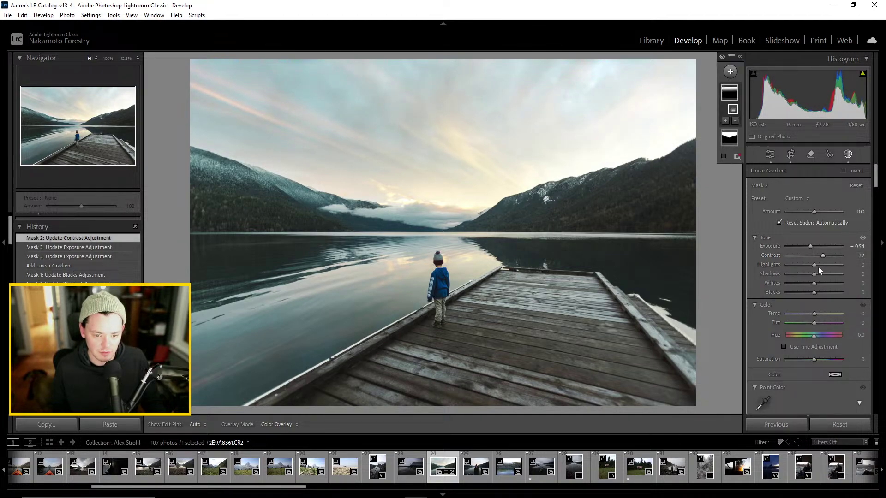
Set the upper gradient's highlights to 8, shadows to -34, whites to 7 and blacks to 10, checking for highlight clipping
drag(815, 265, 820, 284)
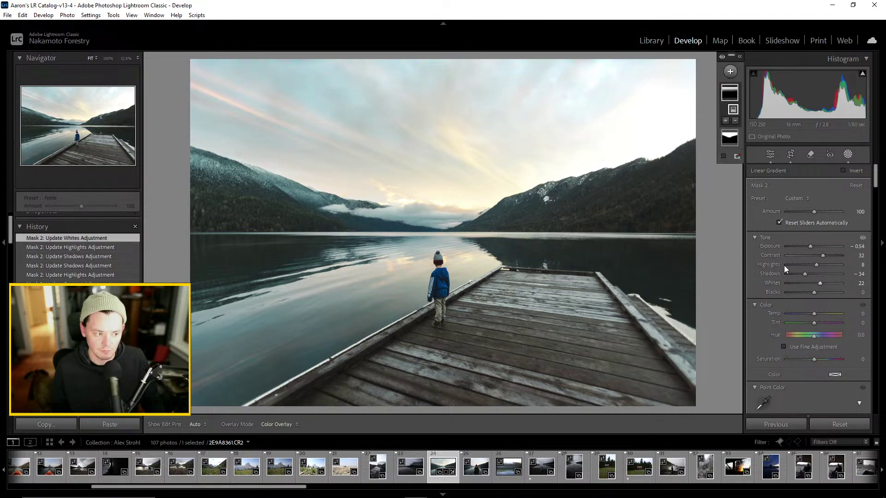
mouse_move(860, 77)
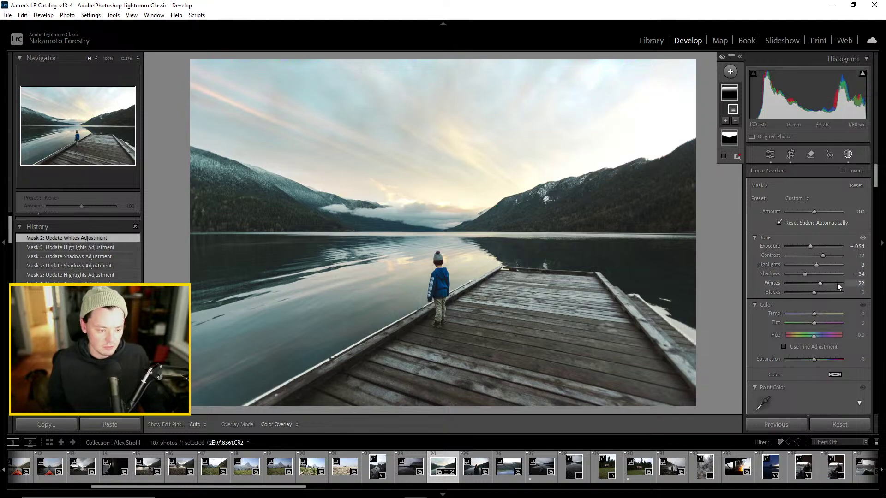
drag(823, 284, 814, 284)
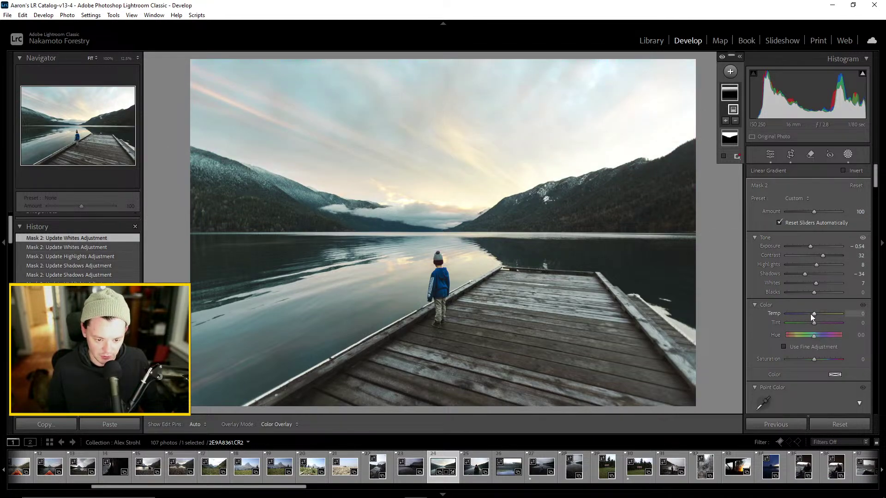
mouse_move(815, 293)
mouse_down()
mouse_move(830, 295)
mouse_move(816, 296)
mouse_up()
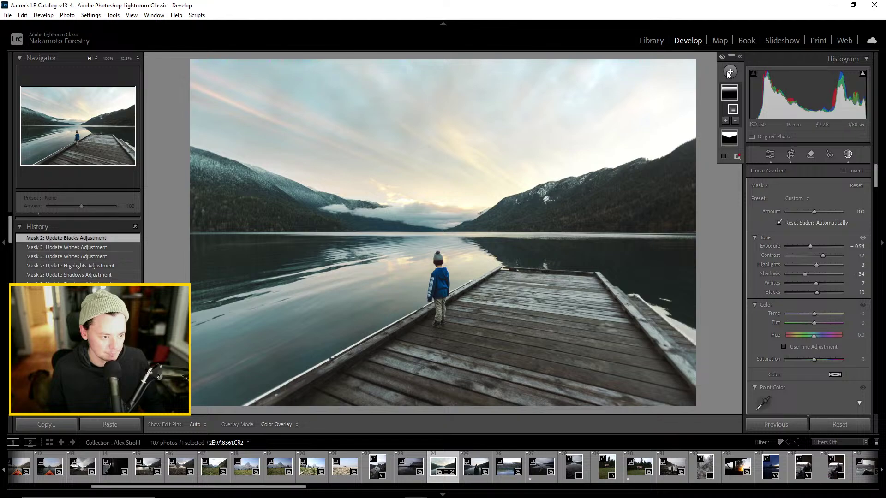
Add a linear gradient mask from the photo's bottom edge up to the far shoreline, with exposure -0.41 and contrast 54
click(729, 72)
click(746, 171)
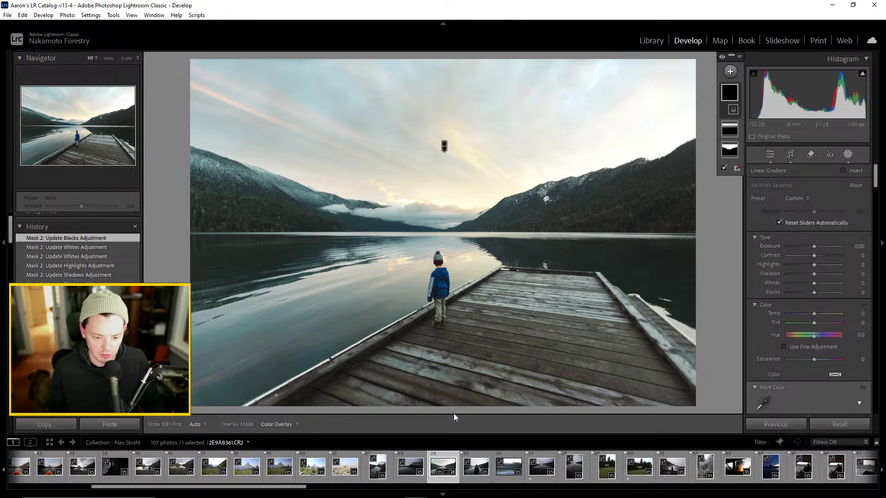
drag(441, 408, 443, 236)
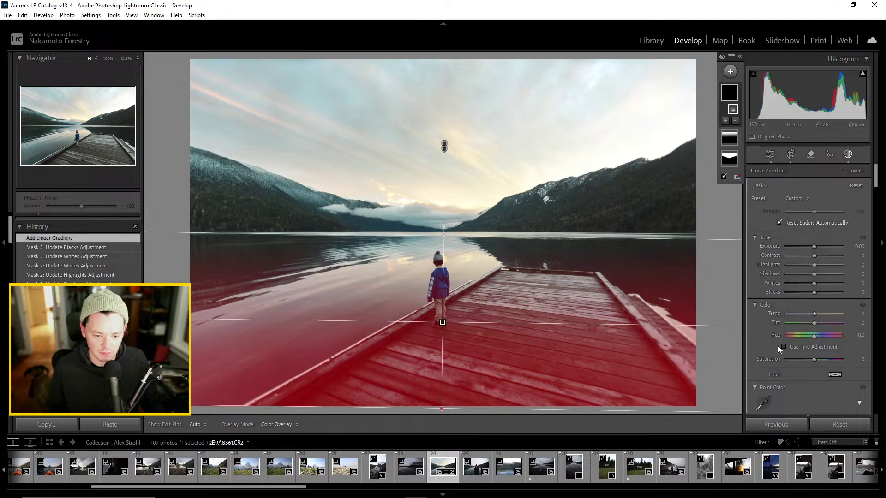
mouse_move(814, 247)
mouse_down()
mouse_move(800, 247)
mouse_move(835, 254)
mouse_move(810, 250)
mouse_up()
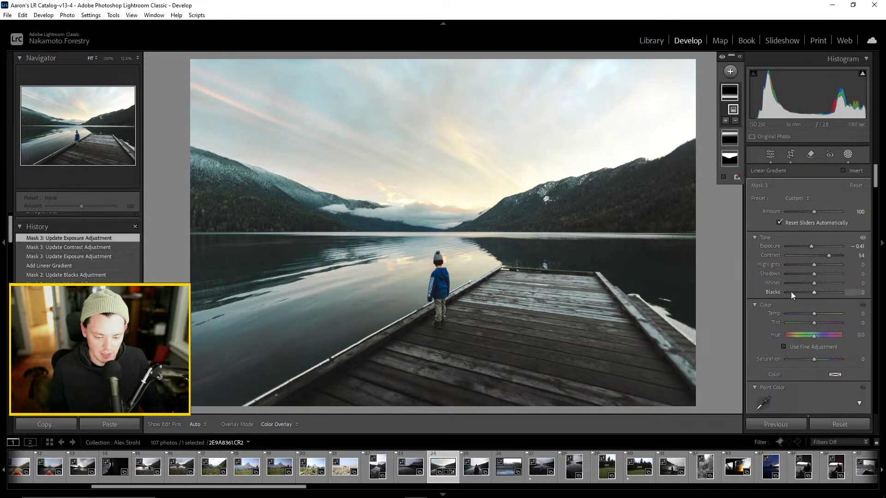
Set the lower gradient's highlights to 17, shadows to -25, whites to 22 and blacks to -10, leave masking and inspect the photo up close
drag(815, 264, 818, 289)
mouse_move(862, 74)
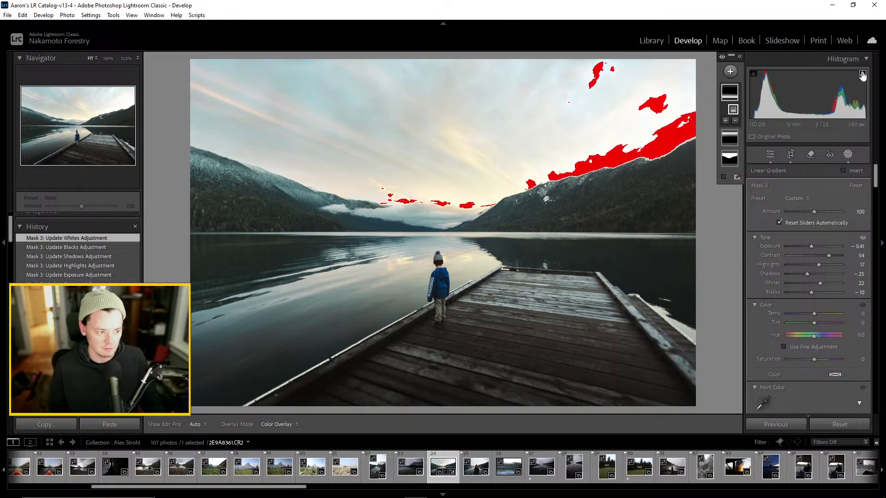
scroll(805, 276, down, 3)
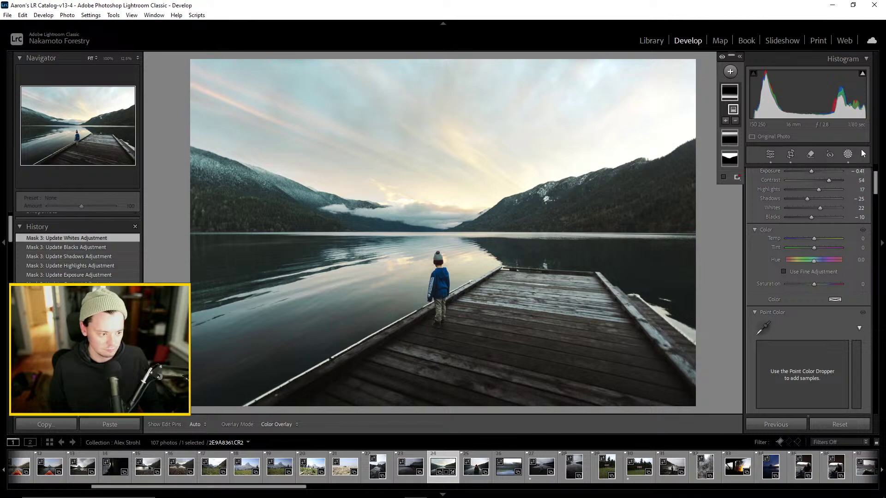
click(847, 154)
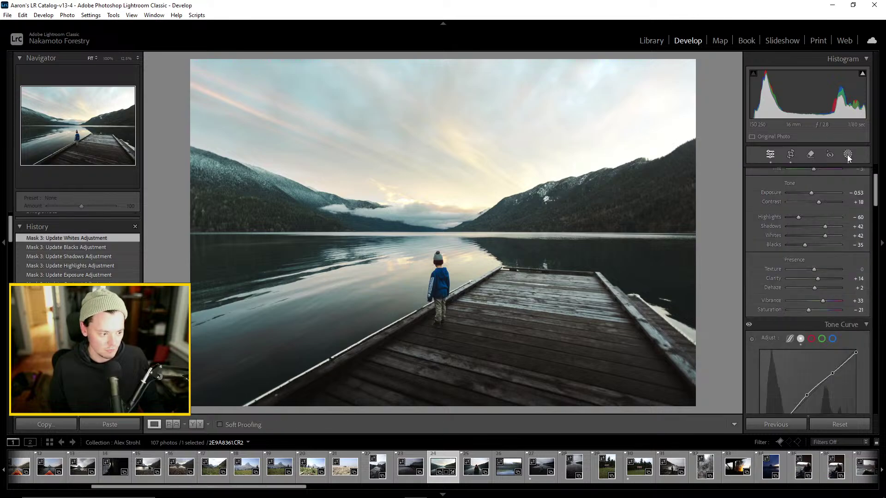
click(445, 228)
click(429, 291)
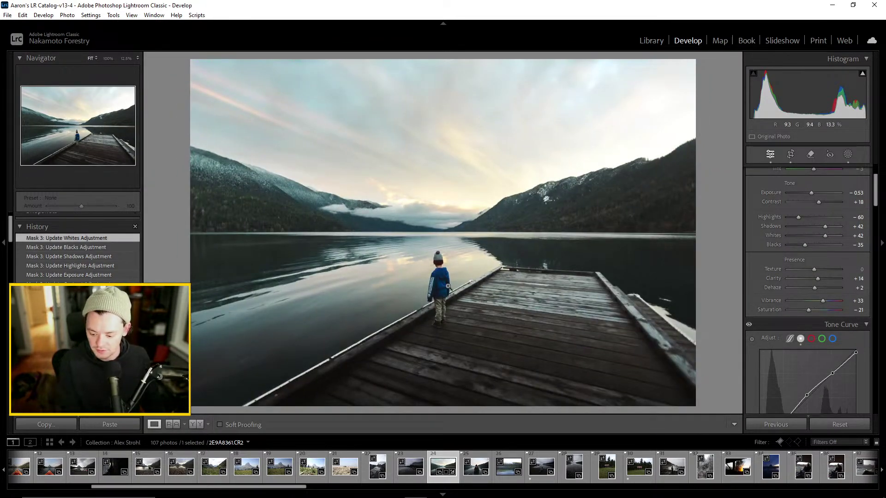
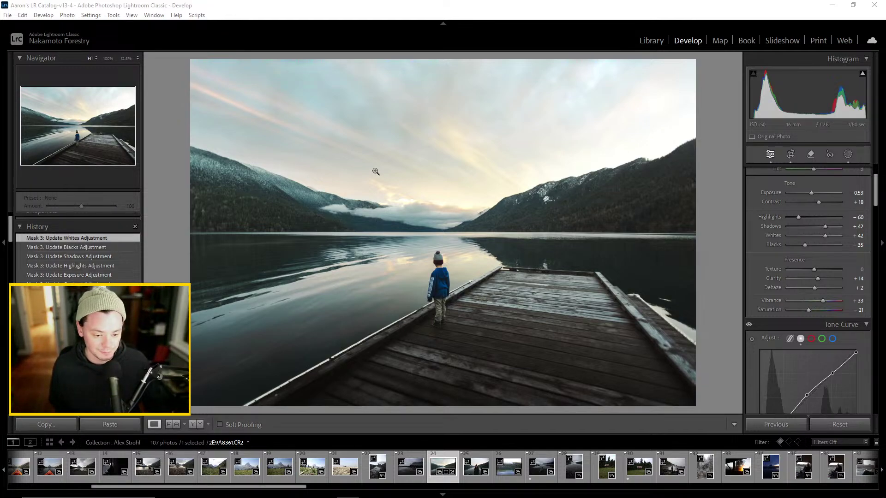
Review the photo's tone, tone curve, color mixer, color grading, detail, transform, effects and calibration settings
scroll(785, 263, down, 3)
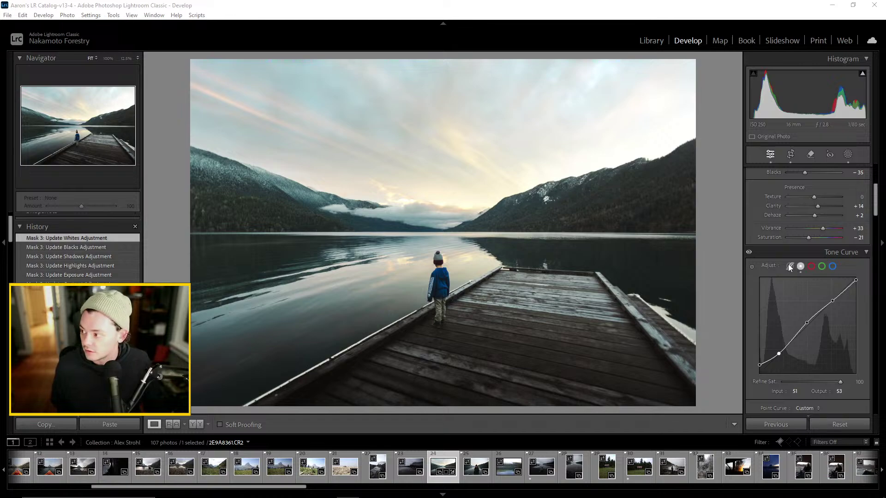
scroll(793, 293, down, 3)
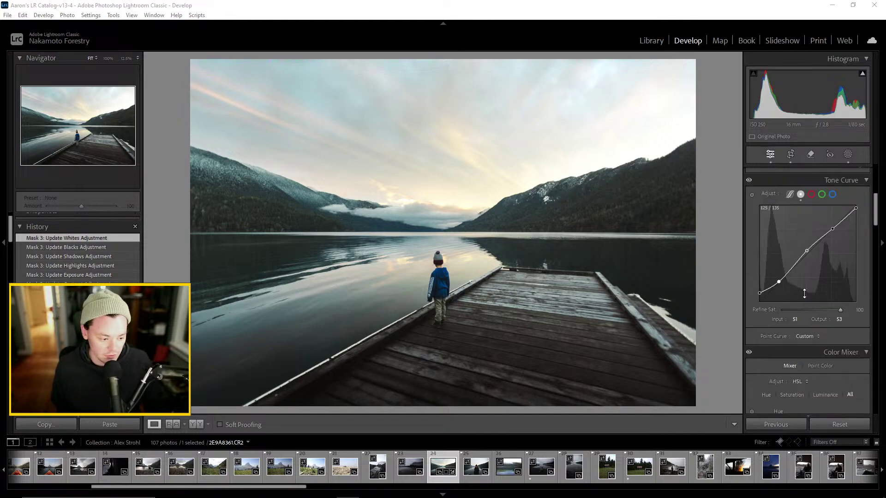
scroll(786, 295, down, 9)
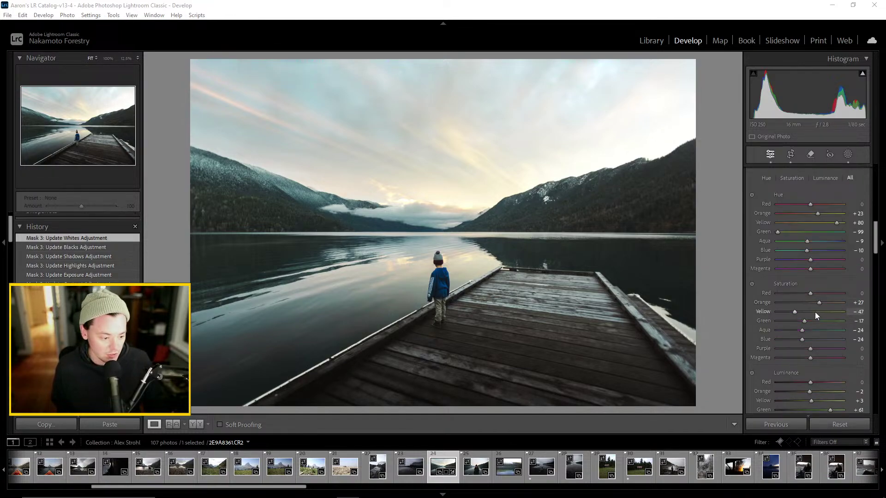
scroll(819, 301, down, 15)
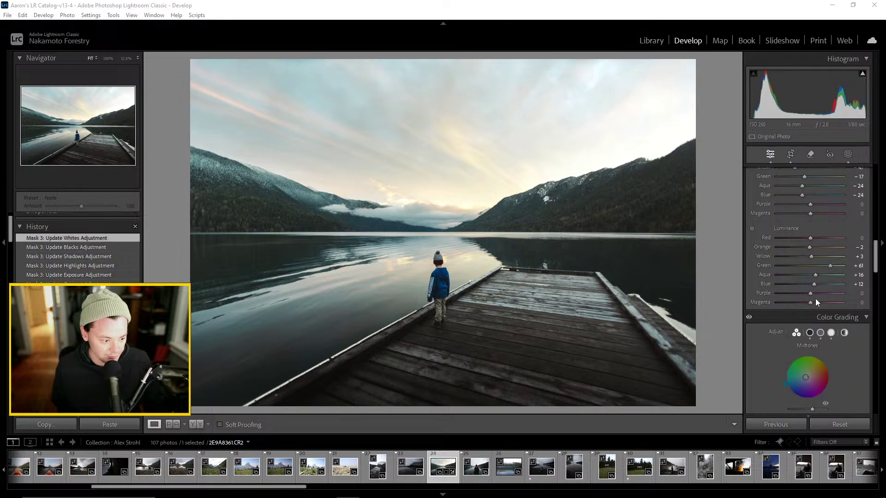
scroll(764, 301, down, 14)
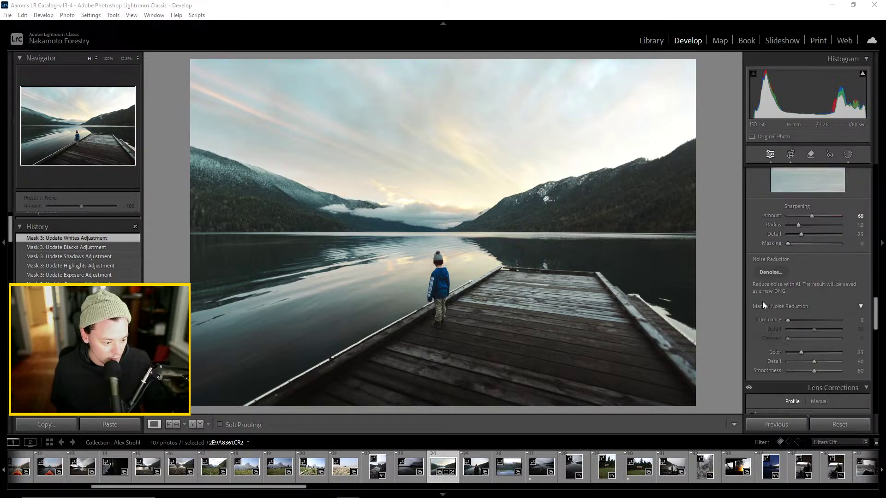
scroll(773, 289, down, 8)
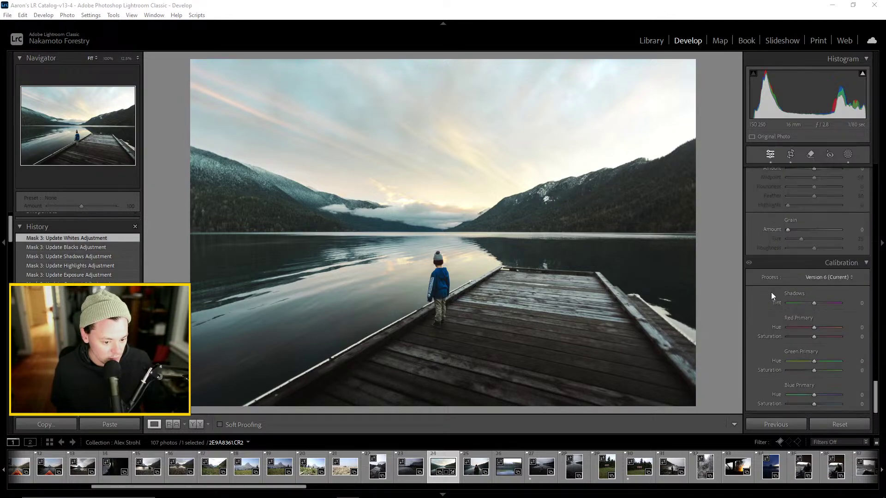
scroll(771, 292, up, 2)
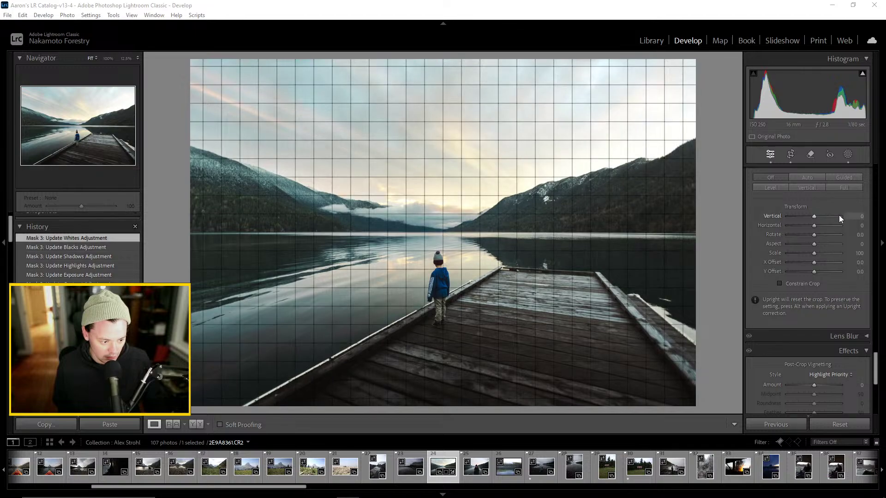
scroll(830, 215, up, 3)
scroll(818, 214, up, 10)
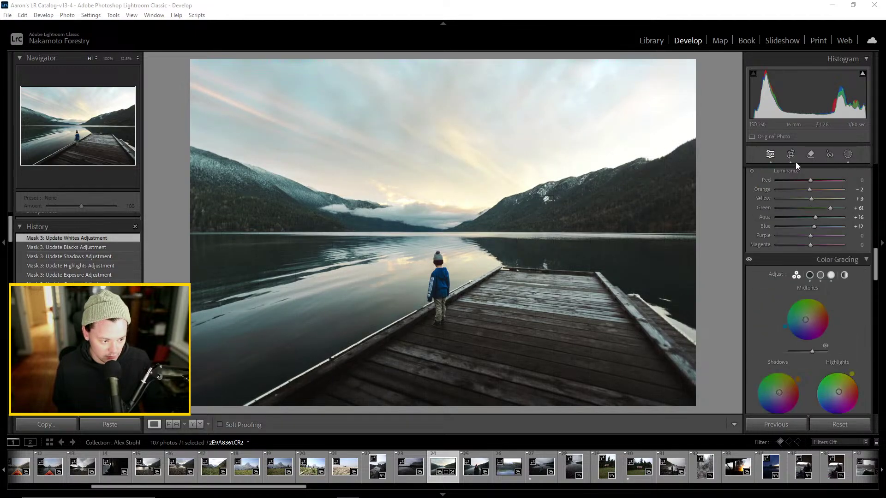
Straighten the photo to an angle of 0.05 and recrop it, trimming both sides slightly and extending it to full height
click(791, 155)
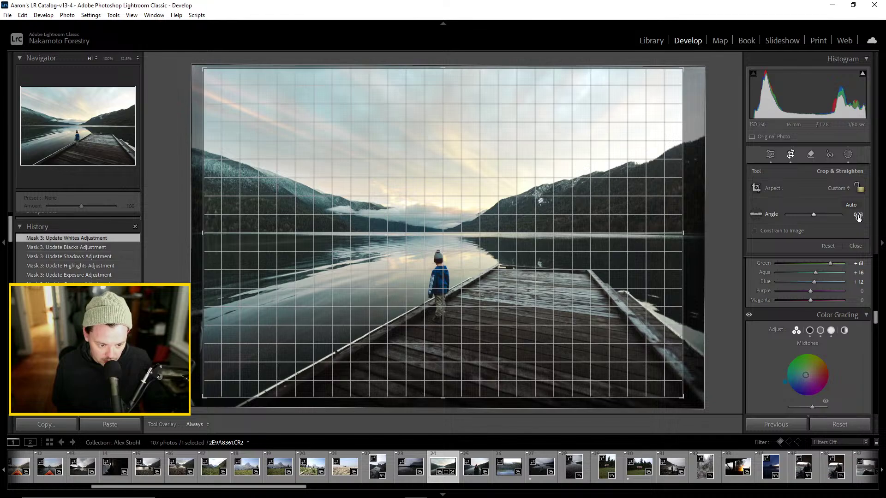
drag(857, 217, 855, 218)
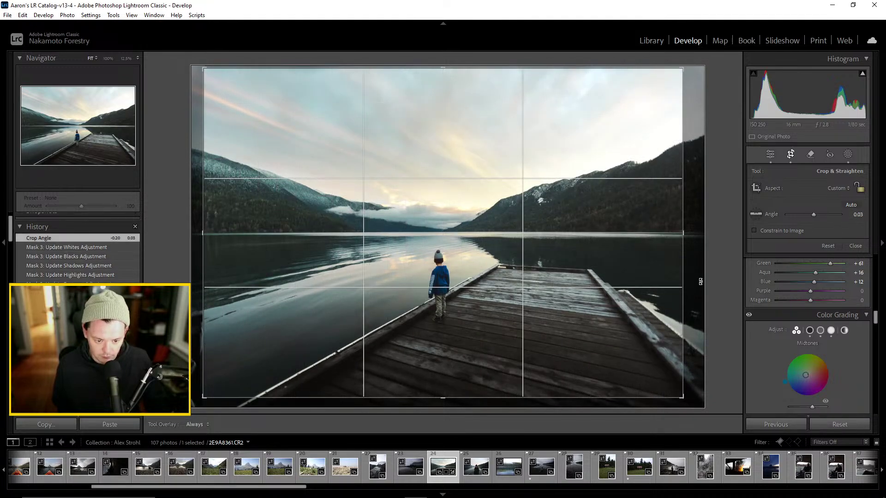
drag(203, 232, 208, 234)
mouse_move(678, 234)
mouse_down()
mouse_move(703, 235)
mouse_move(678, 239)
mouse_up()
drag(447, 397, 445, 404)
mouse_move(445, 61)
mouse_down()
mouse_move(463, 56)
mouse_move(451, 59)
mouse_up()
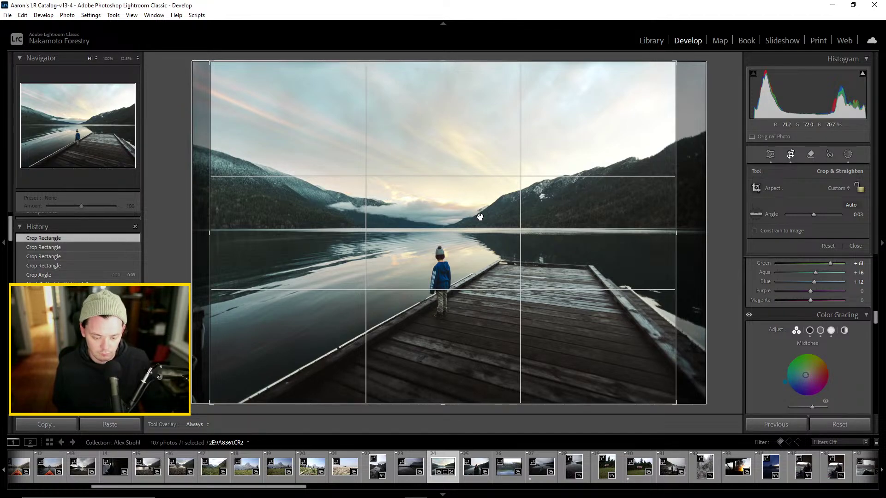
key(Return)
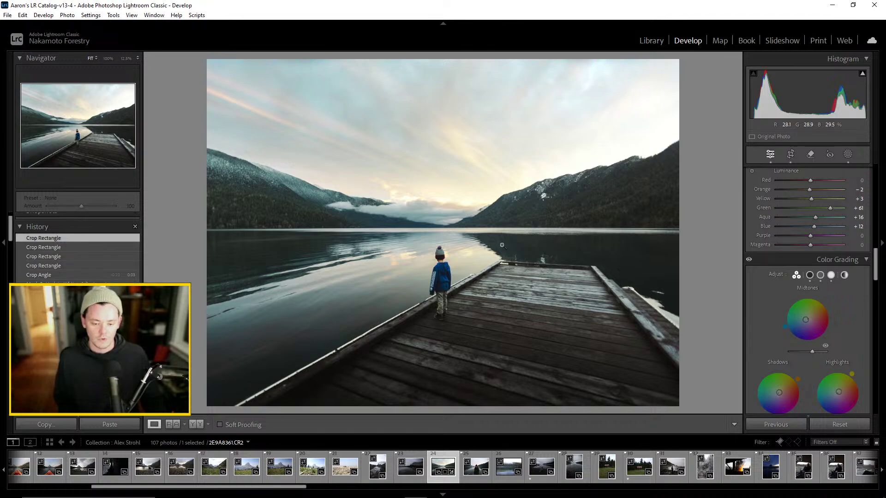
Compare the dock photo before and after editing, then inspect the coverage of its existing masks
click(196, 423)
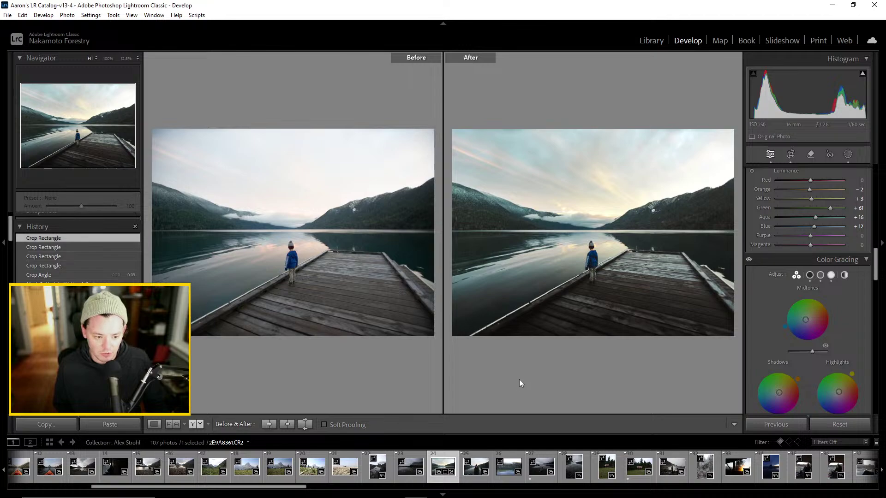
click(154, 424)
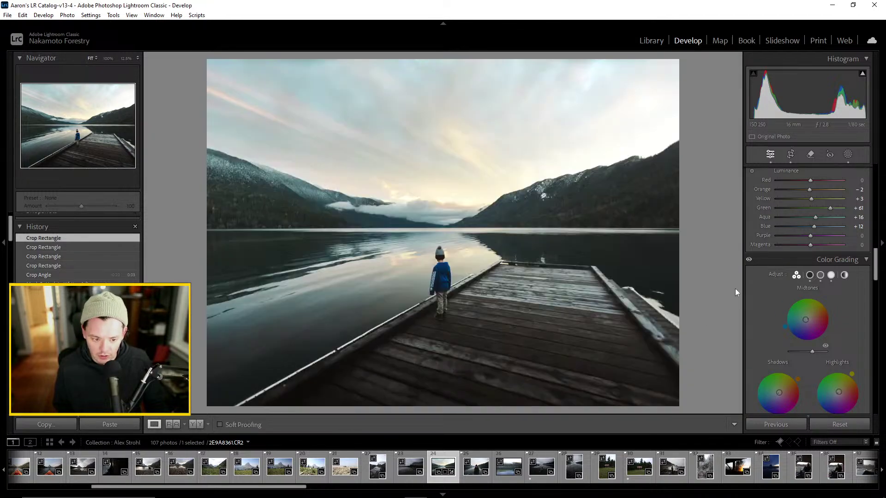
scroll(807, 254, up, 10)
click(847, 154)
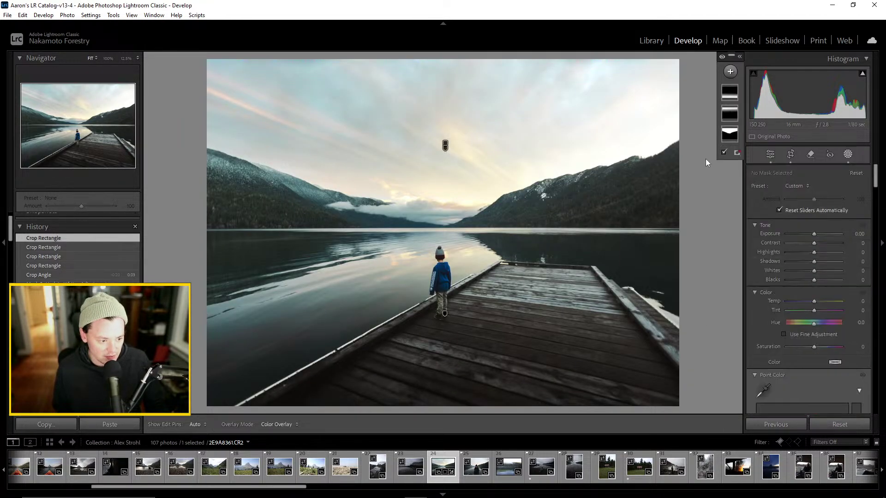
mouse_move(730, 136)
mouse_move(730, 94)
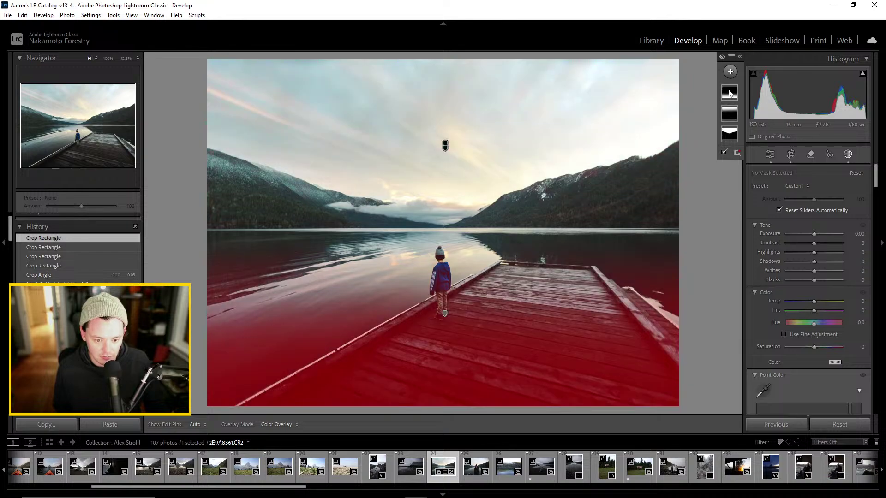
mouse_move(731, 113)
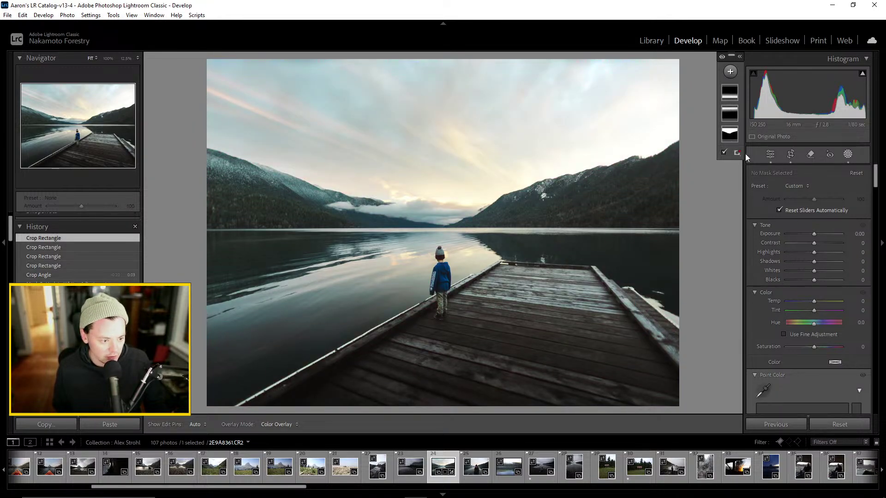
Add a linear gradient mask from beyond the photo's right edge to near its center, with exposure -0.54
click(730, 71)
click(739, 173)
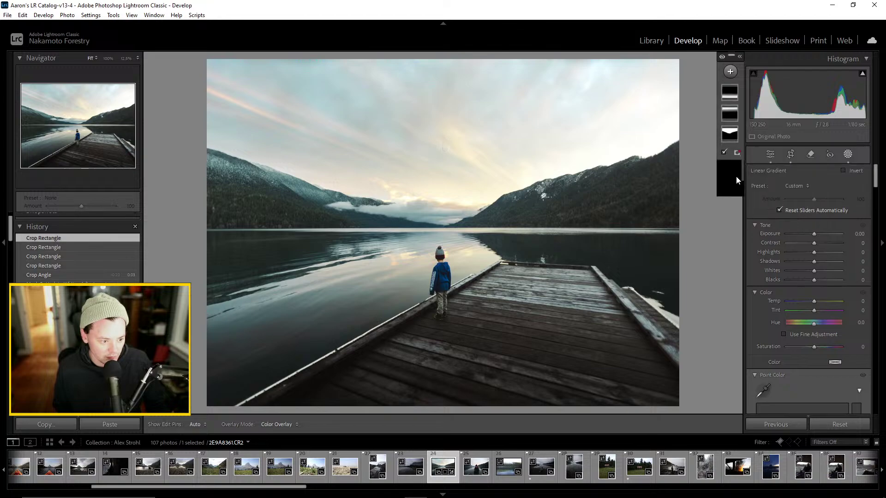
drag(699, 230, 476, 223)
drag(813, 245, 809, 249)
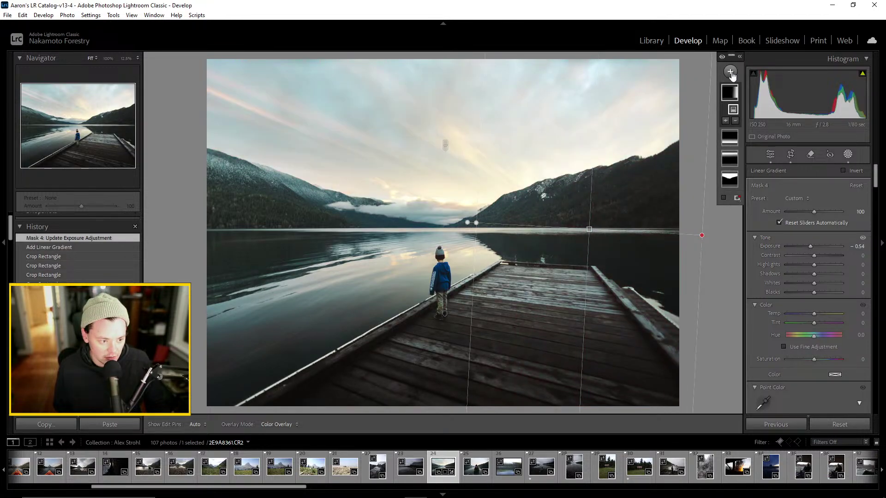
Add a linear gradient mask from beyond the photo's left edge to just past the boy, with exposure -0.54
click(730, 71)
click(735, 168)
drag(182, 277, 478, 249)
drag(813, 248, 809, 248)
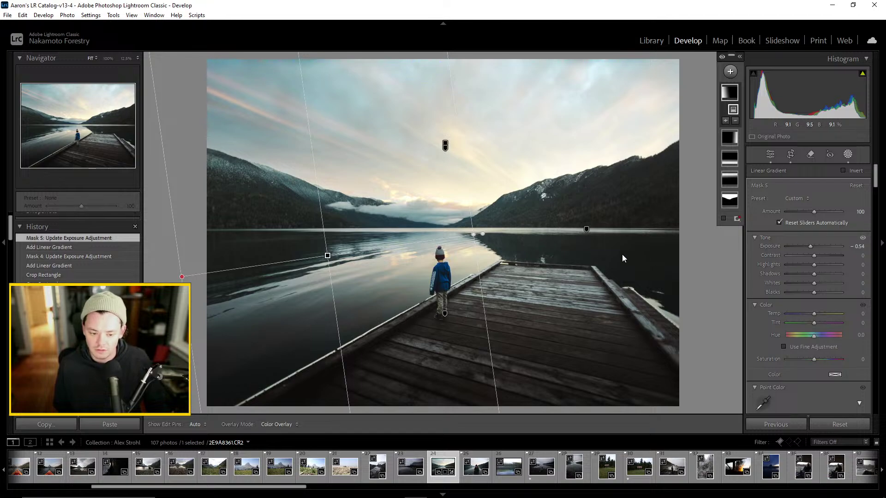
Add a radial gradient mask fitted around the boy on the dock, with feather 70 and exposure 0.20
click(730, 71)
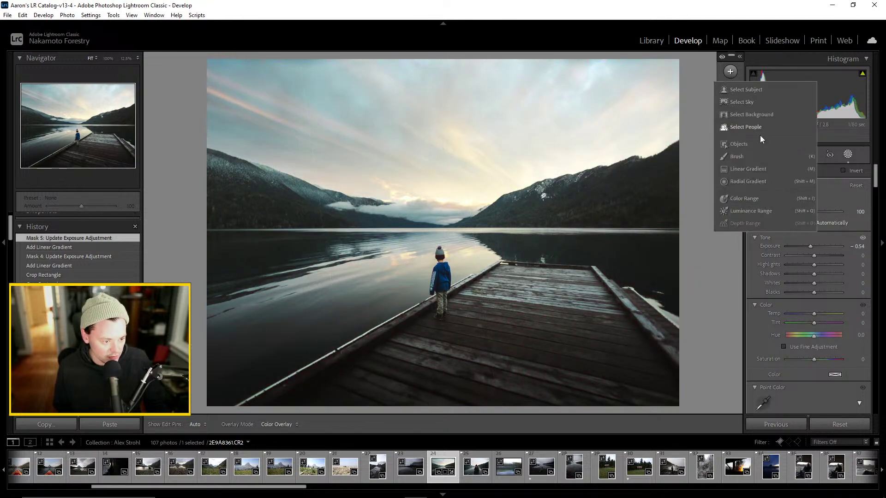
click(743, 181)
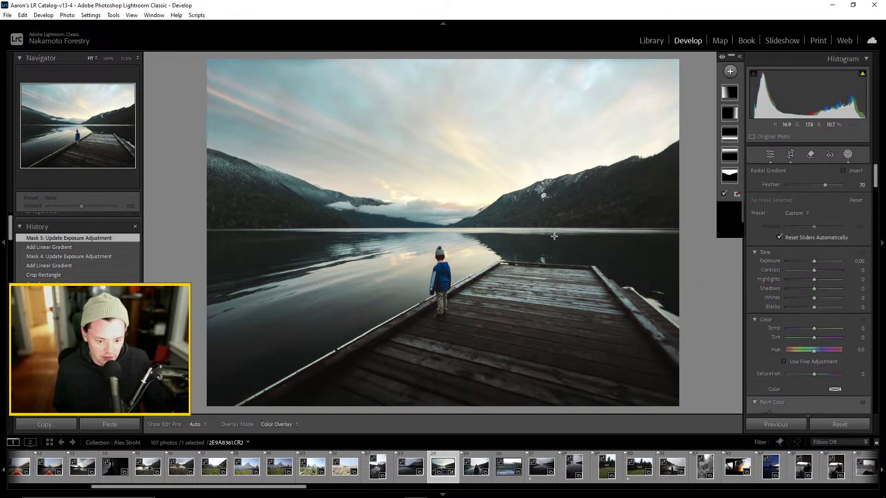
drag(440, 270, 442, 293)
drag(442, 259, 442, 243)
drag(438, 276, 461, 282)
drag(442, 236, 440, 241)
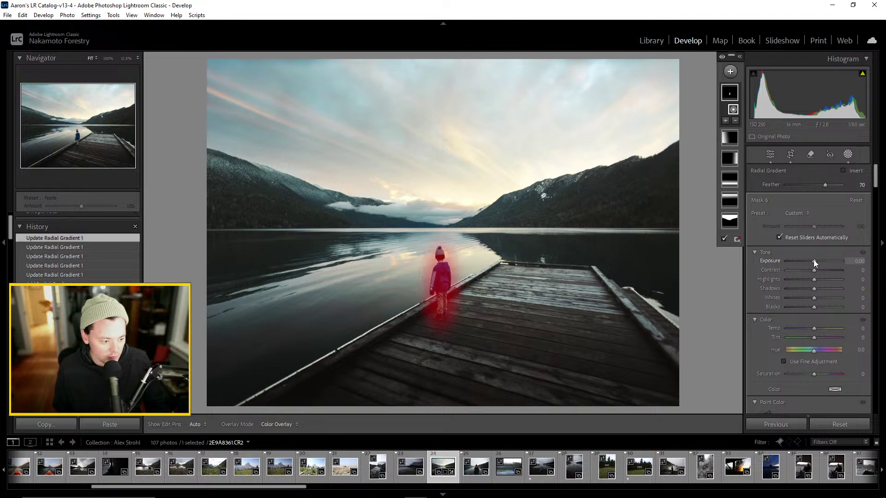
drag(813, 261, 815, 261)
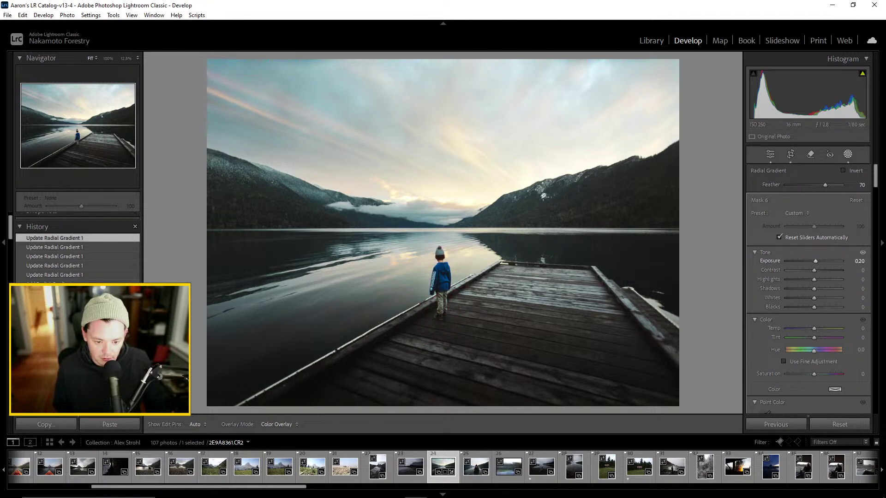
drag(814, 261, 819, 261)
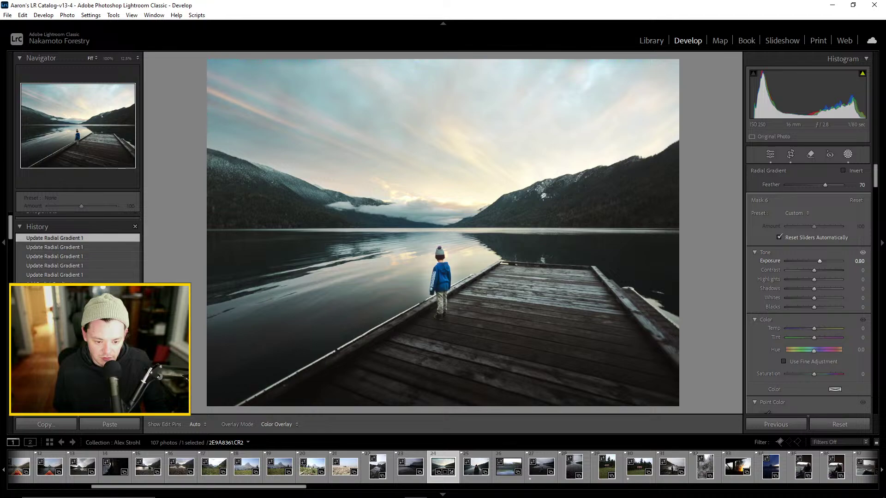
double_click(820, 261)
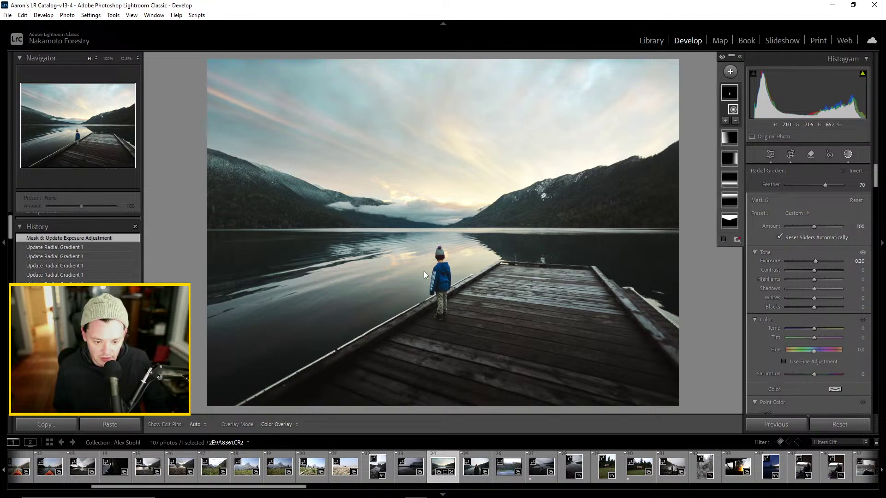
Enlarge the radial gradient well beyond the boy onto the surrounding water and dock, and set its exposure to 0.10
drag(405, 287, 397, 288)
drag(443, 240, 443, 206)
drag(396, 284, 384, 284)
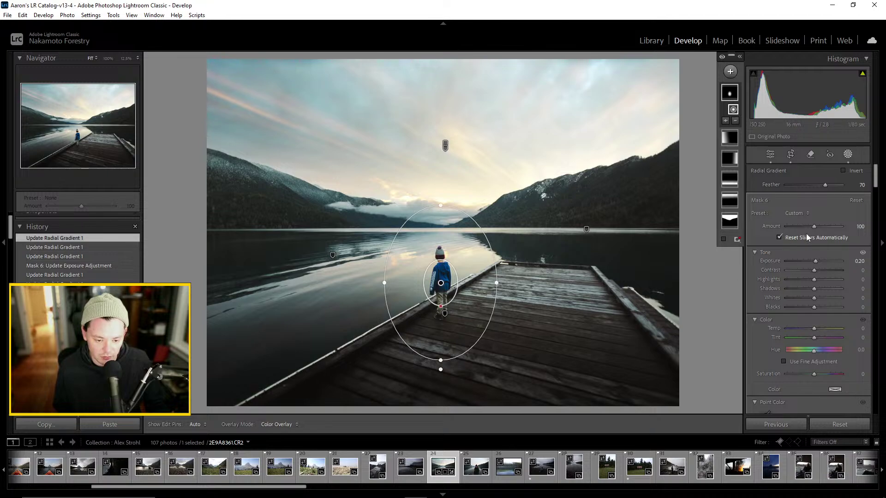
mouse_move(859, 262)
mouse_down()
mouse_move(869, 262)
mouse_move(861, 262)
mouse_up()
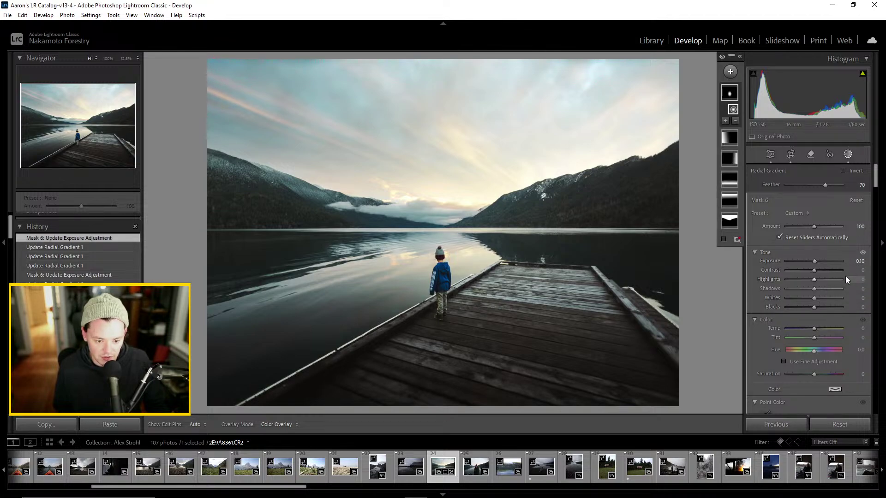
Set the radial gradient's highlights to 38, shadows to 2, whites to 23 and blacks to 6
mouse_move(856, 280)
mouse_down()
mouse_move(867, 281)
mouse_move(864, 290)
mouse_up()
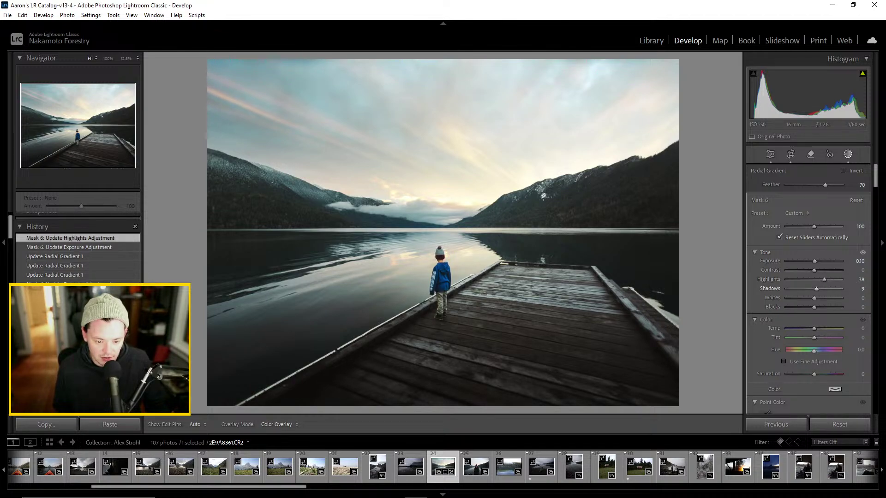
mouse_move(862, 288)
mouse_down()
mouse_move(853, 292)
mouse_move(862, 298)
mouse_up()
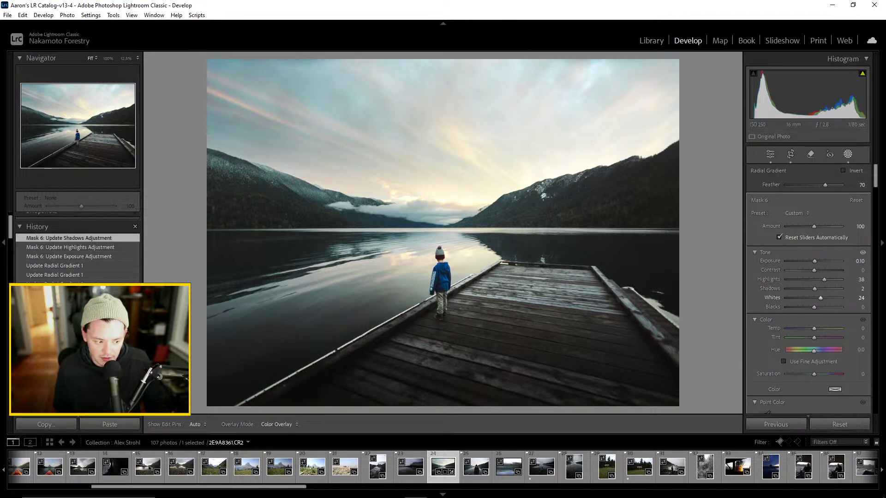
mouse_move(861, 308)
mouse_down()
mouse_move(848, 307)
mouse_move(862, 307)
mouse_up()
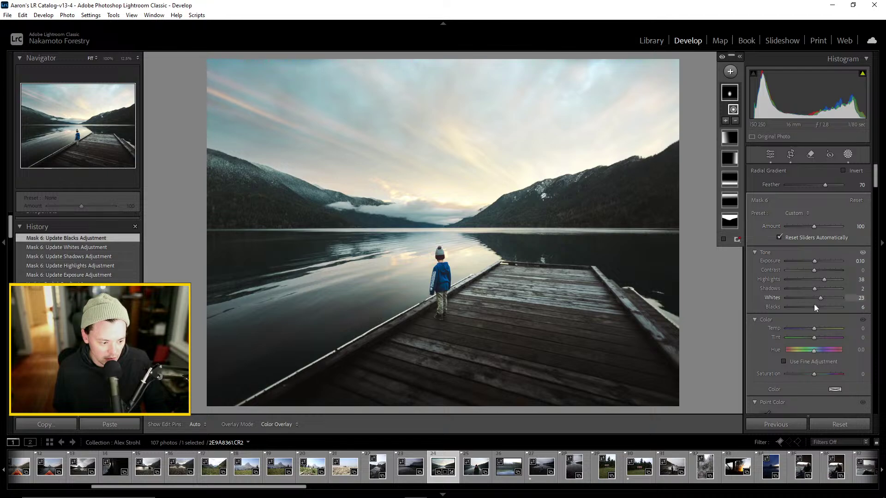
Set the radial gradient's color temperature to 3 and saturation to -5
drag(814, 328, 820, 330)
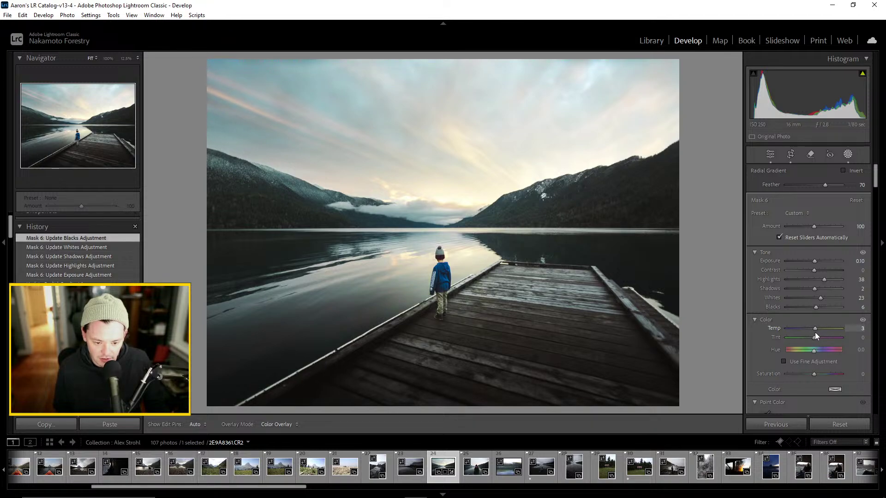
drag(815, 332, 815, 332)
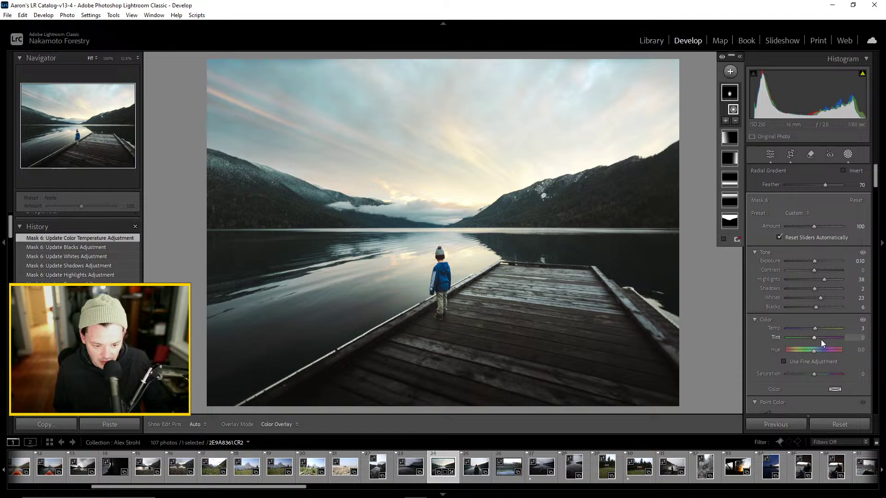
scroll(812, 311, down, 3)
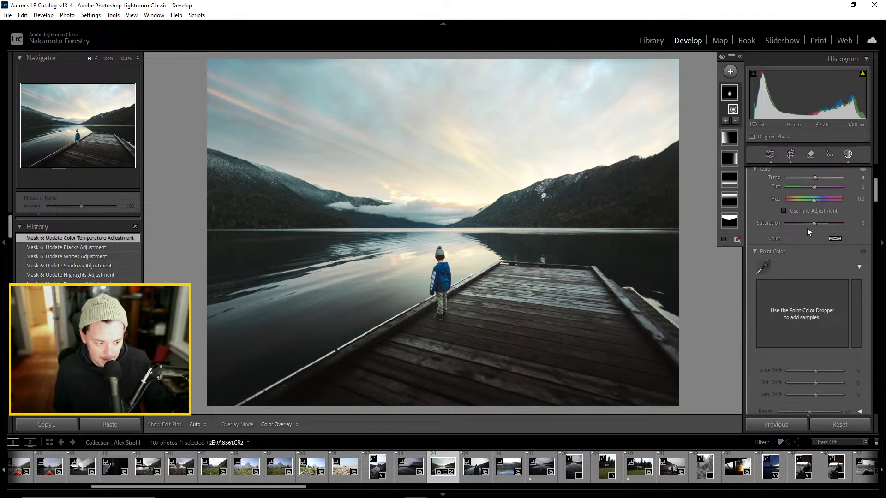
mouse_move(813, 224)
mouse_down()
mouse_move(801, 227)
mouse_move(825, 235)
mouse_up()
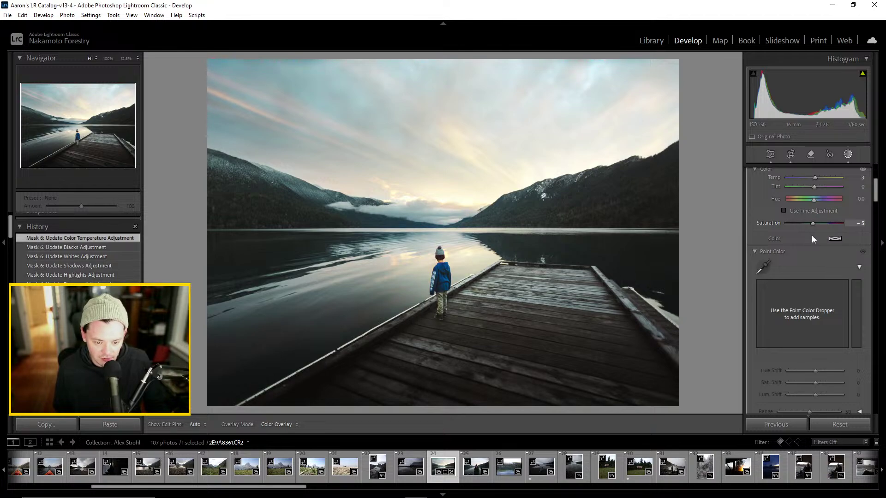
Set the radial gradient's saturation to -3 and its whites to 53
drag(811, 239, 811, 238)
scroll(802, 290, up, 3)
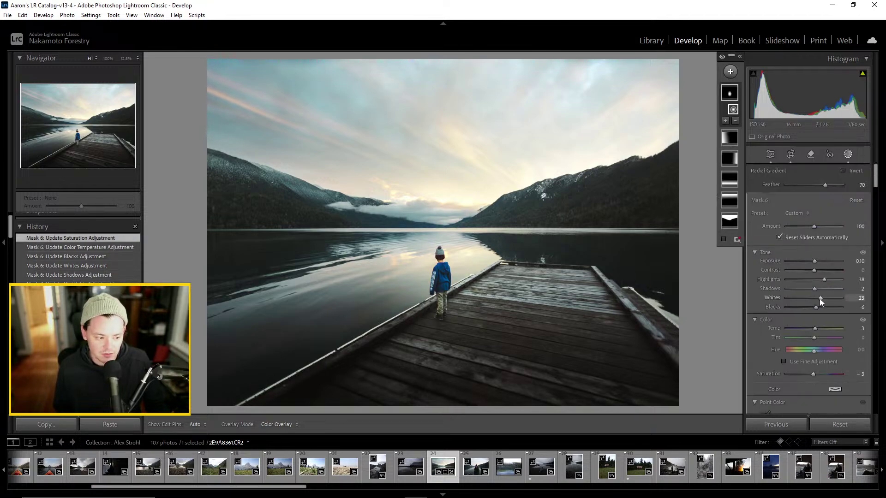
drag(819, 297, 834, 299)
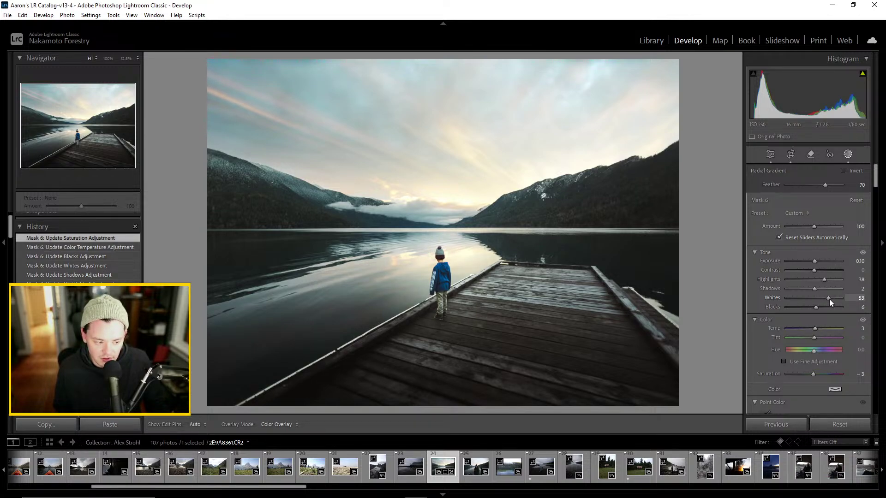
drag(829, 299, 829, 299)
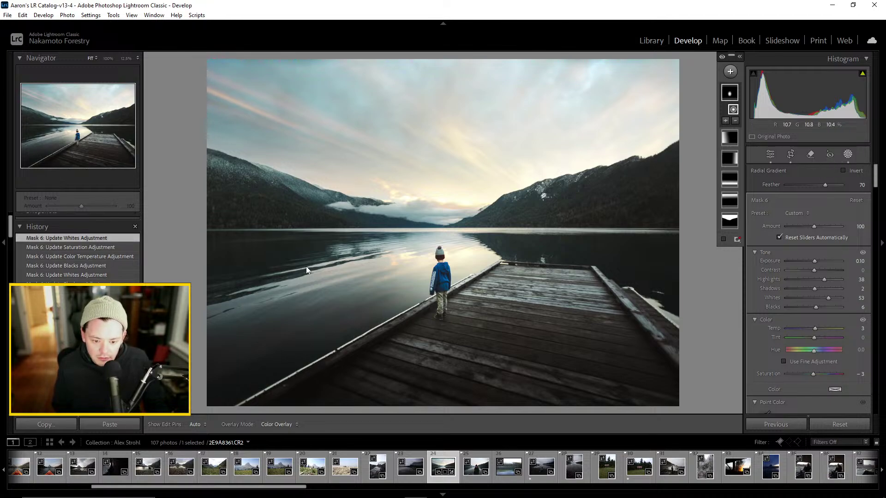
Reshape the radial gradient into a wide, flat ellipse across the water and dock around the boy, and set its exposure to 0.14
drag(386, 282, 305, 295)
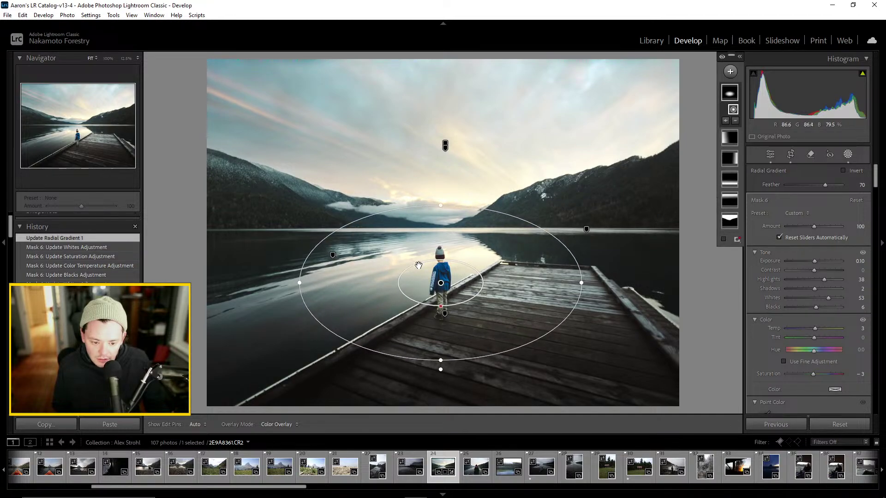
drag(442, 209, 442, 198)
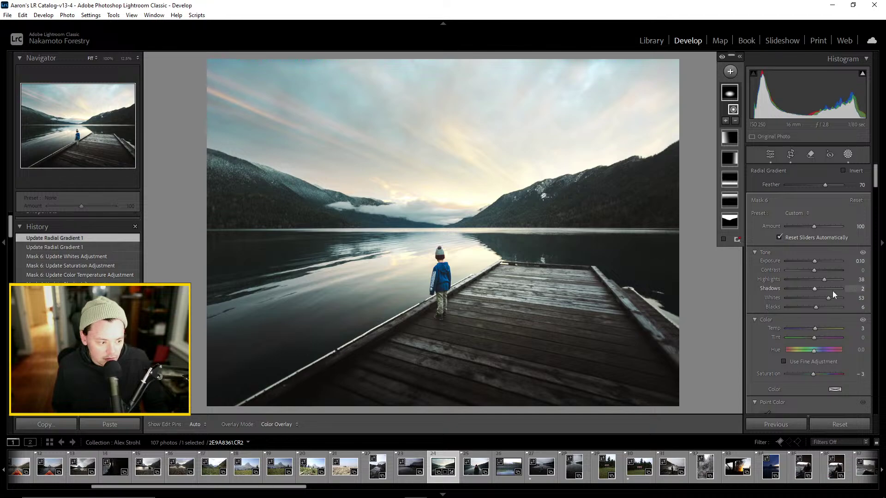
drag(815, 262, 815, 264)
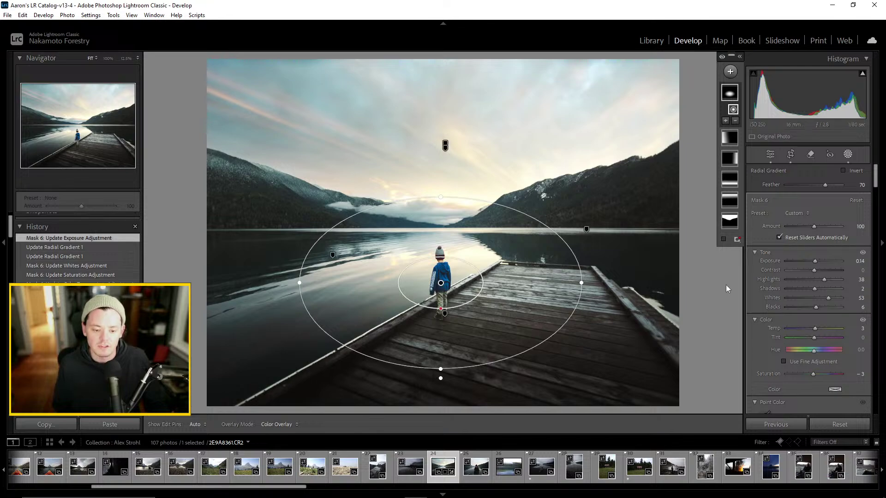
drag(440, 369, 440, 338)
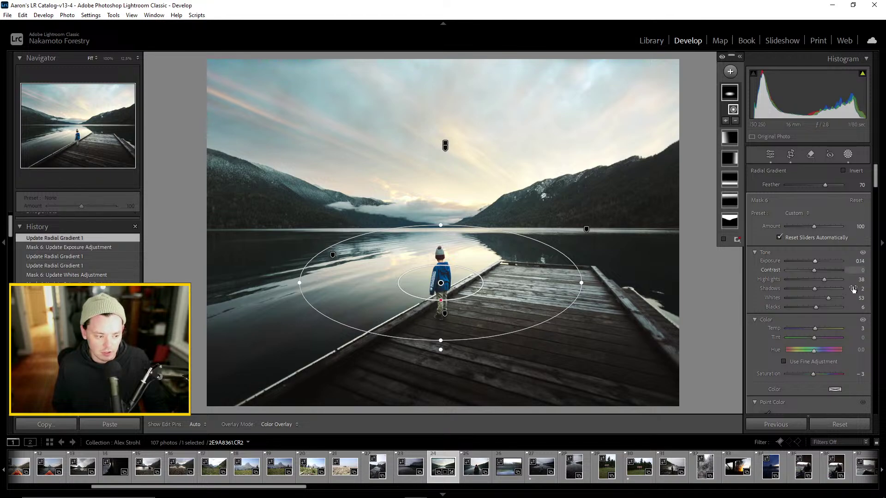
Rebalance the radial gradient's bright tones, setting both highlights and whites to 25
drag(823, 280, 812, 300)
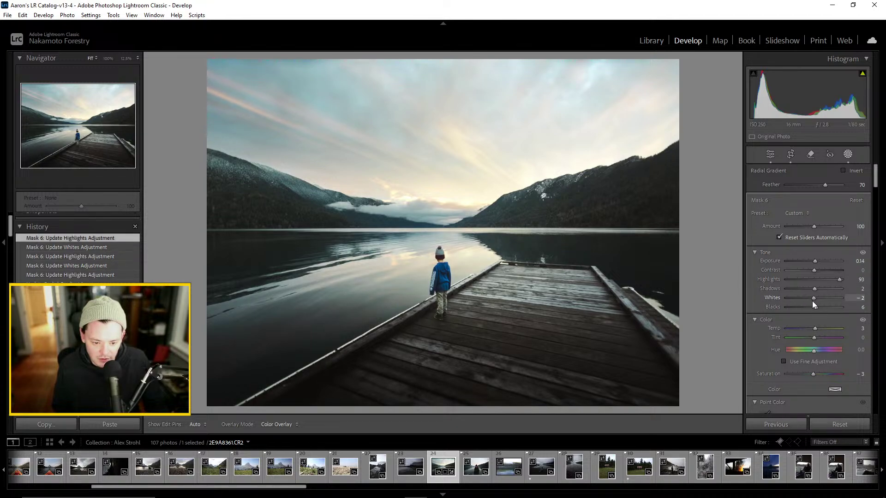
mouse_move(813, 300)
mouse_down()
mouse_move(812, 284)
mouse_move(824, 298)
mouse_move(815, 295)
mouse_up()
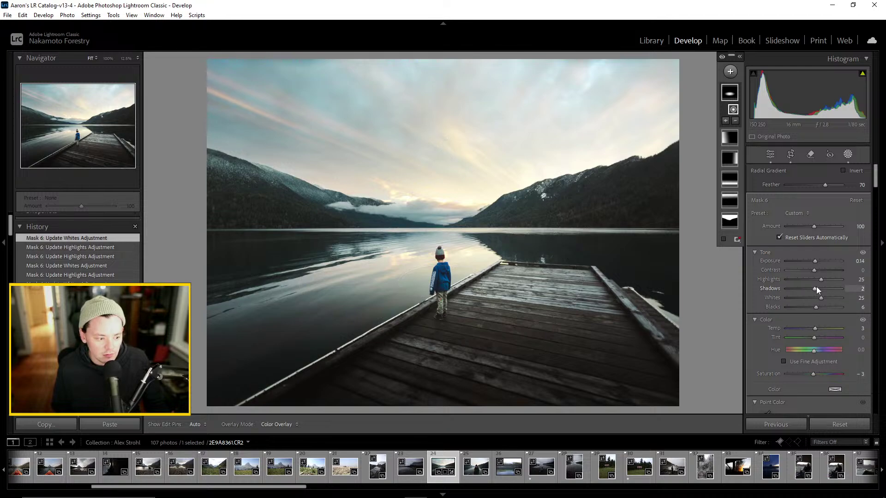
scroll(804, 293, down, 10)
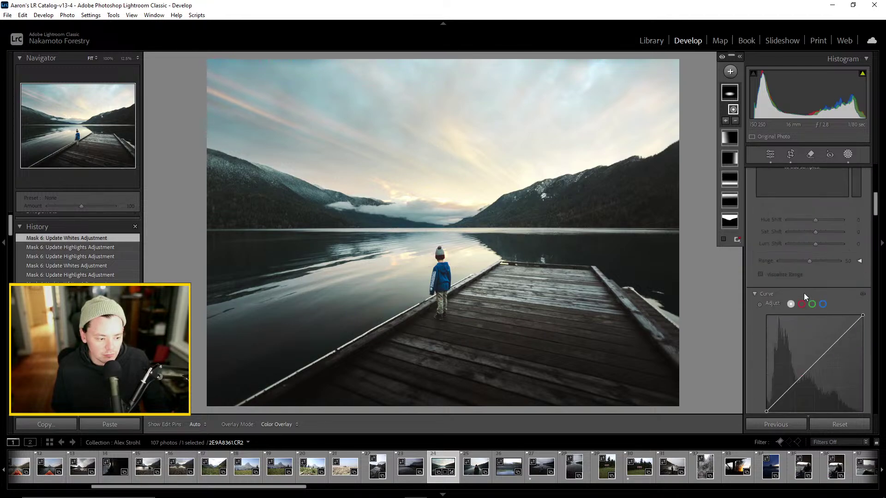
scroll(803, 292, up, 5)
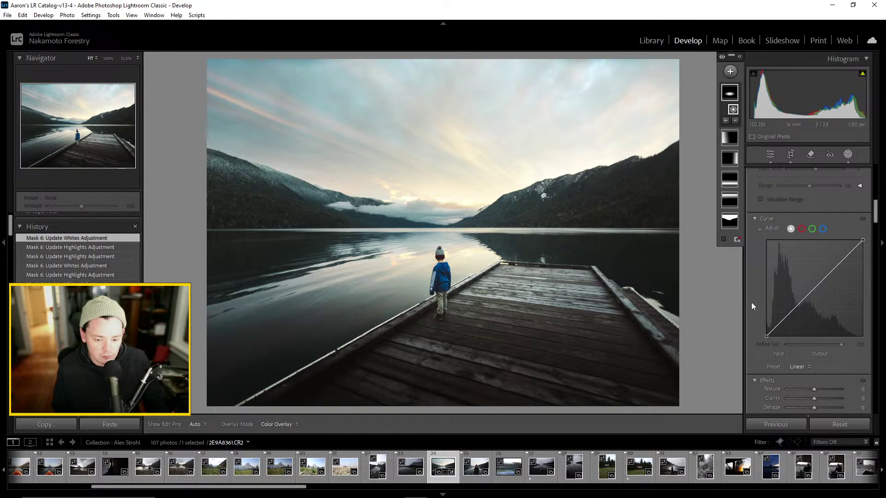
Compare the edited dock photo side by side with its original, and return to the single edited view
click(848, 154)
click(197, 424)
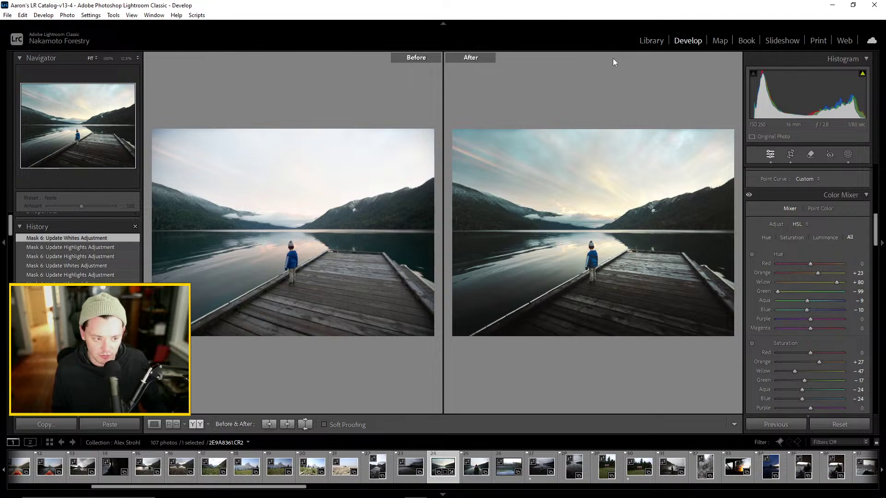
click(648, 40)
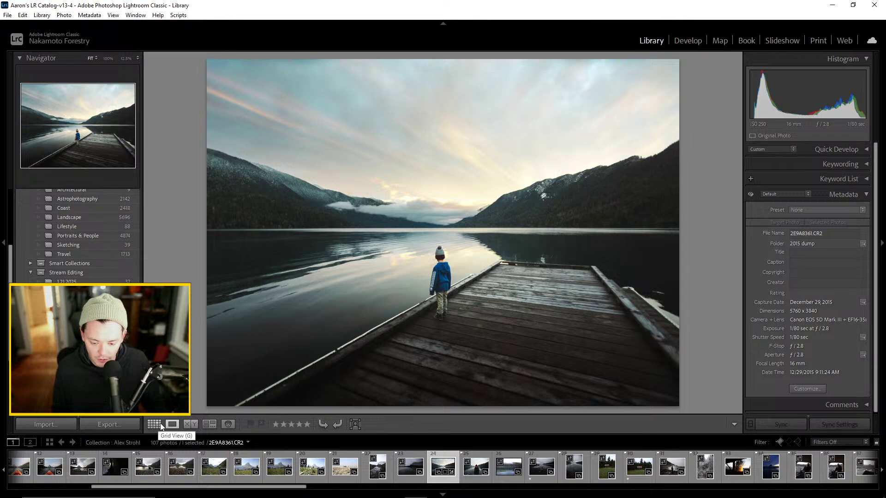
click(690, 40)
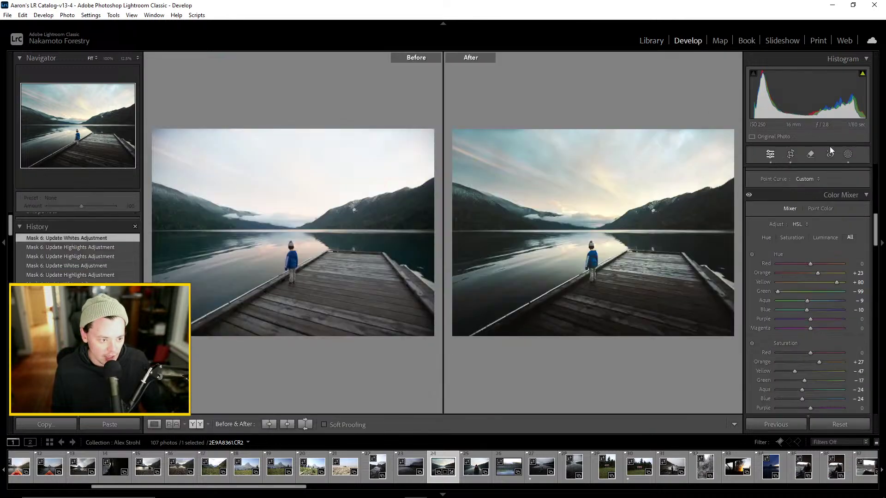
click(154, 424)
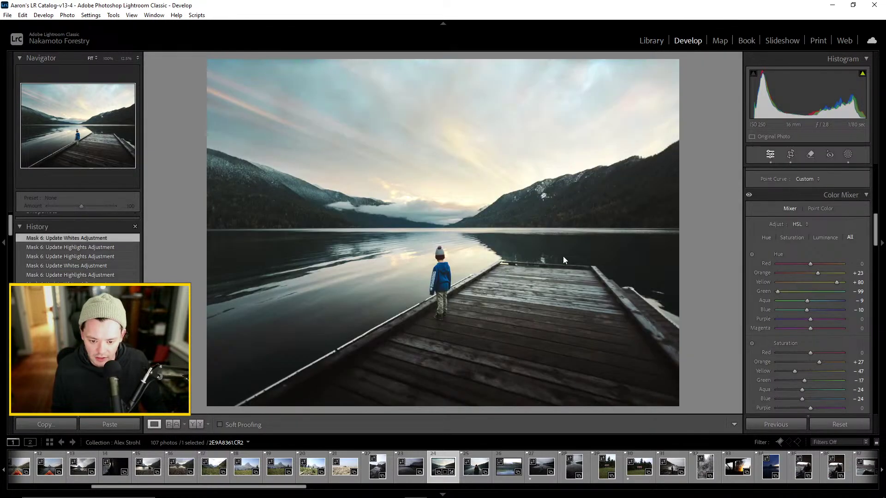
Set the linear gradient on the photo's left side to contrast 8, shadows 29, whites 41 and blacks 5
click(848, 154)
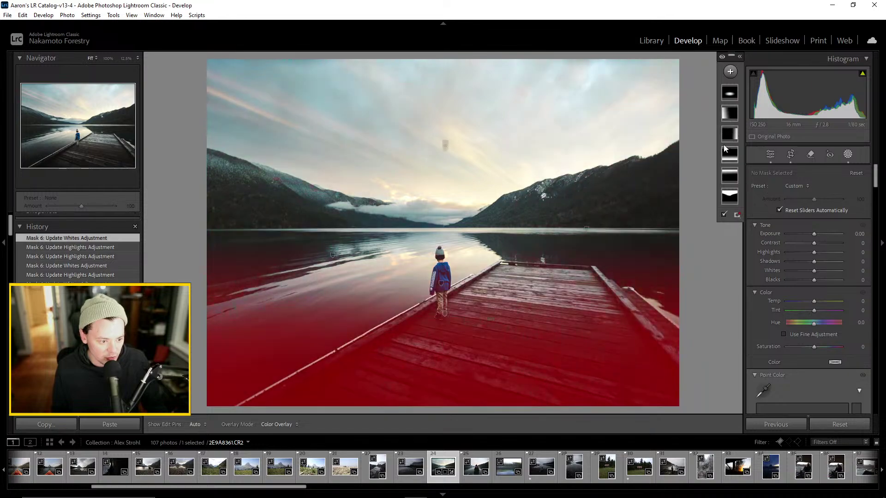
click(730, 114)
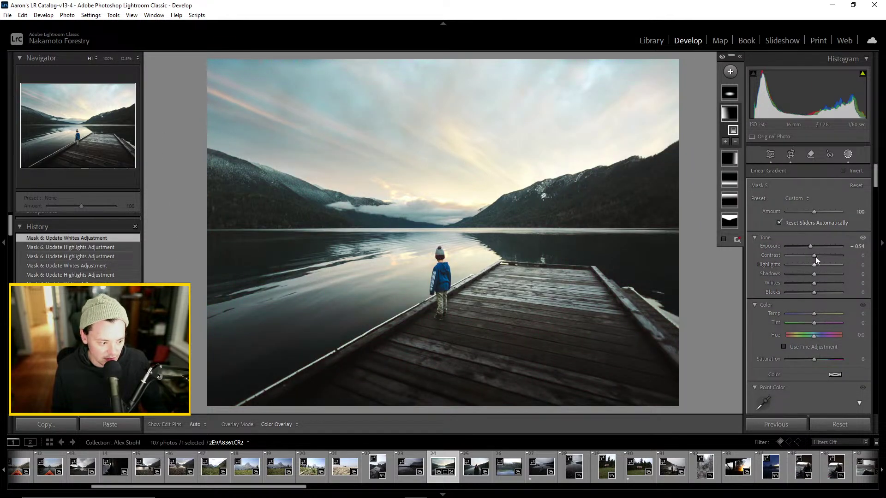
mouse_move(814, 273)
mouse_down()
mouse_move(836, 276)
mouse_move(822, 273)
mouse_up()
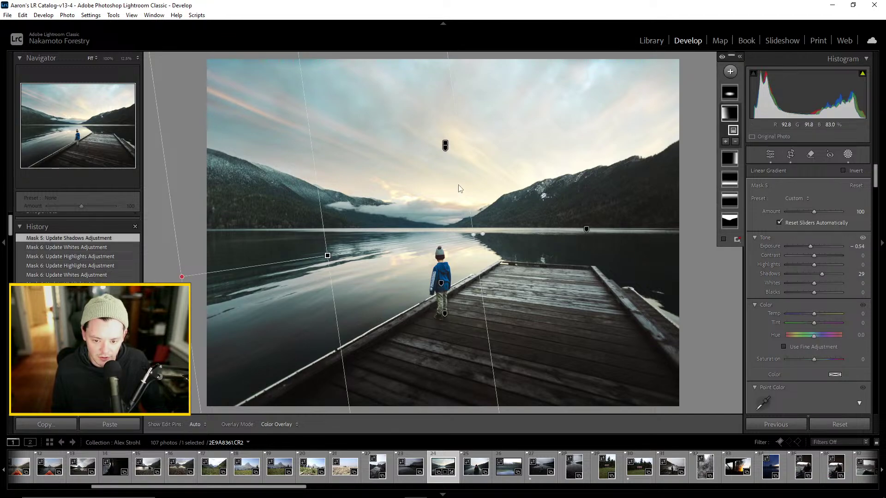
drag(813, 255, 812, 291)
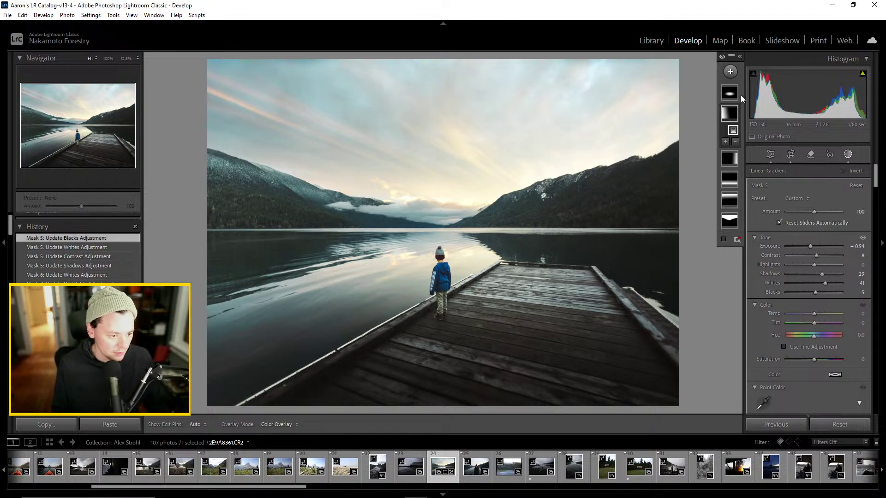
Set the linear gradient on the photo's right side to highlights 20, shadows 31, whites 34, blacks -10 and saturation 36
click(730, 160)
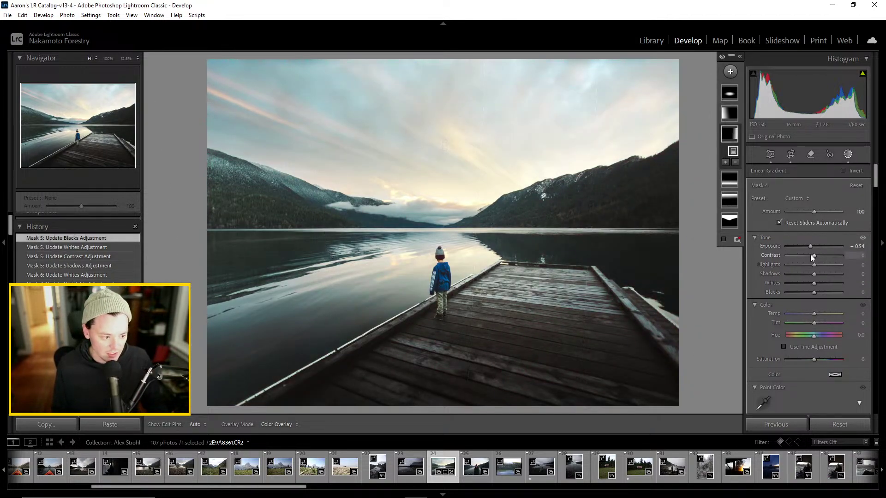
drag(814, 273, 829, 267)
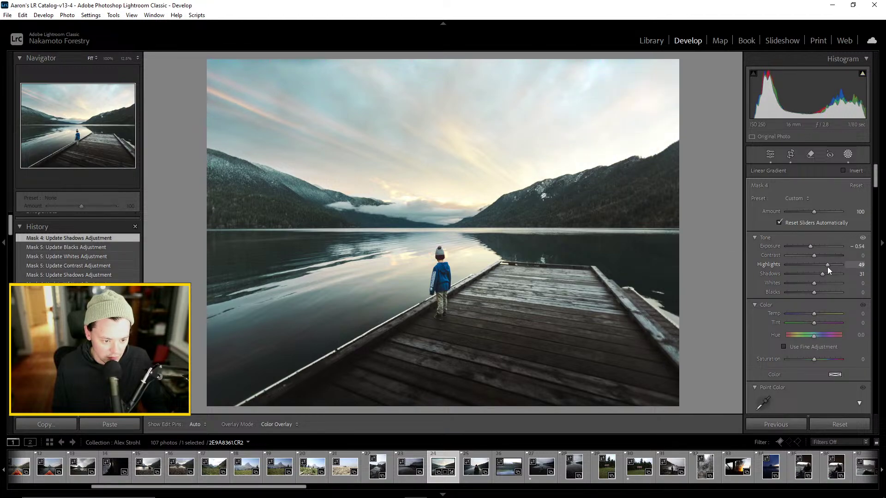
drag(821, 267, 820, 268)
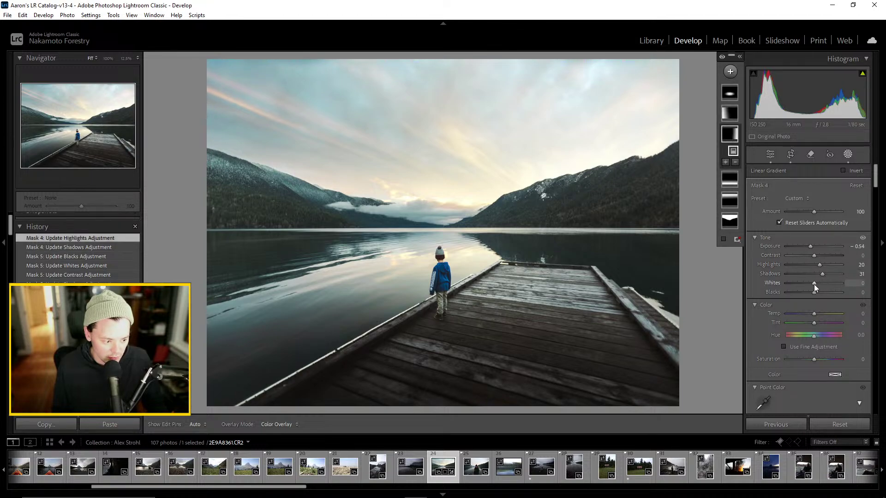
drag(813, 293, 824, 285)
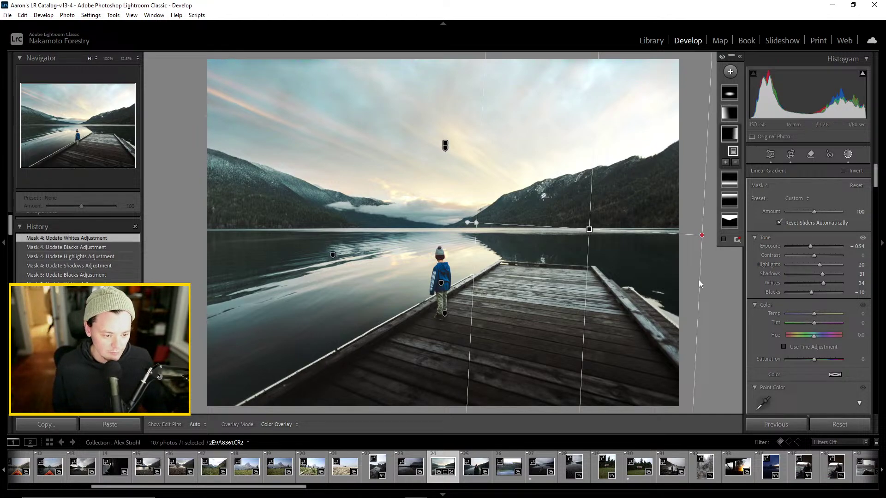
drag(814, 359, 827, 361)
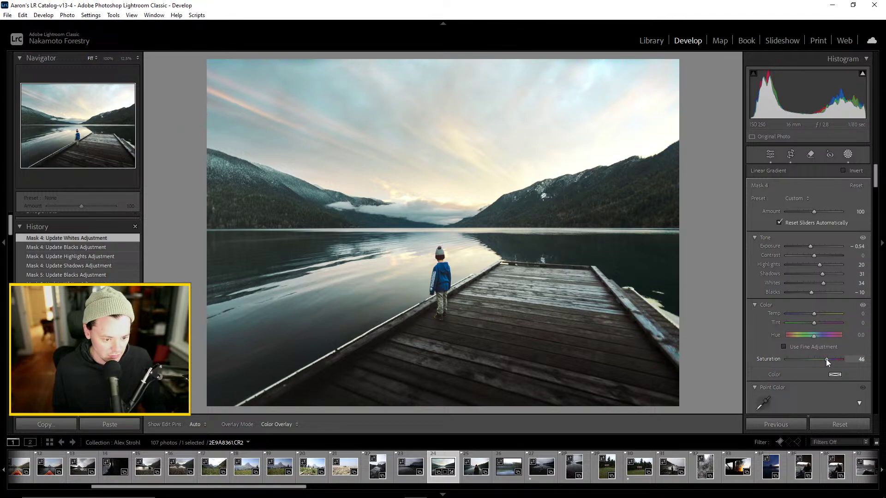
drag(823, 358, 823, 359)
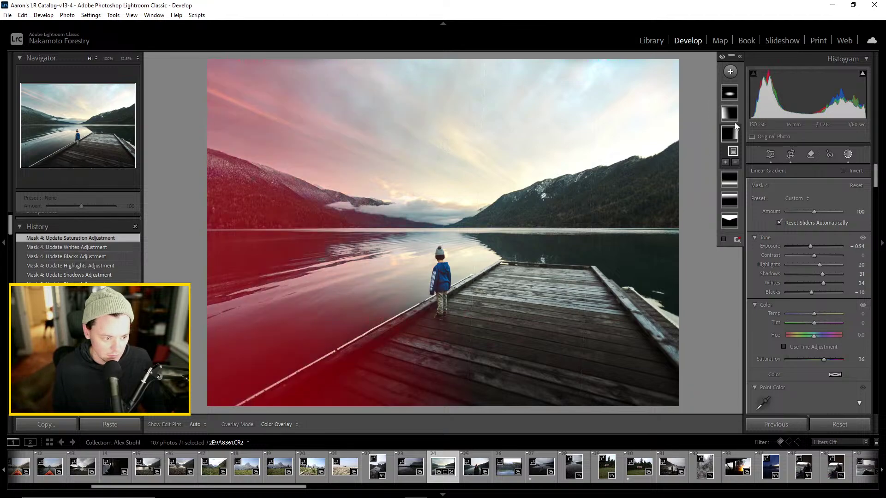
Set the saturation of the linear gradient on the photo's left side to -3
click(729, 113)
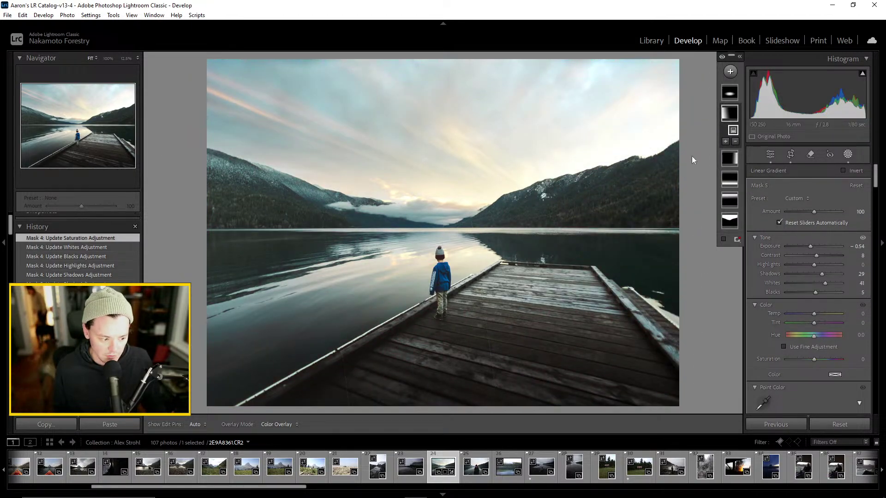
click(732, 118)
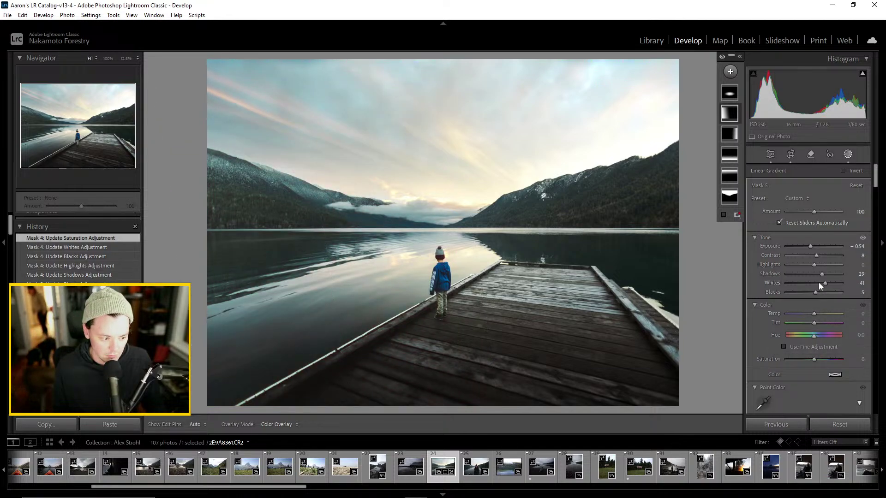
mouse_move(814, 359)
mouse_down()
mouse_move(836, 358)
mouse_move(806, 361)
mouse_up()
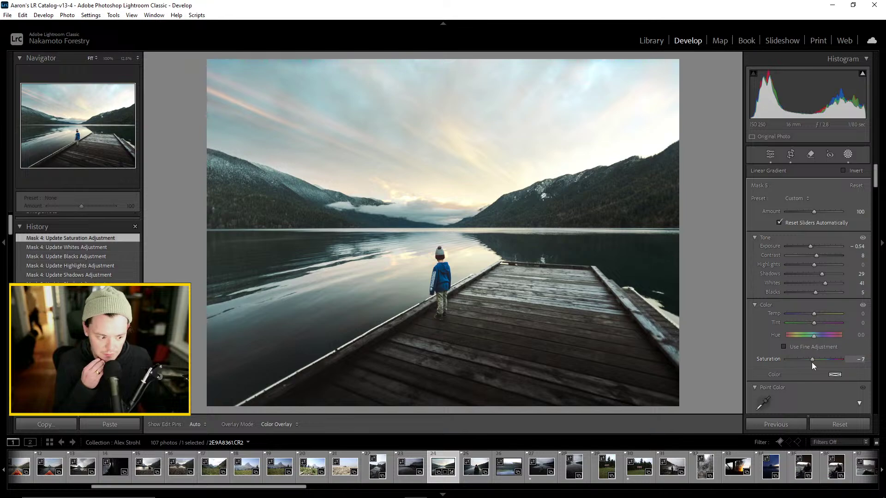
drag(812, 362, 812, 362)
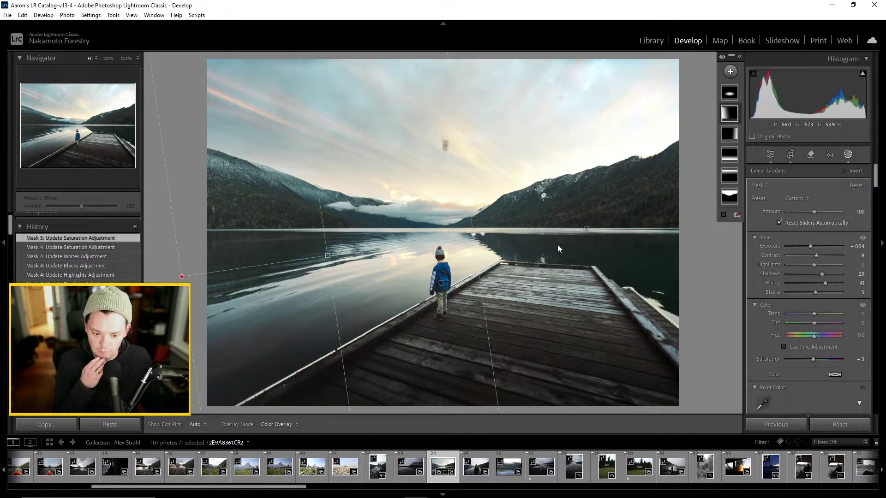
Close masking and check the refined dock photo against its original in the before/after comparison
click(849, 154)
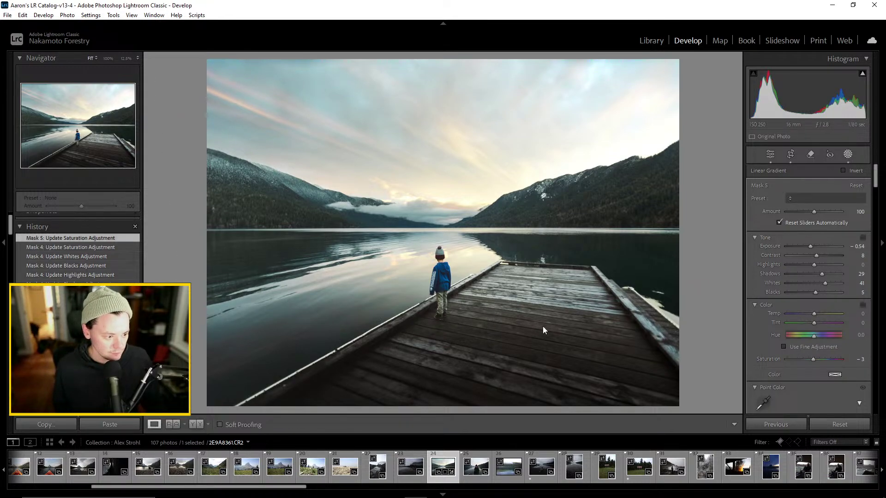
click(197, 424)
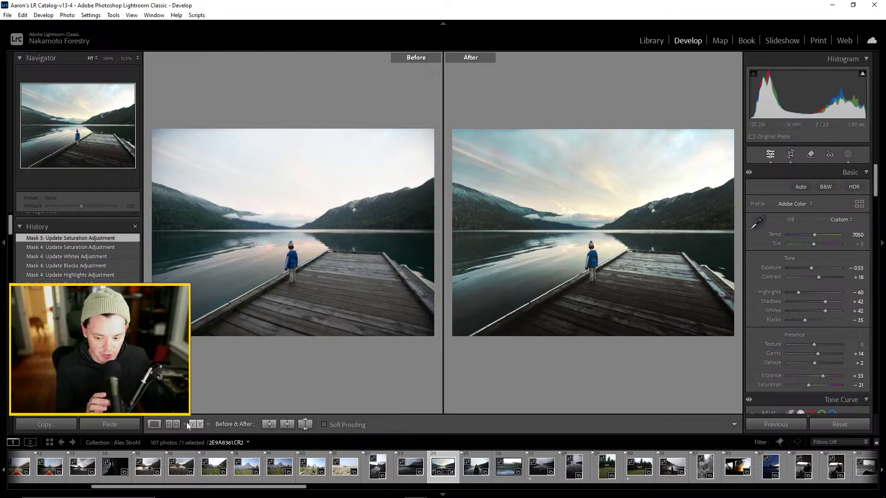
click(159, 424)
Give the dock photo a five-star rating in the Library and browse the collection's grid of photos
click(651, 40)
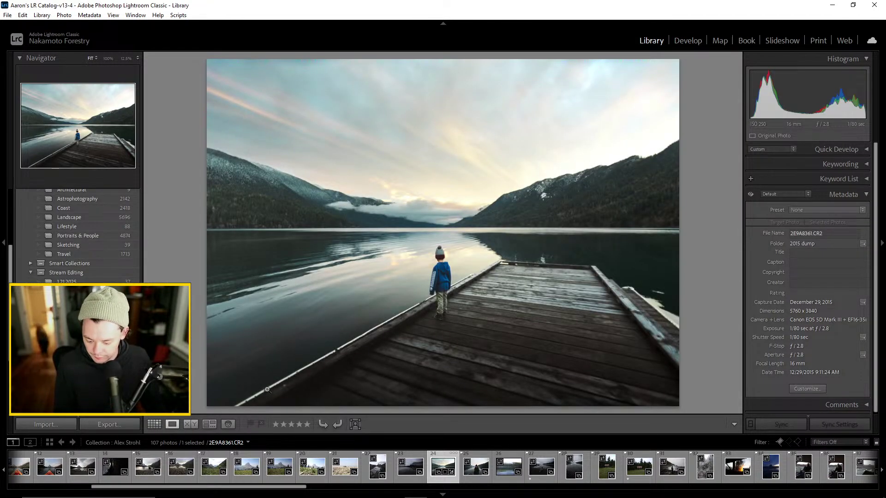
key(5)
click(154, 424)
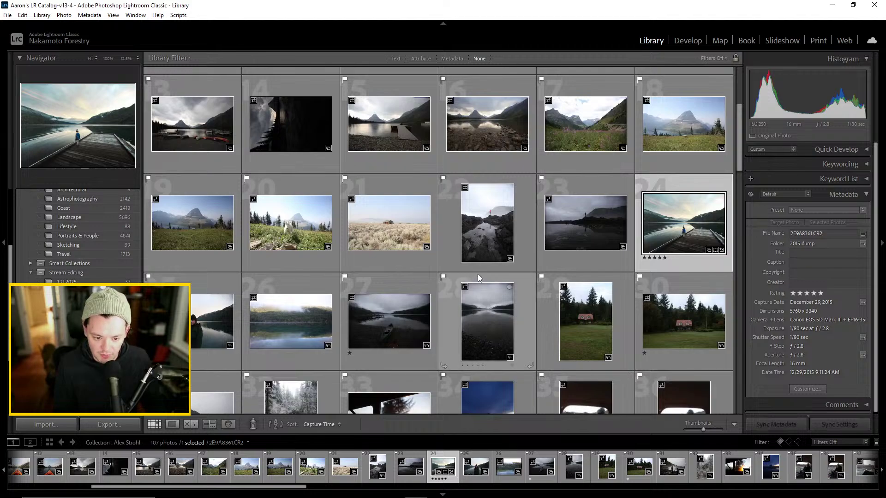
scroll(560, 264, down, 15)
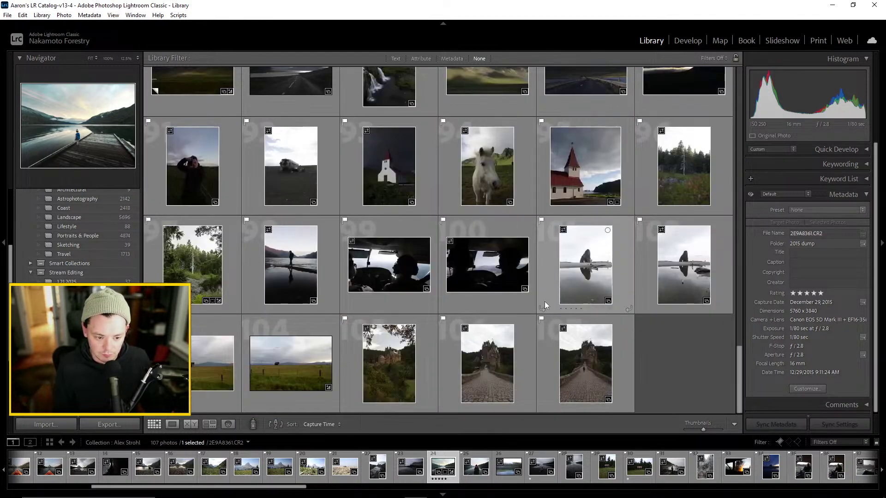
scroll(544, 301, up, 15)
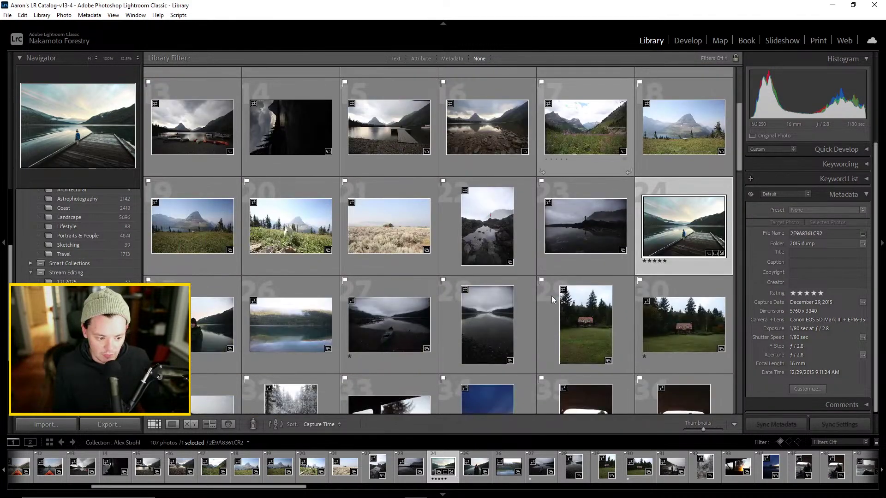
Add the five-star dock photo to the Finished Images collection and open that collection
scroll(552, 292, down, 1)
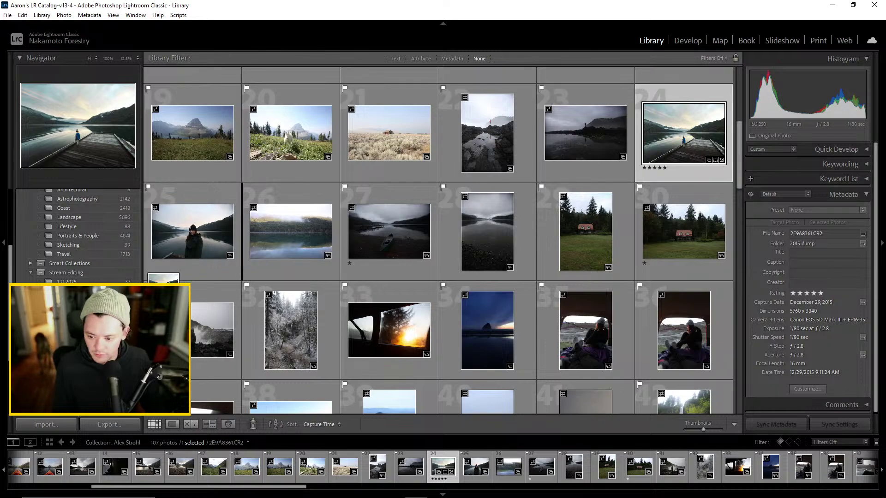
click(73, 332)
click(502, 288)
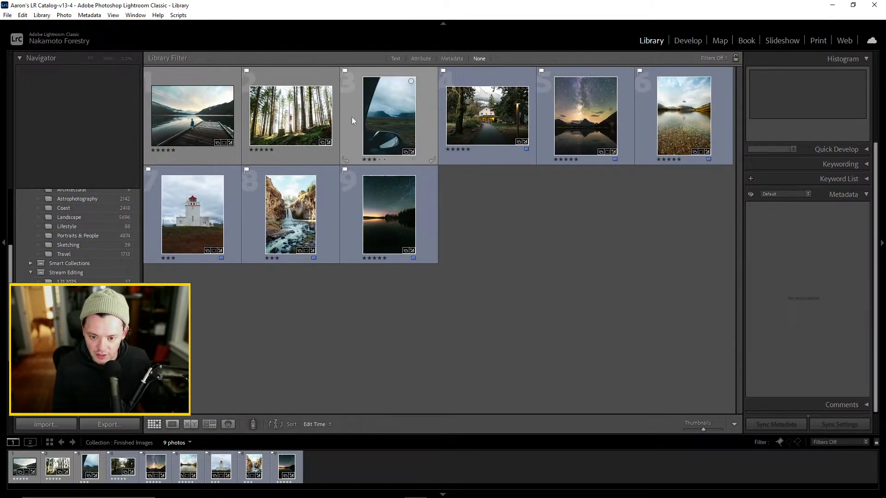
View the finished forest, car-window and lake dock photos one by one at full size to compare the edits
double_click(290, 115)
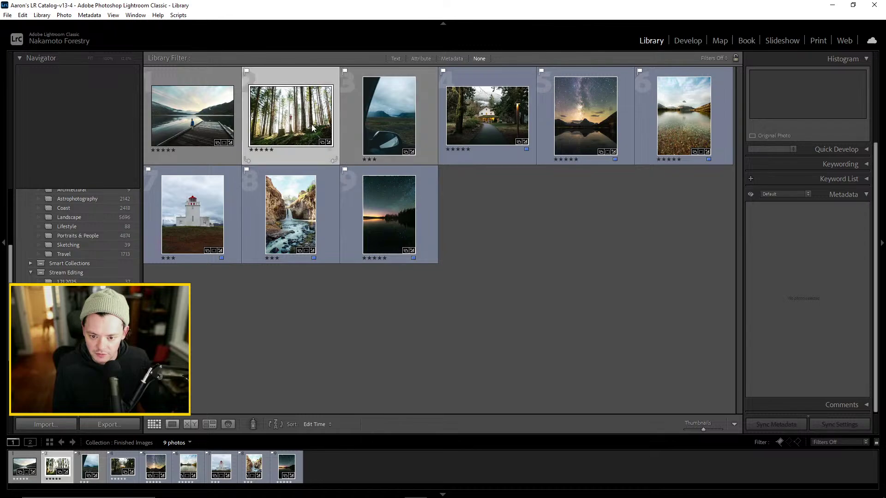
key(Left)
key(Right)
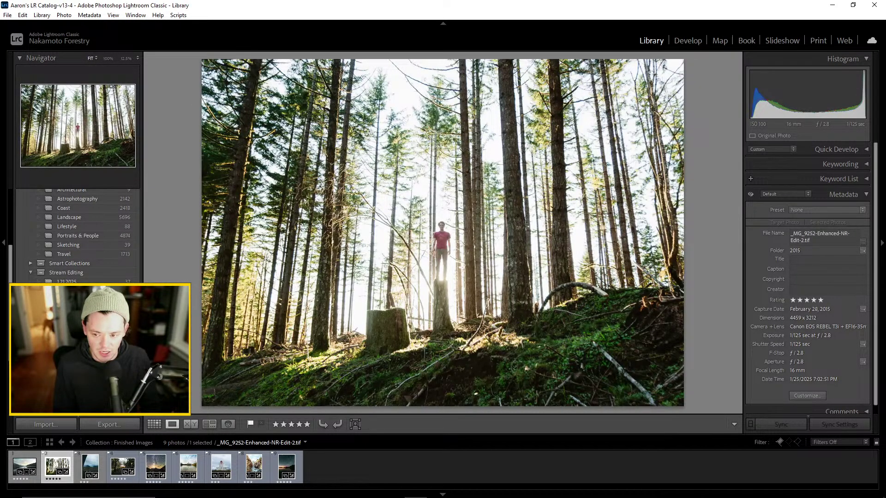
key(Right)
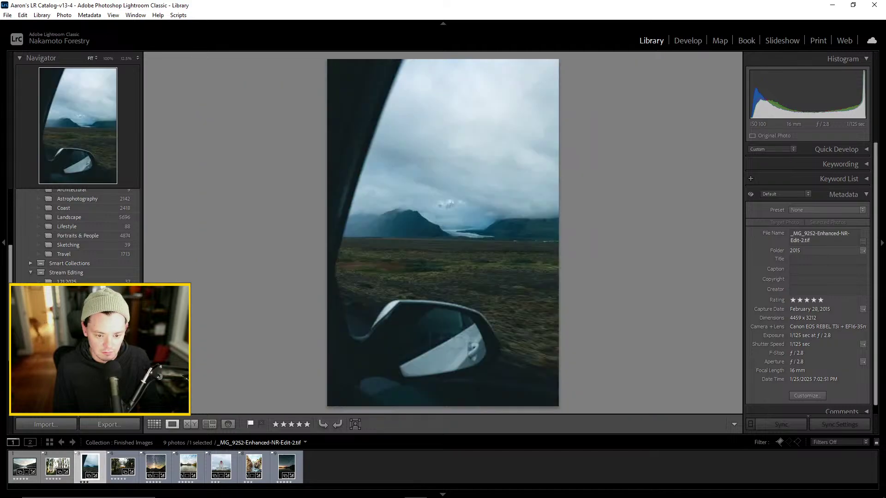
key(Left)
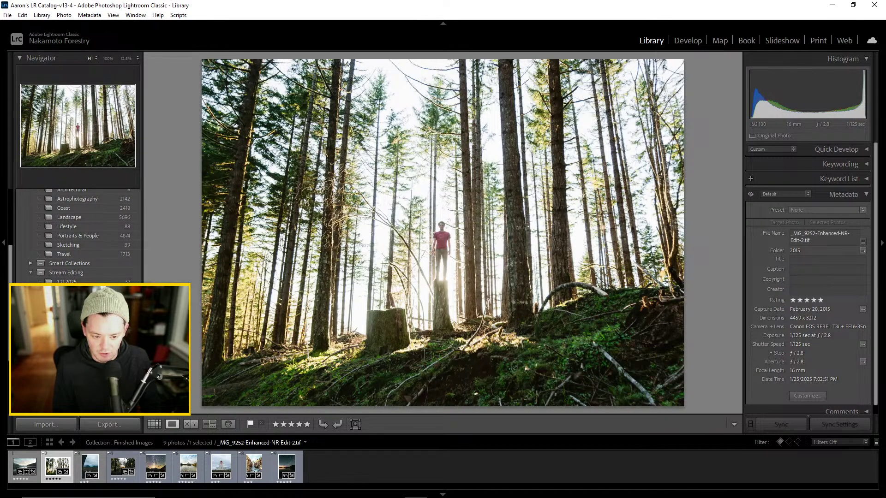
key(Left)
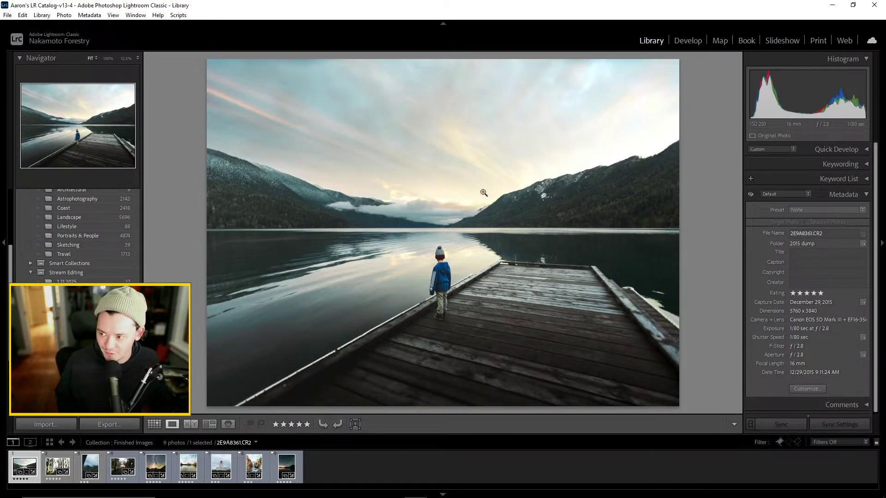
Return the Library to the grid, switch to Chrome and browse more of the photographer's Instagram posts for style reference
mouse_move(399, 496)
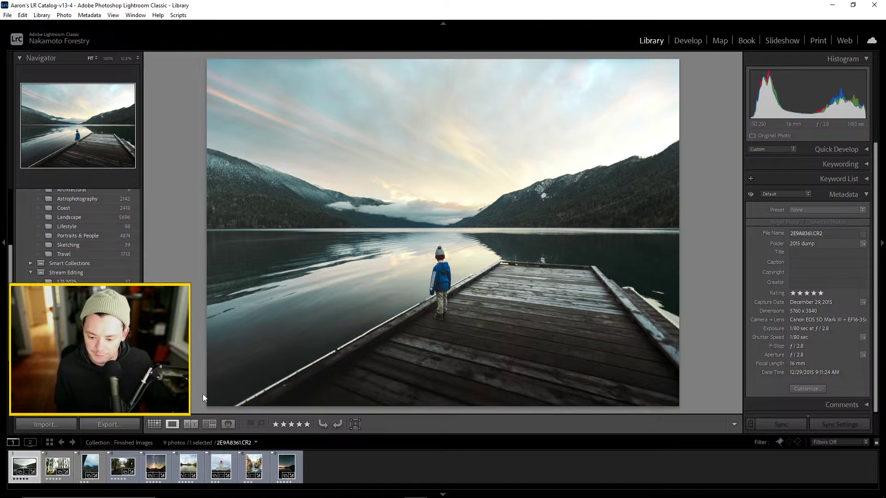
click(154, 424)
click(344, 328)
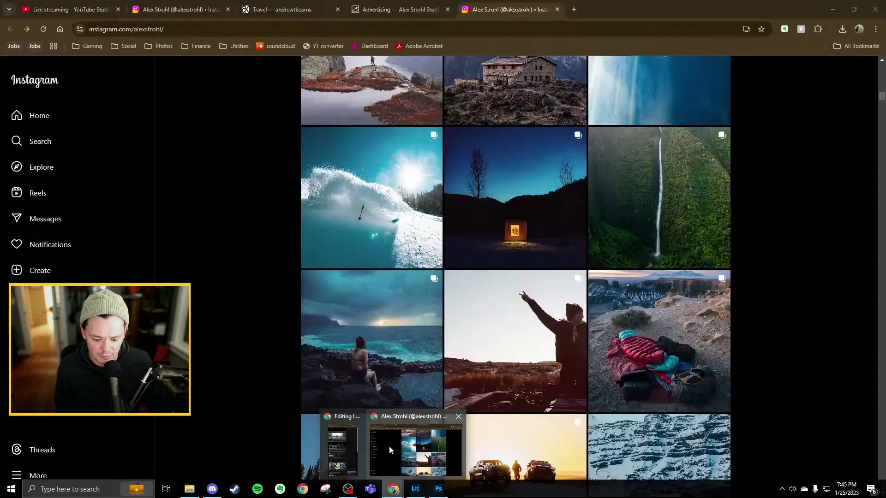
click(389, 445)
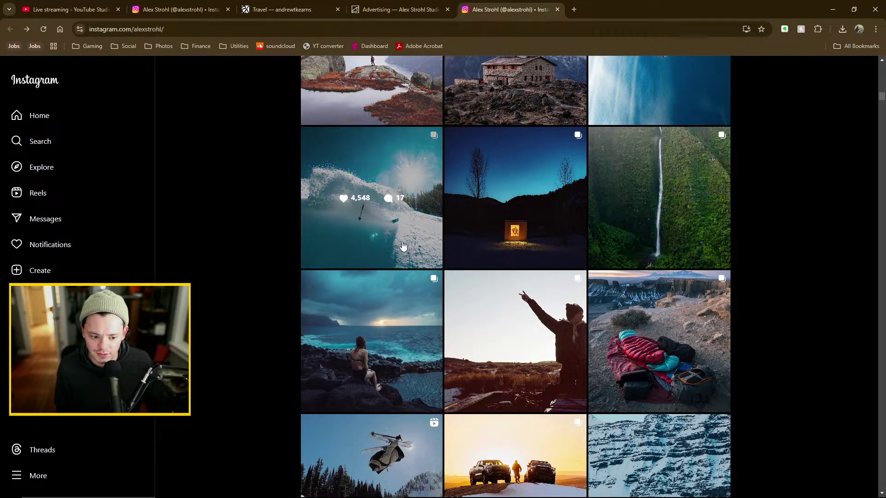
scroll(410, 242, down, 2)
scroll(410, 243, down, 9)
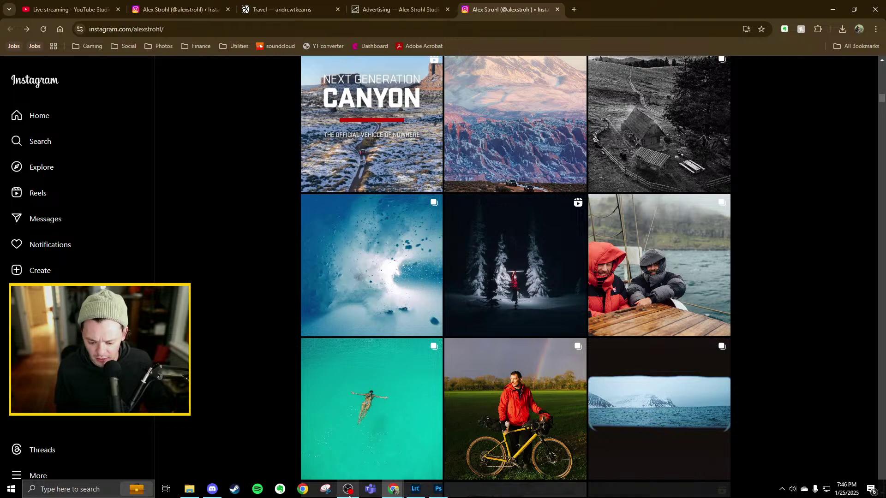
click(349, 495)
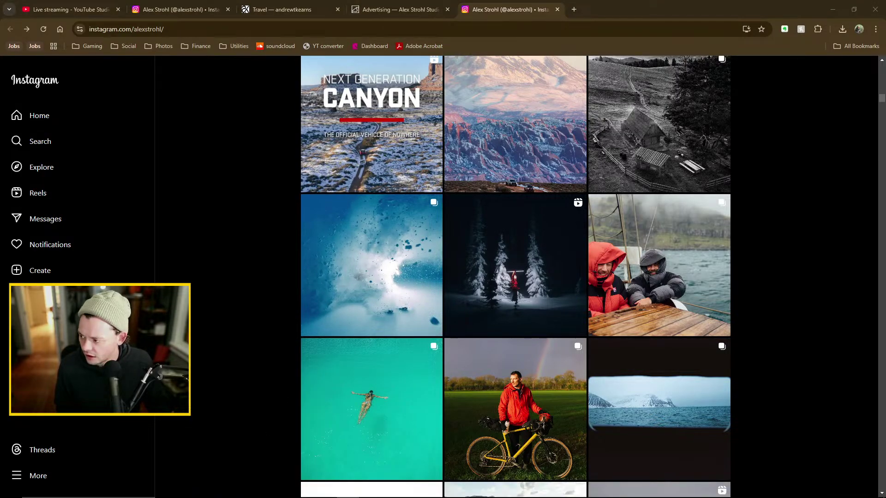